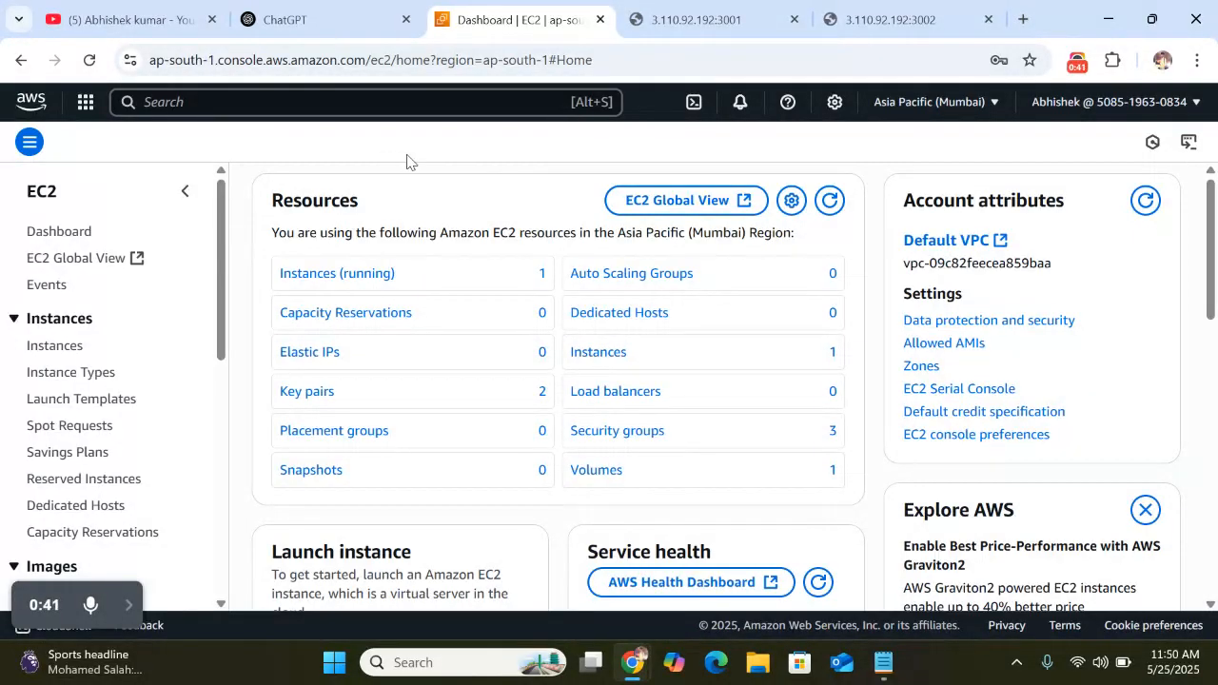
Browse the YouTube channel page, then return to the EC2 console dashboard
click(105, 19)
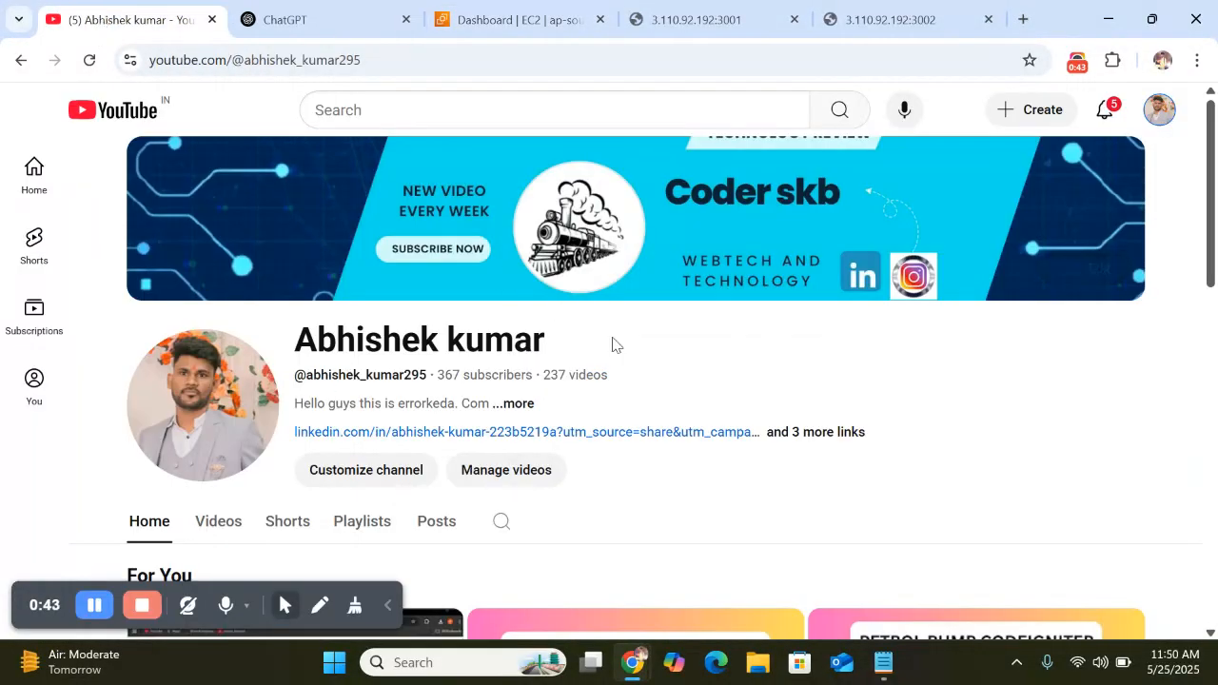
scroll(612, 345, down, 4)
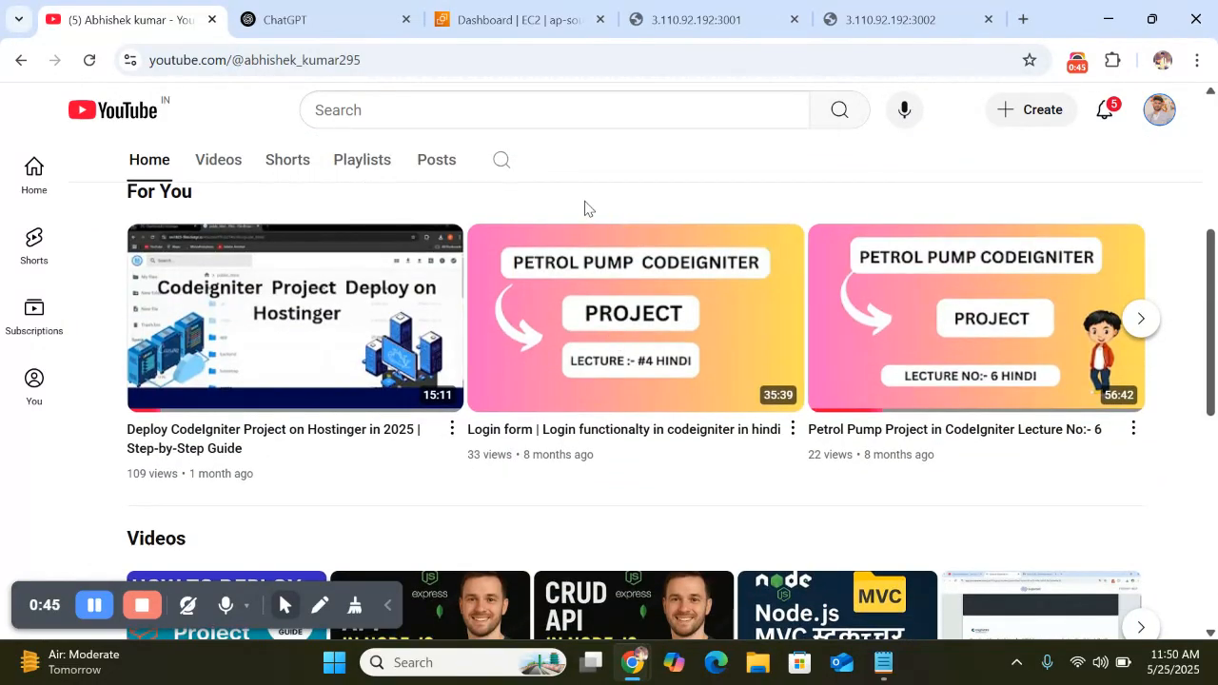
scroll(585, 208, down, 1)
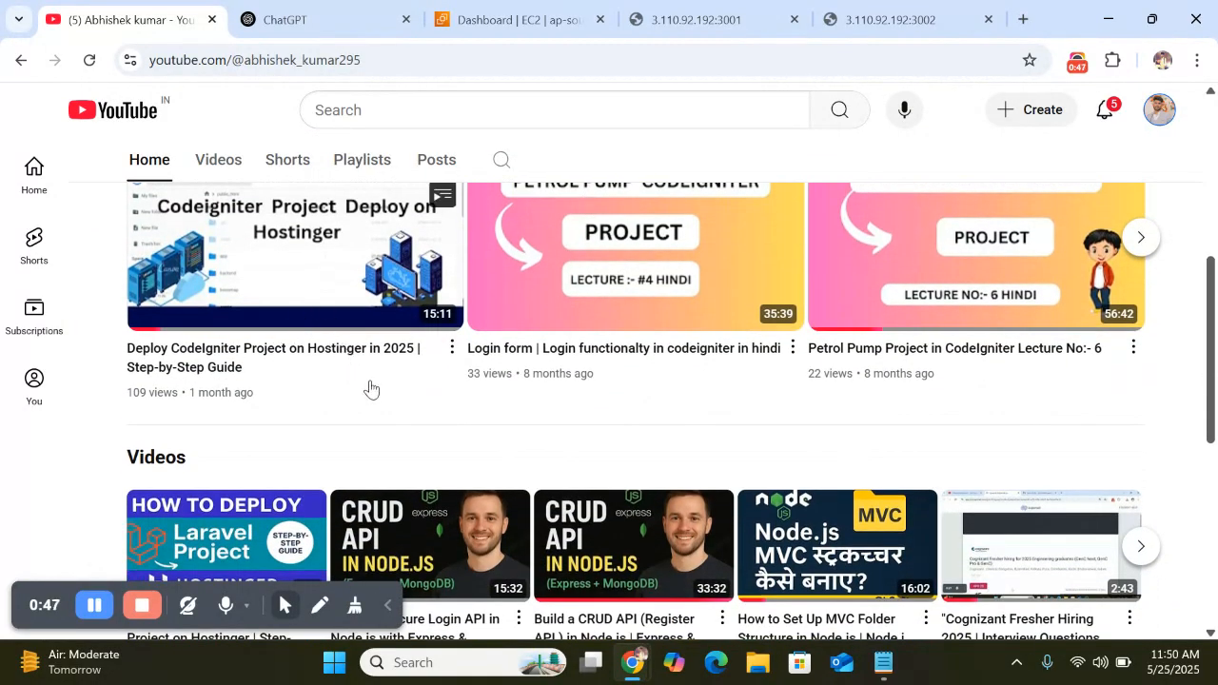
scroll(407, 405, up, 1)
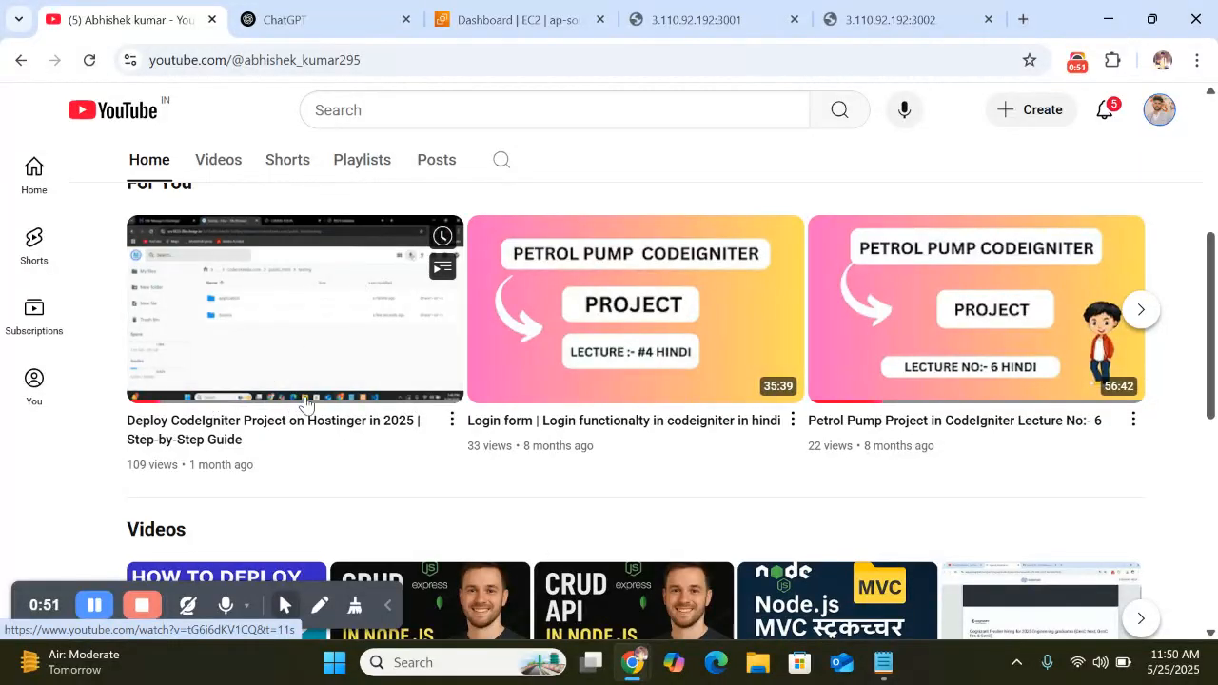
scroll(365, 433, down, 3)
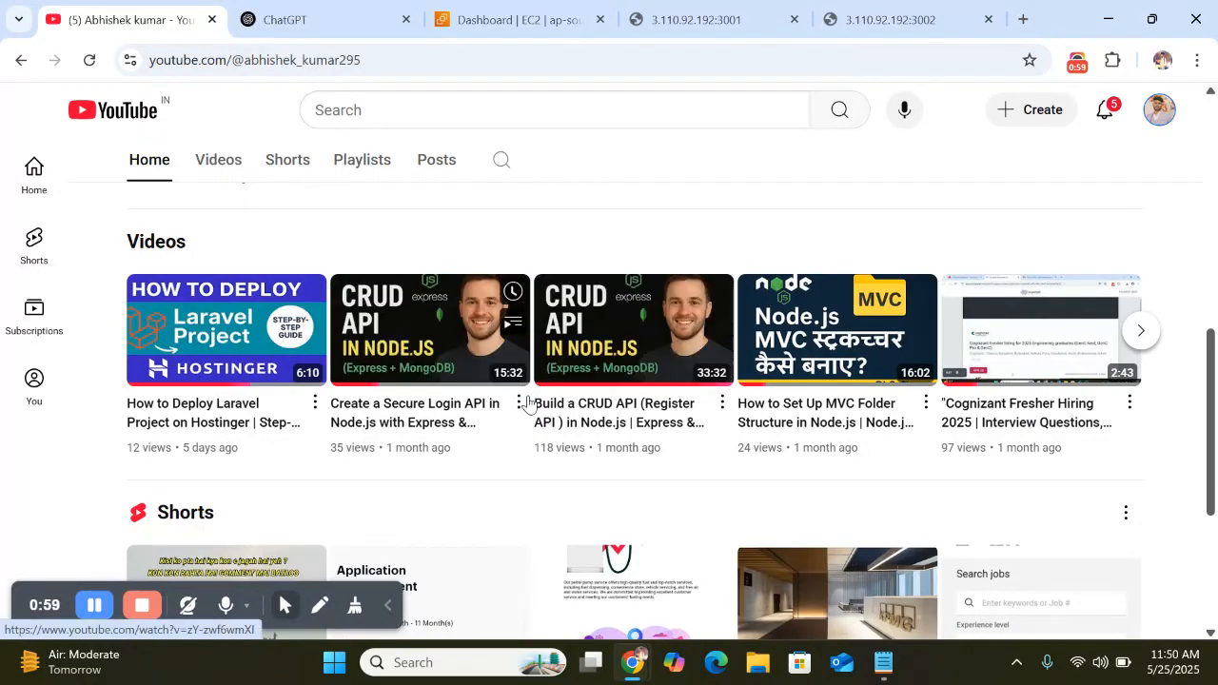
scroll(511, 398, up, 1)
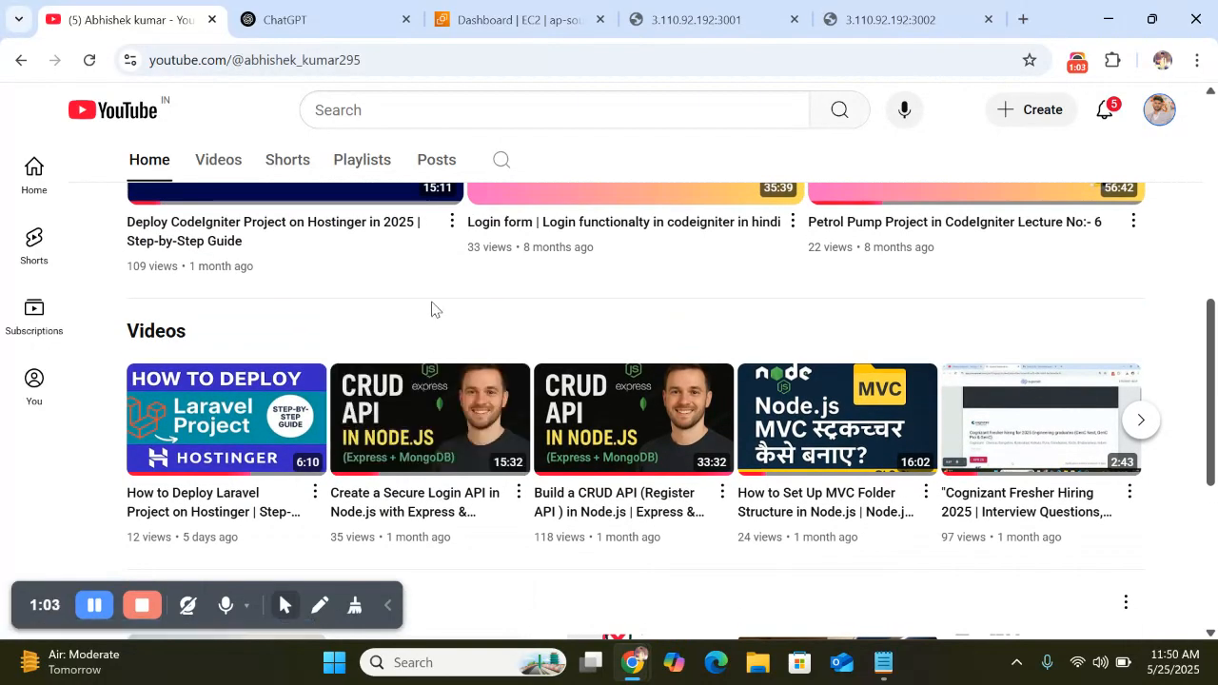
click(389, 609)
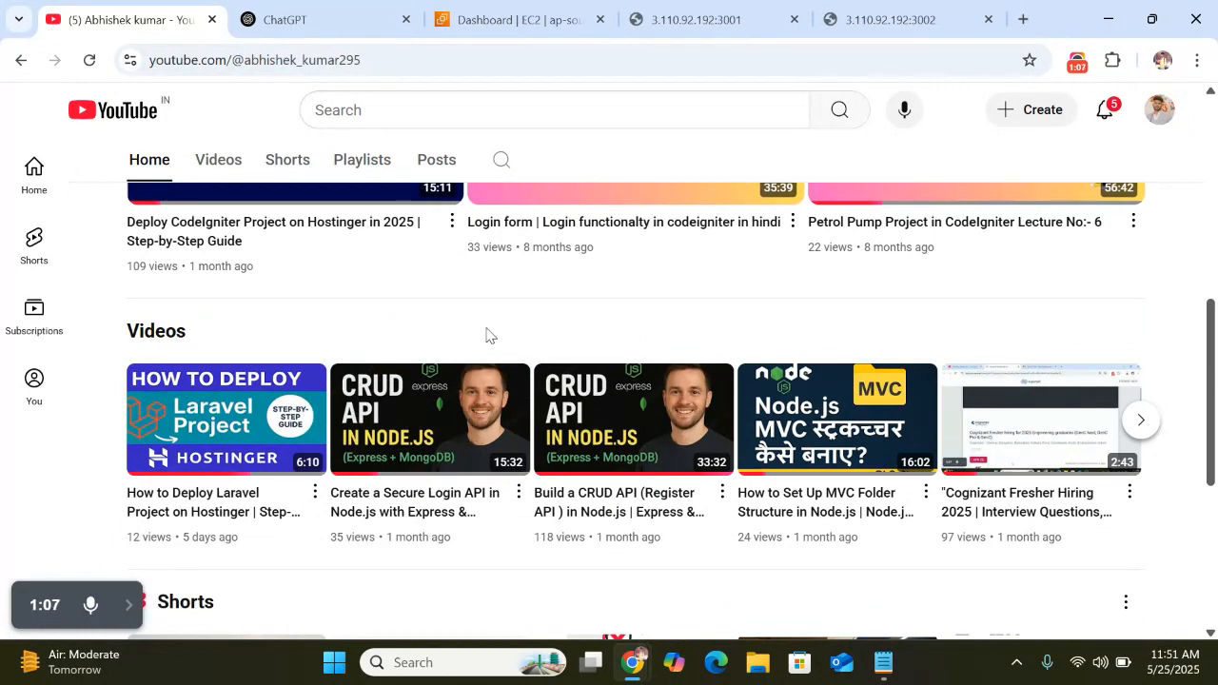
scroll(486, 335, up, 5)
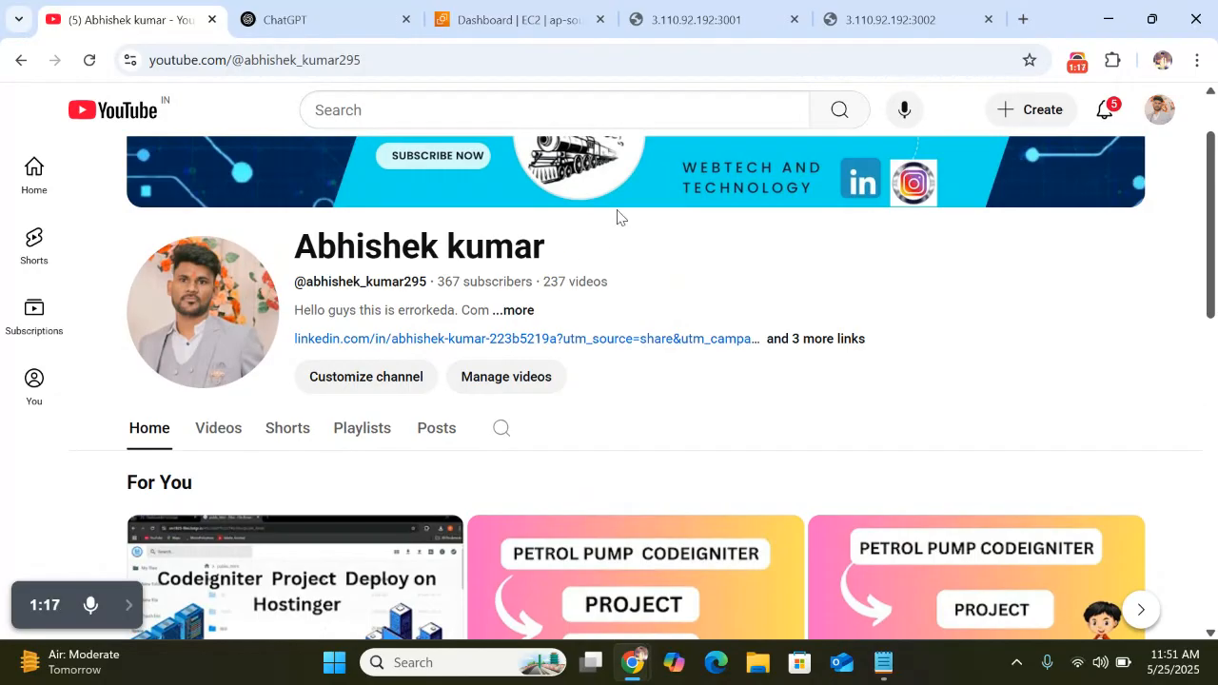
click(514, 19)
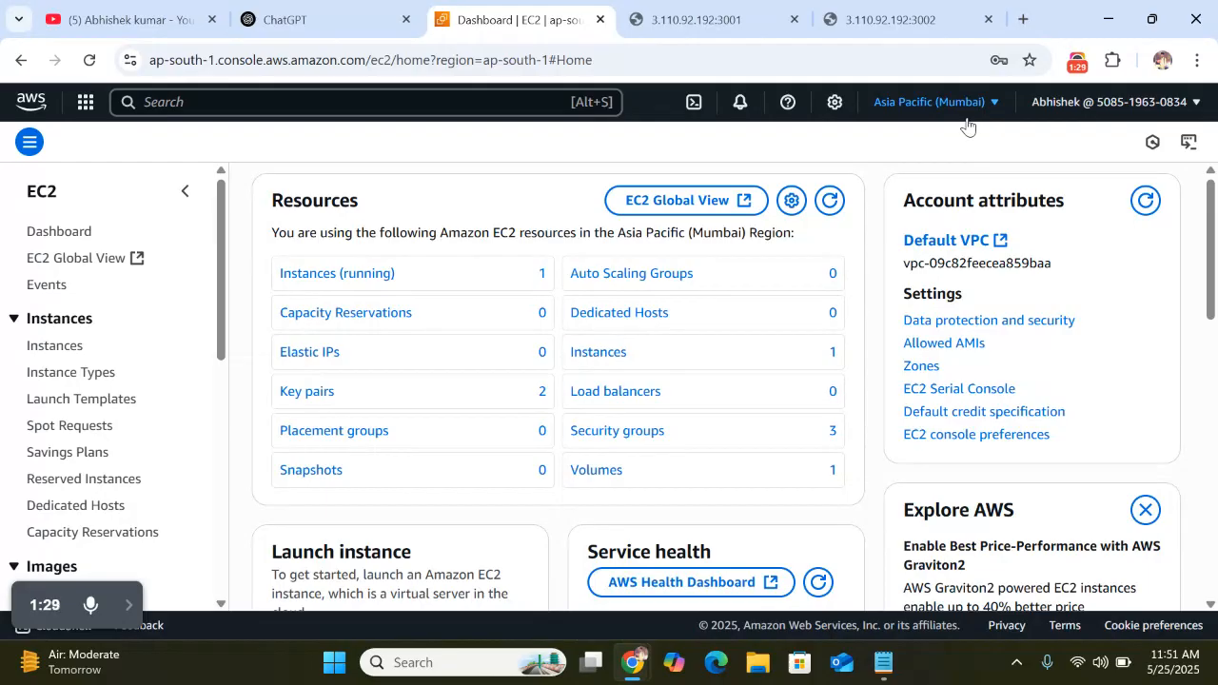
Open the summary of the running instance 'test', showing public IPv4 3.110.92.192
click(333, 275)
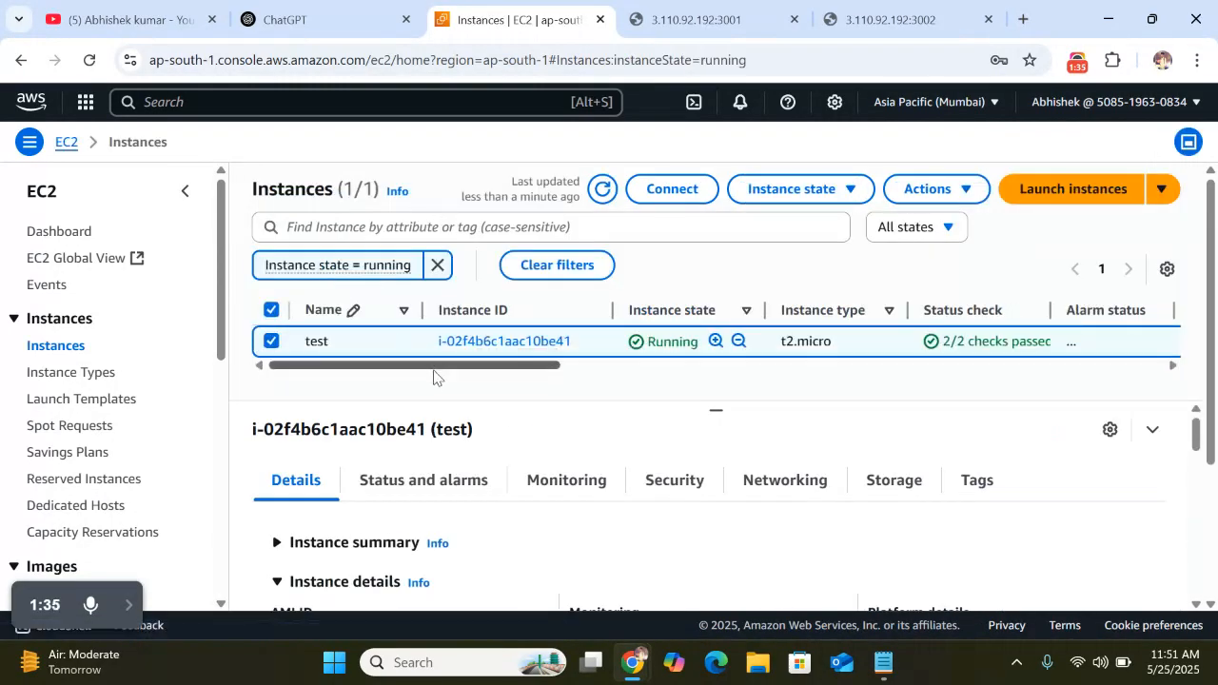
drag(437, 369, 372, 367)
click(484, 350)
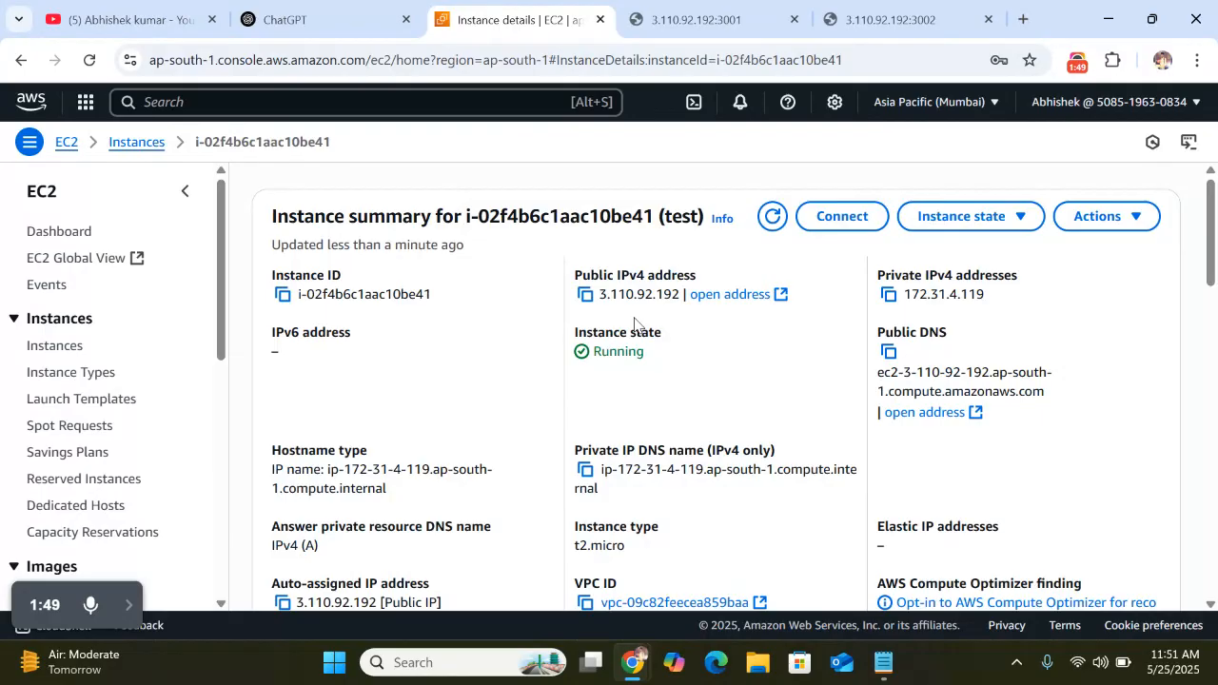
scroll(635, 324, down, 1)
scroll(634, 325, up, 1)
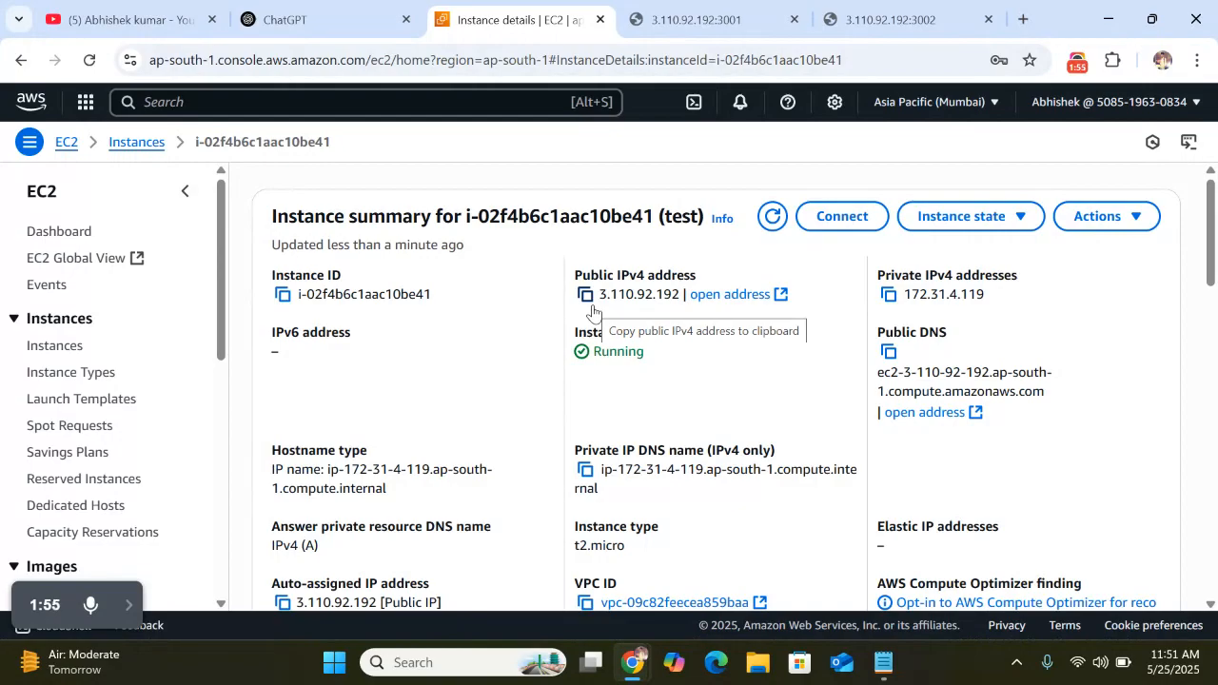
Launch FileZilla and connect to the saved site 'test' from Site Manager, trusting its host key
click(426, 664)
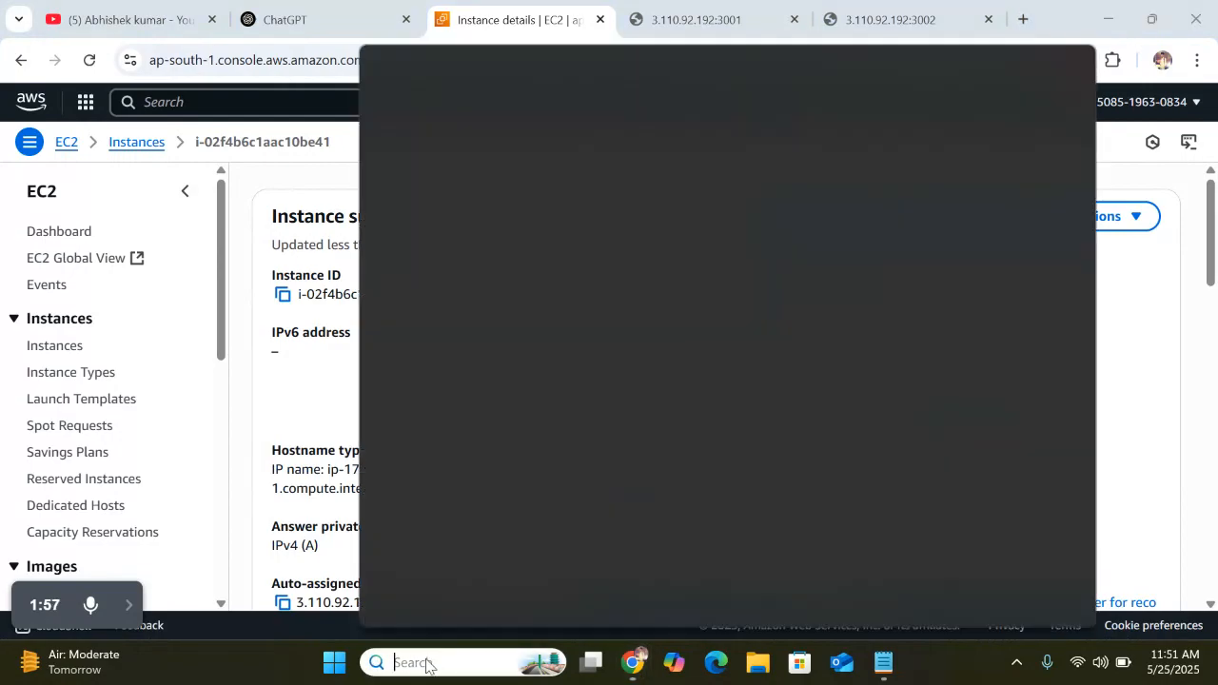
text(file)
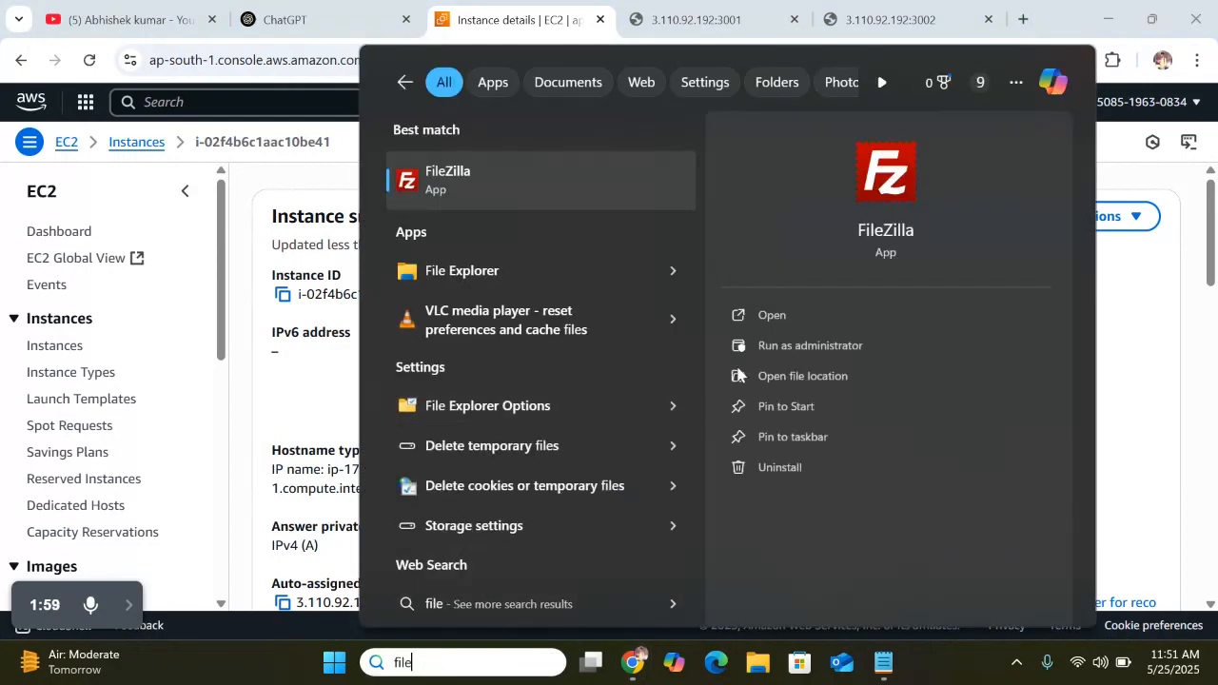
click(778, 318)
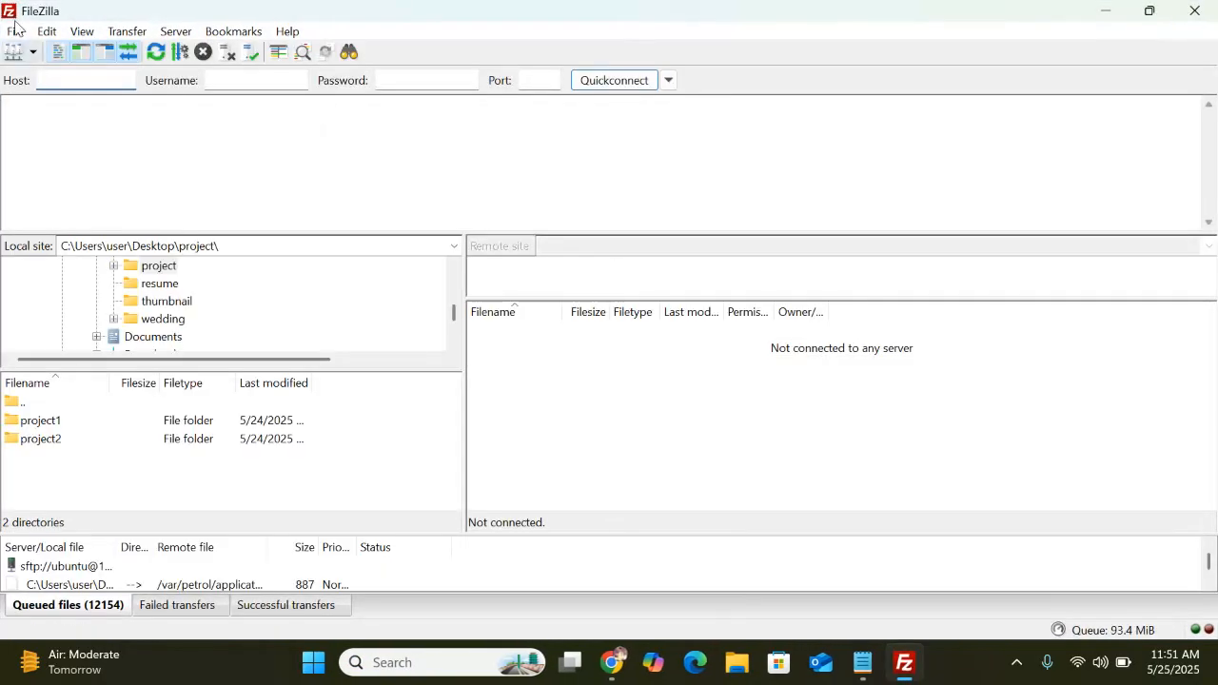
click(14, 31)
click(76, 46)
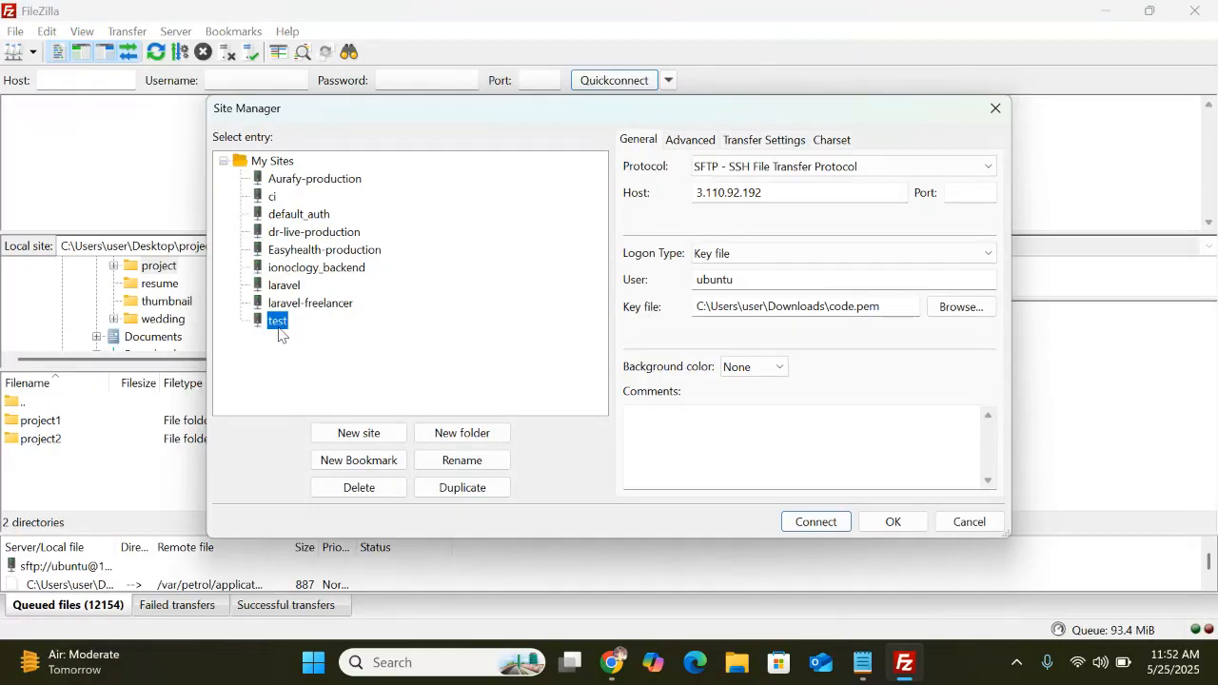
click(815, 521)
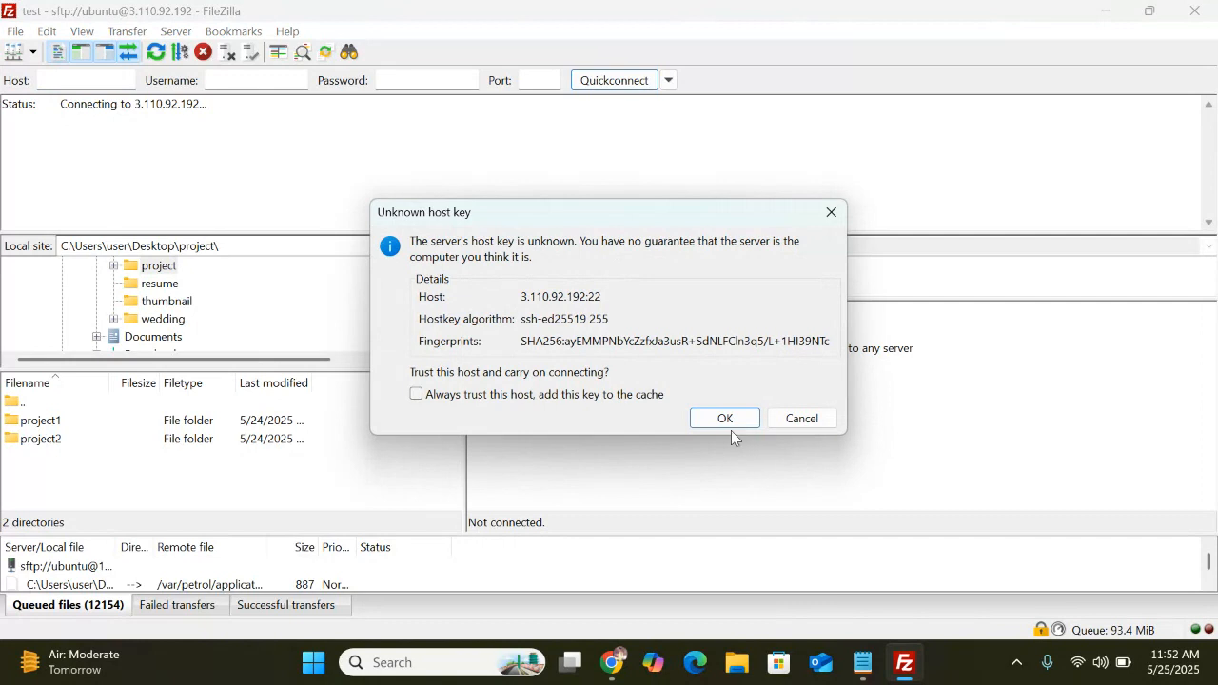
click(724, 420)
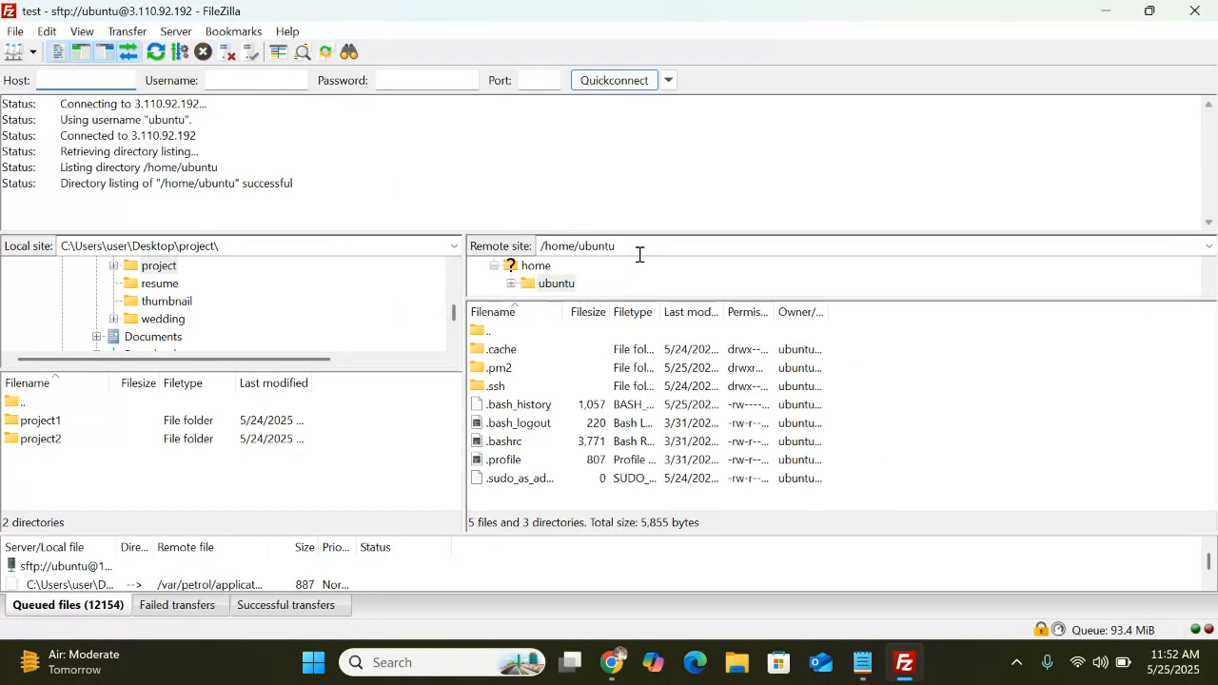
Browse the remote side to /var/www/coderkeeda, listing project1 and project2
click(640, 249)
text(/var/www/)
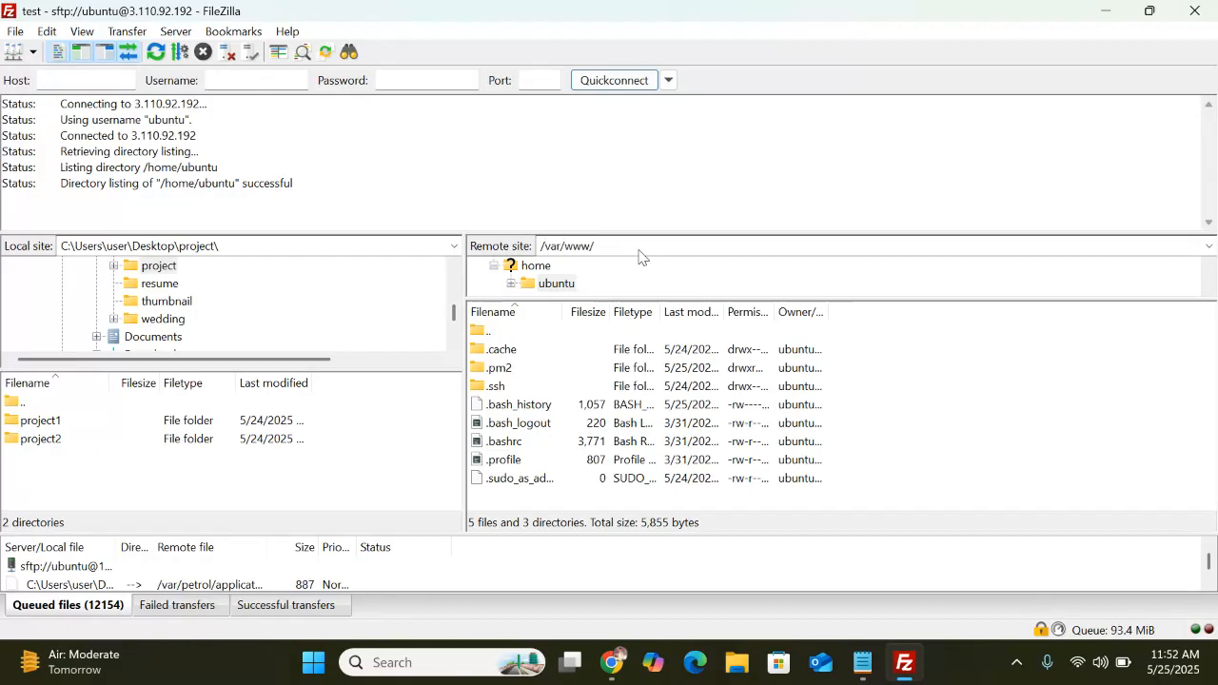
text(coder)
text(keda)
key(Return)
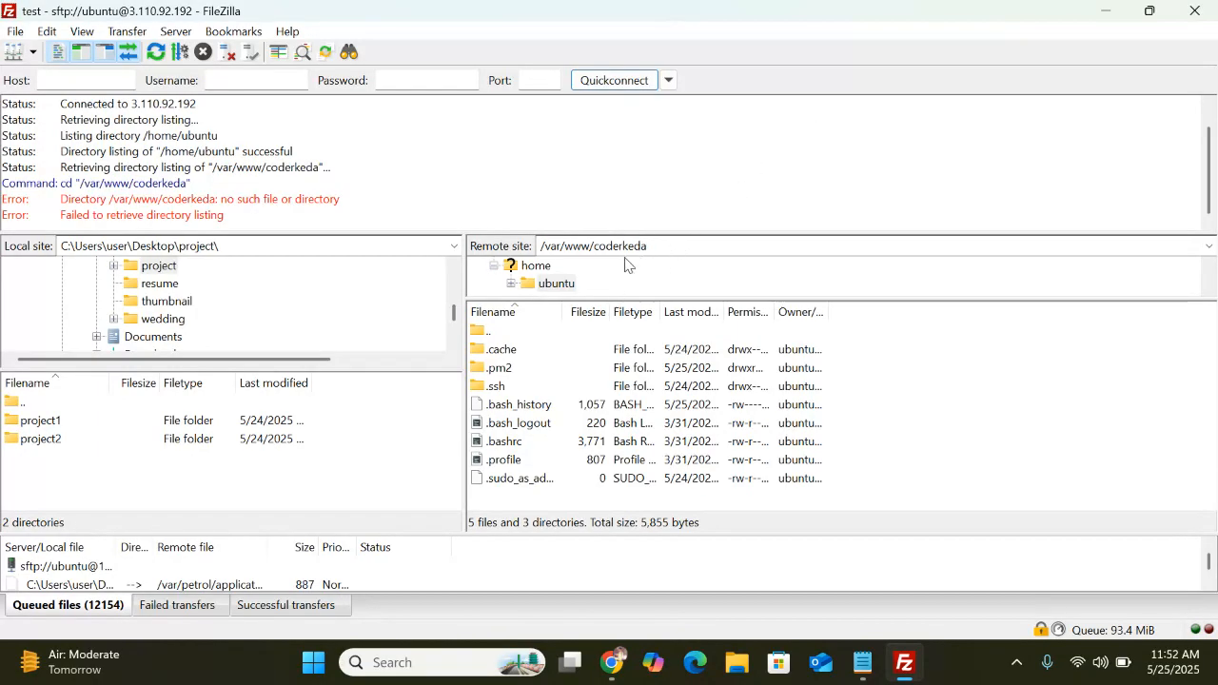
double_click(630, 245)
click(672, 249)
text(e)
key(Return)
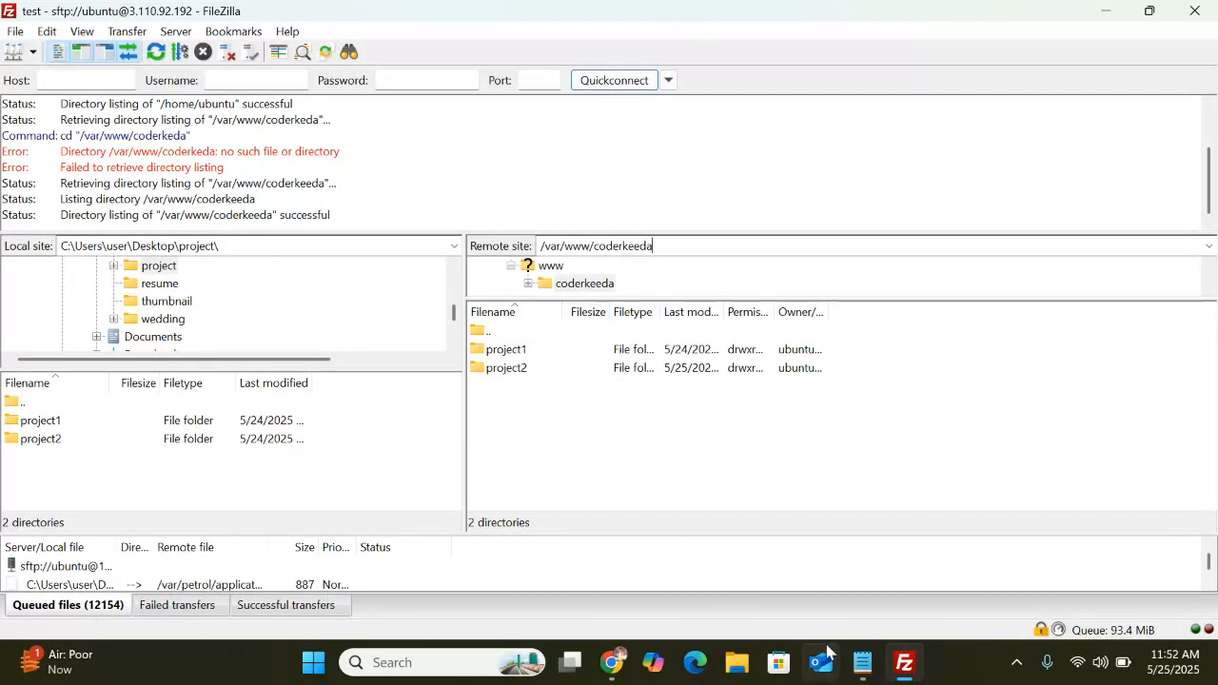
click(864, 666)
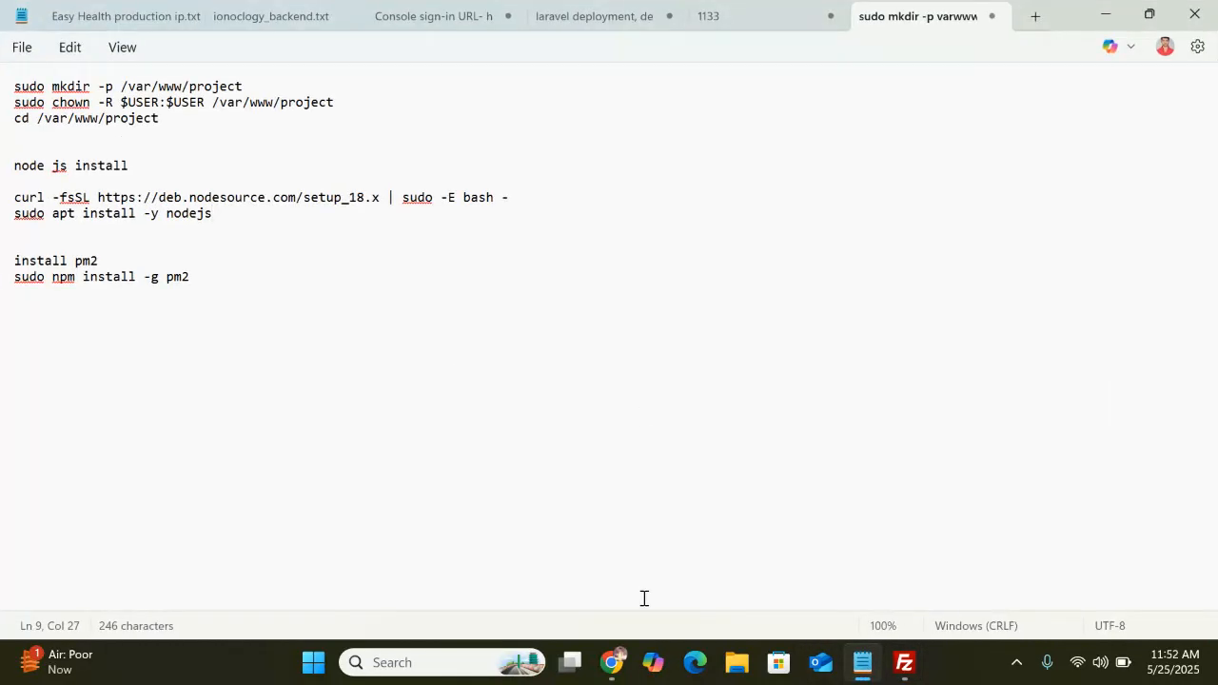
Switch from the Notepad setup notes back to the Chrome EC2 instance details page for 'test'
click(615, 670)
click(611, 666)
click(614, 666)
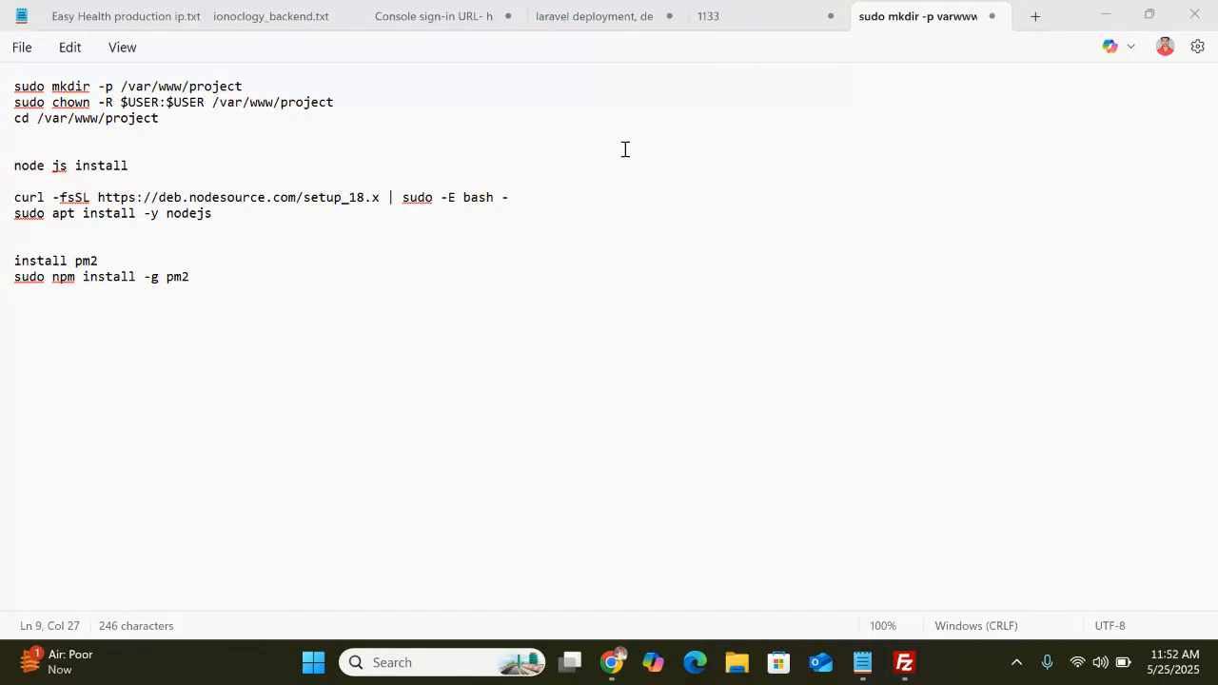
mouse_move(612, 663)
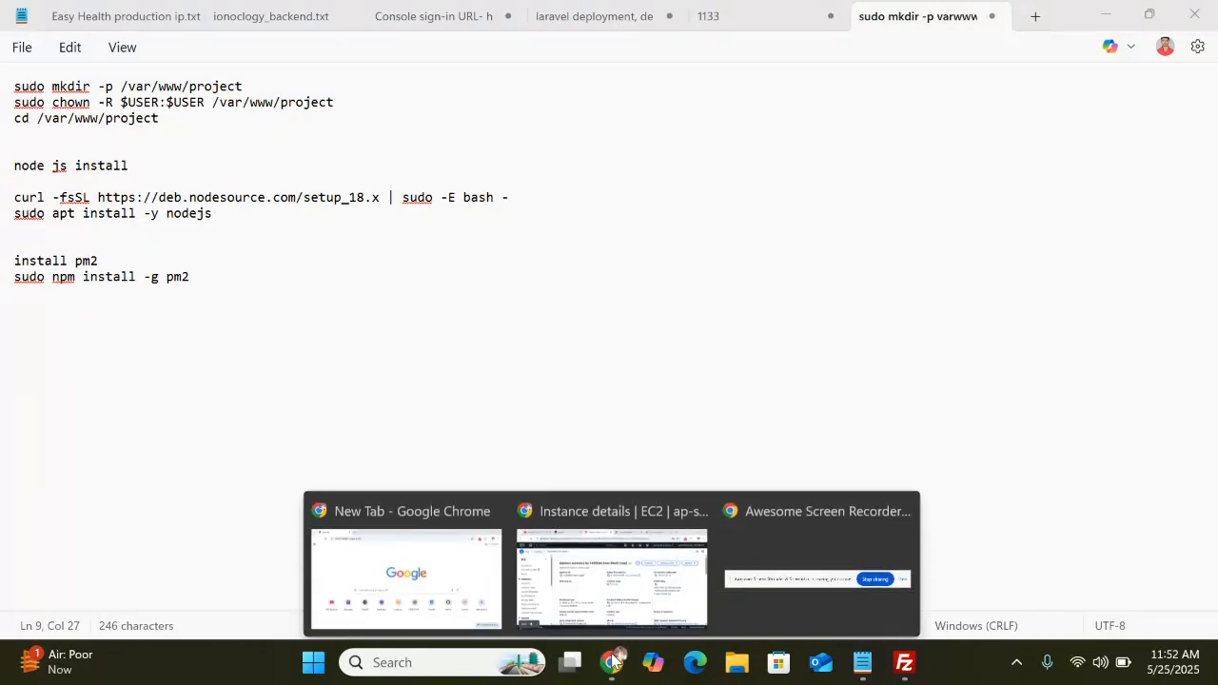
click(528, 586)
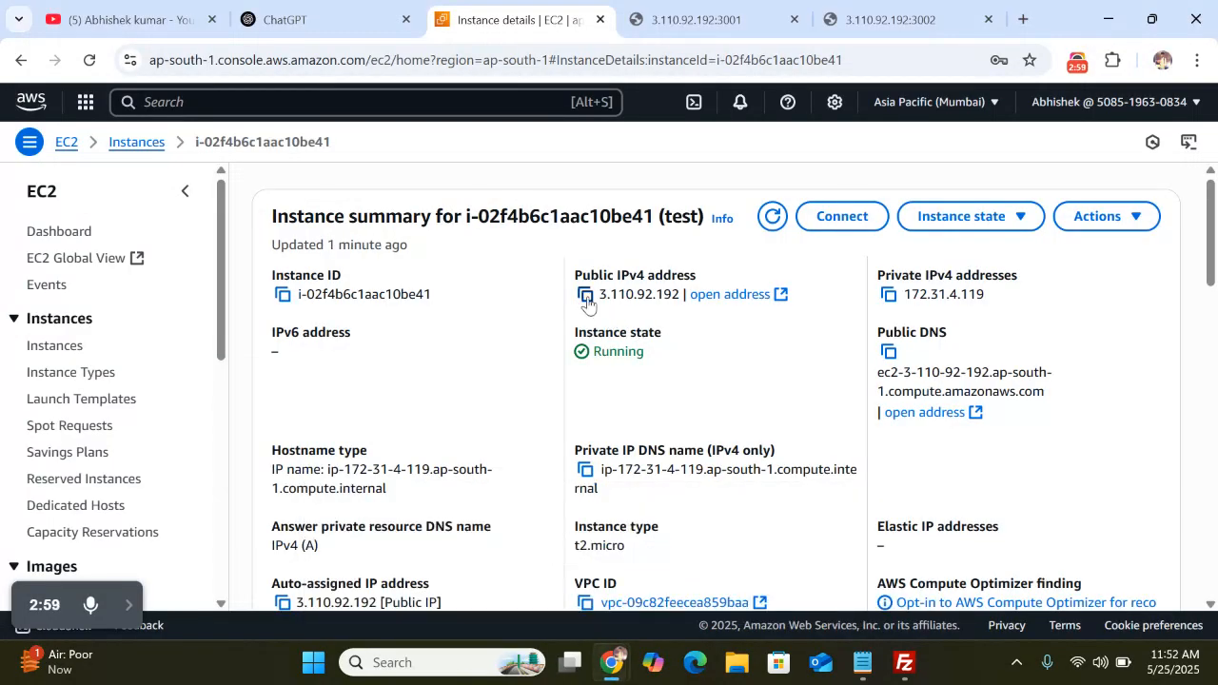
Copy the public IPv4 address 3.110.92.192 and bring up File Explorer's Home
click(585, 295)
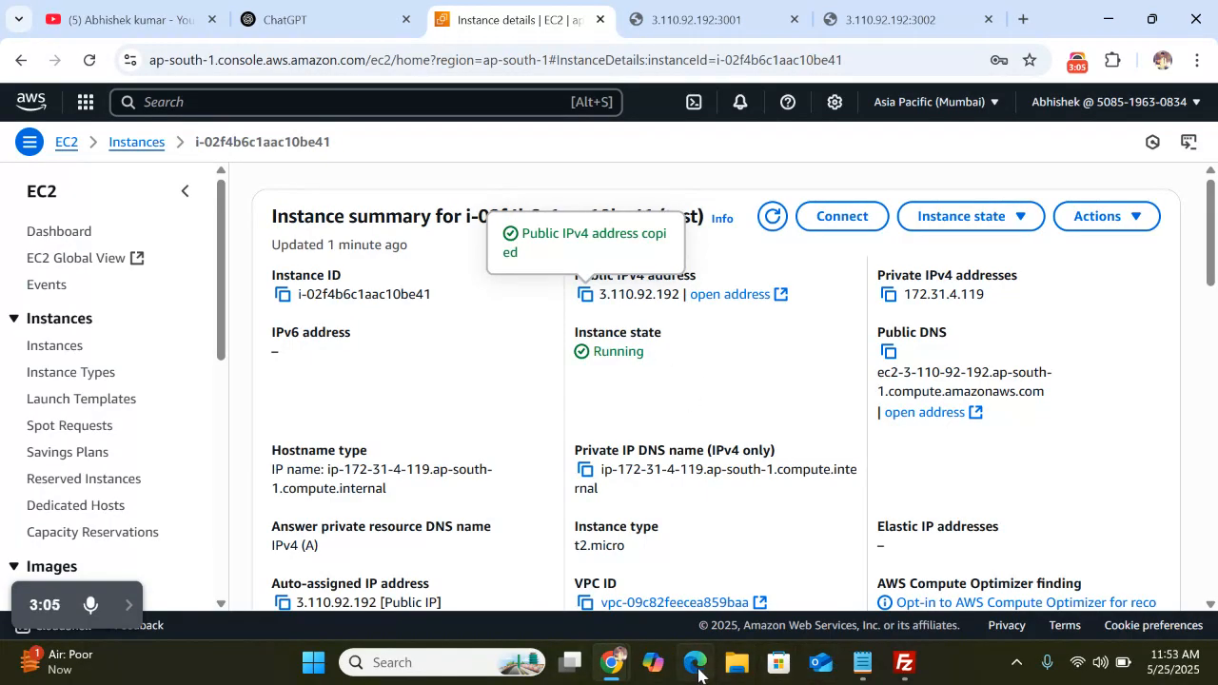
click(733, 666)
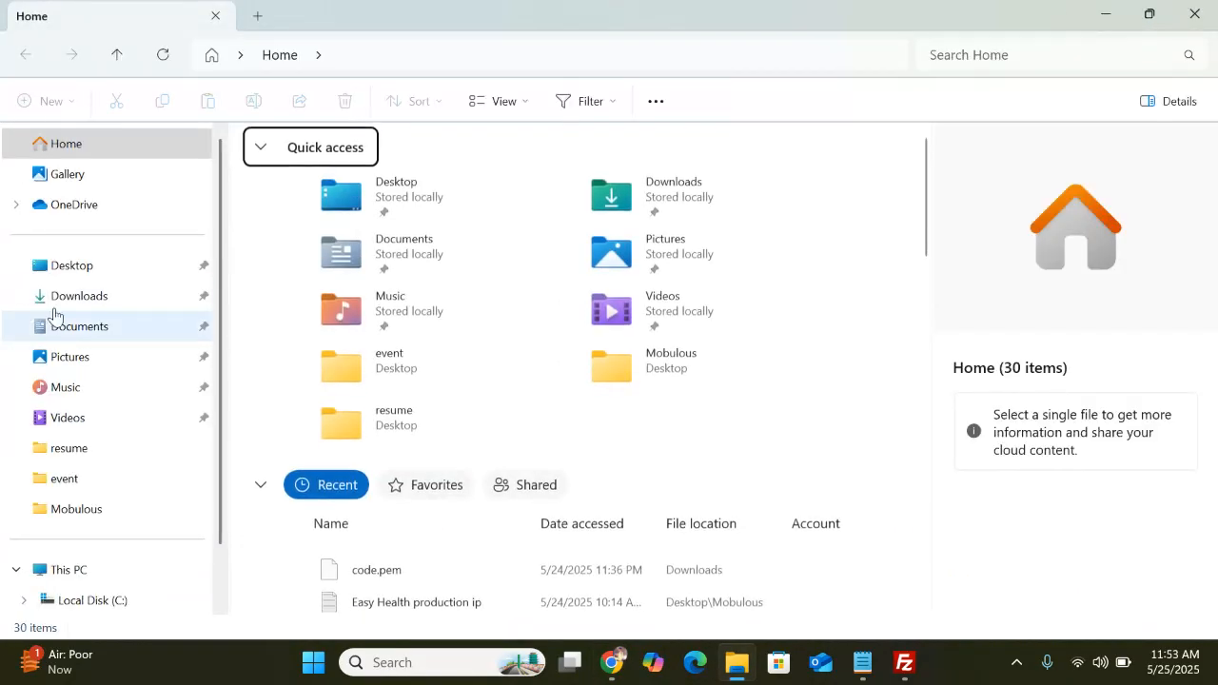
Open a Command Prompt in the Downloads folder via cmd and start typing the ssh command
click(57, 302)
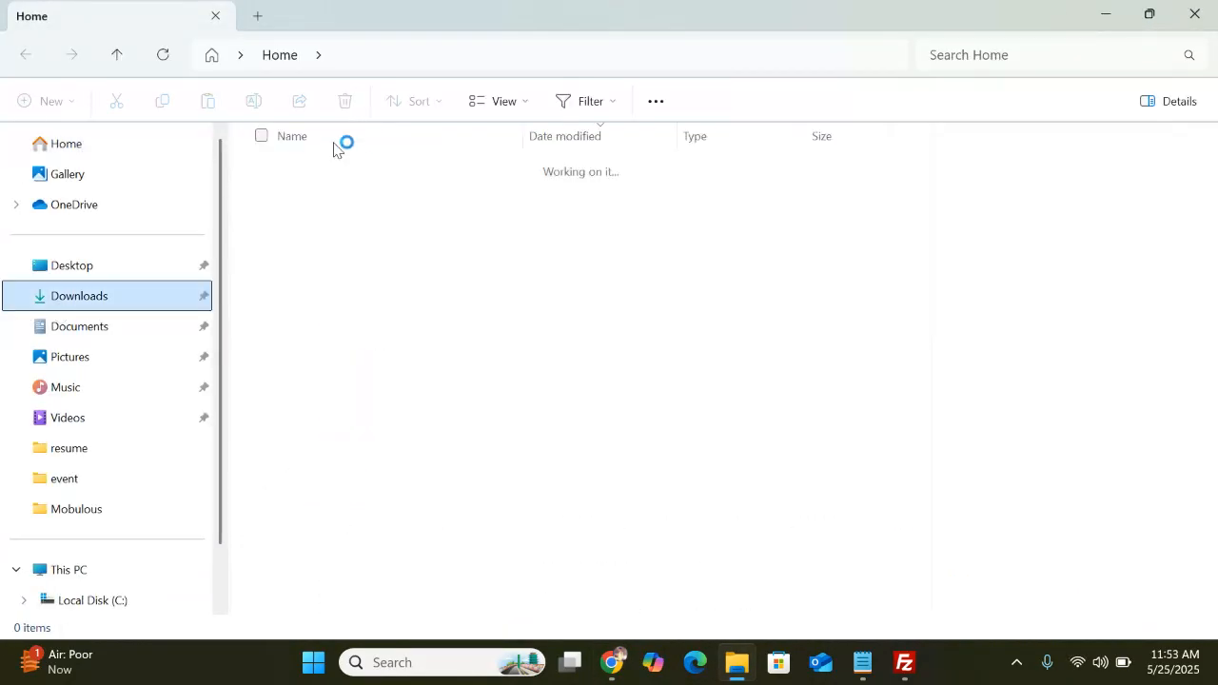
click(380, 58)
text(c)
key(BackSpace)
text(cmd)
key(Return)
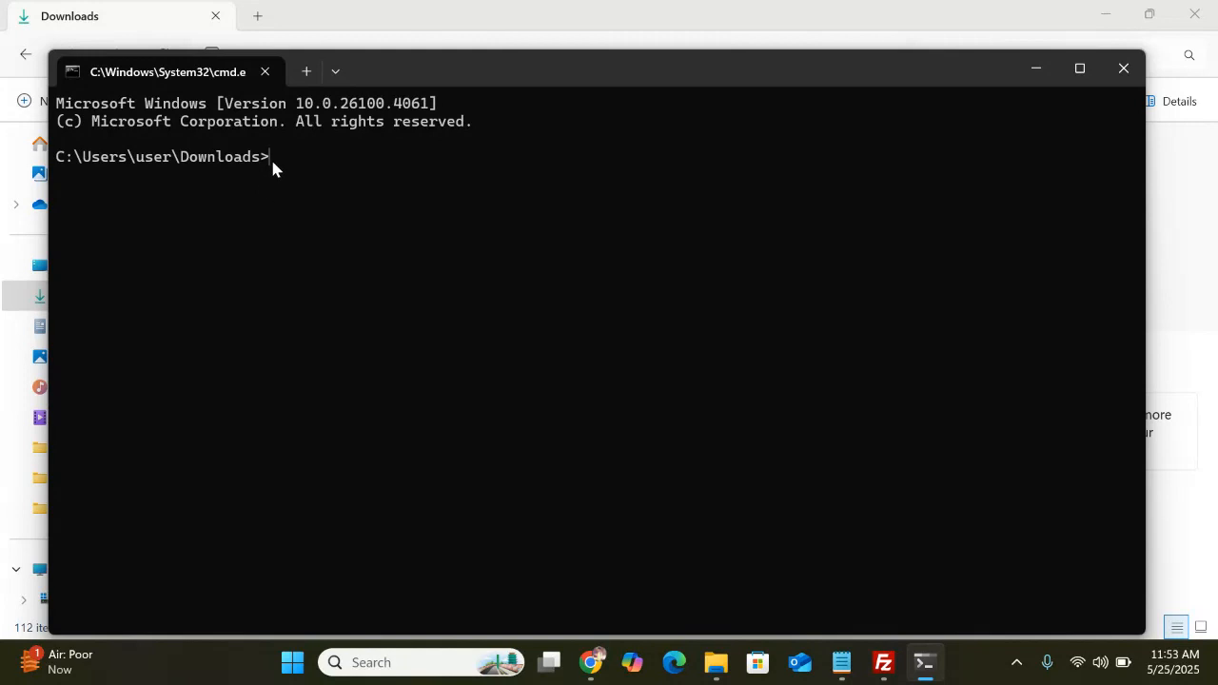
text(ssh)
Revisit the EC2 instance details, then return to the Downloads Command Prompt
mouse_move(591, 663)
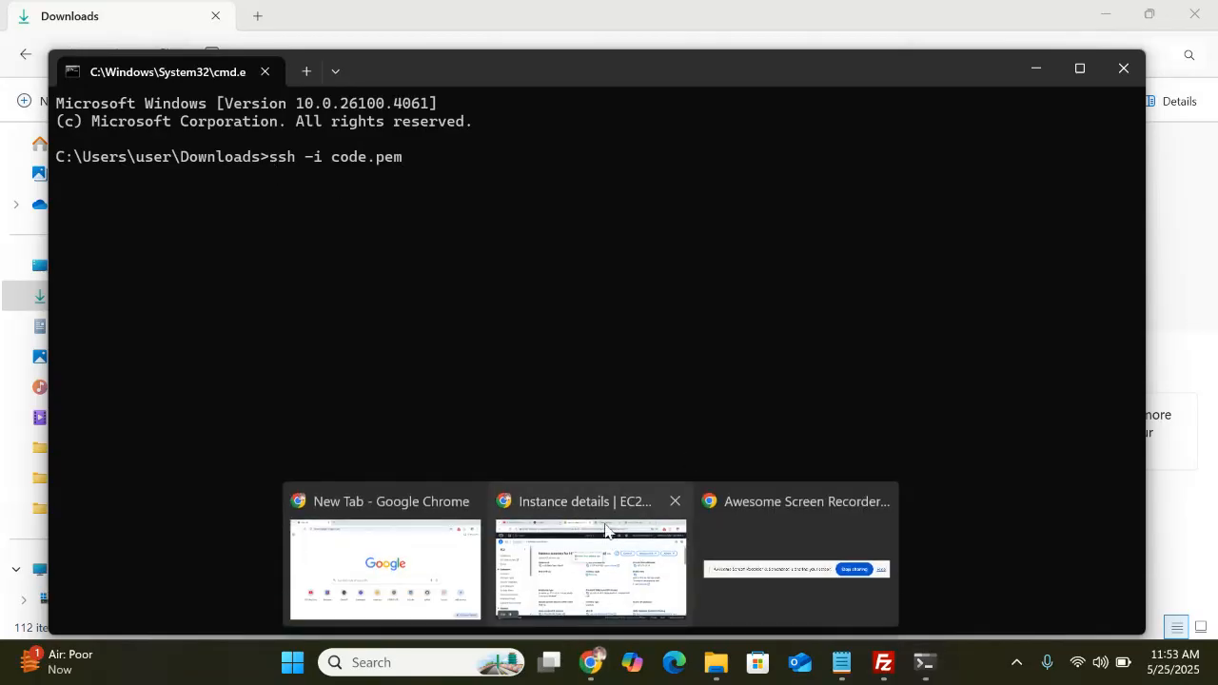
click(606, 521)
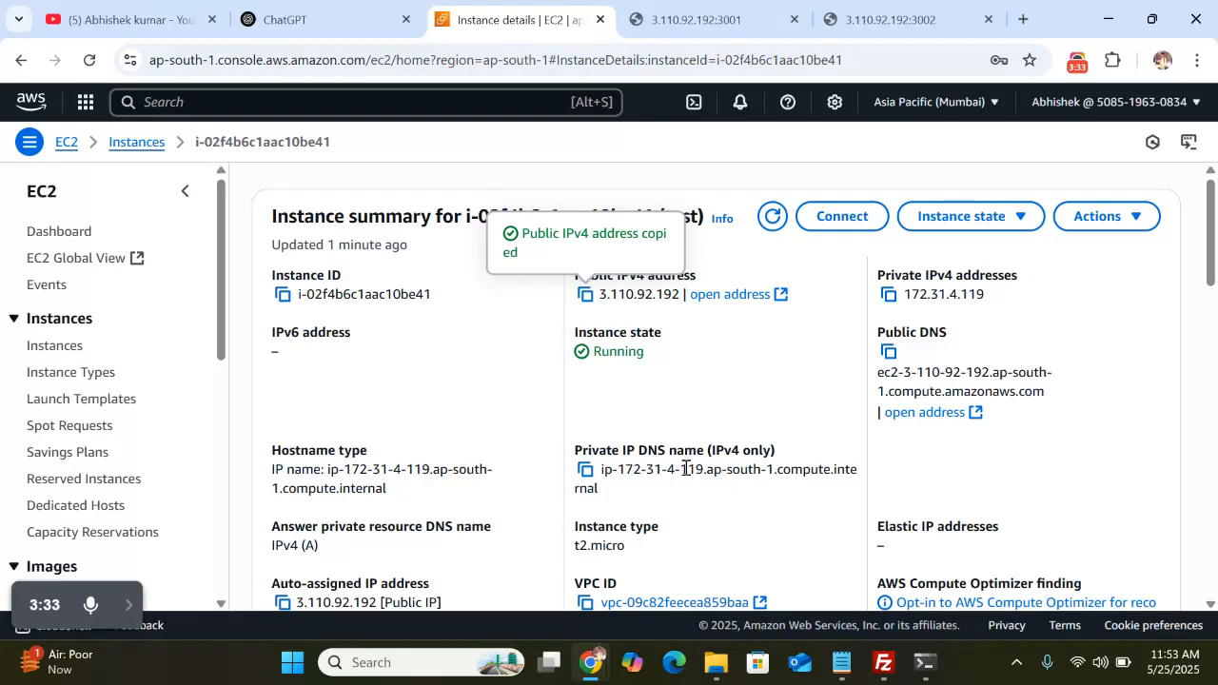
click(716, 662)
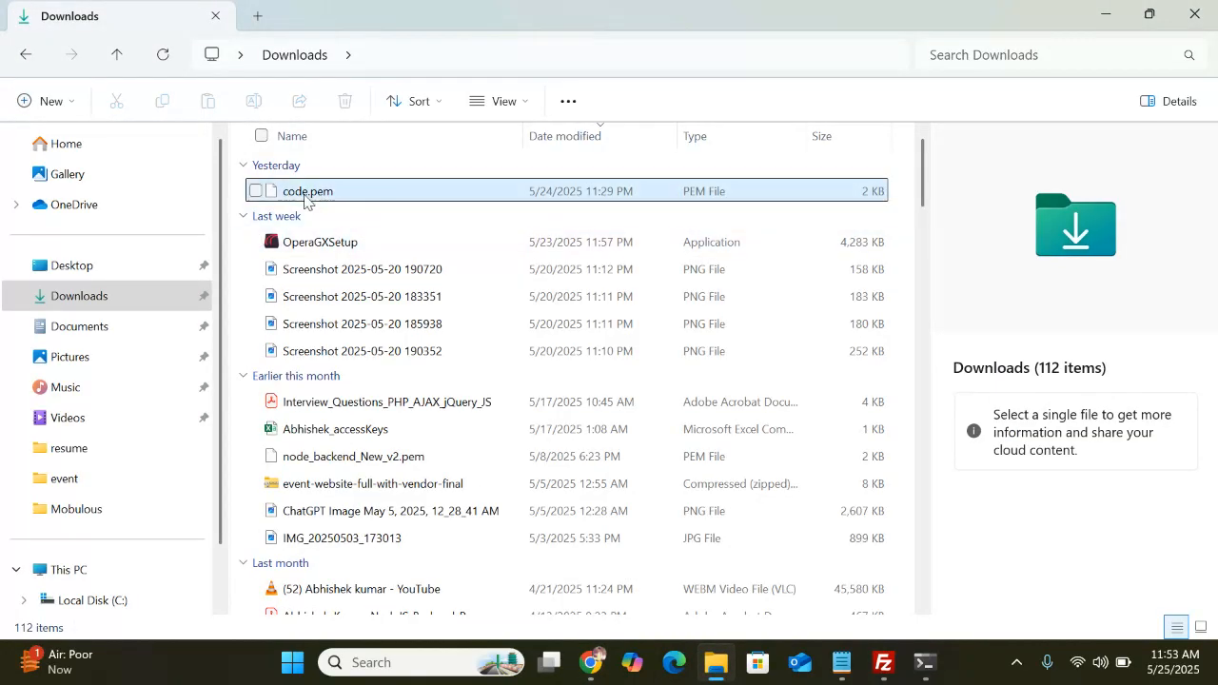
click(925, 663)
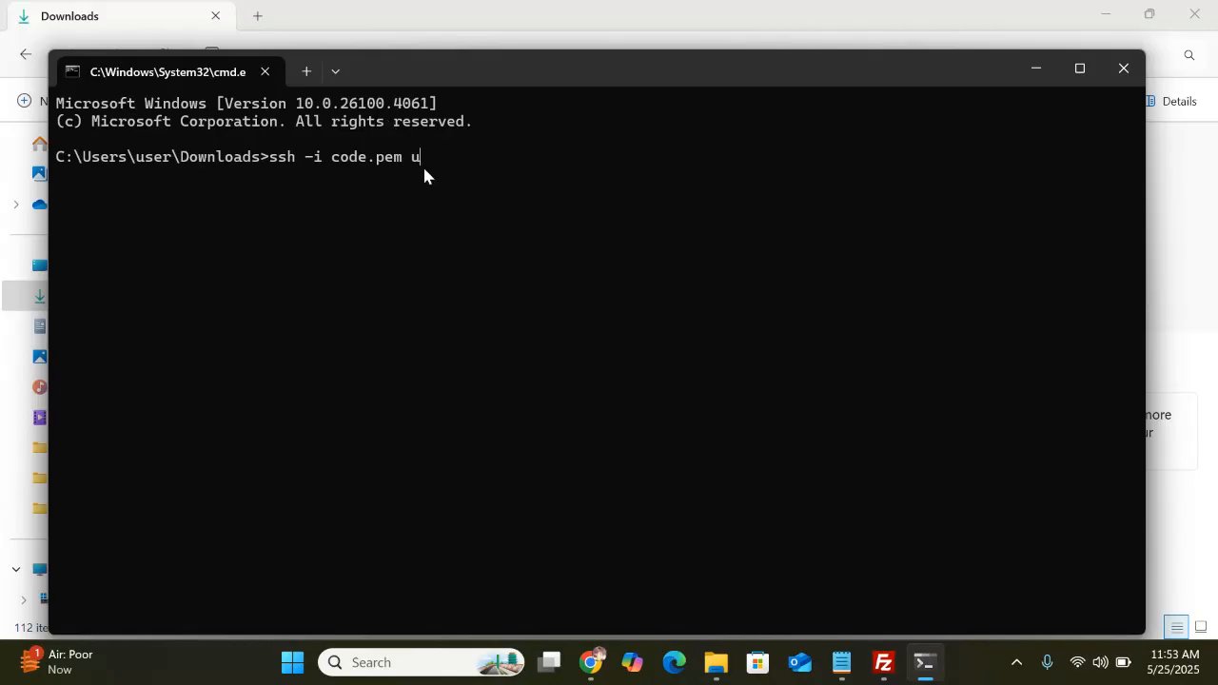
text(ubuntu@)
key(ctrl+v)
key(Return)
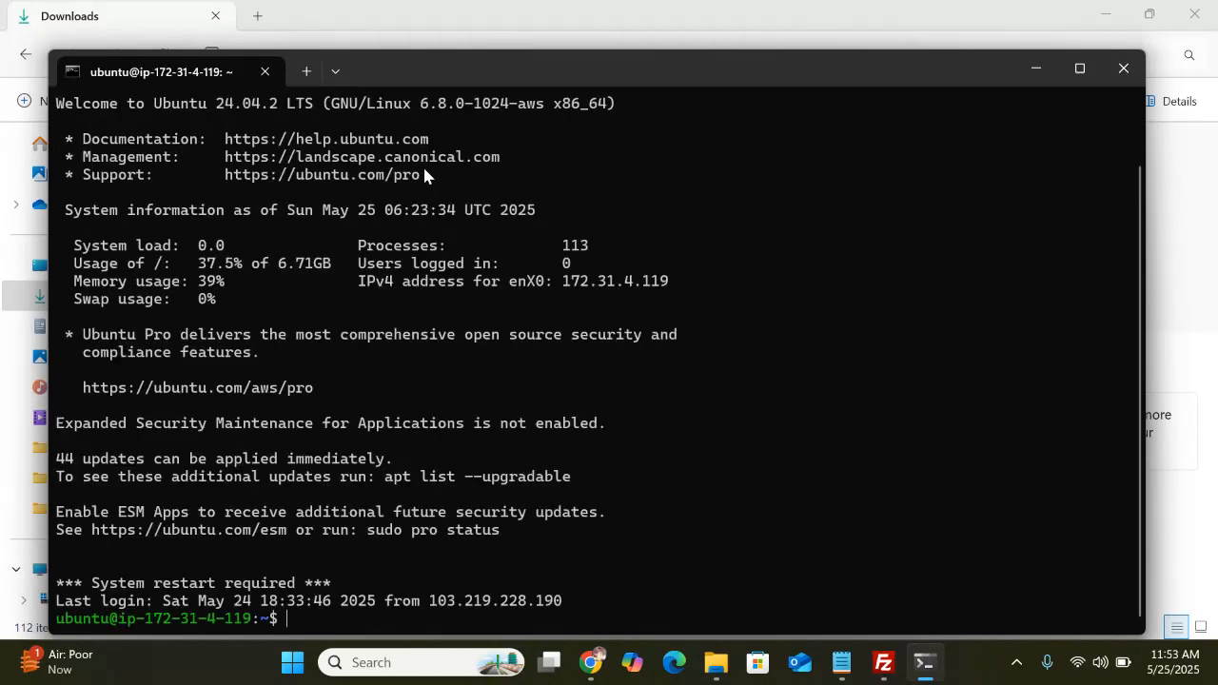
click(1079, 67)
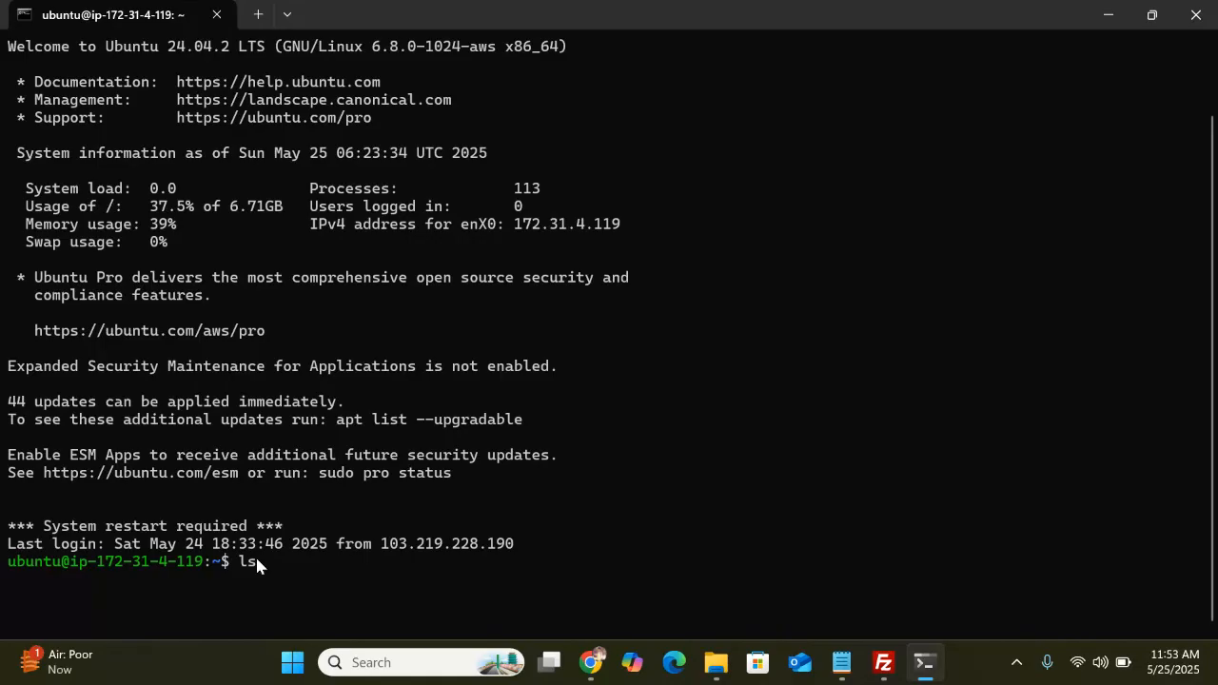
key(Return)
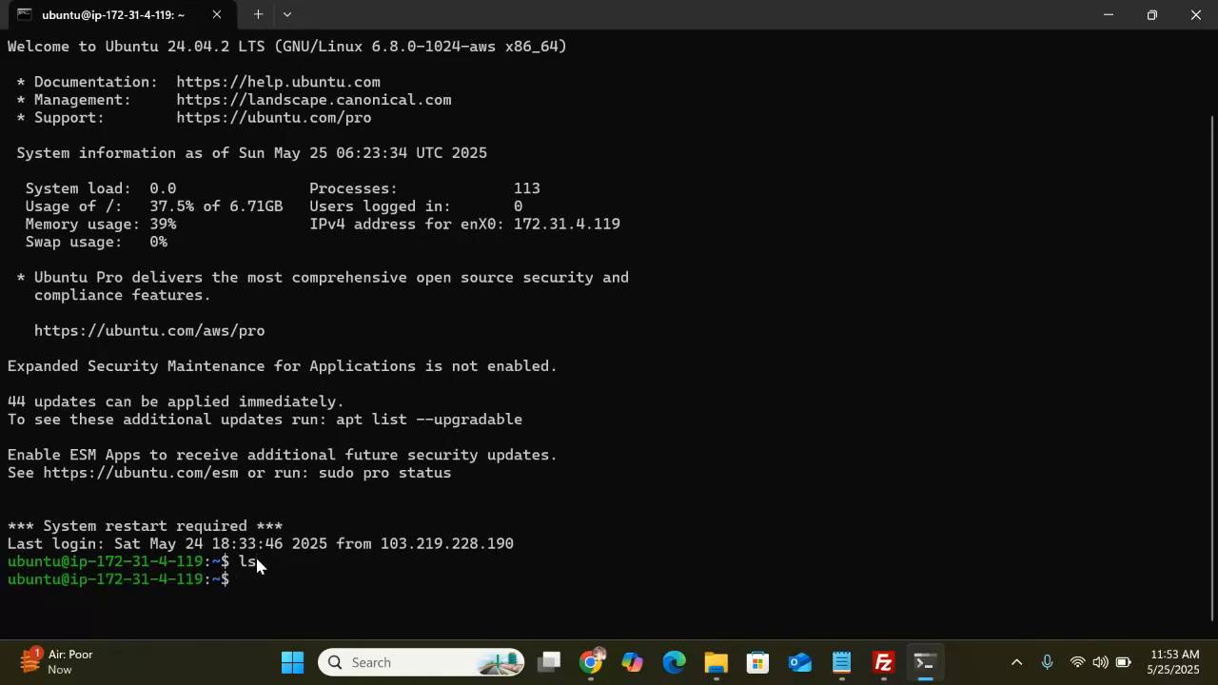
Change into /var/www/coderkeeda and list its contents, project1 and project2
text(cd /var/www/coderkeeda)
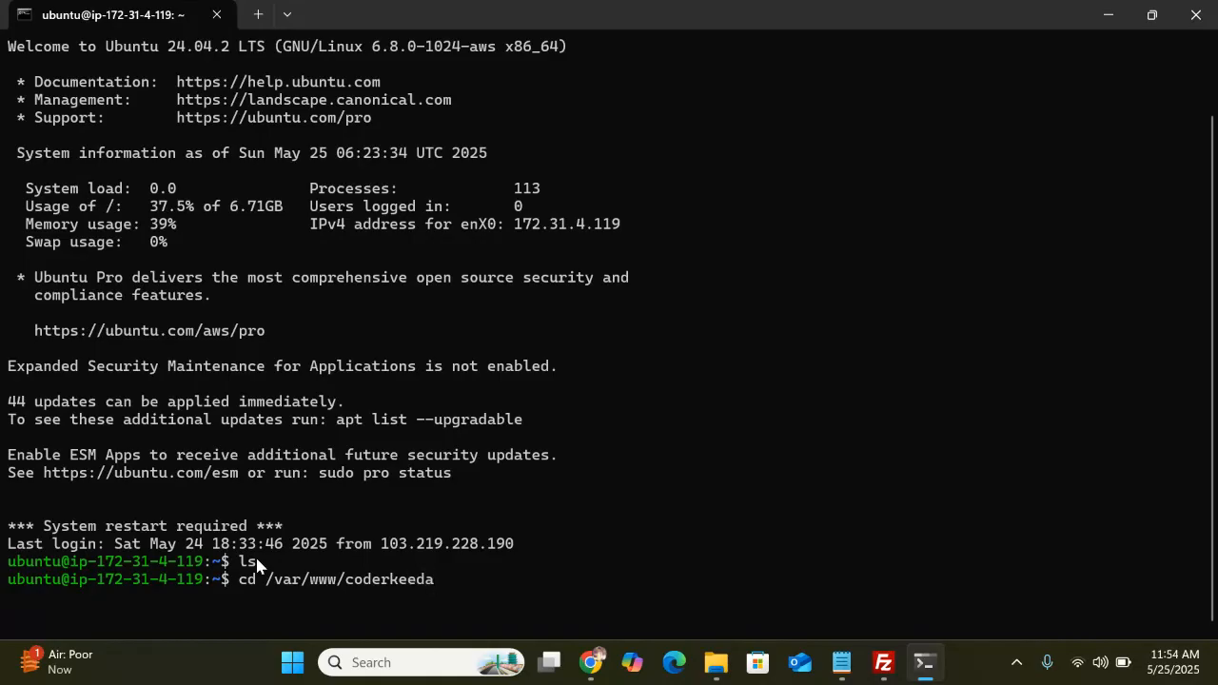
key(Return)
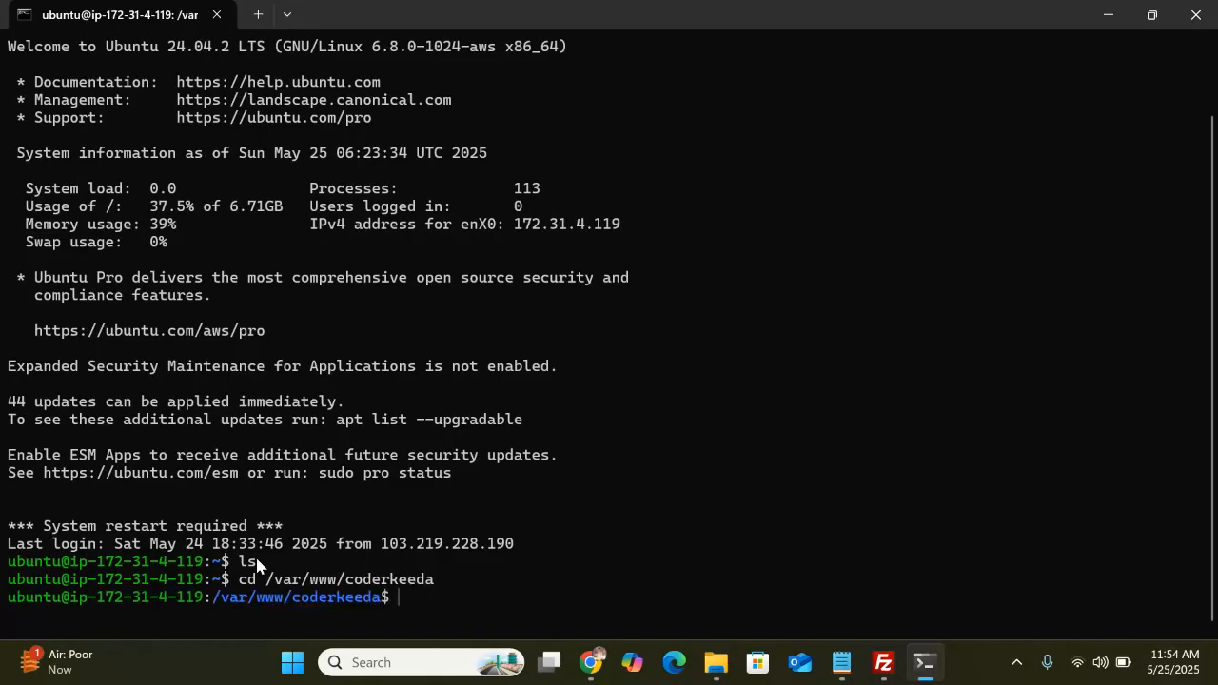
text(ls)
key(Return)
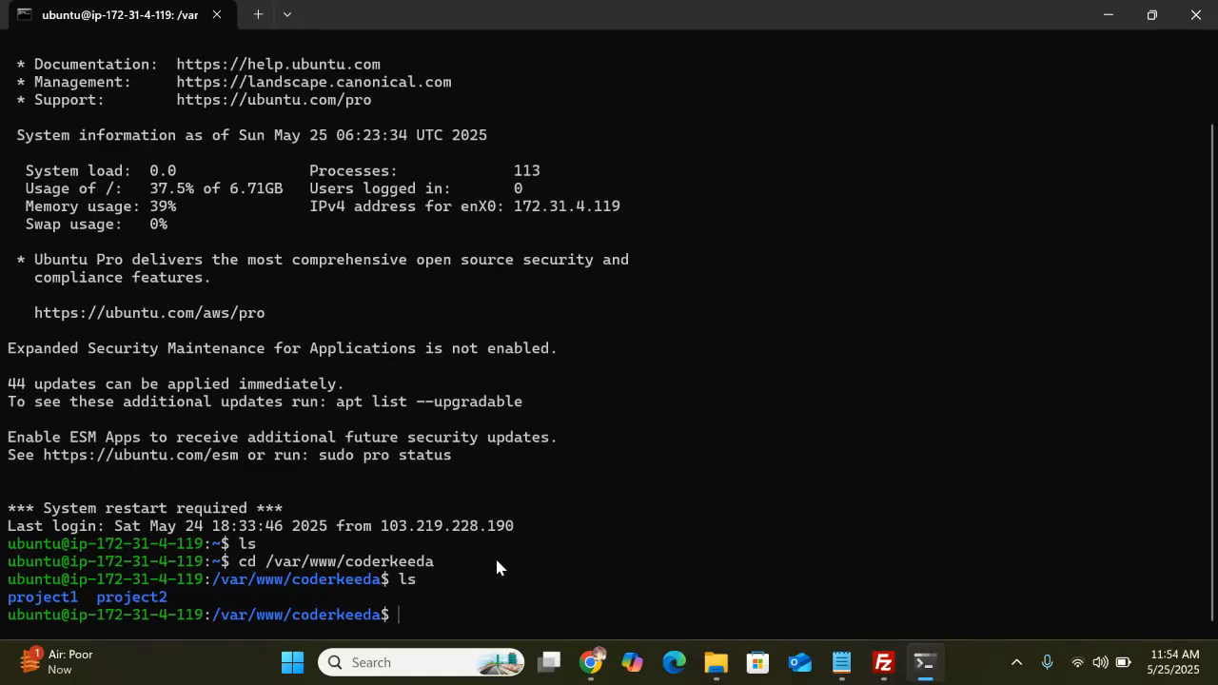
Minimize the terminal and show Chrome's 3.110.92.192:3001 tab reading 'Project running'
click(1111, 15)
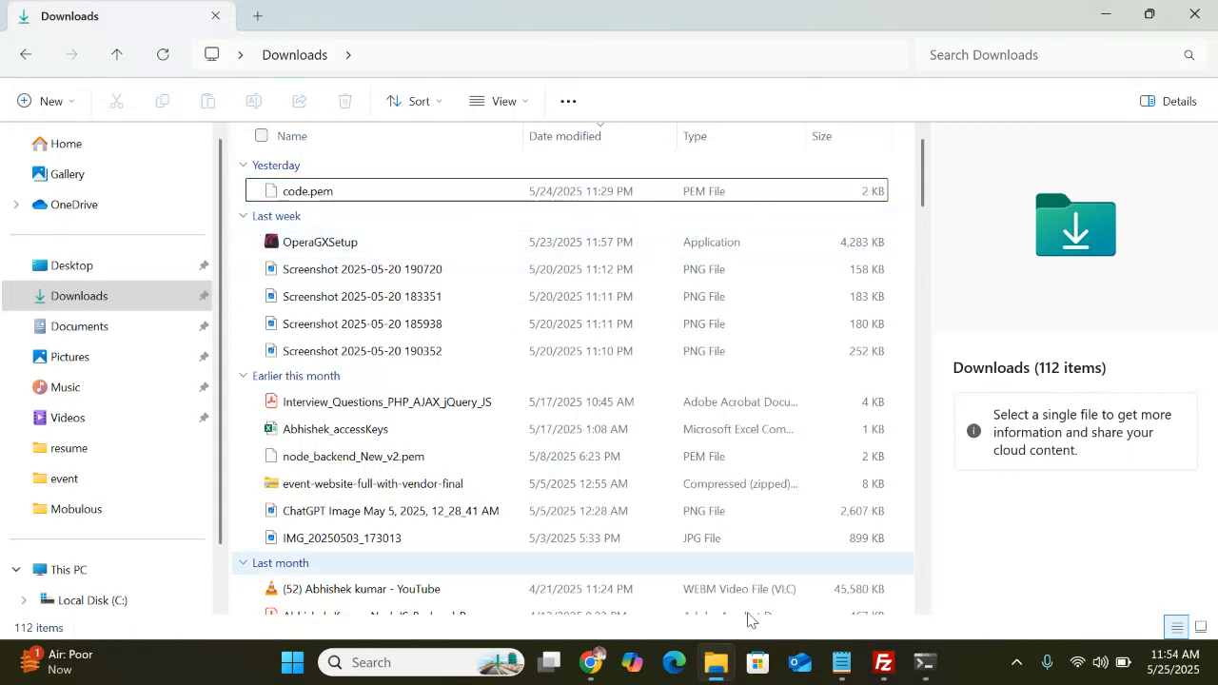
mouse_move(591, 666)
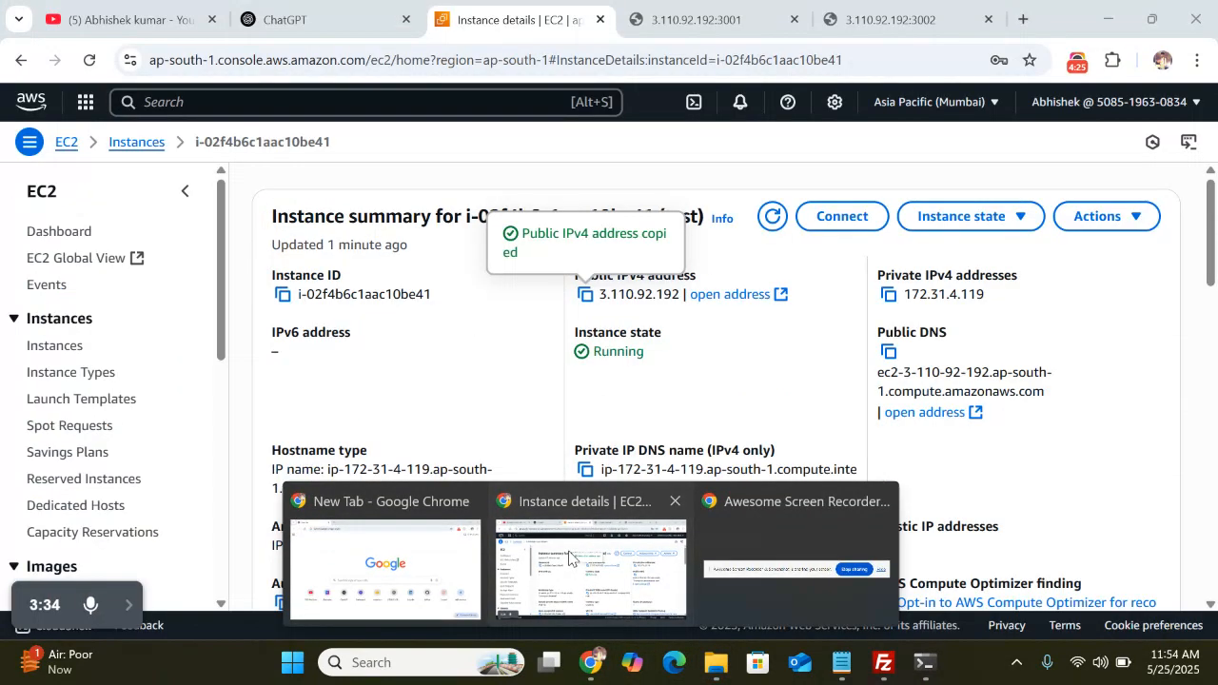
click(587, 585)
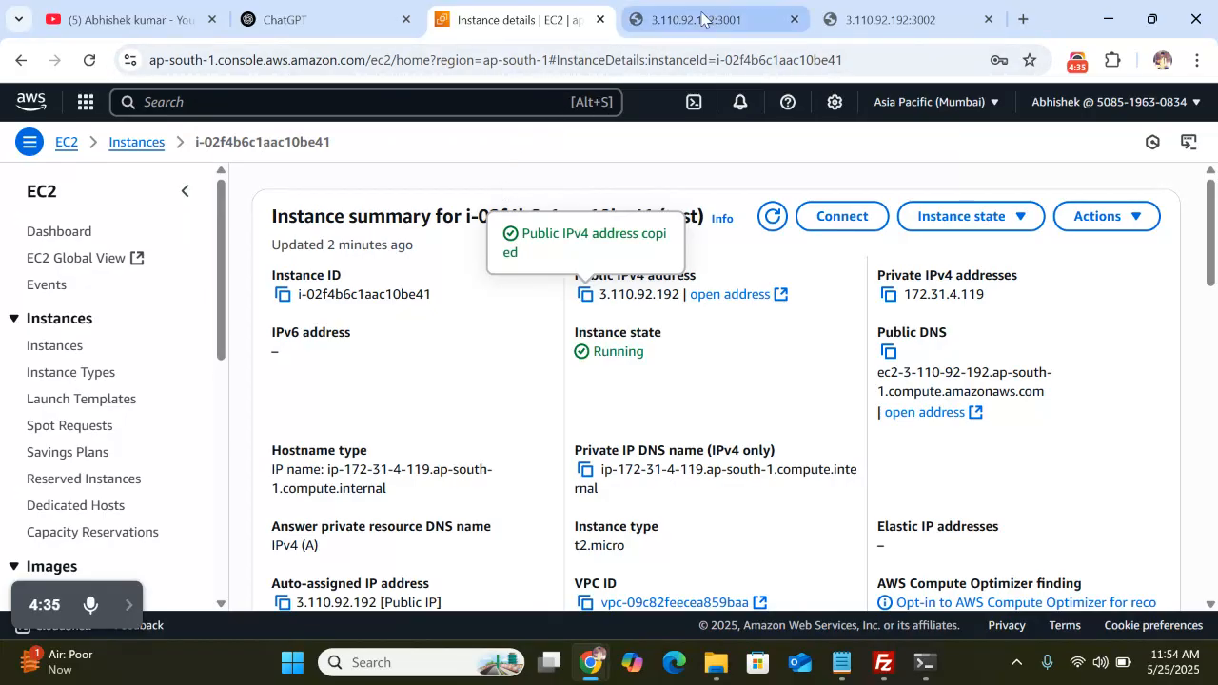
click(663, 23)
Reload the port 3001 and port 3002 pages, showing 'Project running' and 'Project running 2'
click(331, 60)
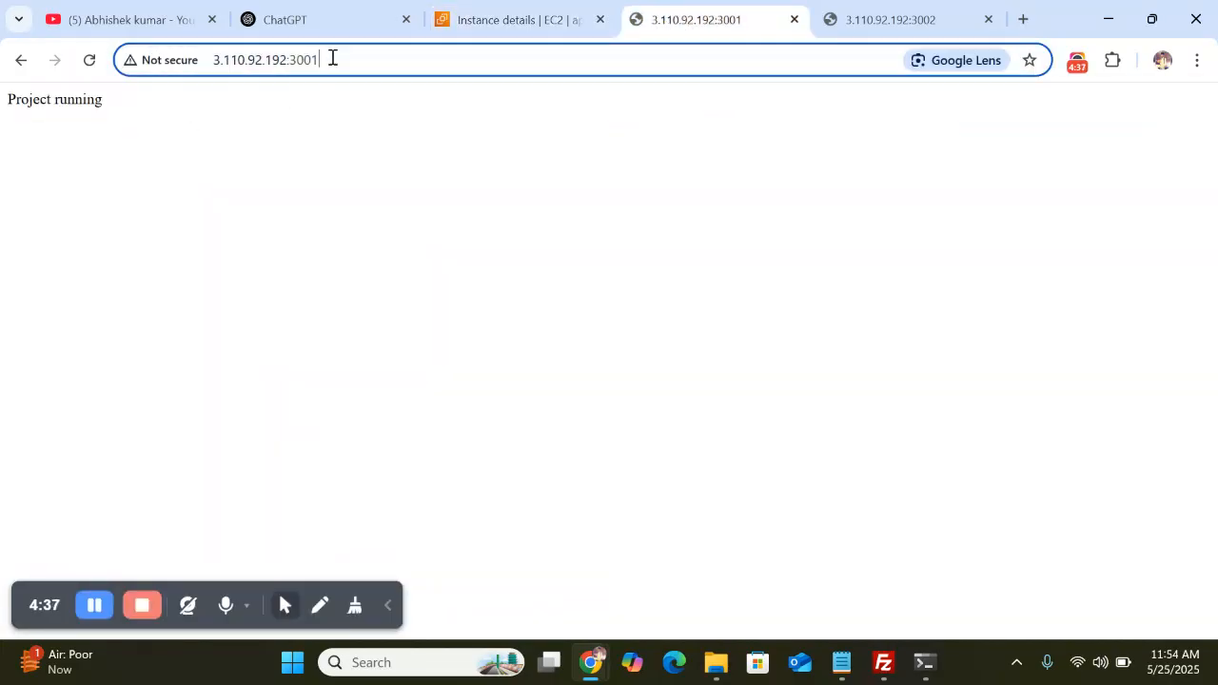
click(352, 62)
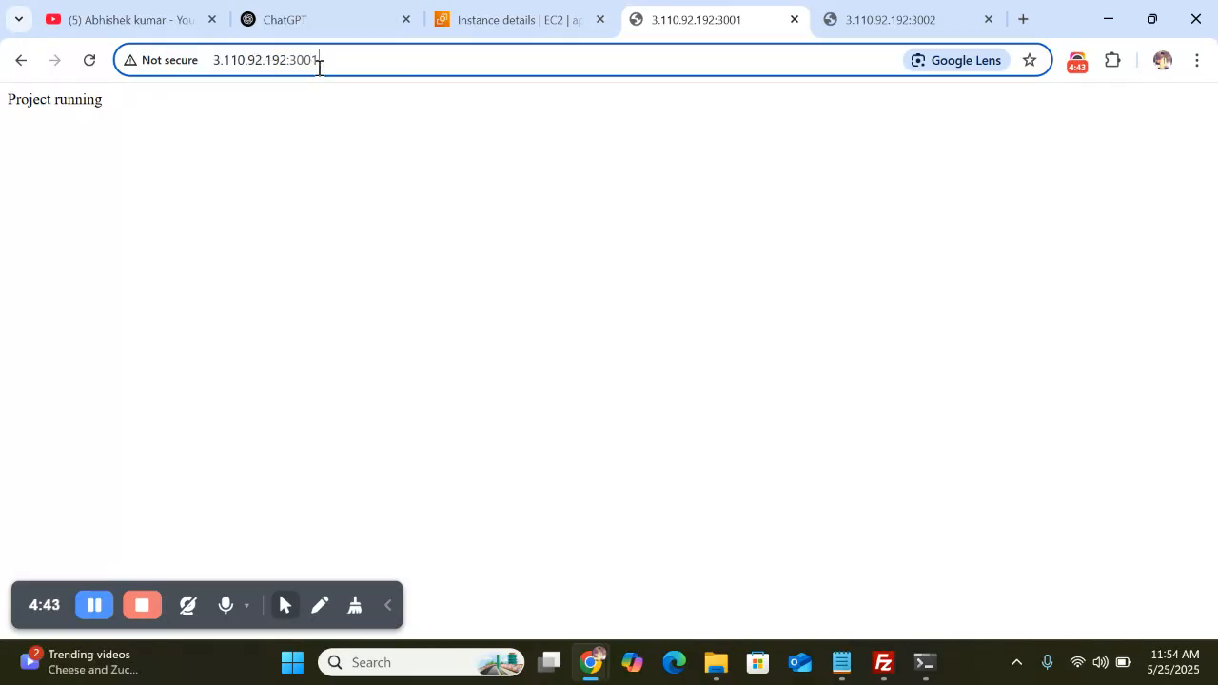
key(Return)
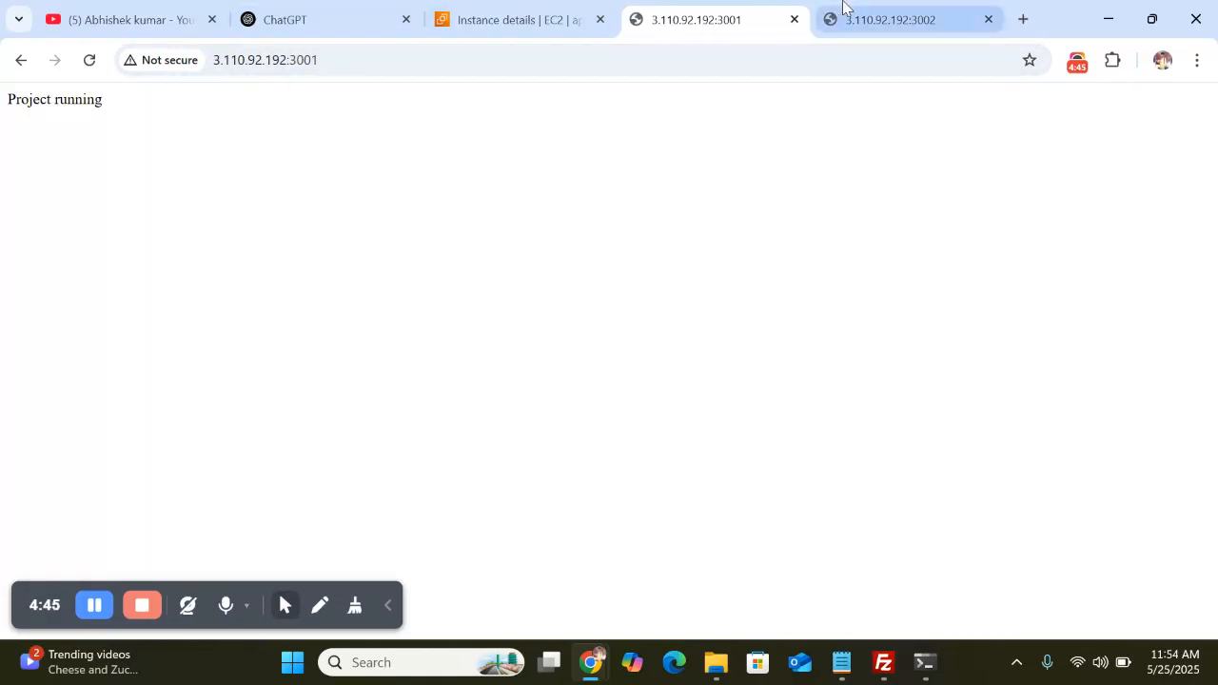
click(843, 7)
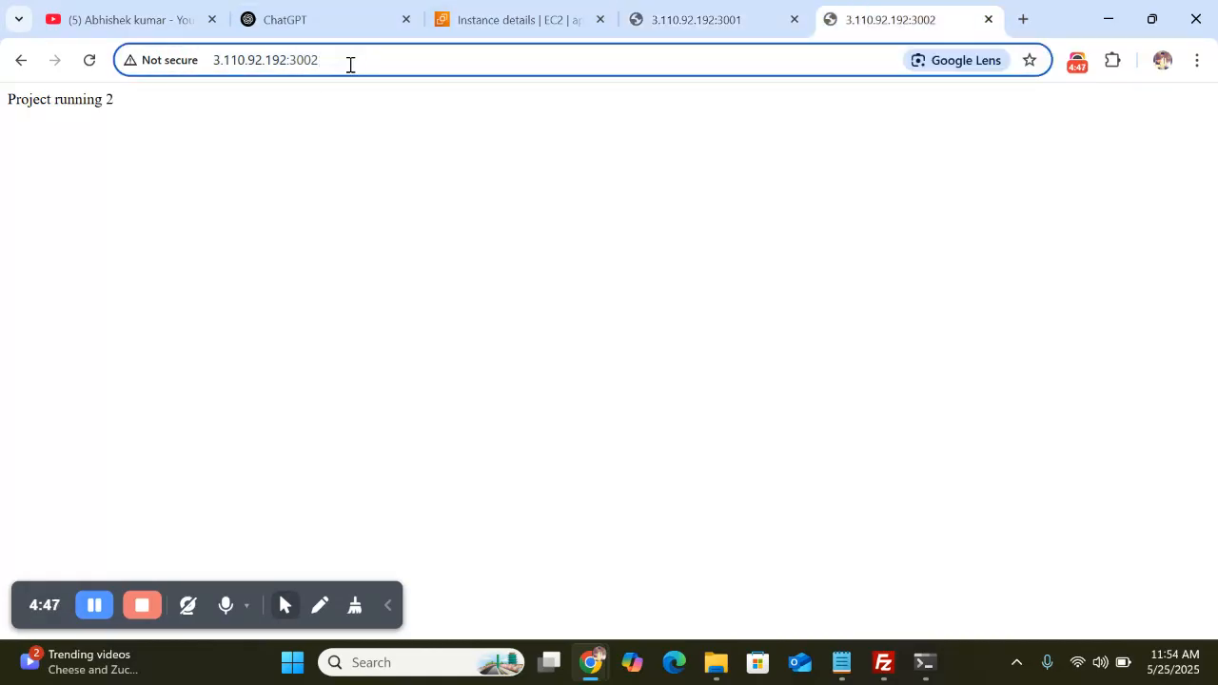
key(Return)
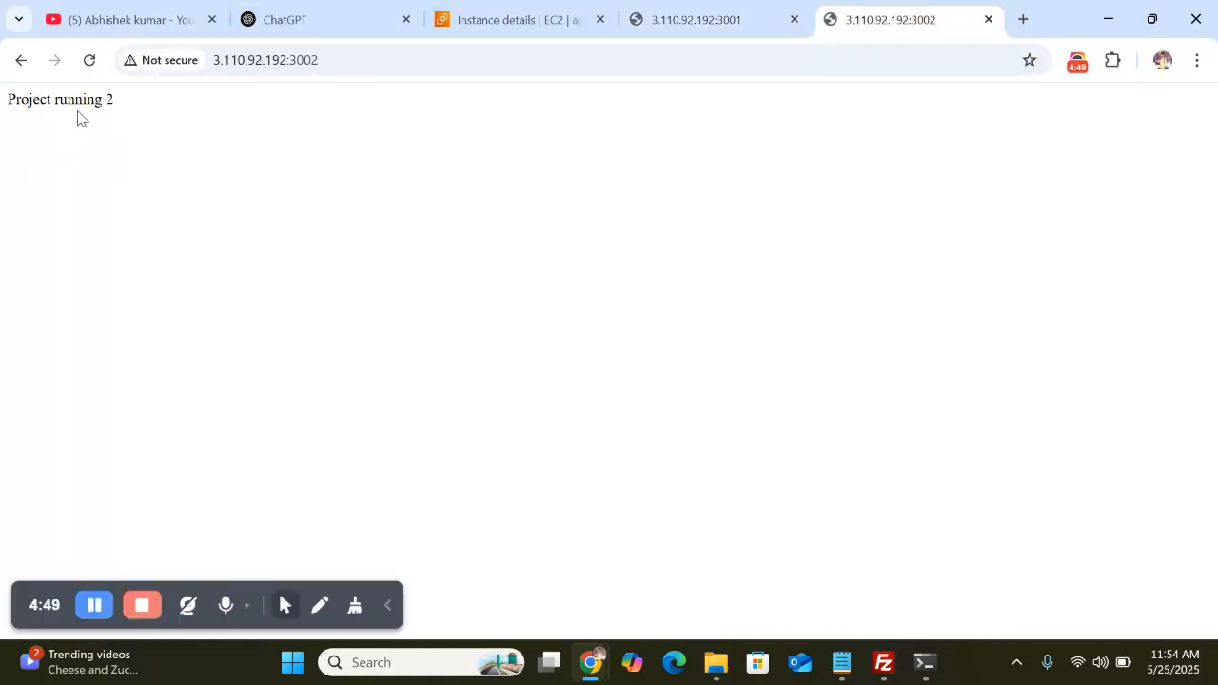
click(329, 64)
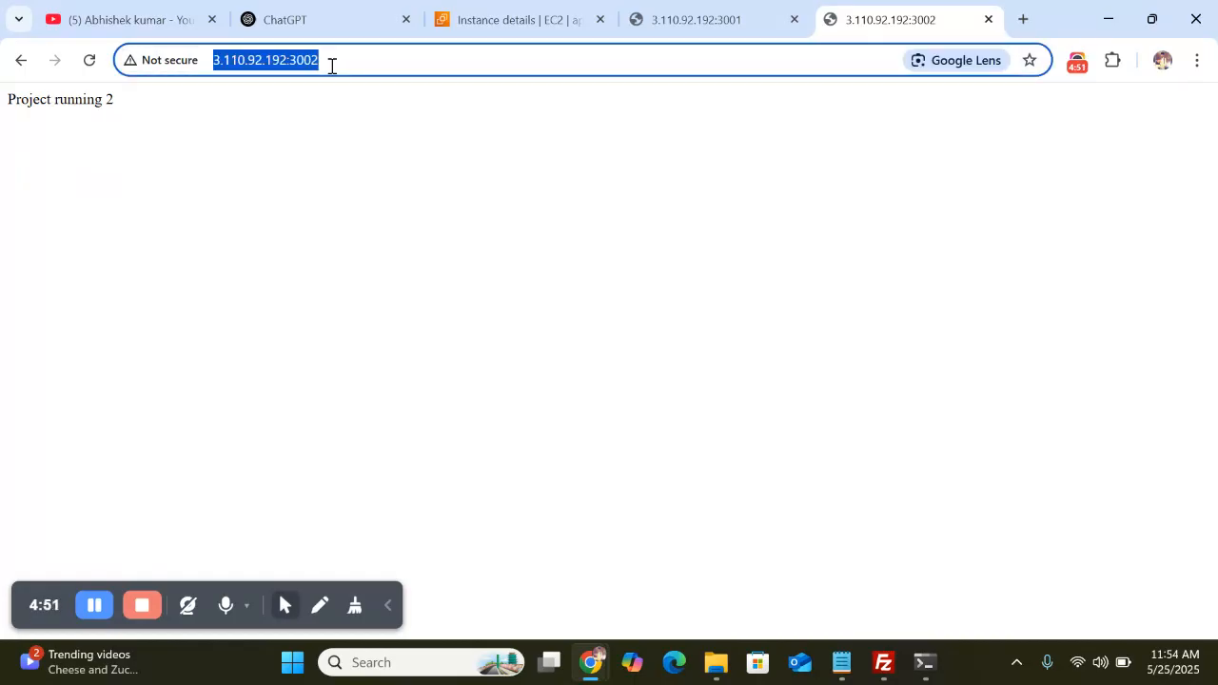
click(388, 605)
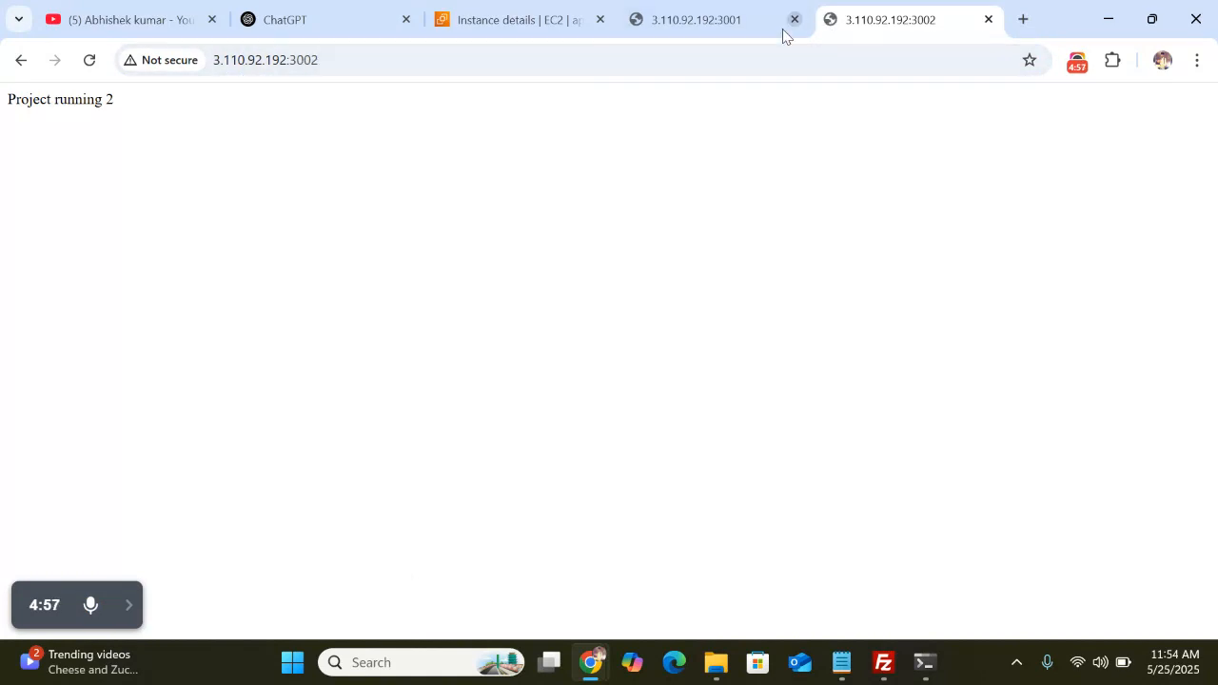
Check the 3001 and 3002 tabs again, then return to the EC2 instance details tab
click(702, 19)
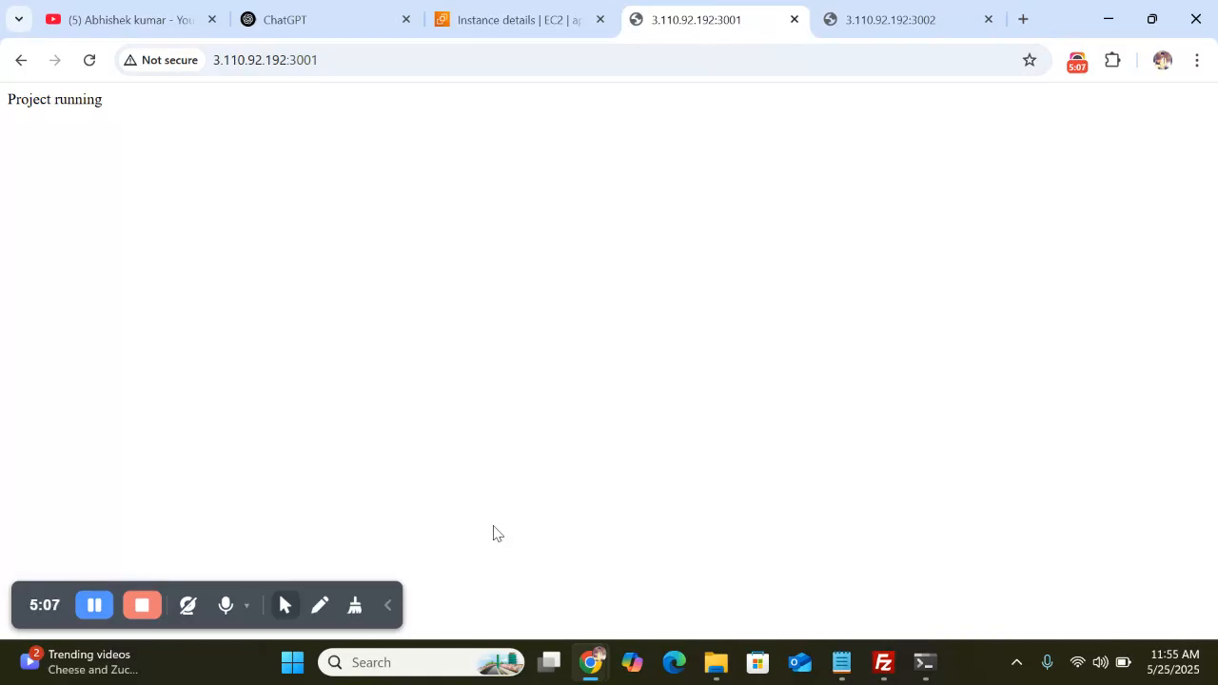
click(385, 610)
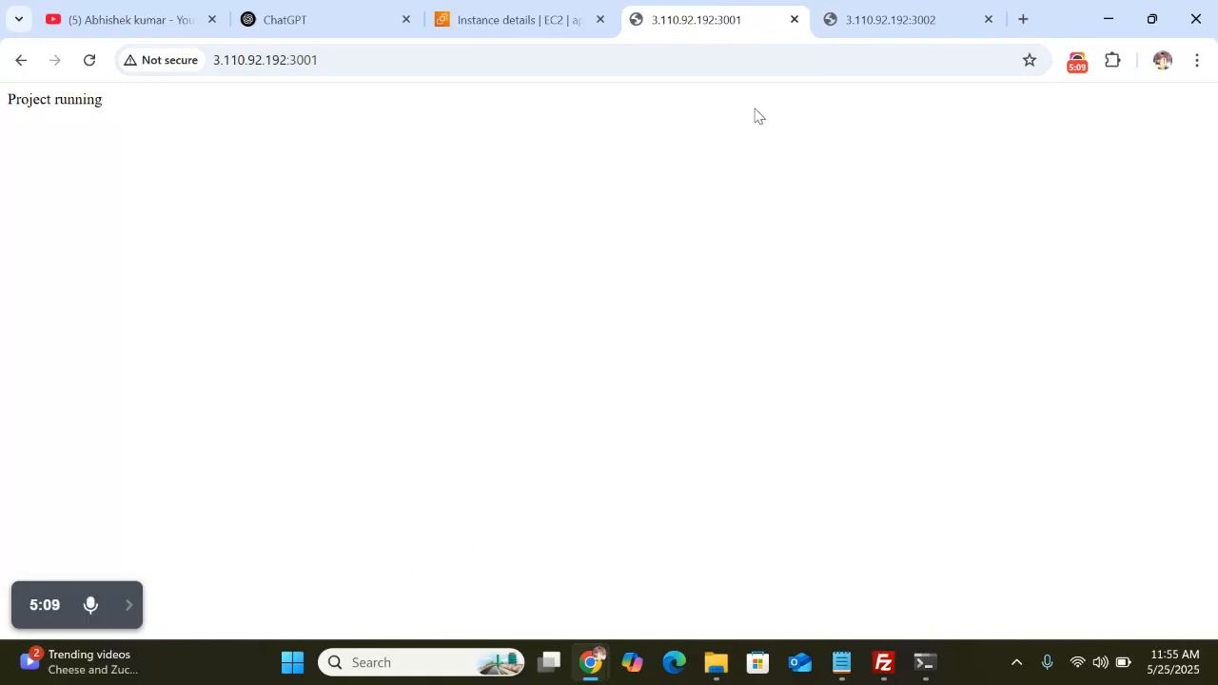
click(884, 16)
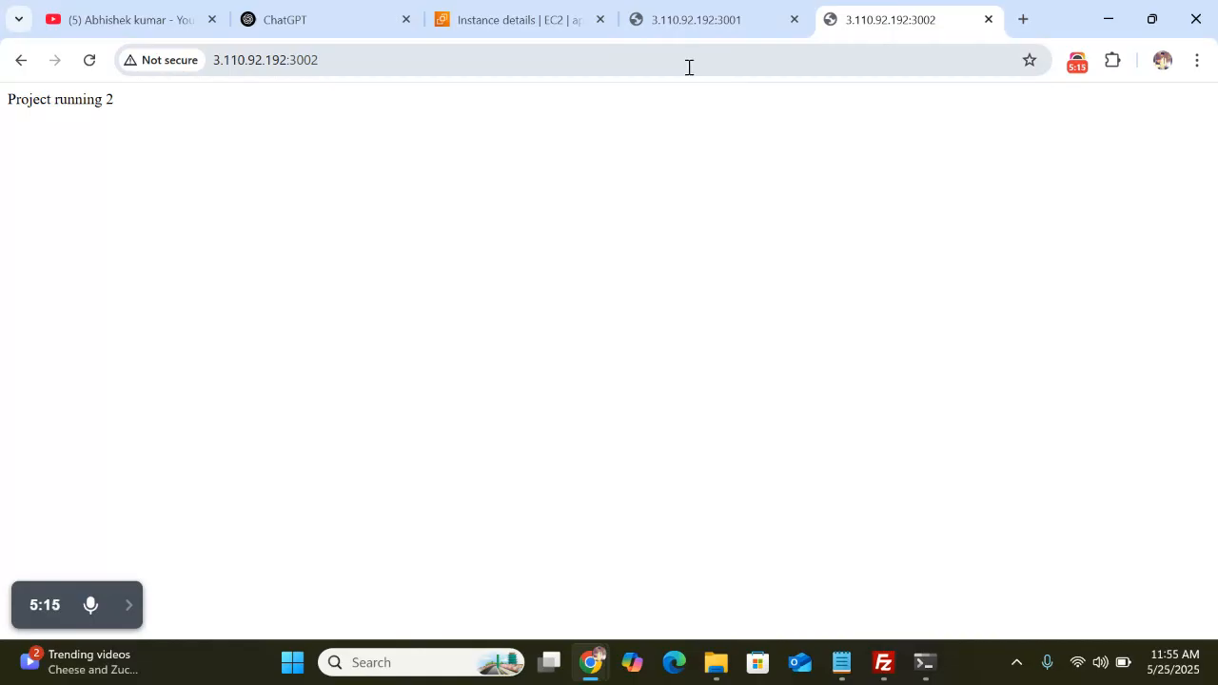
click(521, 13)
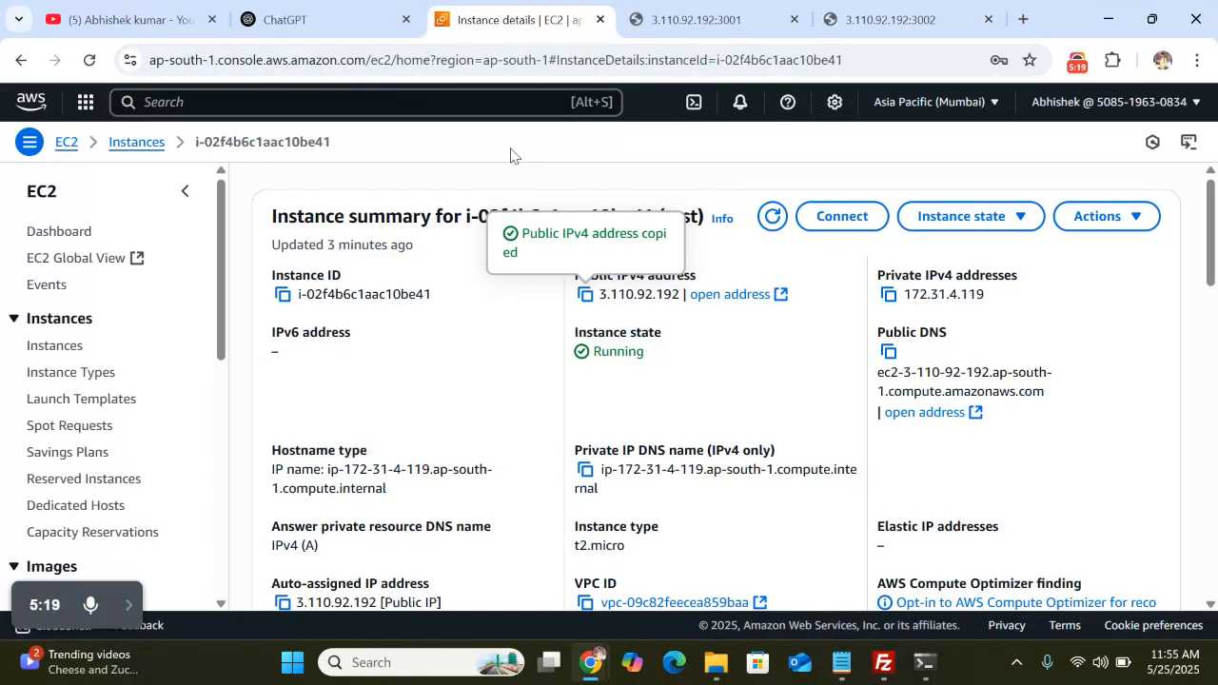
Go to the EC2 Dashboard, dismiss its landing-page notice, and switch to the 3001 tab
click(67, 143)
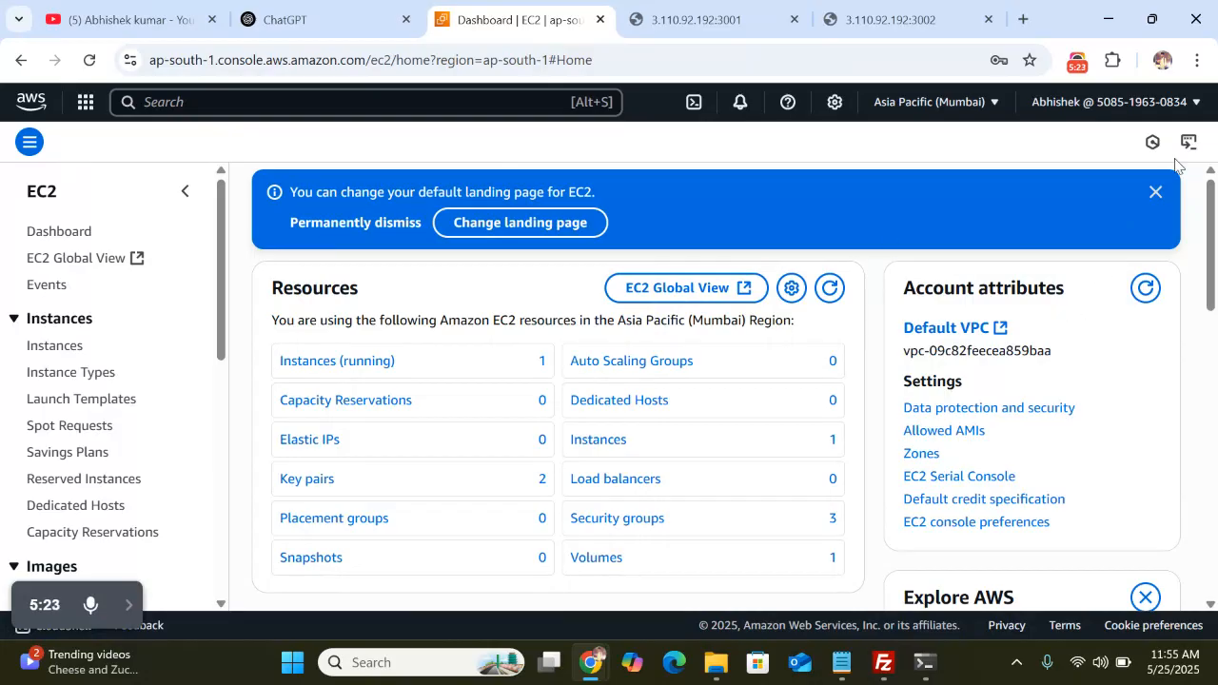
click(1155, 192)
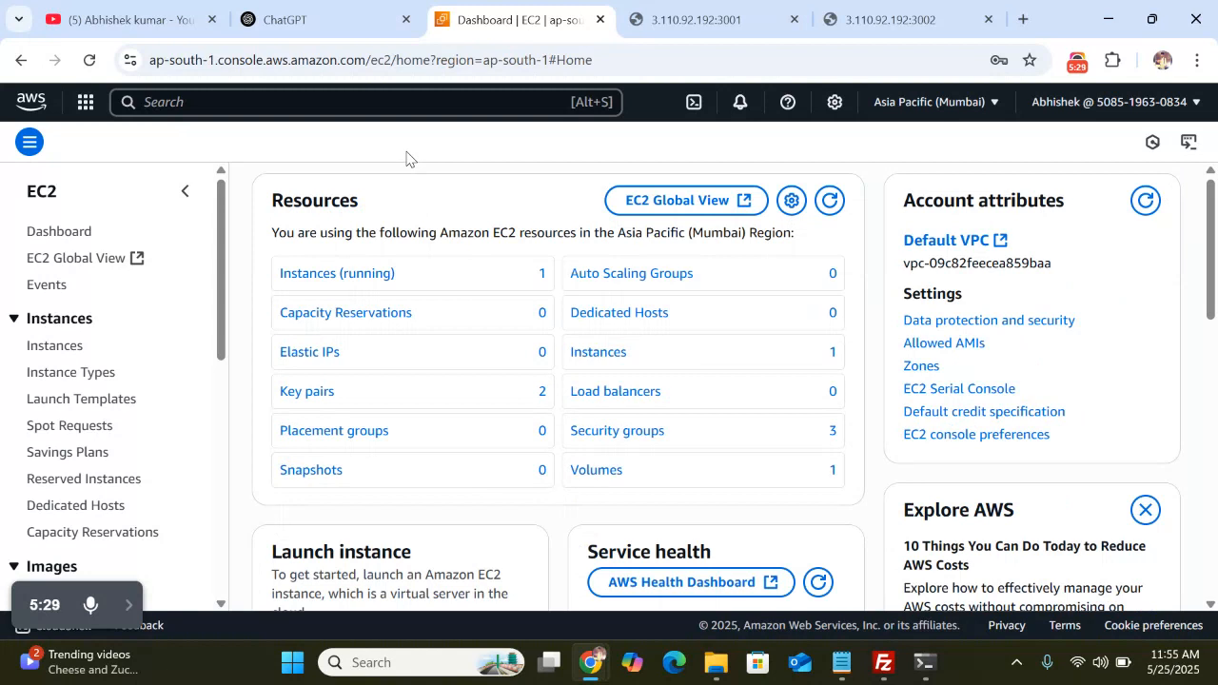
click(711, 19)
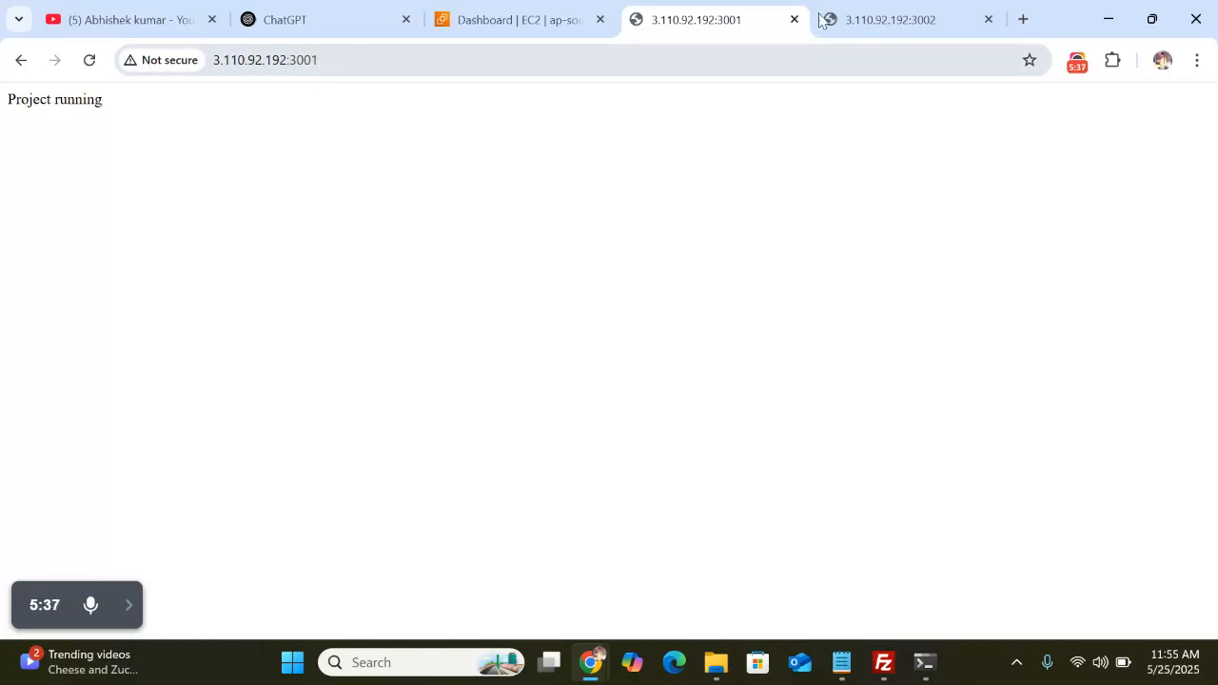
Check the 3.110.92.192:3002 tab showing 'Project running 2', then bring FileZilla forward
click(894, 12)
click(361, 60)
click(456, 206)
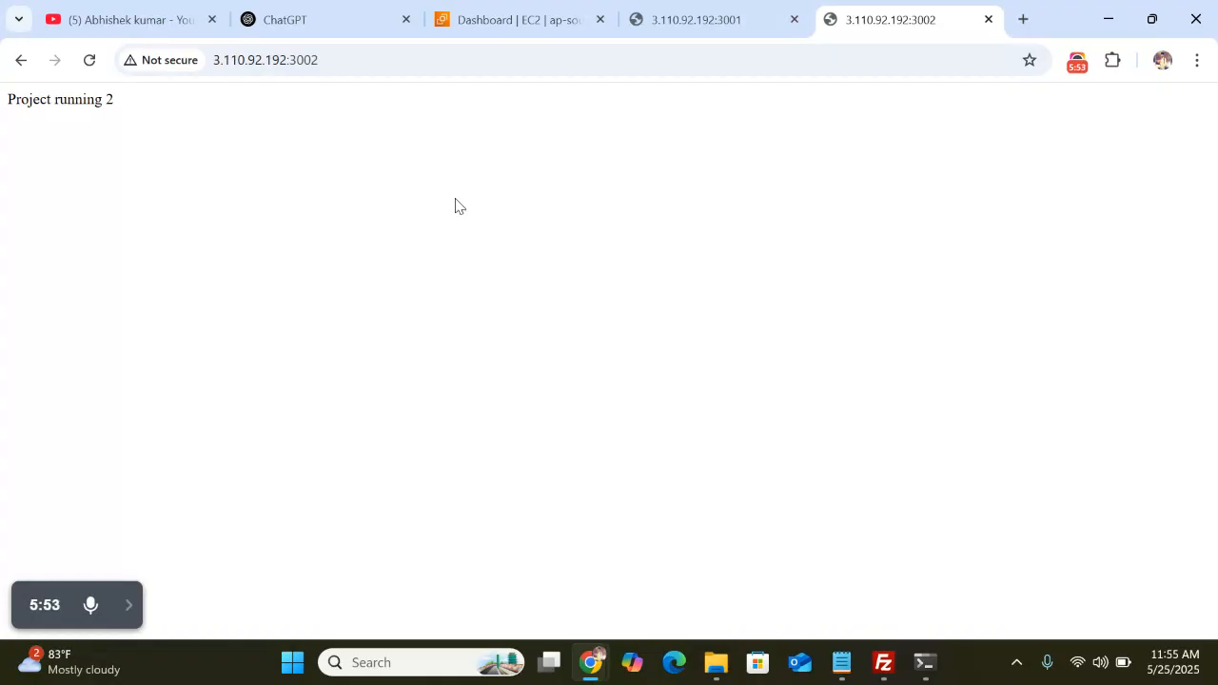
click(884, 669)
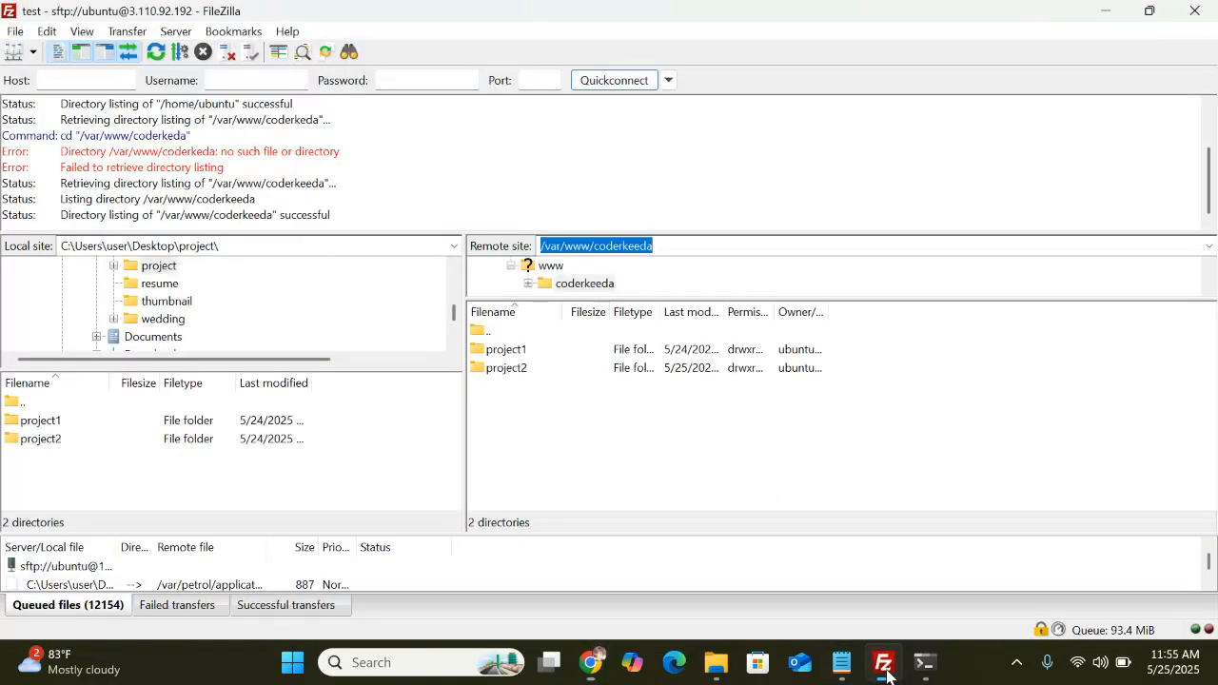
Deselect the FileZilla remote path and return to the 3.110.92.192:3002 Chrome window
click(533, 401)
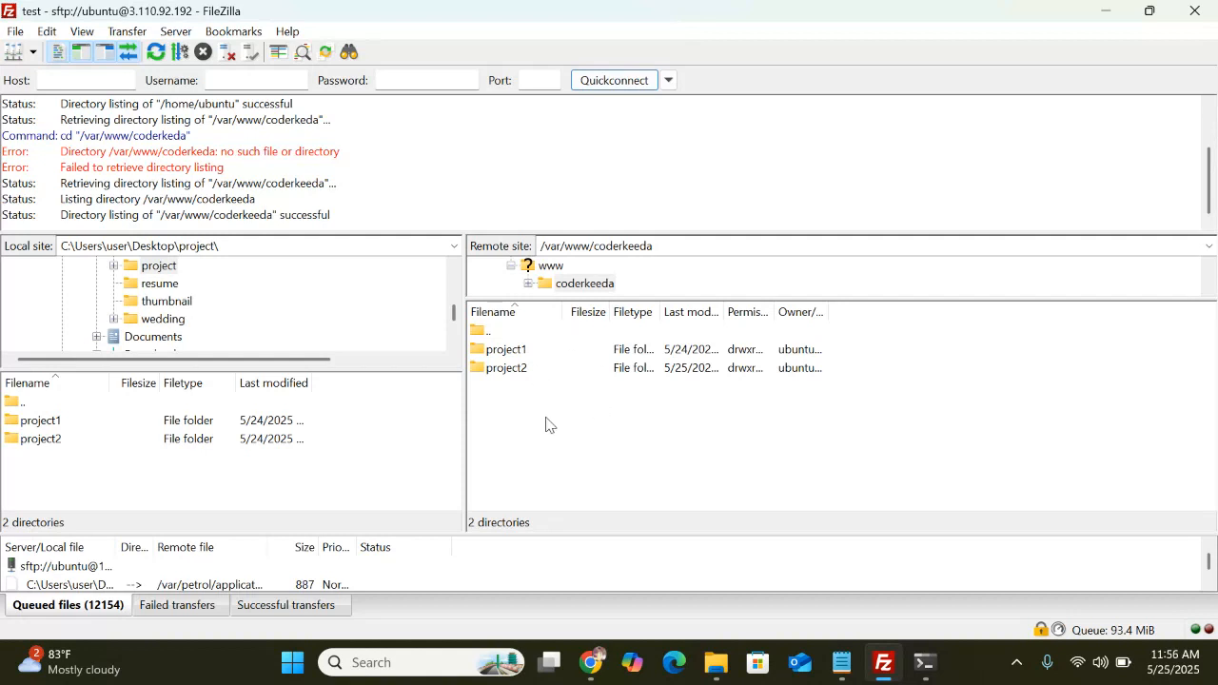
mouse_move(590, 666)
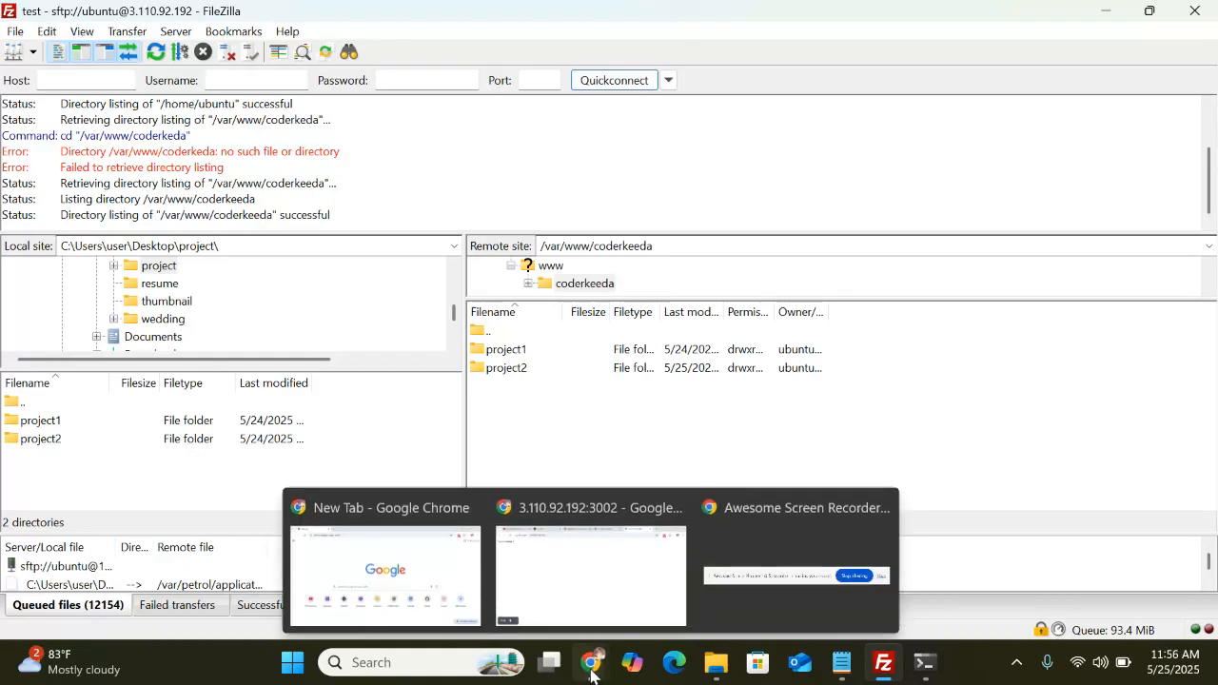
click(590, 558)
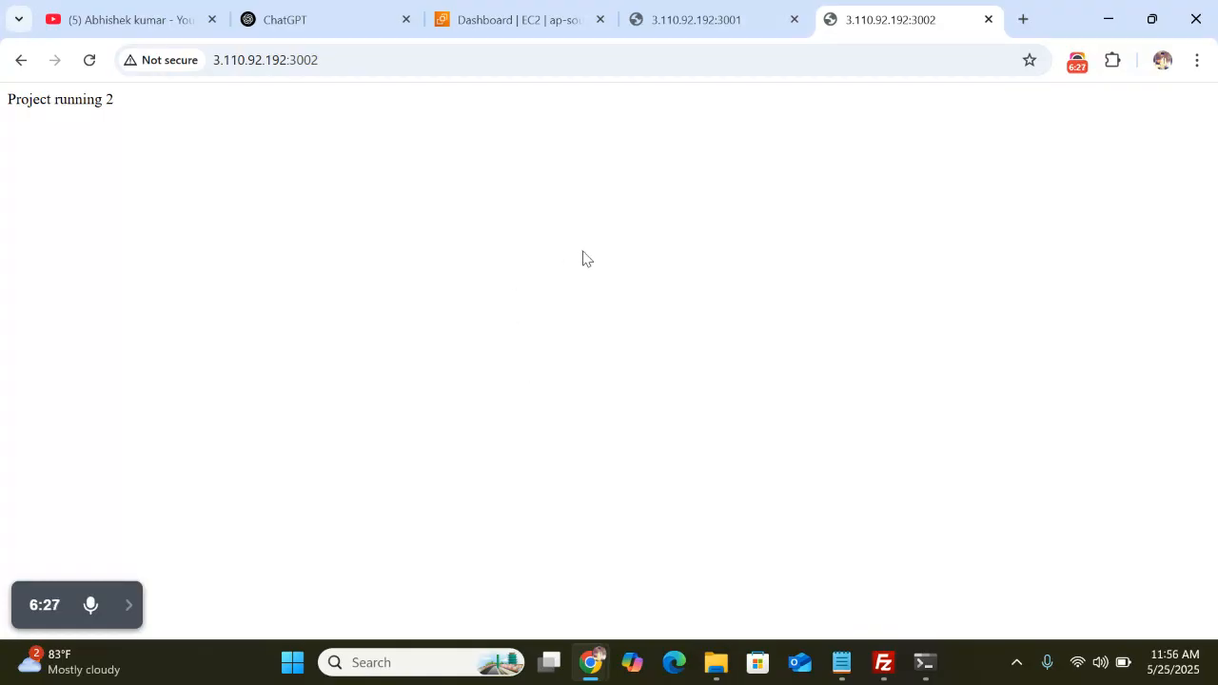
Switch to the Chrome tab with the Mumbai-region EC2 Dashboard
click(533, 21)
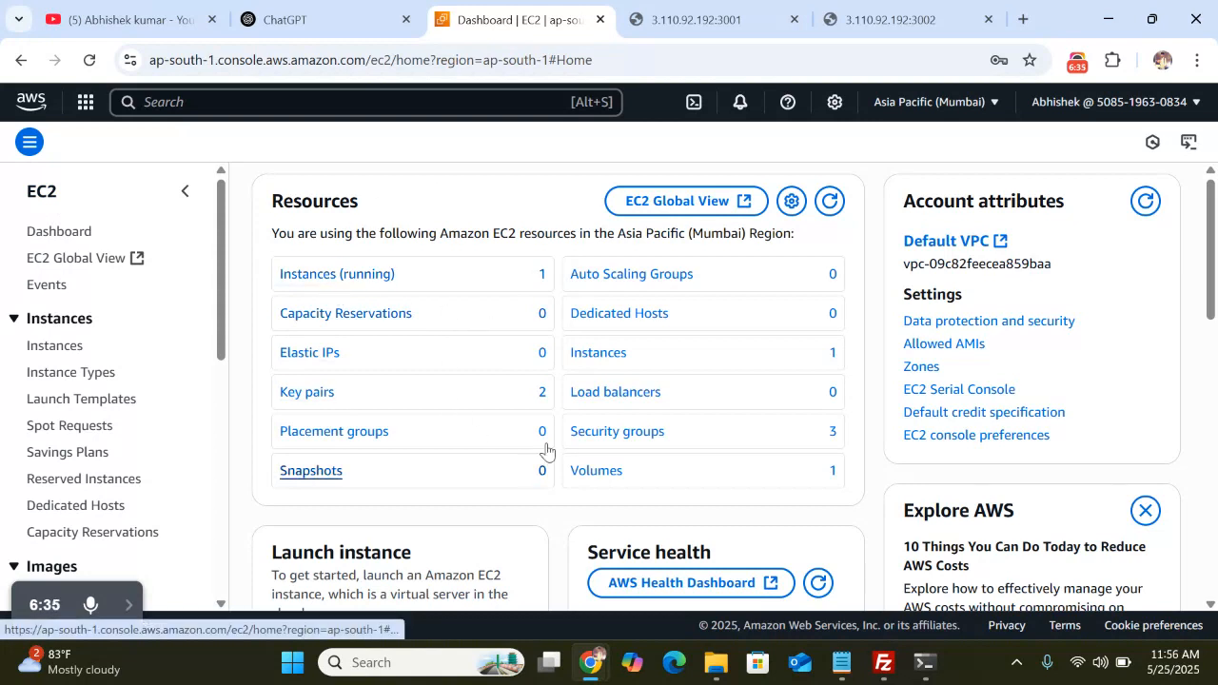
Open Security groups from the Resources panel and scroll across the table's columns
click(613, 433)
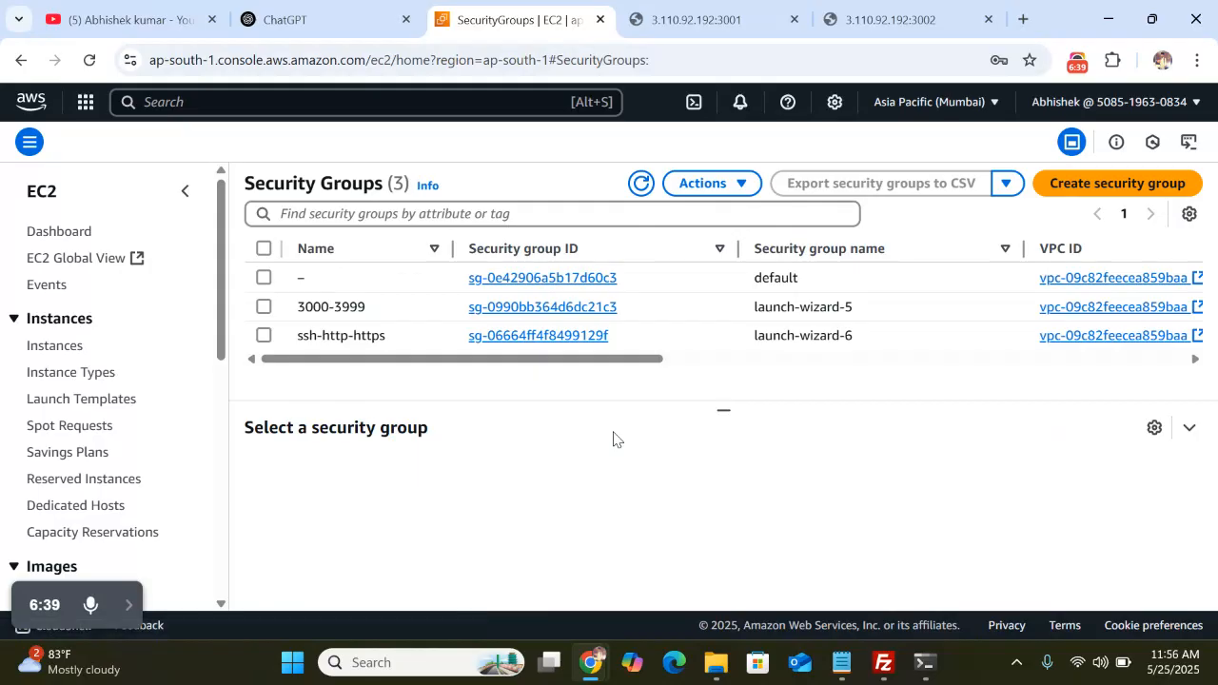
scroll(462, 362, right, 5)
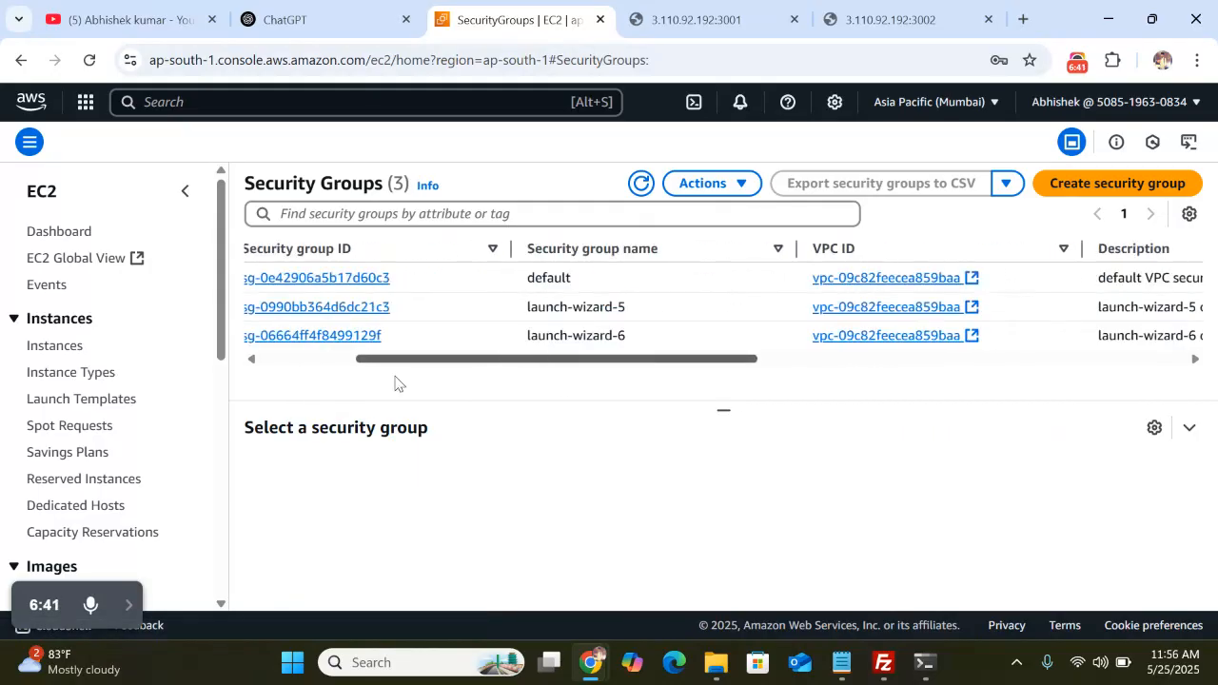
scroll(397, 376, left, 5)
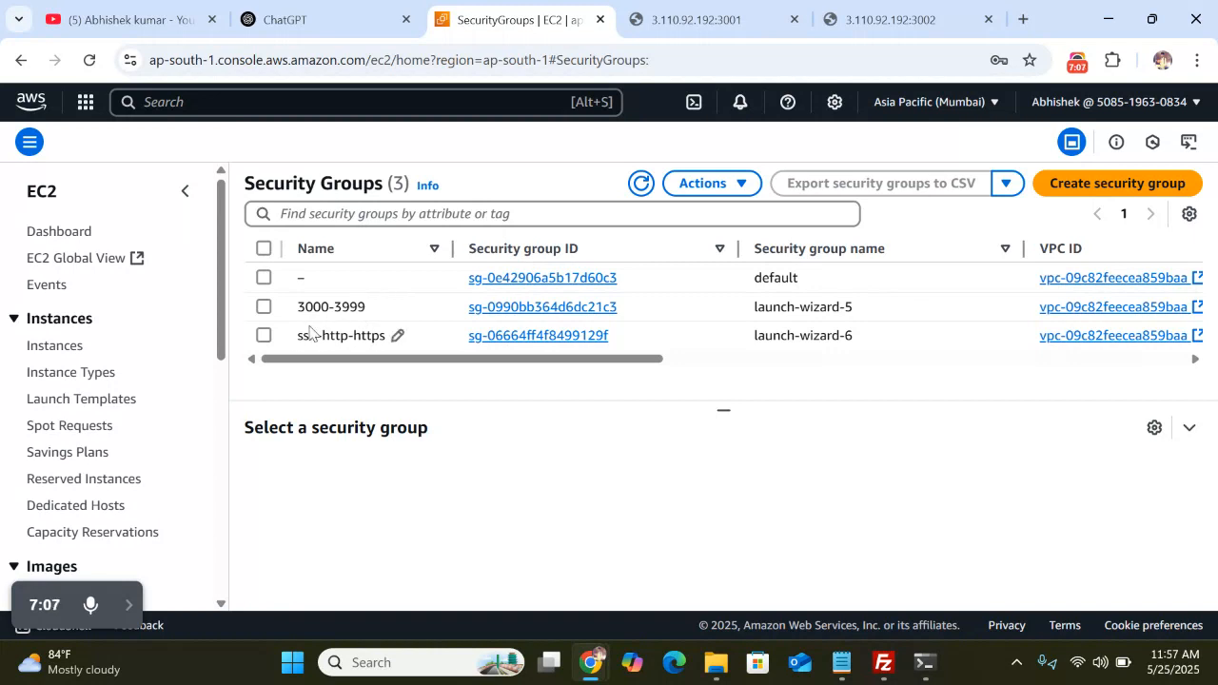
scroll(698, 323, right, 2)
scroll(698, 323, right, 20)
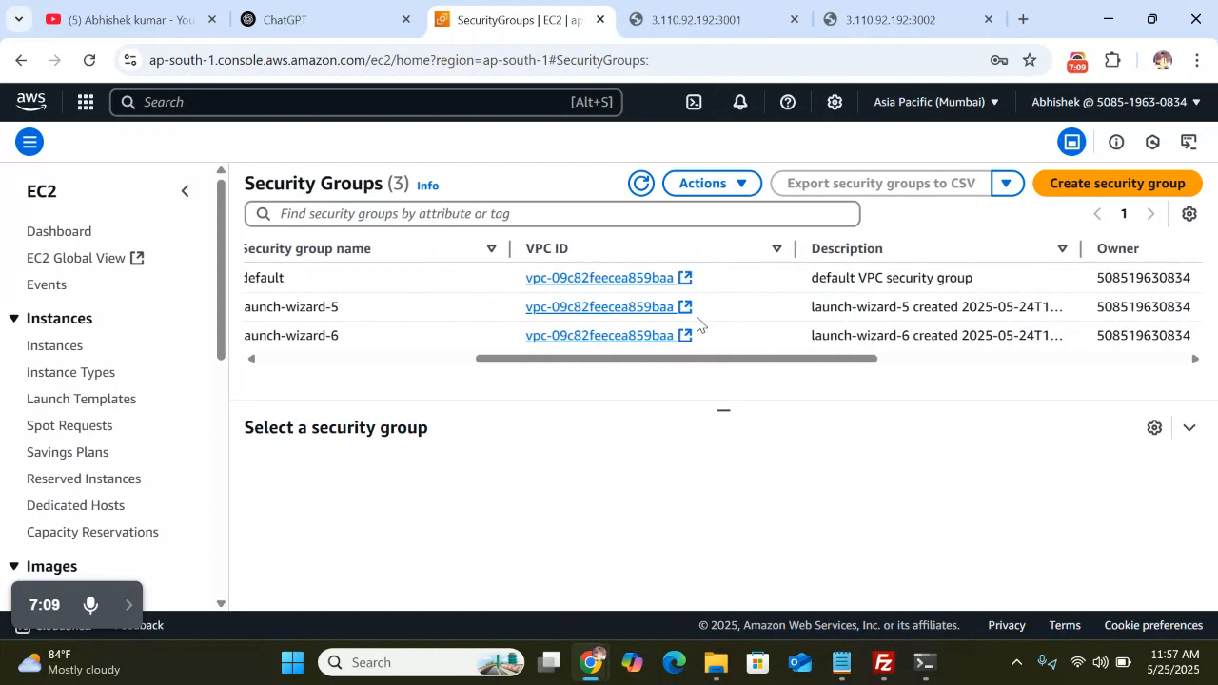
scroll(805, 314, right, 1)
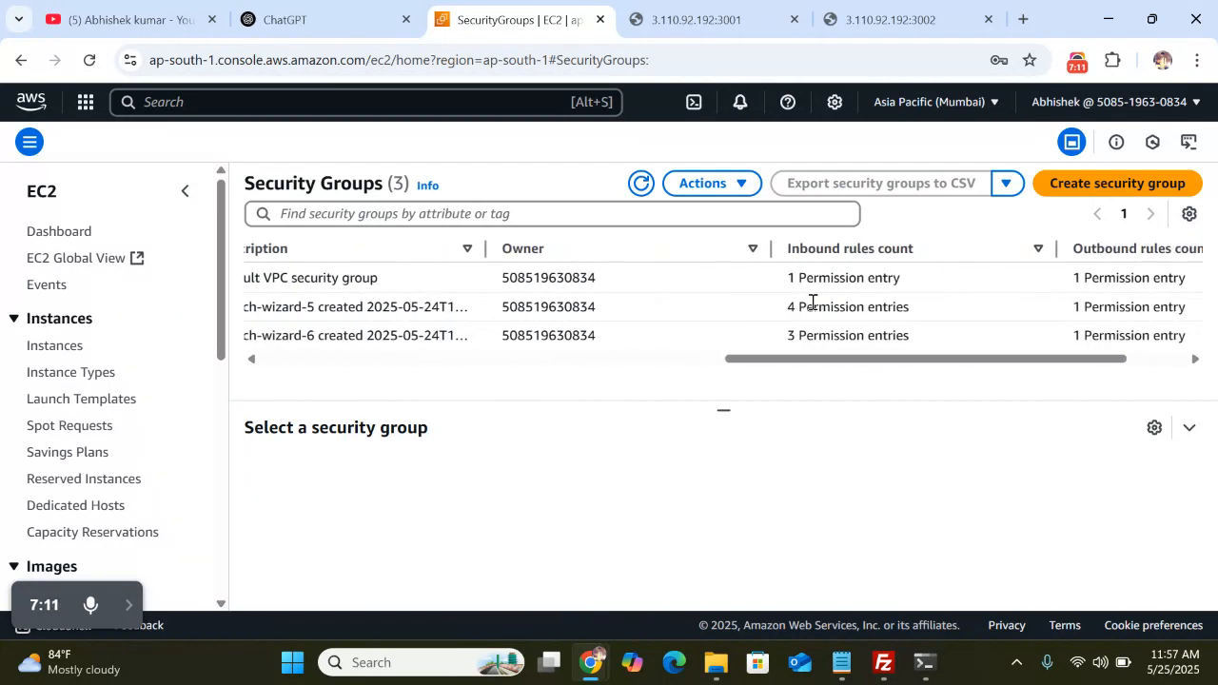
scroll(810, 302, left, 20)
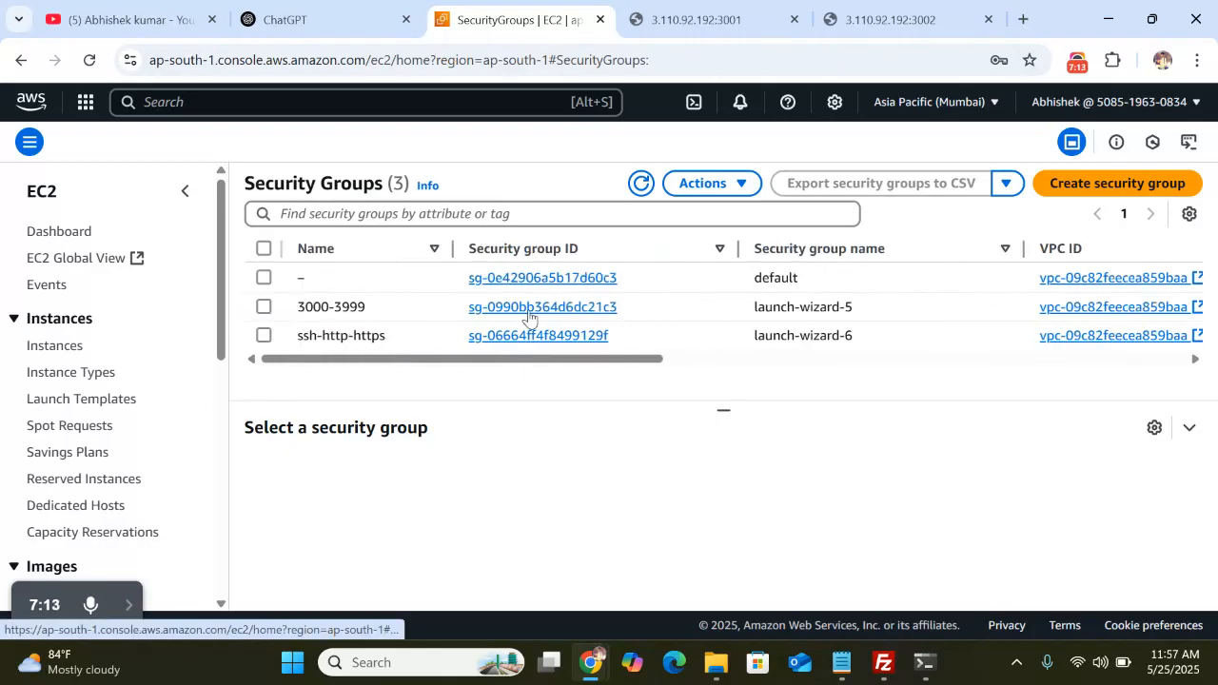
Open the launch-wizard-5 security group and scroll through its Inbound rules table
click(527, 314)
scroll(581, 365, down, 1)
scroll(581, 365, down, 3)
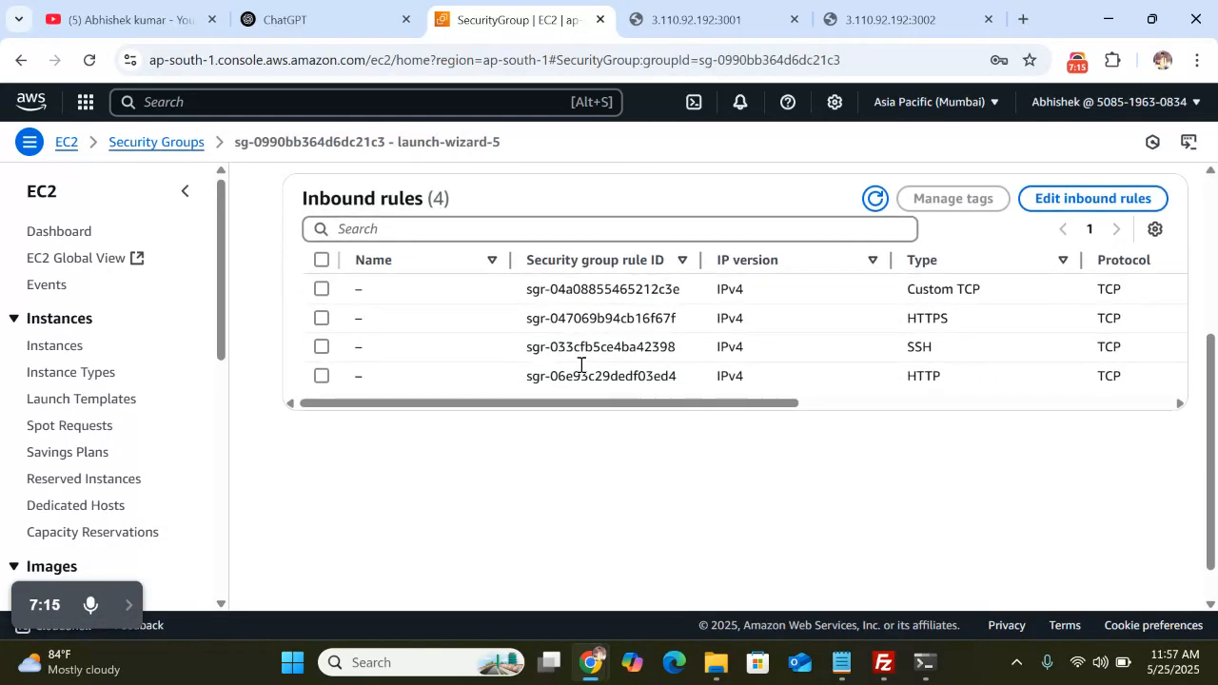
scroll(666, 373, right, 5)
scroll(667, 373, left, 5)
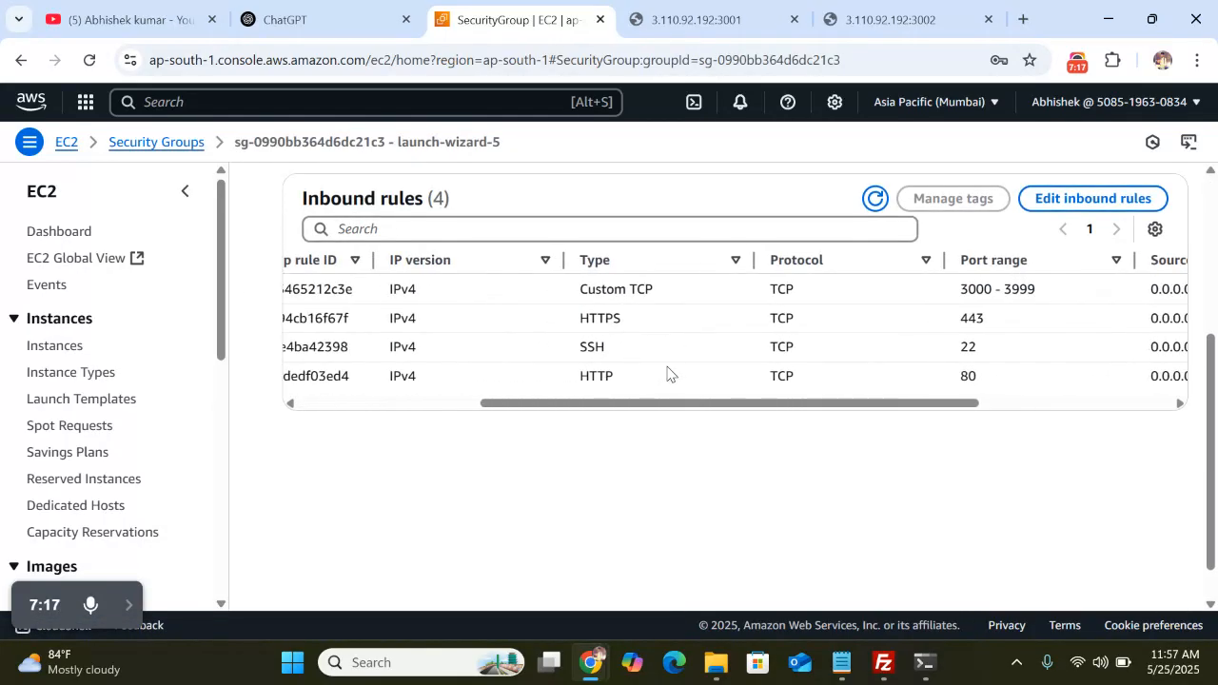
scroll(667, 373, right, 5)
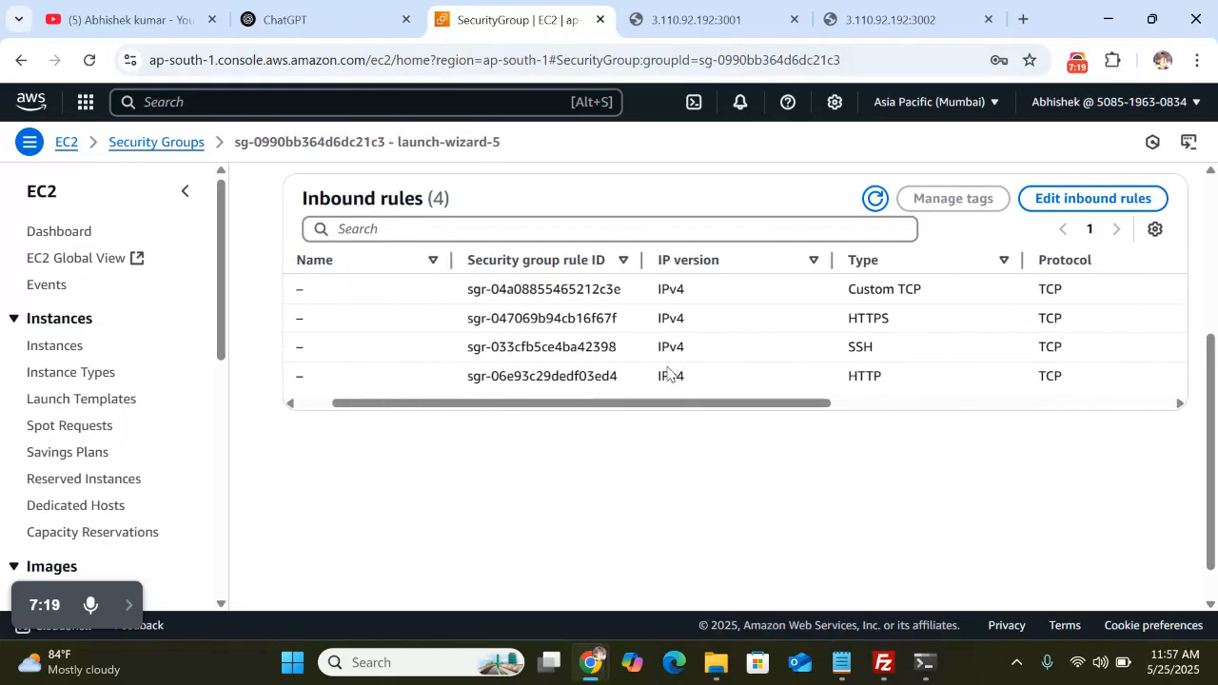
scroll(702, 305, right, 5)
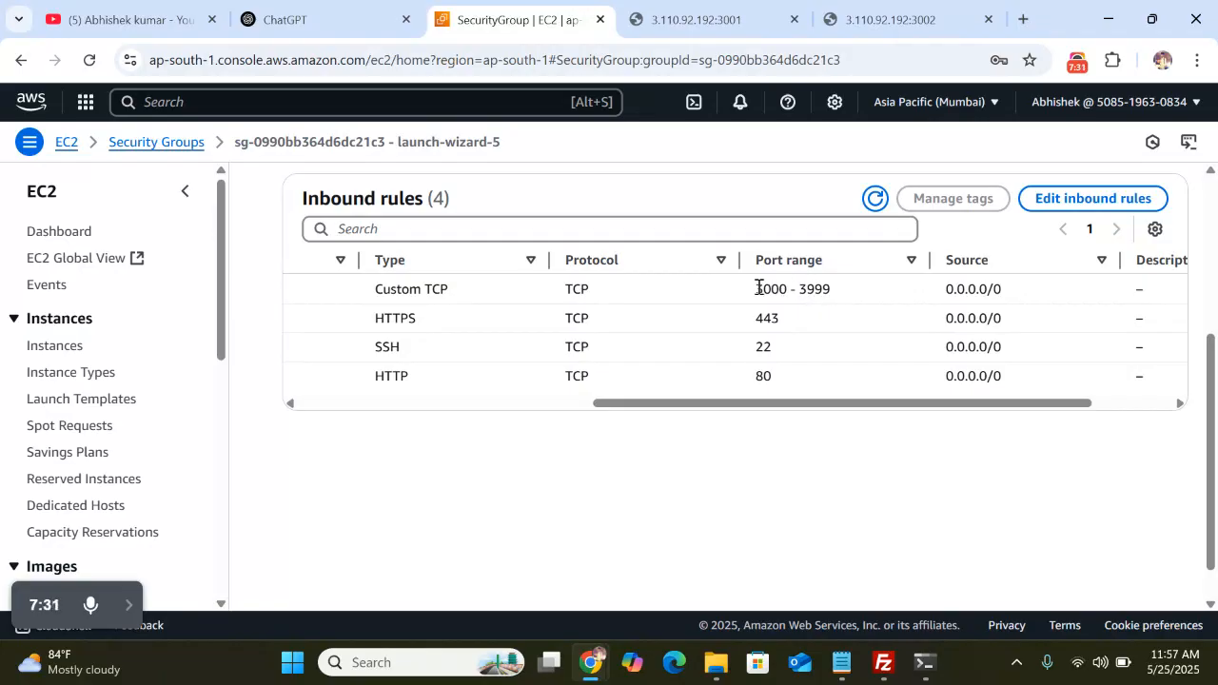
Highlight the 3000 - 3999 port range, review the rules, then briefly show and minimize the SSH terminal
drag(759, 287, 838, 293)
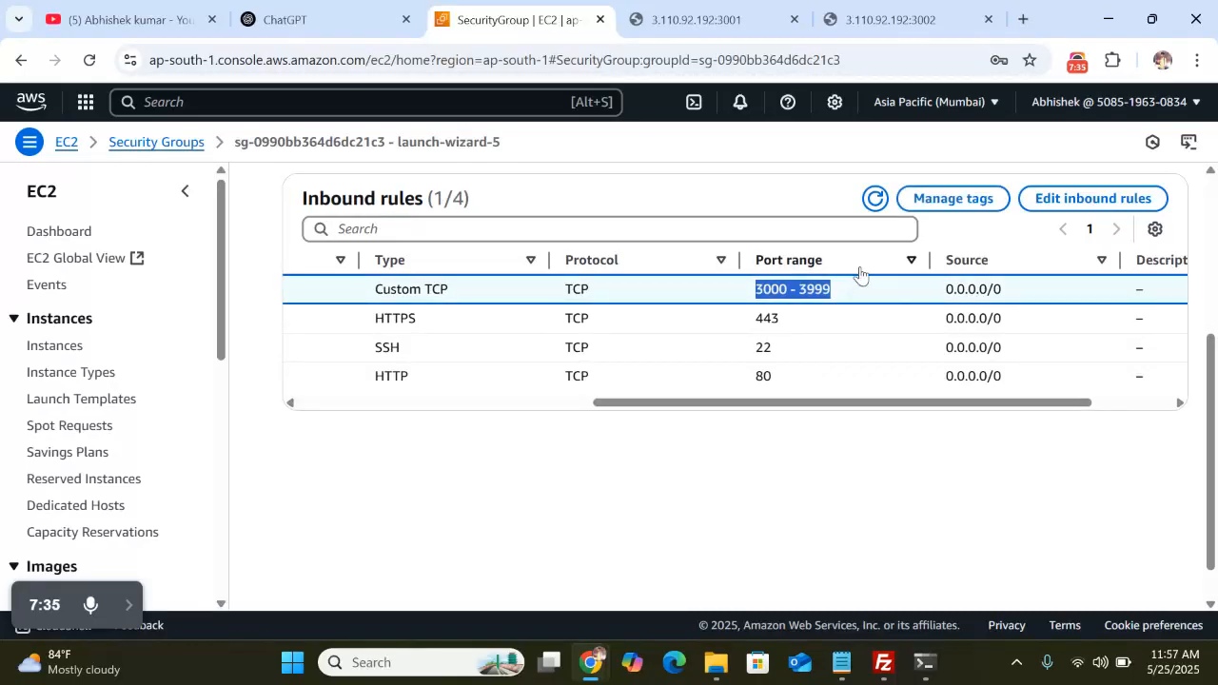
click(802, 147)
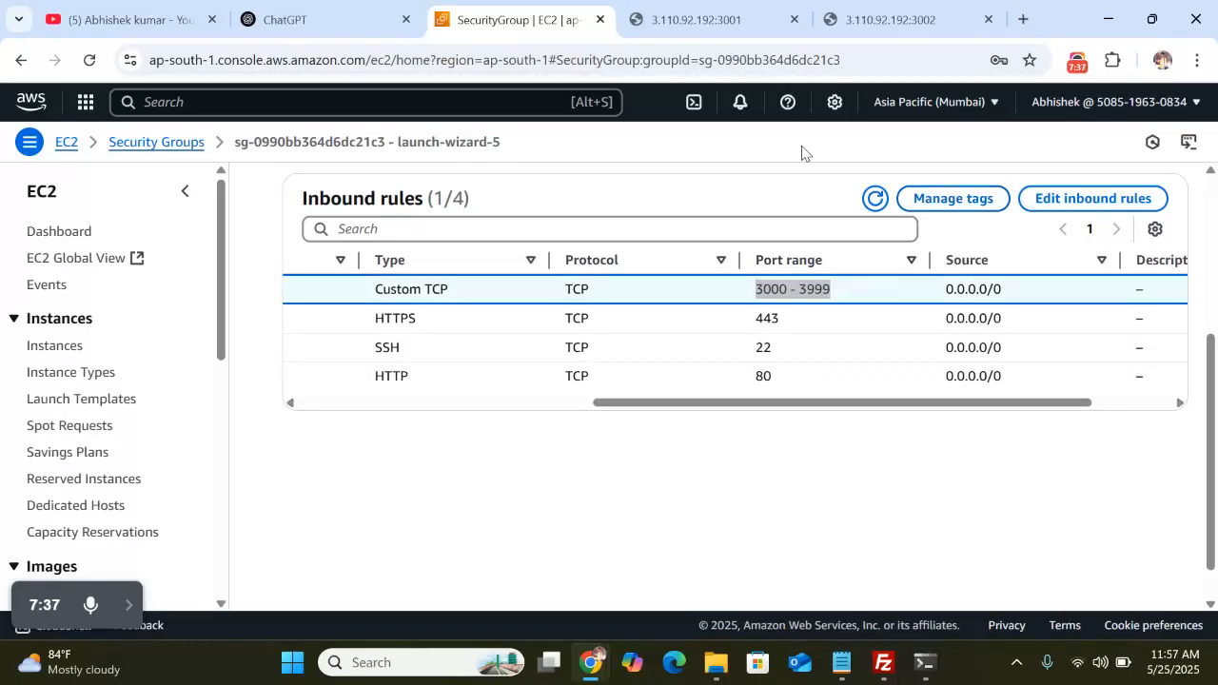
scroll(674, 345, left, 5)
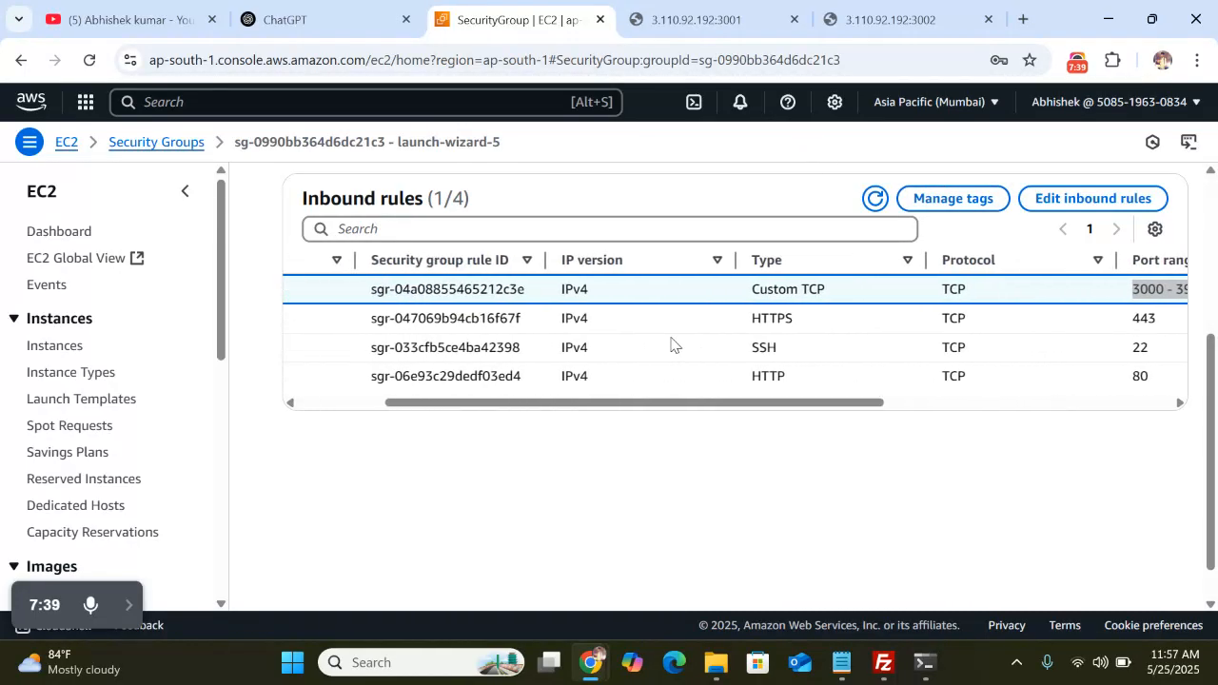
scroll(674, 346, right, 5)
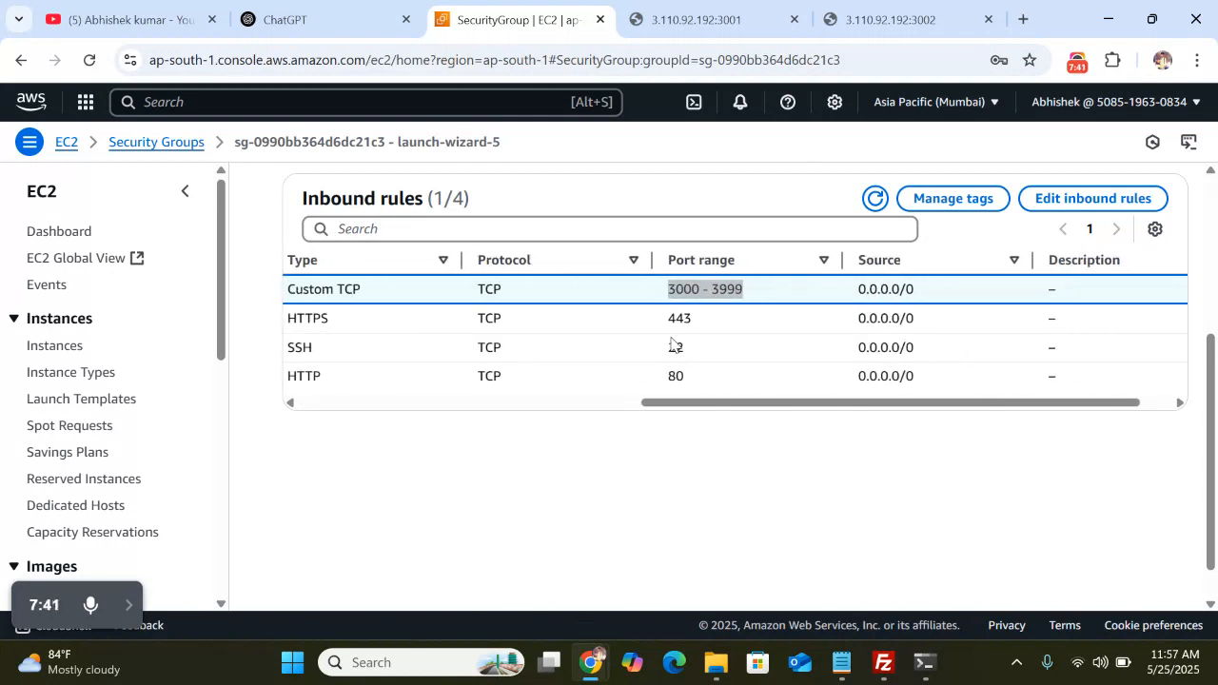
scroll(671, 344, left, 5)
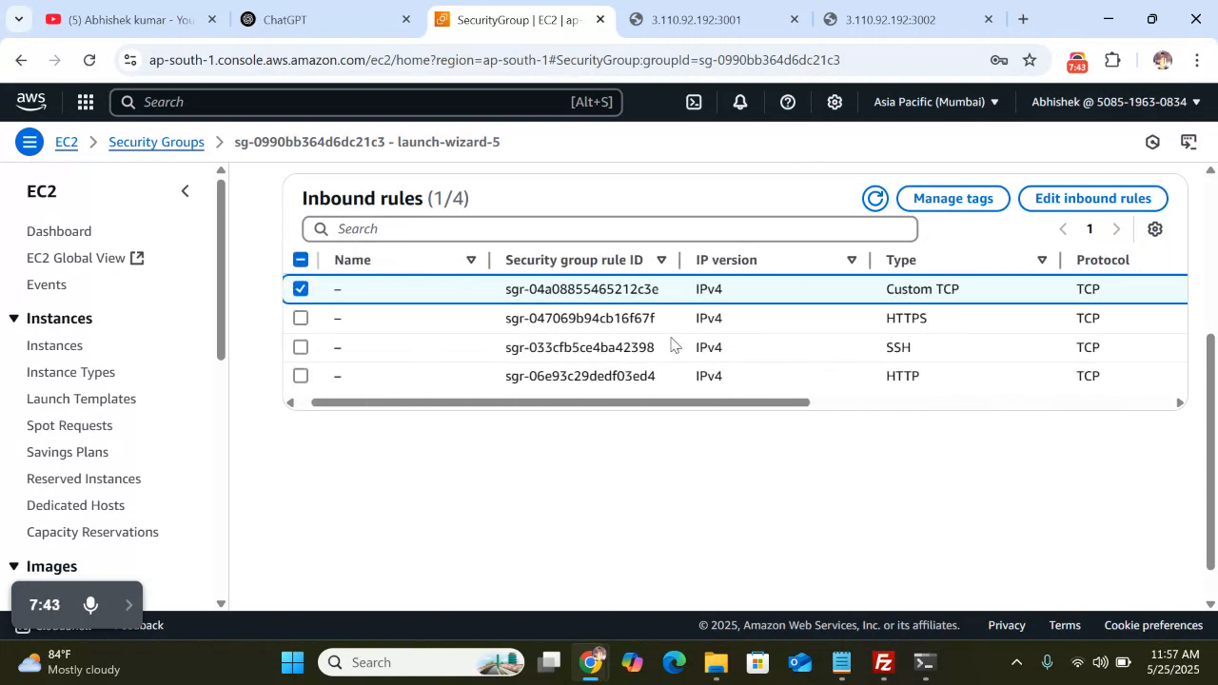
scroll(670, 345, right, 3)
scroll(671, 345, right, 3)
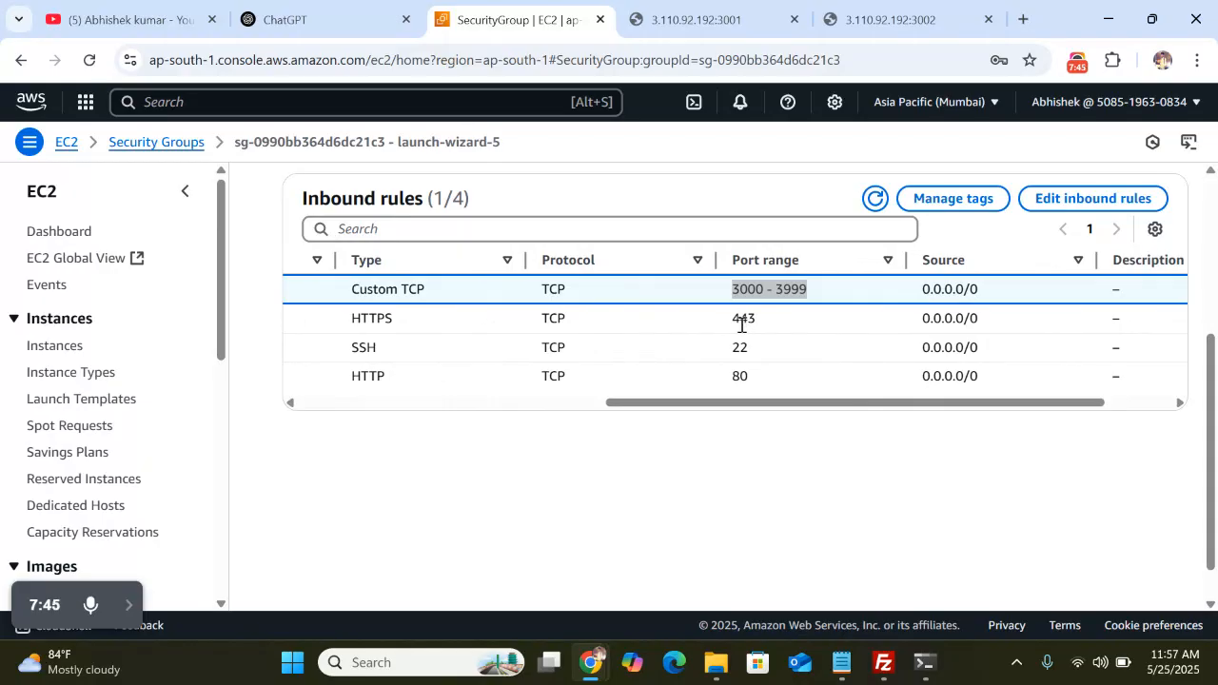
scroll(716, 328, left, 3)
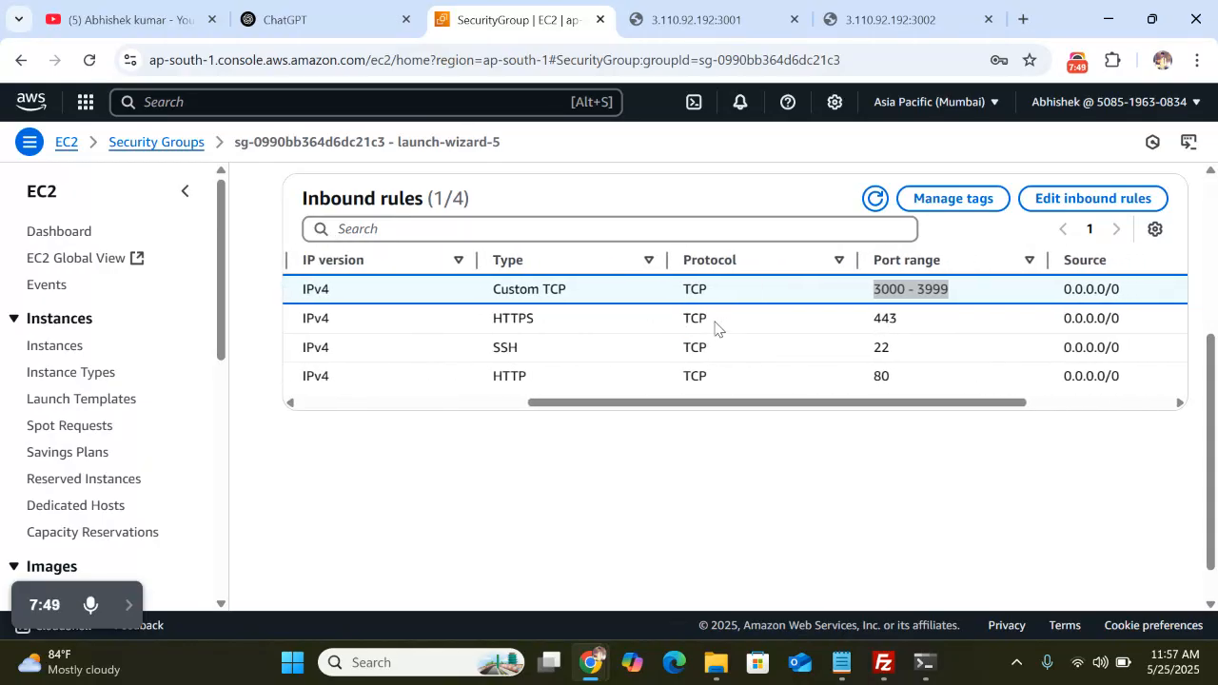
scroll(716, 328, left, 1)
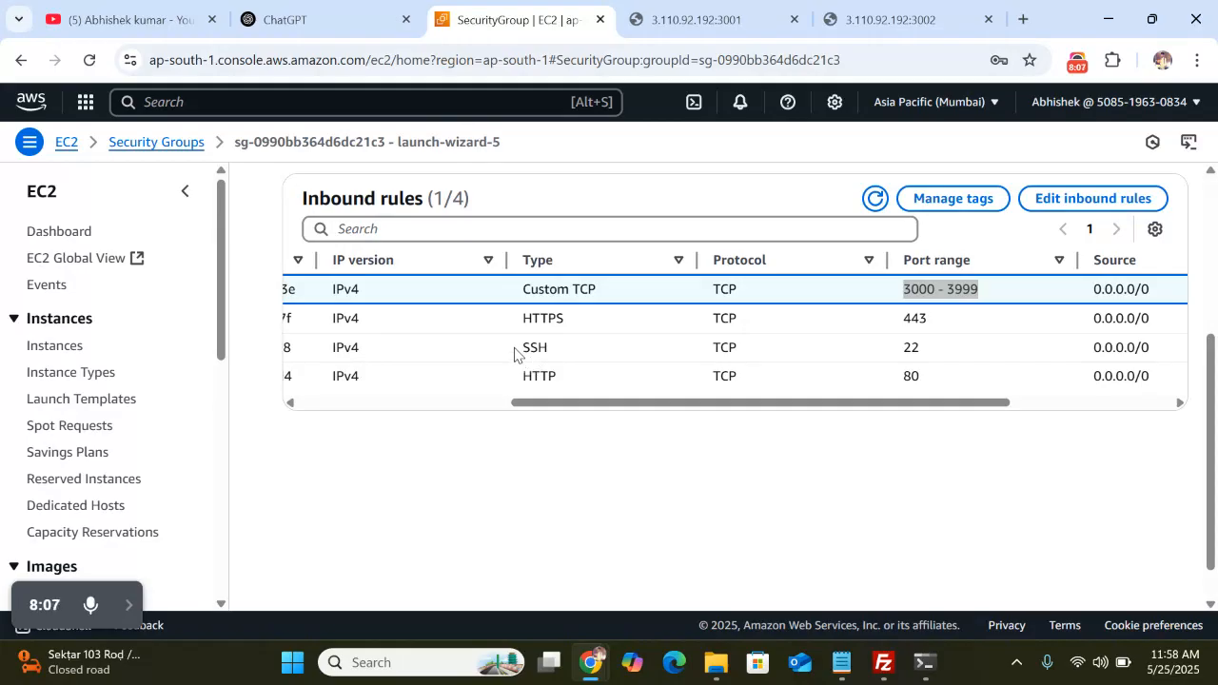
scroll(525, 348, left, 5)
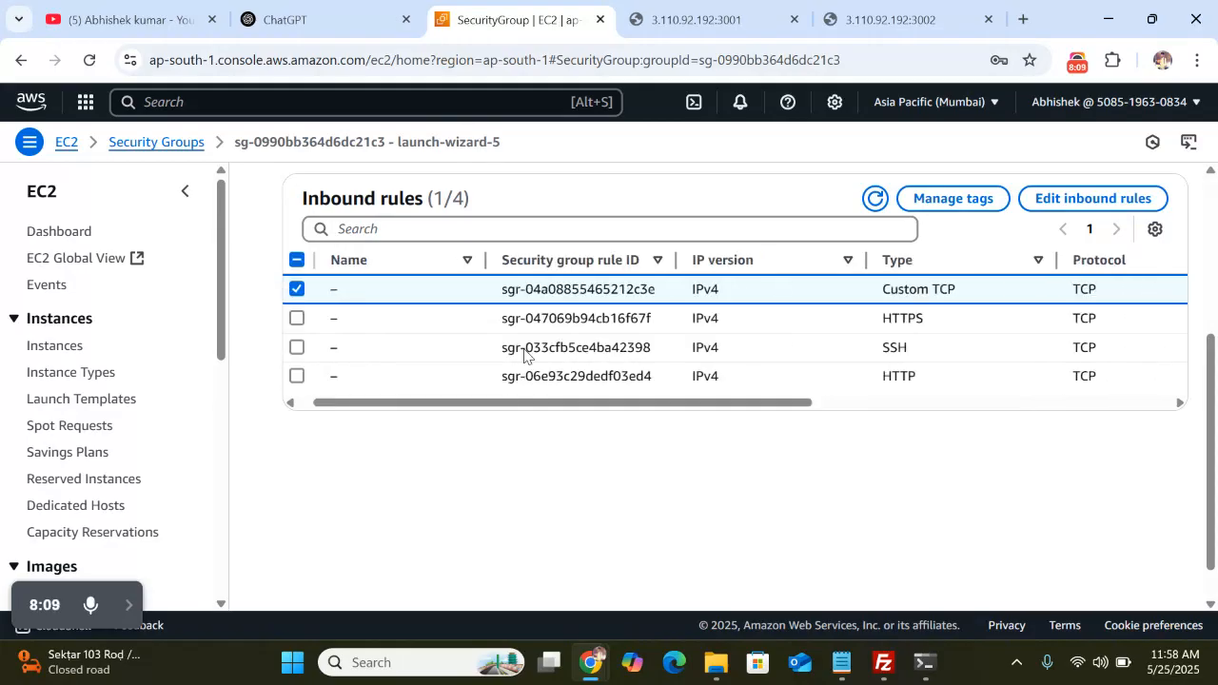
scroll(525, 348, right, 2)
scroll(525, 352, right, 5)
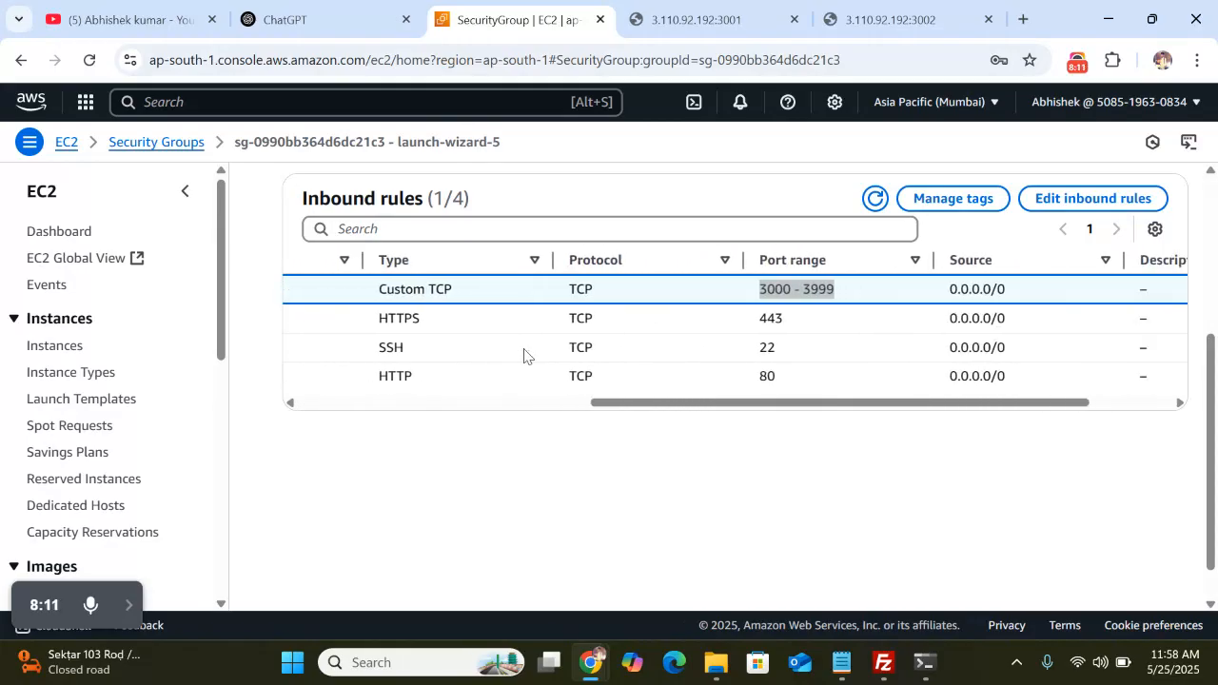
click(928, 666)
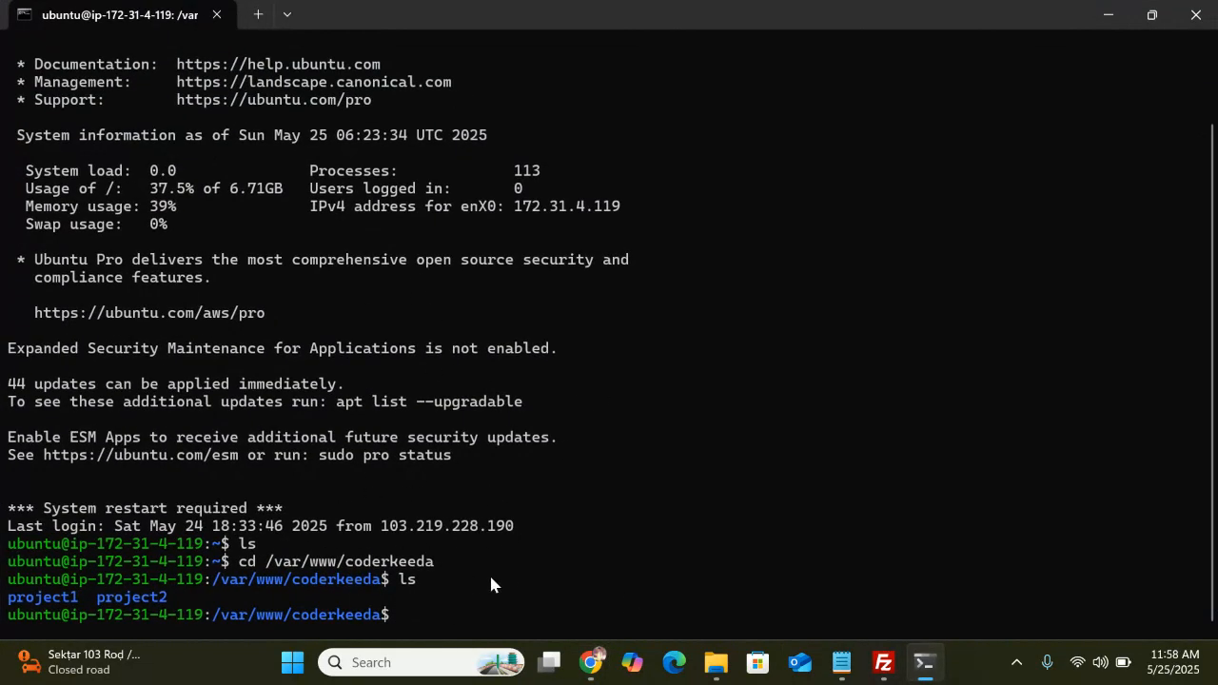
click(1105, 14)
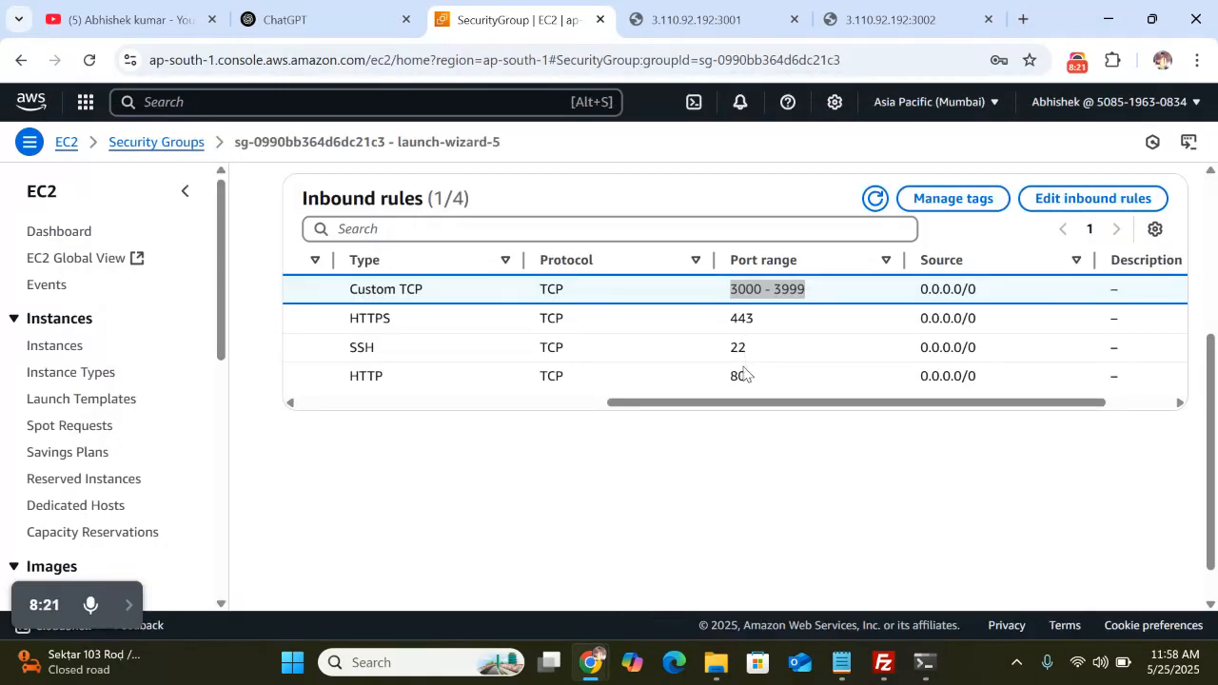
scroll(601, 395, left, 2)
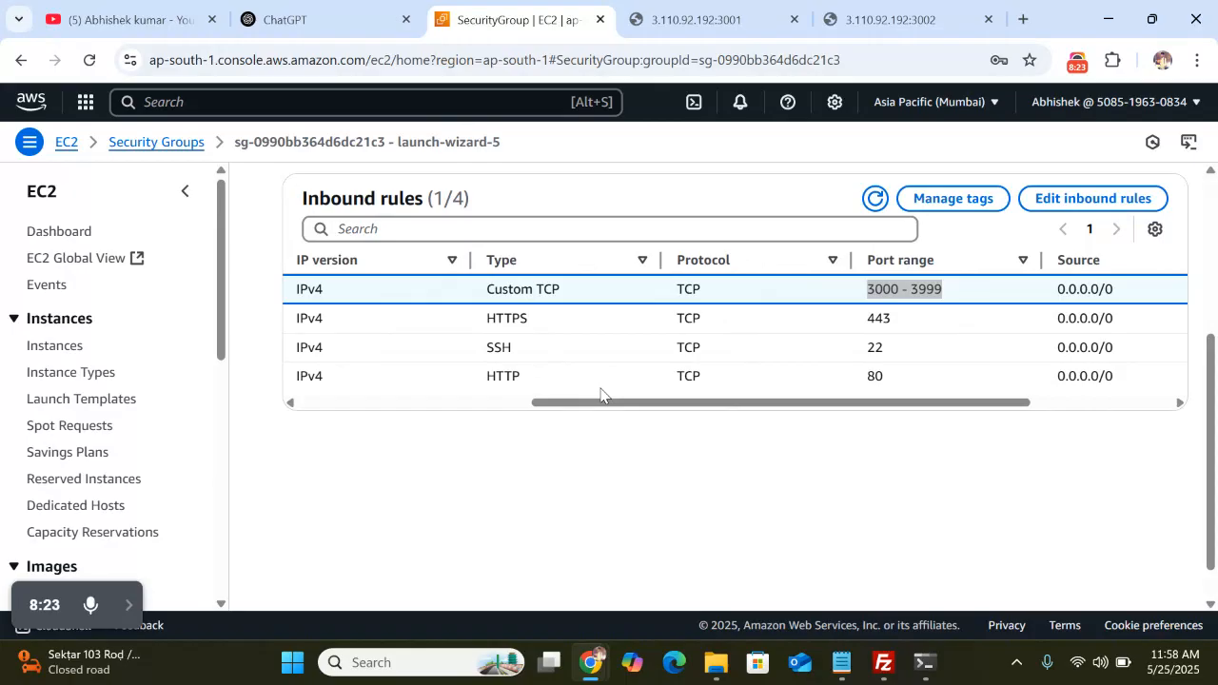
scroll(600, 395, right, 3)
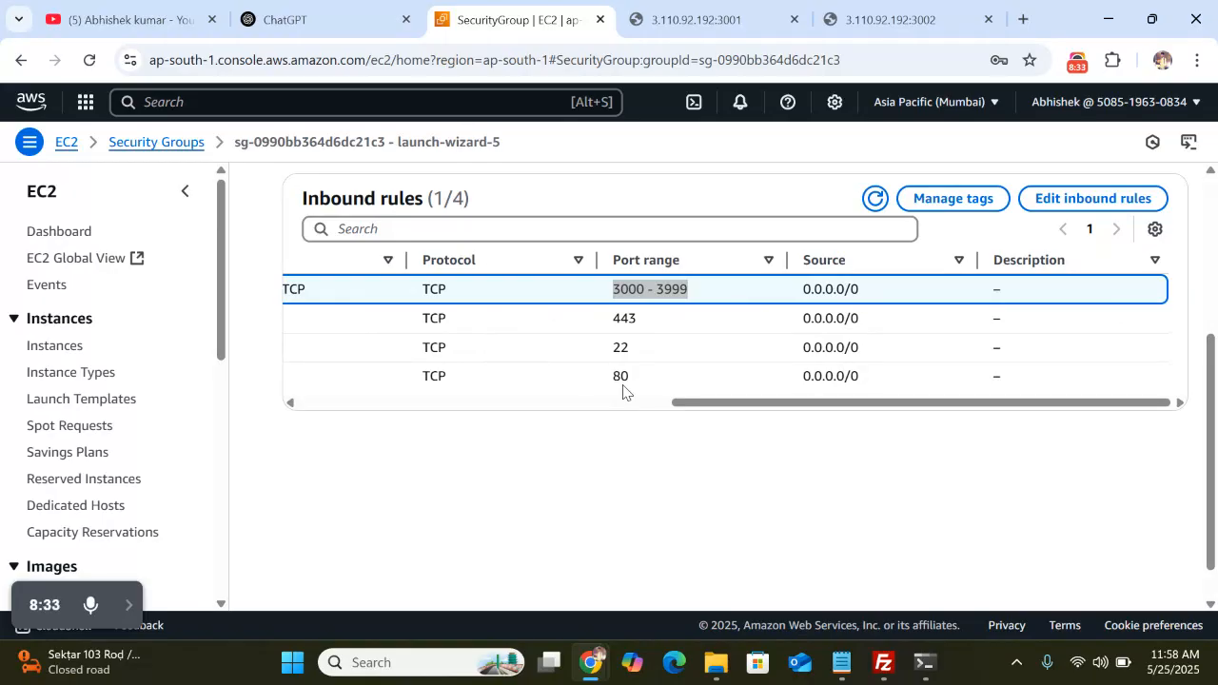
scroll(659, 392, left, 7)
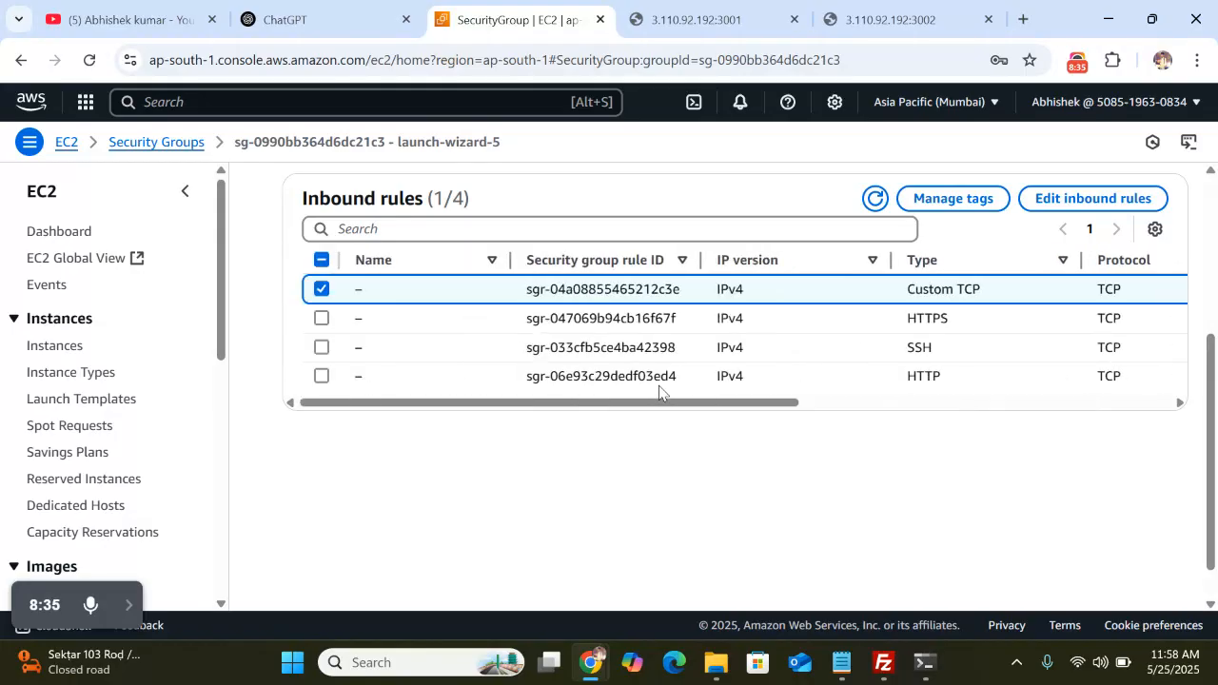
Return to the EC2 Dashboard via the breadcrumb and reopen the Security groups list
click(67, 143)
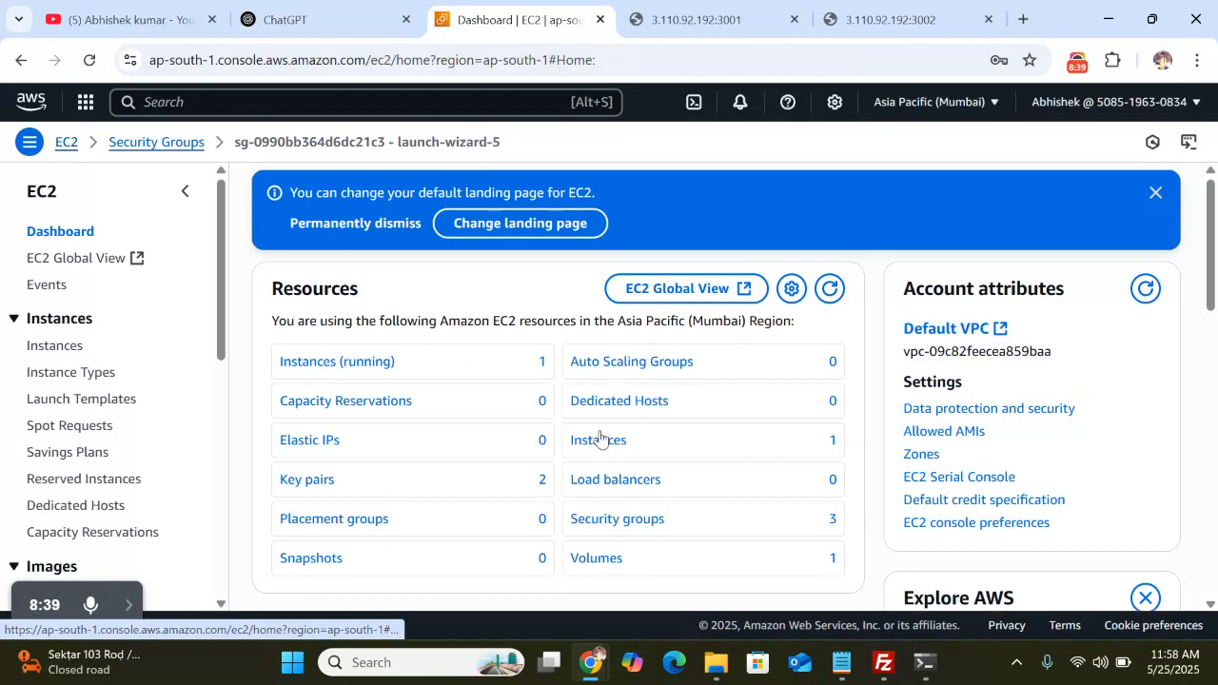
scroll(593, 418, down, 2)
scroll(593, 447, up, 1)
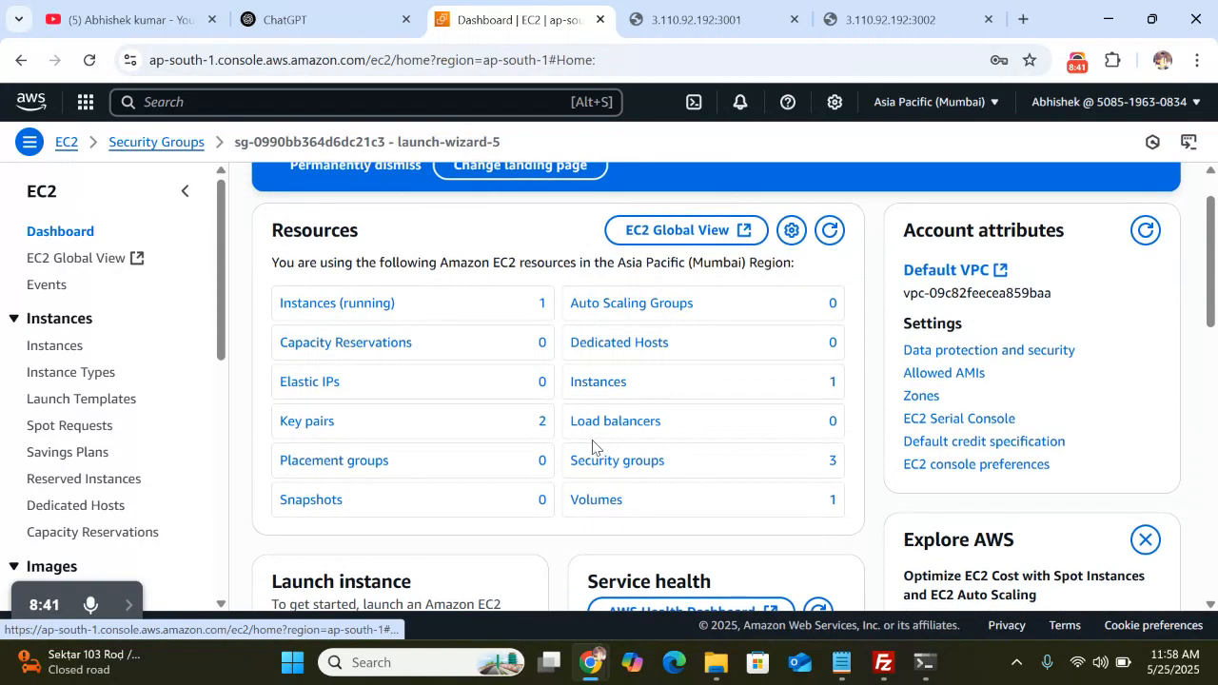
scroll(493, 279, up, 1)
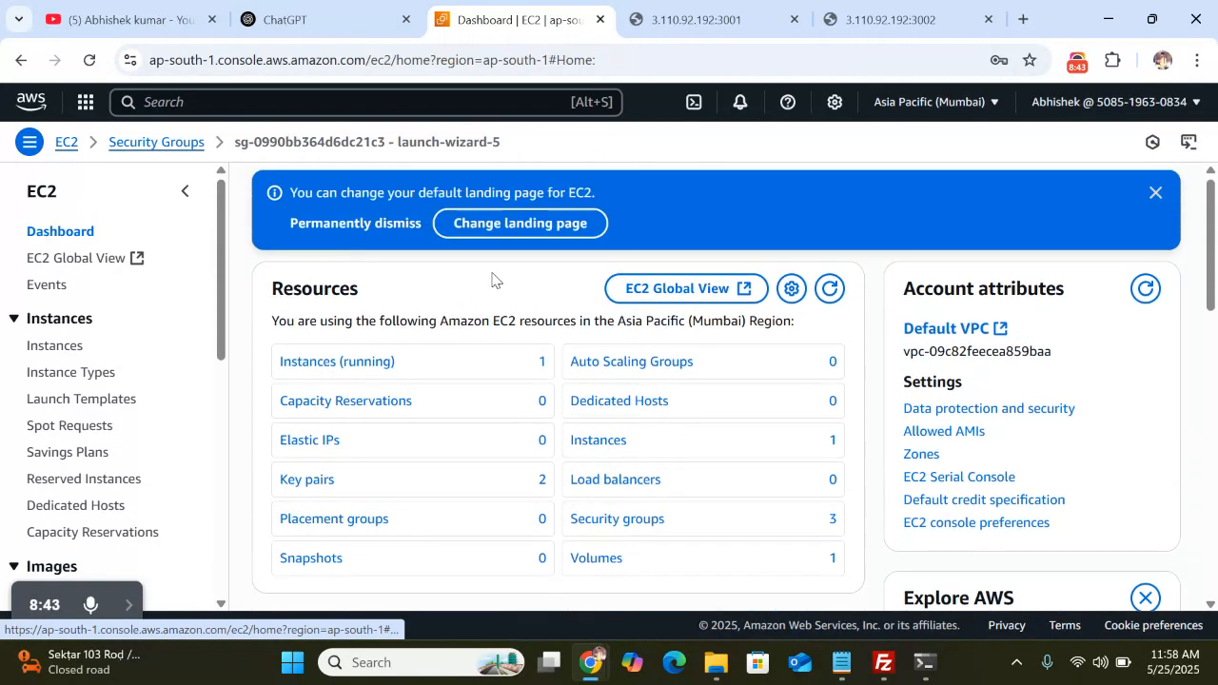
click(627, 526)
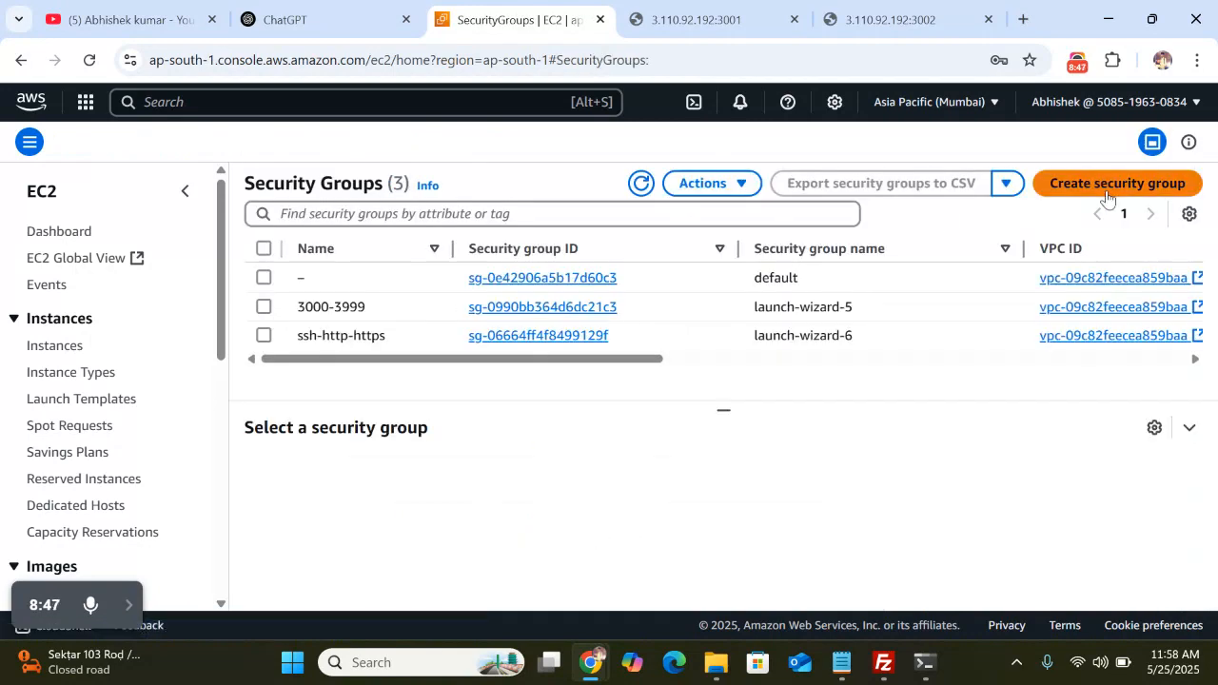
Start a new security group named test-new and move to its Description field
click(1109, 194)
scroll(429, 389, down, 5)
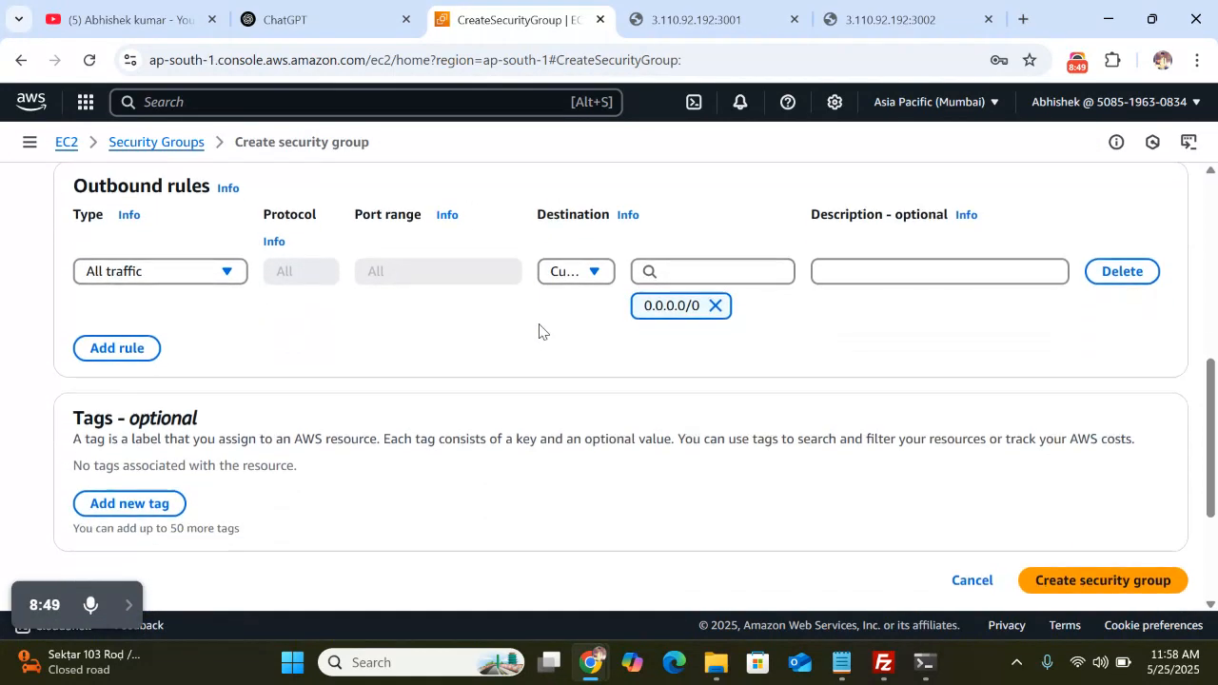
scroll(534, 335, up, 3)
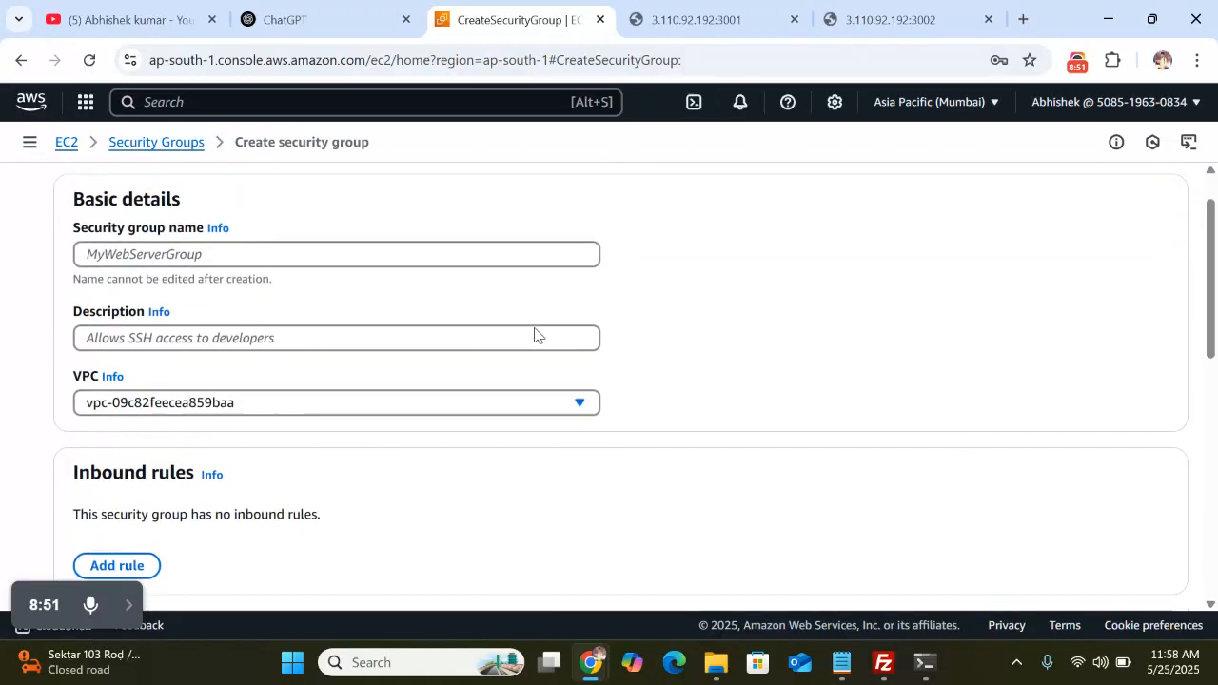
click(246, 263)
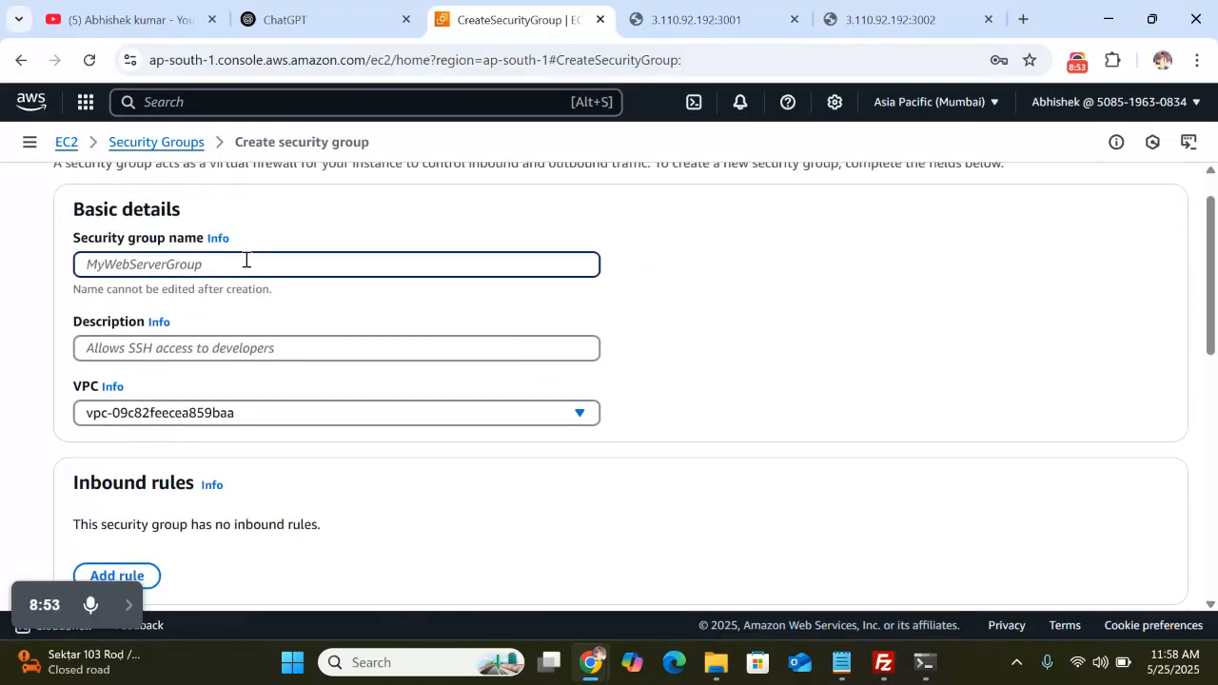
text(test-new)
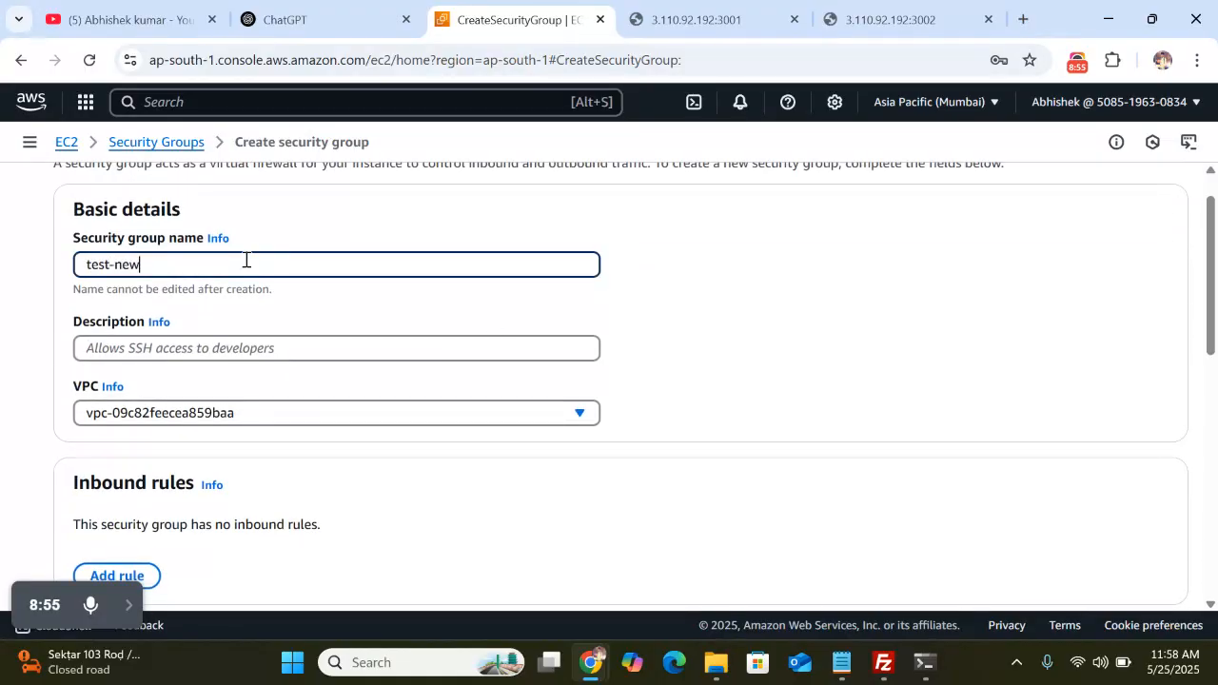
click(167, 350)
scroll(309, 381, down, 1)
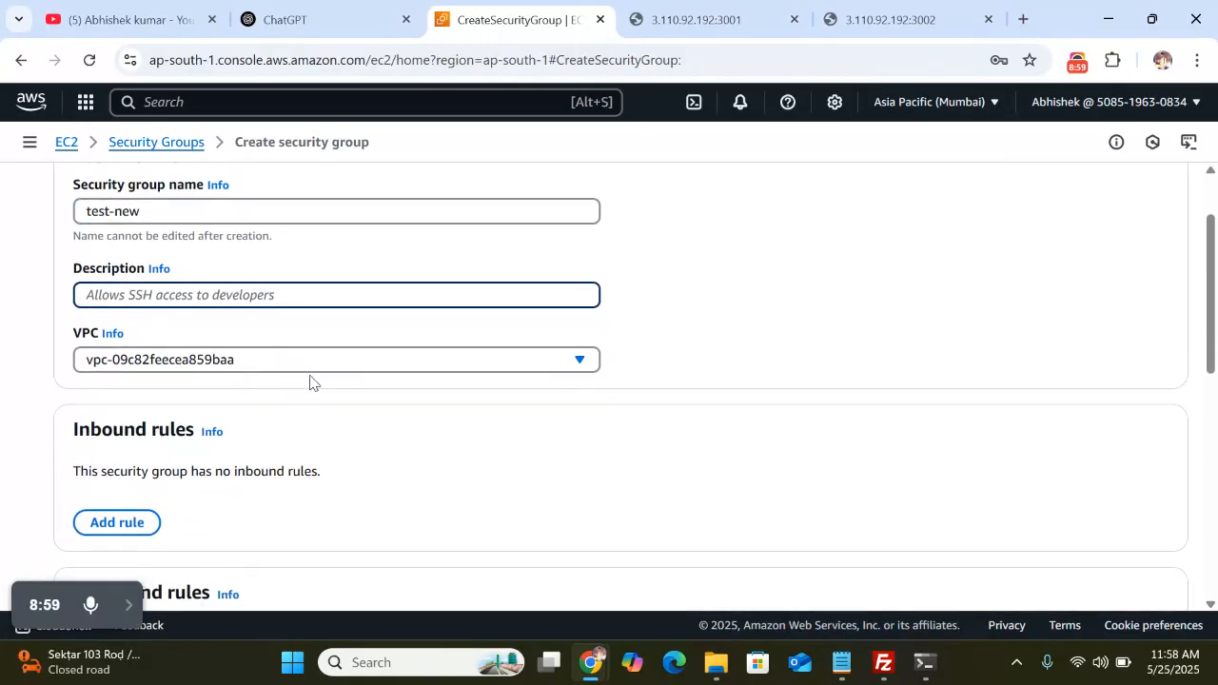
scroll(309, 380, down, 2)
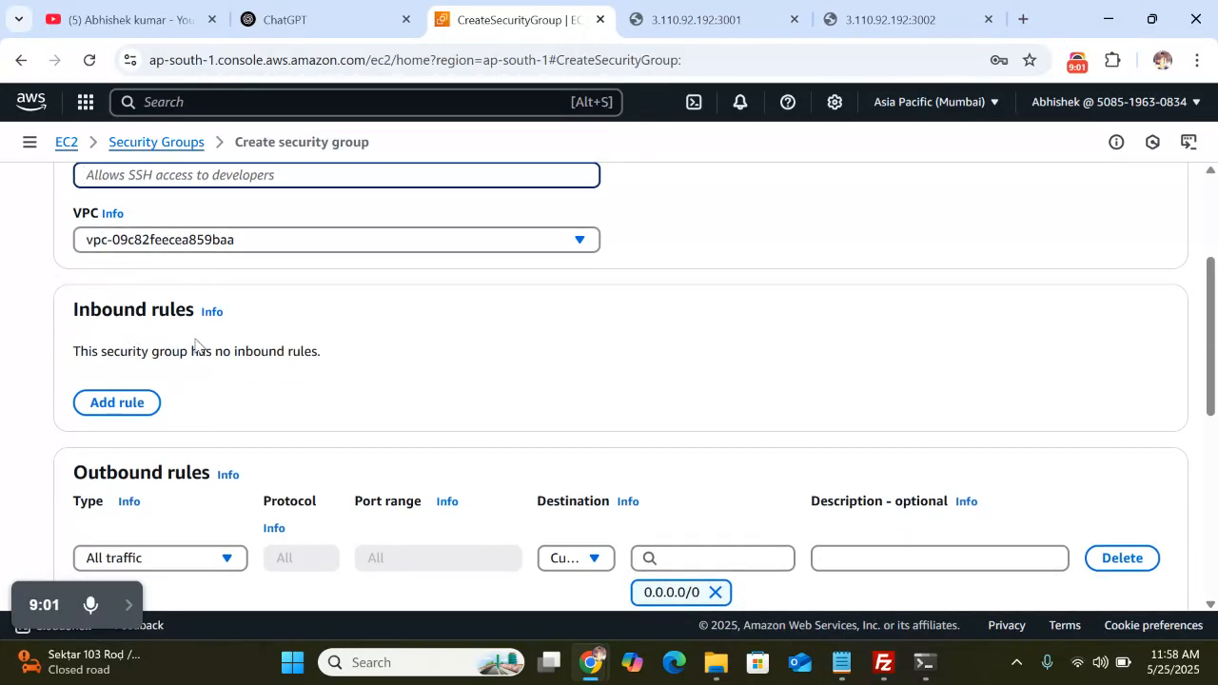
Add a Custom TCP inbound rule for ports 4000-4999 with source 0.0.0.0/0
scroll(195, 344, down, 1)
click(119, 339)
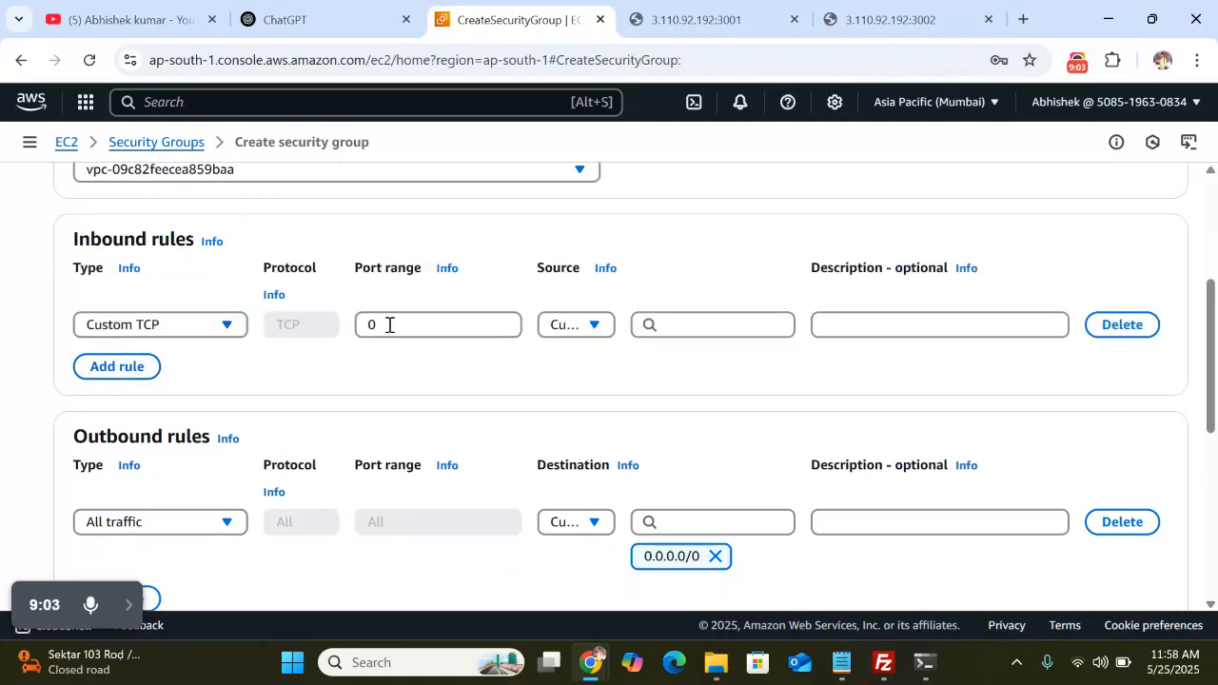
click(410, 322)
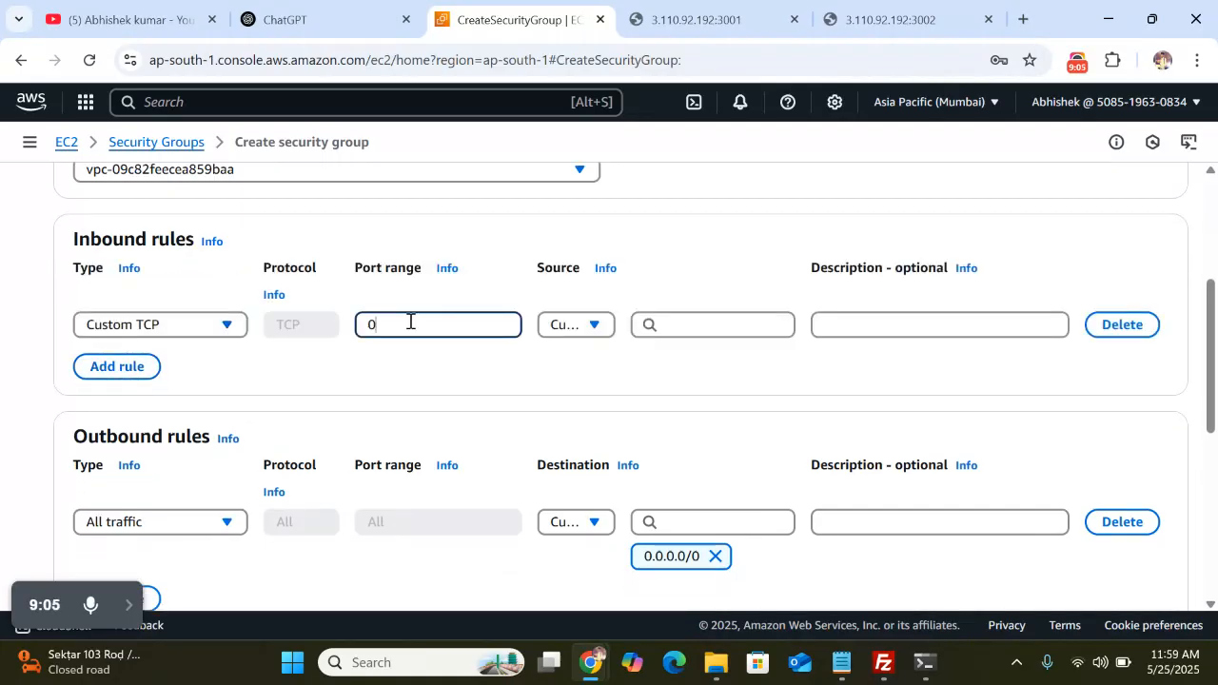
text(4000-)
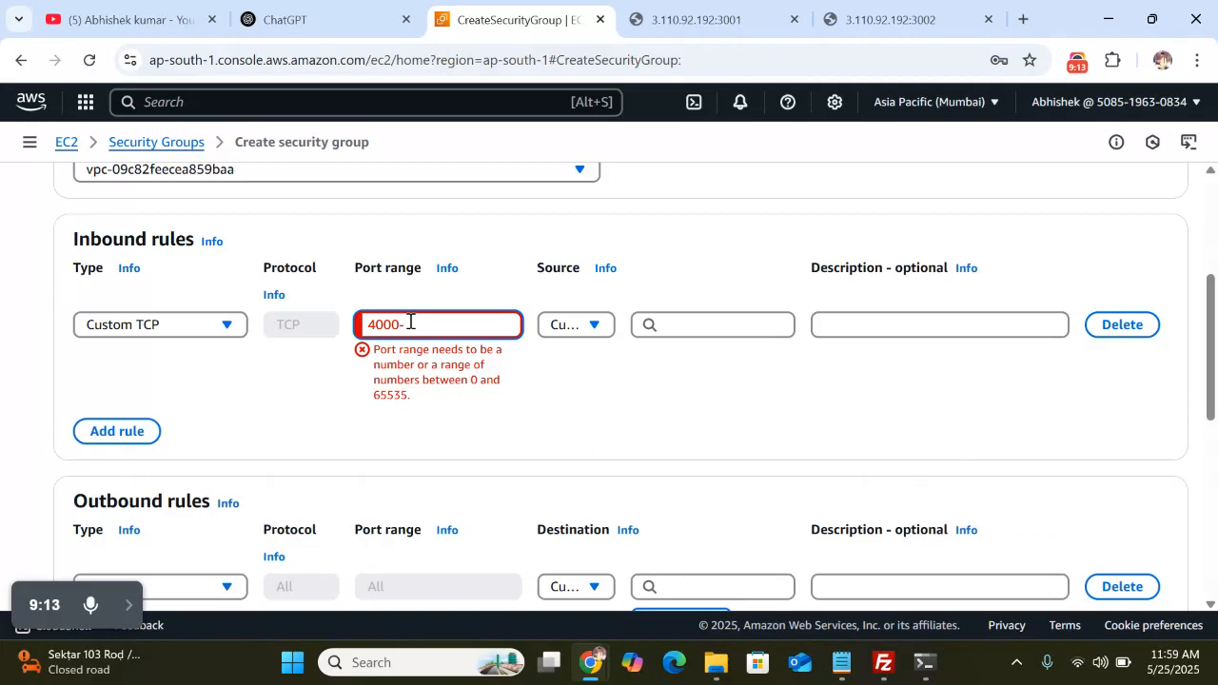
text(4999)
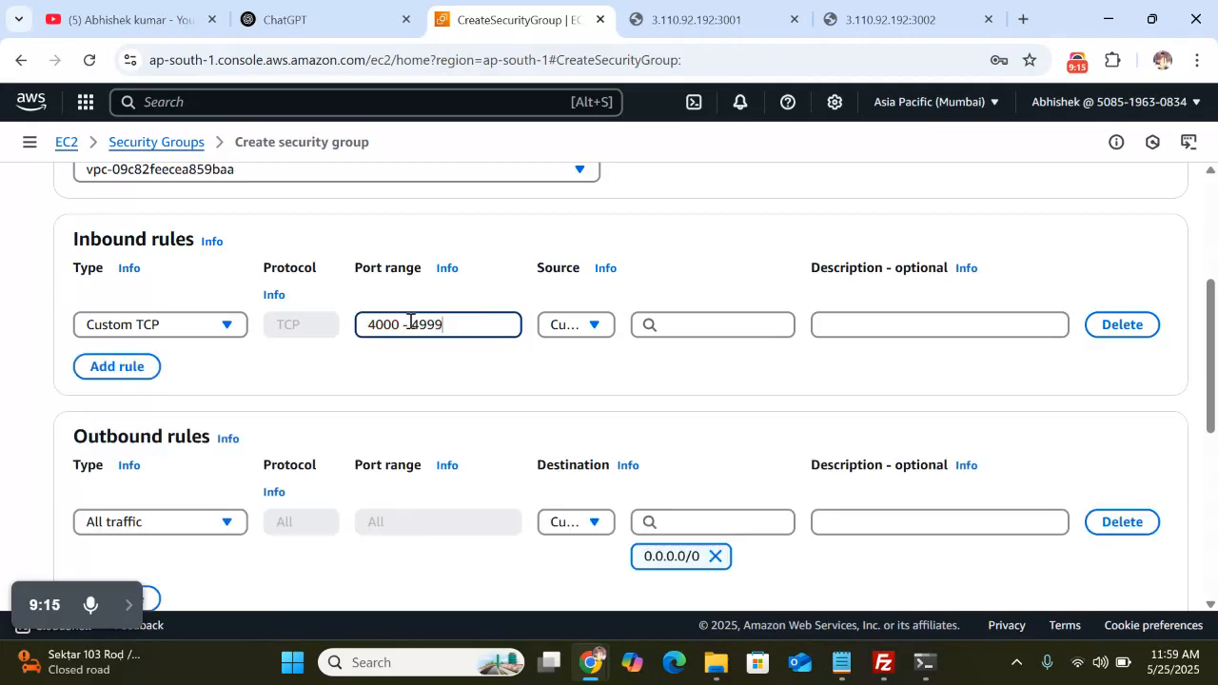
click(688, 325)
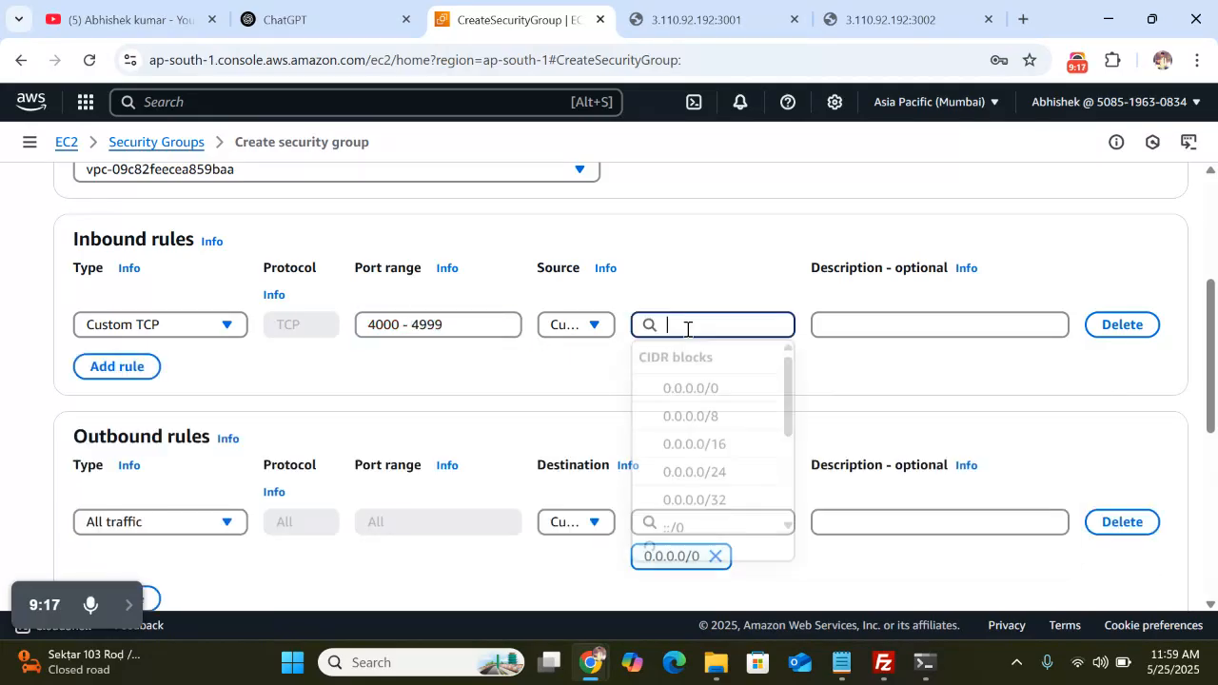
click(708, 398)
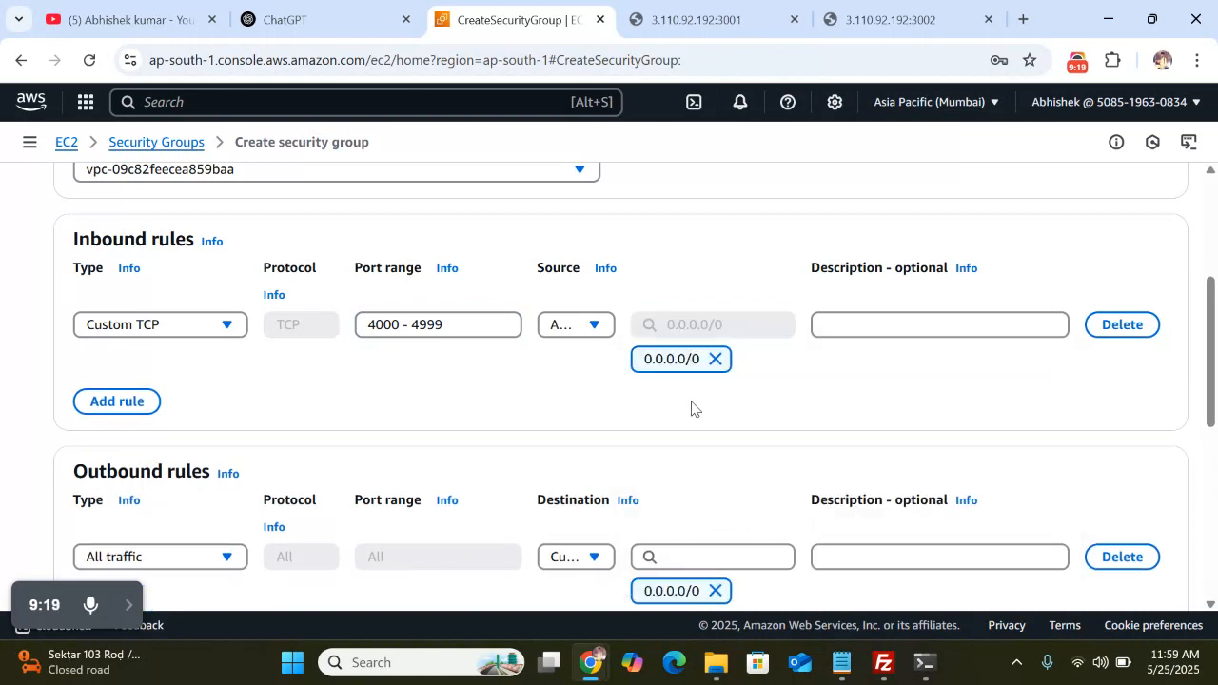
scroll(691, 408, down, 1)
Add a second inbound rule of type SSH
click(103, 388)
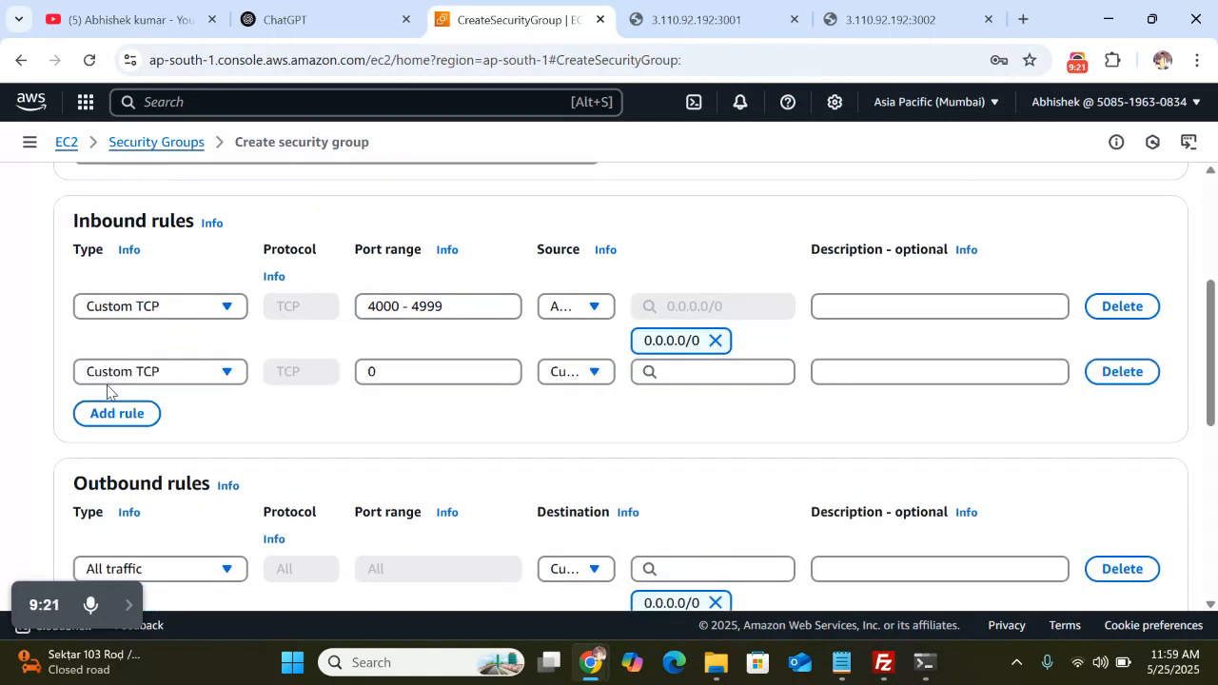
click(194, 373)
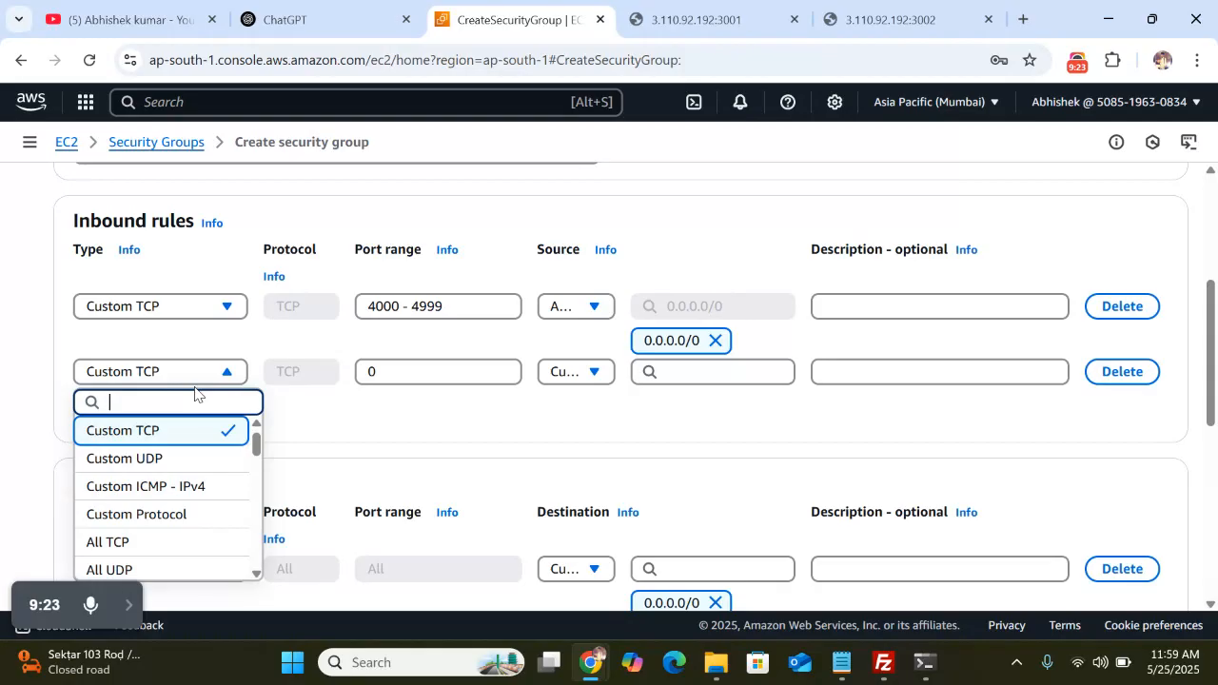
click(188, 379)
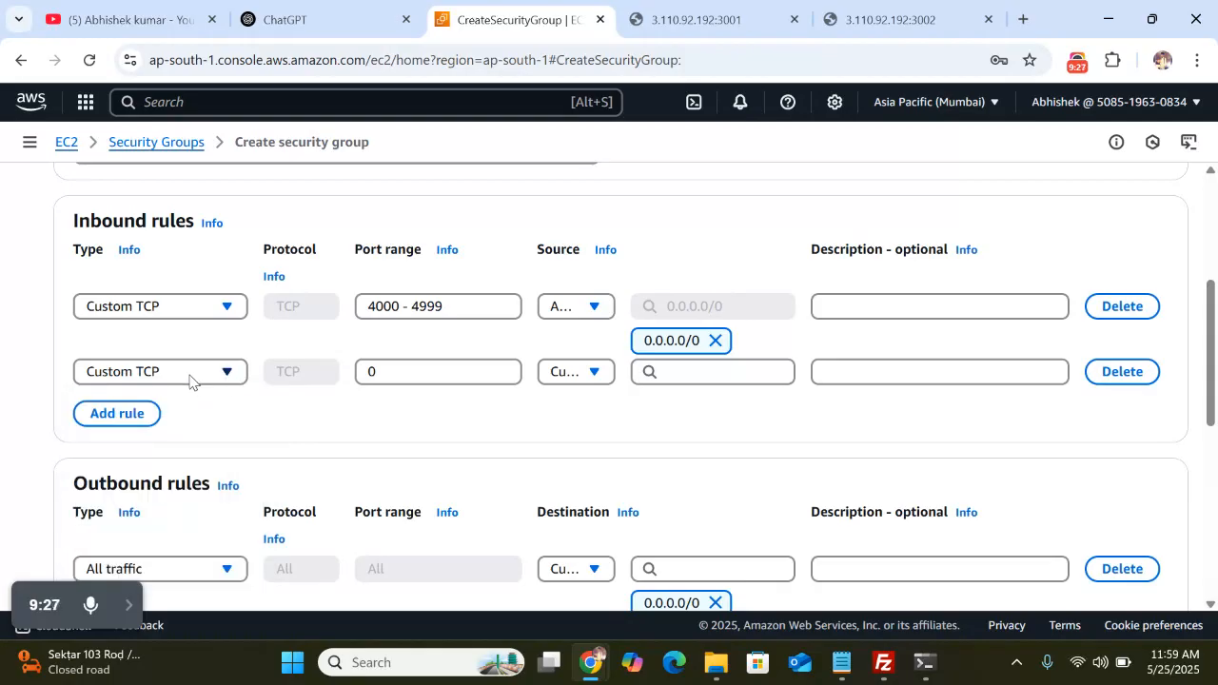
click(189, 378)
scroll(182, 536, down, 1)
scroll(180, 535, down, 2)
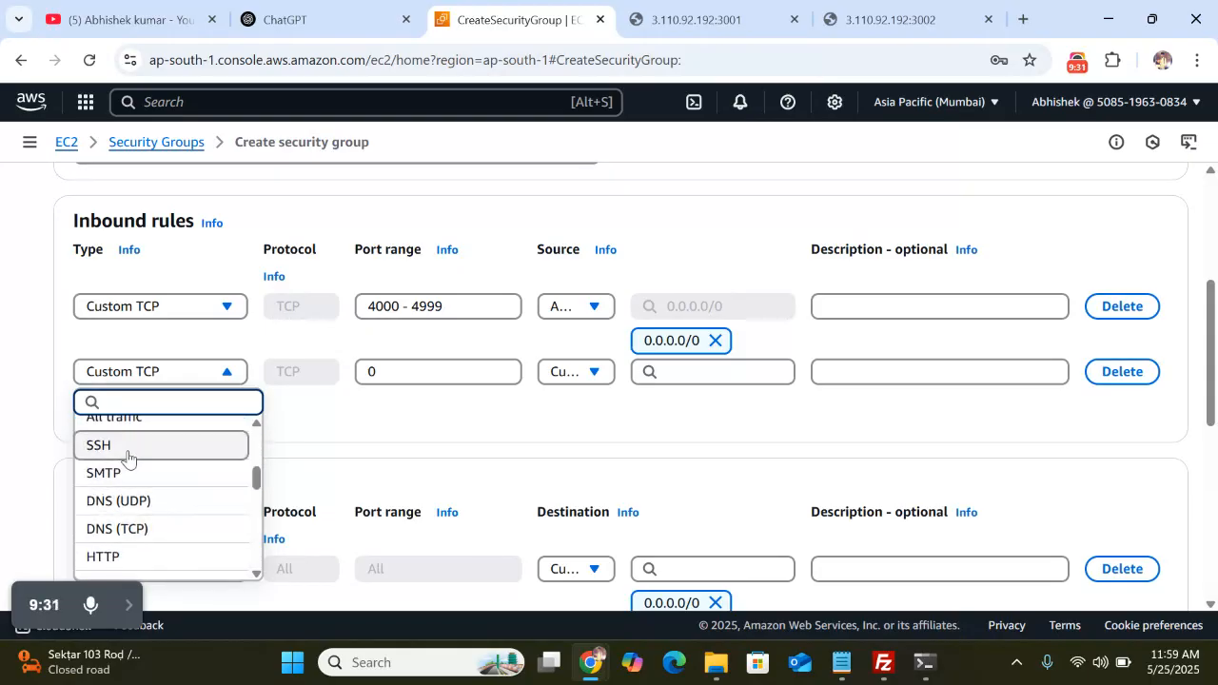
click(128, 455)
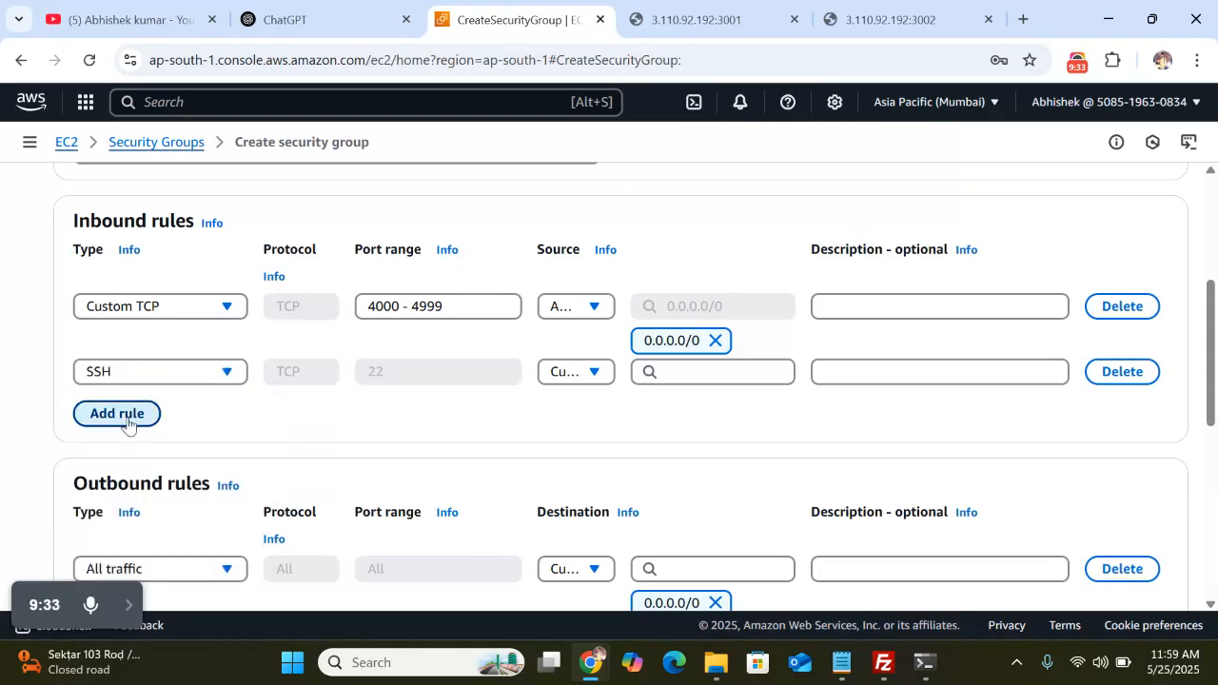
Add a third inbound rule of type HTTP
click(127, 422)
click(215, 402)
scroll(180, 371, down, 1)
scroll(176, 357, down, 4)
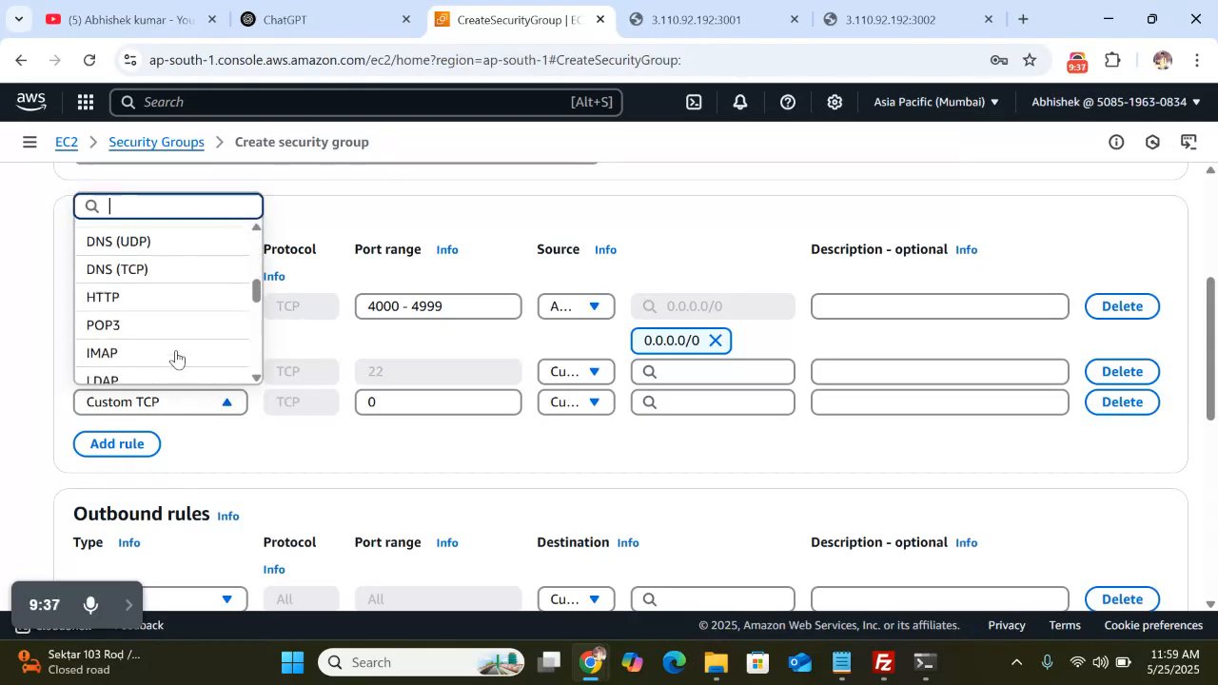
click(145, 268)
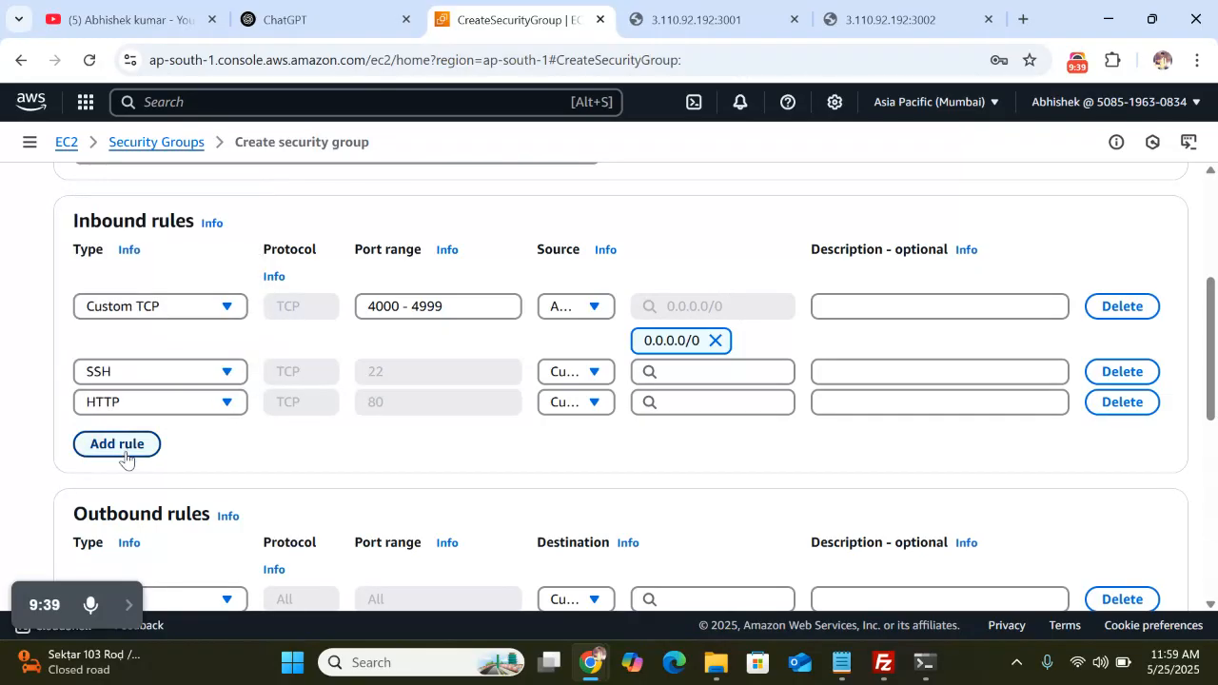
Add a fourth inbound rule of type HTTPS
click(138, 441)
click(197, 440)
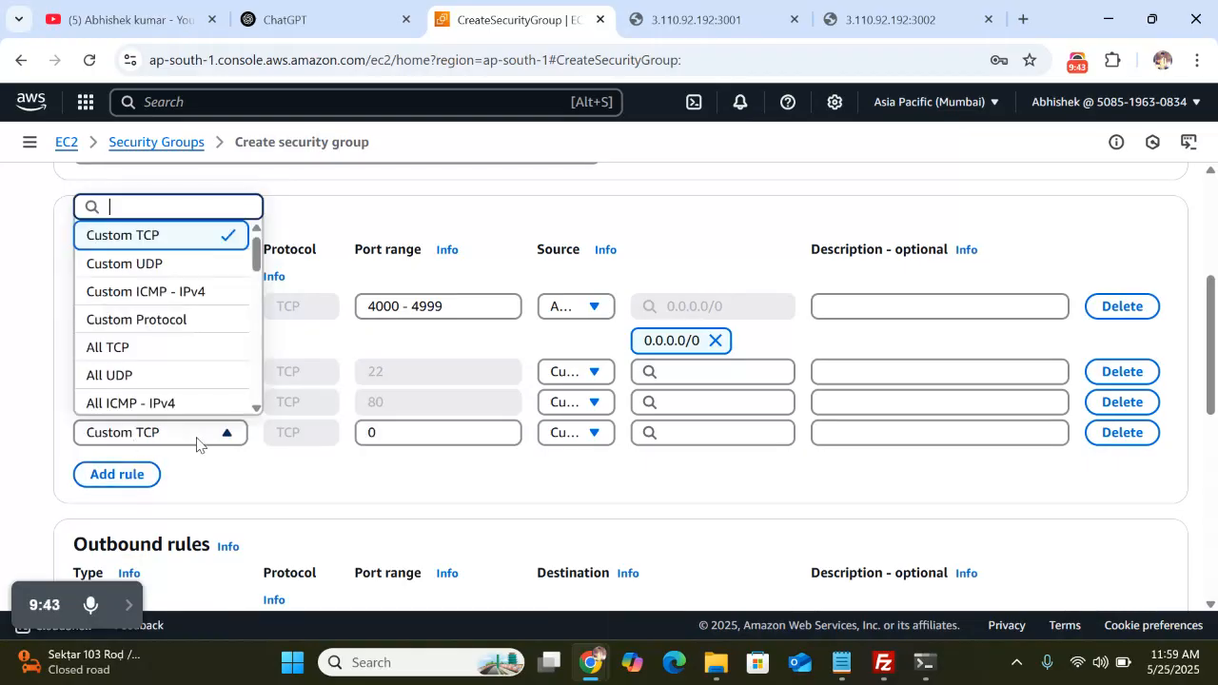
scroll(185, 369, down, 3)
scroll(185, 370, down, 2)
click(141, 307)
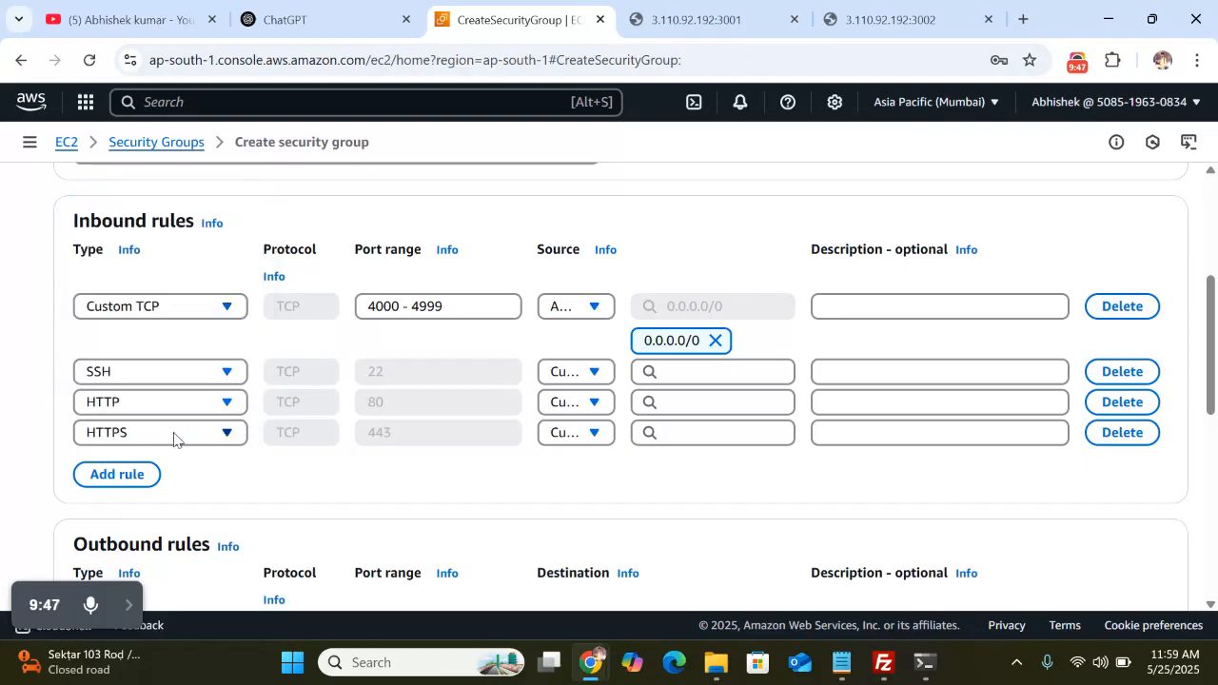
scroll(482, 470, down, 1)
scroll(481, 474, up, 1)
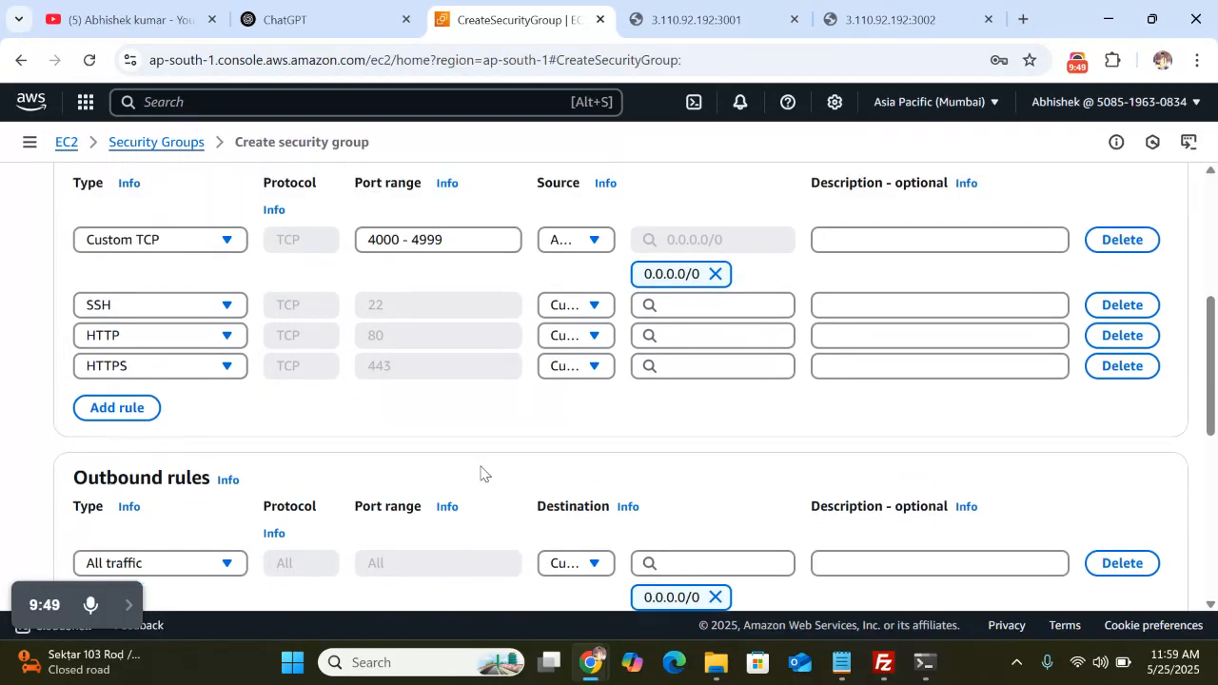
scroll(481, 473, down, 3)
scroll(483, 472, down, 1)
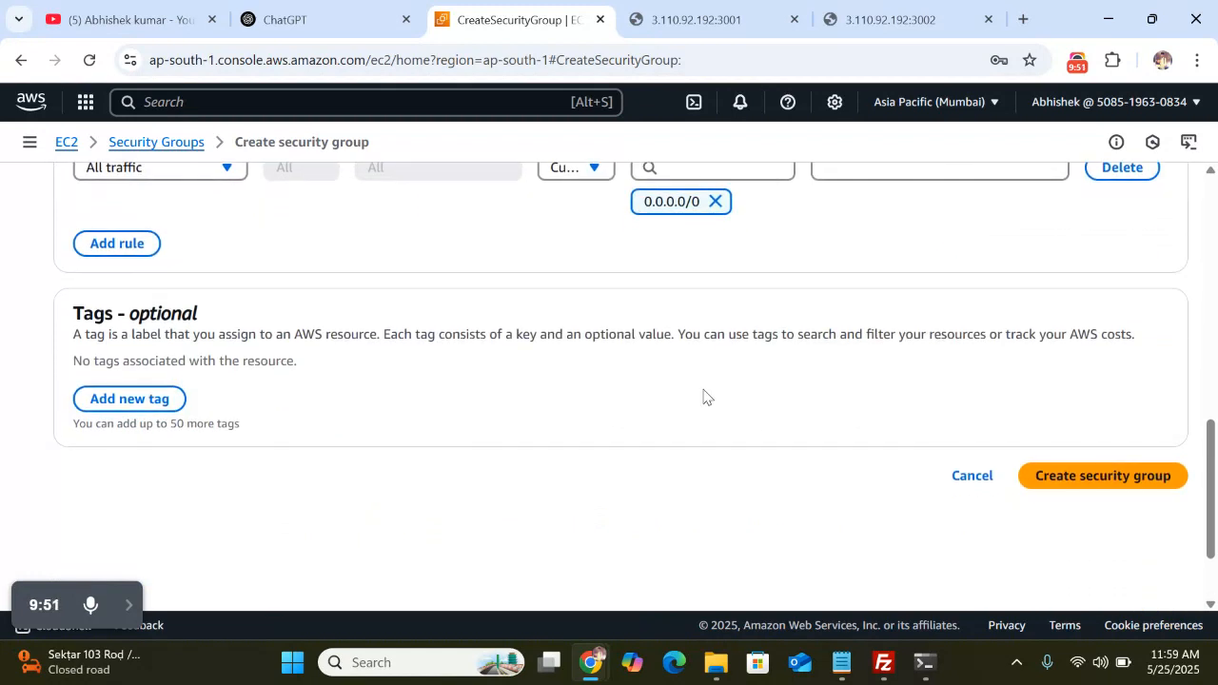
Fill in the required security group description 'allow'
click(1102, 479)
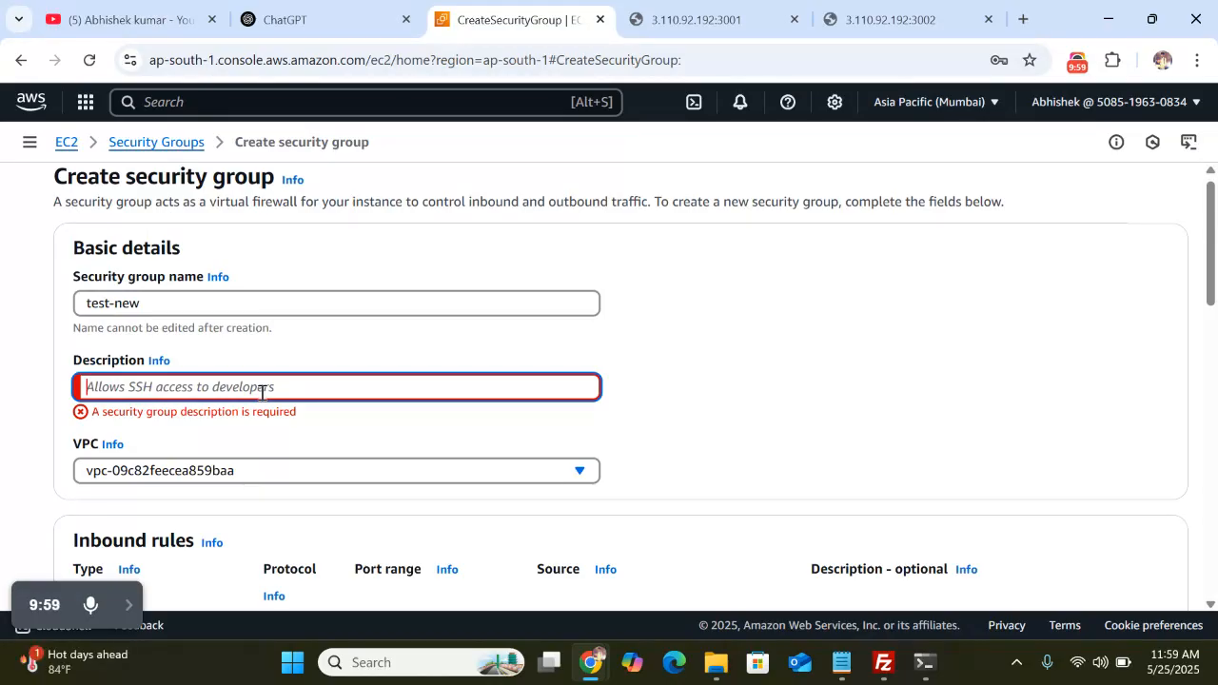
text(allow this group)
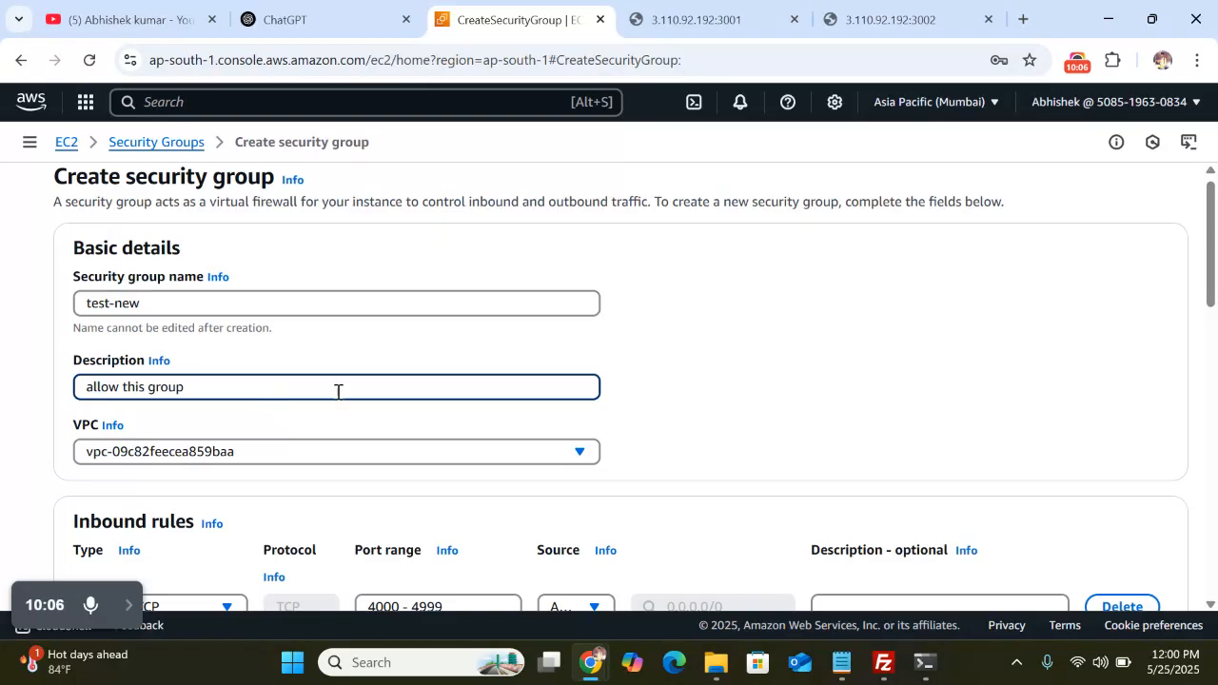
scroll(565, 413, down, 6)
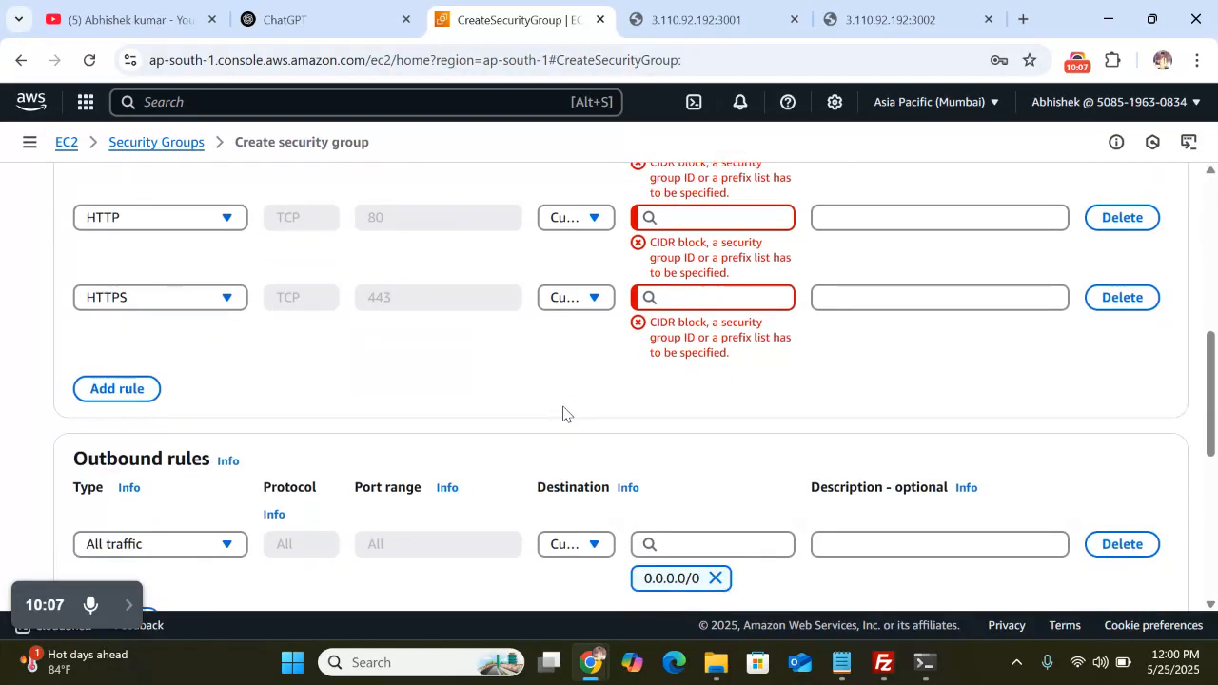
scroll(751, 357, up, 2)
scroll(752, 357, up, 1)
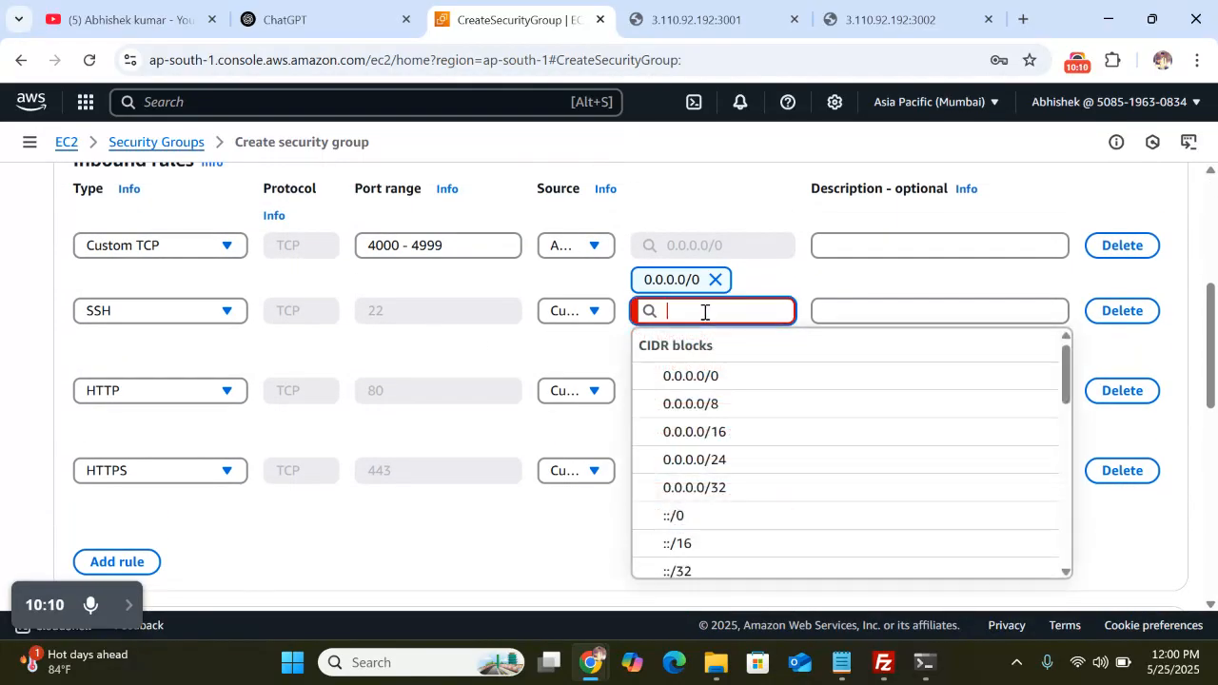
Set 0.0.0.0/0 as source for the SSH, HTTP and HTTPS rules and create the group
click(676, 376)
click(696, 376)
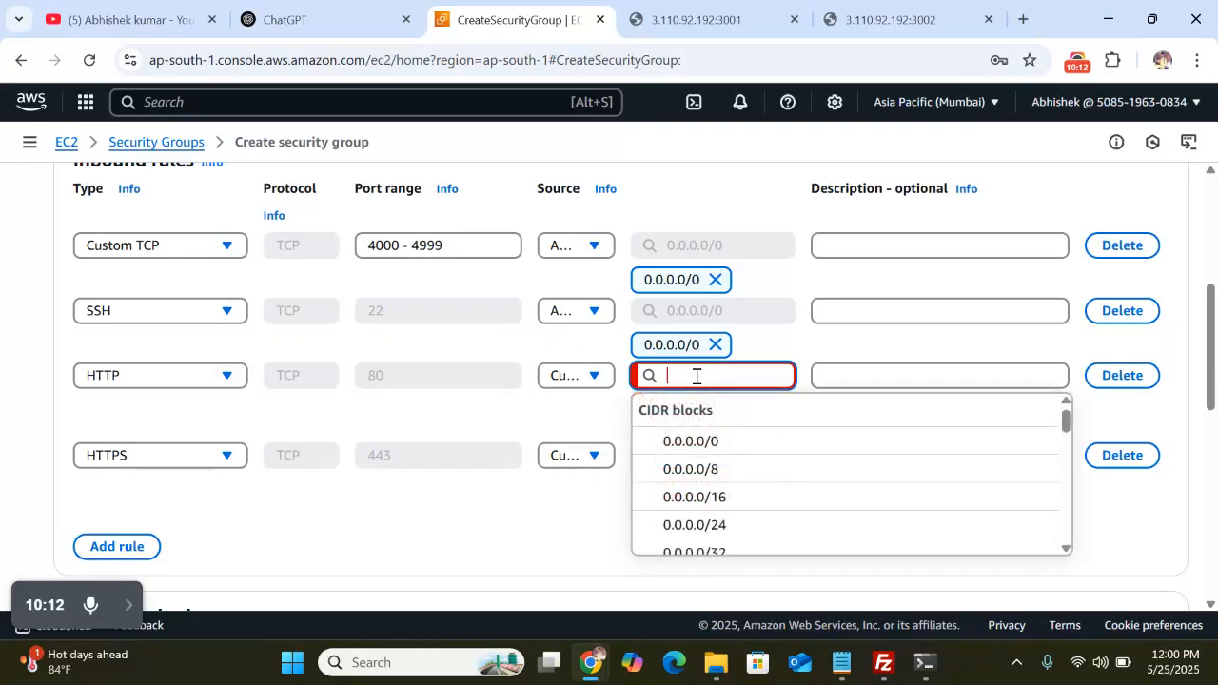
click(710, 440)
click(700, 441)
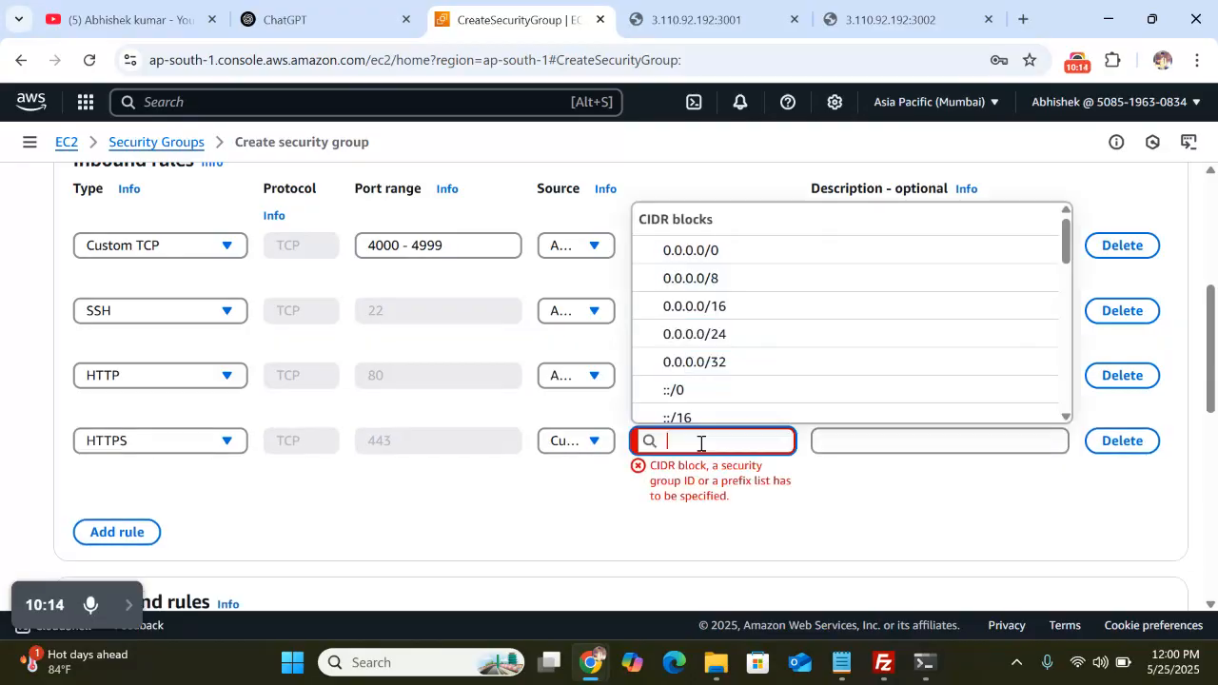
click(690, 251)
scroll(784, 521, down, 2)
scroll(784, 521, down, 2)
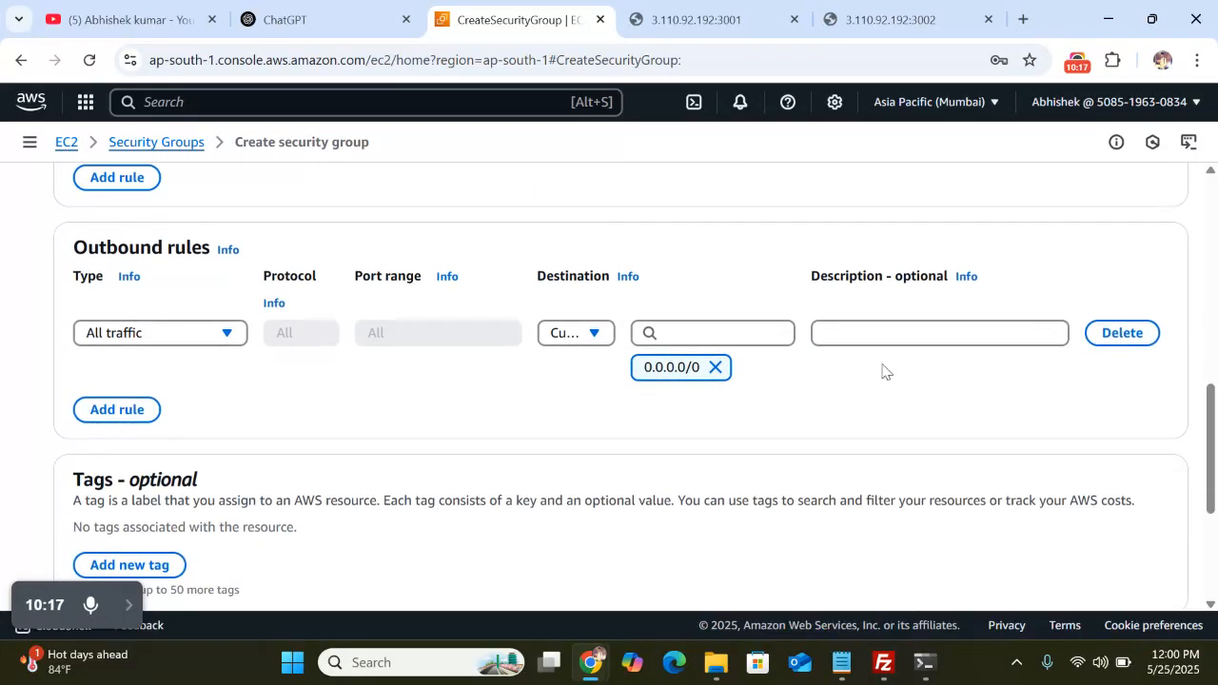
scroll(730, 412, down, 4)
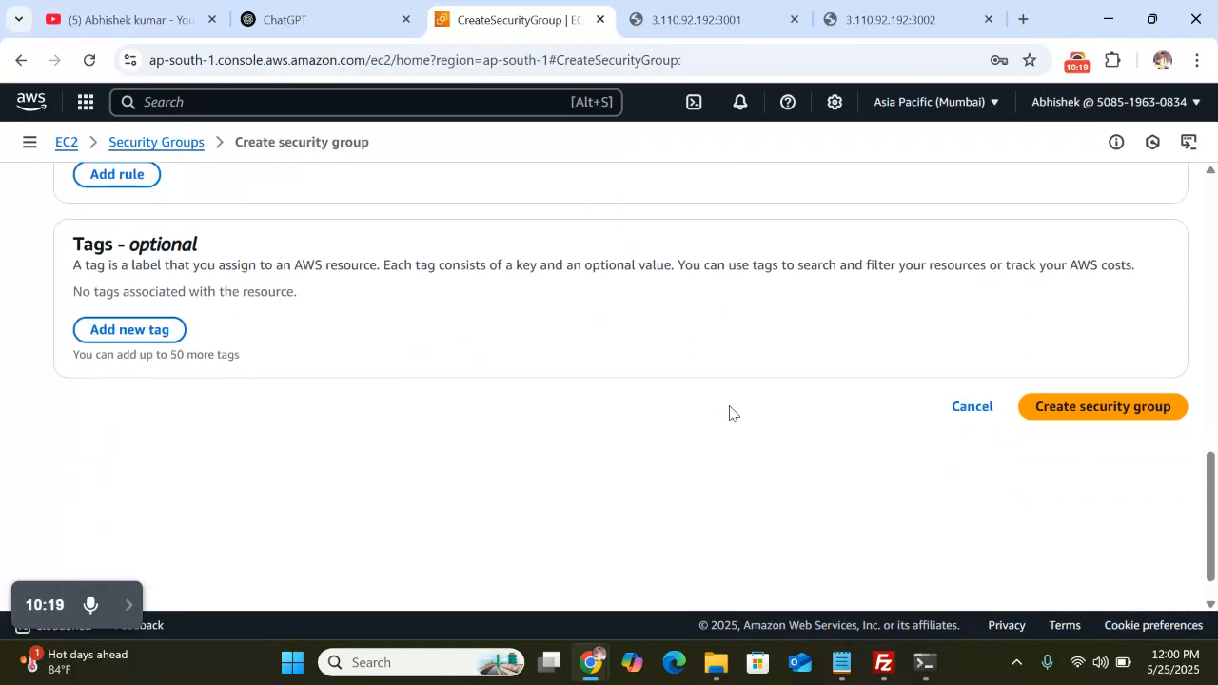
click(1087, 370)
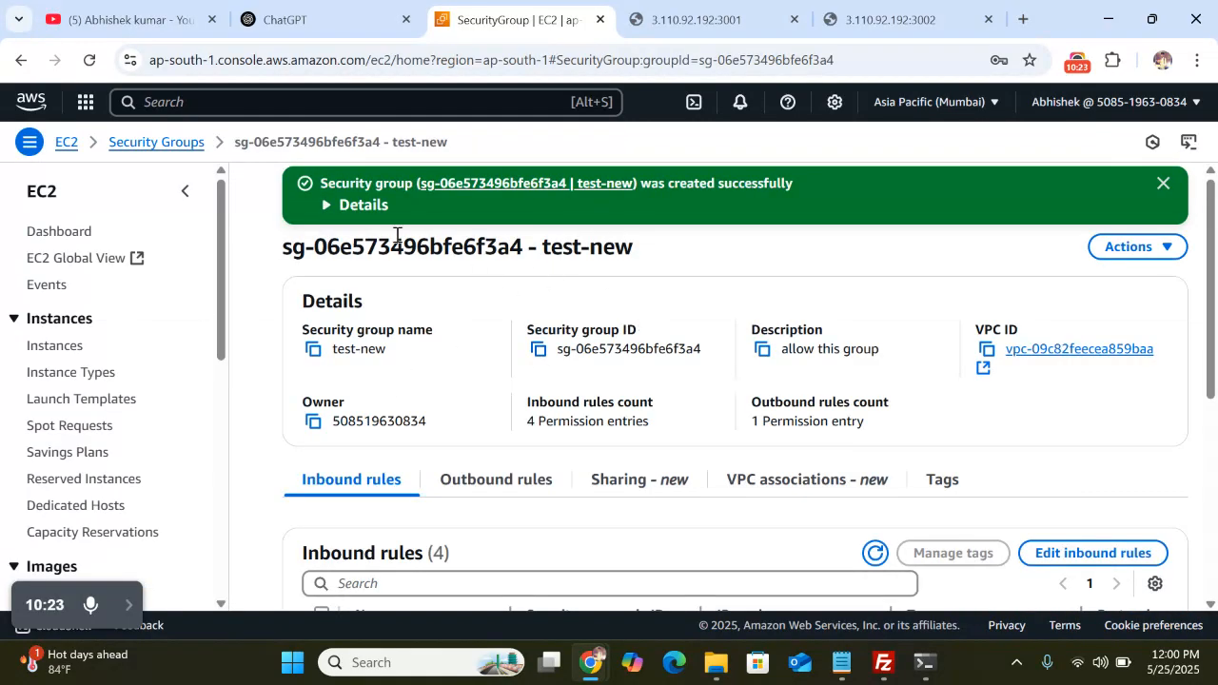
Close the test-new success banner and go back via the Security Groups breadcrumb
scroll(359, 366, down, 3)
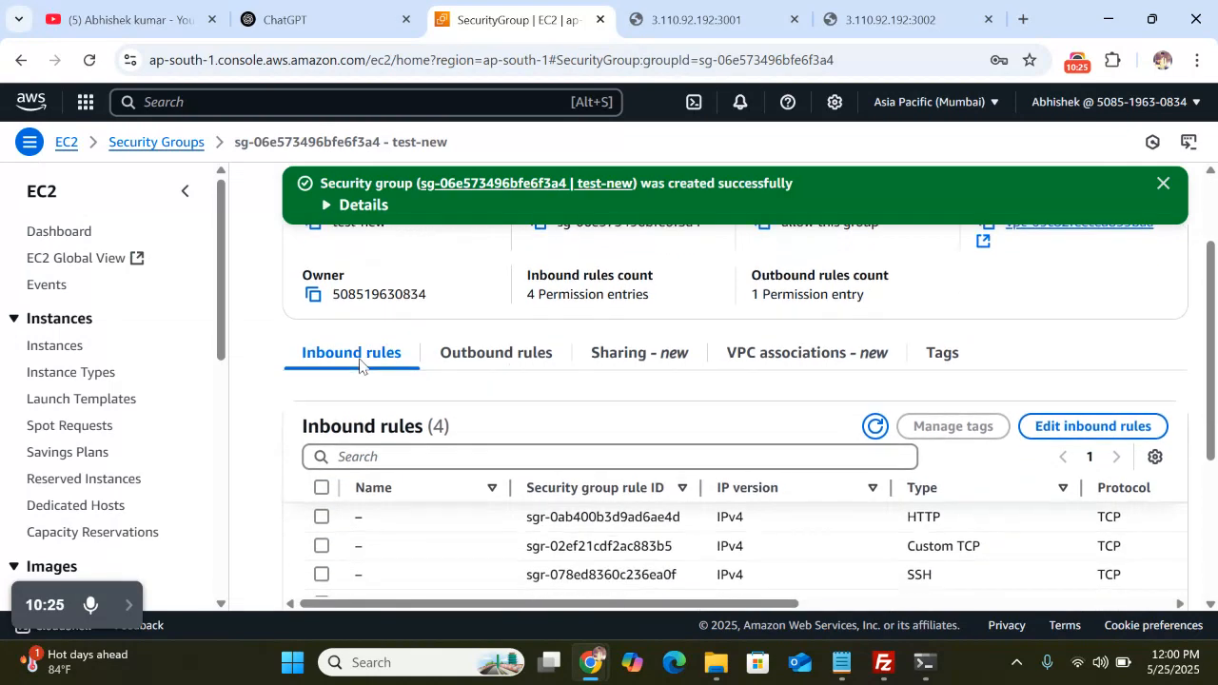
scroll(953, 447, right, 6)
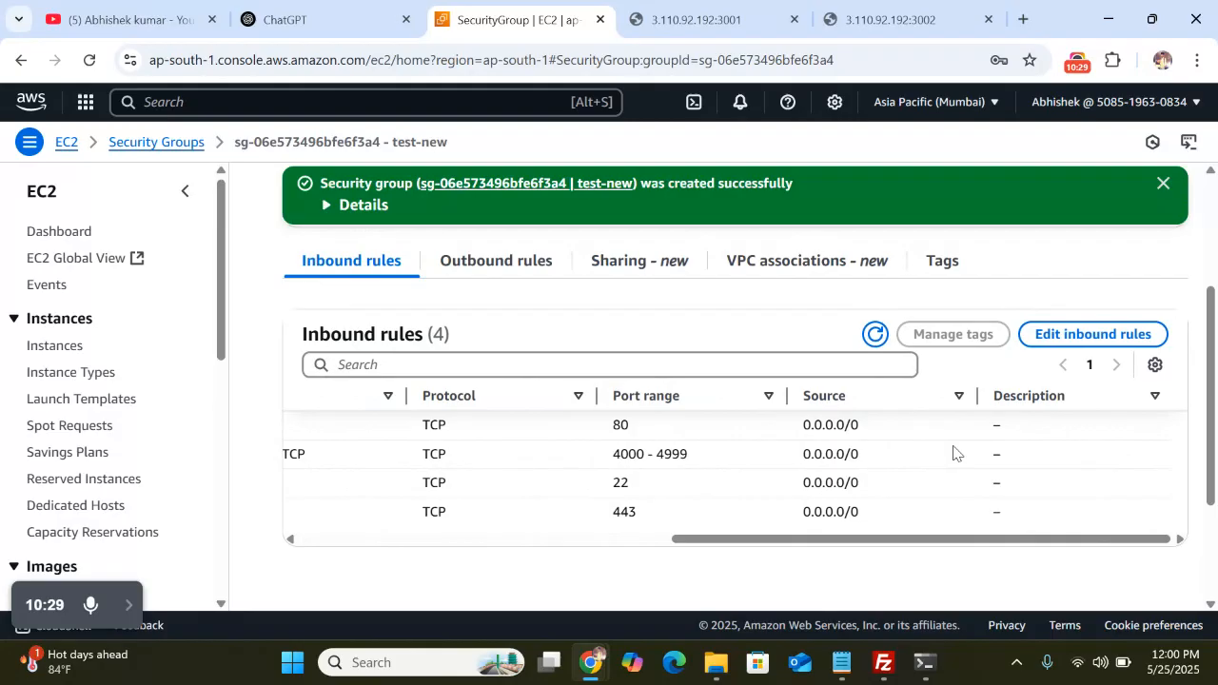
click(1163, 184)
scroll(636, 280, up, 2)
click(141, 149)
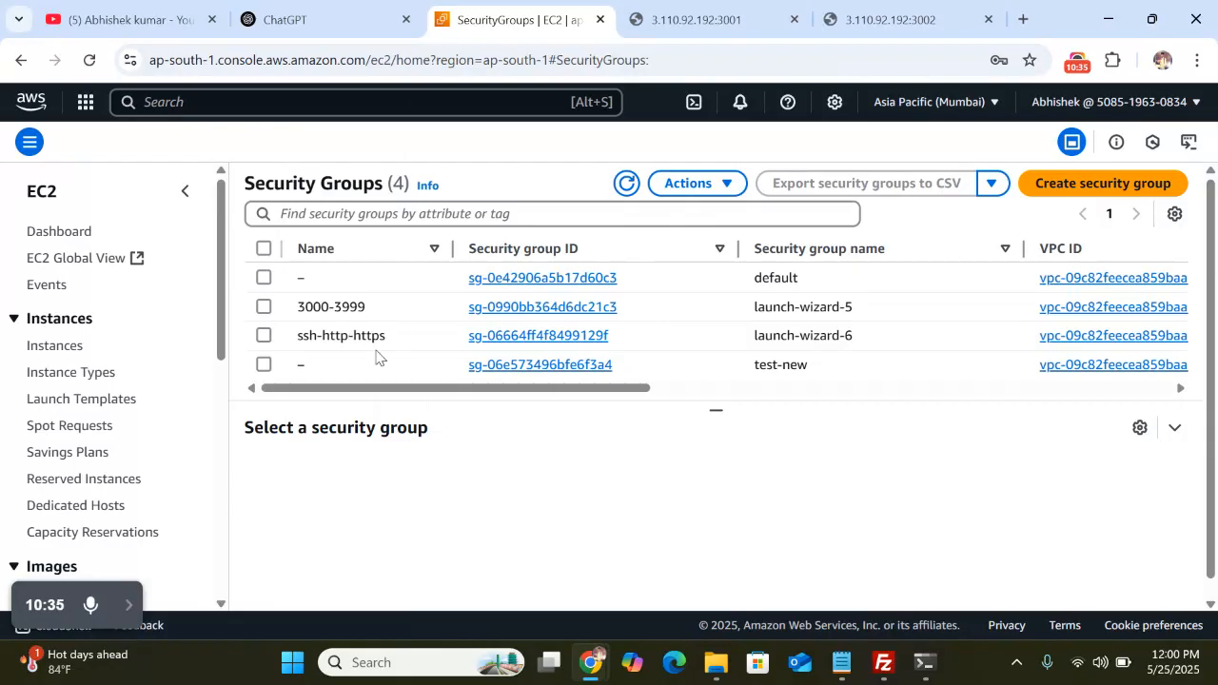
click(530, 308)
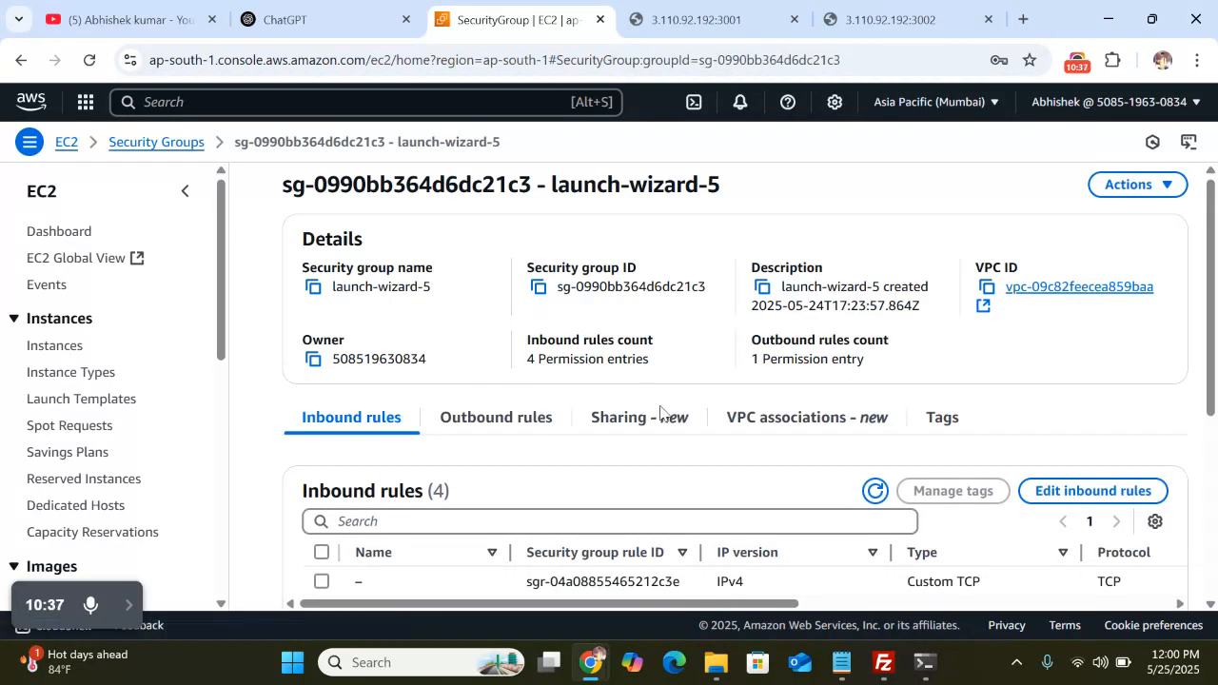
scroll(761, 435, down, 2)
scroll(906, 428, right, 5)
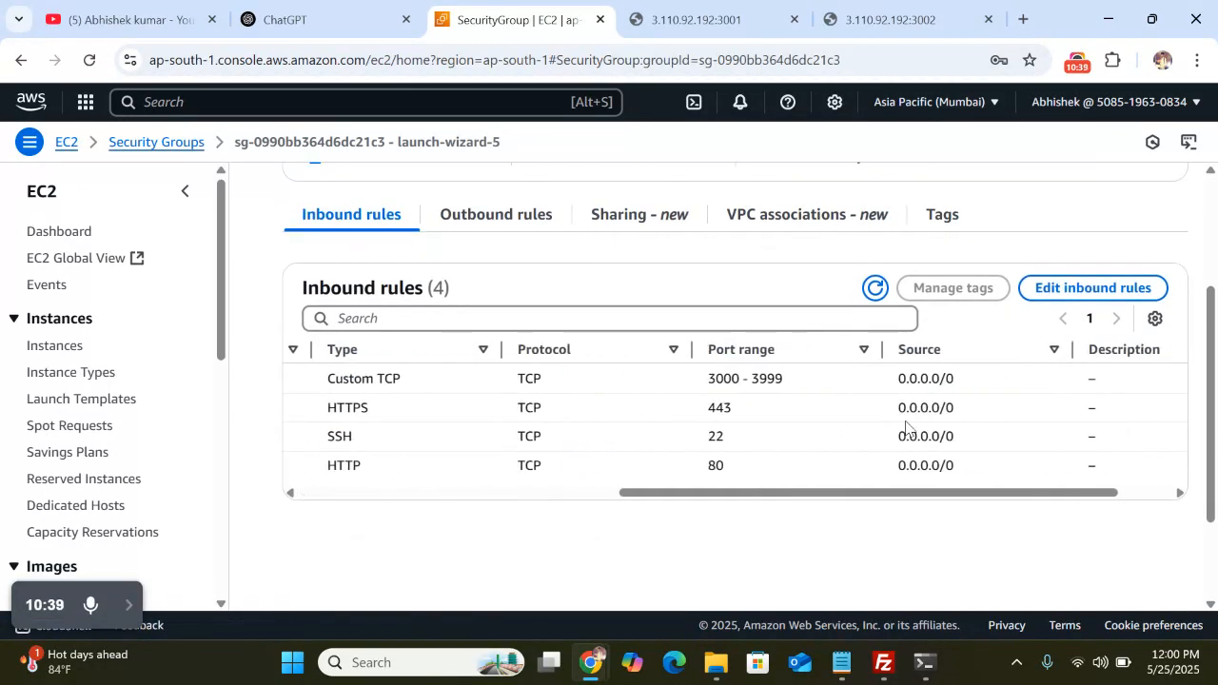
scroll(906, 429, left, 5)
scroll(492, 372, up, 2)
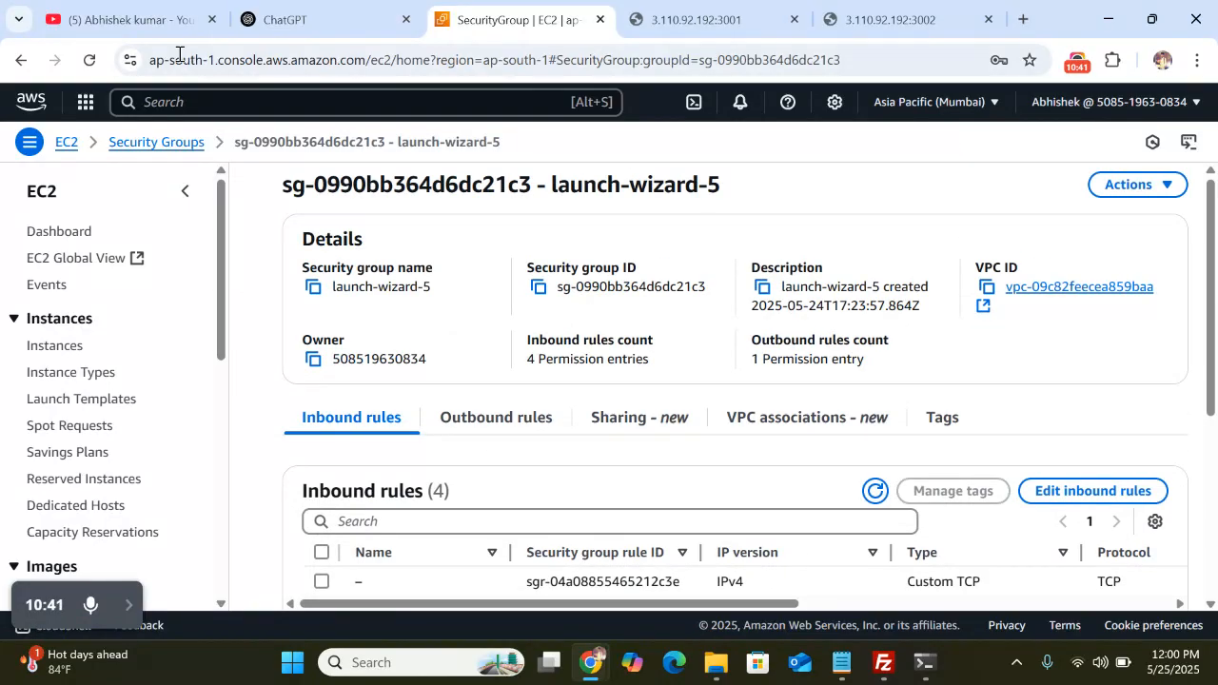
click(156, 142)
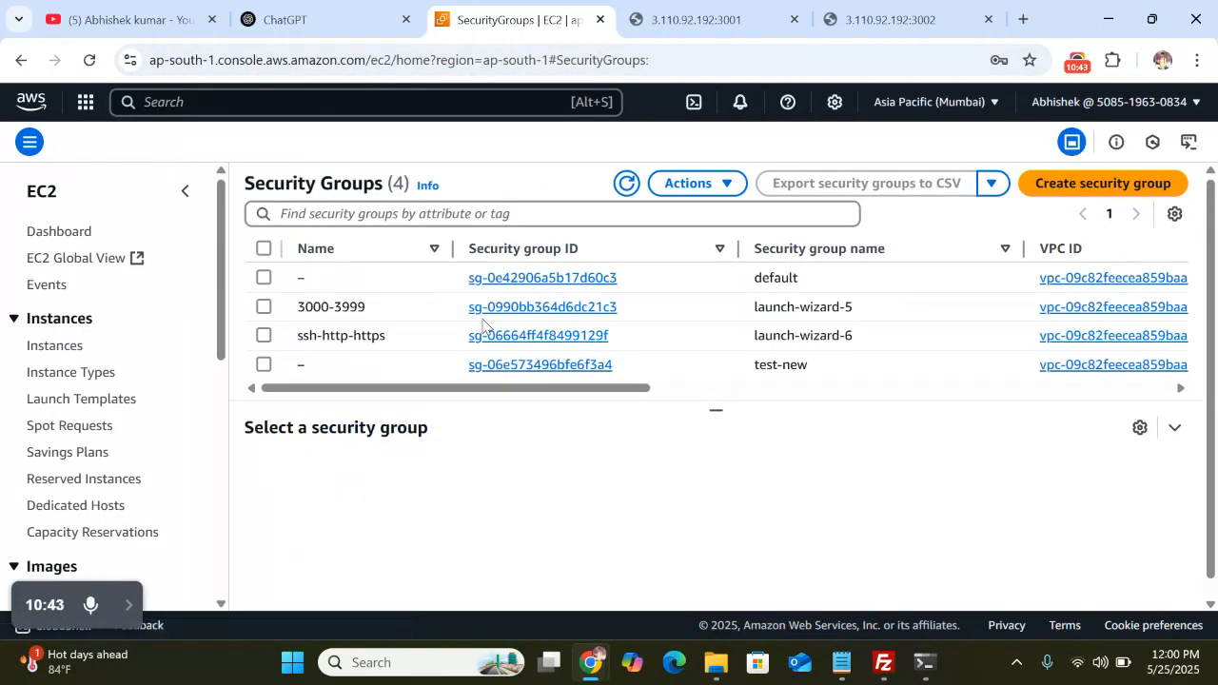
scroll(483, 326, down, 1)
scroll(802, 362, up, 1)
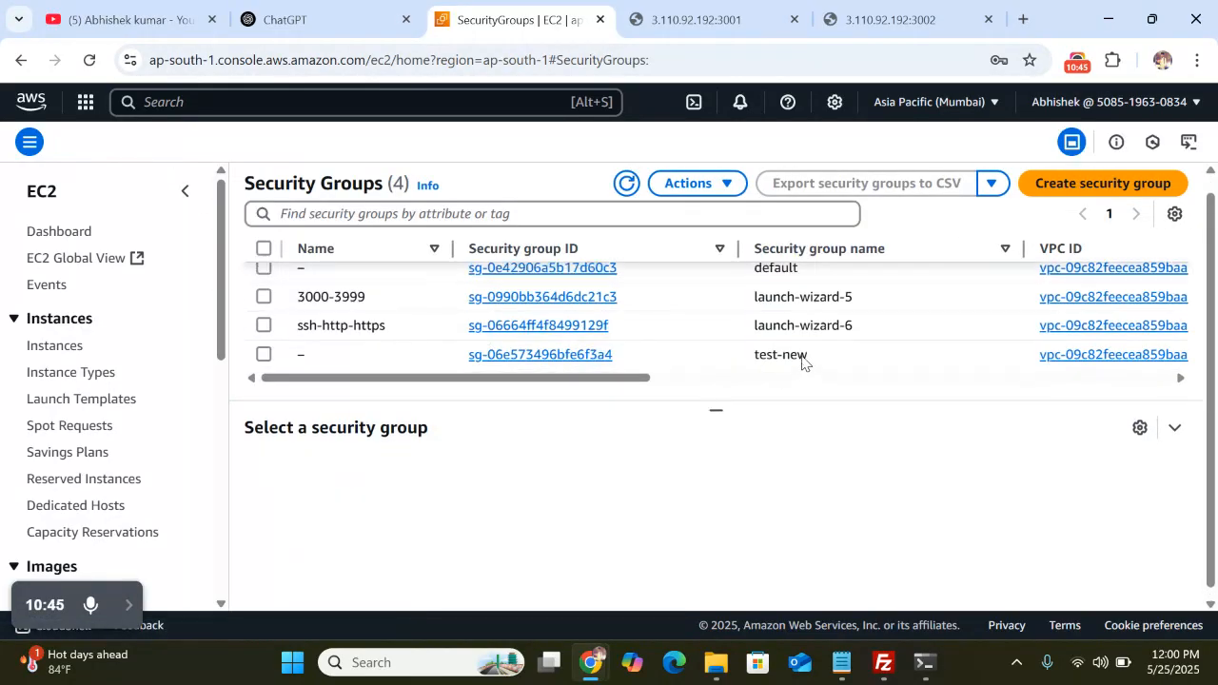
scroll(804, 362, down, 1)
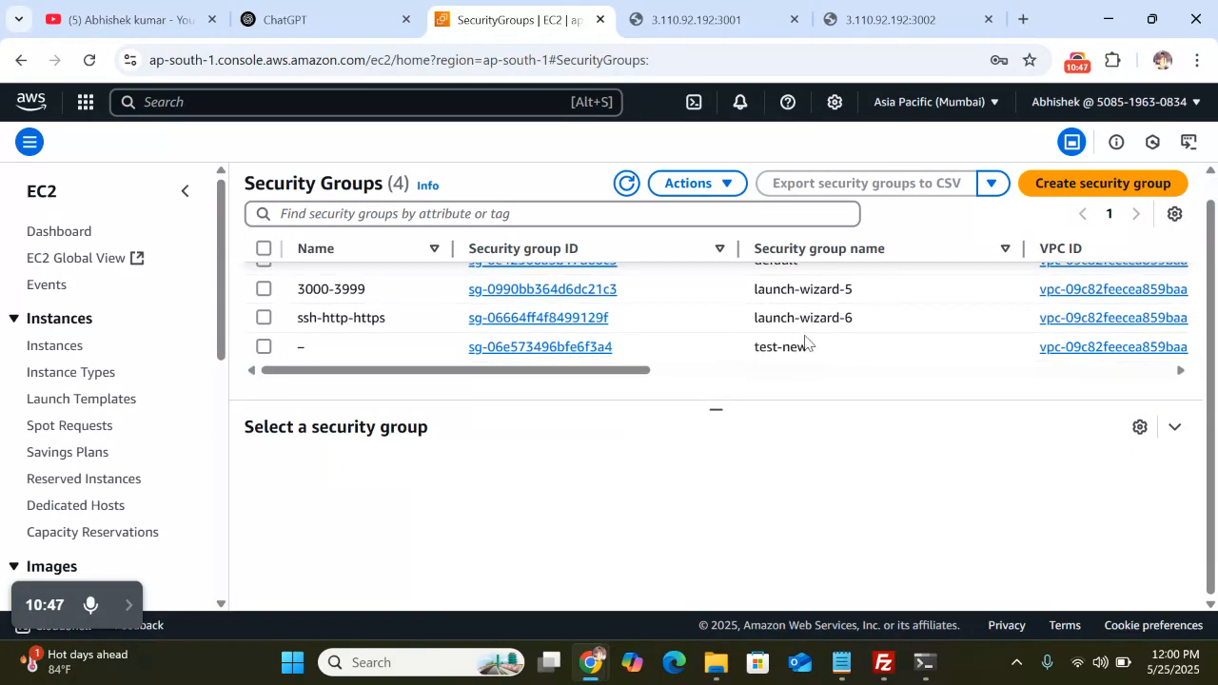
scroll(861, 331, right, 1)
scroll(861, 331, right, 5)
scroll(861, 331, left, 5)
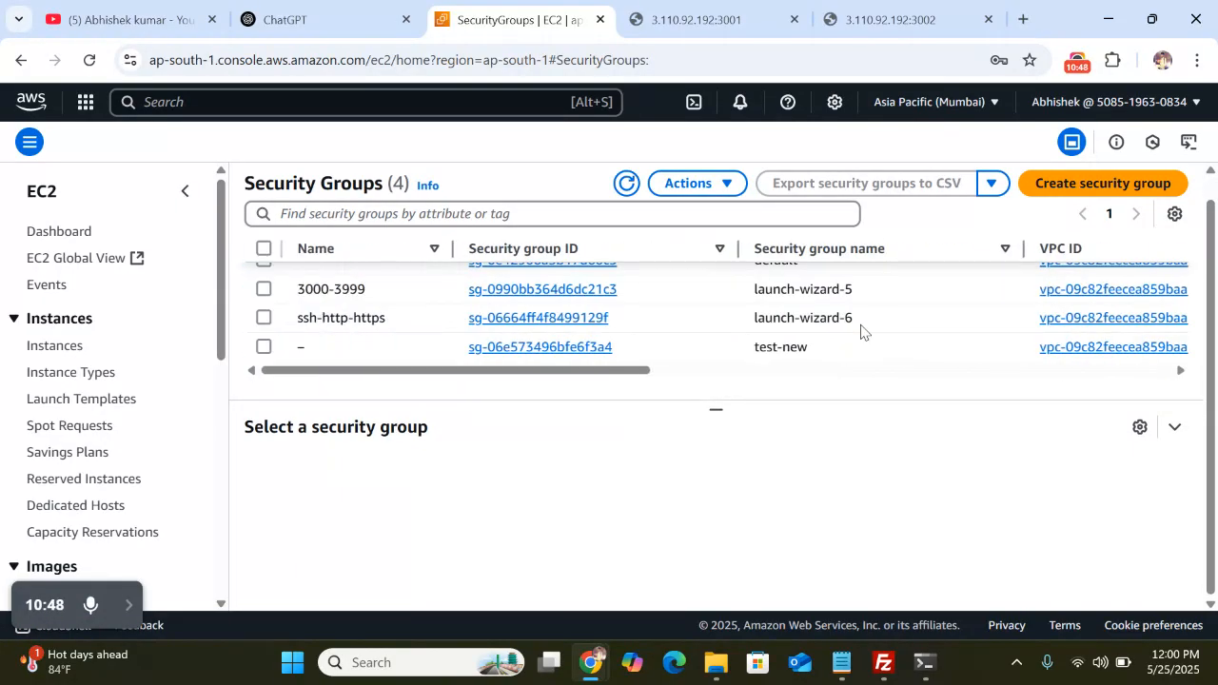
click(893, 372)
scroll(891, 372, right, 1)
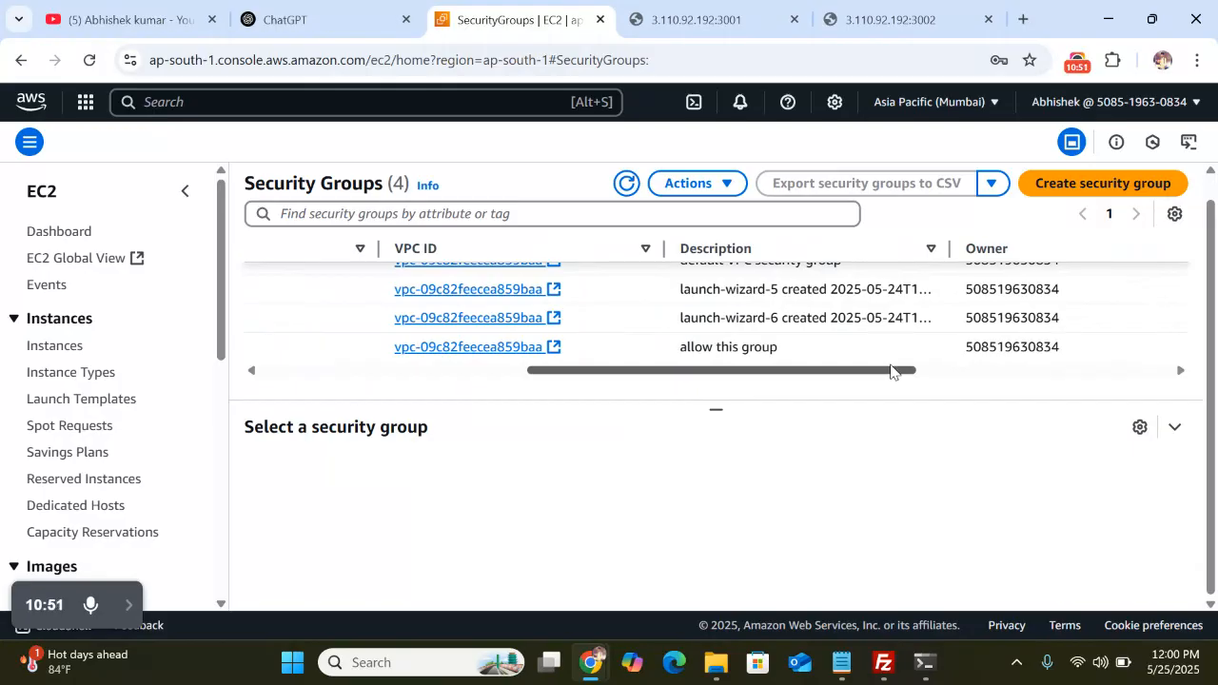
scroll(892, 371, right, 2)
scroll(891, 372, left, 5)
scroll(530, 371, up, 1)
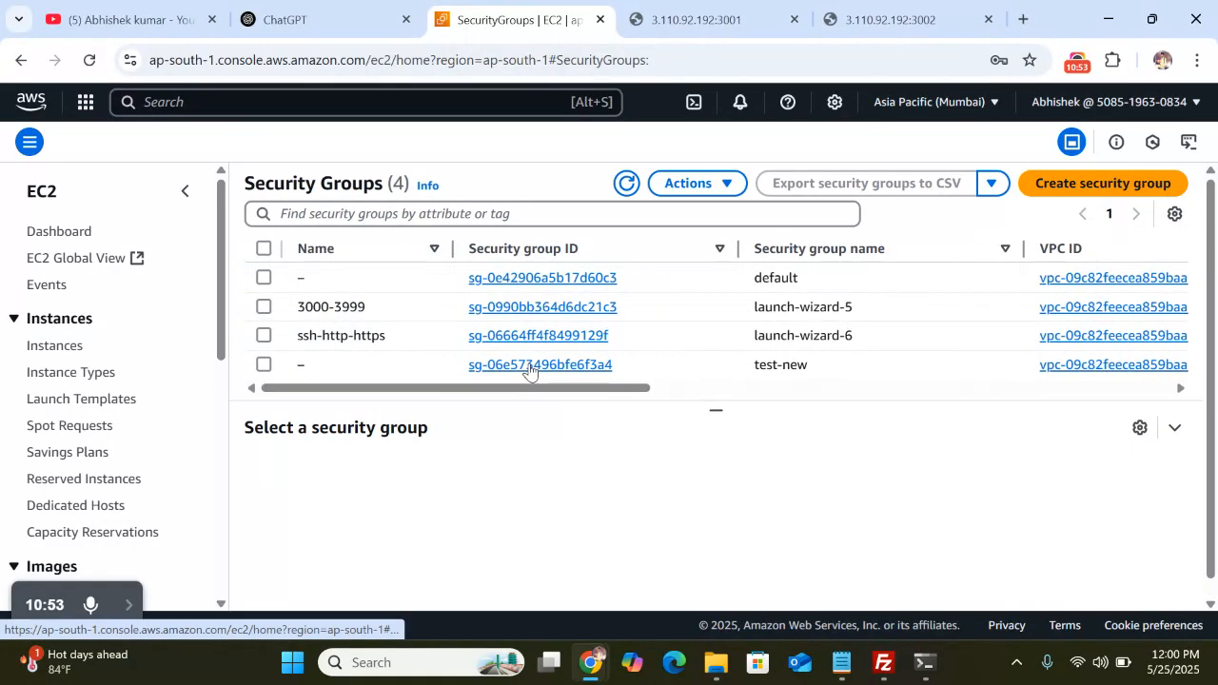
click(42, 193)
Go from the EC2 dashboard's running instances to the Launch instances form
scroll(928, 488, down, 1)
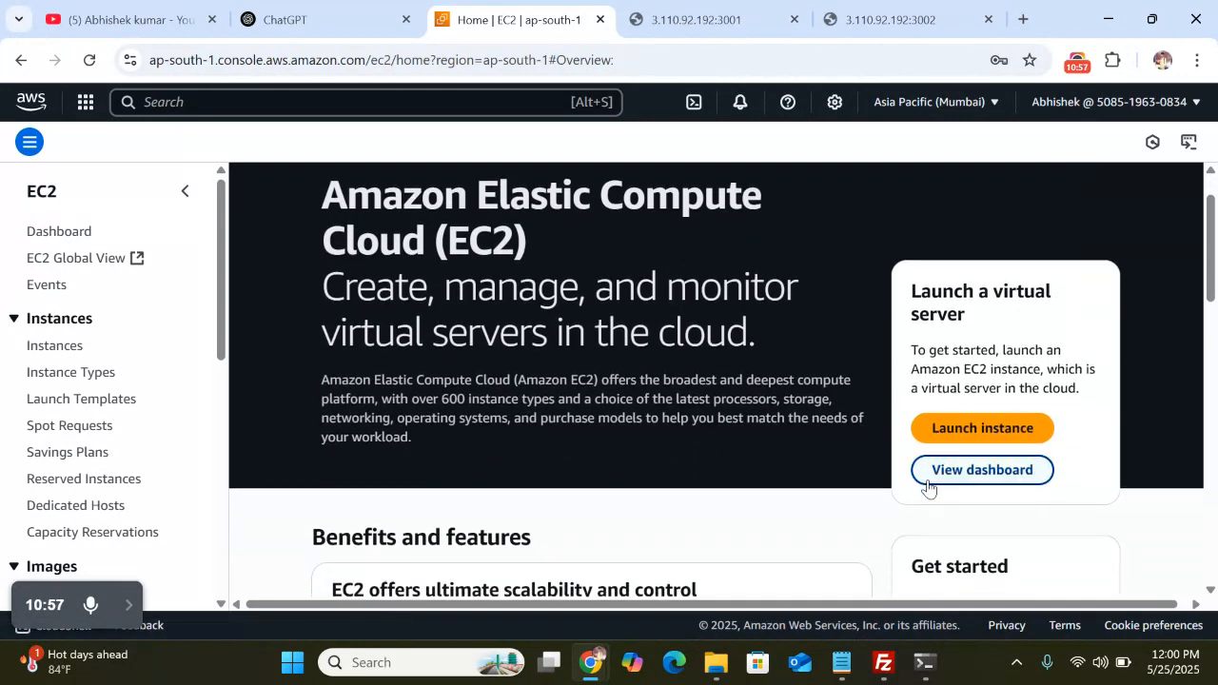
click(972, 478)
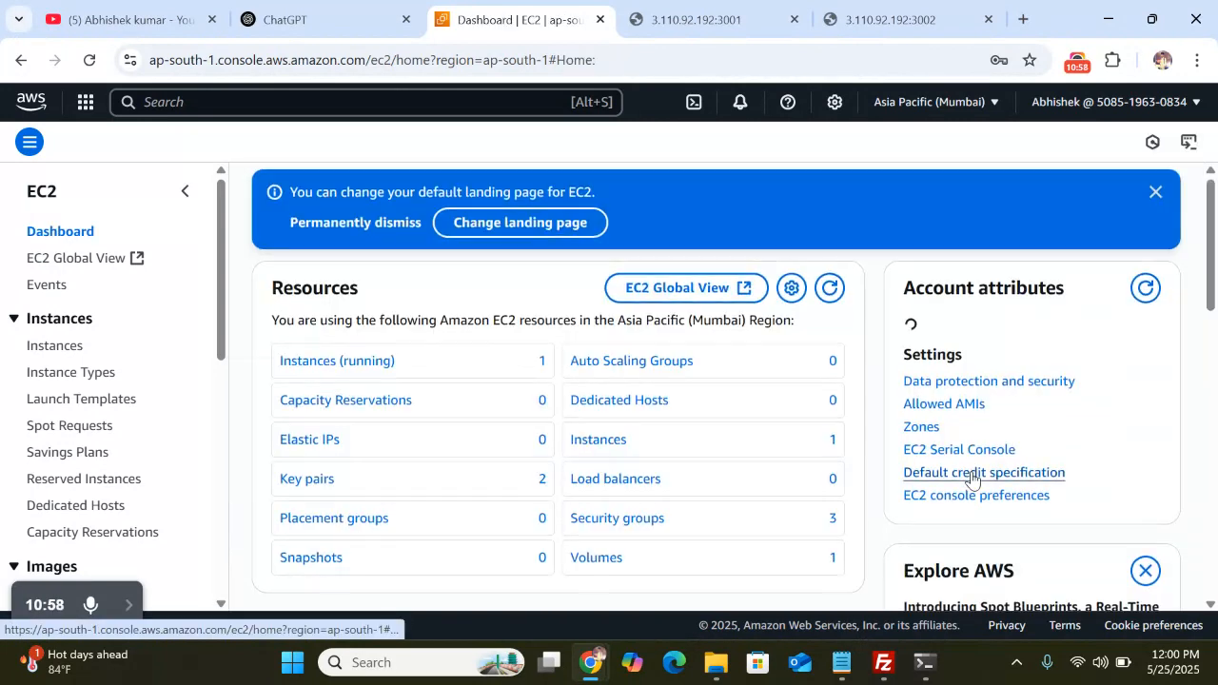
click(350, 370)
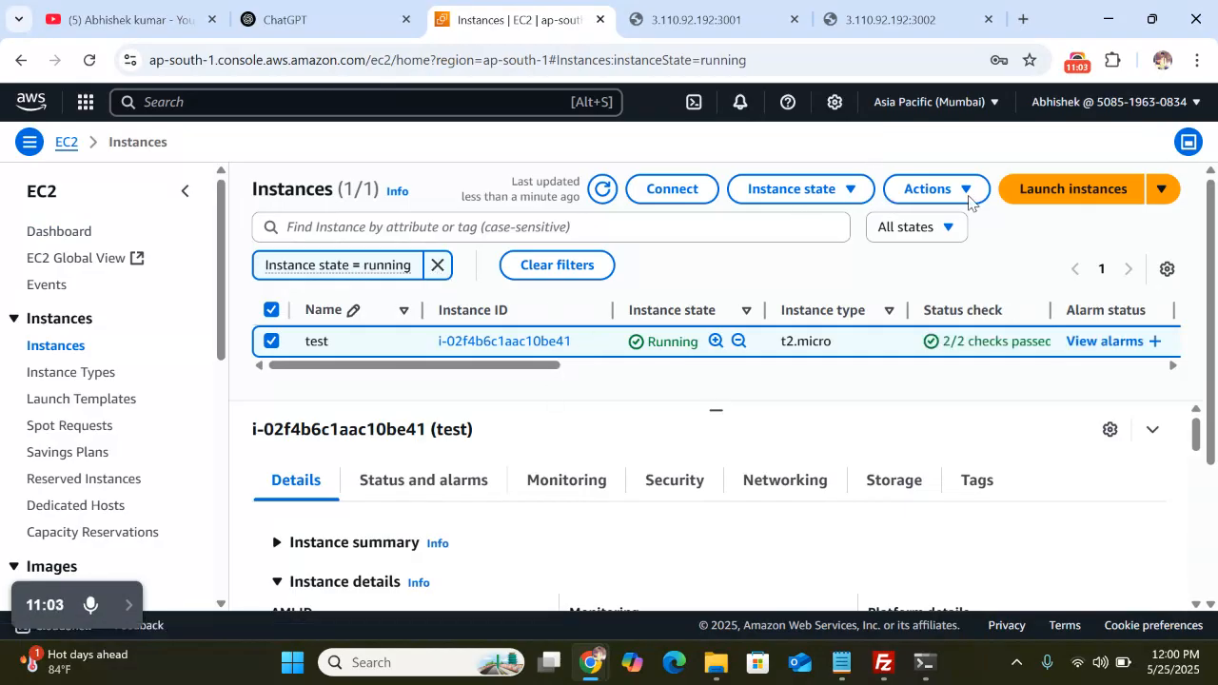
click(1031, 200)
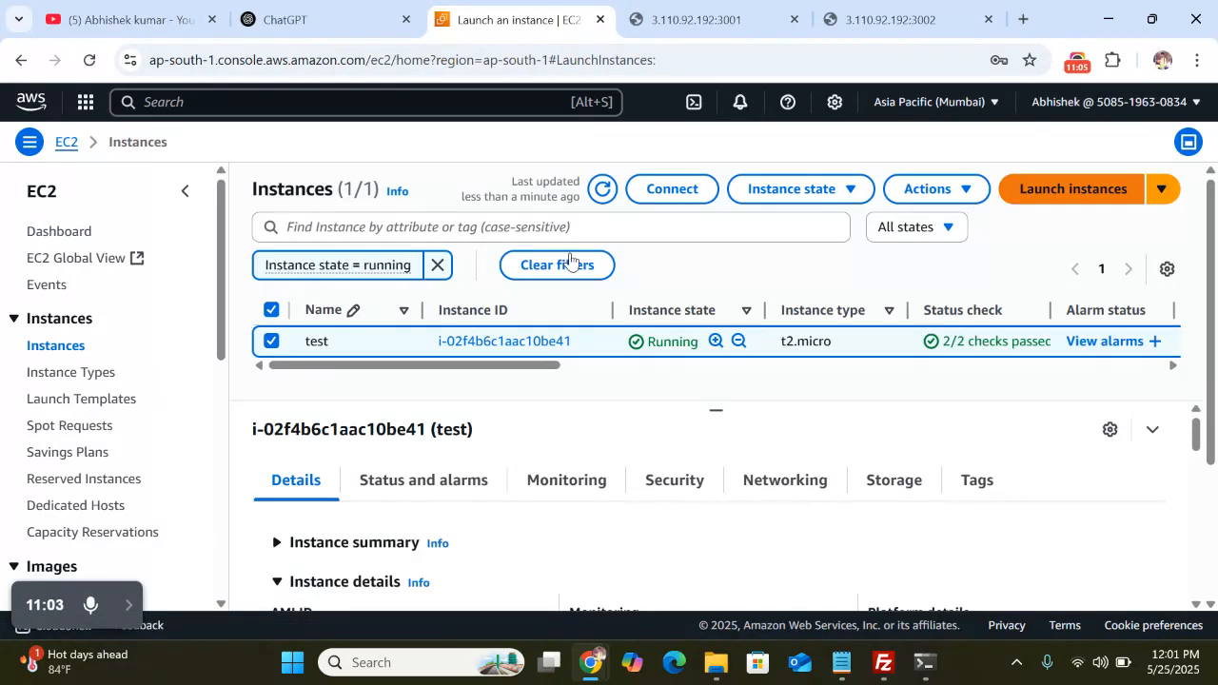
Name the instance 'test-one' and choose Ubuntu Server 24.04 LTS as the image
click(159, 357)
text(test)
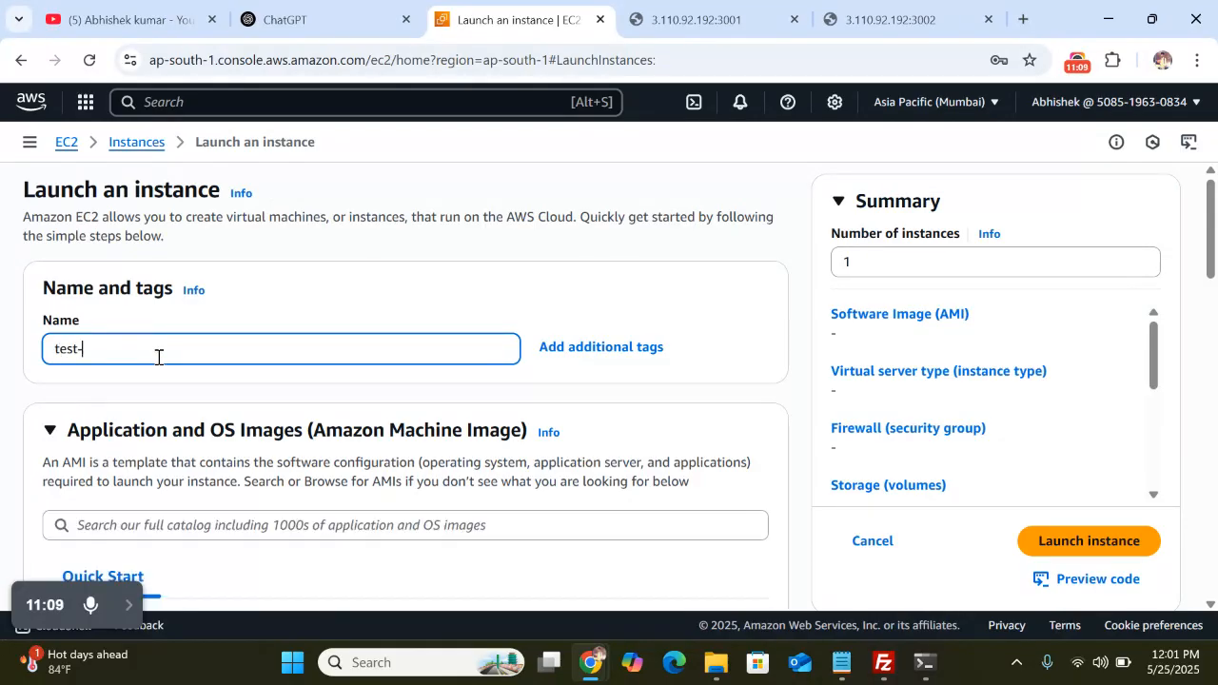
text(-one)
scroll(406, 391, down, 3)
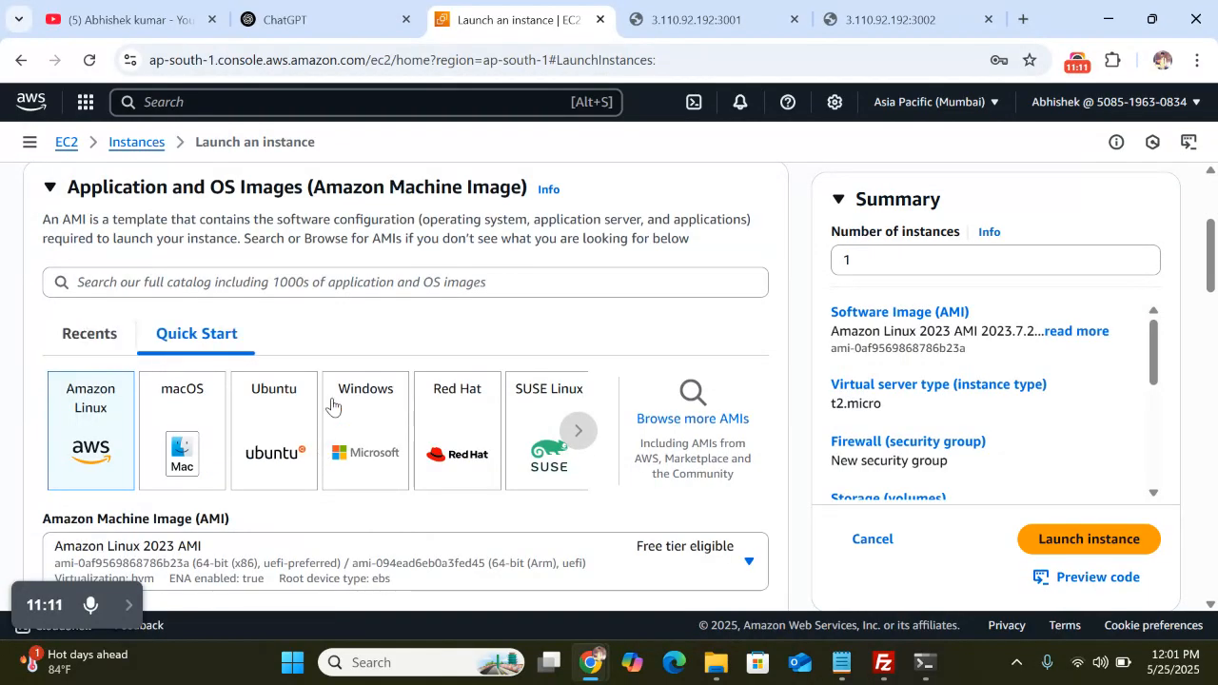
click(268, 419)
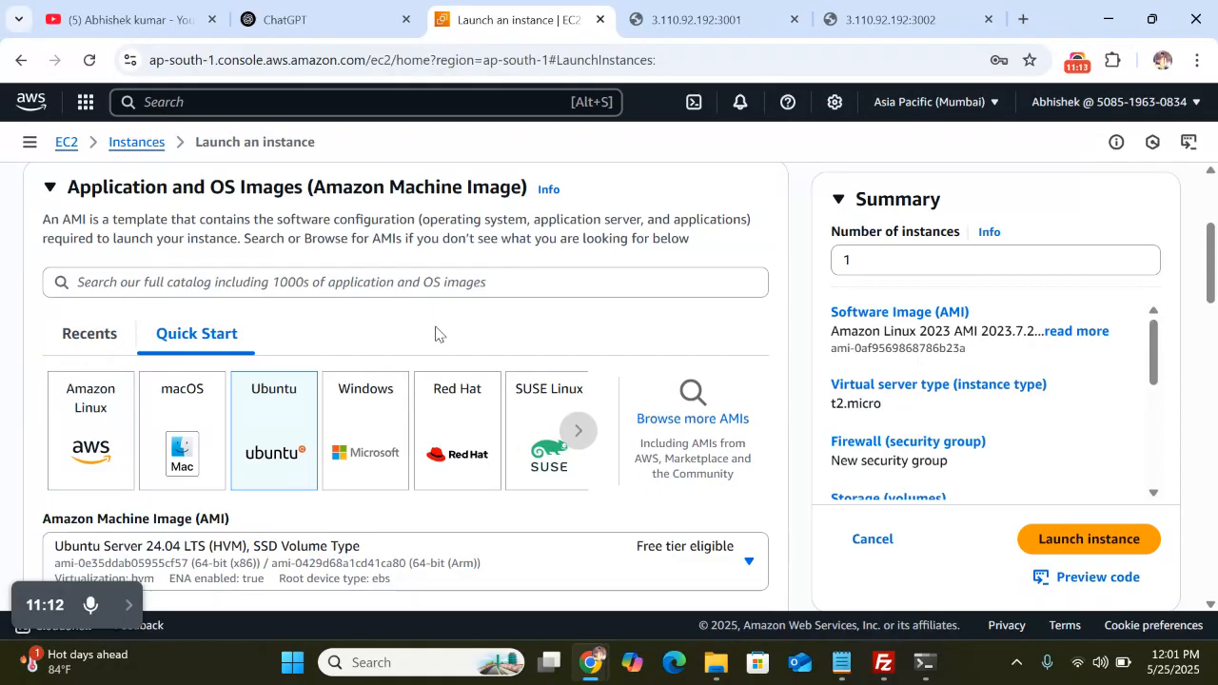
scroll(436, 333, down, 5)
scroll(391, 338, up, 4)
scroll(391, 340, down, 5)
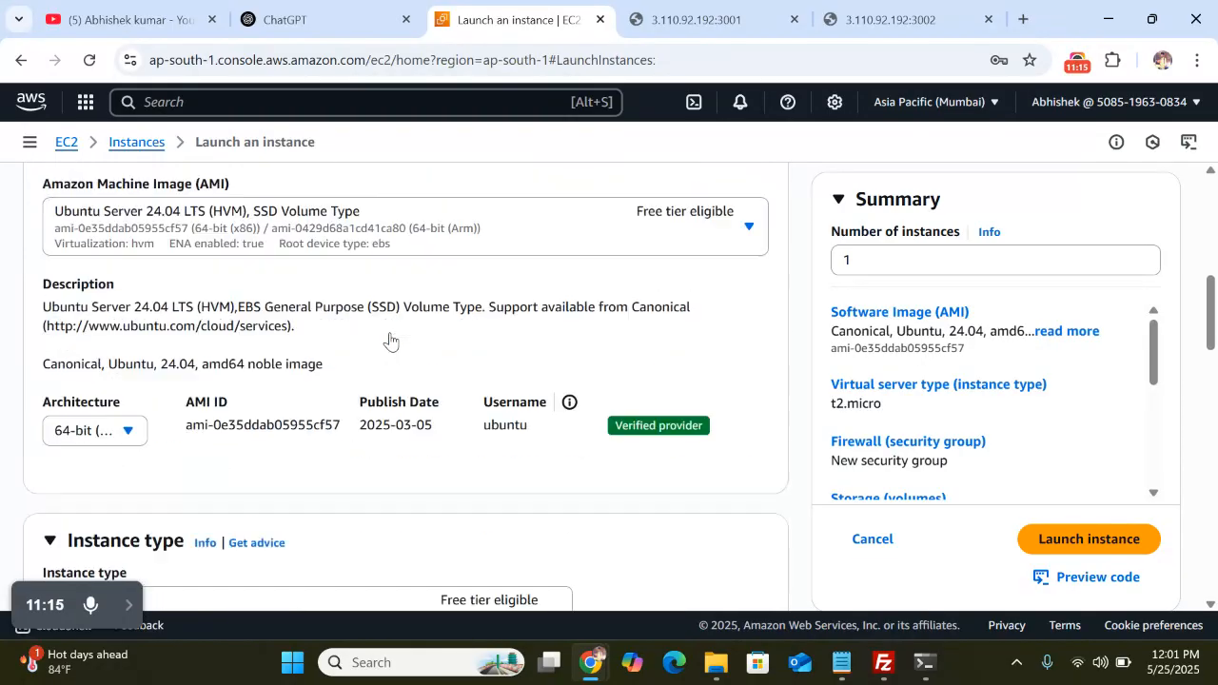
scroll(391, 340, down, 5)
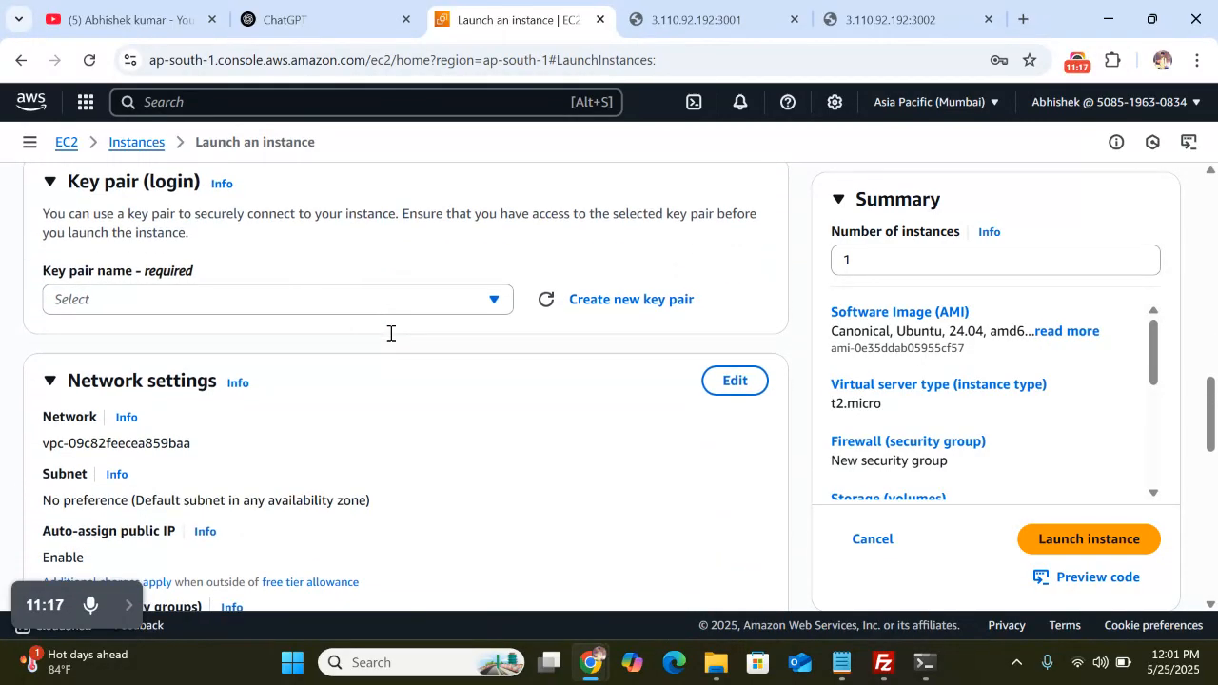
Select the 'code' key pair for logging in to the instance
click(275, 301)
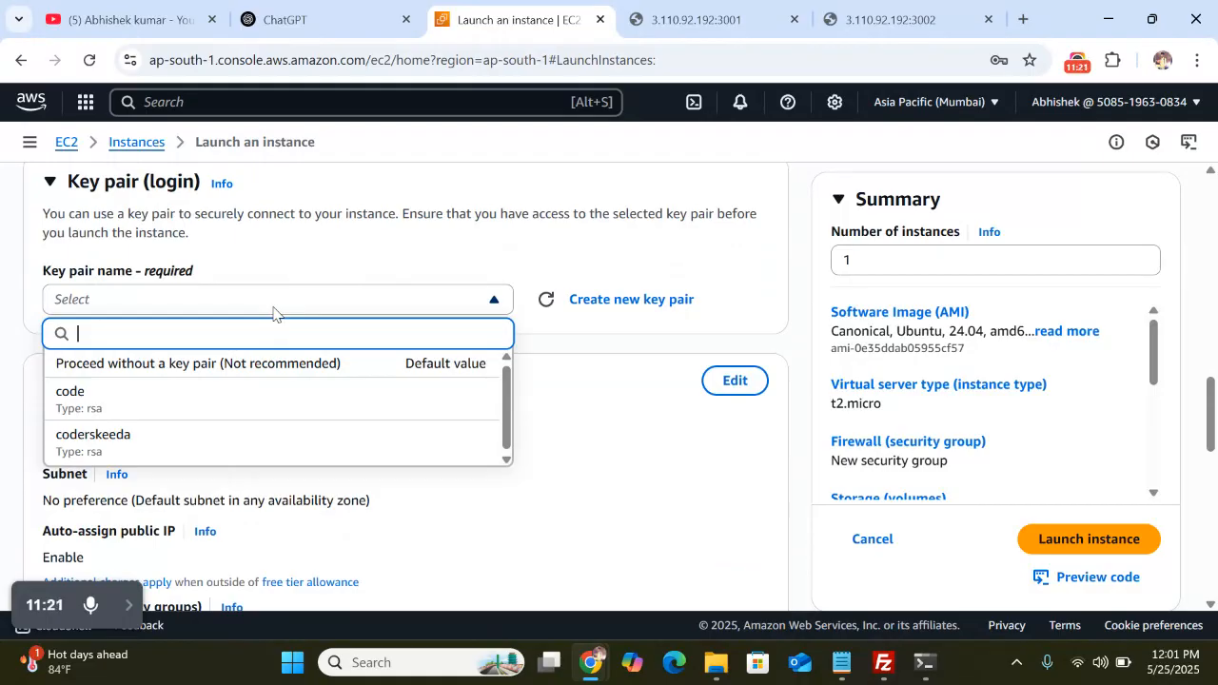
click(273, 311)
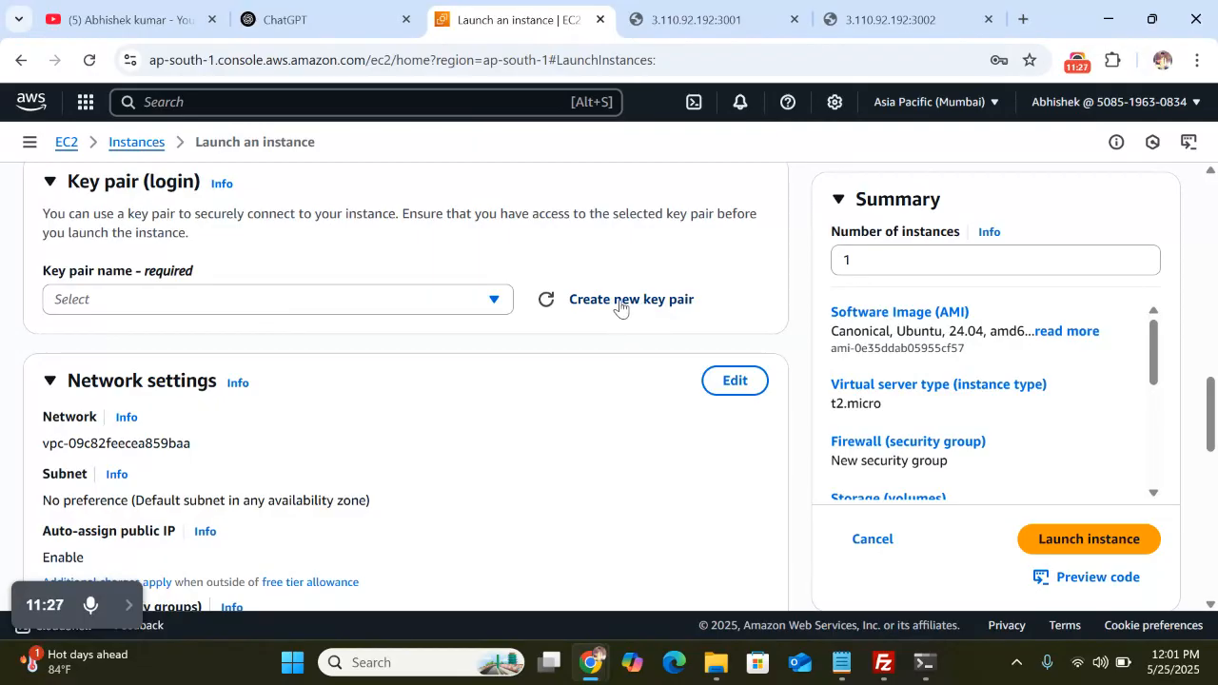
click(339, 303)
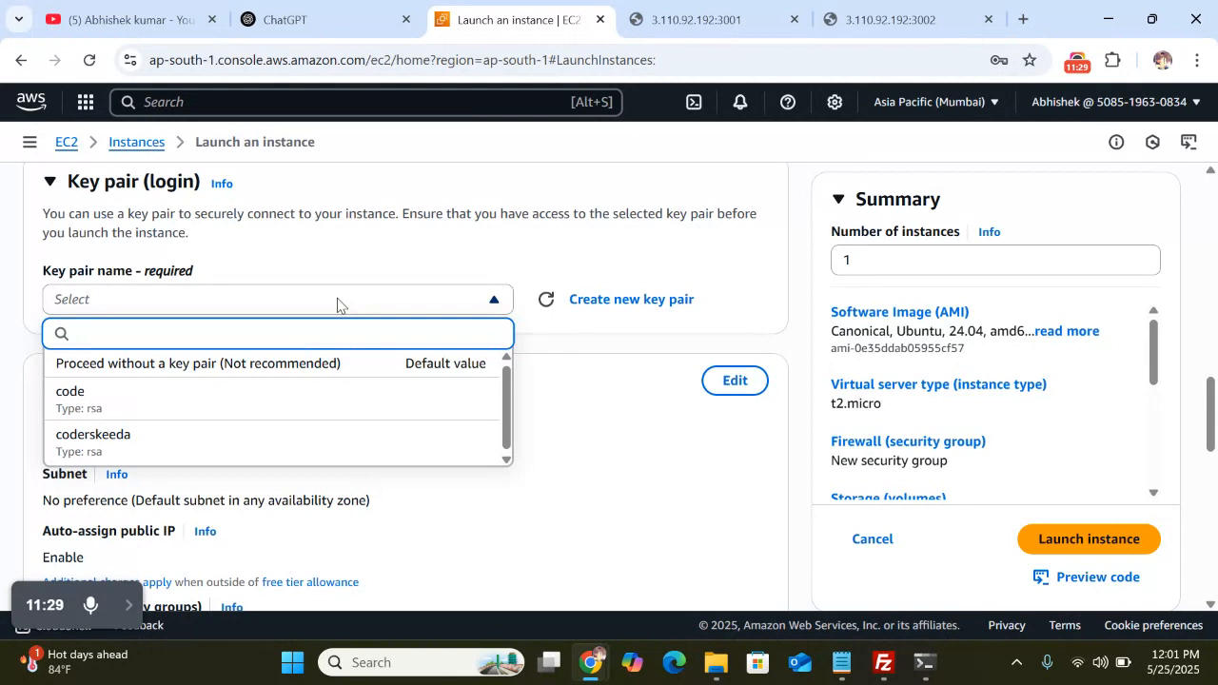
click(169, 405)
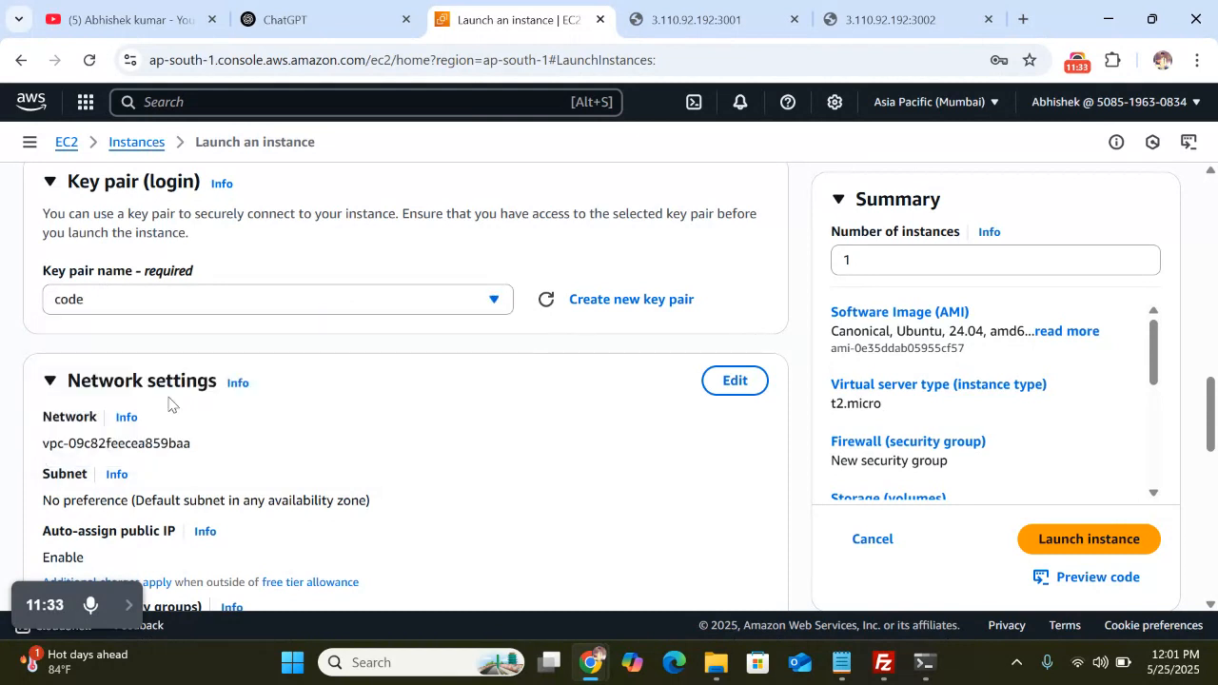
scroll(402, 390, down, 3)
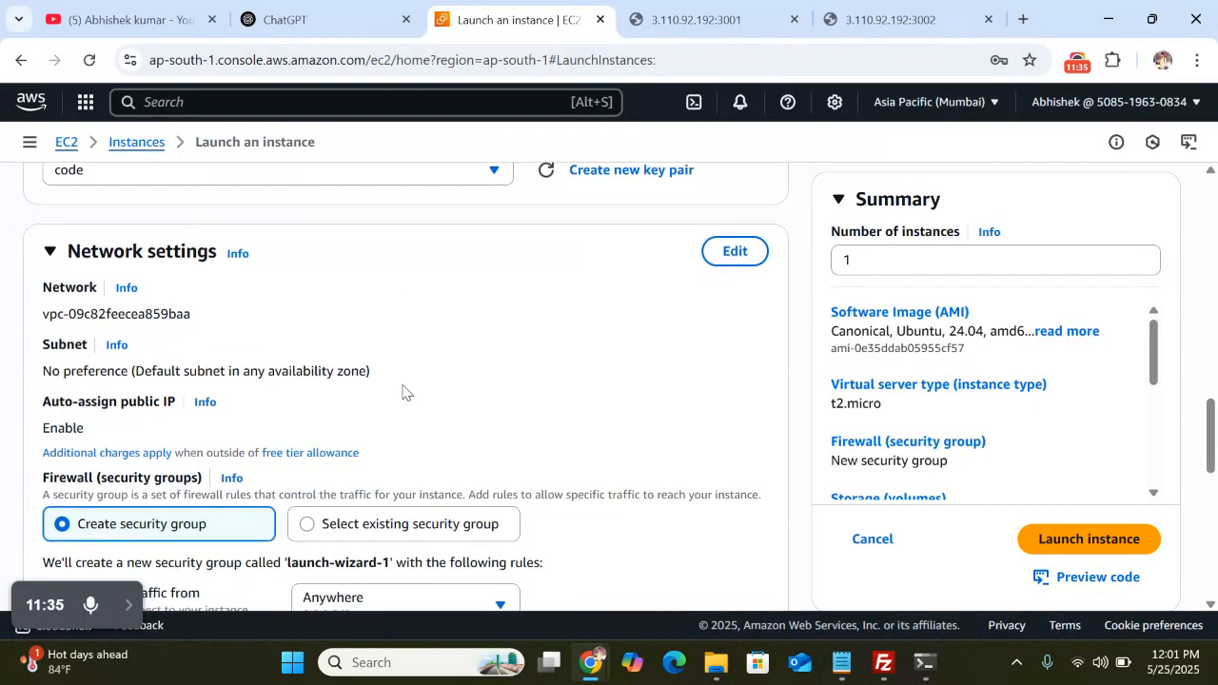
scroll(403, 390, down, 2)
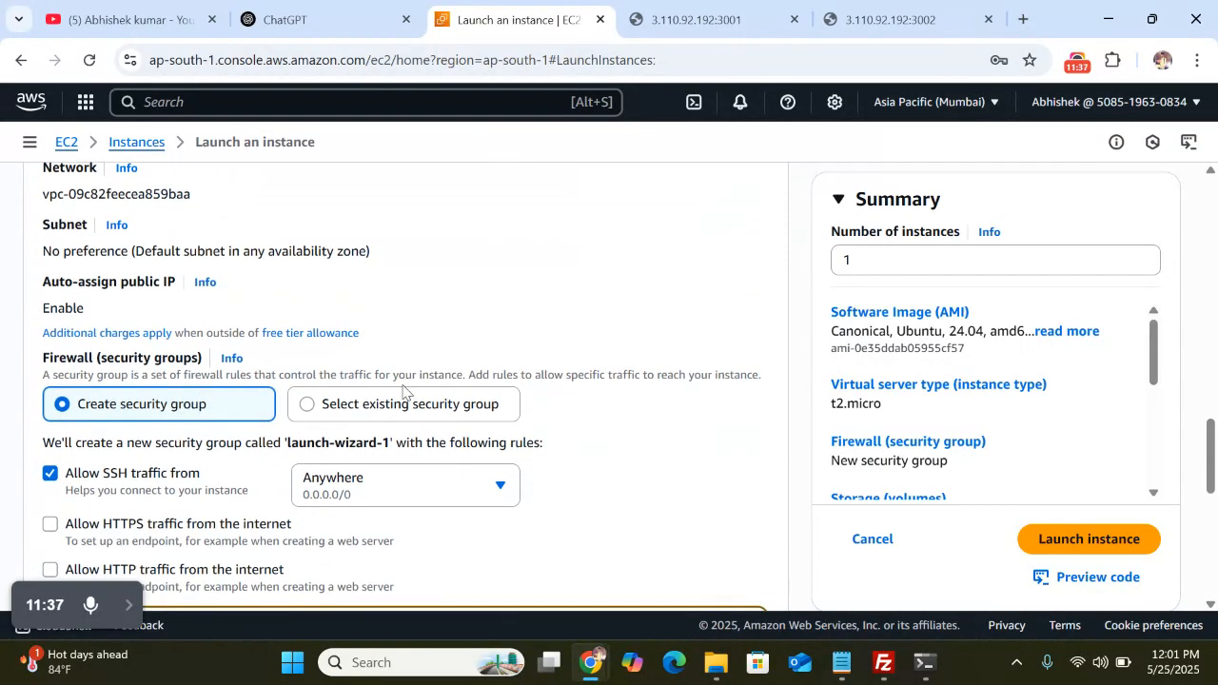
scroll(403, 390, up, 2)
scroll(329, 304, down, 3)
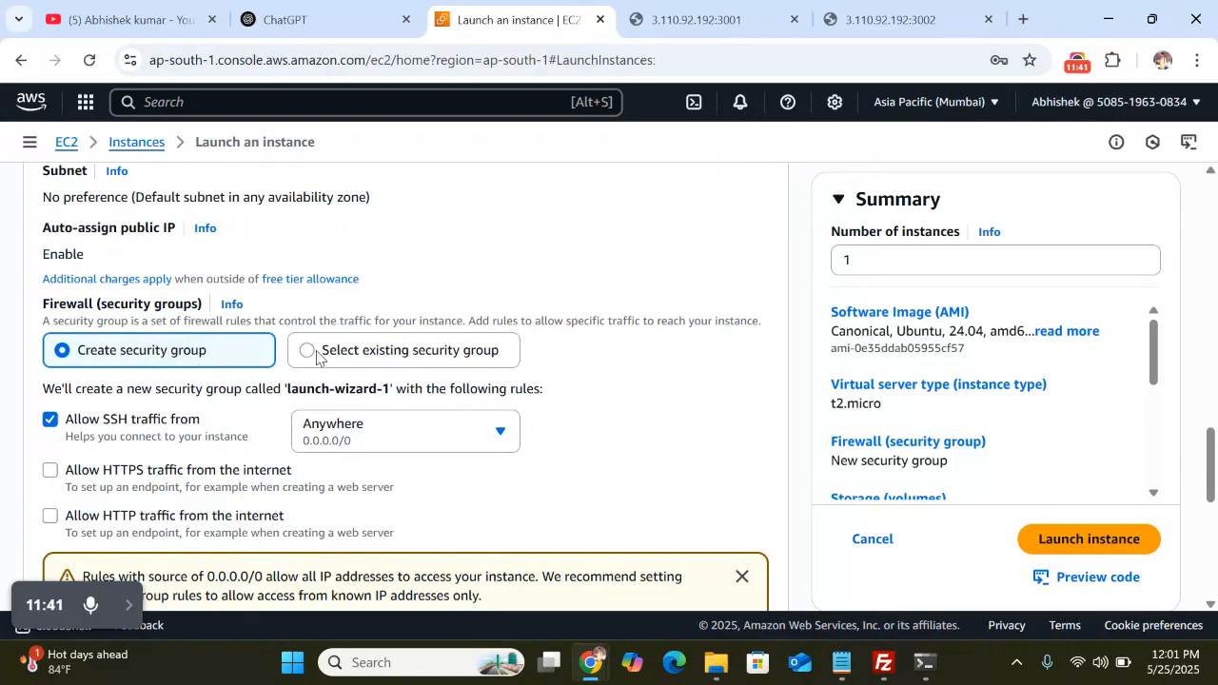
Use the existing security group test-new as the instance's firewall
click(310, 351)
scroll(380, 405, down, 1)
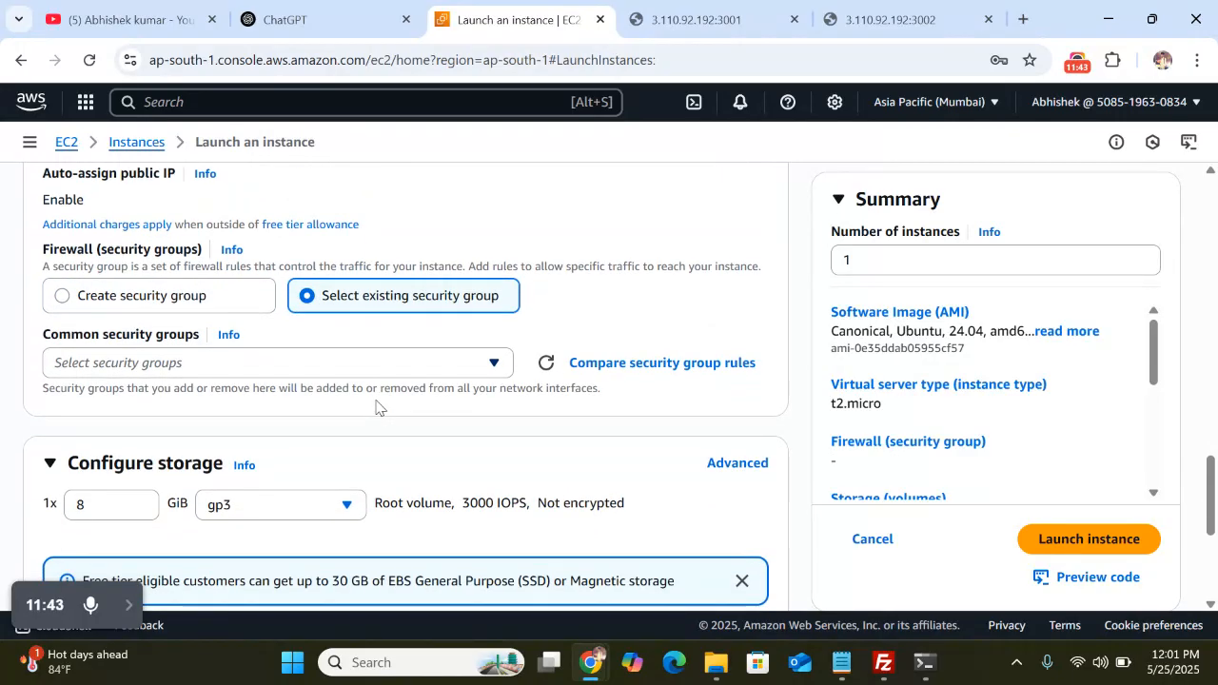
click(394, 367)
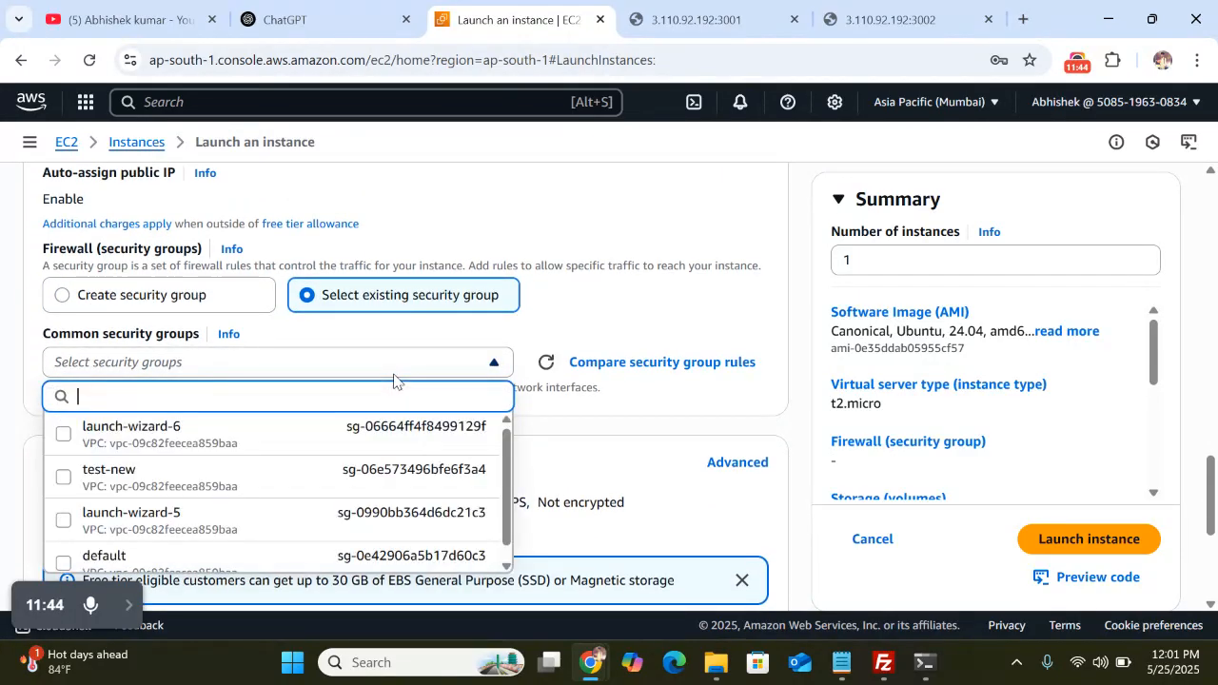
click(188, 491)
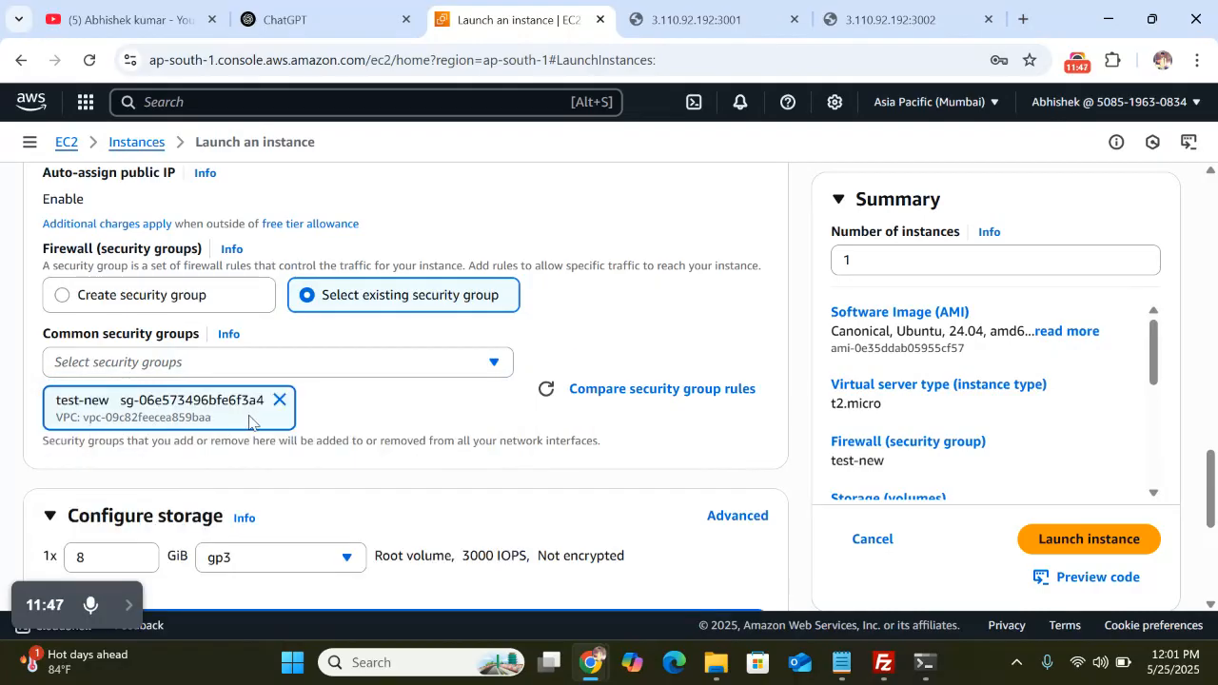
scroll(381, 404, down, 4)
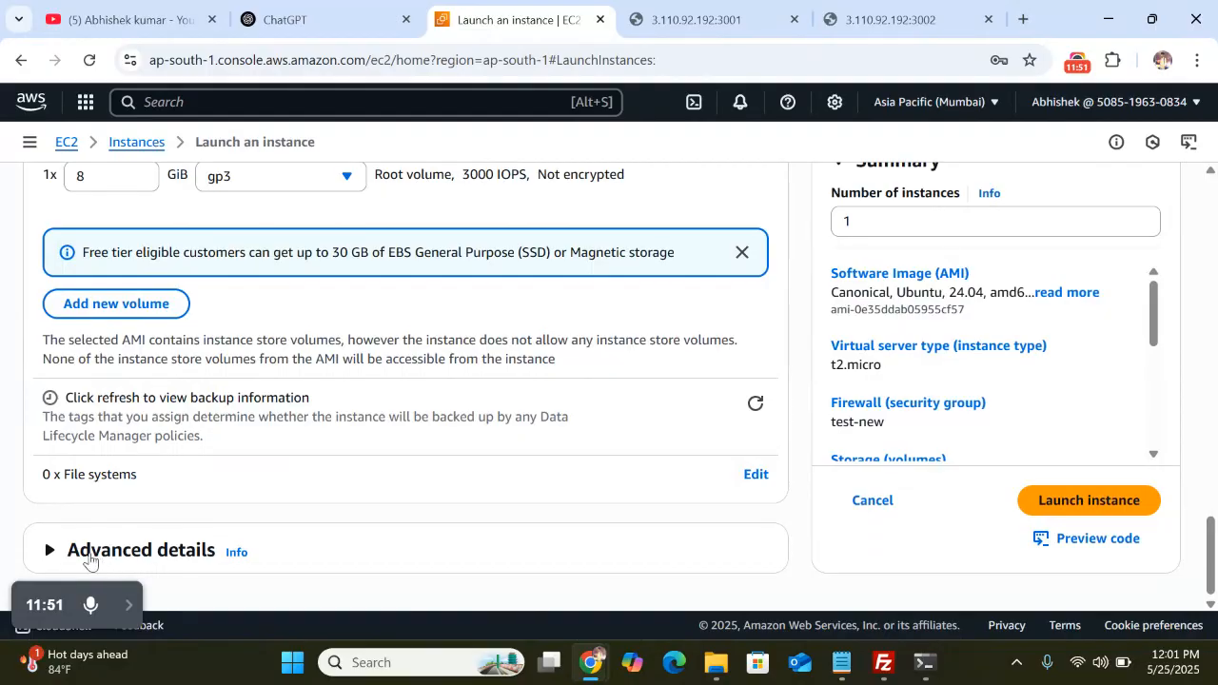
Expand Advanced details and place the cursor in the empty User data box
click(131, 607)
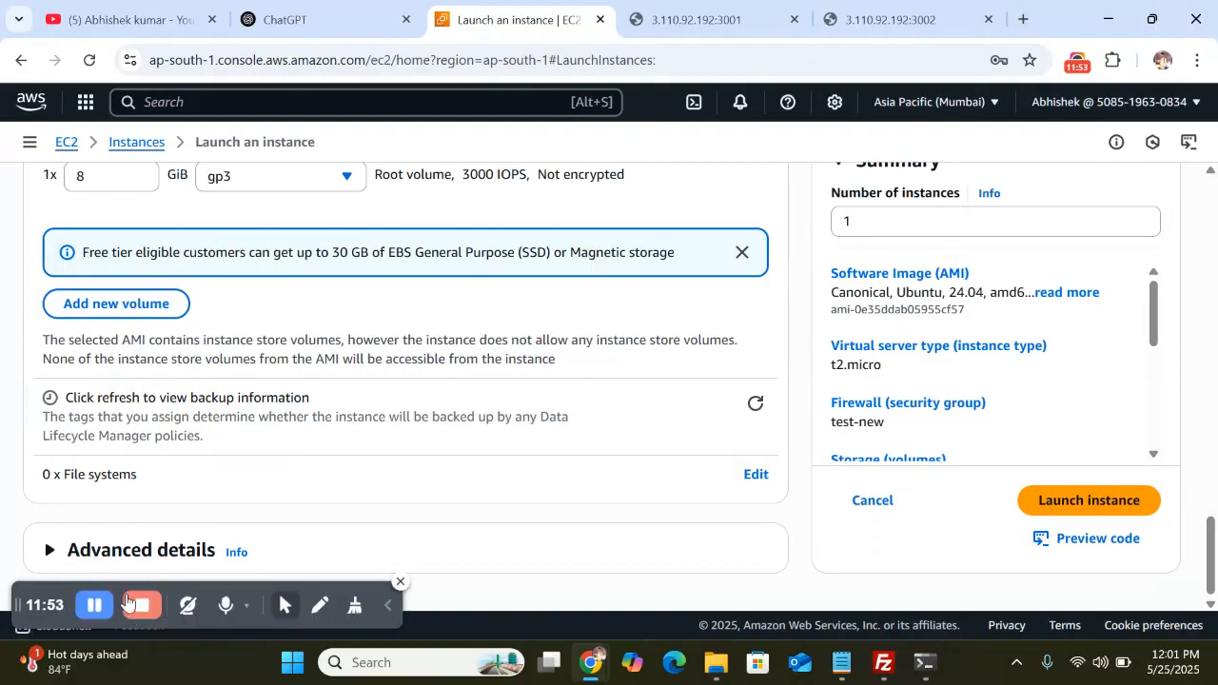
click(386, 609)
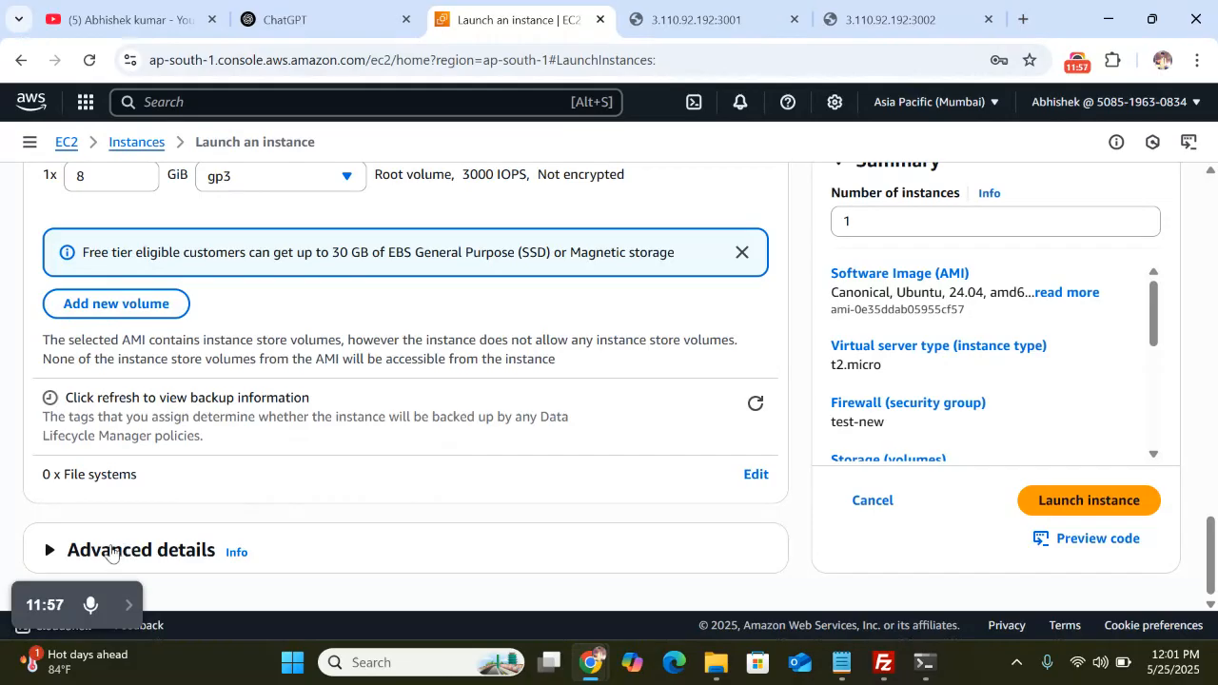
click(111, 552)
scroll(479, 435, down, 10)
scroll(478, 439, down, 15)
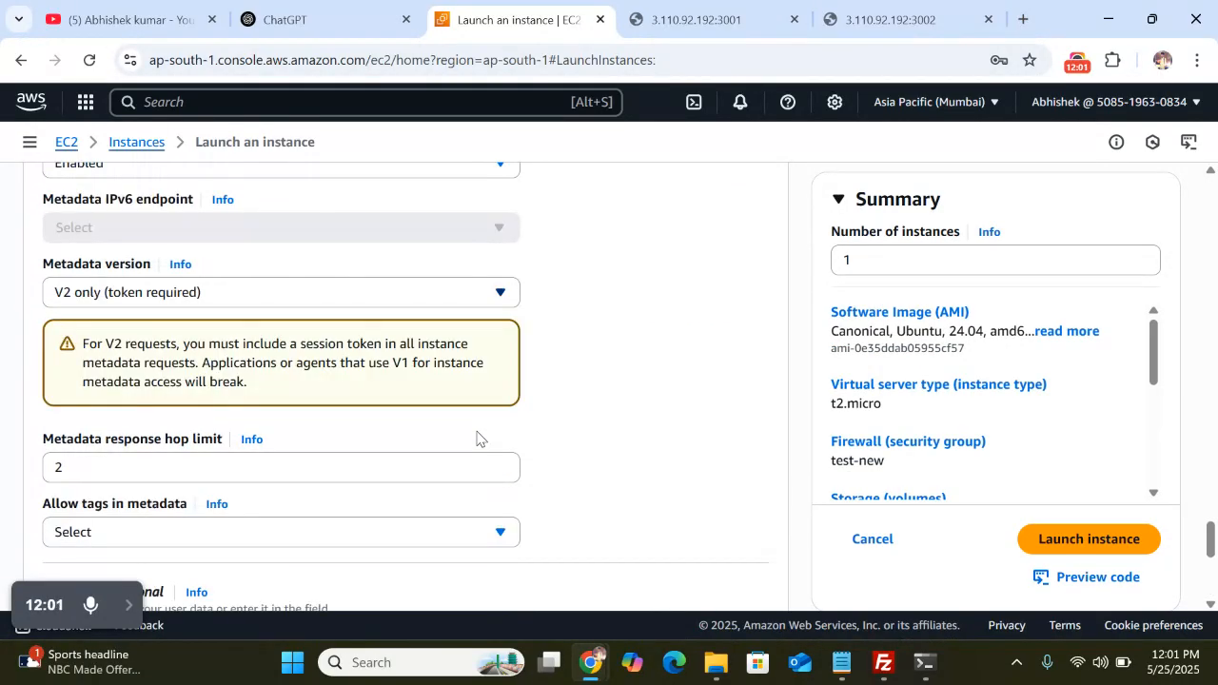
scroll(477, 435, down, 5)
click(225, 264)
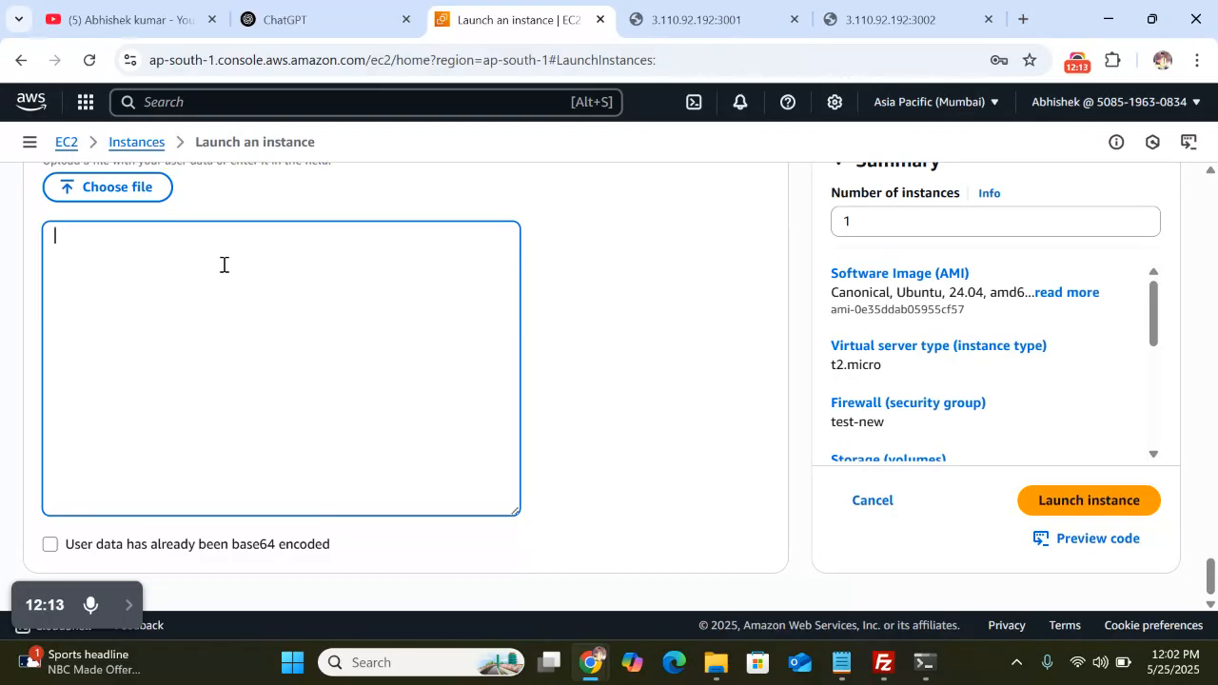
scroll(224, 264, up, 1)
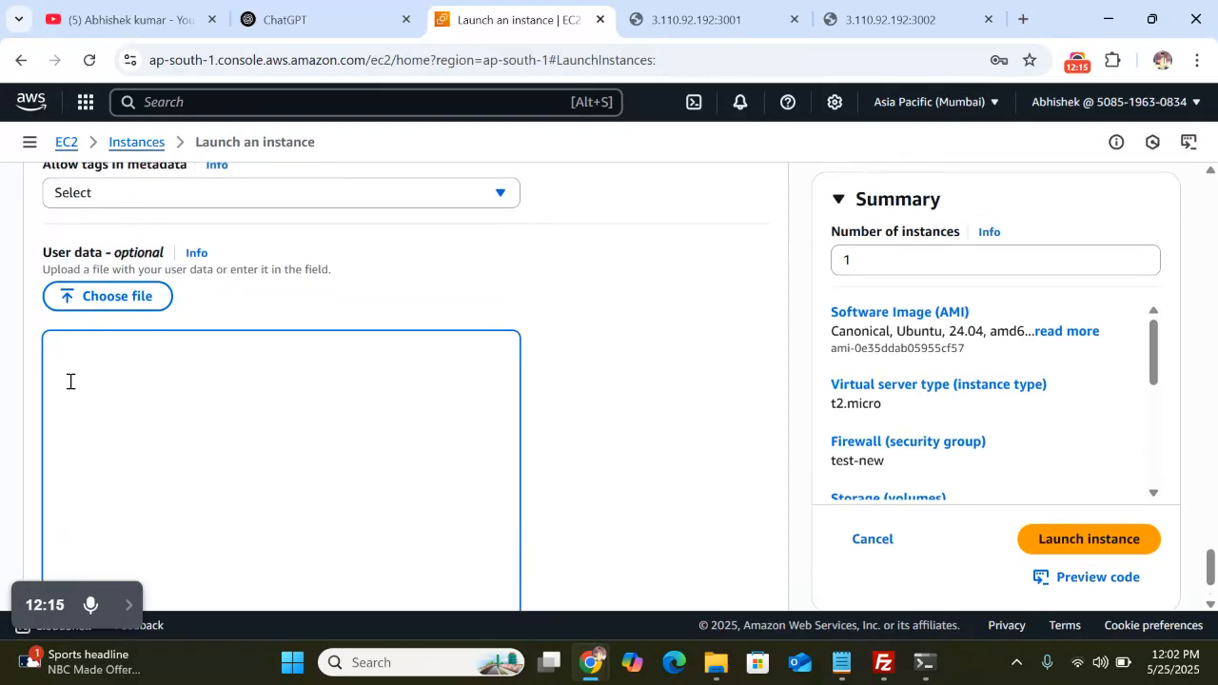
Enter user data: #!/bin/bash, sudo apt update -y, sudo apt install apache2 -y, sudo systemctl restart apache2
scroll(110, 365, down, 1)
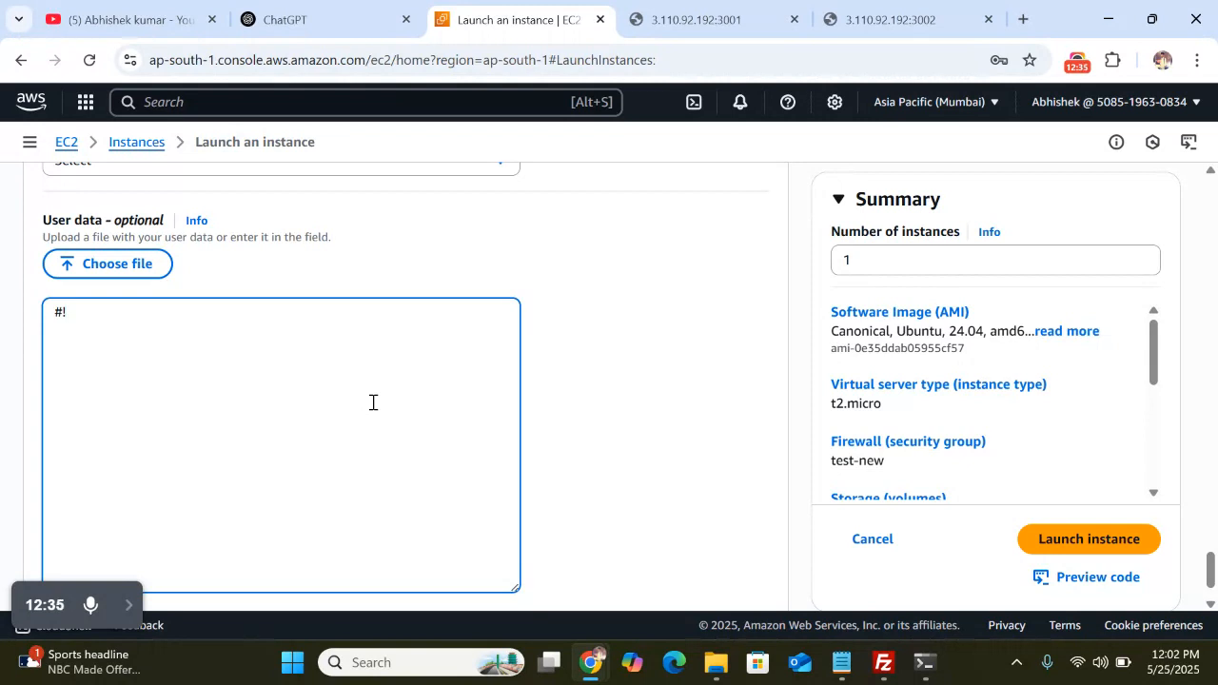
text(bin/bash)
key(Return)
text(sudo ap)
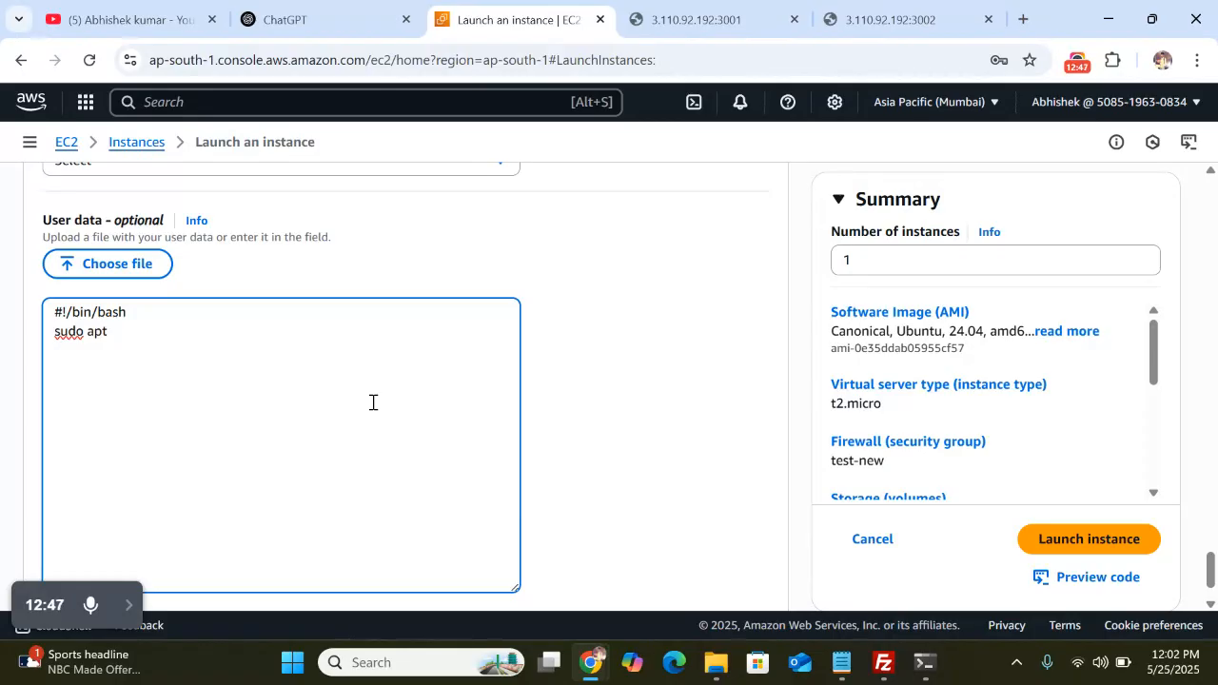
text(t update -y)
key(Return)
text(sudo )
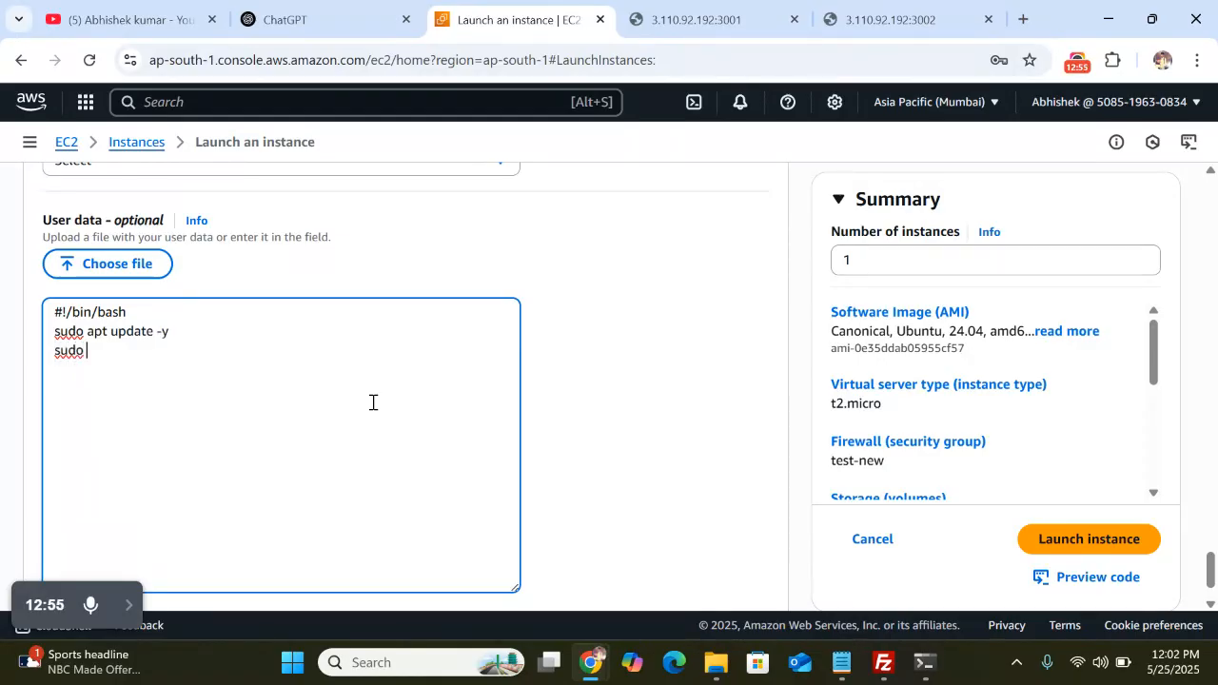
text(apt install apache2 -y )
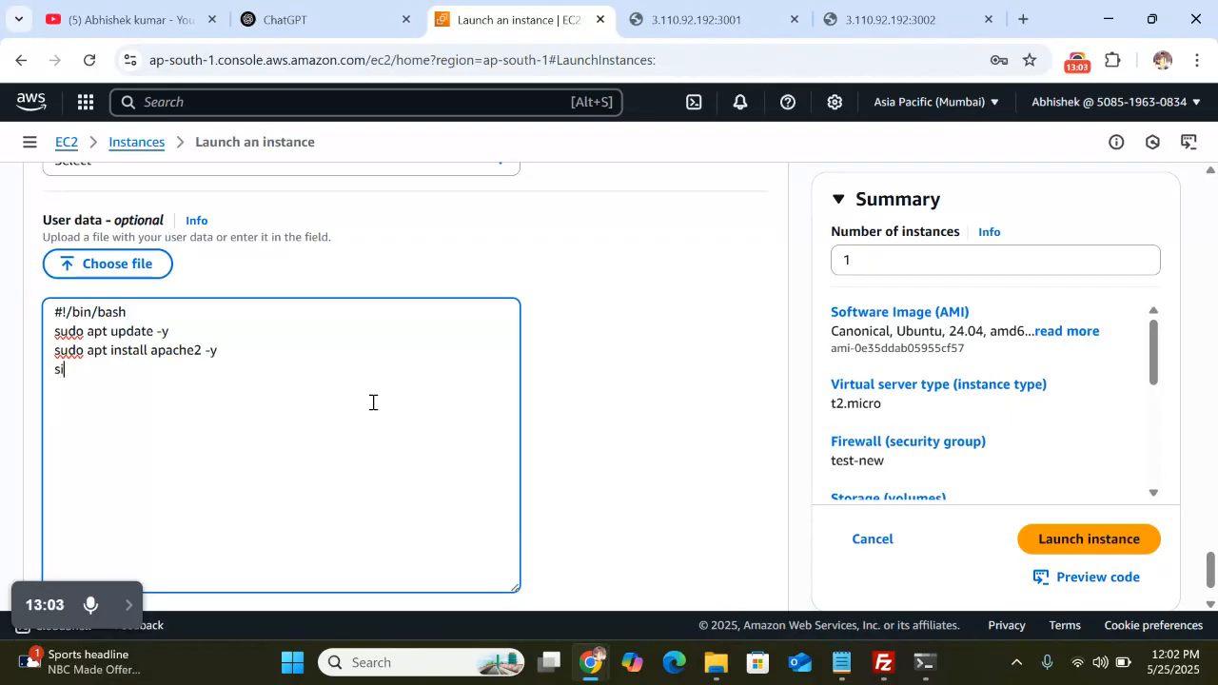
text(sudo)
text(udo s)
text(ys)
text(temct)
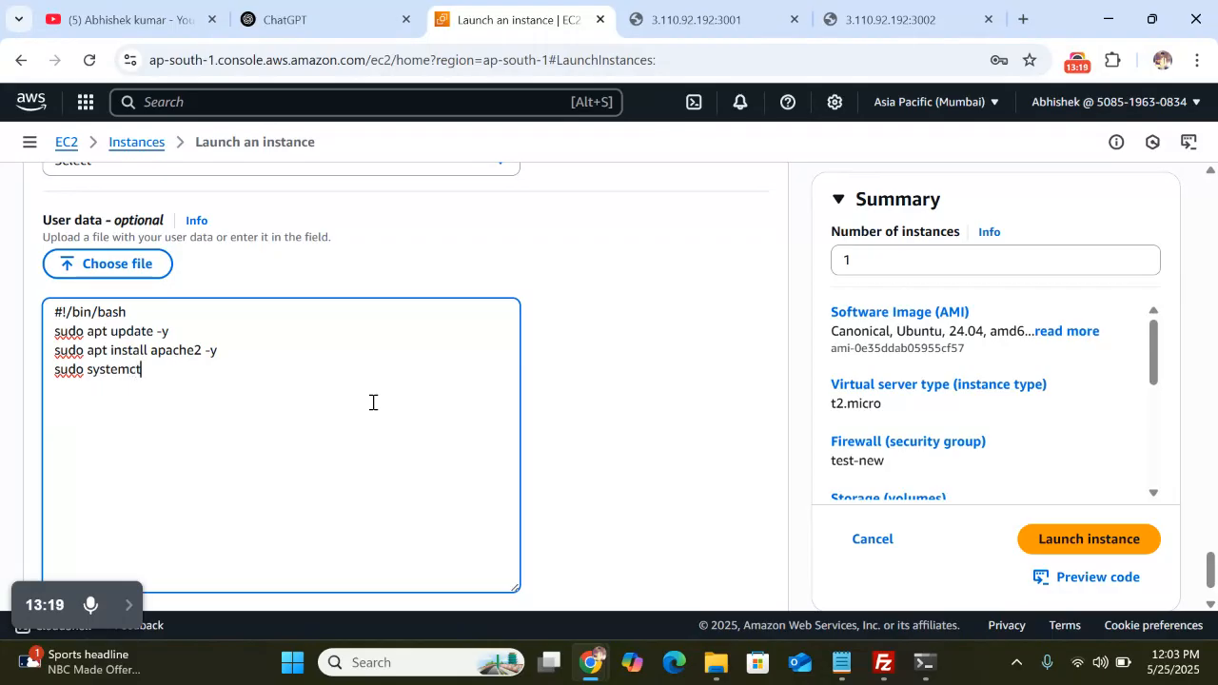
text(l resta)
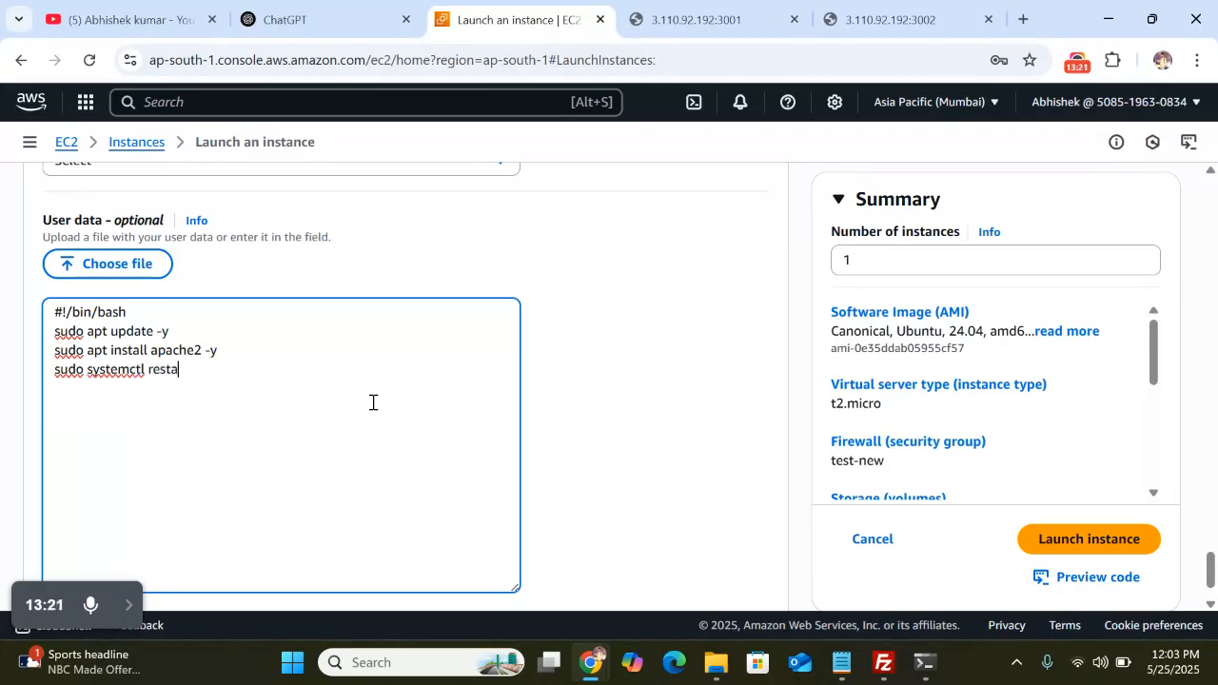
text(rt apache2)
key(Return)
Add 'sudo systemctl enable apache2' before the restart line and launch the instance
text(sudo systemctl)
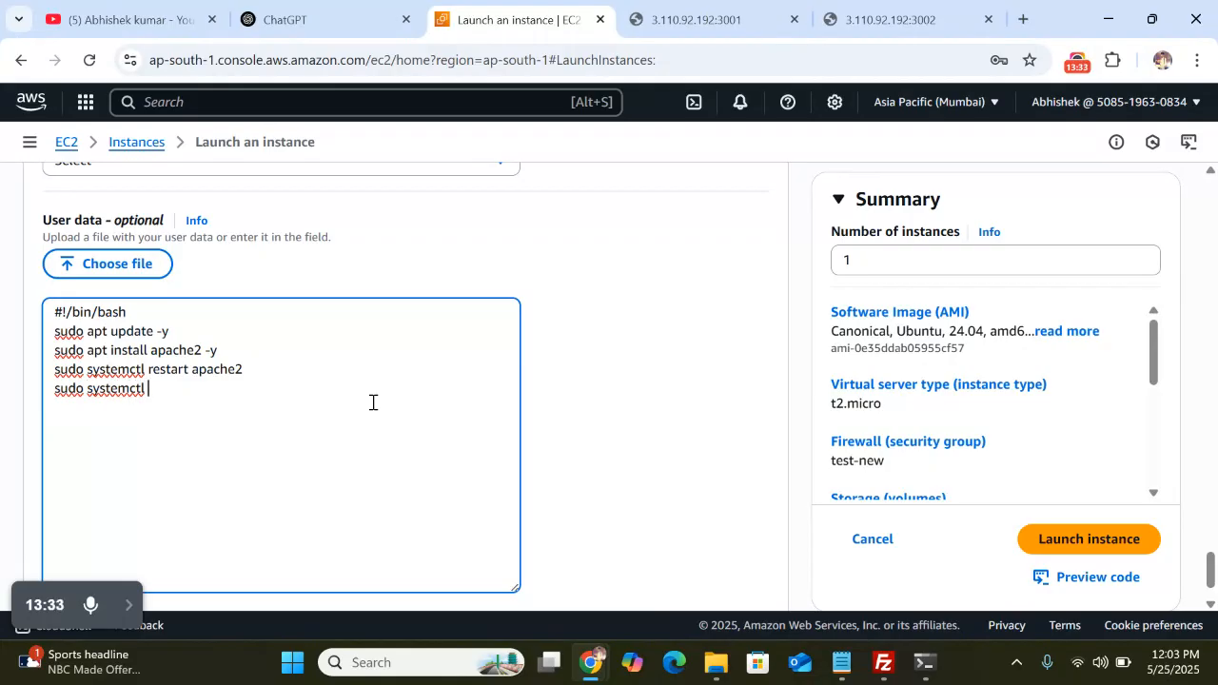
key(BackSpace)
key(BackSpace)
key(BackSpace)
key(BackSpace)
key(BackSpace)
key(BackSpace)
key(BackSpace)
key(BackSpace)
key(BackSpace)
key(BackSpace)
key(BackSpace)
key(BackSpace)
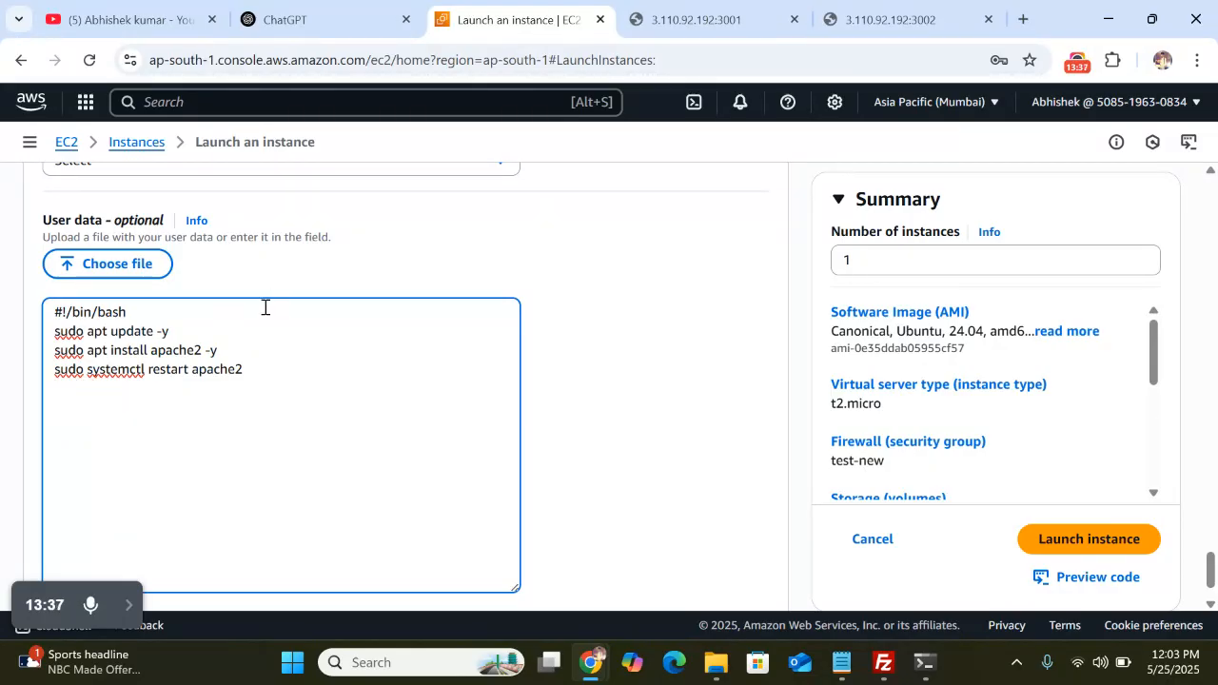
key(Return)
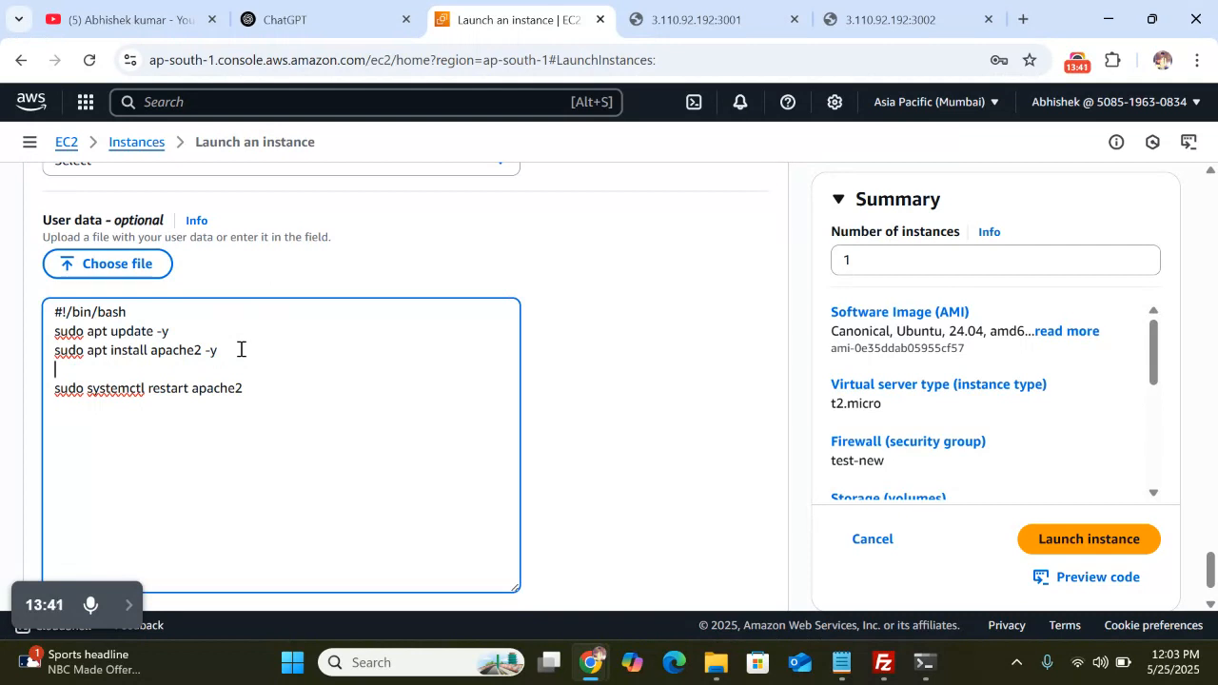
text(sudo system)
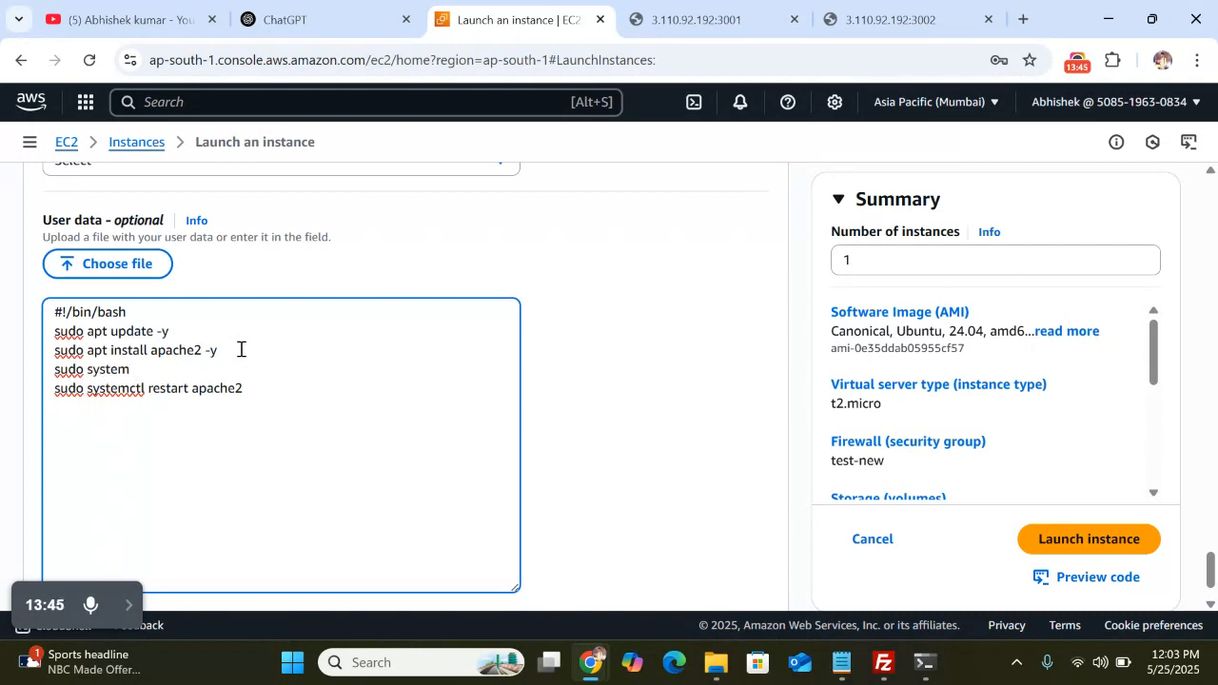
text(ctl ena)
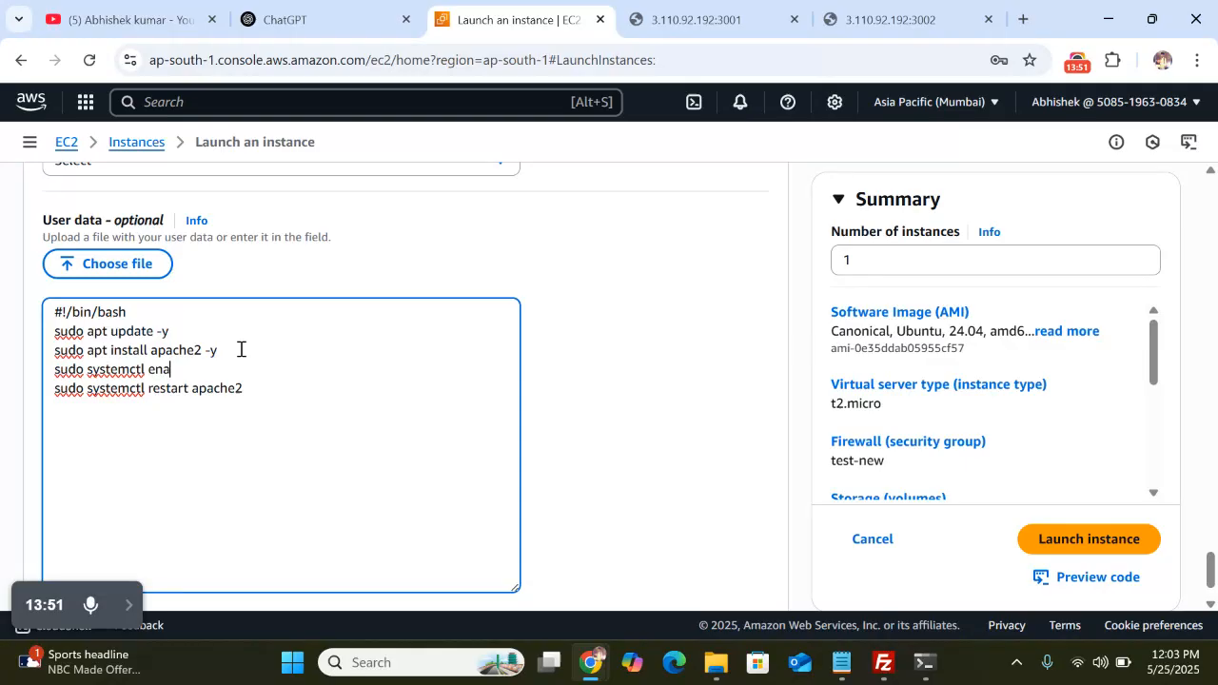
text(ble apache2)
scroll(443, 477, down, 1)
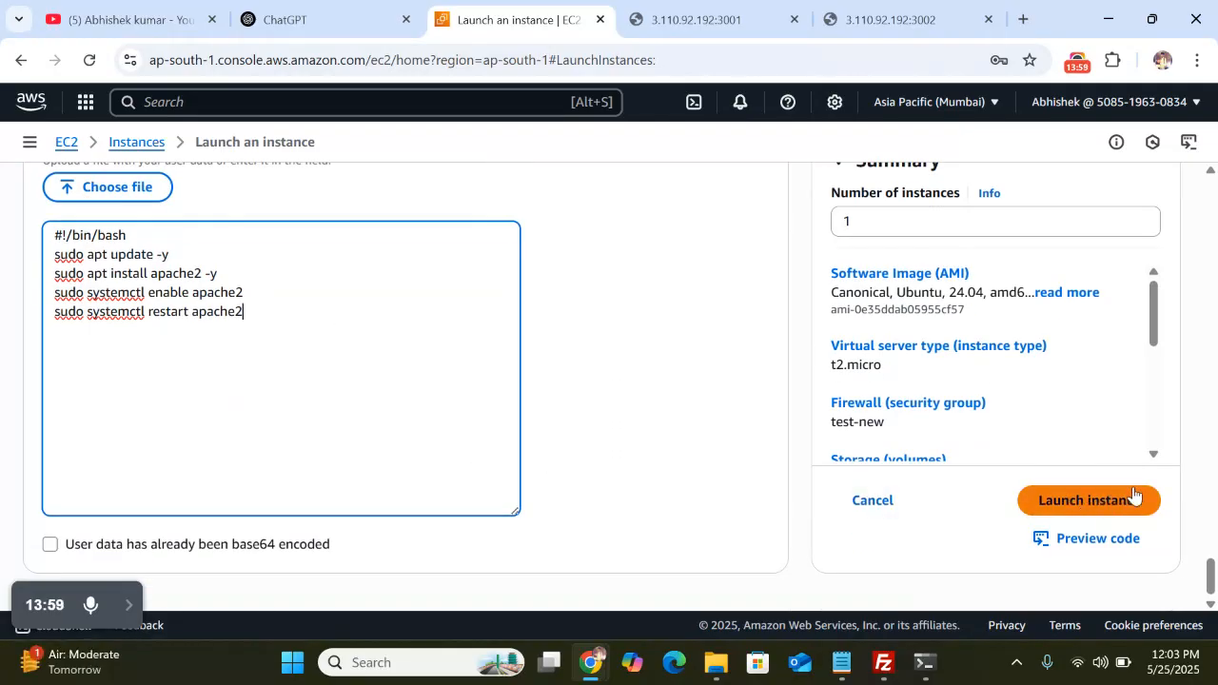
click(1093, 502)
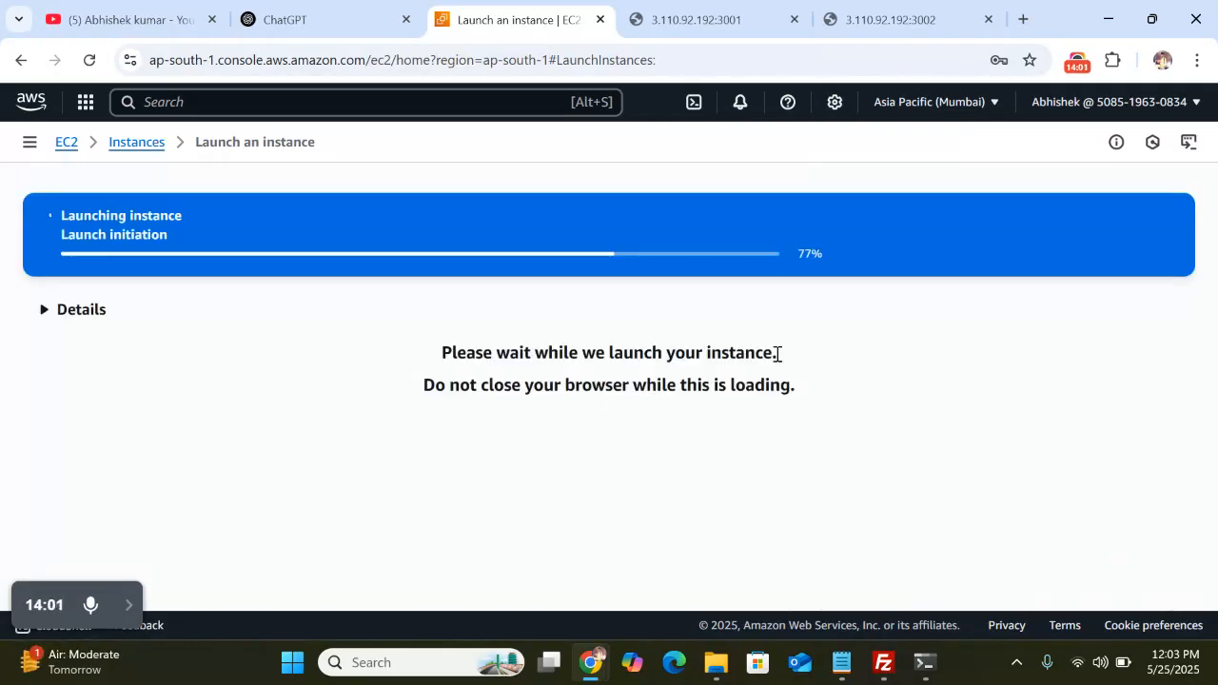
Show all instances and refresh the list to see test-new running beside test
scroll(466, 340, down, 1)
scroll(465, 340, up, 1)
scroll(466, 339, down, 3)
scroll(869, 367, down, 1)
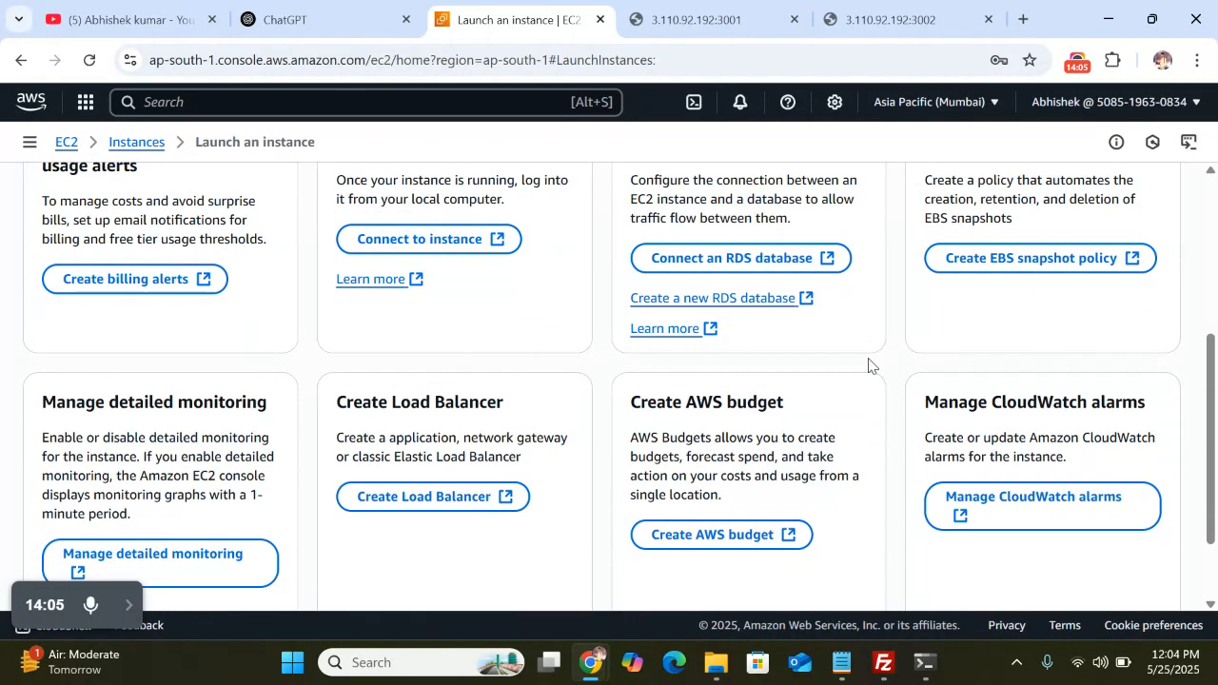
click(1071, 562)
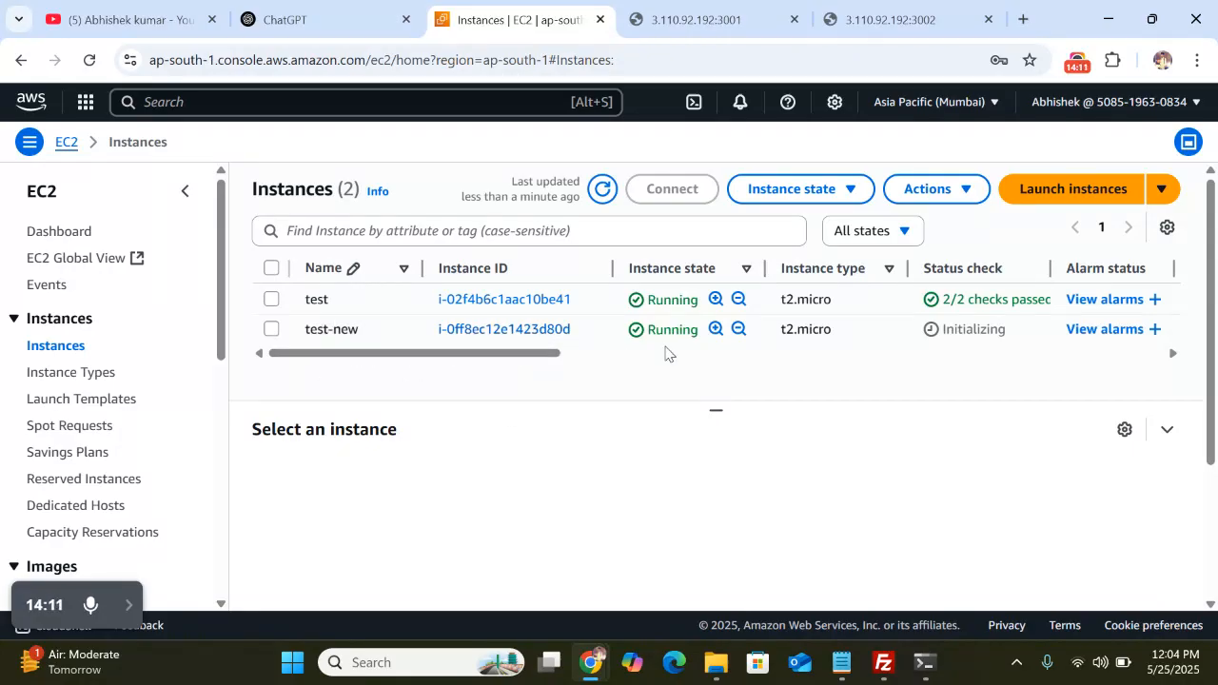
scroll(720, 351, right, 2)
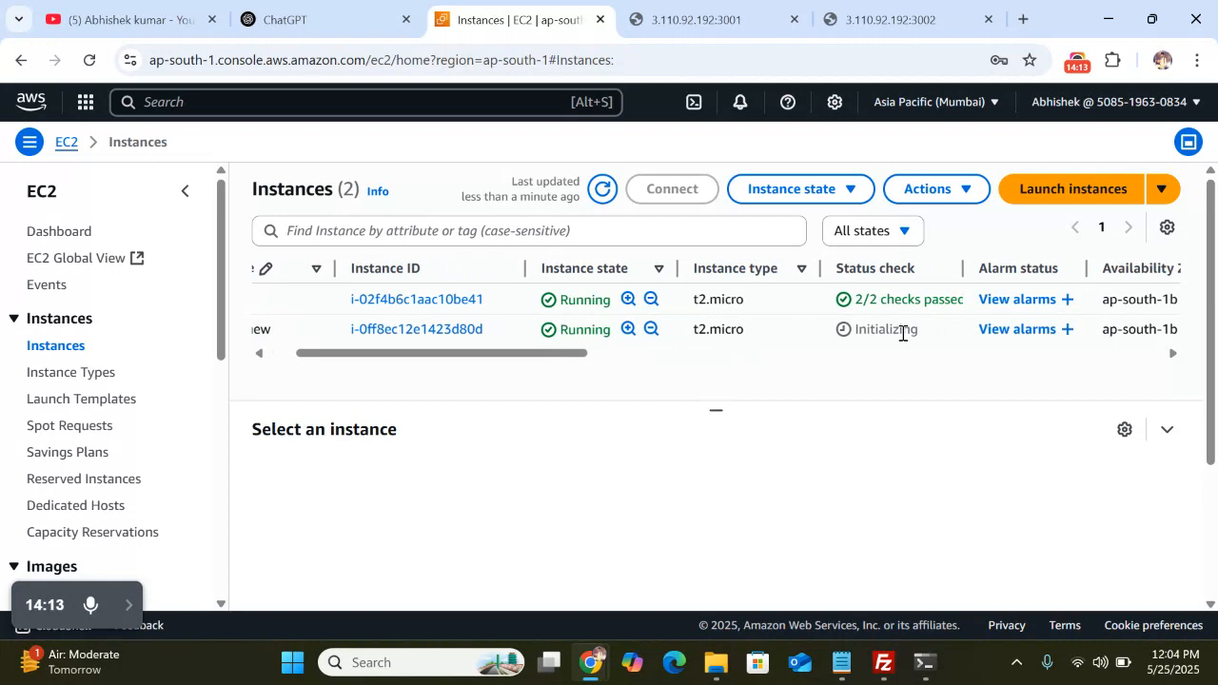
scroll(902, 333, right, 1)
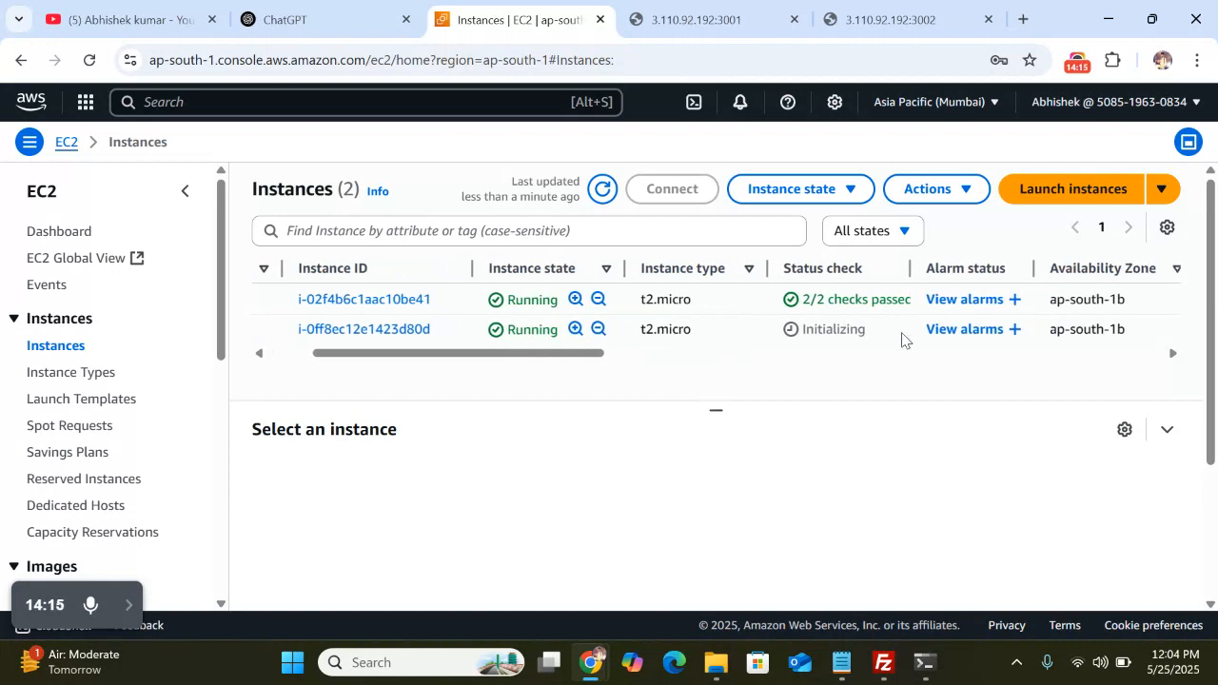
scroll(902, 341, left, 3)
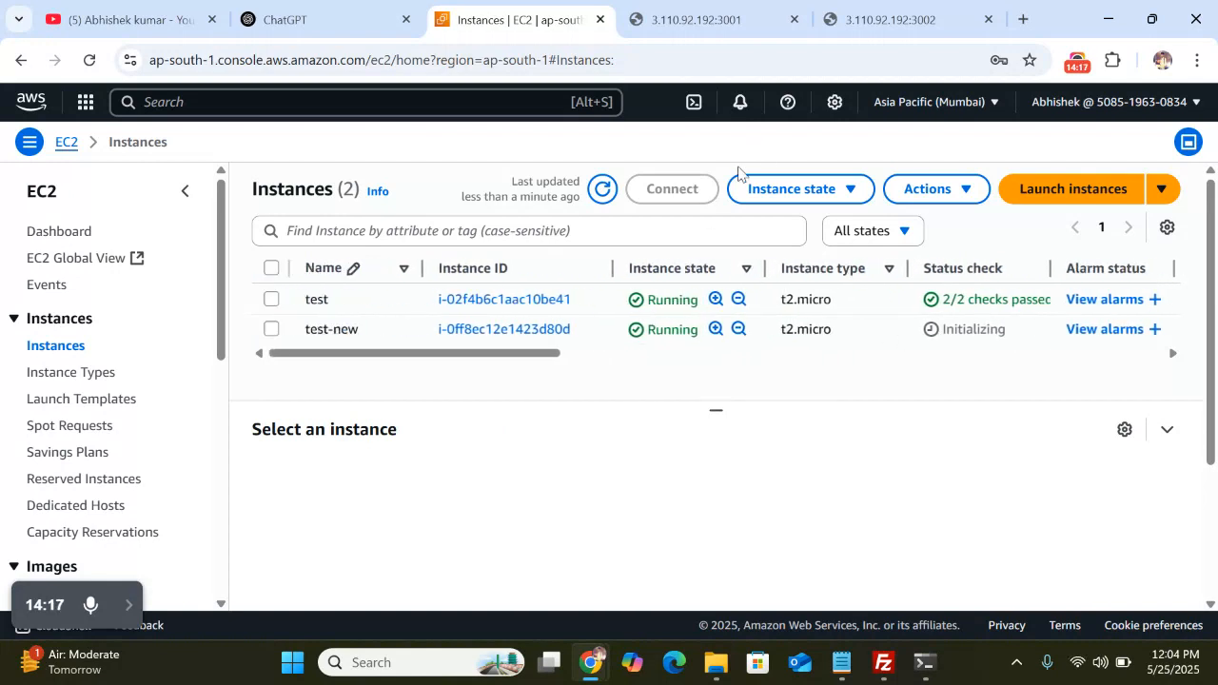
click(604, 190)
click(604, 190)
scroll(817, 353, right, 2)
scroll(817, 353, right, 1)
scroll(817, 353, left, 4)
Close the 3.110.92.192:3001 and :3002 tabs and refresh the instance status checks repeatedly
click(794, 21)
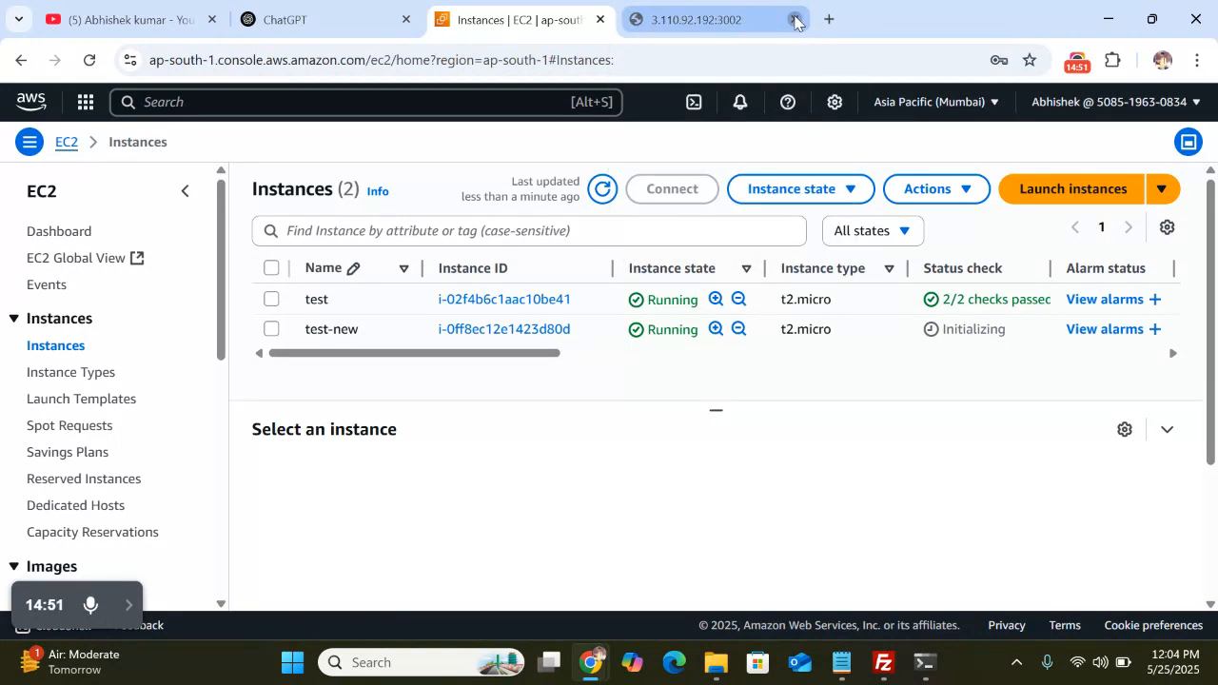
click(795, 21)
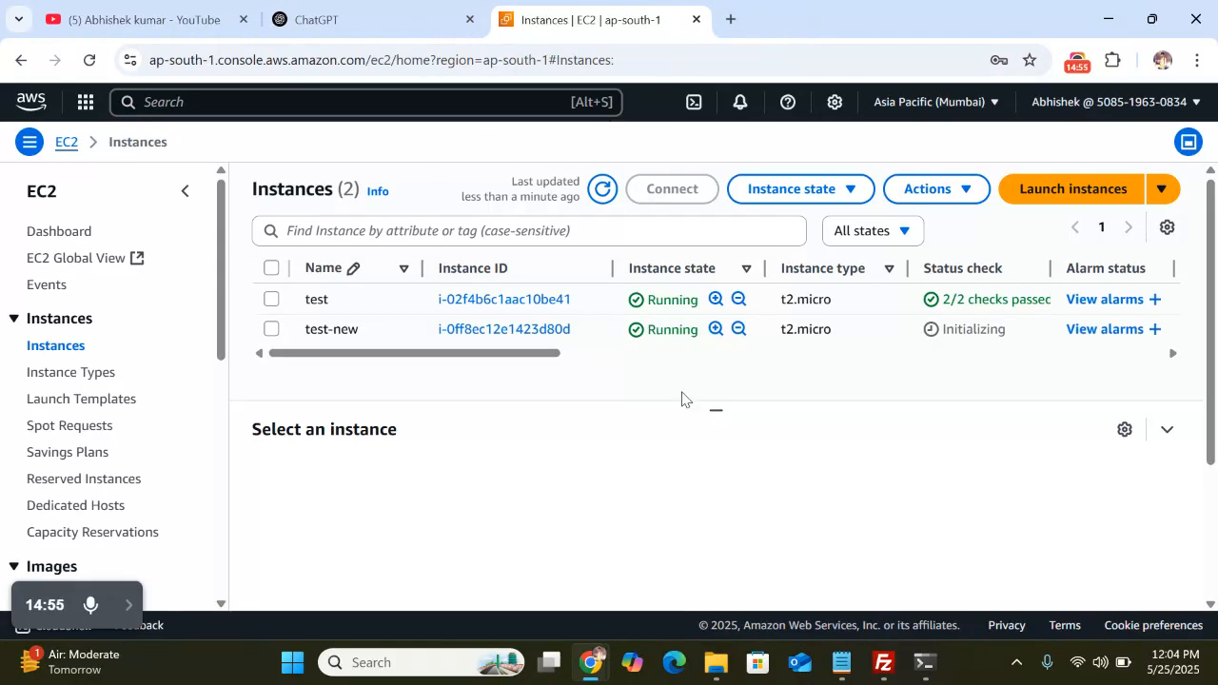
click(601, 194)
click(603, 196)
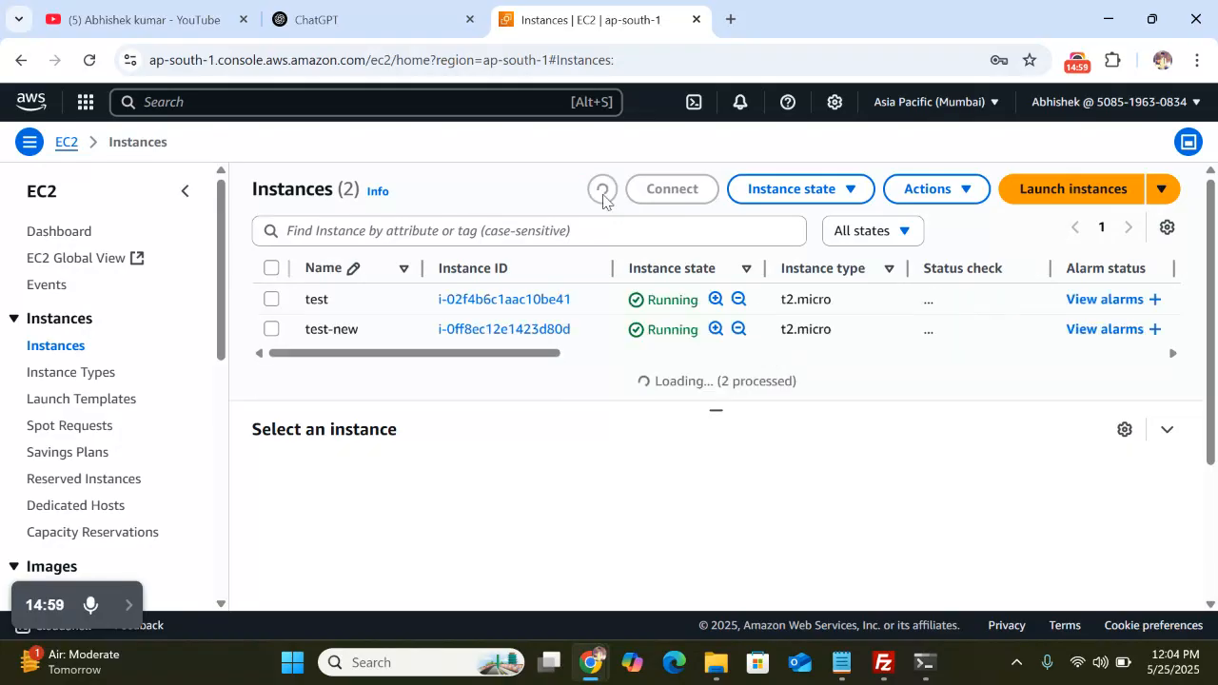
click(603, 196)
click(603, 196)
click(603, 197)
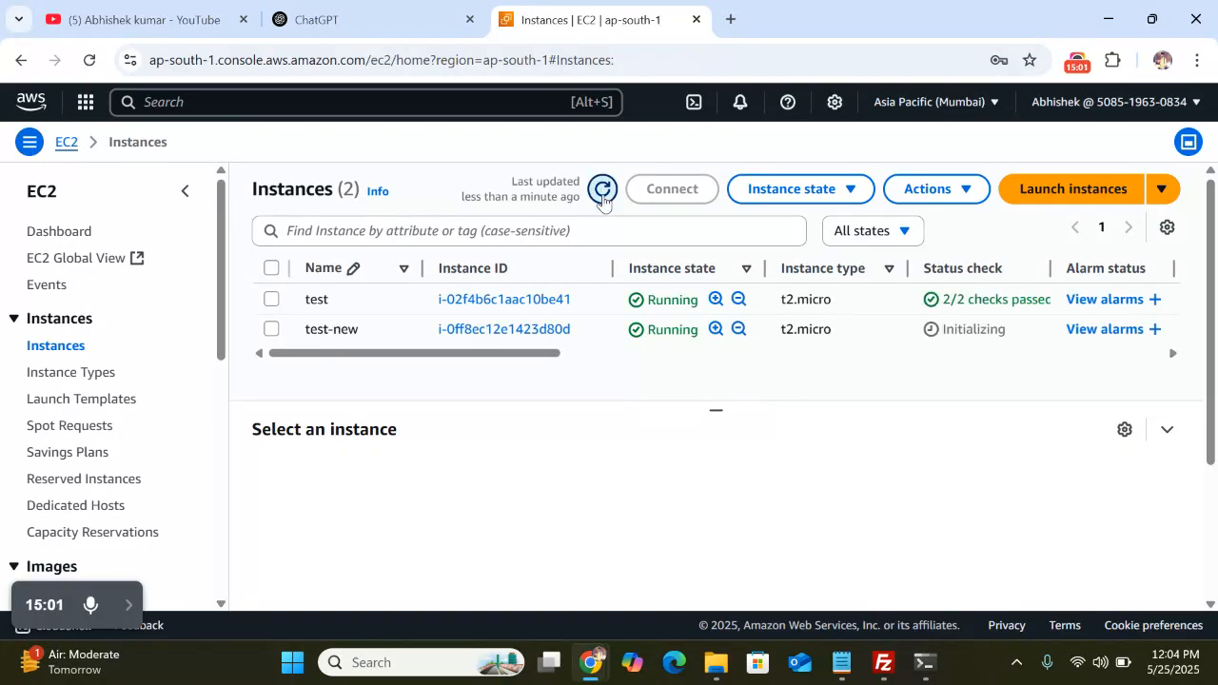
Copy test-new's public IPv4 15.206.179.169, load it in a new tab, then return to the instances
click(504, 330)
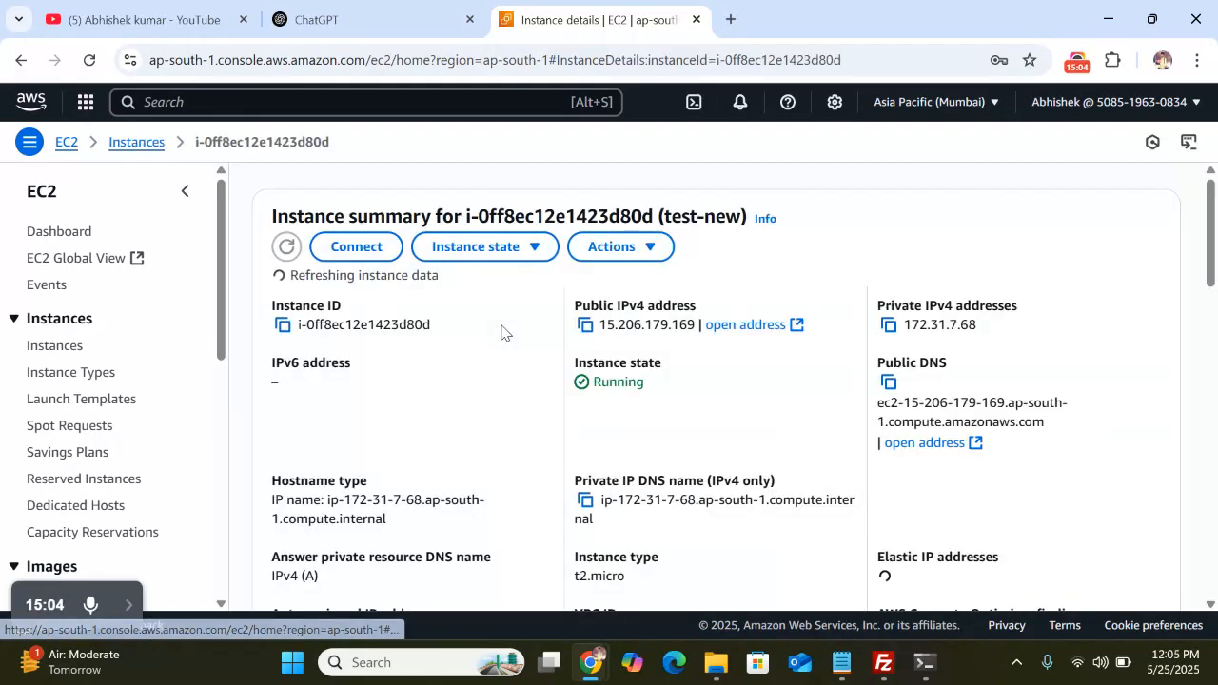
click(586, 327)
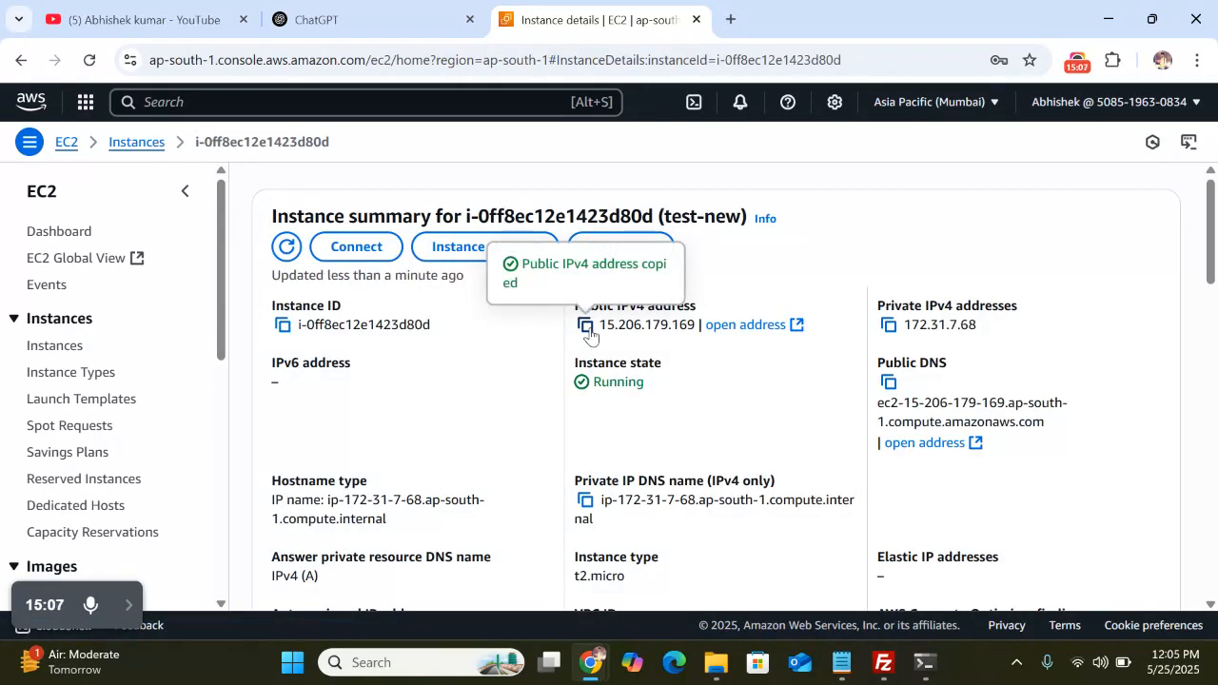
click(730, 20)
key(ctrl+v)
key(Return)
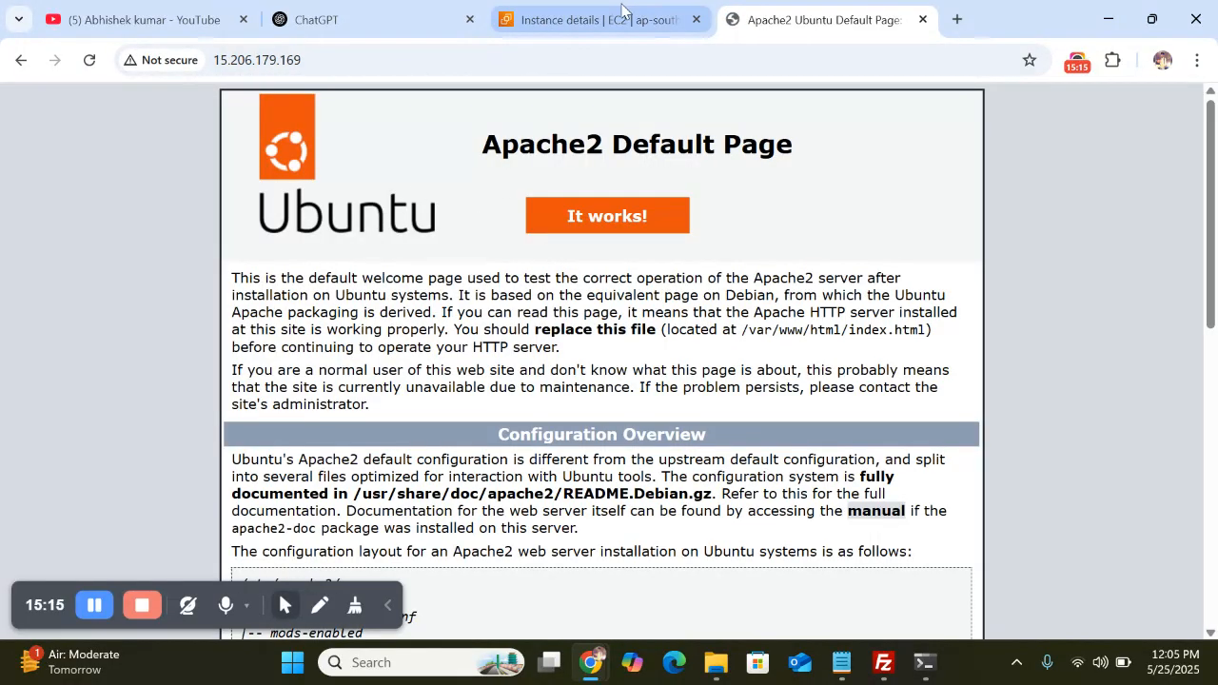
click(571, 9)
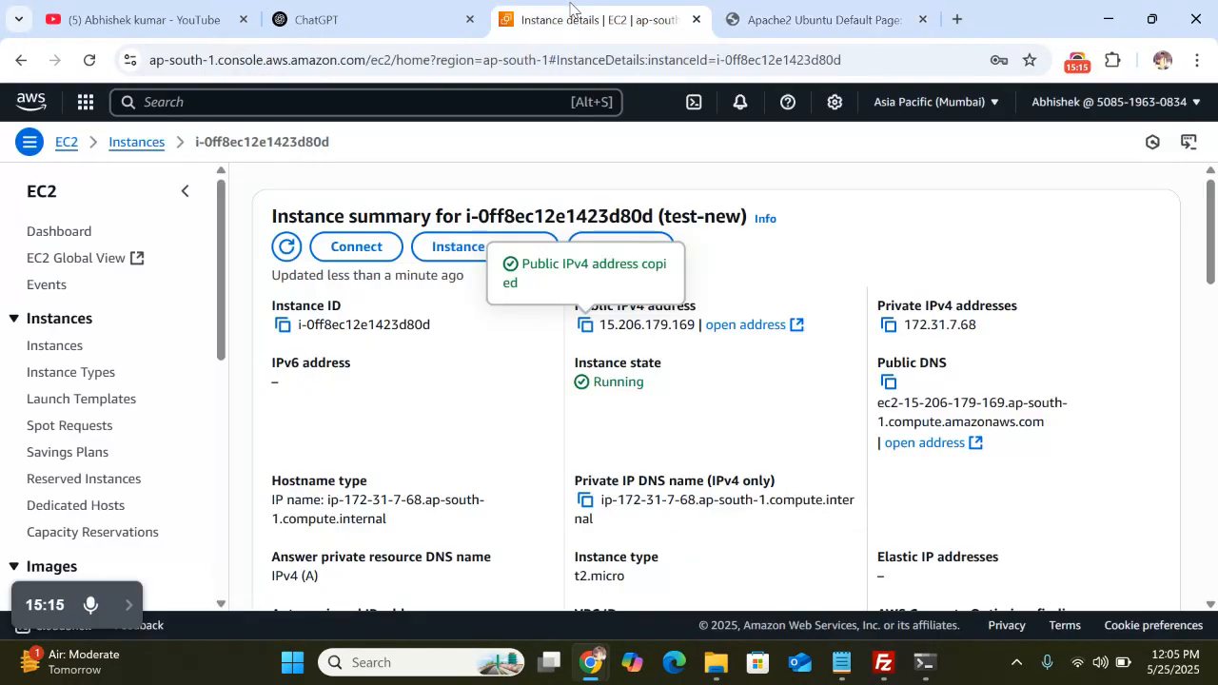
click(120, 144)
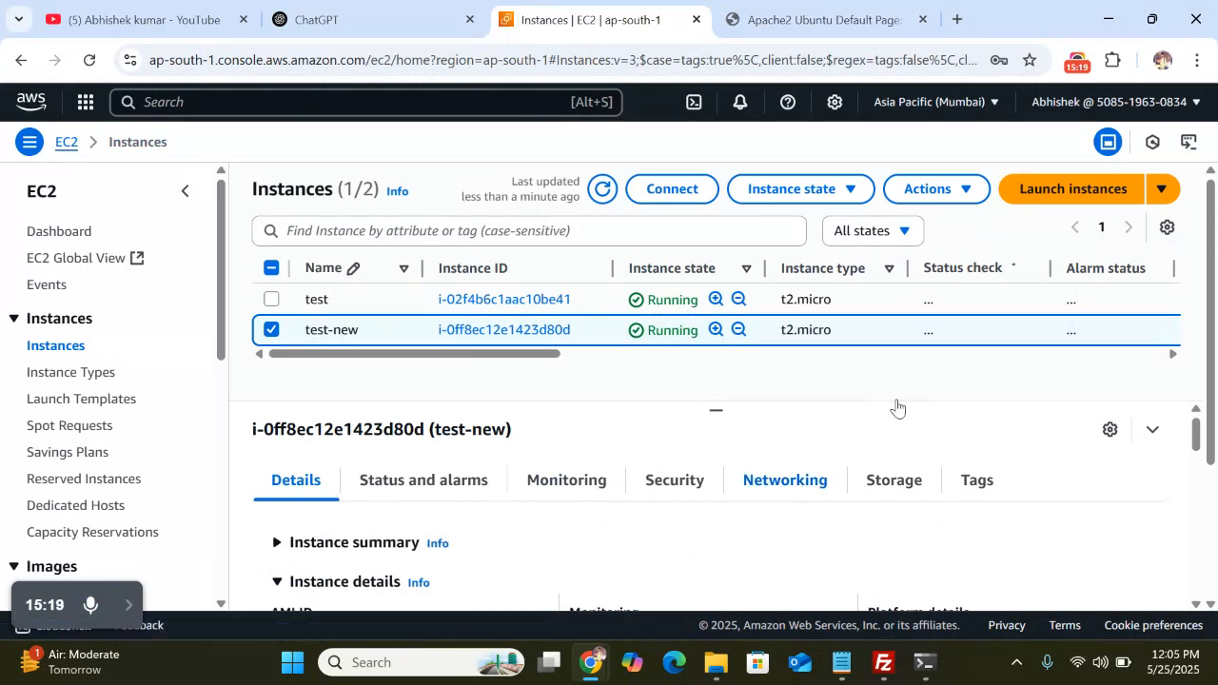
Refresh the Instances list and reload the whole EC2 console page
scroll(865, 330, left, 2)
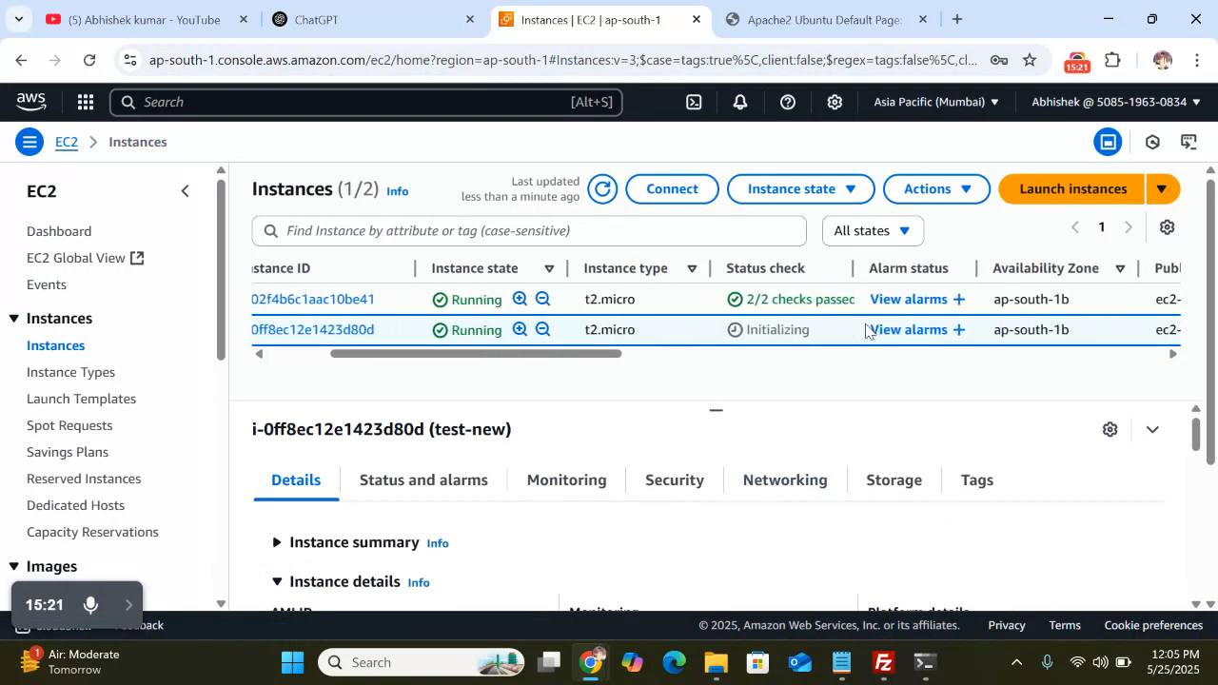
click(601, 190)
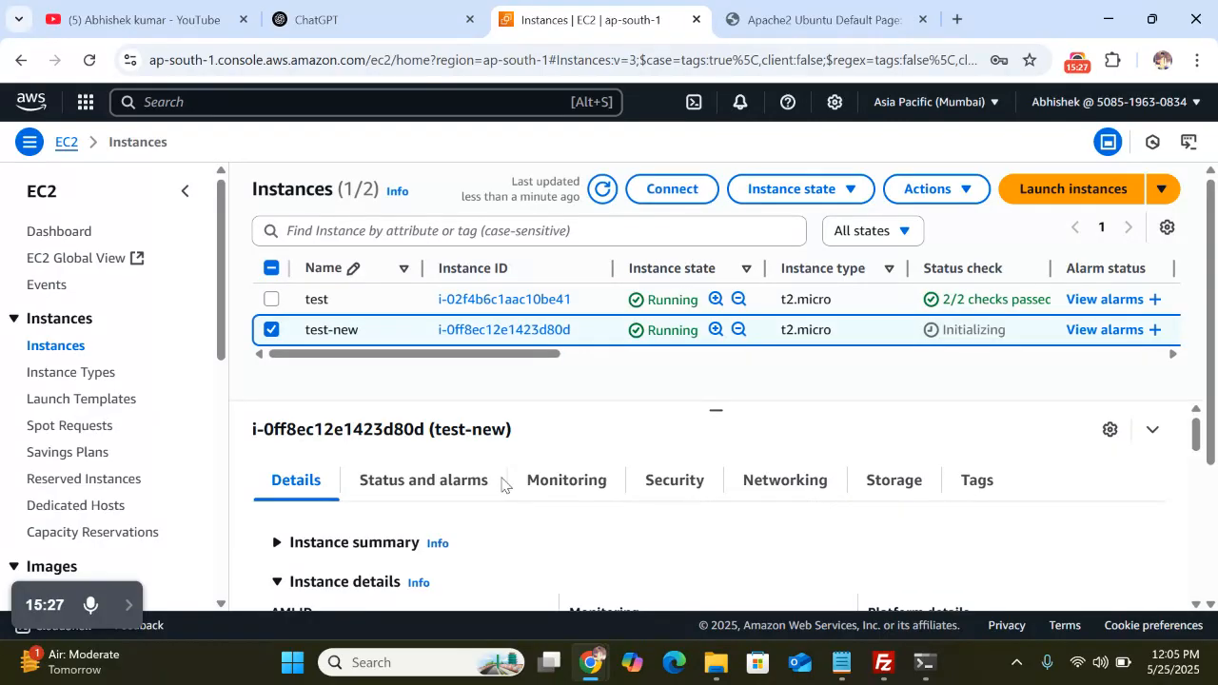
key(F5)
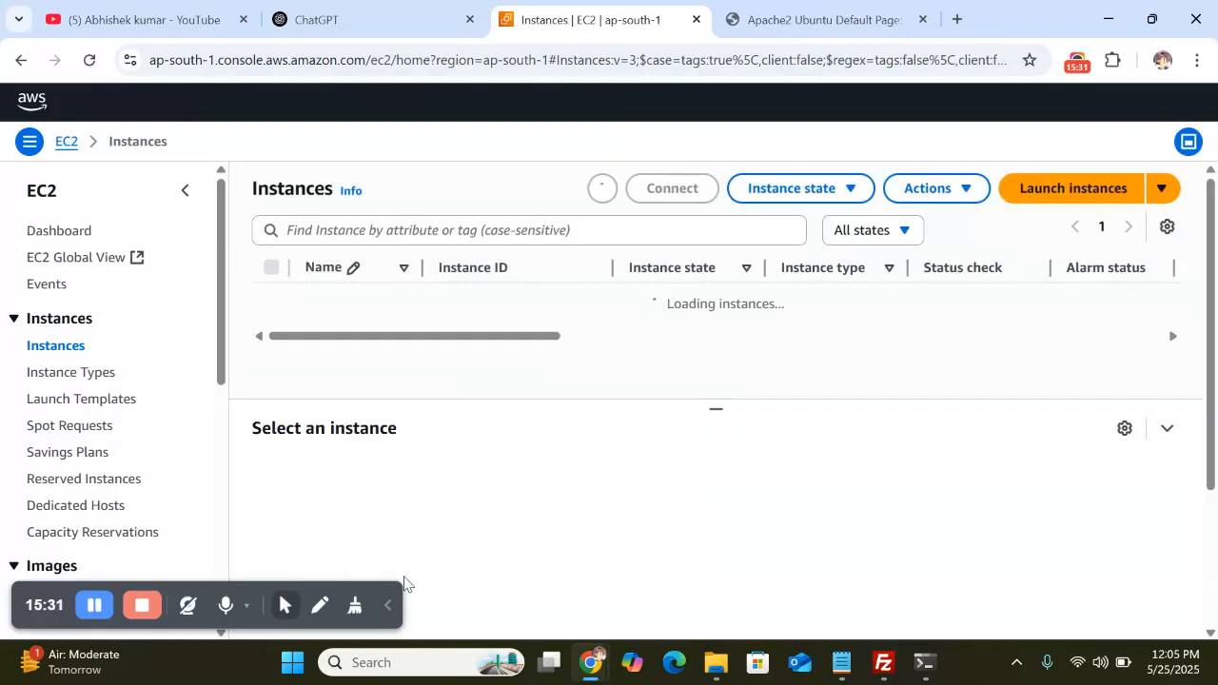
click(386, 609)
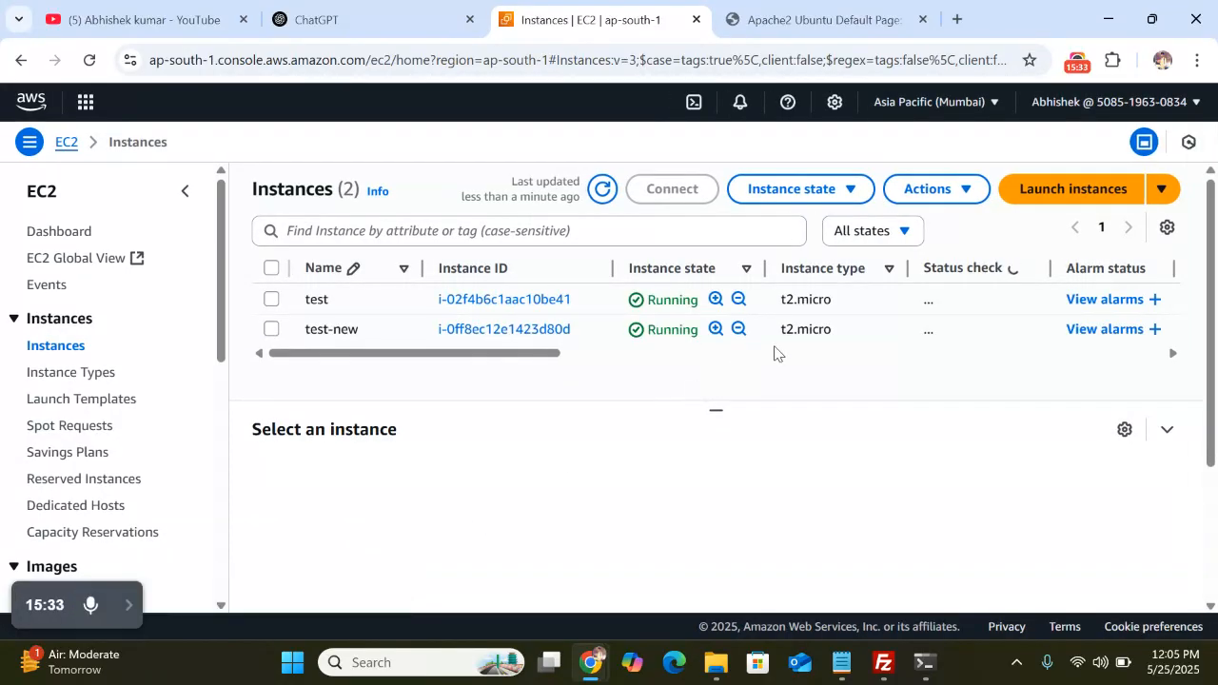
scroll(775, 353, right, 2)
scroll(789, 346, right, 5)
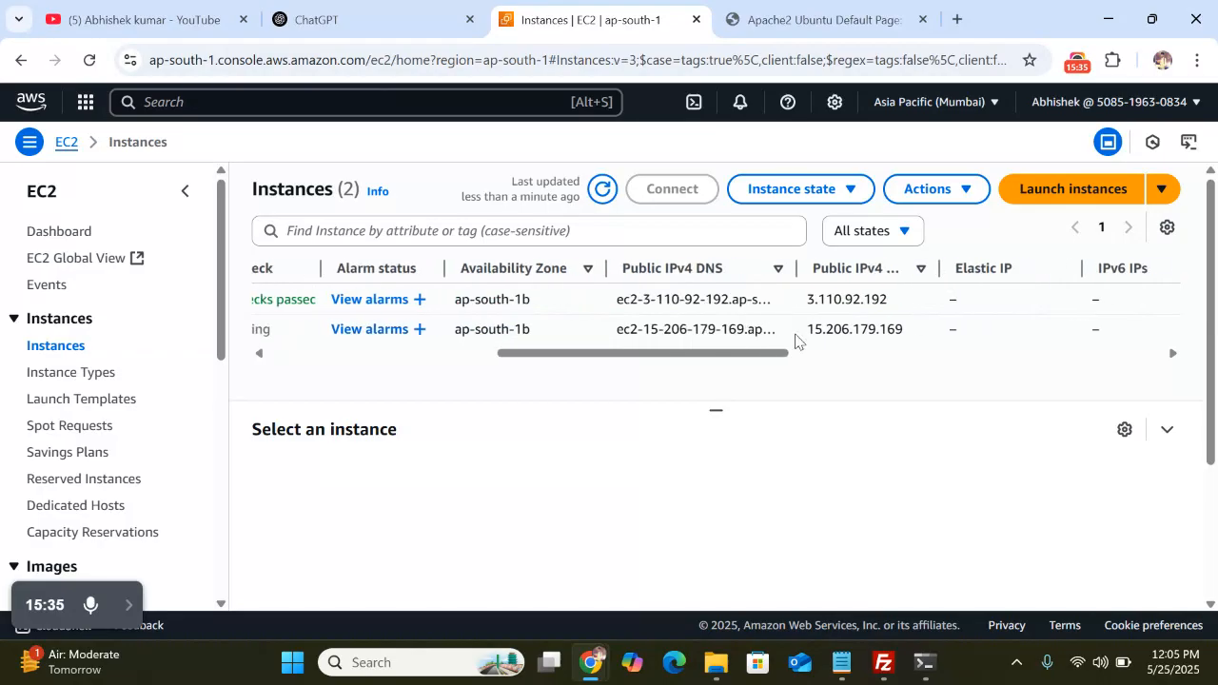
scroll(796, 341, right, 3)
scroll(795, 340, left, 5)
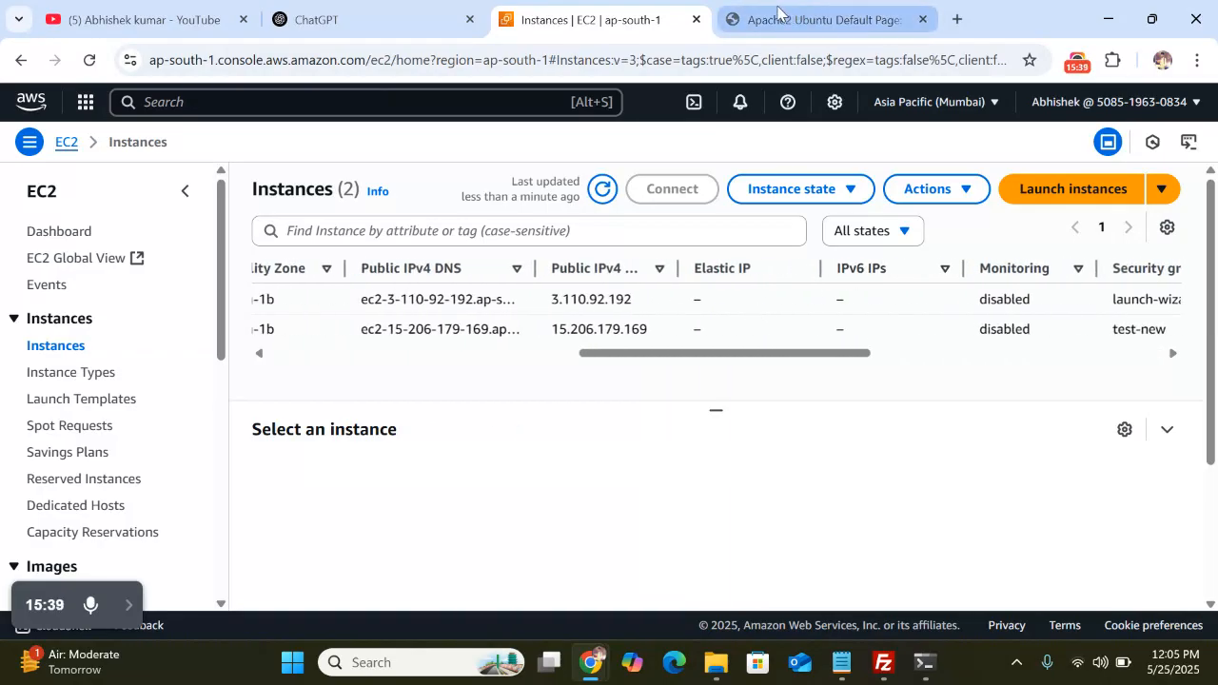
Check the Apache2 Default Page tab, then refresh the instances list twice for status checks
click(809, 19)
click(571, 16)
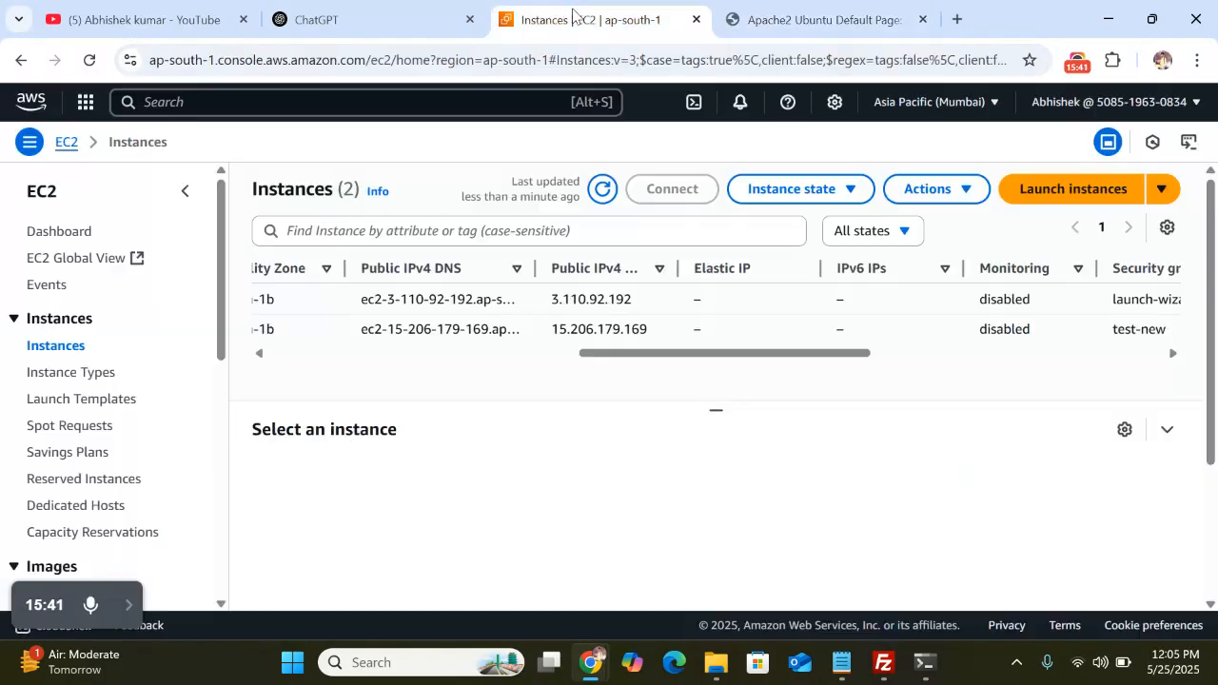
click(864, 17)
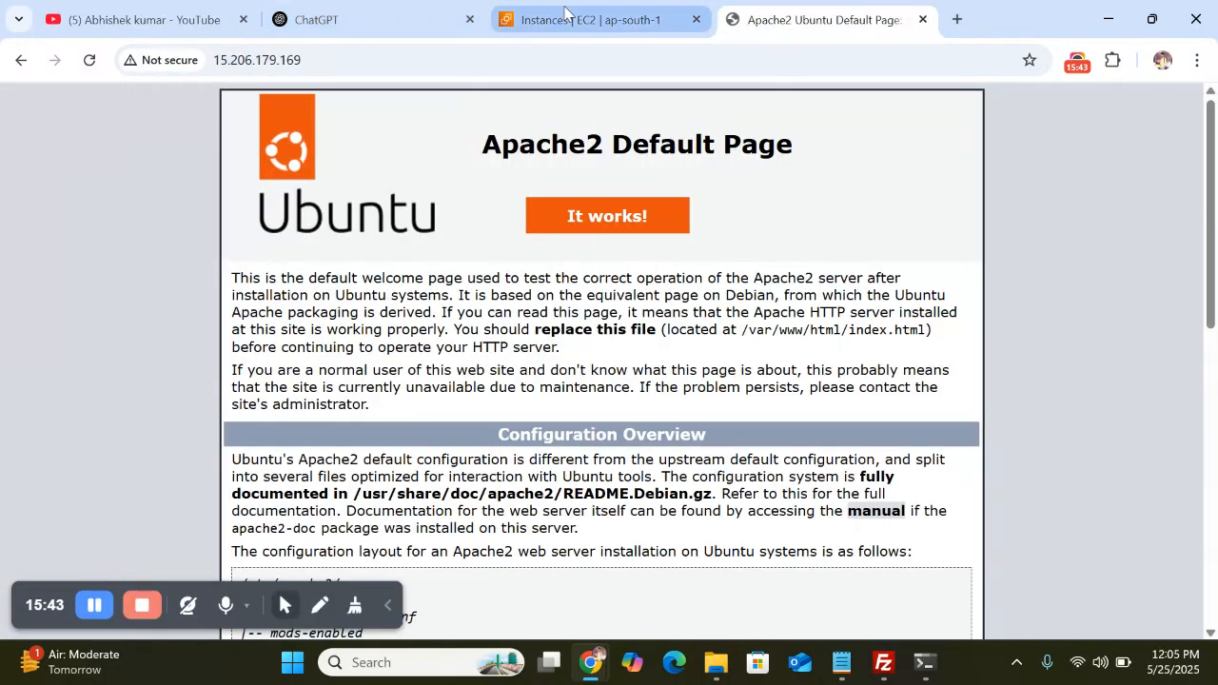
click(580, 19)
scroll(764, 338, right, 5)
scroll(854, 332, right, 2)
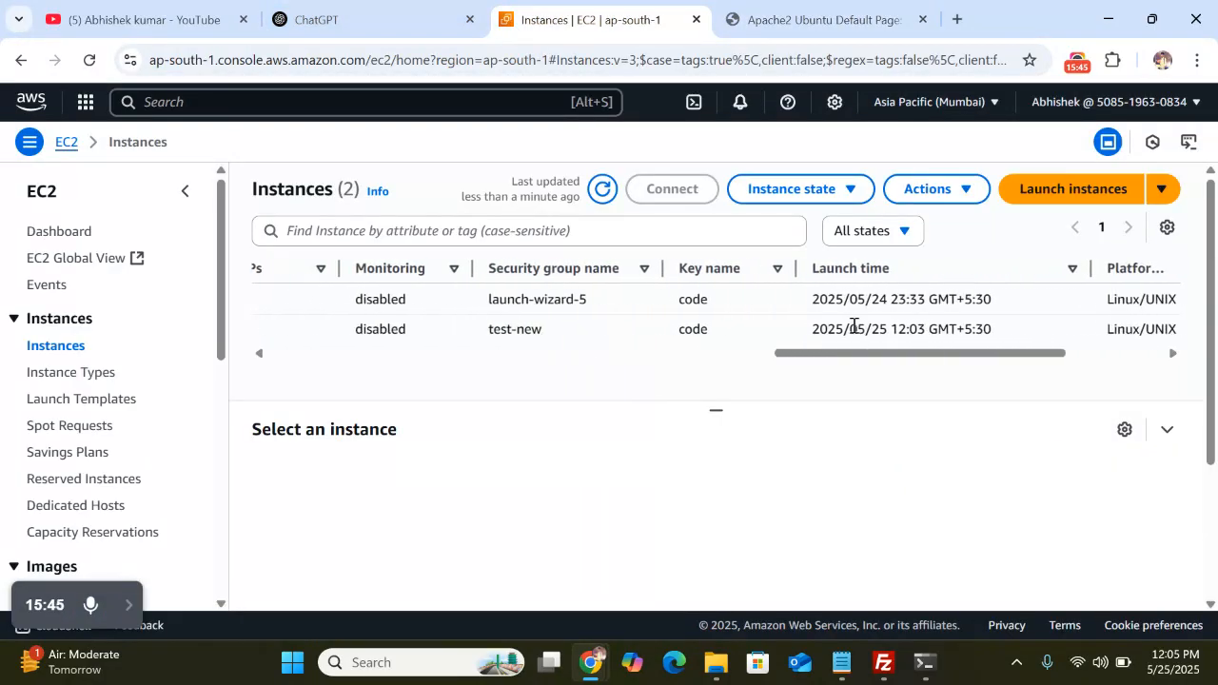
scroll(854, 332, left, 8)
scroll(854, 332, left, 3)
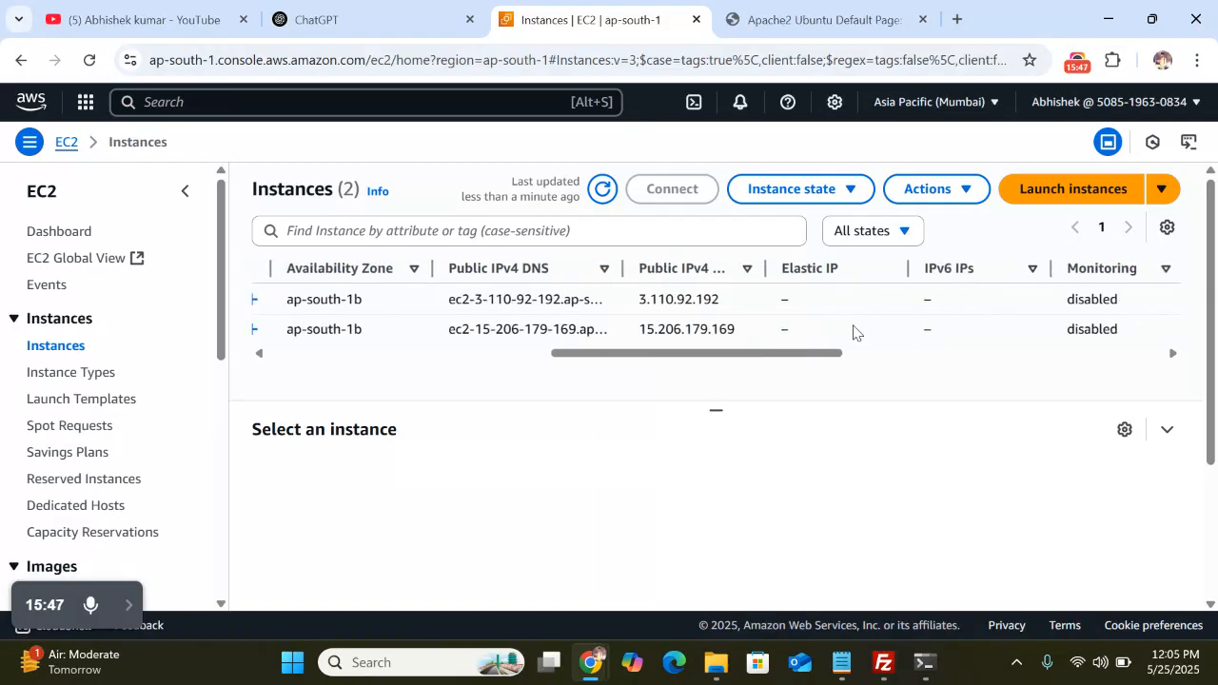
scroll(625, 336, left, 2)
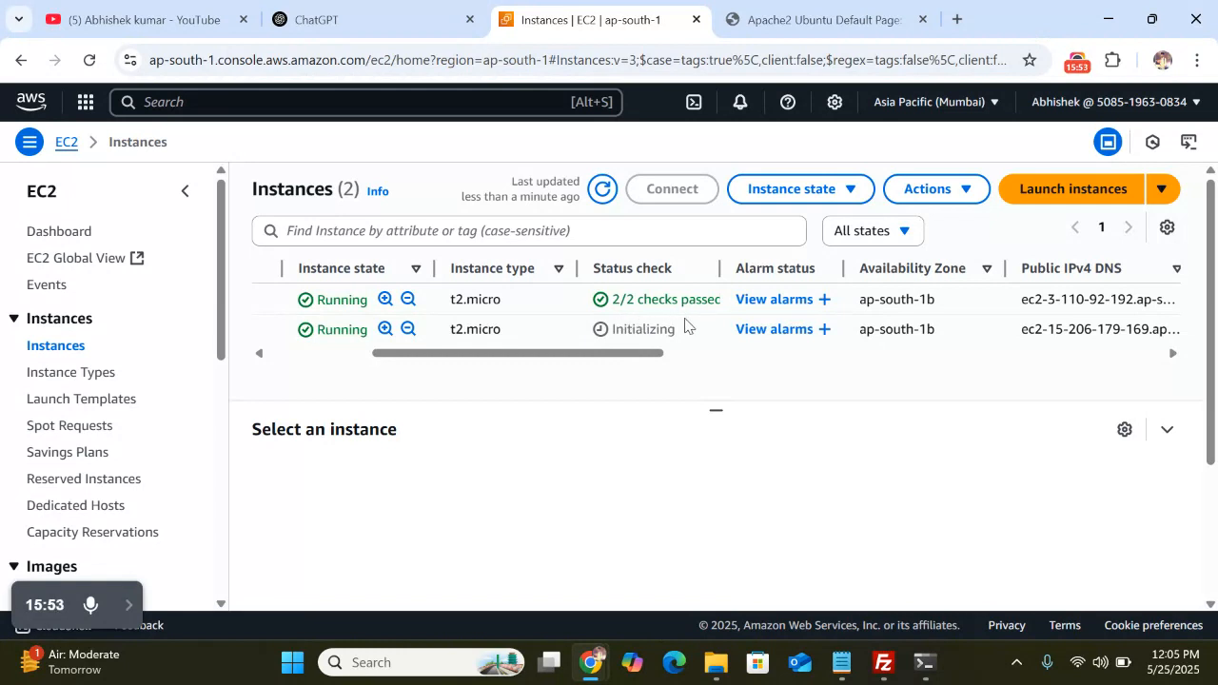
scroll(619, 329, left, 3)
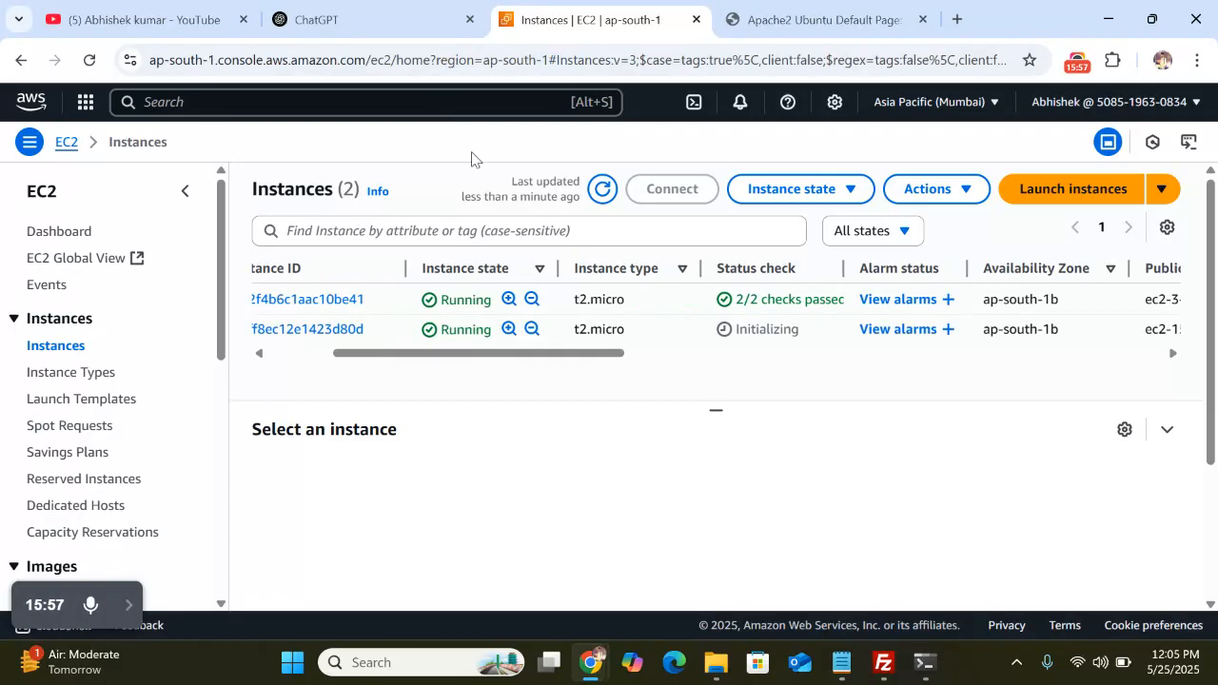
click(601, 190)
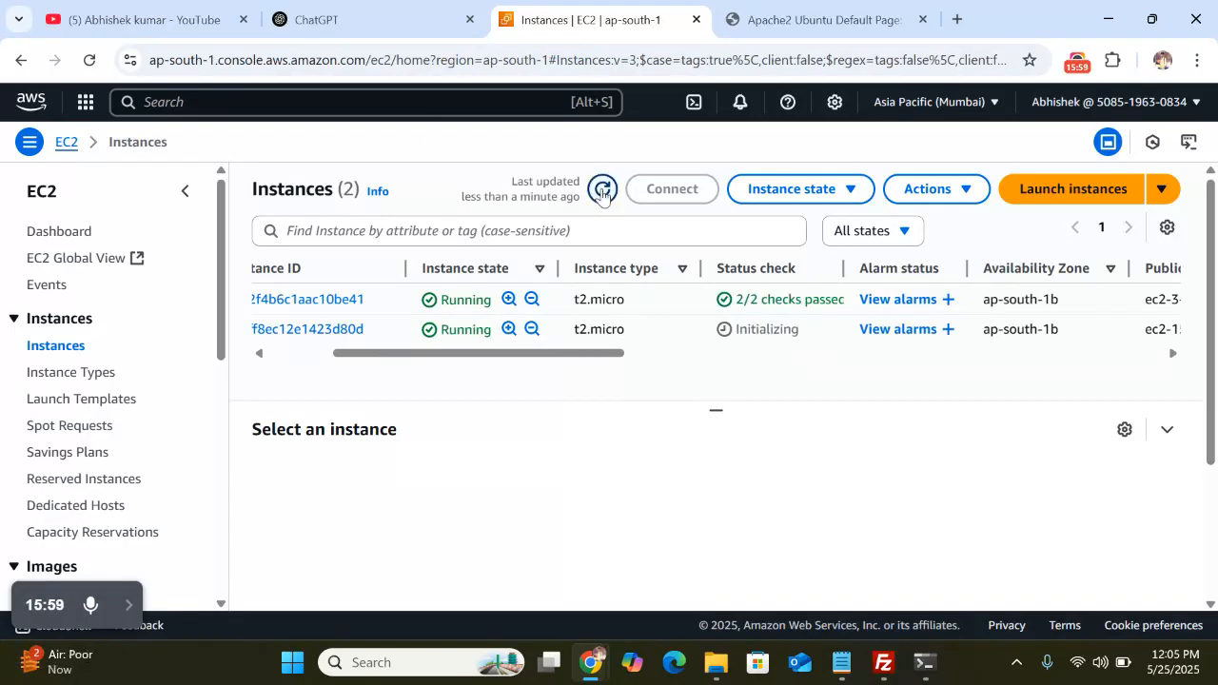
click(602, 190)
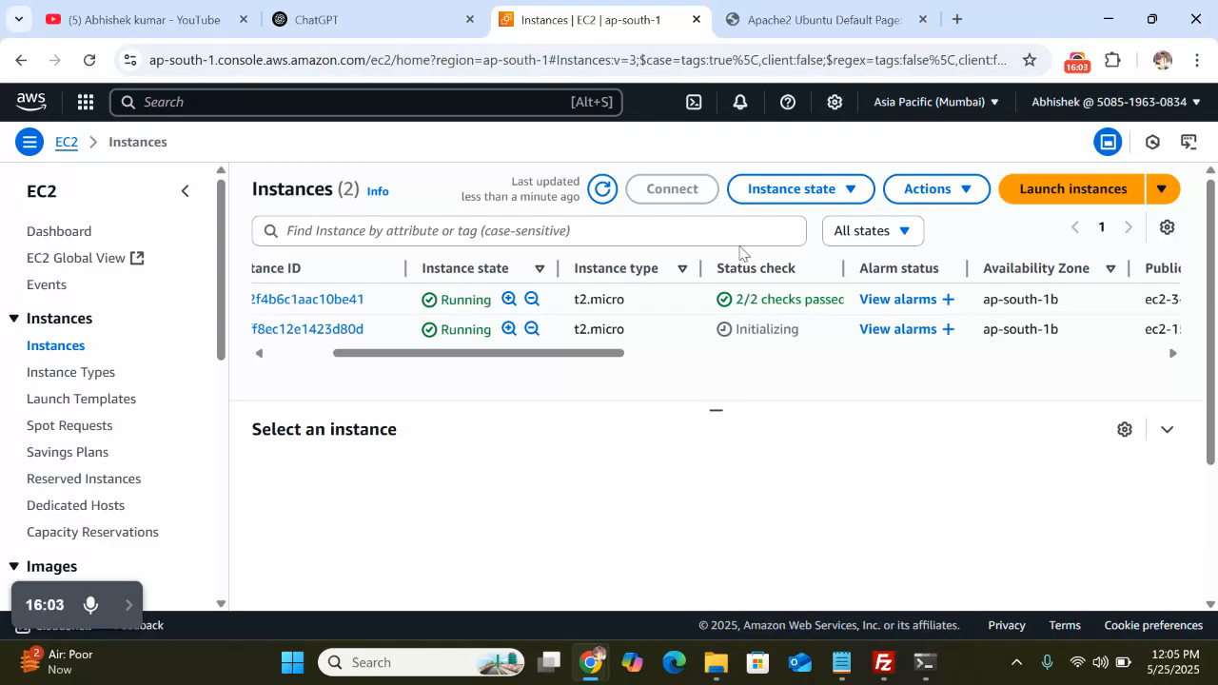
Reload the page at the public IP, then go back to the EC2 instances list
click(826, 13)
click(328, 59)
key(Return)
click(525, 31)
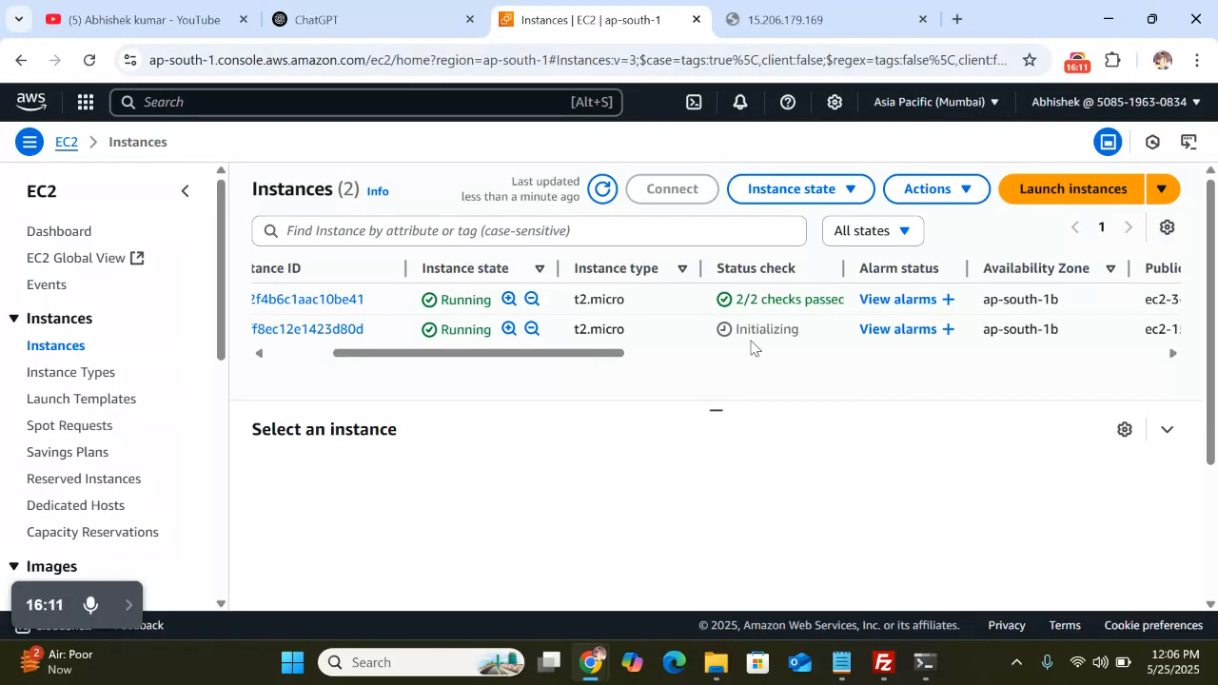
Refresh the instances and retry 15.206.179.169 twice, which still refuses the connection
click(600, 190)
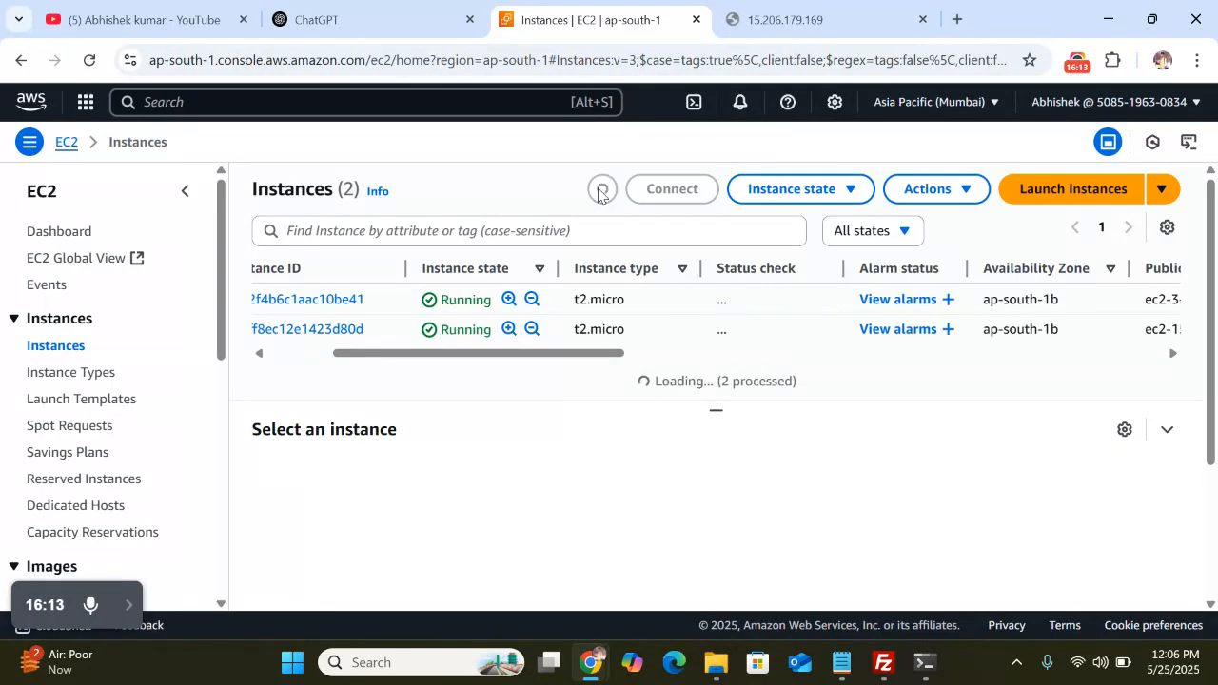
click(762, 22)
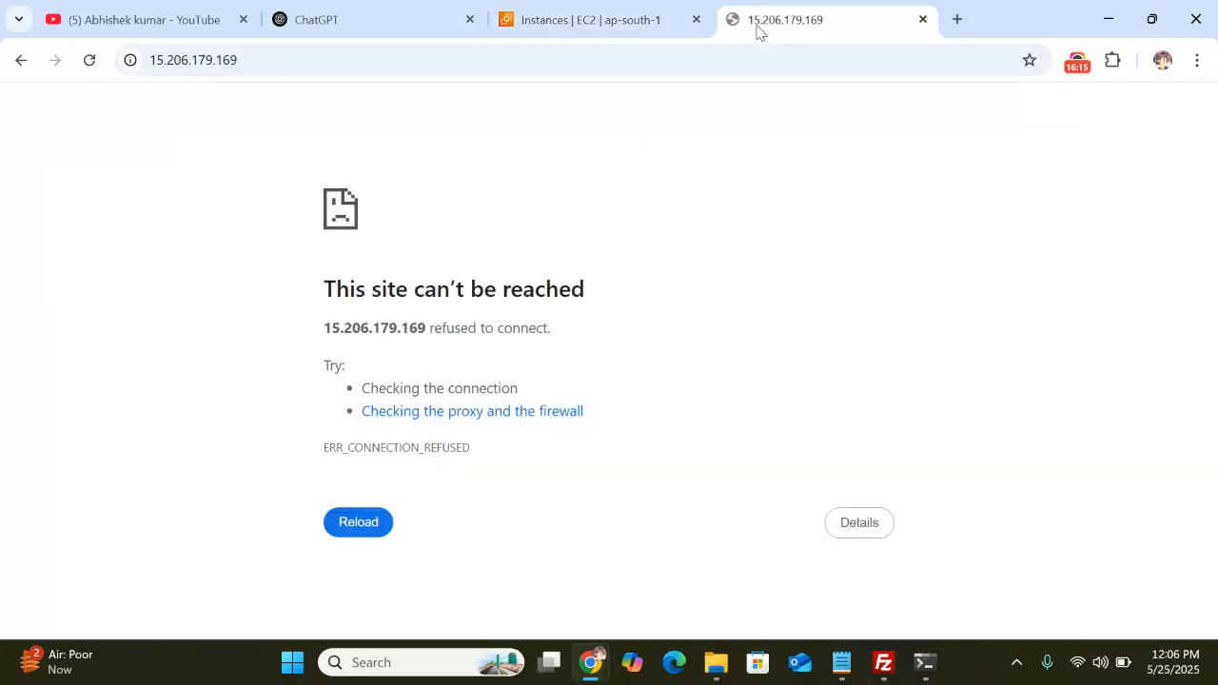
click(352, 58)
key(Return)
click(321, 65)
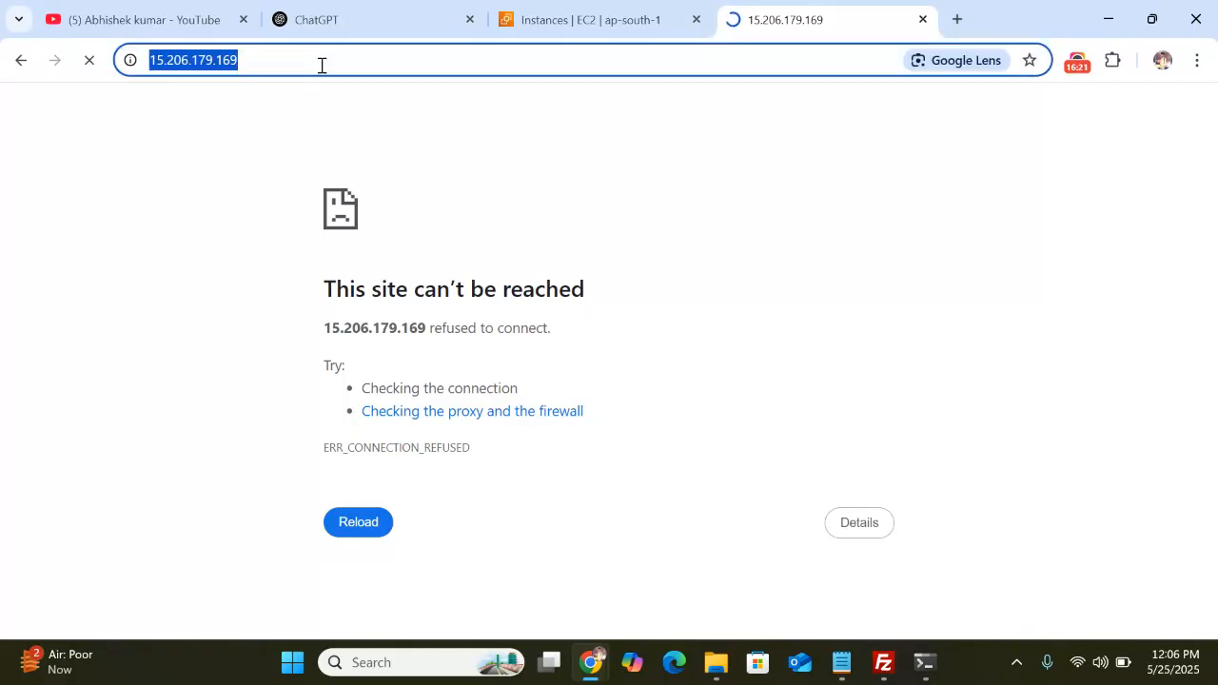
key(Return)
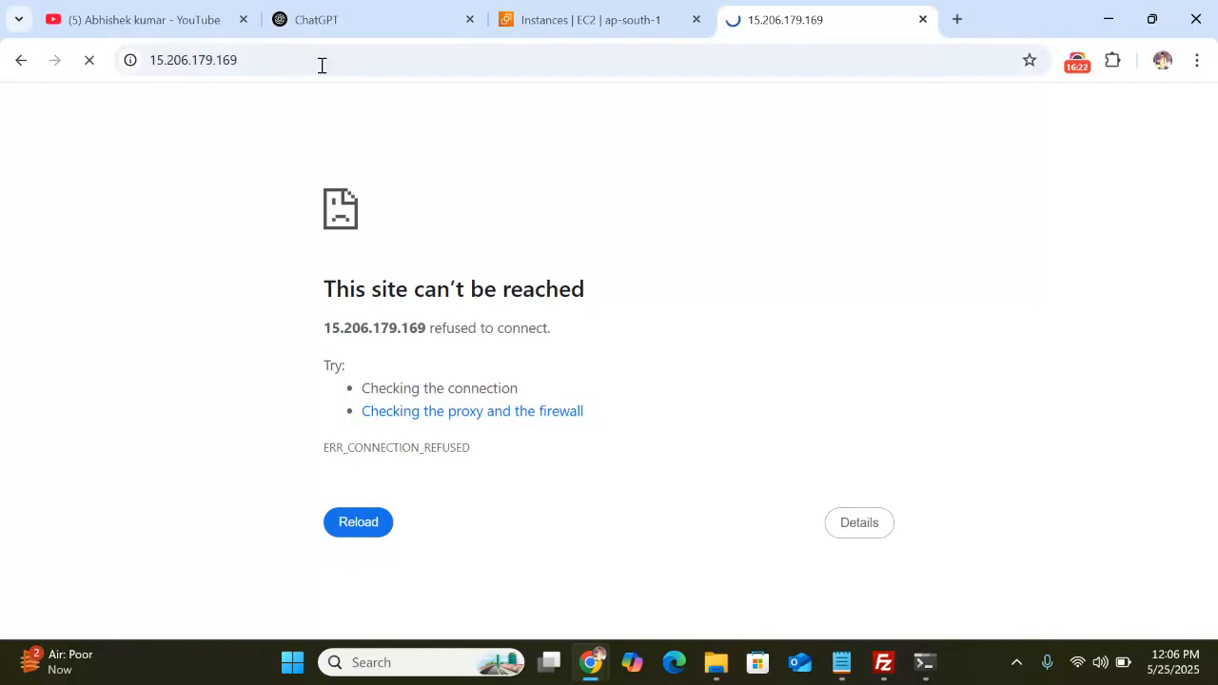
click(612, 14)
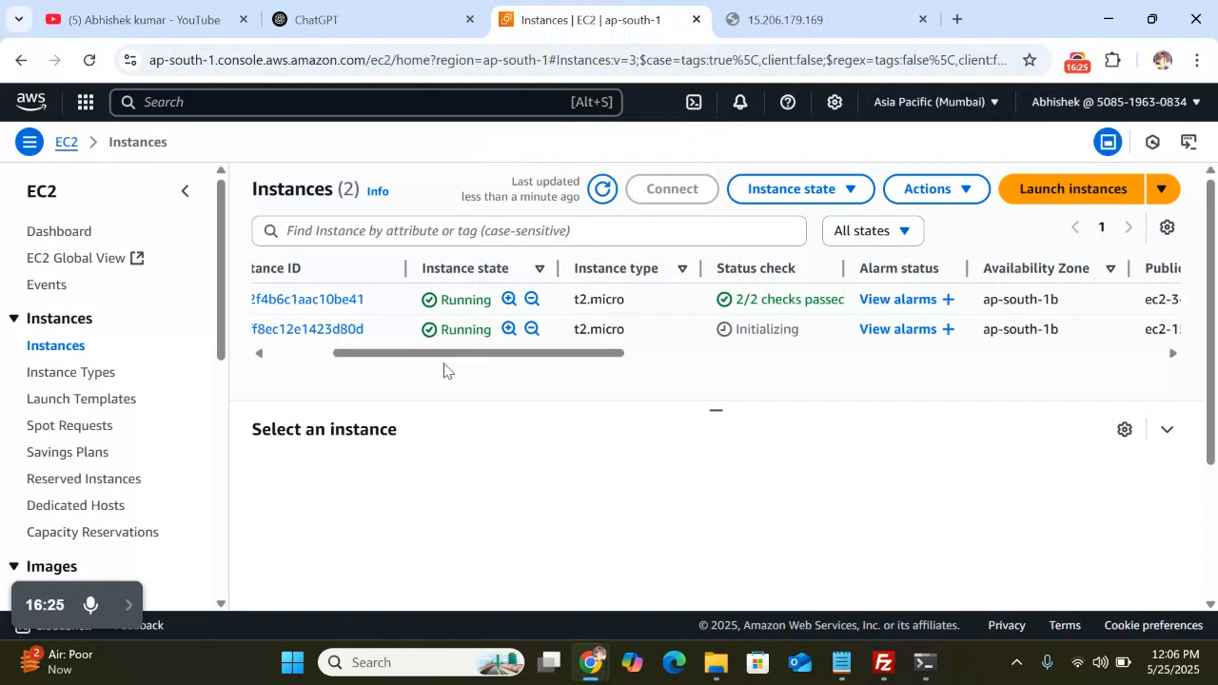
scroll(455, 372, left, 5)
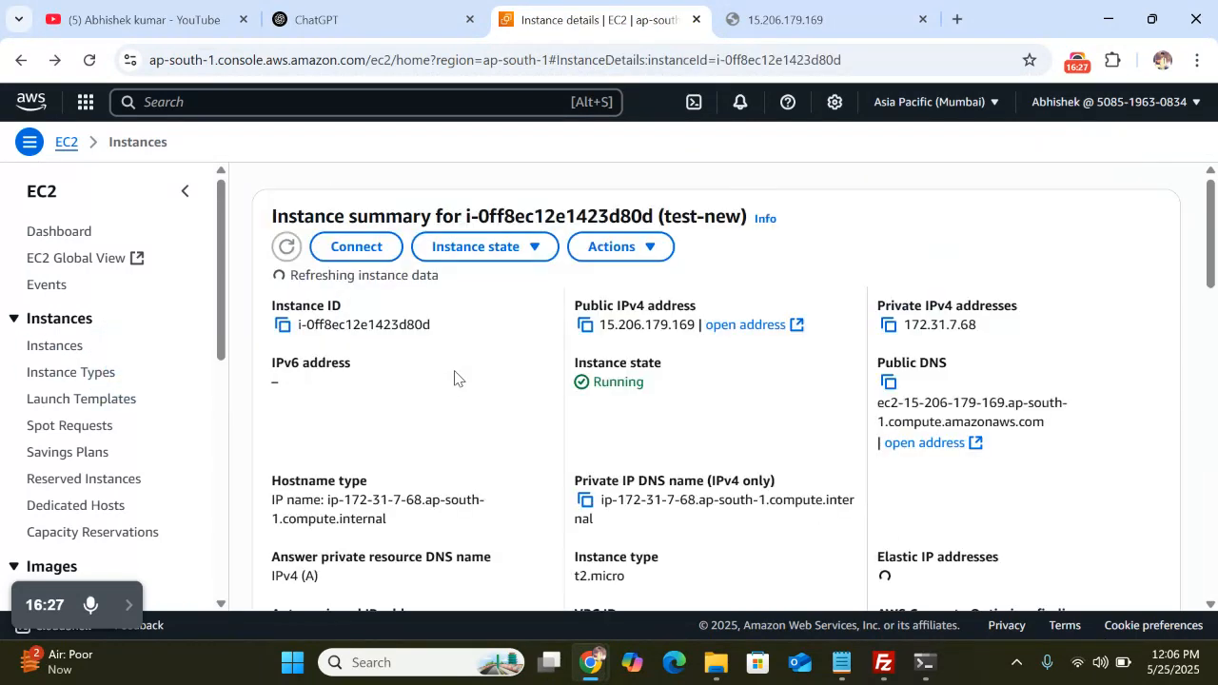
Reopen running instances from the EC2 dashboard, view test-new, and return to see 2/2 checks passed
click(74, 150)
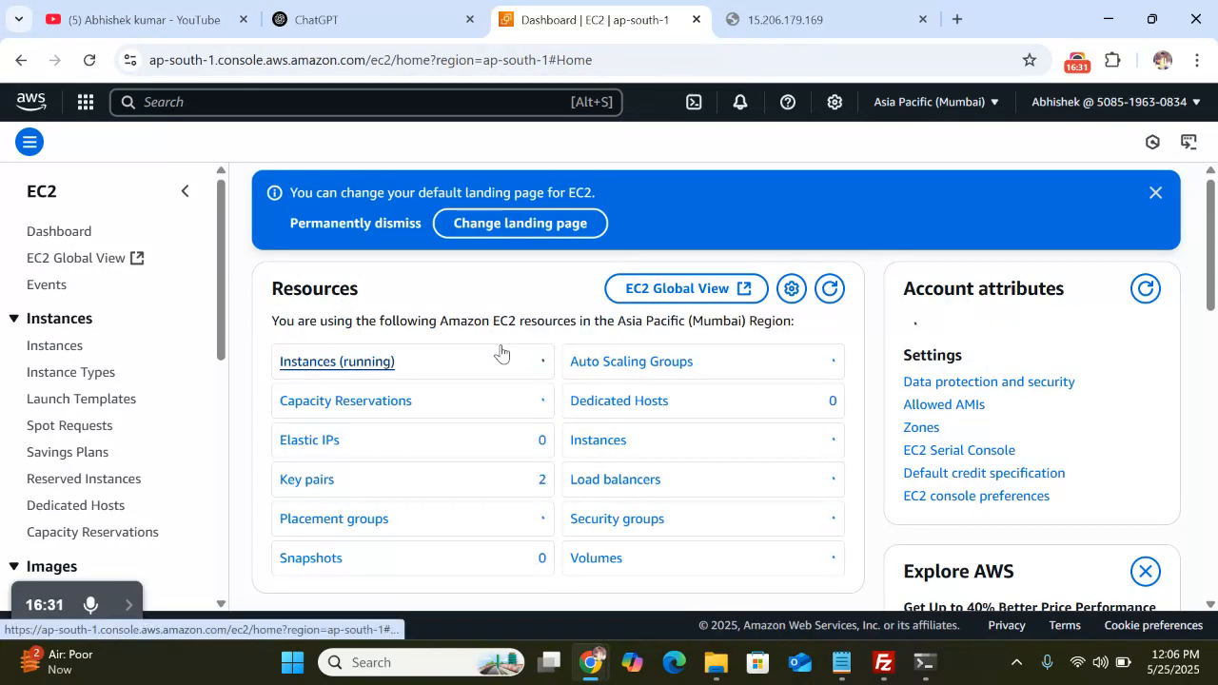
click(369, 371)
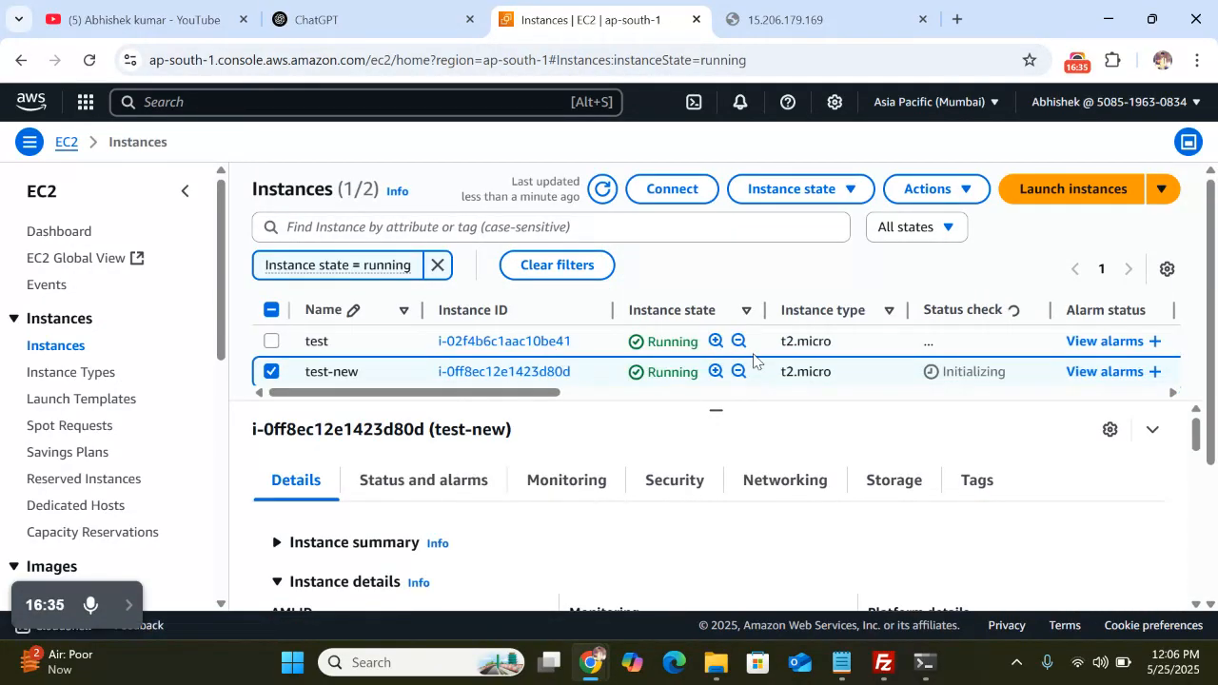
scroll(753, 359, right, 3)
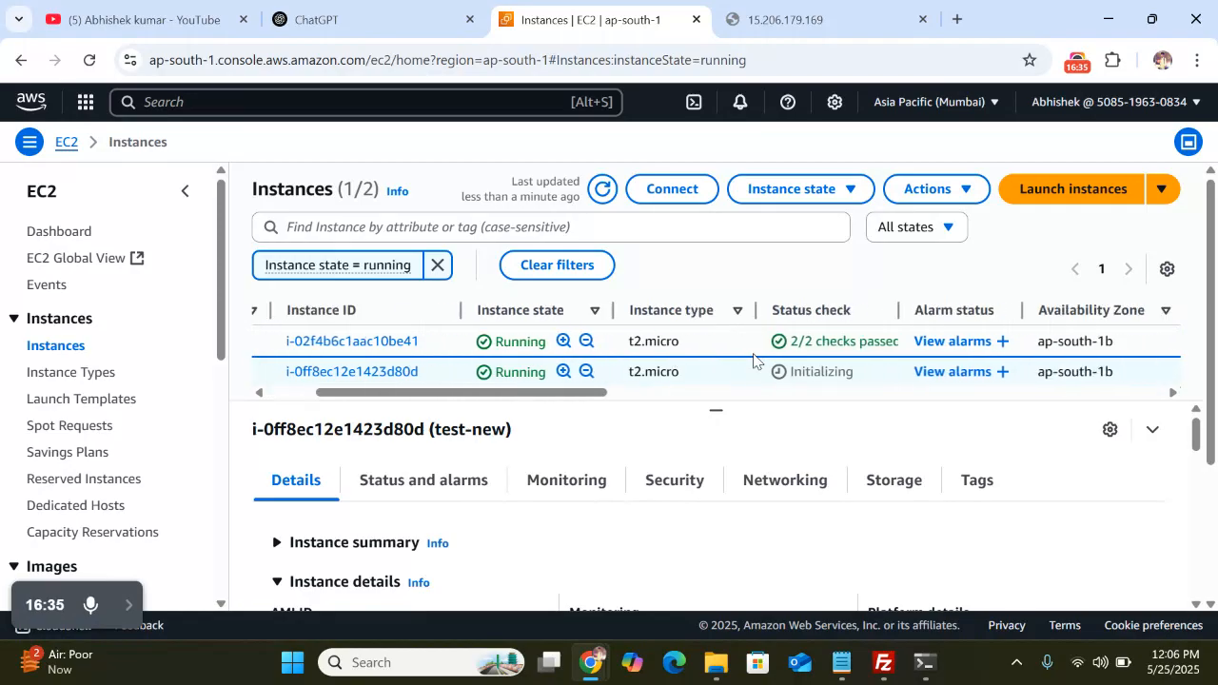
click(345, 372)
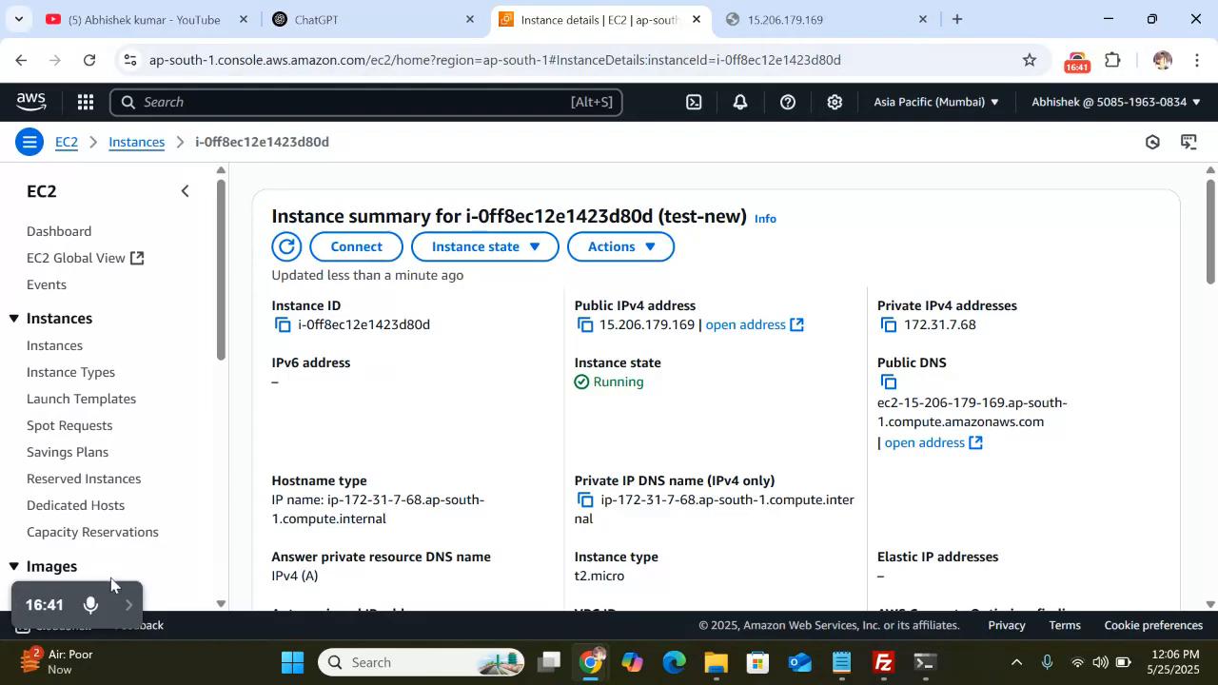
mouse_move(119, 617)
key(alt+Left)
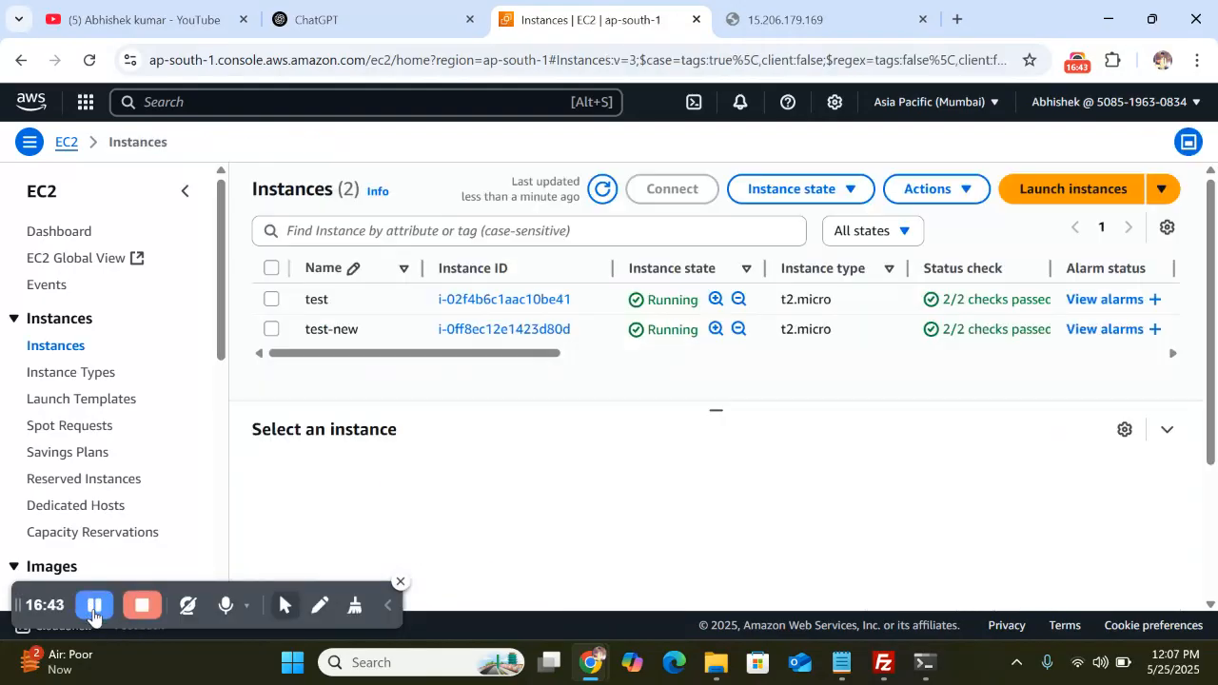
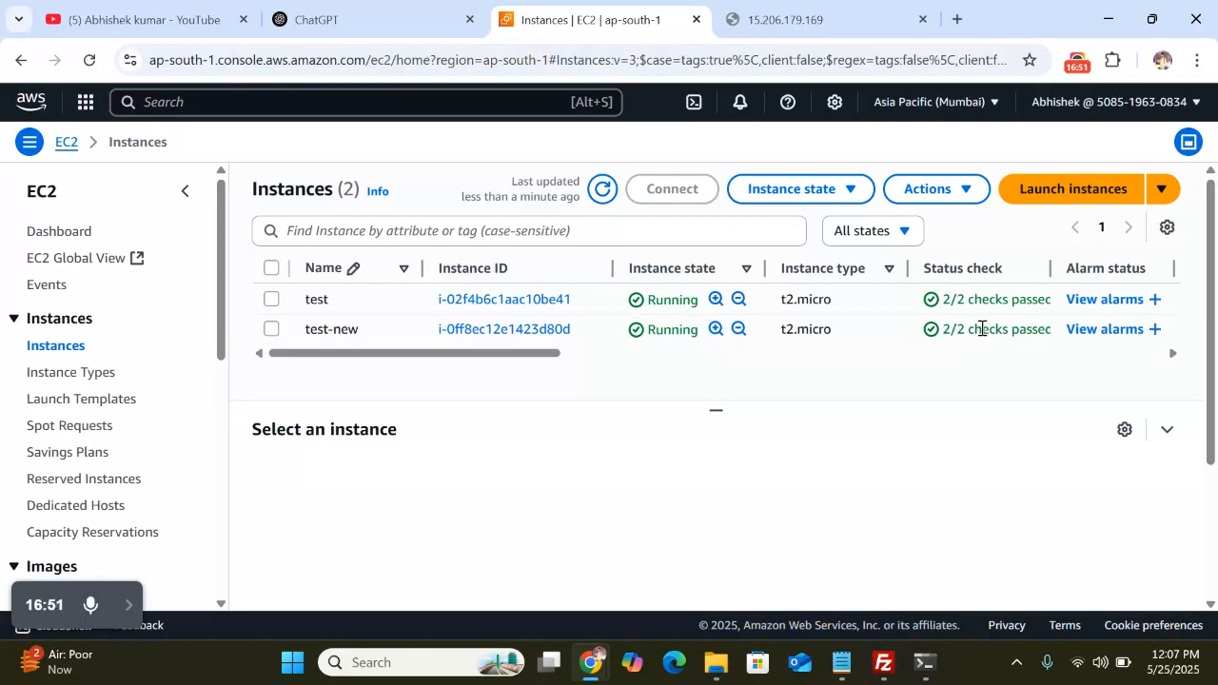
Copy test-new's public IPv4 address 15.206.179.169 from its instance summary into a new browser tab
scroll(988, 329, right, 10)
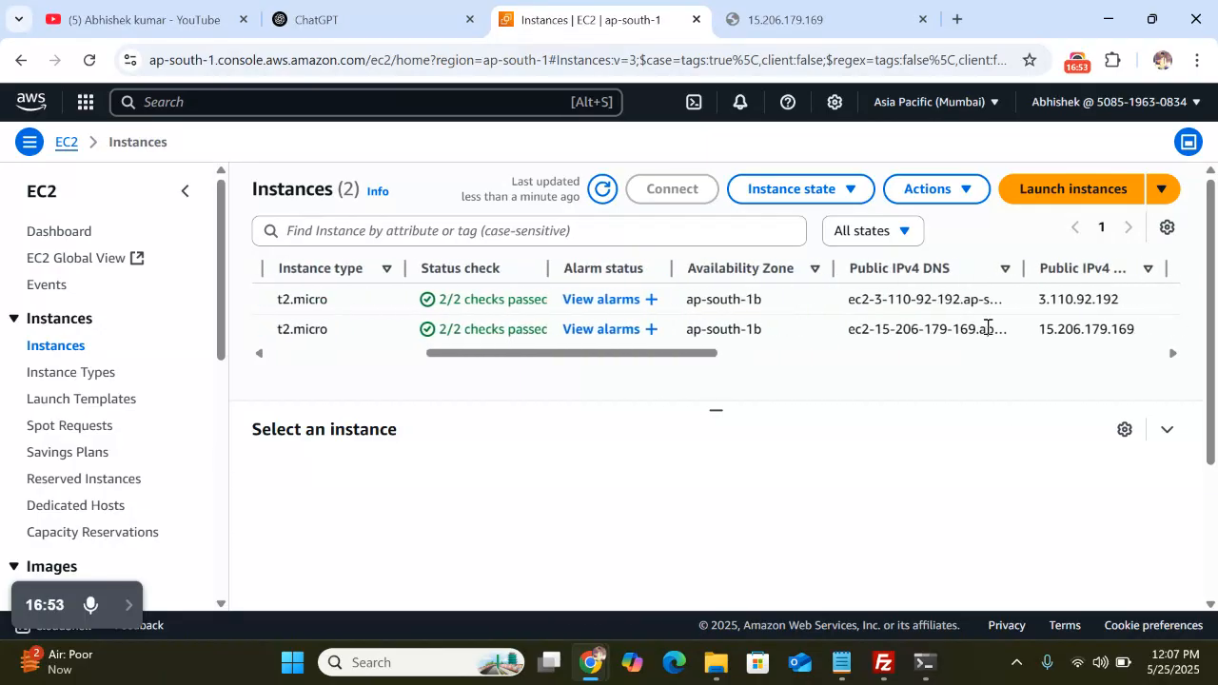
scroll(986, 332, right, 2)
scroll(531, 342, left, 15)
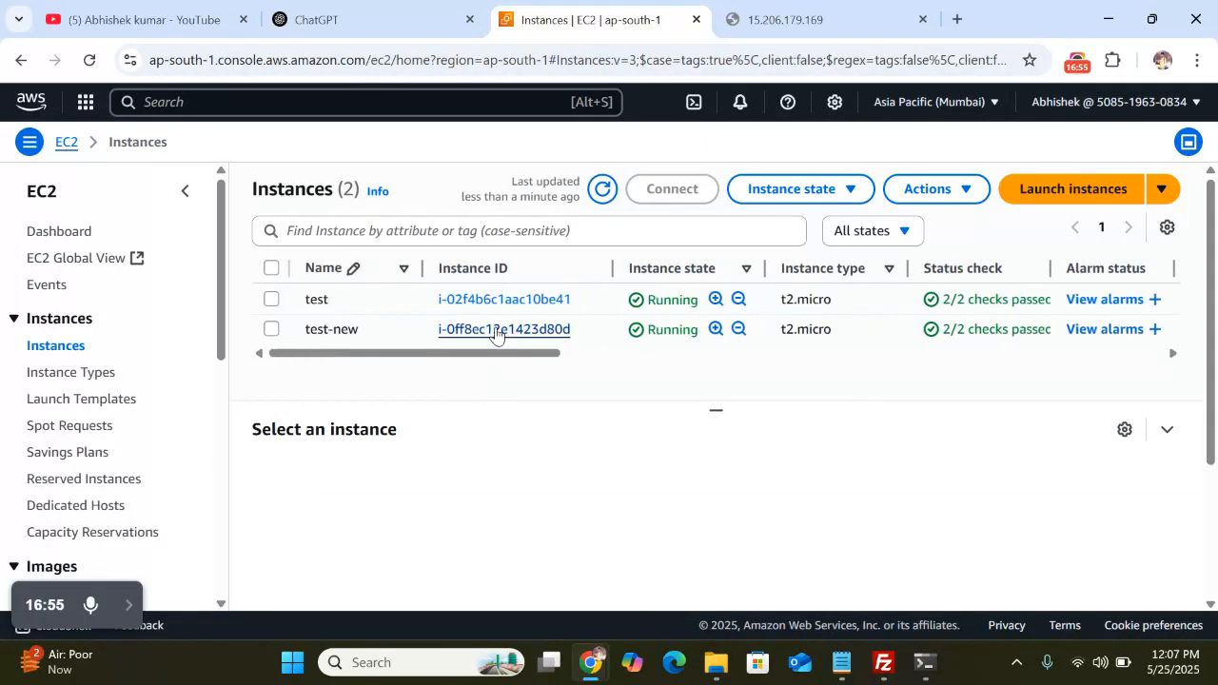
click(494, 329)
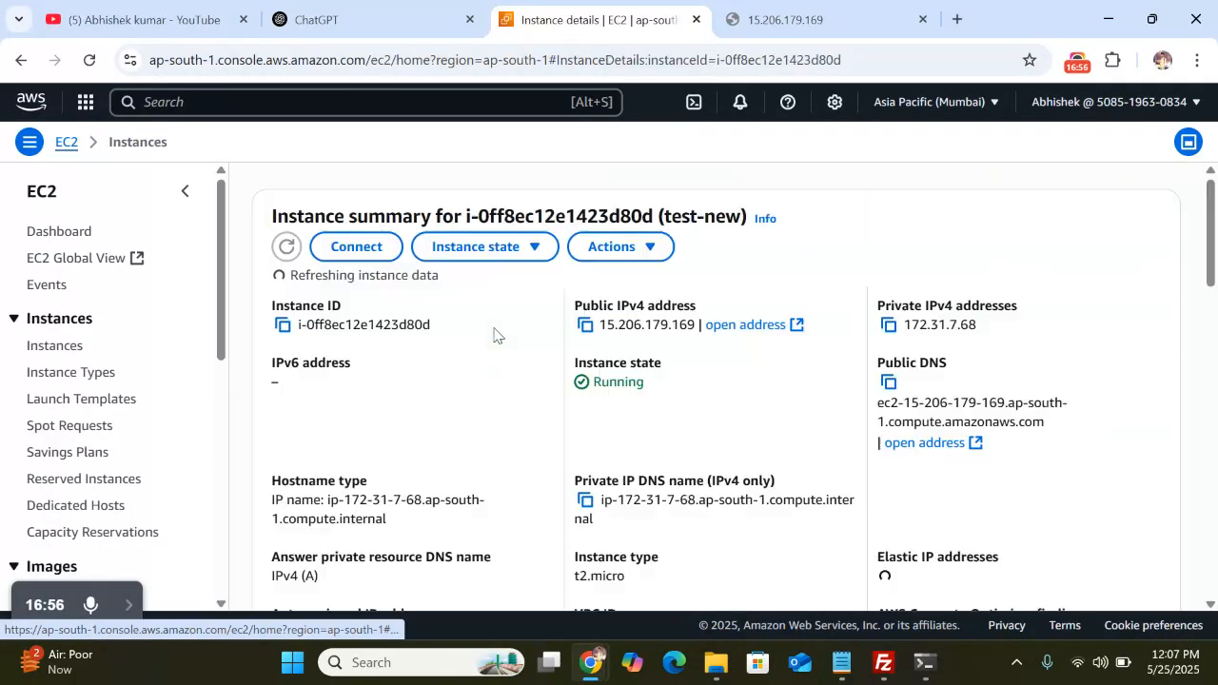
click(586, 327)
click(958, 21)
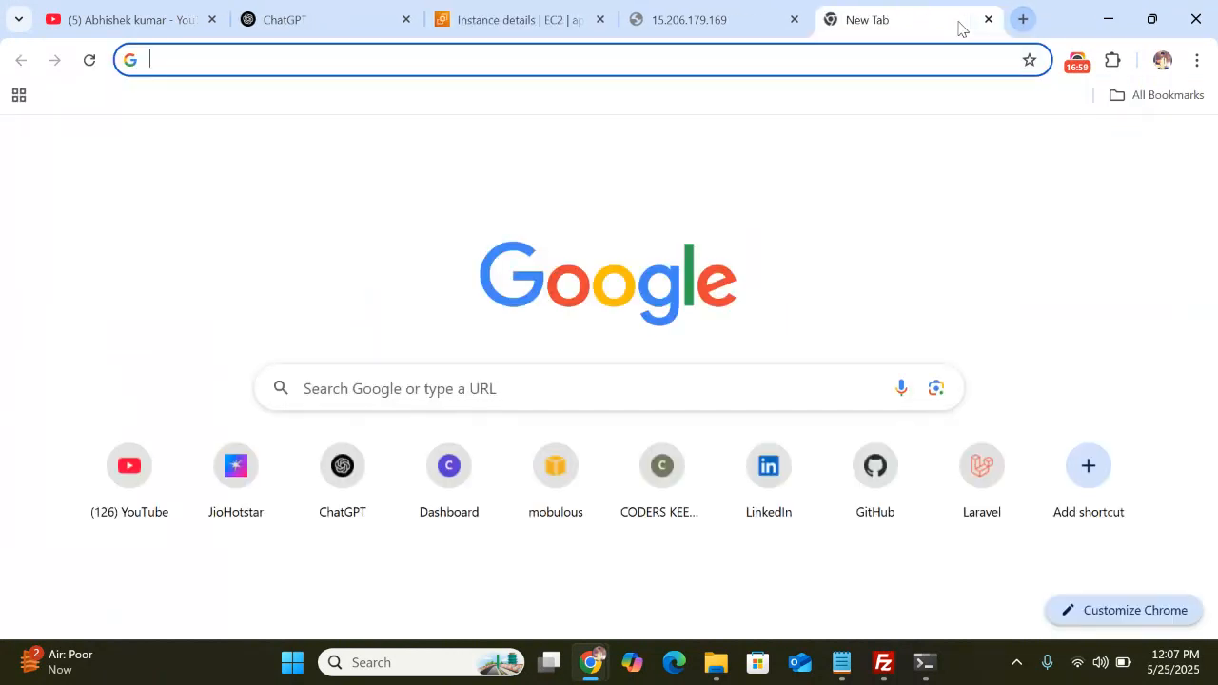
Load 15.206.179.169 and retry it twice; the connection is still refused
key(ctrl+v)
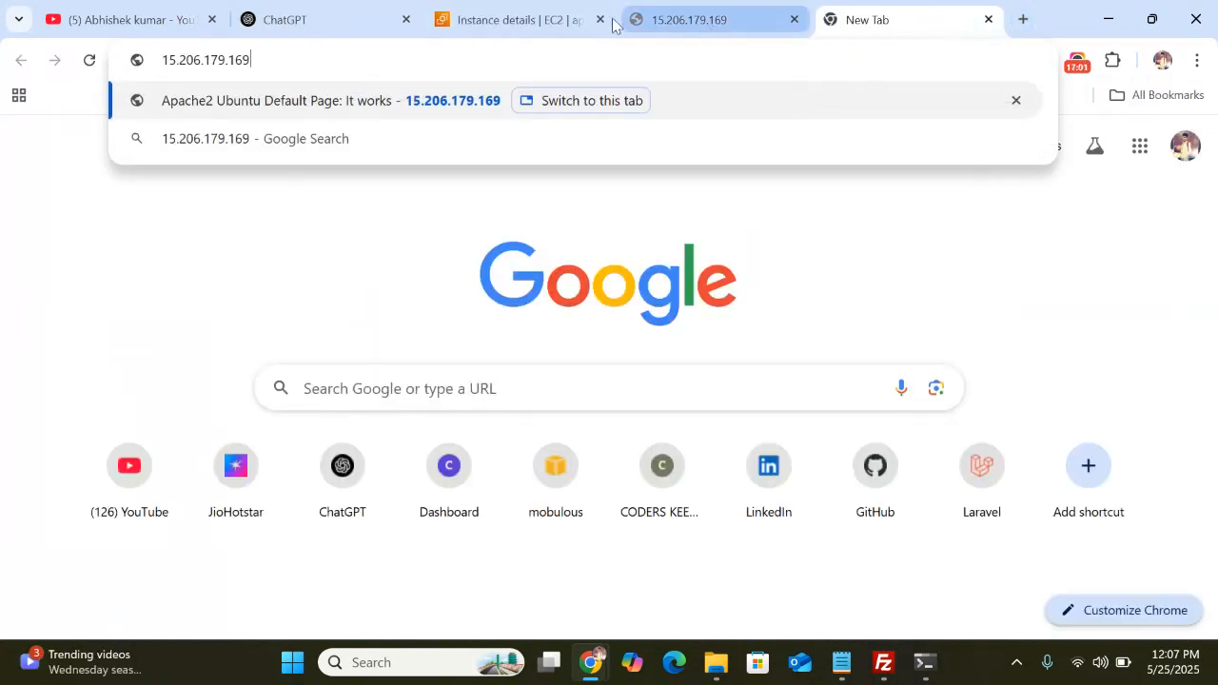
click(791, 20)
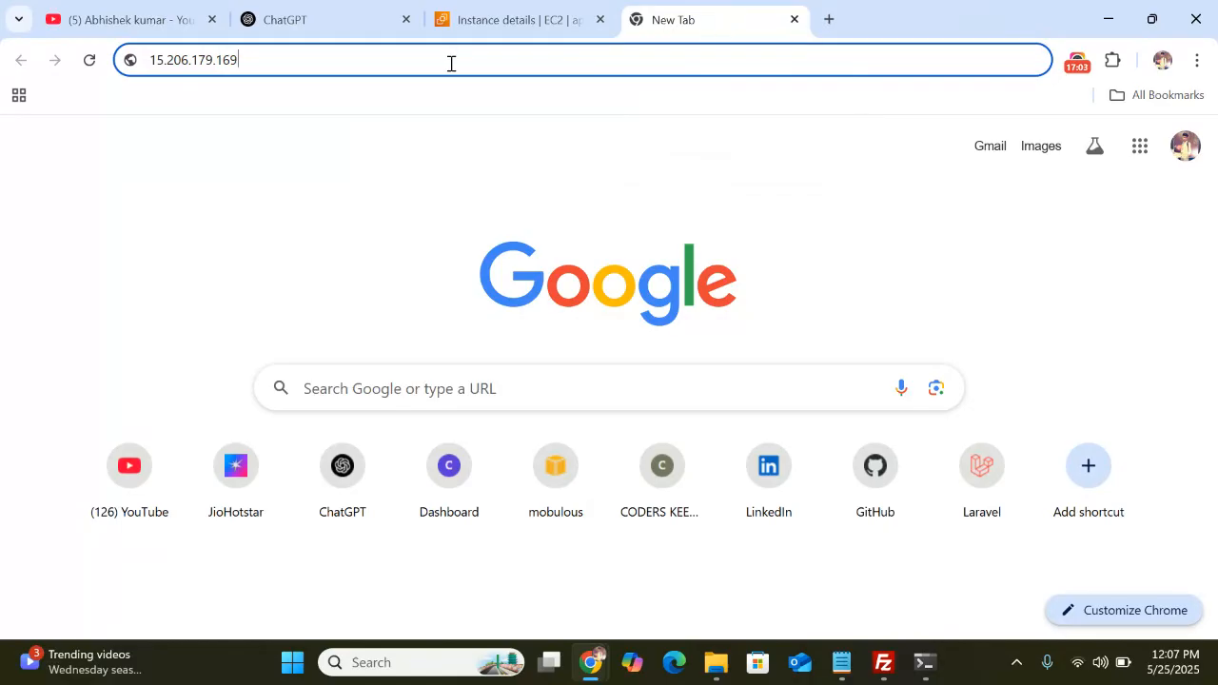
key(Return)
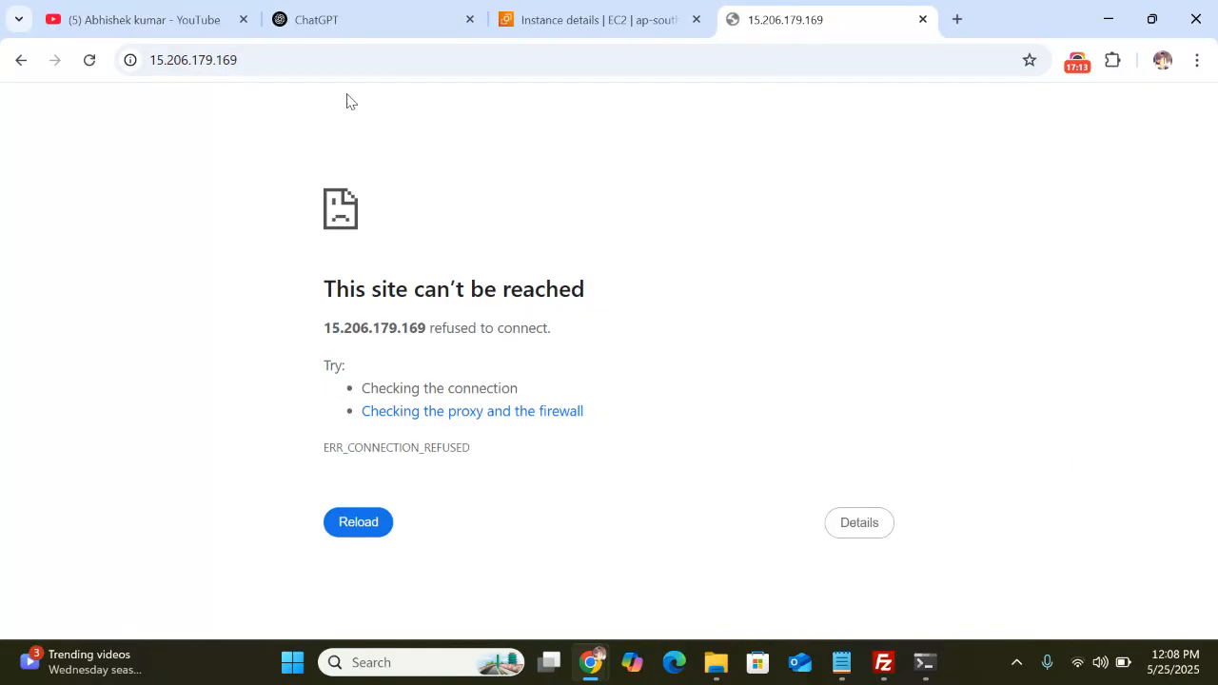
click(304, 59)
key(Return)
click(304, 59)
key(Return)
click(583, 26)
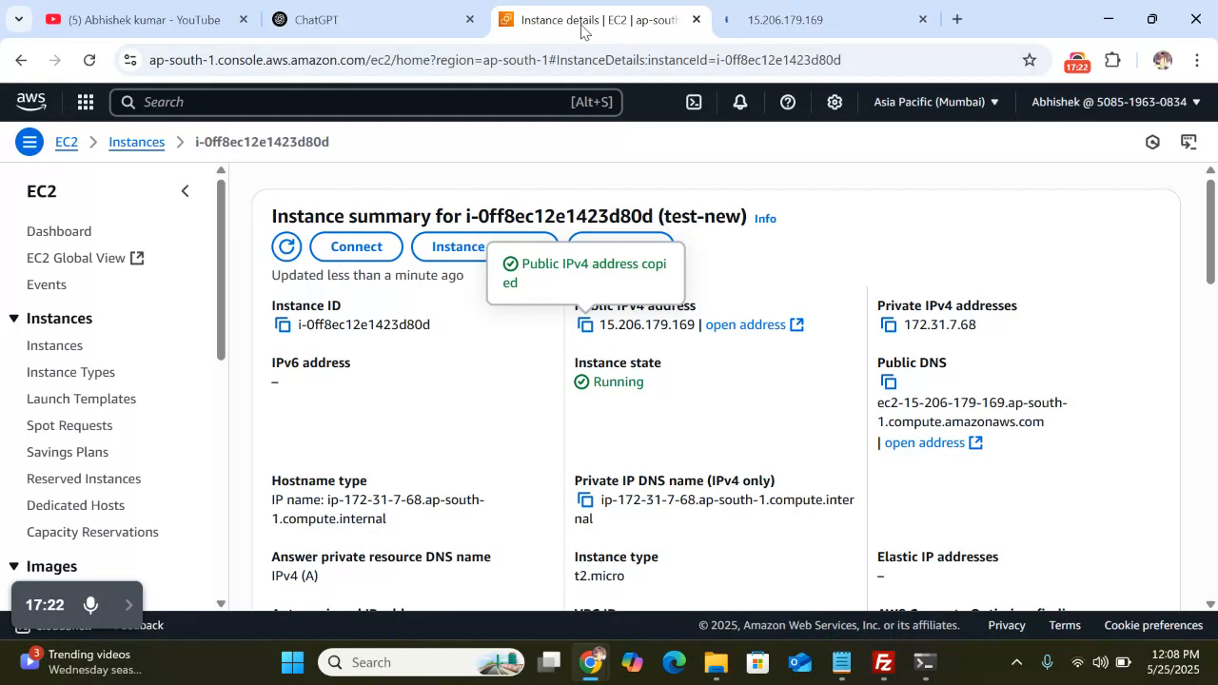
Check the test-new instance's Security tab and its inbound rules
click(780, 19)
click(547, 26)
scroll(636, 430, down, 5)
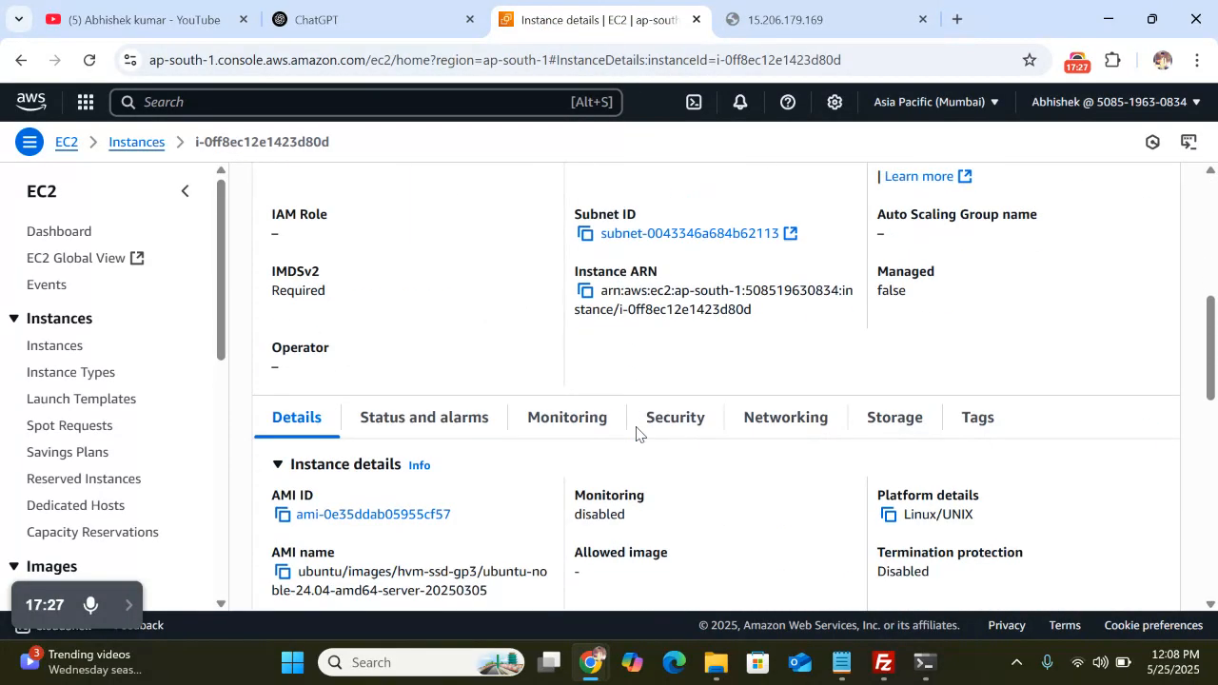
click(675, 416)
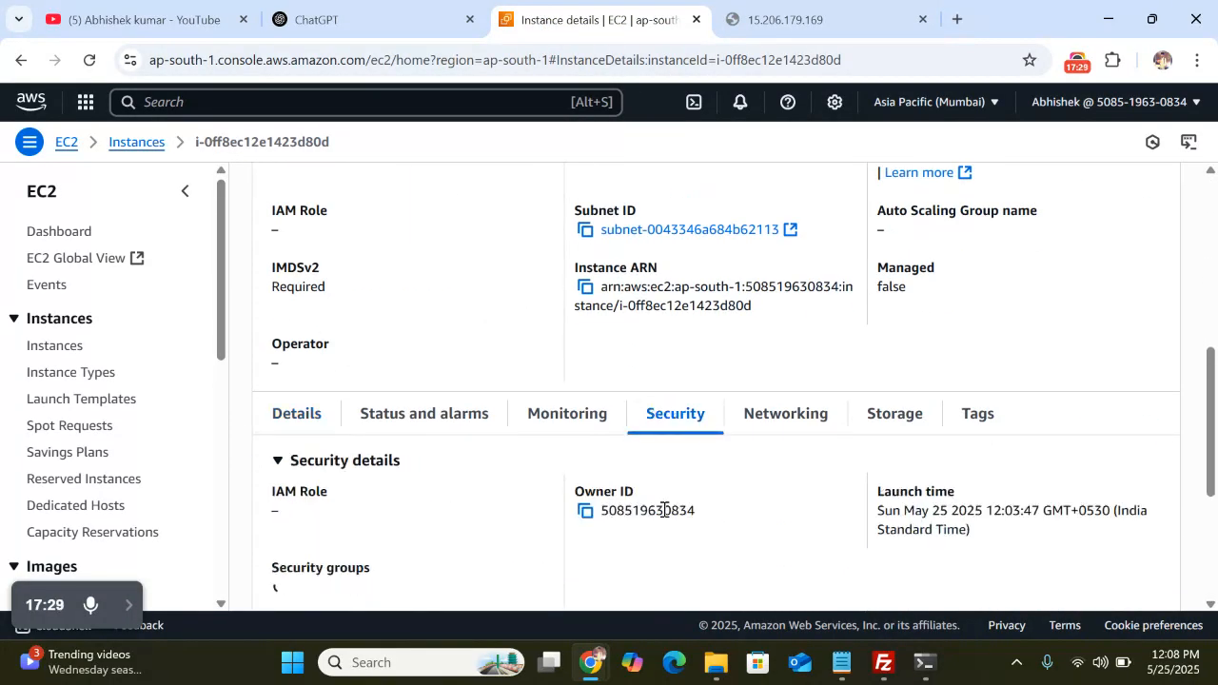
scroll(663, 508, down, 5)
scroll(792, 434, right, 1)
scroll(792, 434, right, 6)
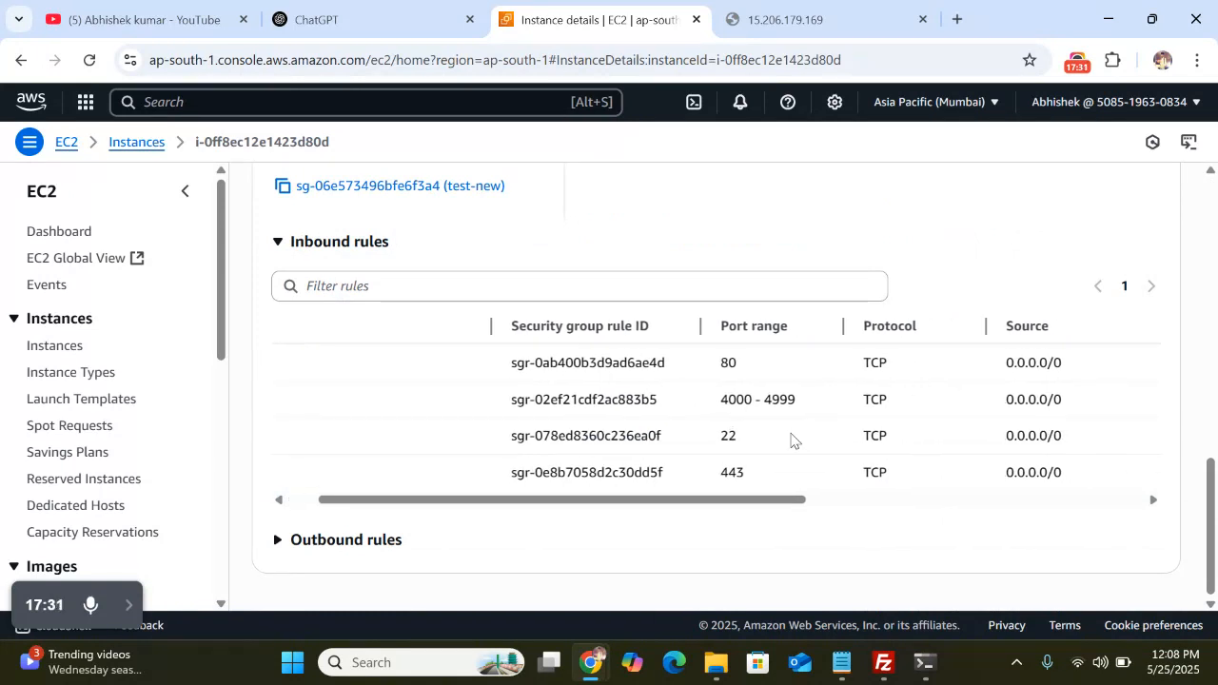
scroll(792, 438, left, 6)
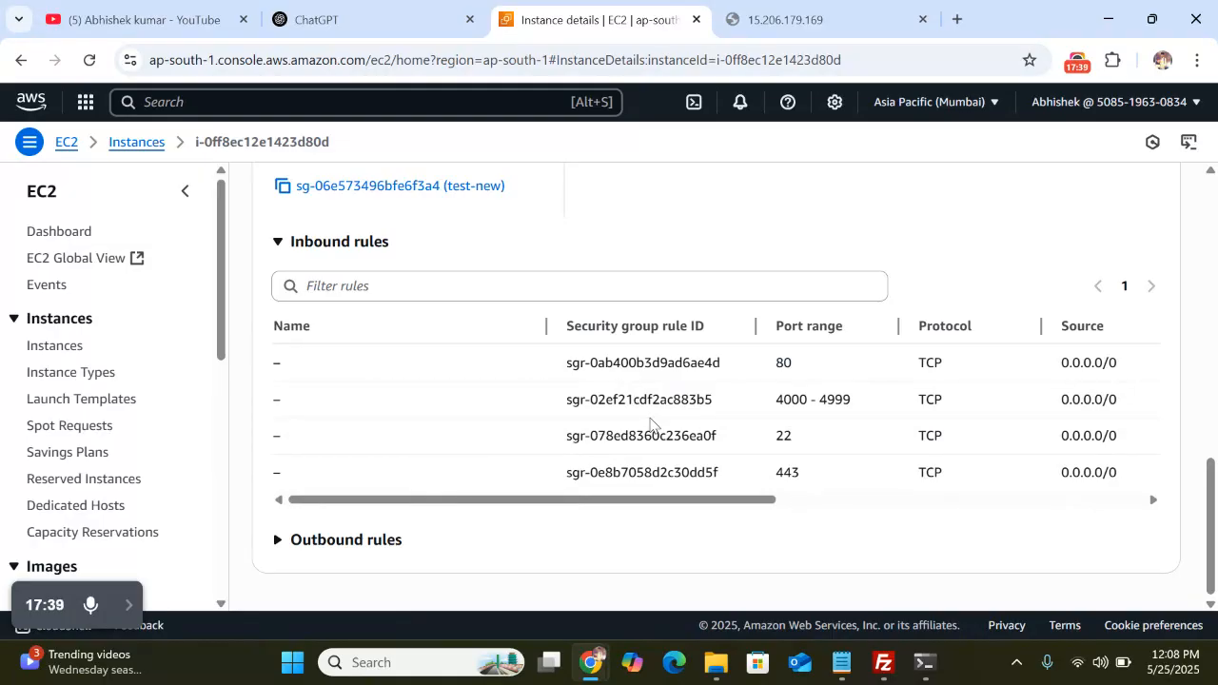
scroll(690, 419, right, 1)
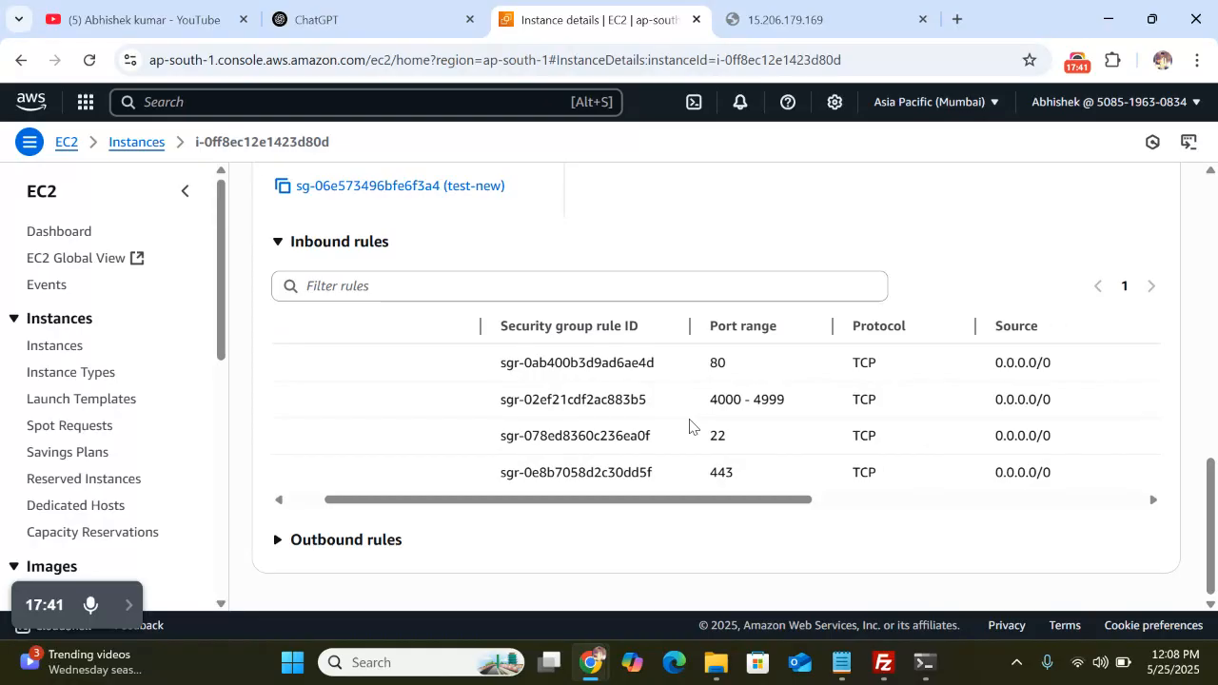
scroll(690, 419, left, 1)
scroll(690, 419, right, 5)
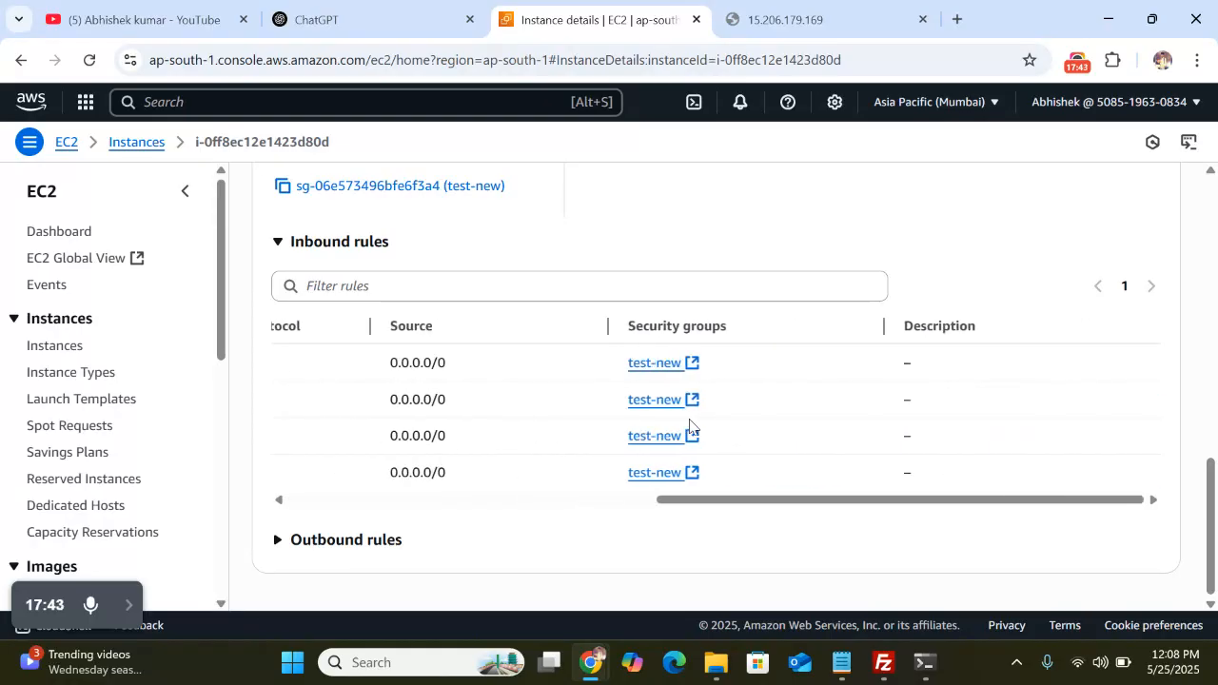
scroll(690, 428, left, 5)
Reload 15.206.179.169, which now shows the Apache2 Ubuntu Default Page, then reopen test-new's details
key(alt+Left)
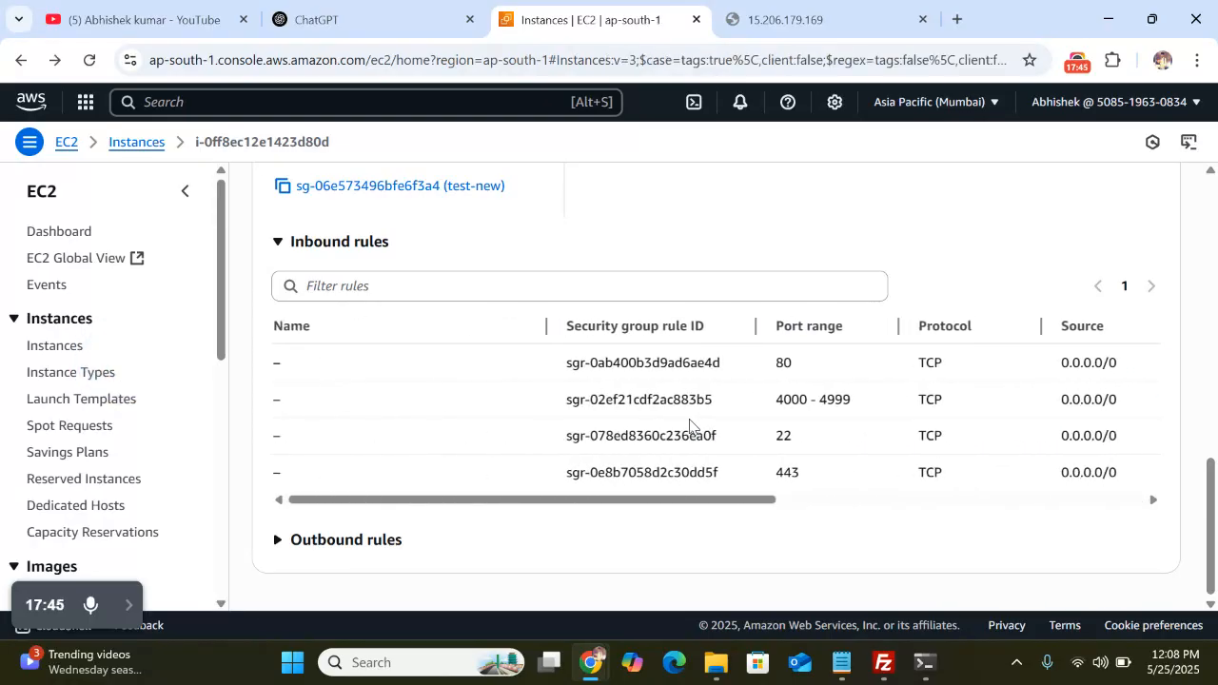
click(786, 10)
click(319, 65)
key(ctrl+c)
key(Return)
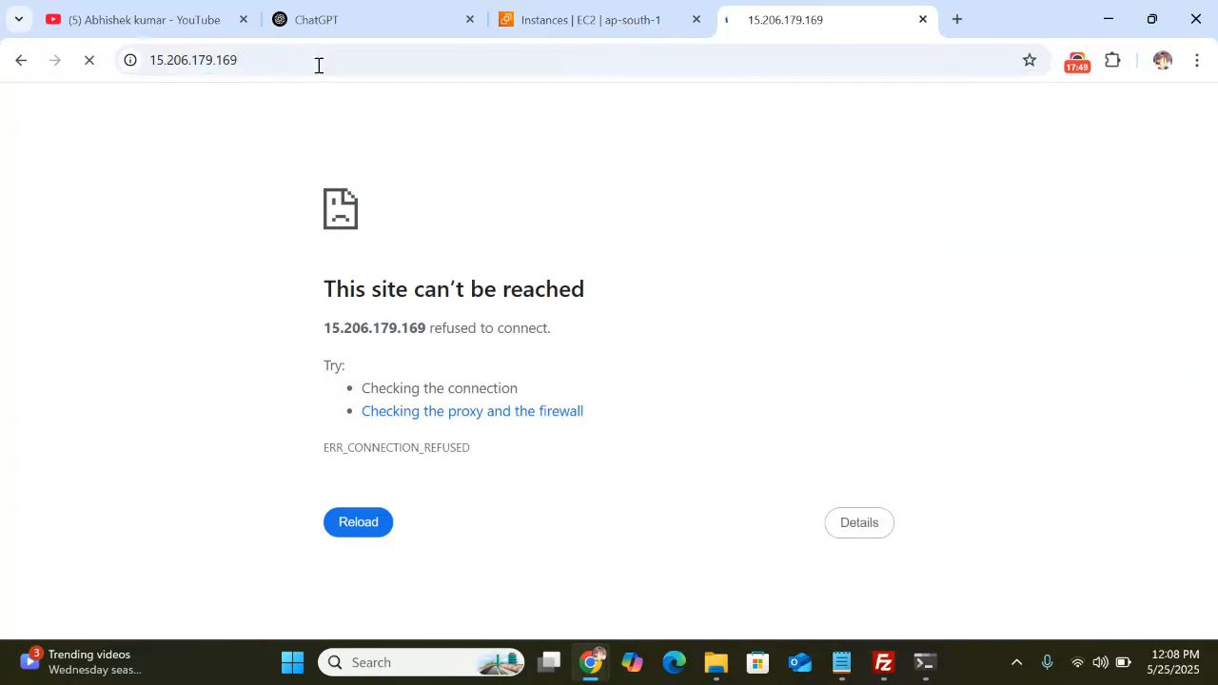
click(571, 17)
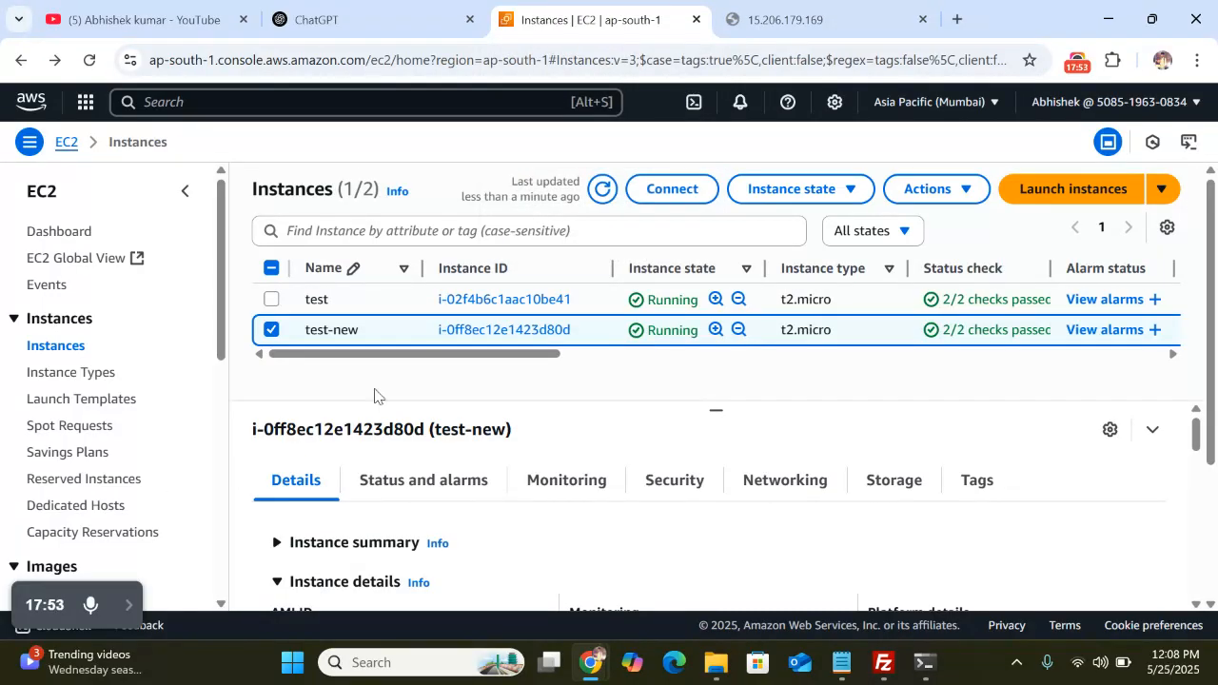
click(129, 607)
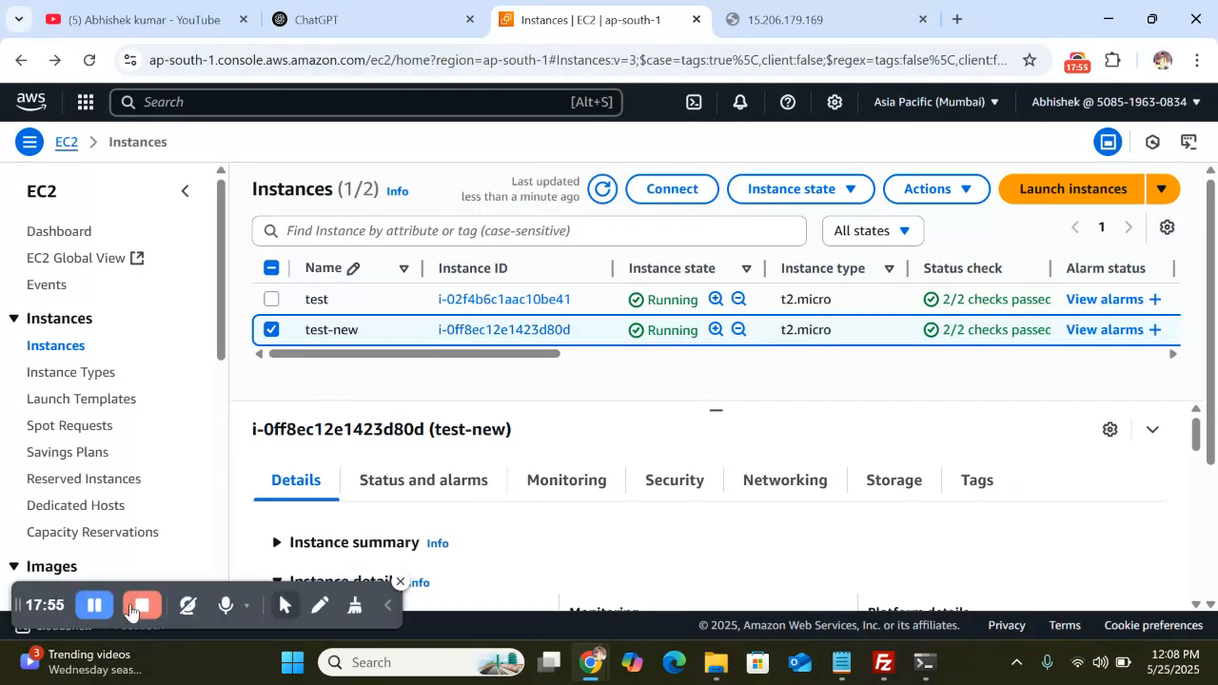
click(93, 609)
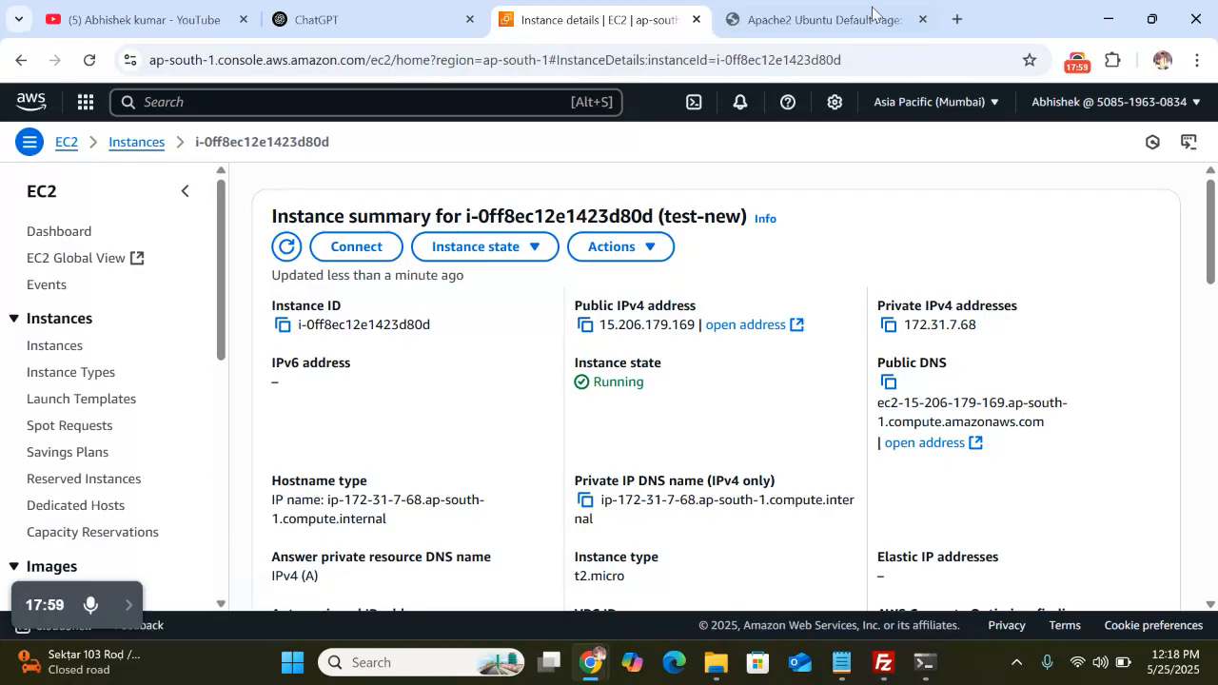
click(781, 19)
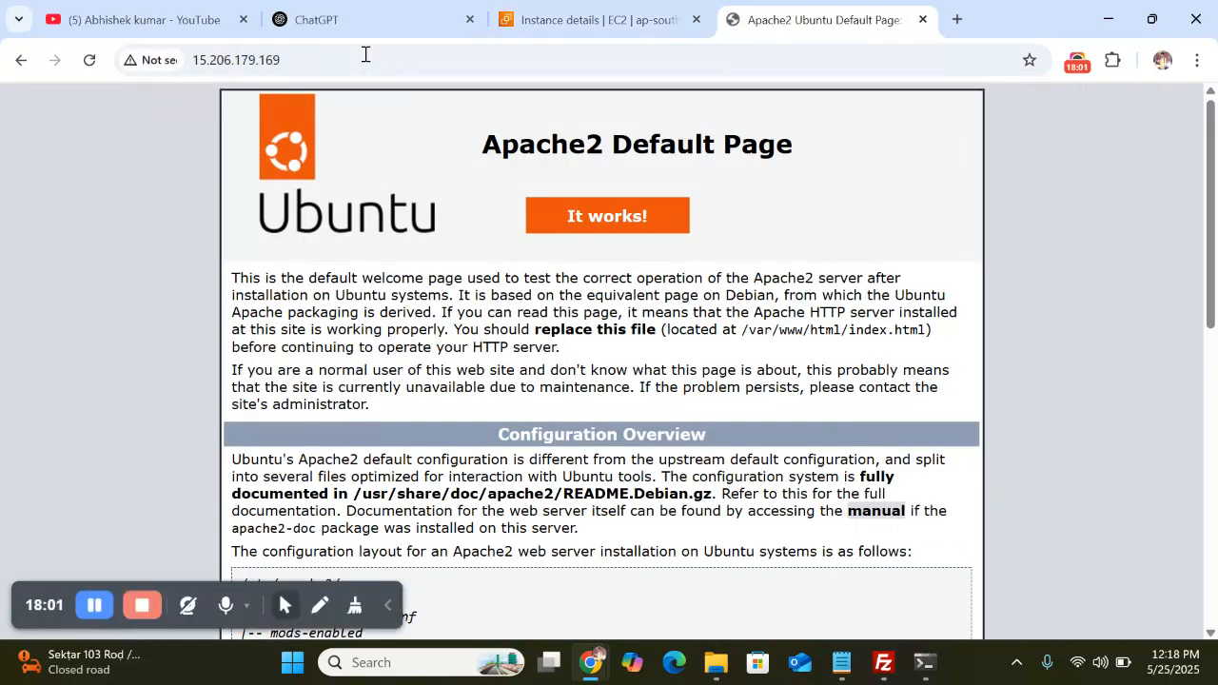
scroll(621, 279, down, 2)
scroll(621, 278, up, 2)
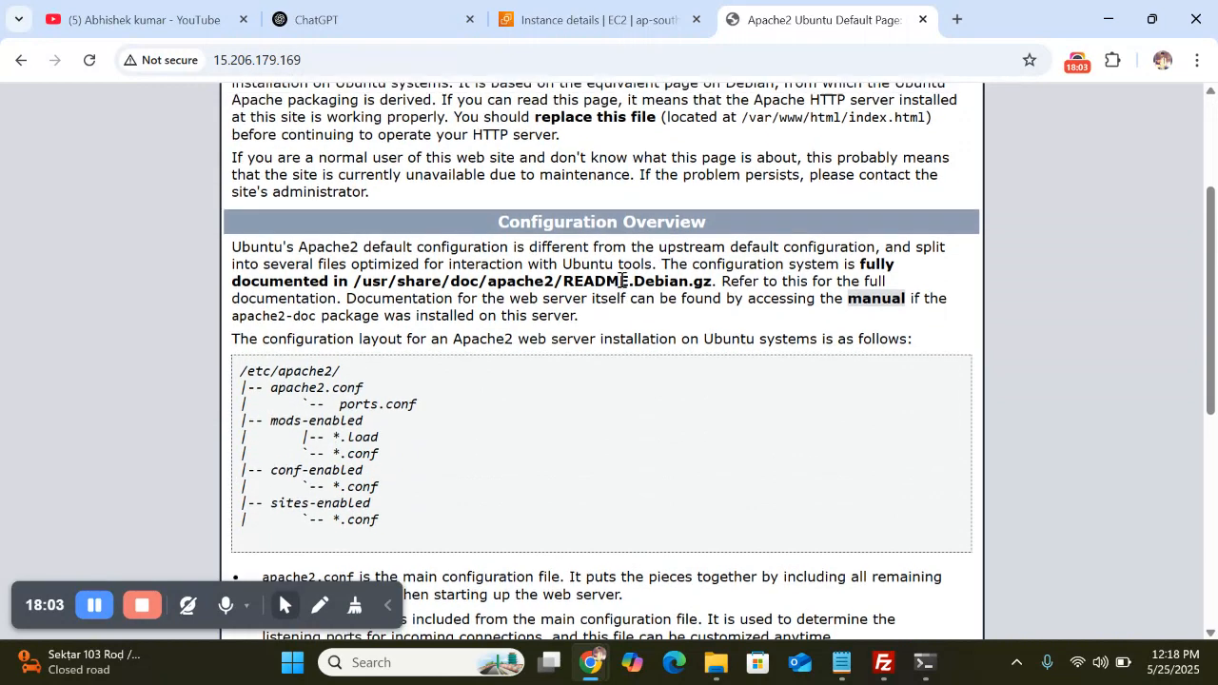
click(571, 14)
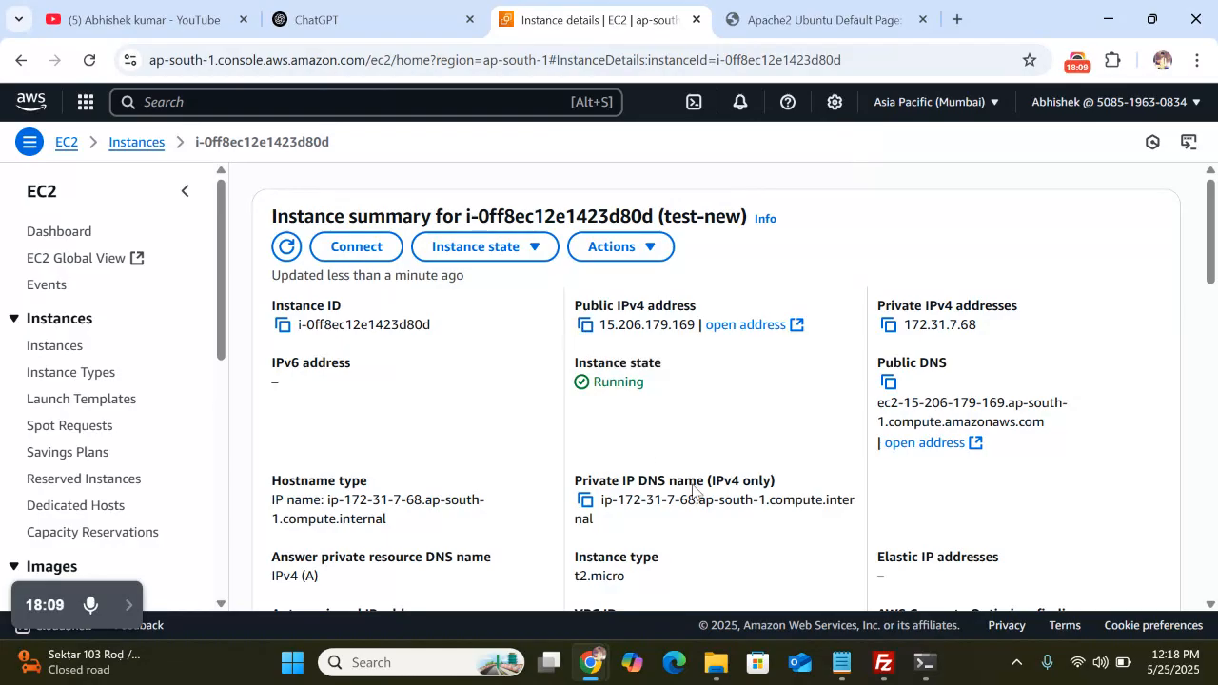
mouse_move(919, 668)
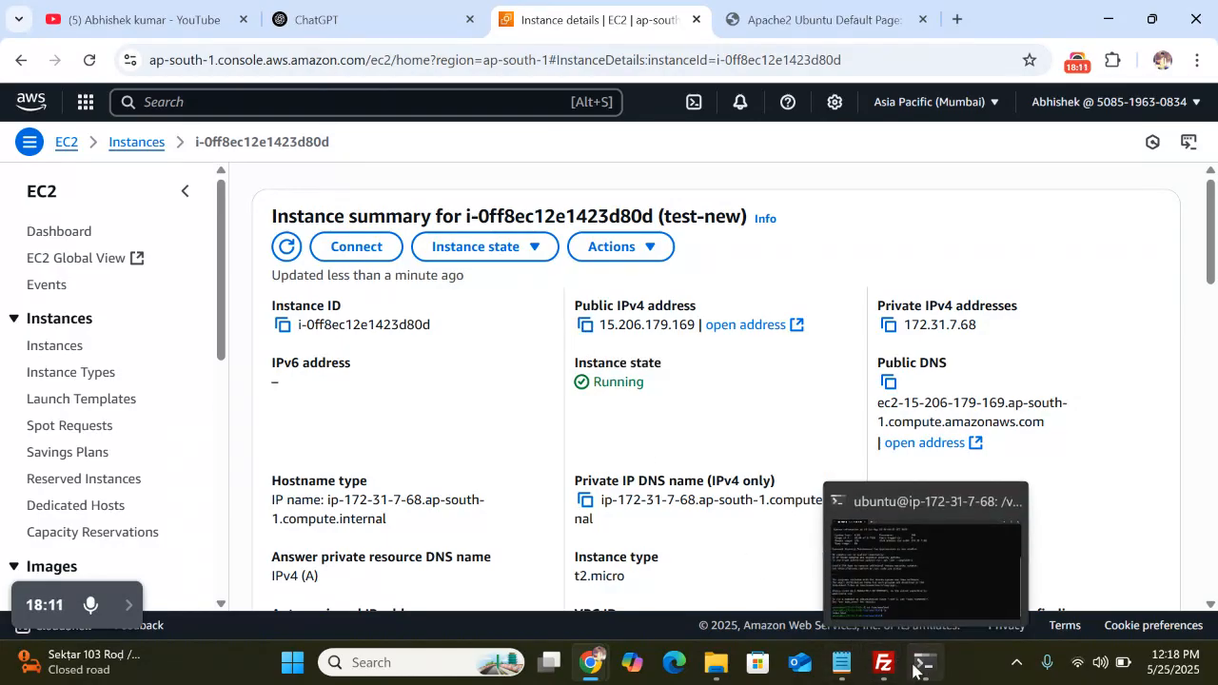
click(921, 548)
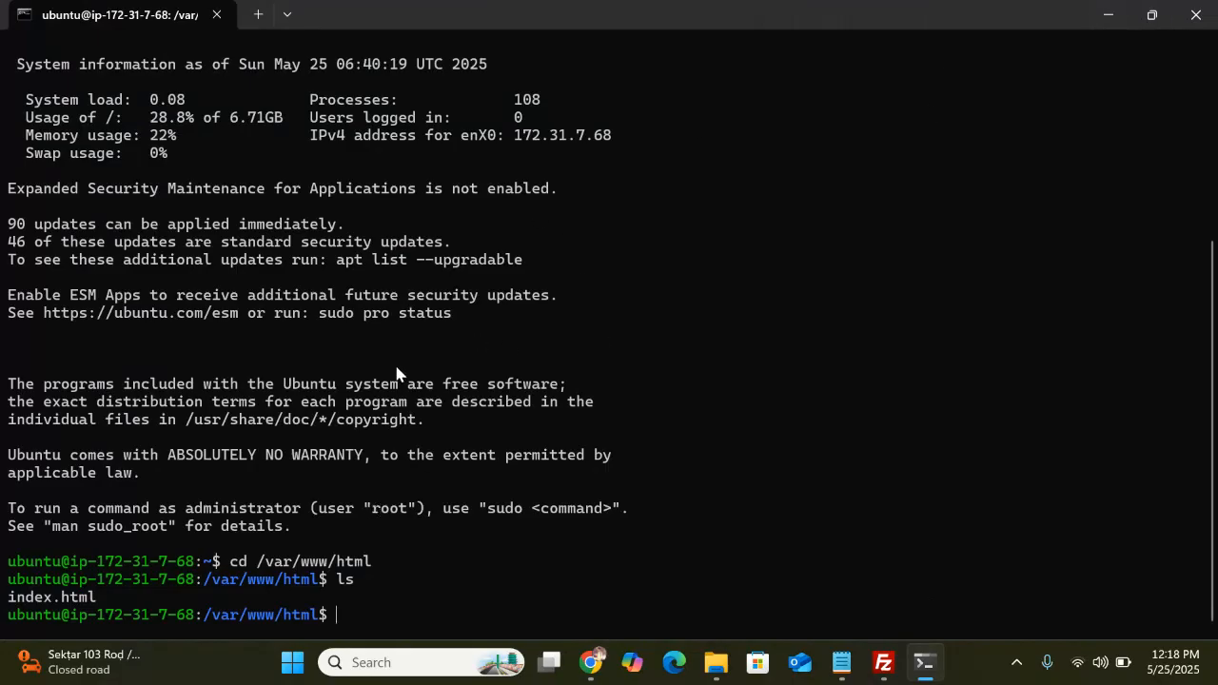
click(1209, 18)
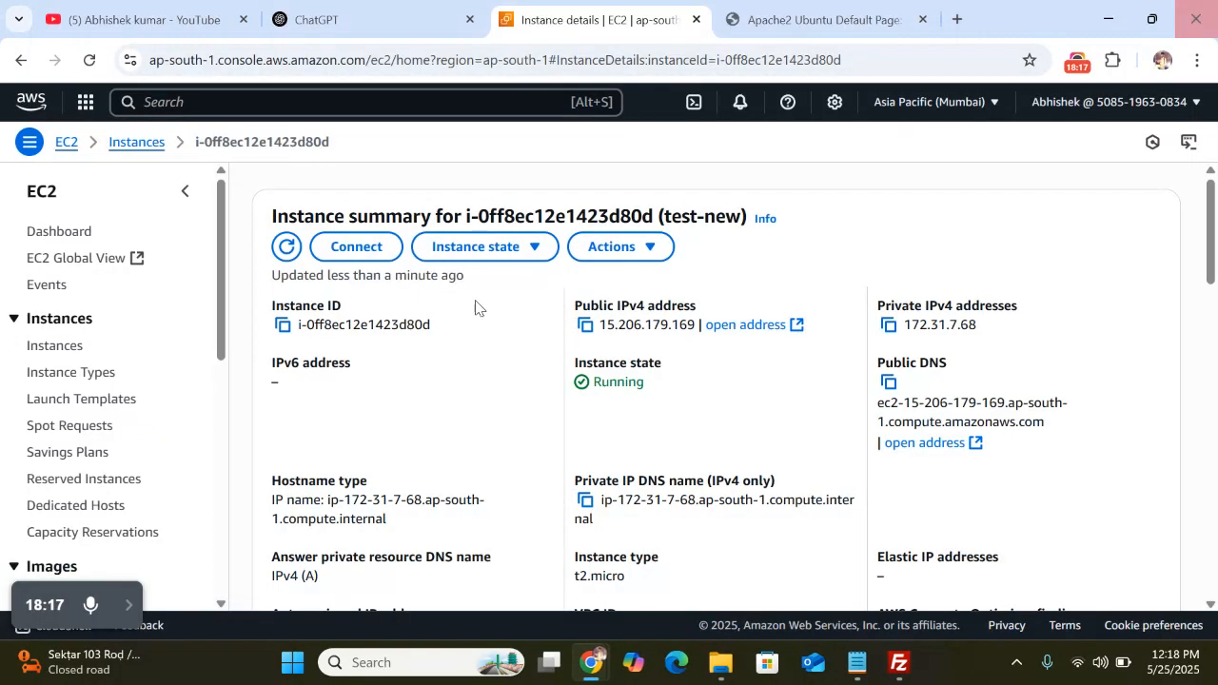
click(739, 666)
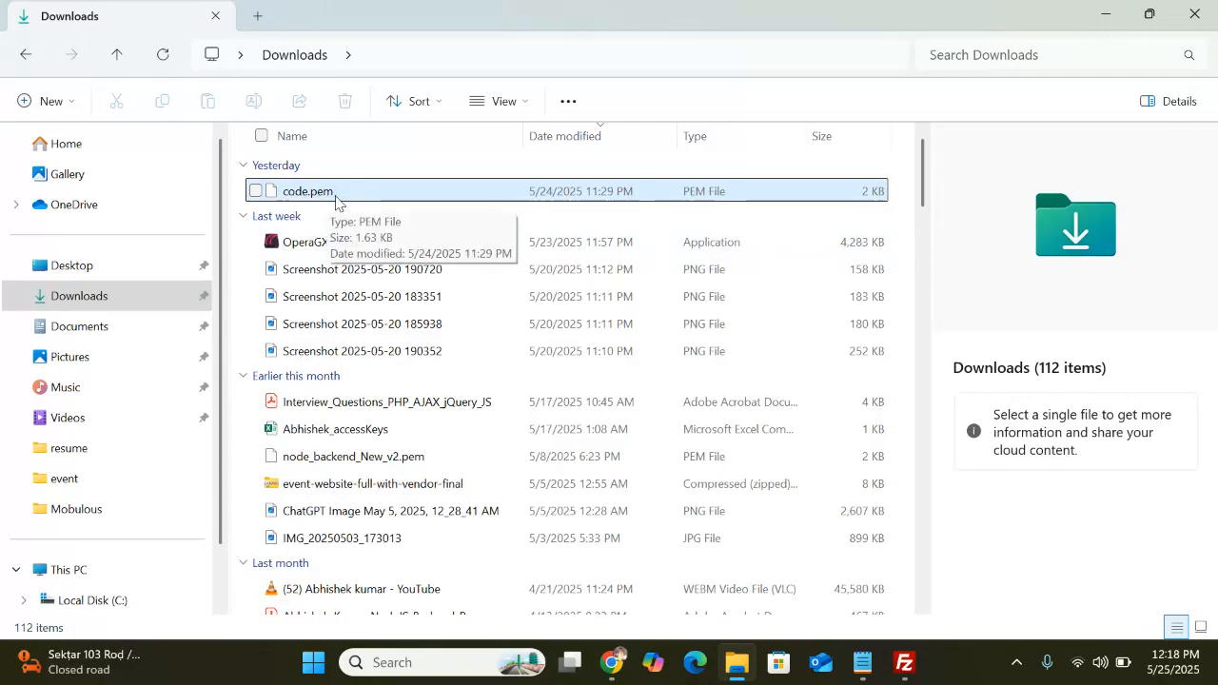
click(399, 54)
text(cmd)
key(Return)
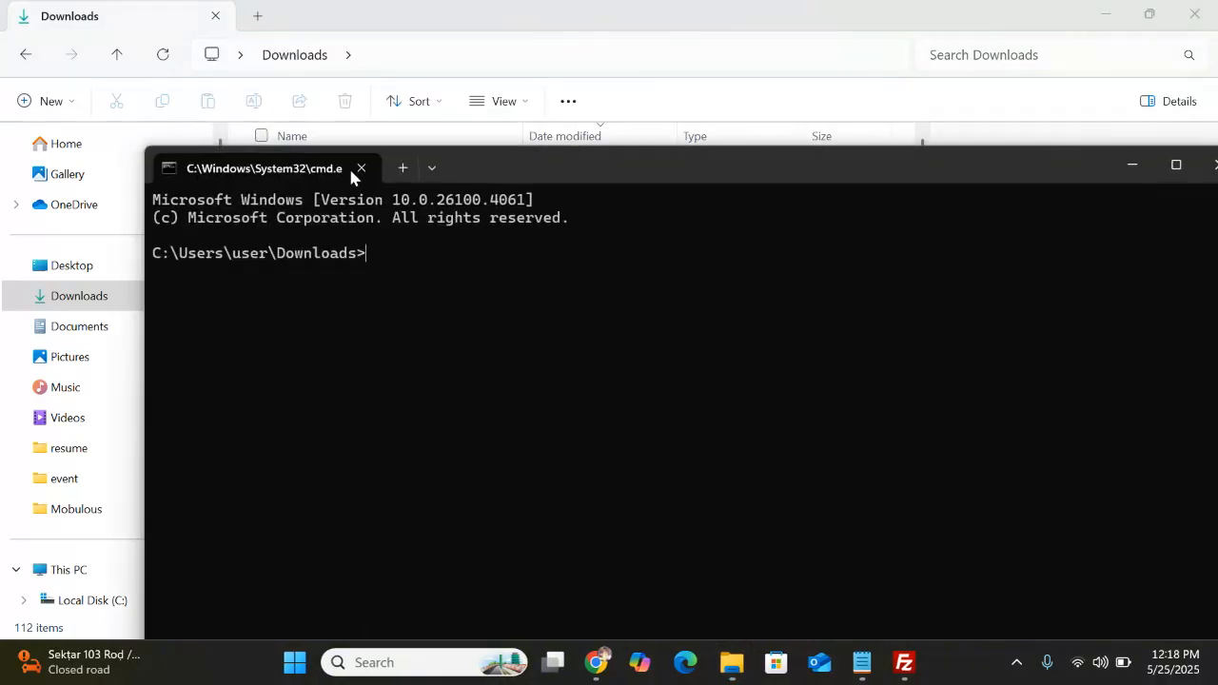
text(ssh -i code.)
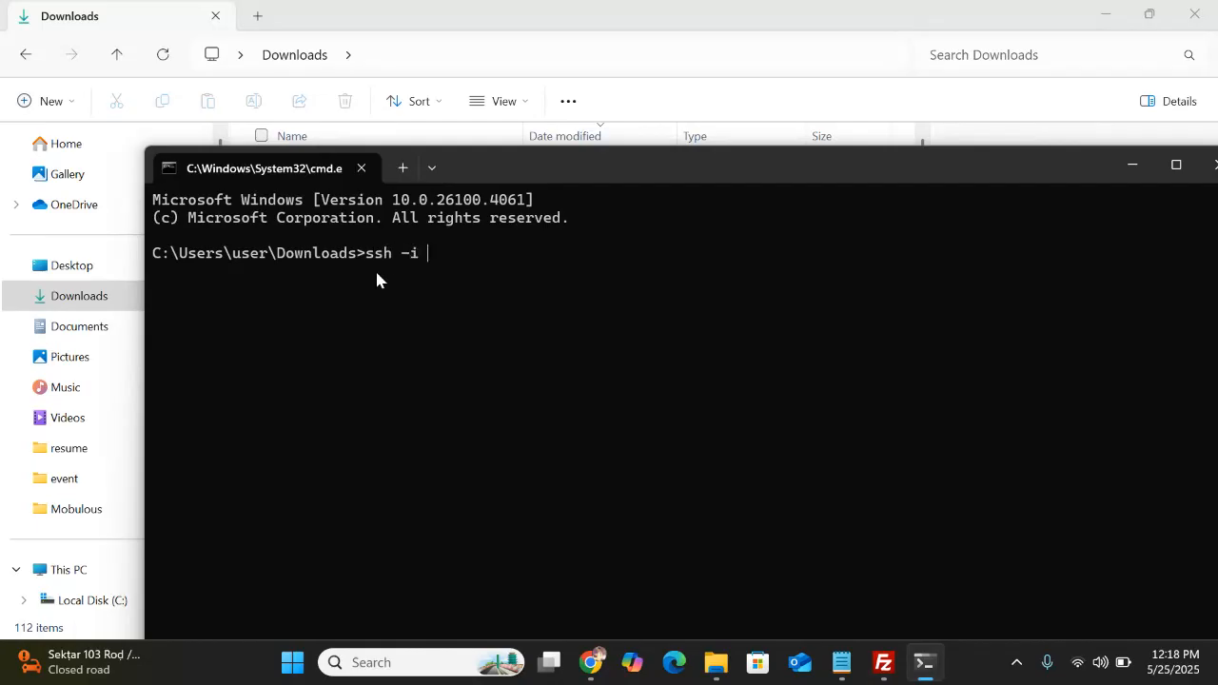
text(pem ubuntu@)
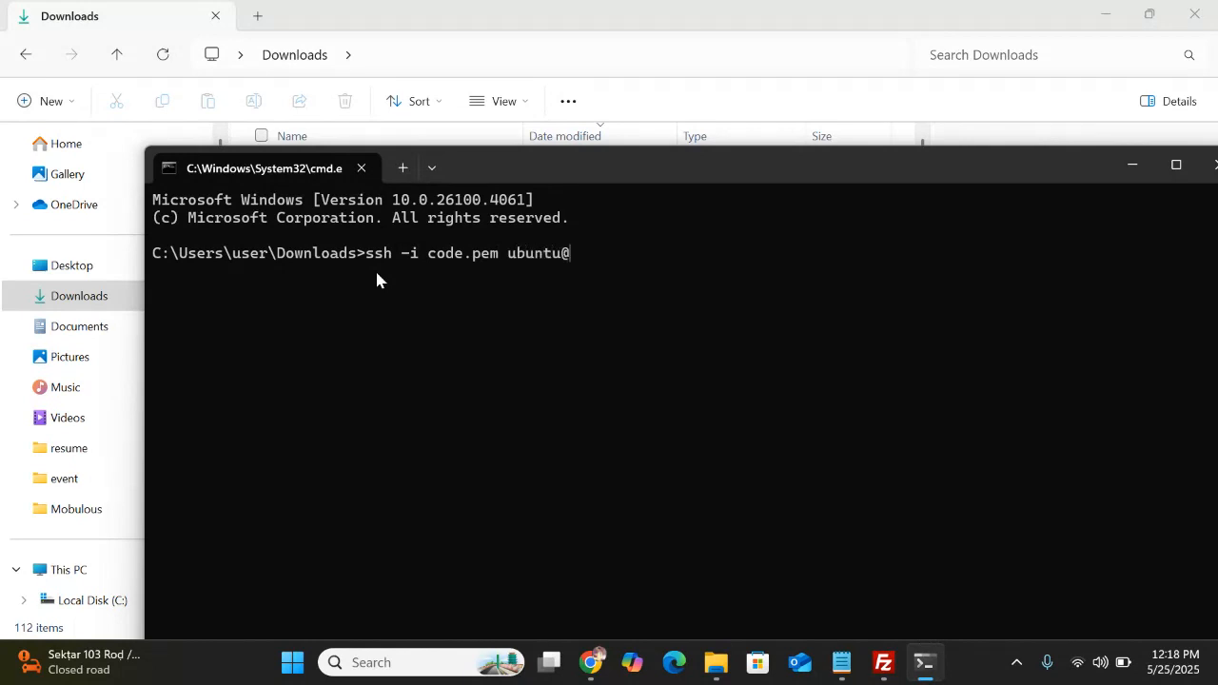
key(ctrl+v)
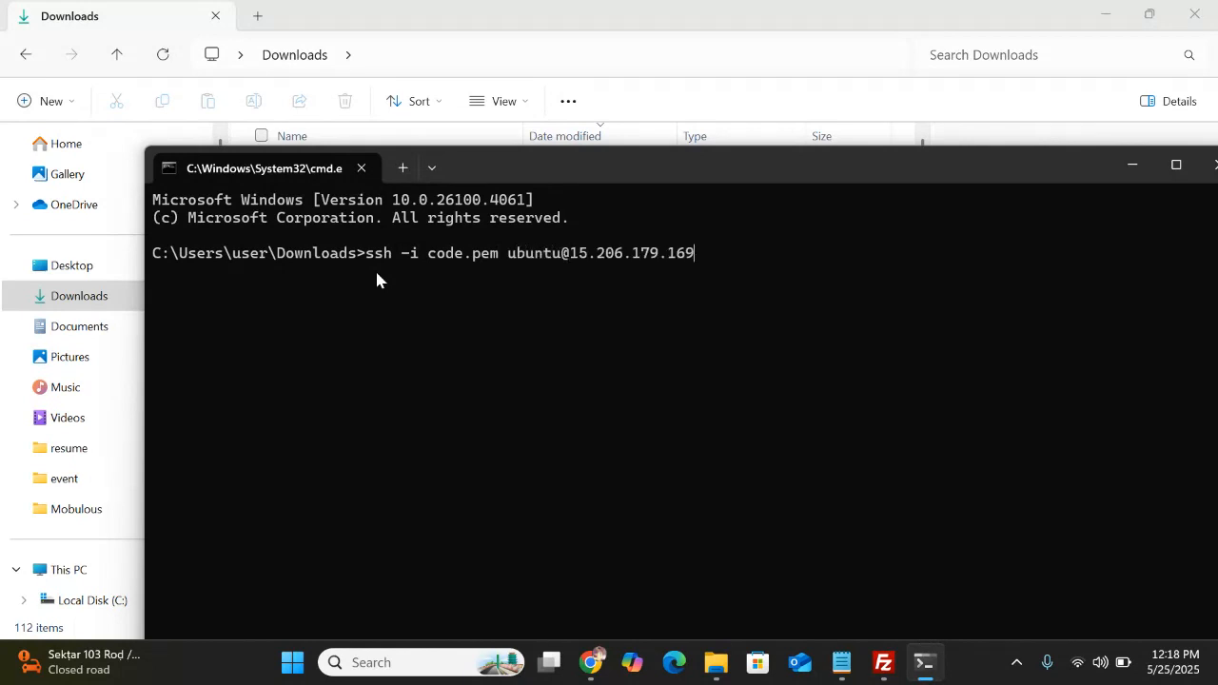
click(1177, 167)
Move into /var/www/html and list it, showing only index.html
text(cd /var/www/html)
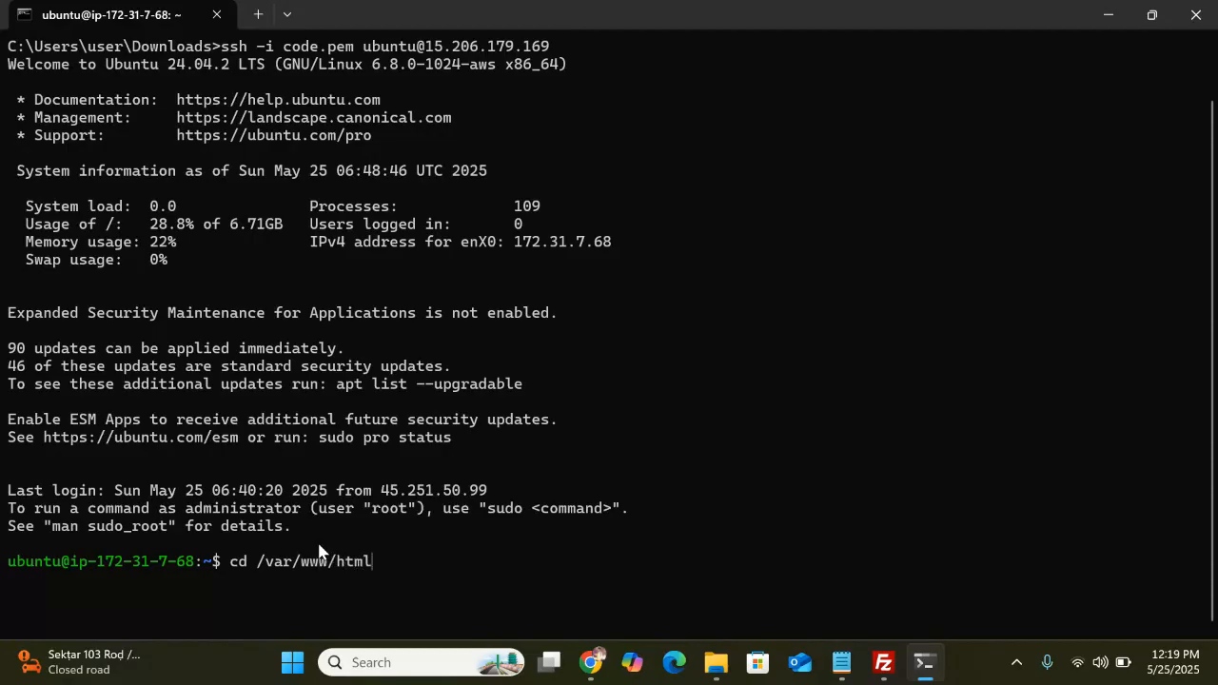
key(Return)
text(ls)
key(Return)
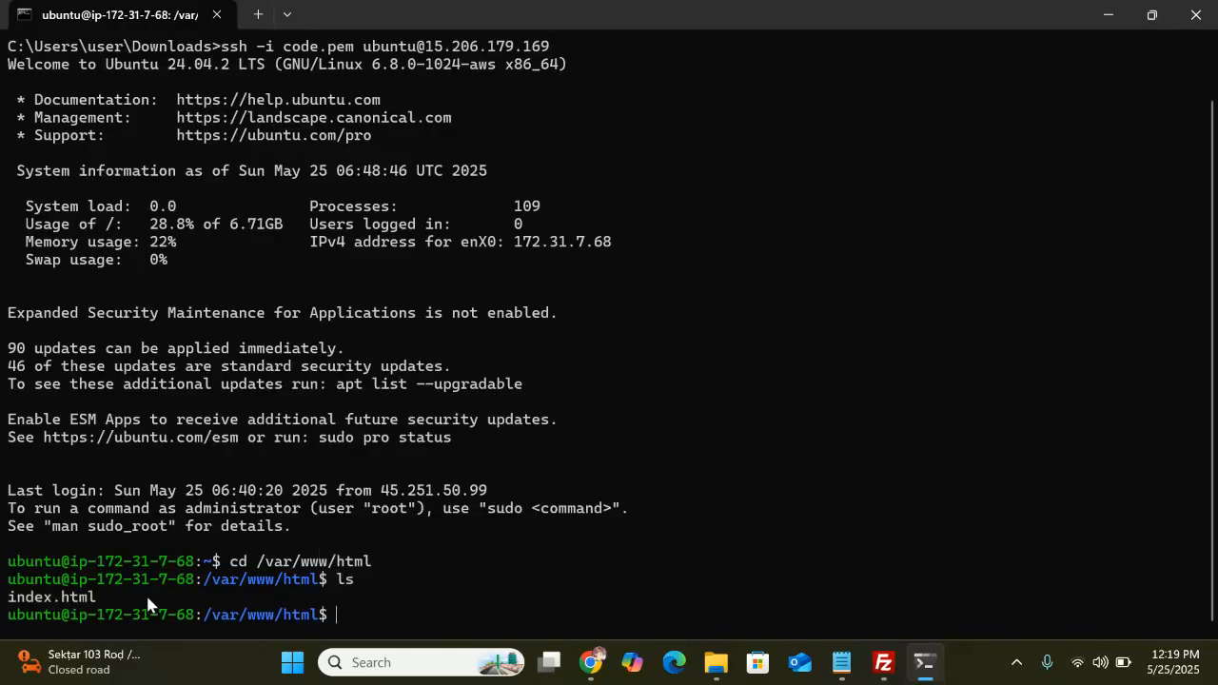
key(alt+Tab)
key(alt+Tab)
key(alt+Tab)
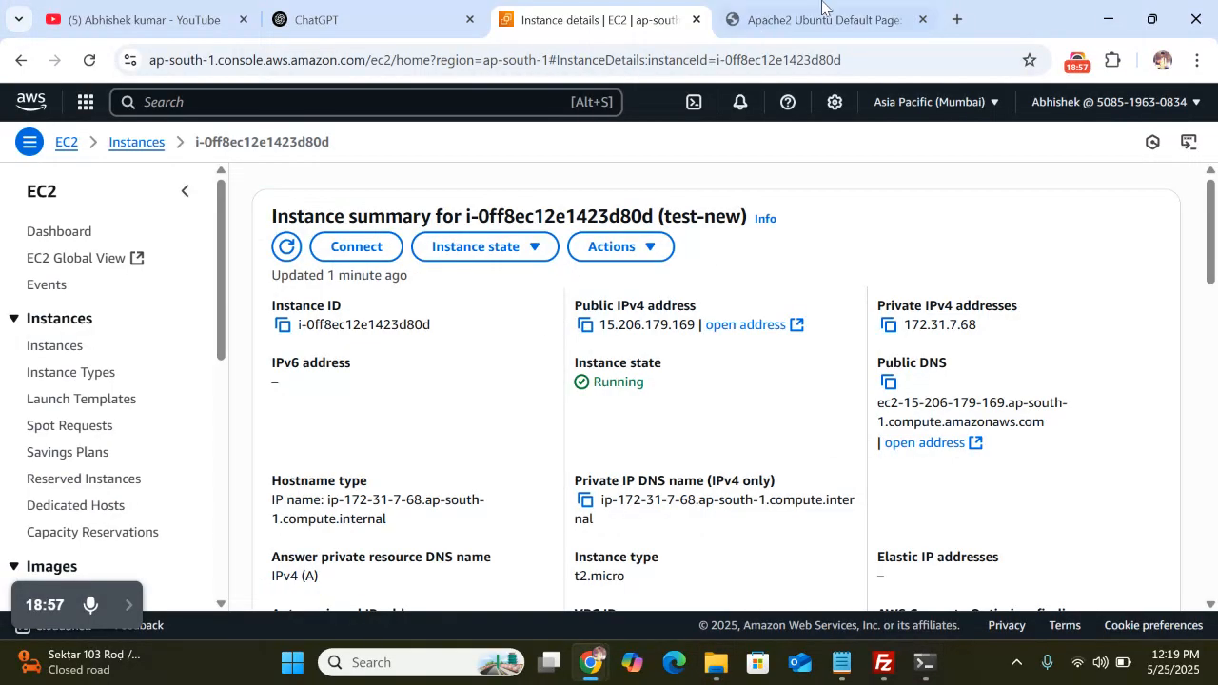
View the Apache default page tab, then return to the EC2 instance details
click(802, 15)
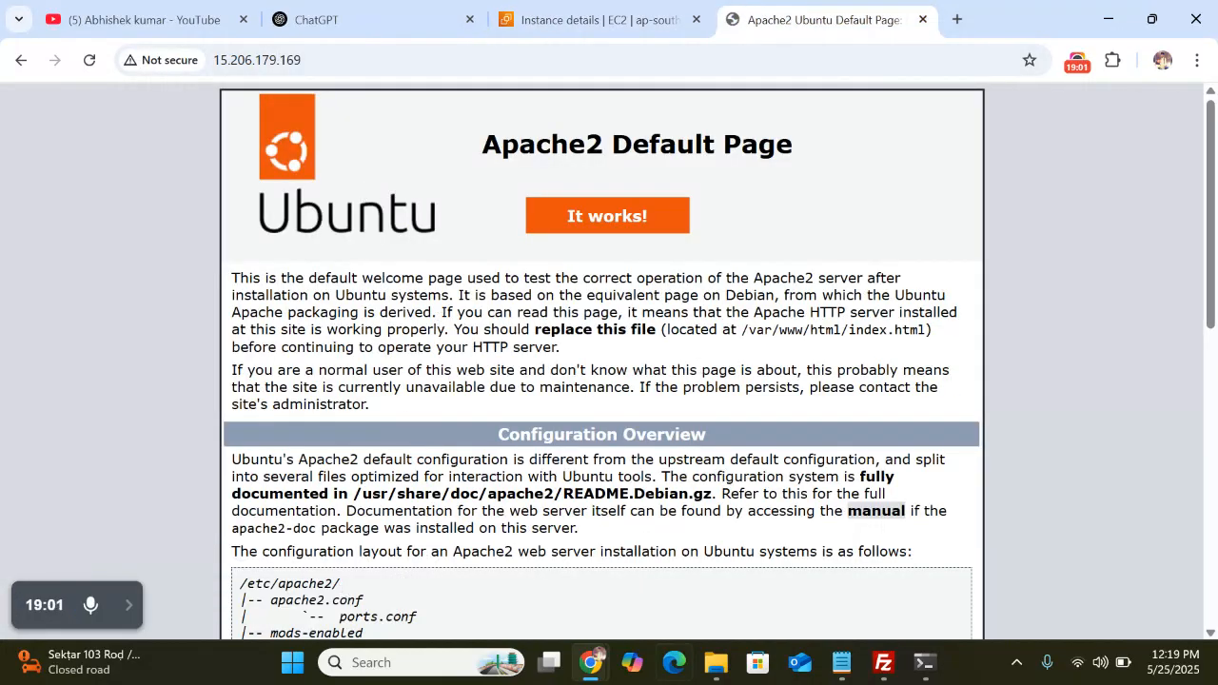
key(alt+Tab)
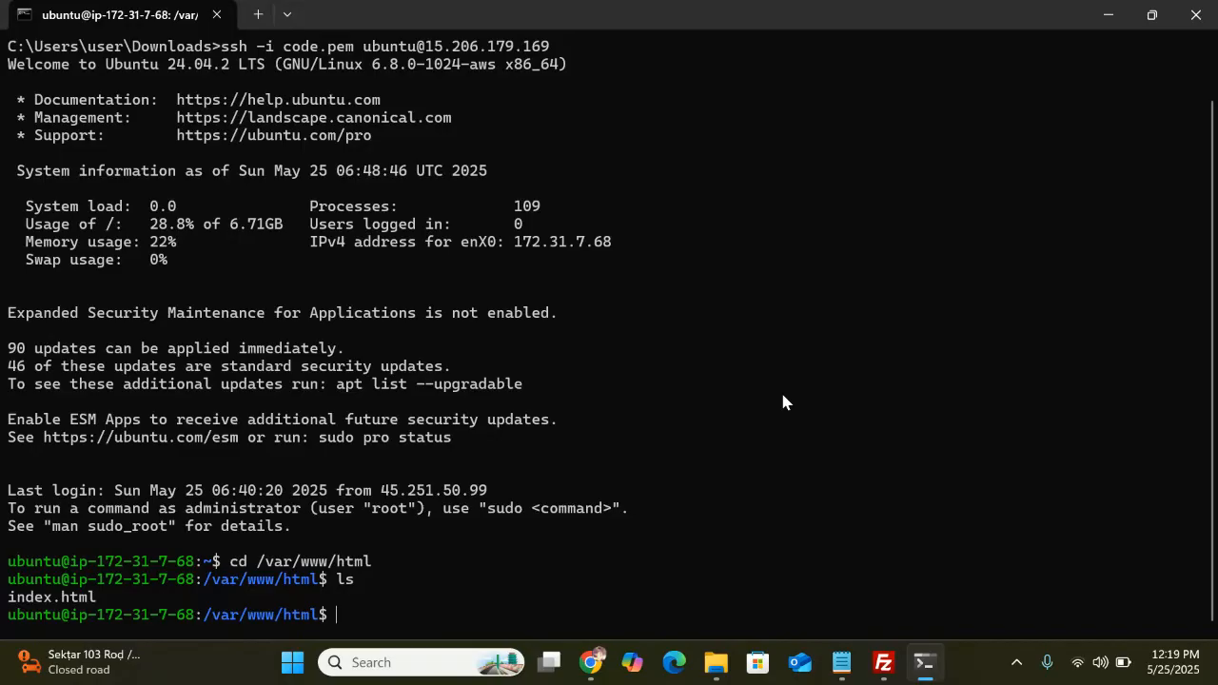
click(1108, 15)
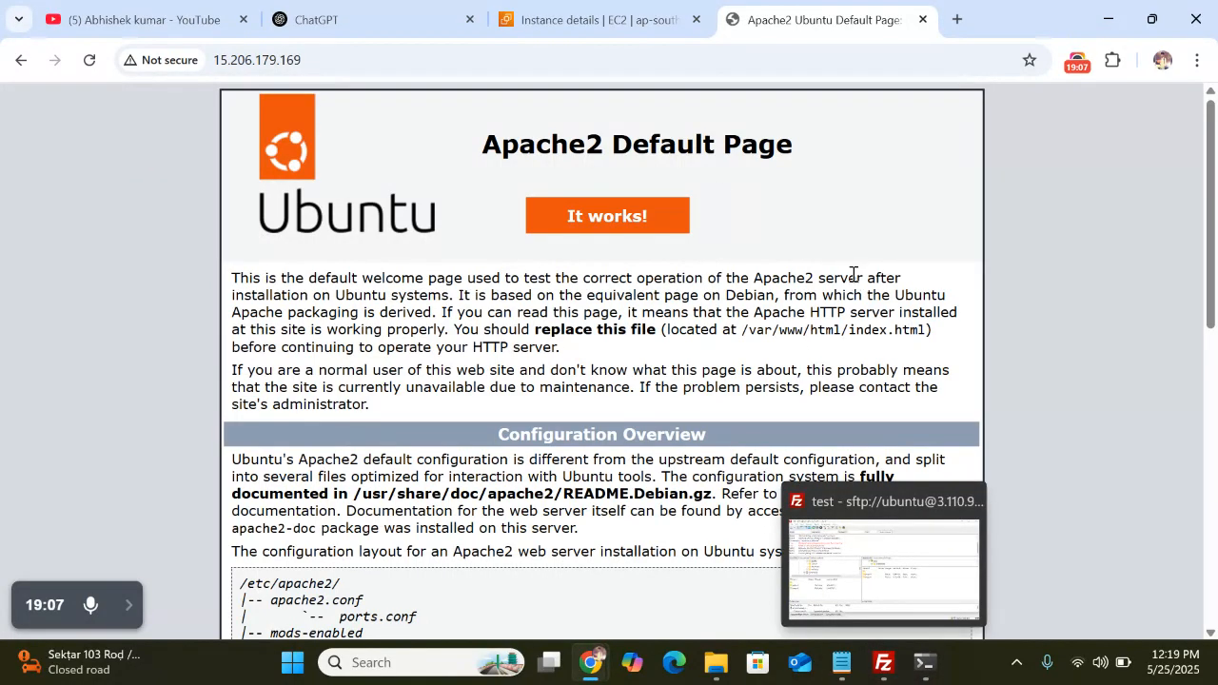
click(605, 19)
scroll(643, 461, down, 3)
scroll(643, 460, up, 3)
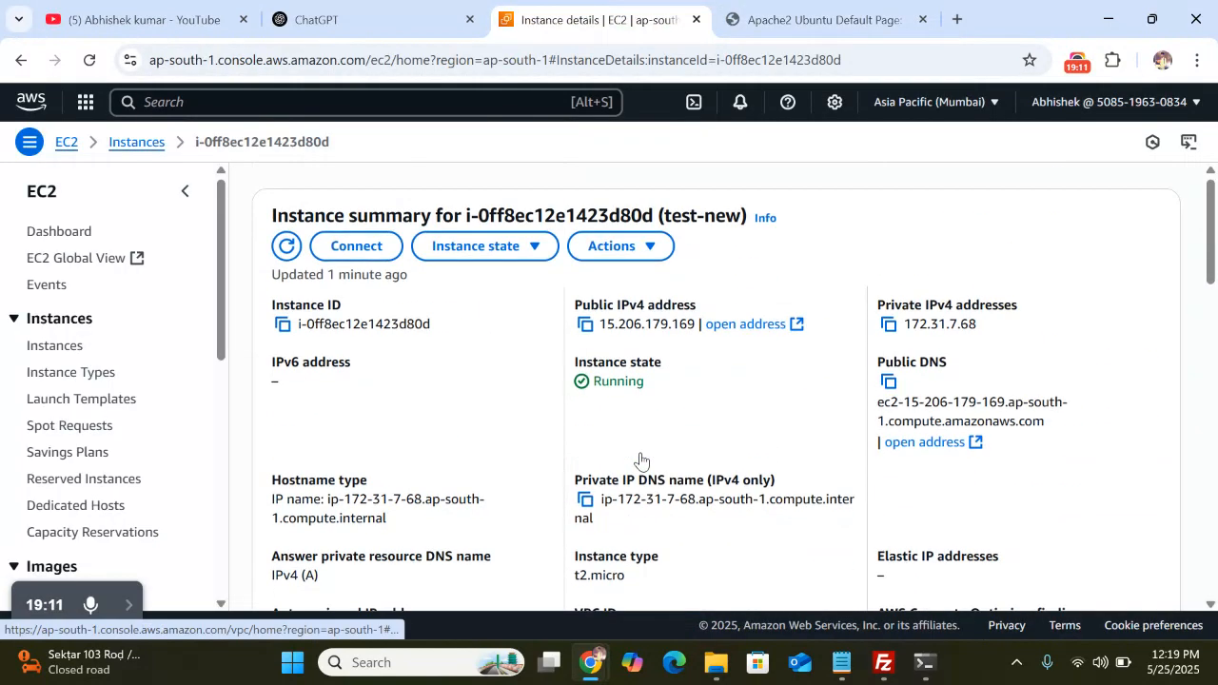
scroll(641, 459, down, 5)
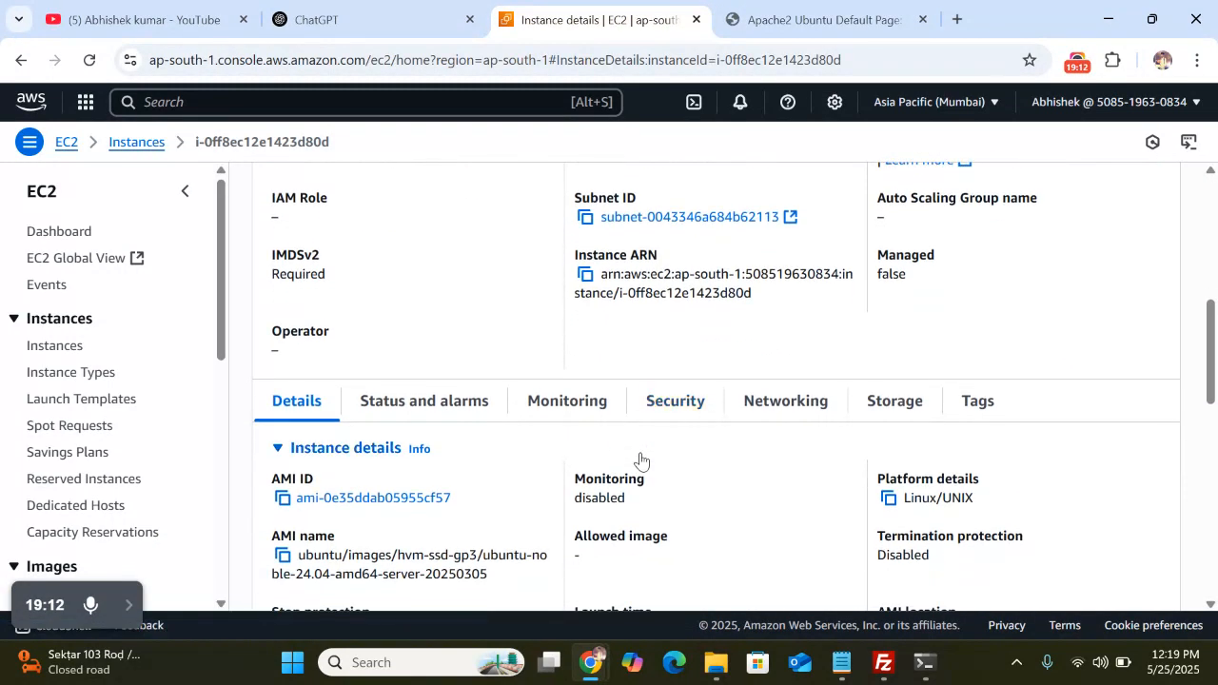
Review inbound rules opening ports 80, 4000–4999, 22 and 443 to 0.0.0.0/0
click(675, 401)
scroll(767, 480, down, 3)
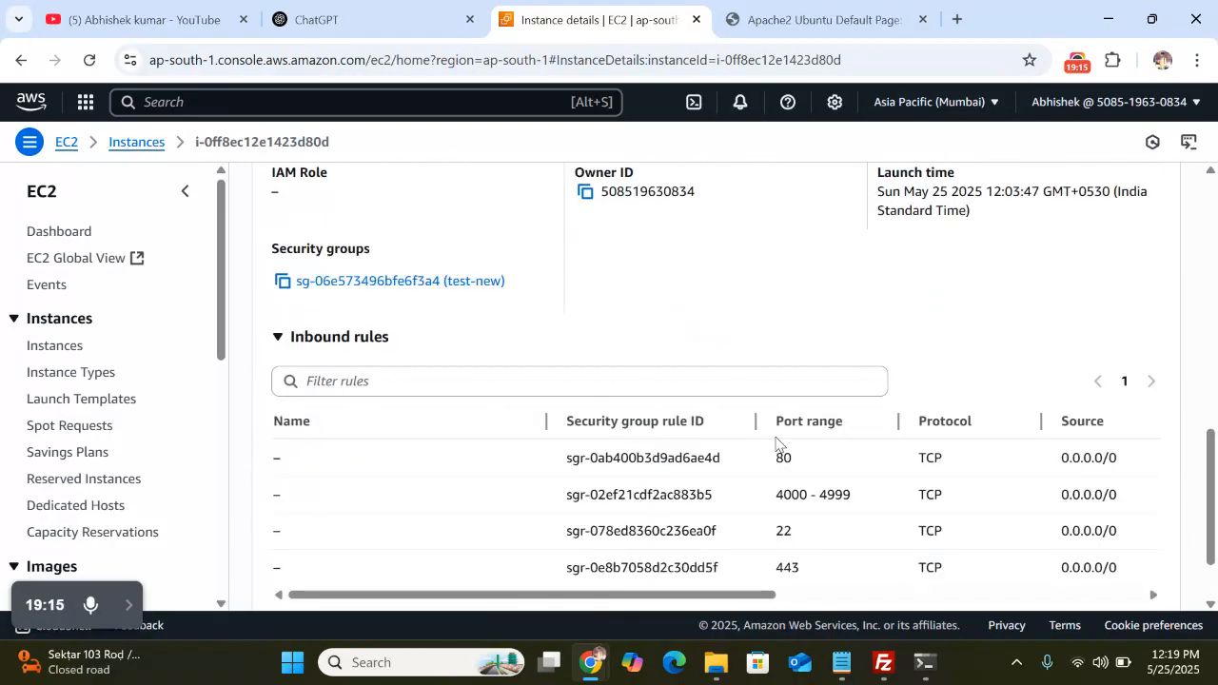
scroll(804, 492, right, 1)
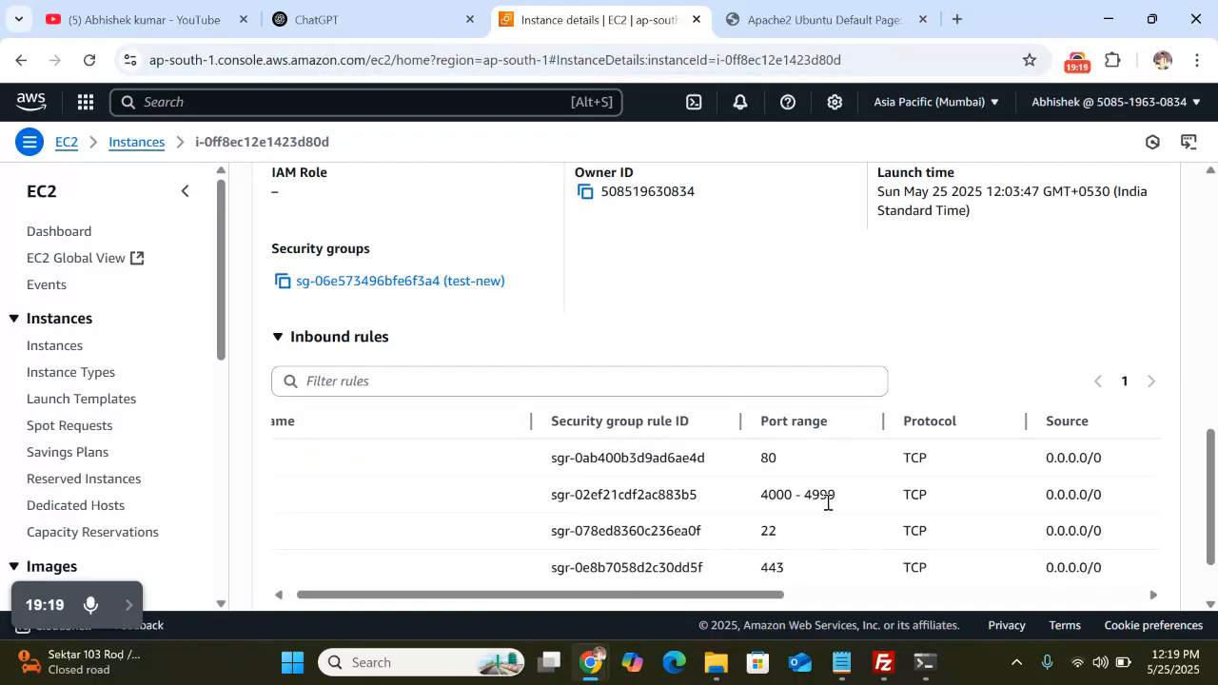
scroll(771, 511, down, 1)
scroll(770, 511, down, 1)
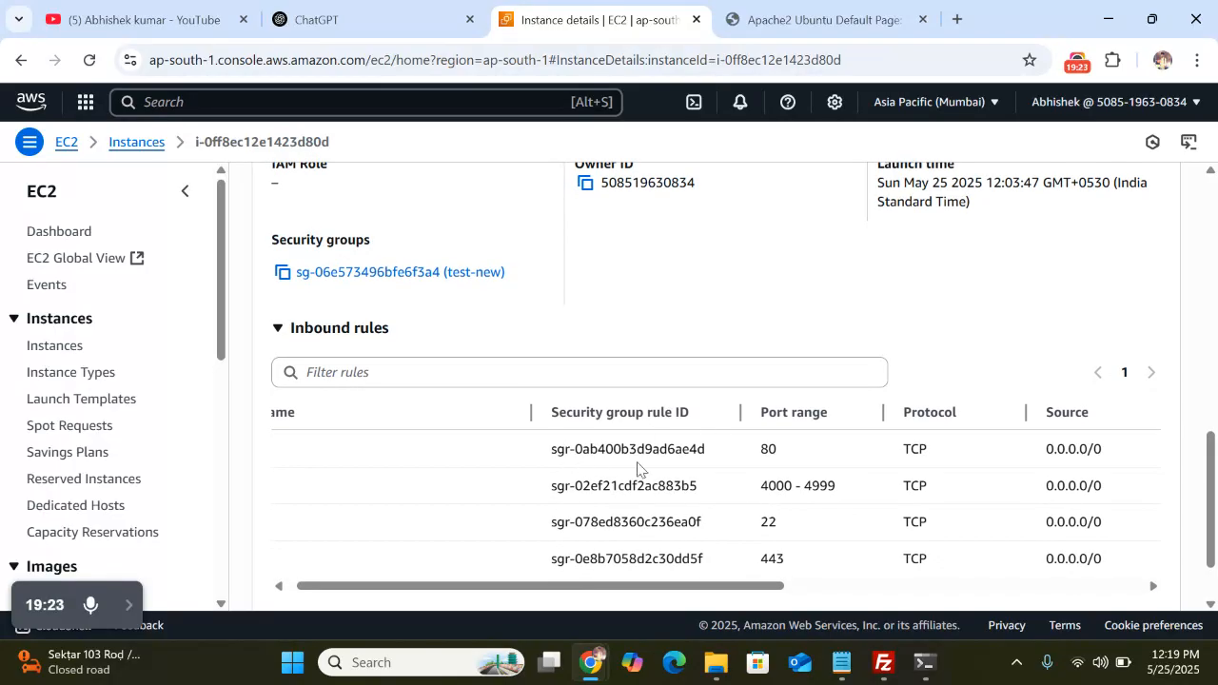
scroll(642, 470, left, 1)
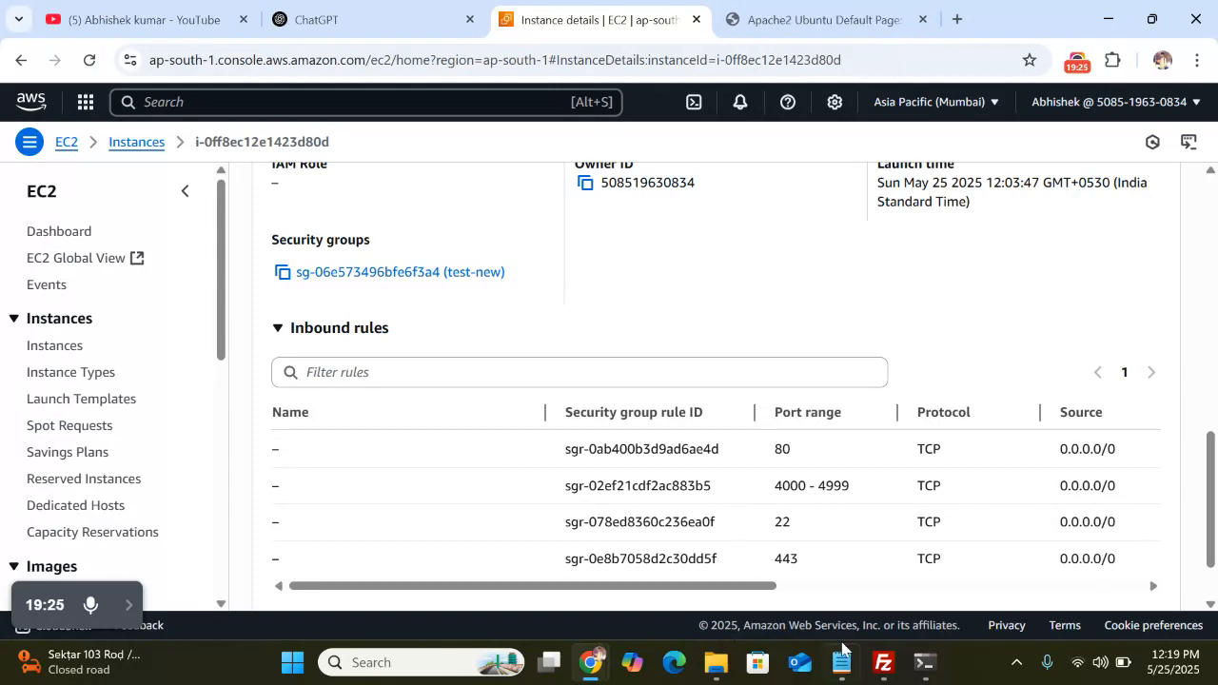
click(883, 663)
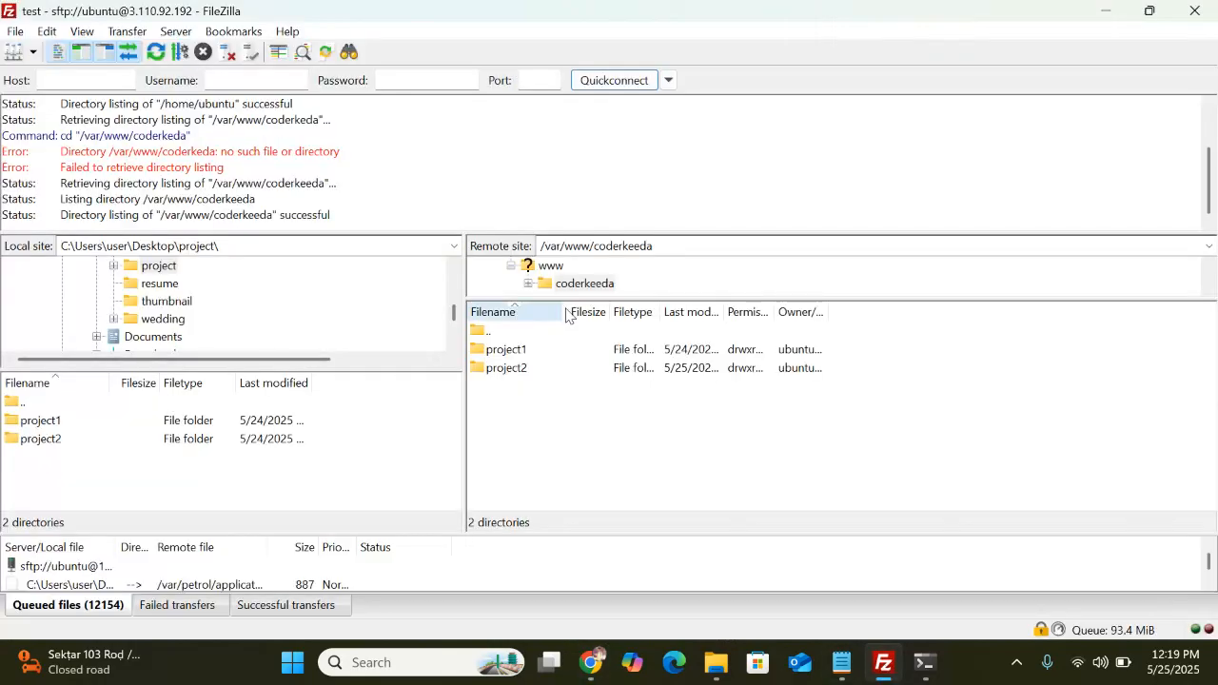
Create a Site Manager entry named test-new using SFTP to host 15.206.179.169
click(16, 29)
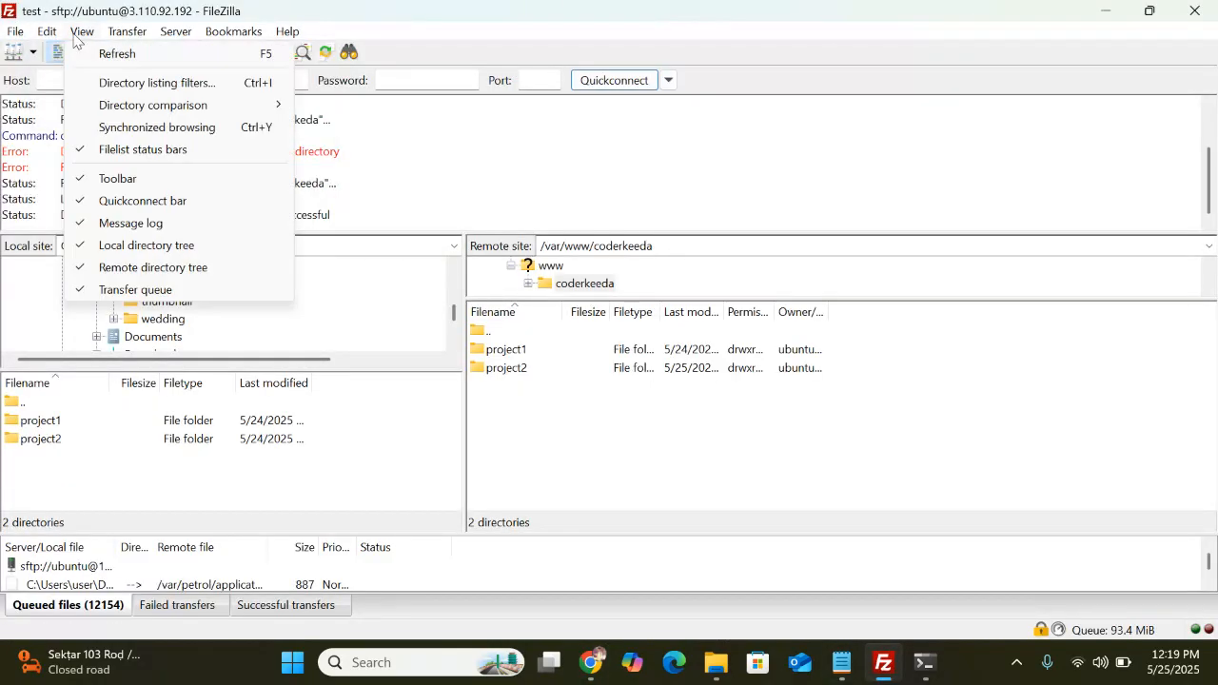
click(61, 55)
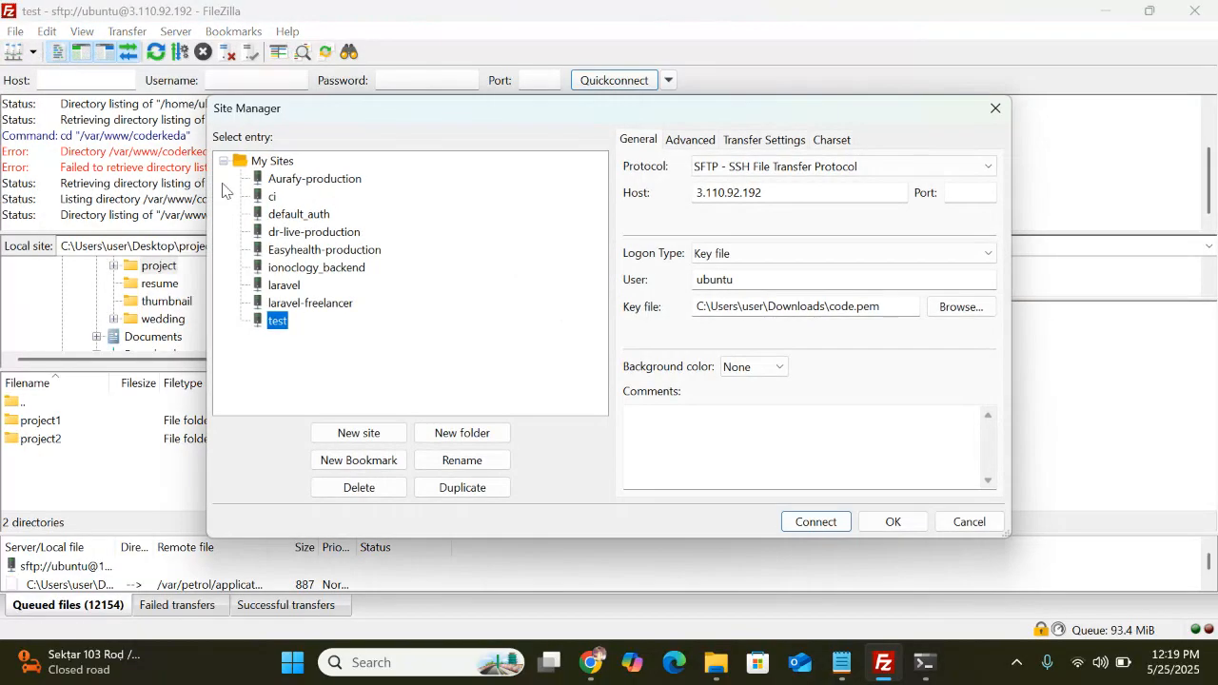
click(386, 430)
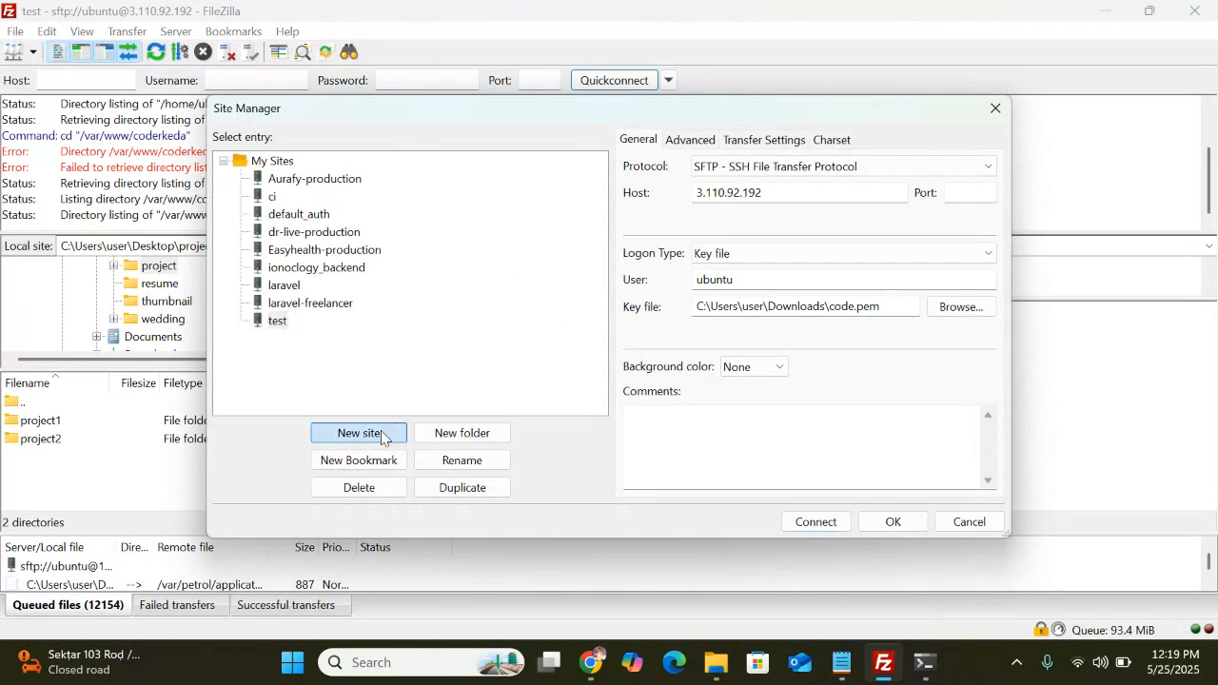
key(BackSpace)
text(test-new)
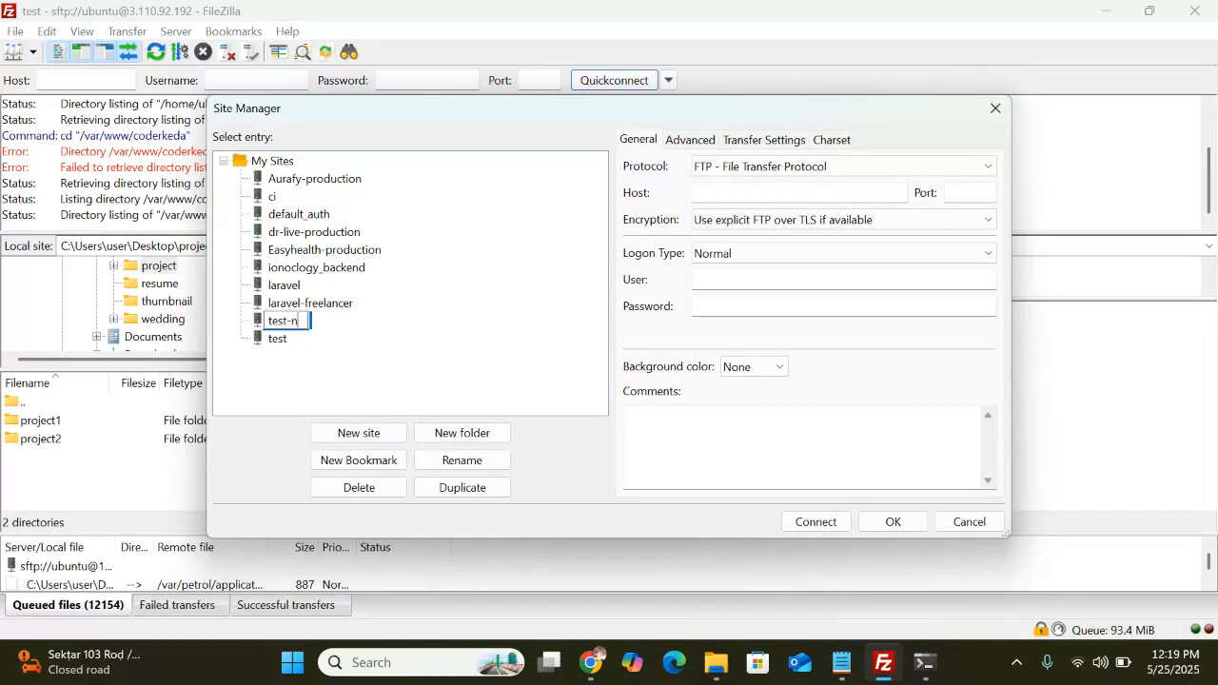
click(778, 165)
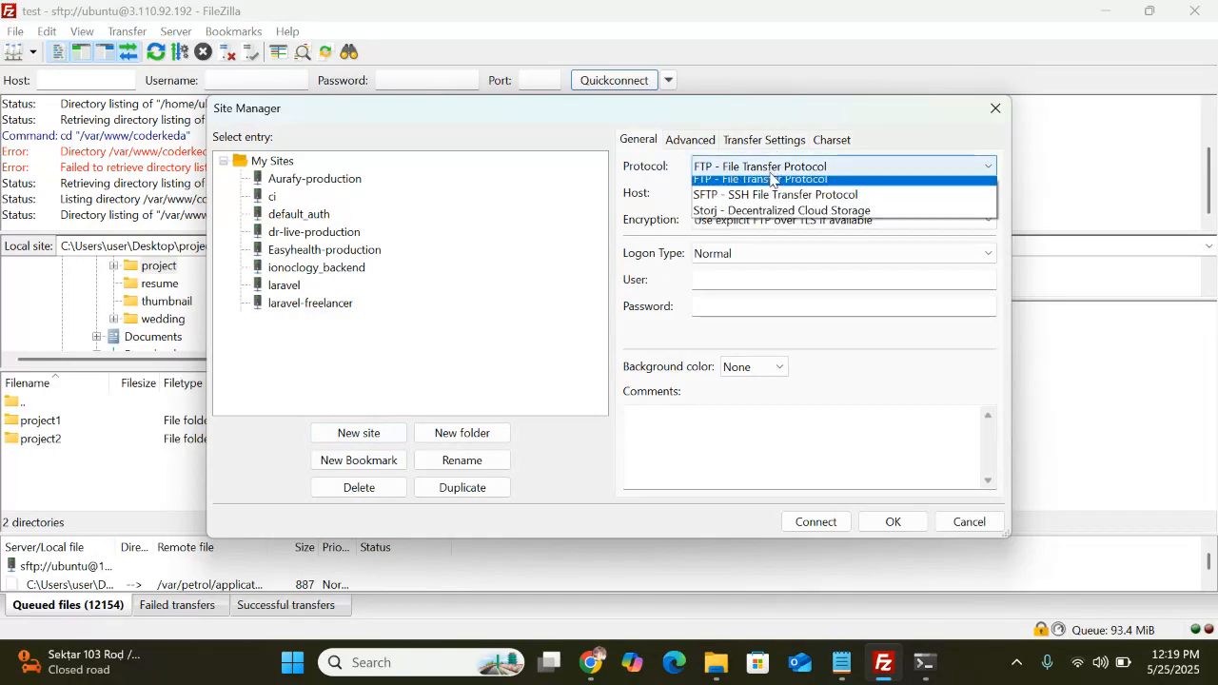
click(749, 204)
click(741, 196)
text(15.206.179.169)
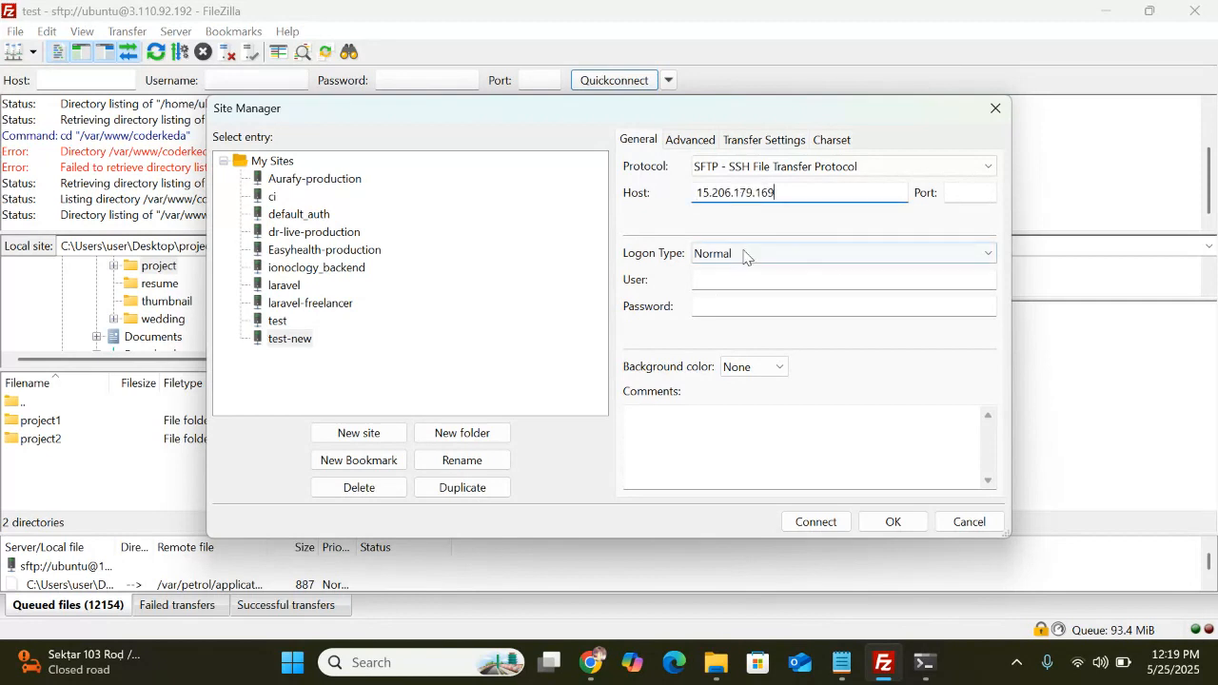
Set Key file logon as ubuntu with code.pem and connect
click(826, 253)
click(745, 339)
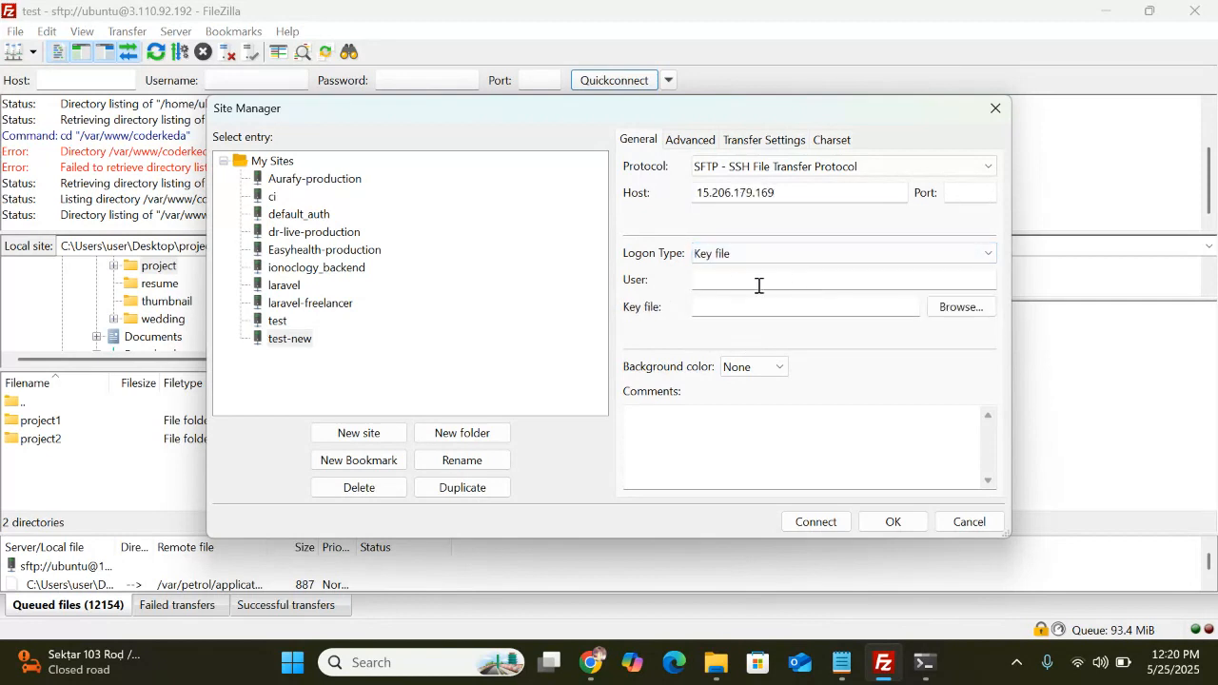
click(737, 281)
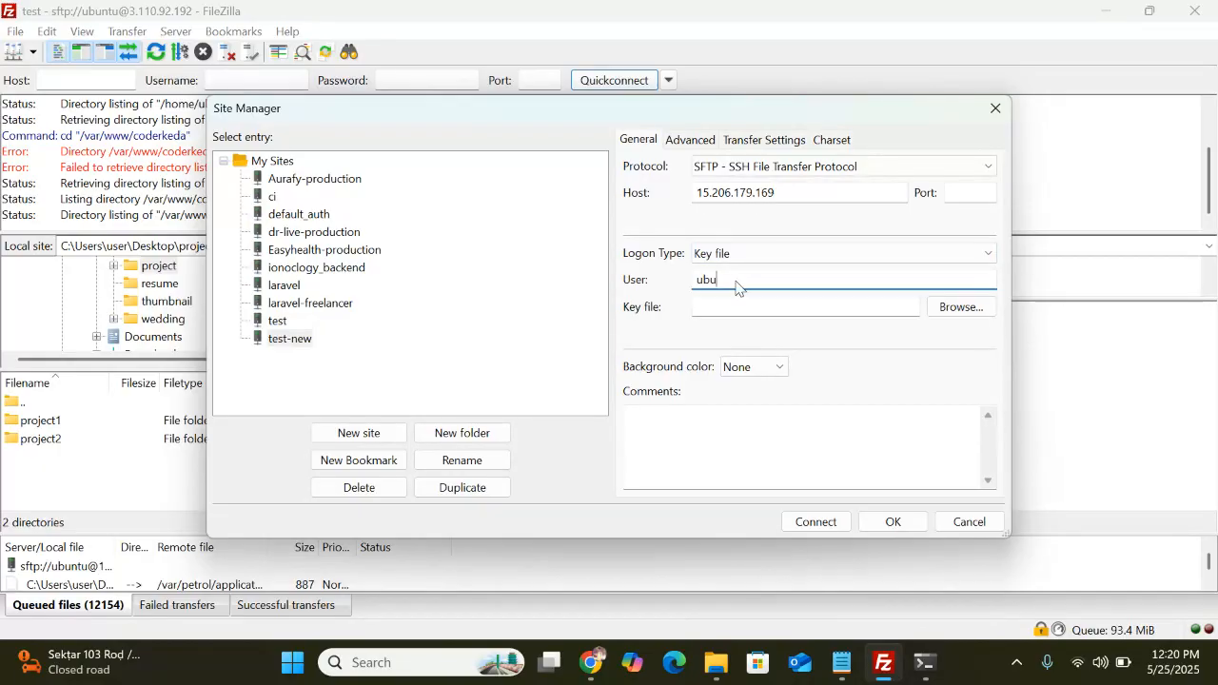
click(963, 306)
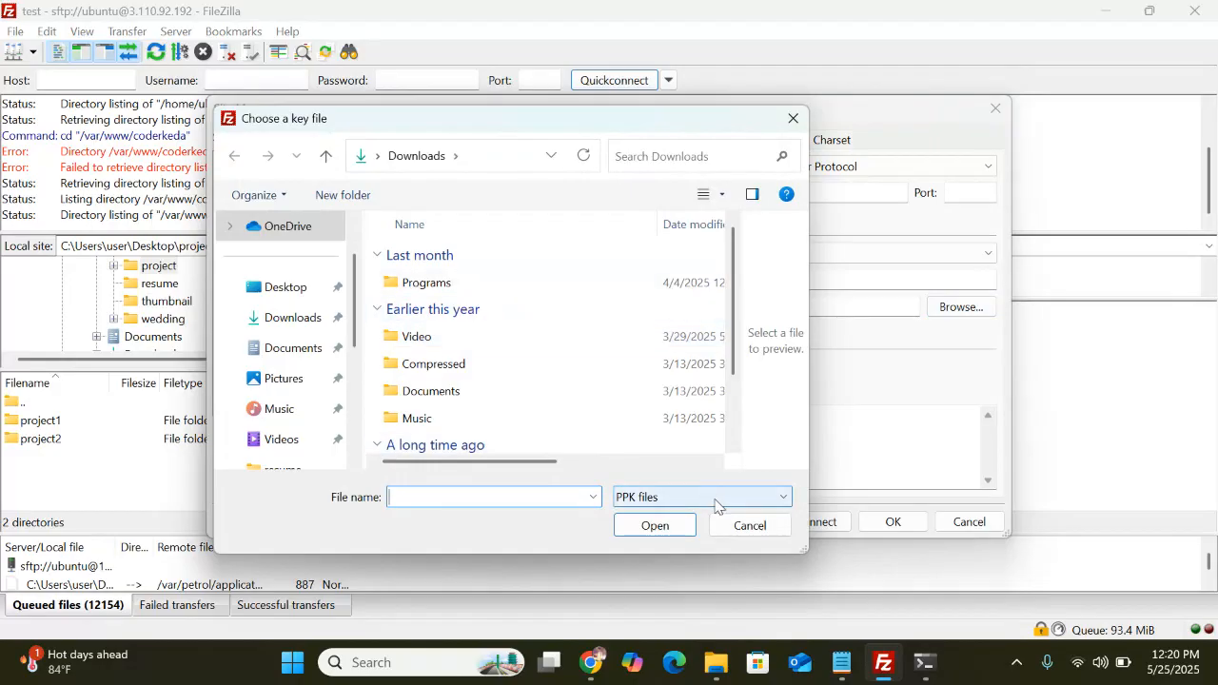
click(716, 498)
click(666, 532)
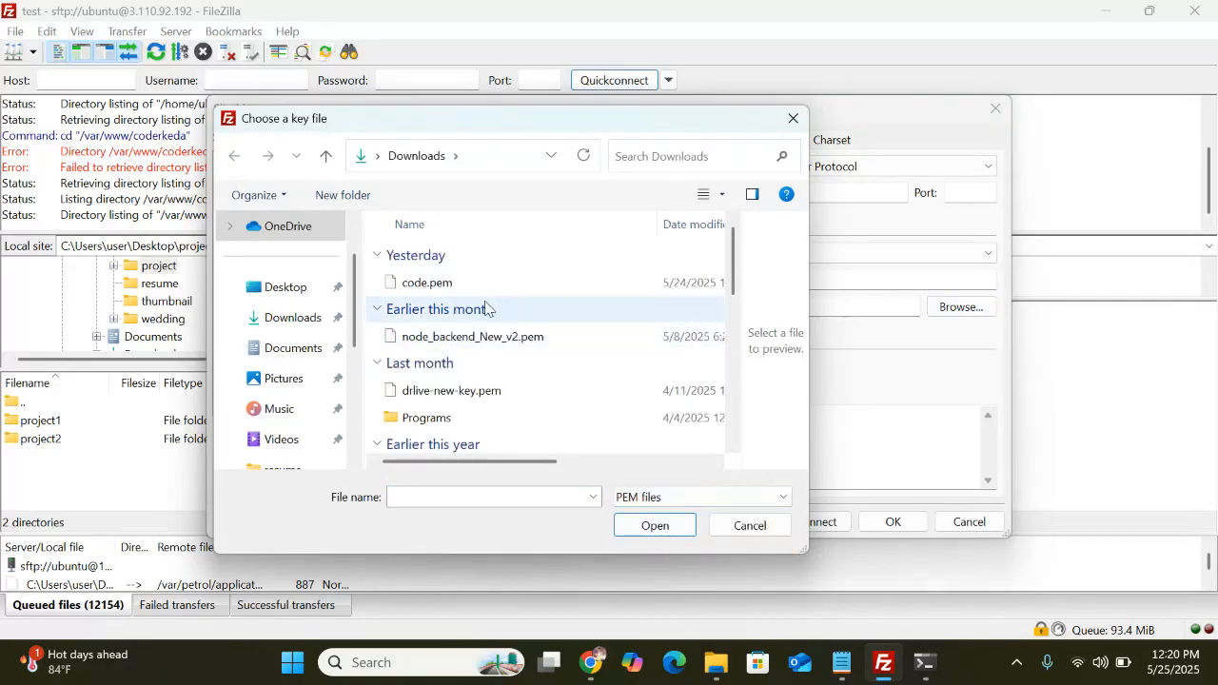
click(462, 285)
click(677, 525)
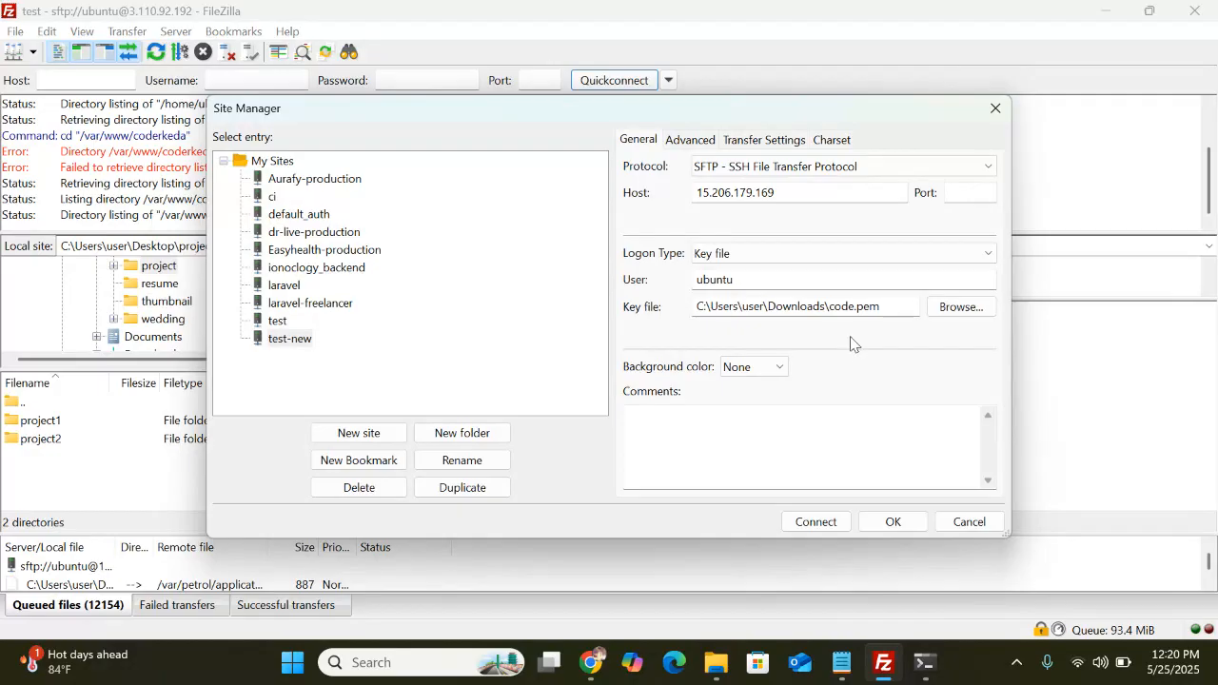
click(816, 521)
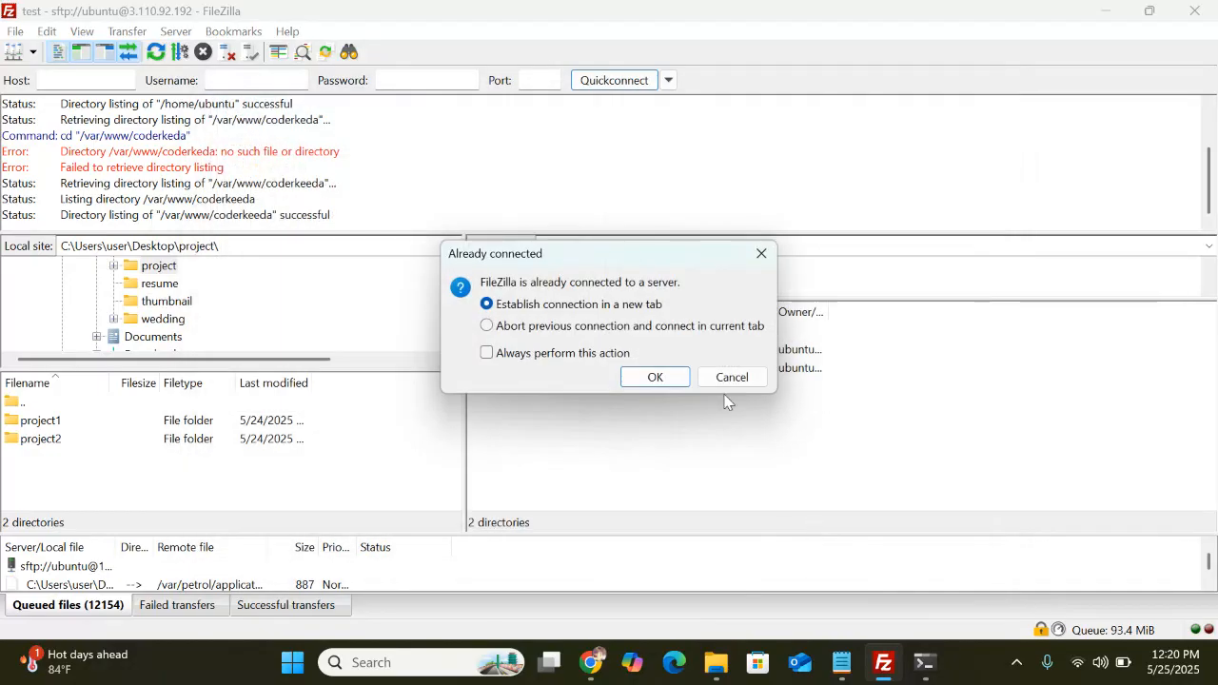
Connect in a new tab, trust the host key, and go to /var/www/html remotely
click(678, 382)
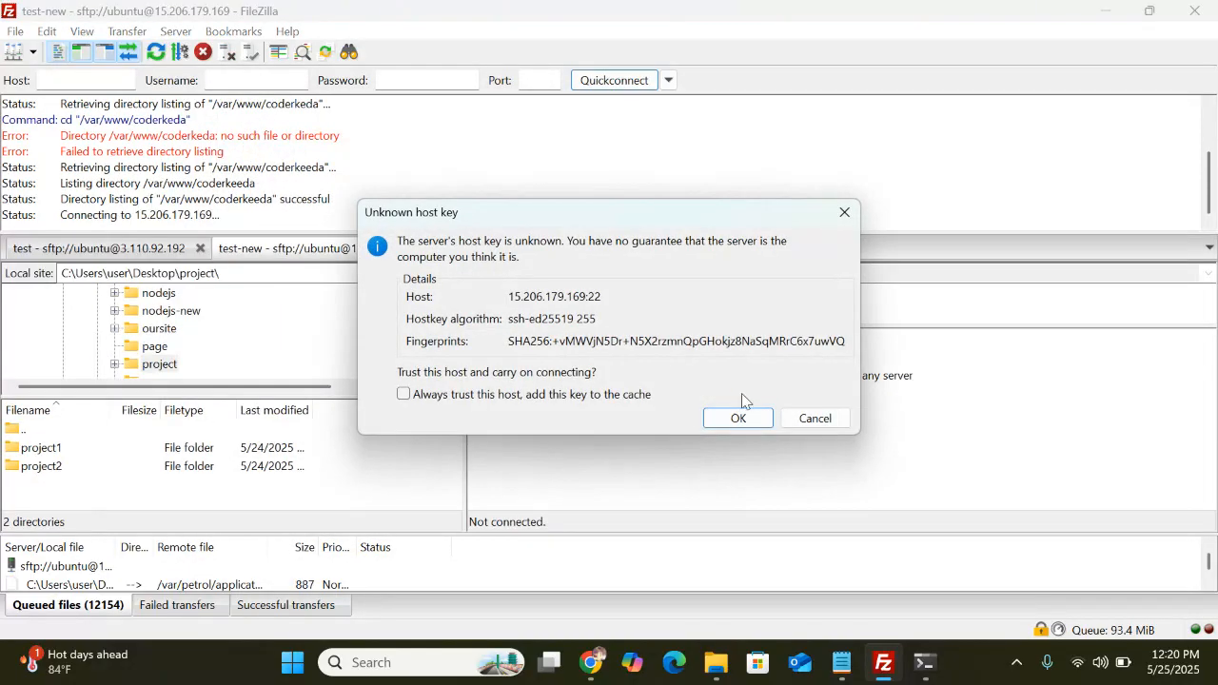
click(736, 419)
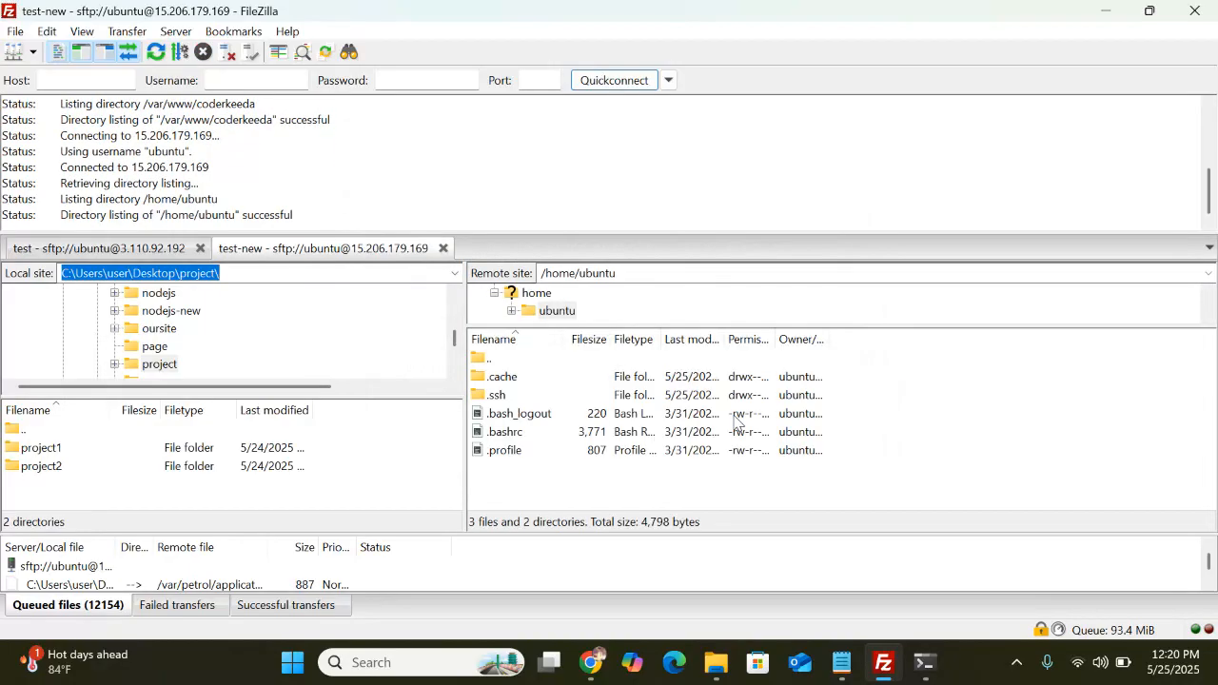
click(645, 275)
click(645, 275)
key(BackSpace)
key(BackSpace)
key(BackSpace)
key(BackSpace)
key(BackSpace)
key(BackSpace)
key(BackSpace)
text(var)
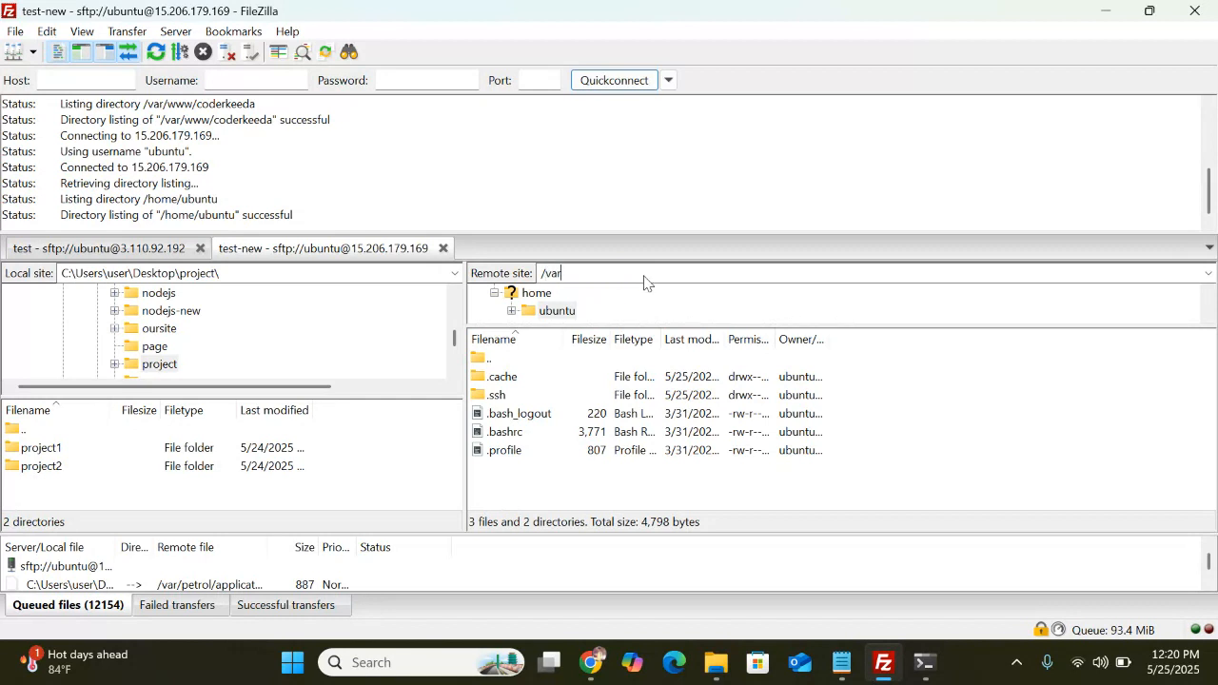
text(/www/html)
key(Return)
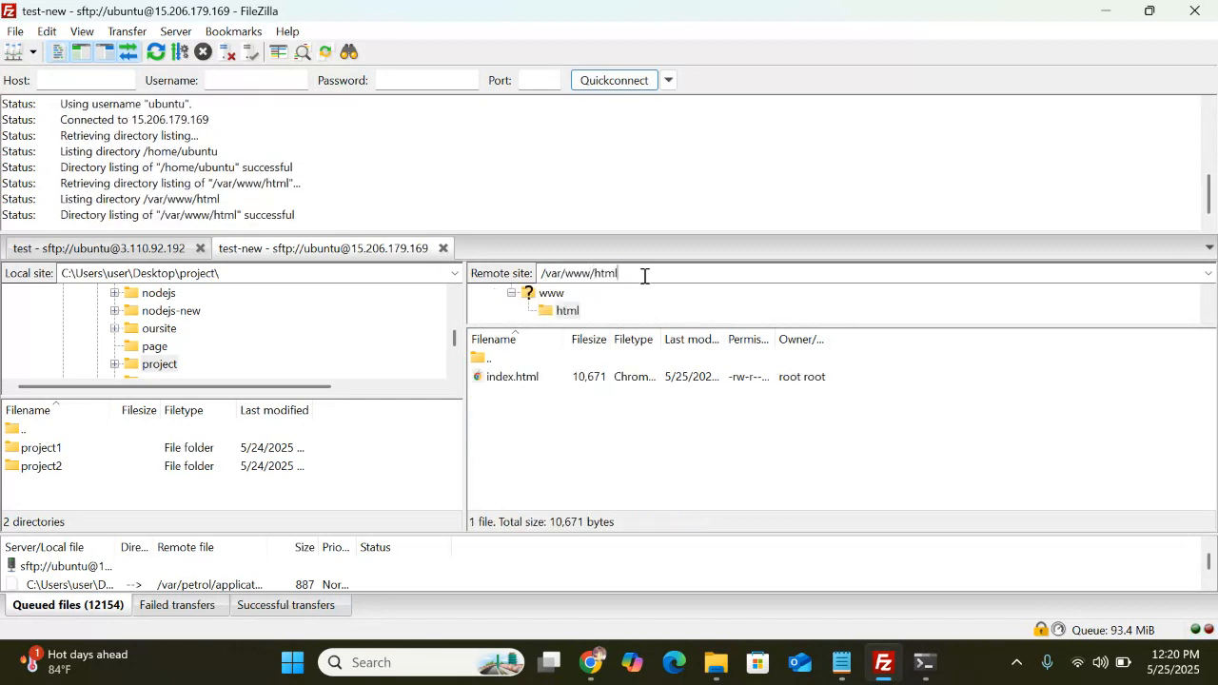
Try deleting index.html, which fails with permission denied, then minimize FileZilla
click(535, 378)
right_click(533, 379)
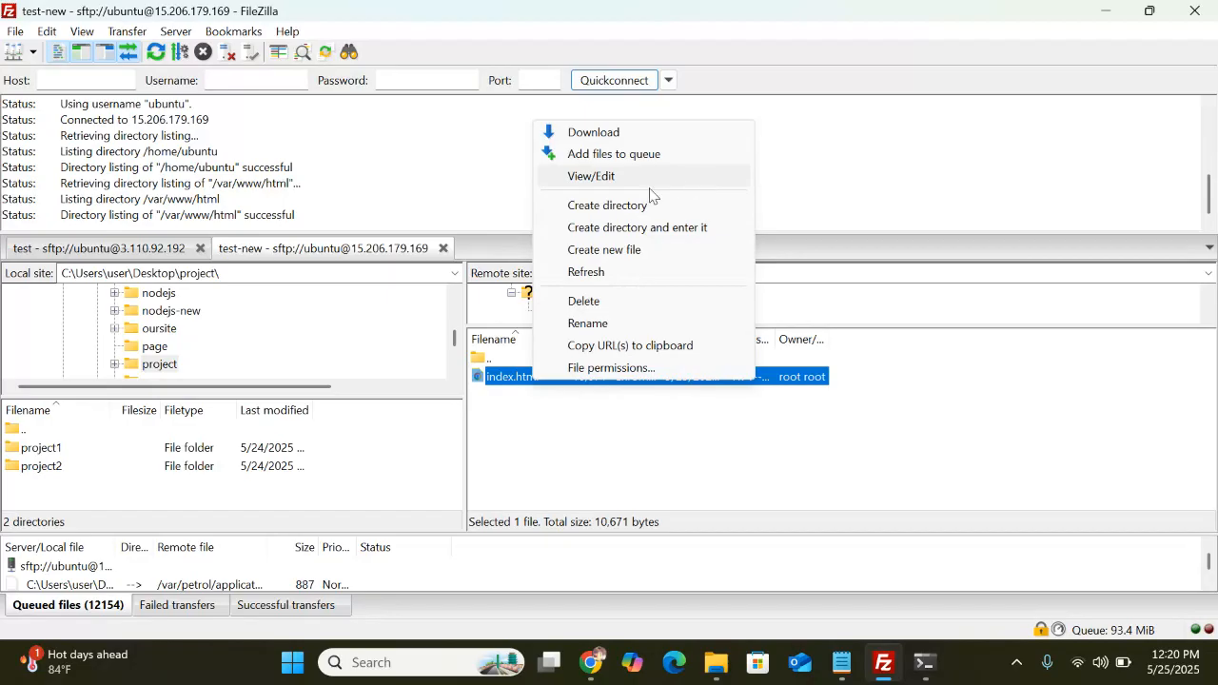
click(596, 301)
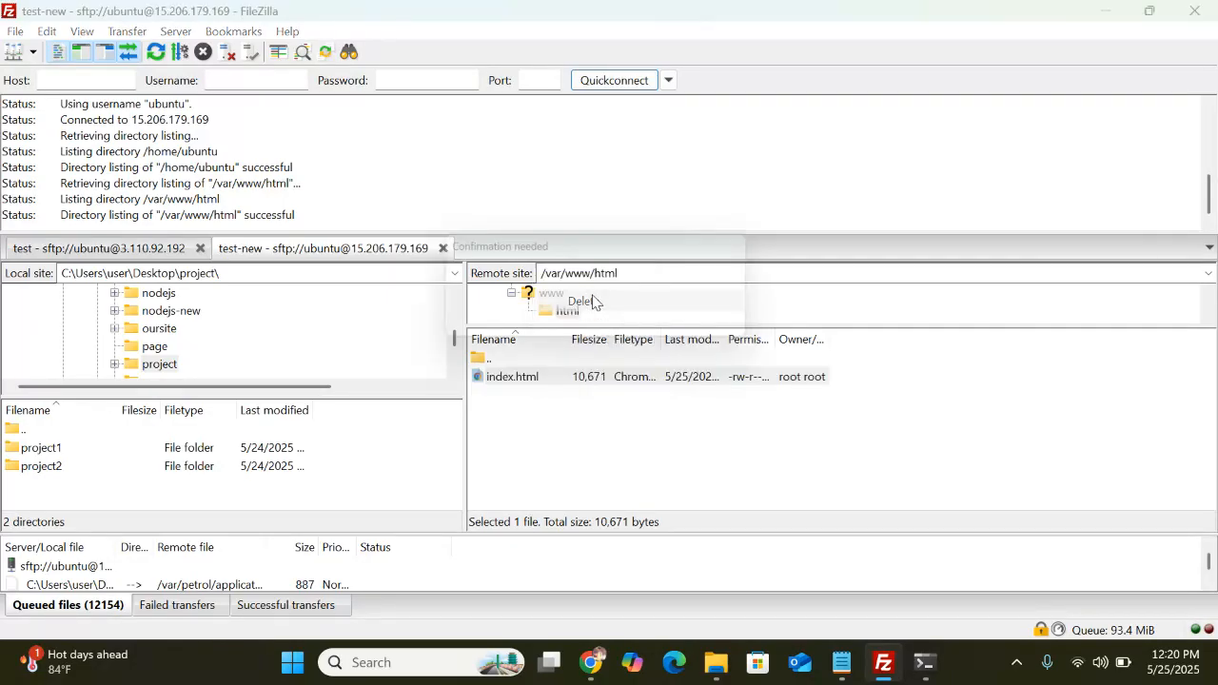
click(653, 325)
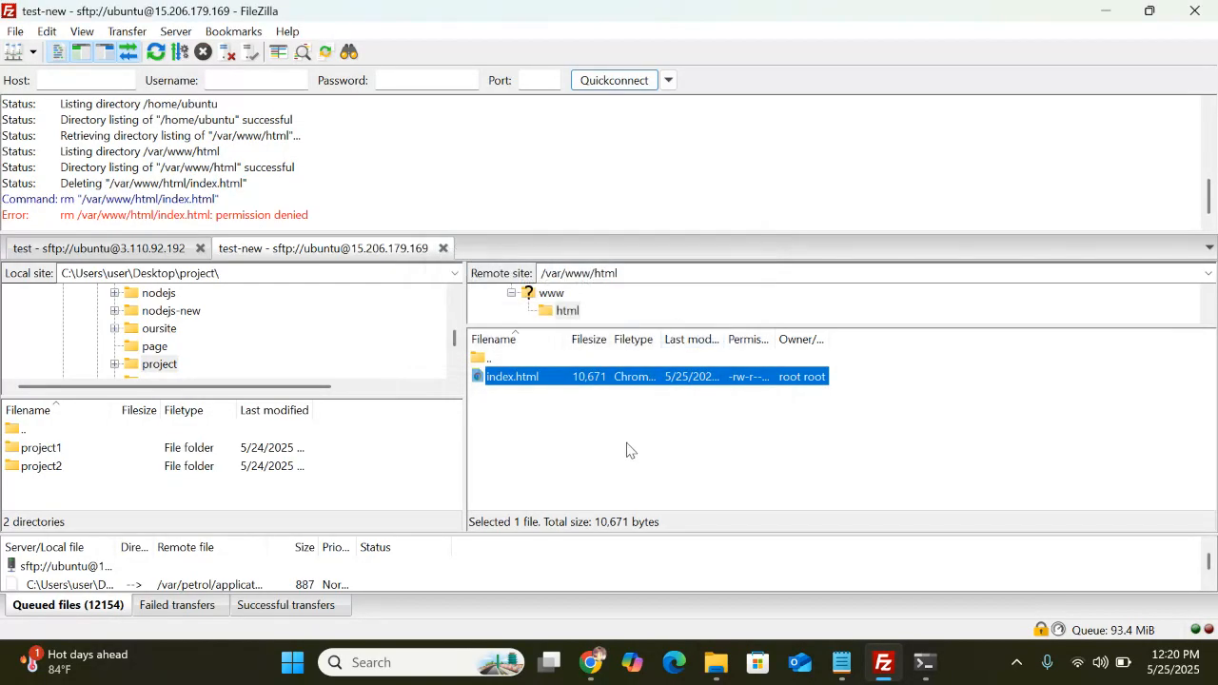
click(344, 216)
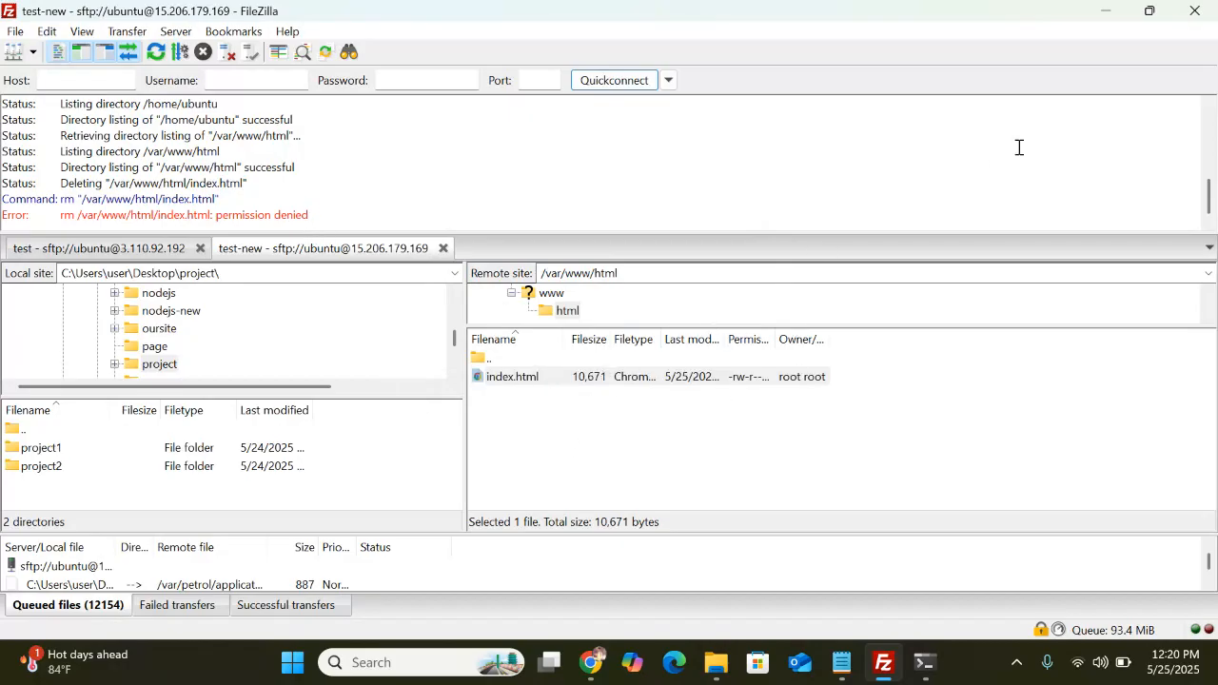
click(1104, 14)
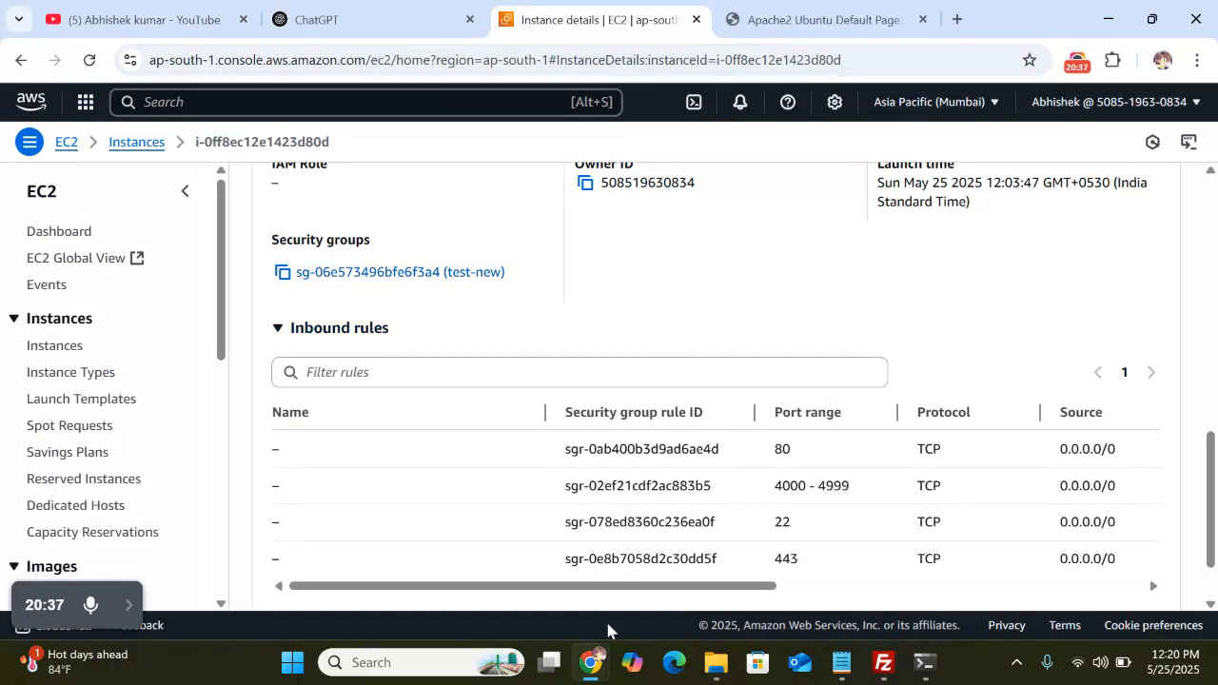
Clear the SSH prompt and start typing a sudo chown command, then return to Chrome
key(alt+Tab)
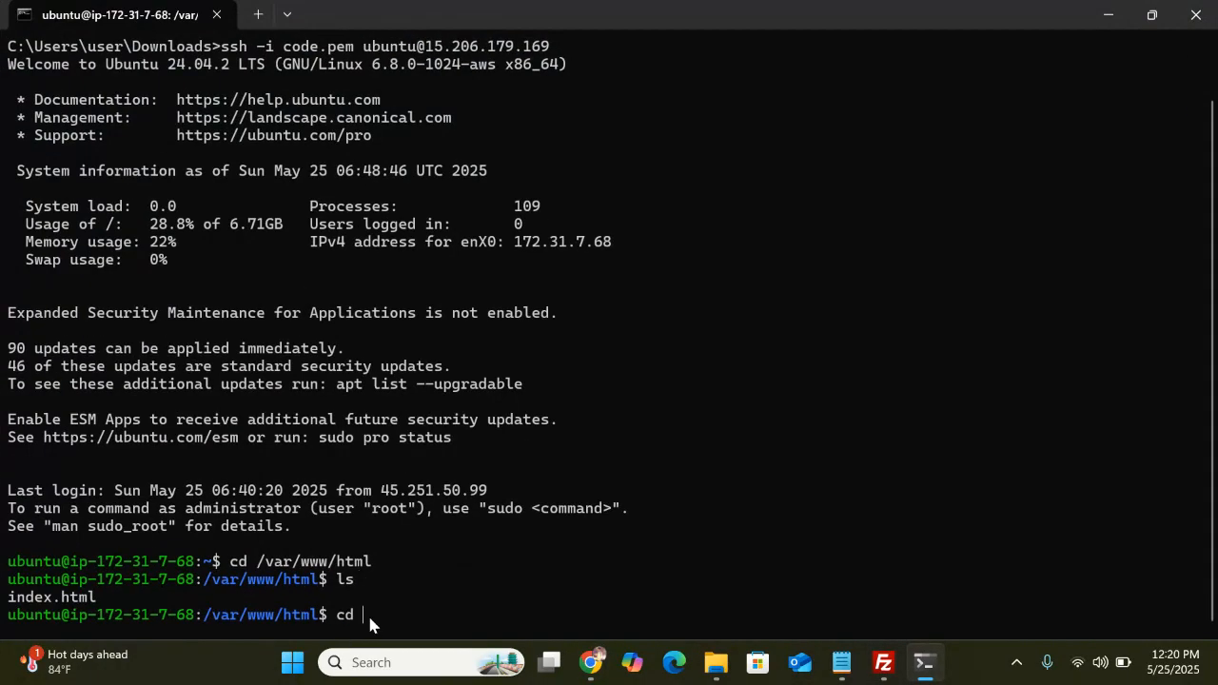
key(BackSpace)
key(BackSpace)
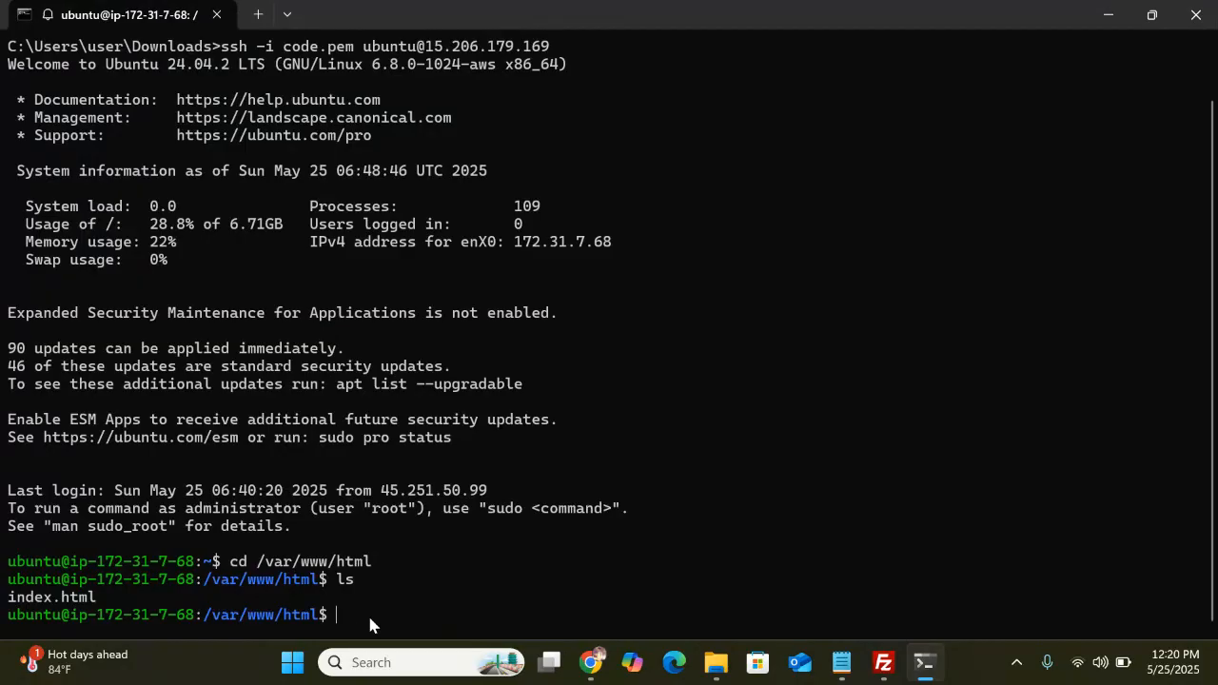
key(BackSpace)
key(BackSpace)
text(sudo chown)
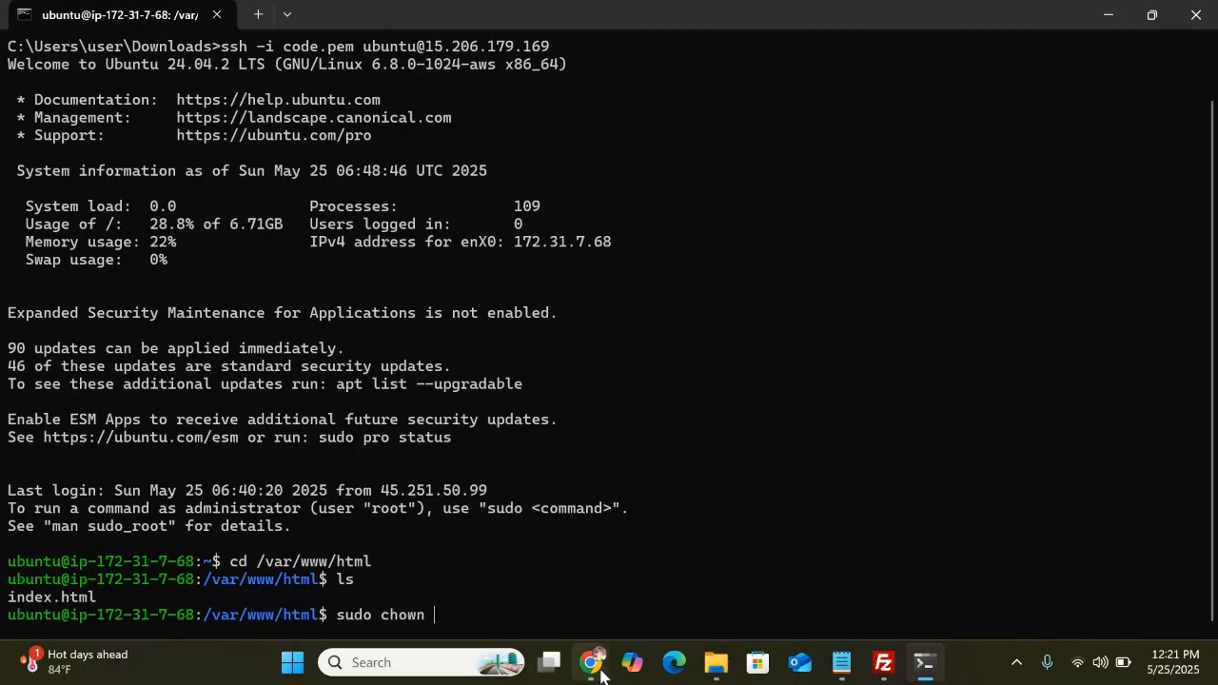
mouse_move(591, 662)
mouse_move(566, 548)
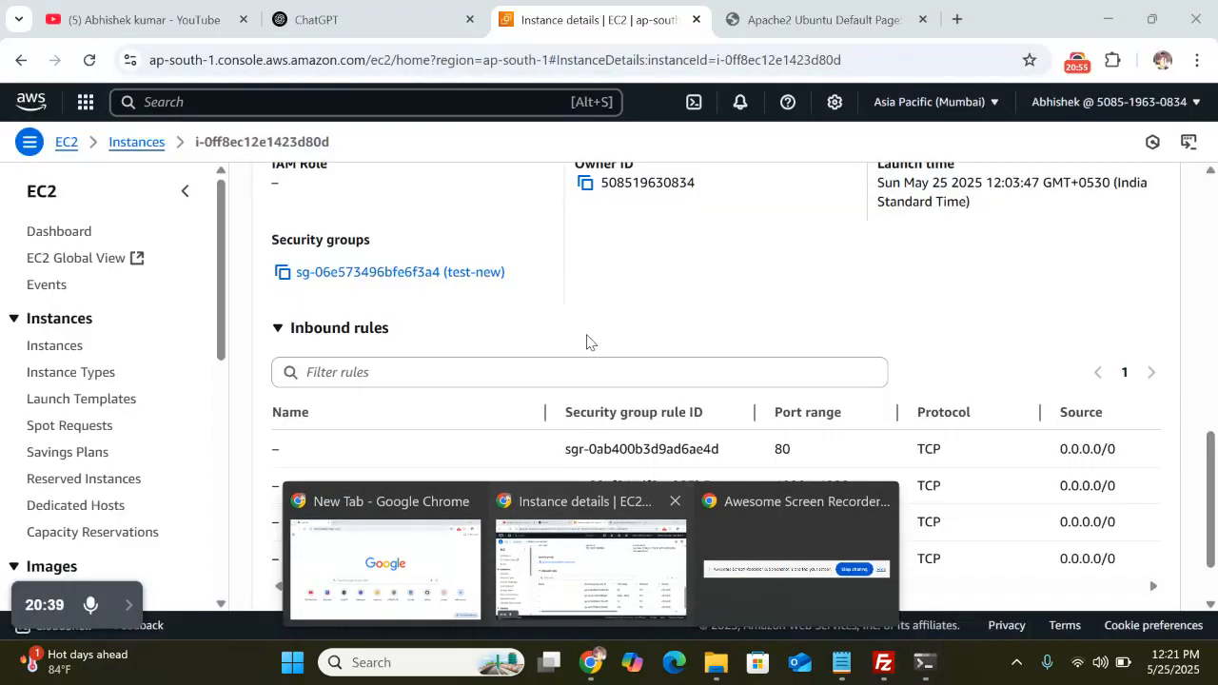
click(912, 672)
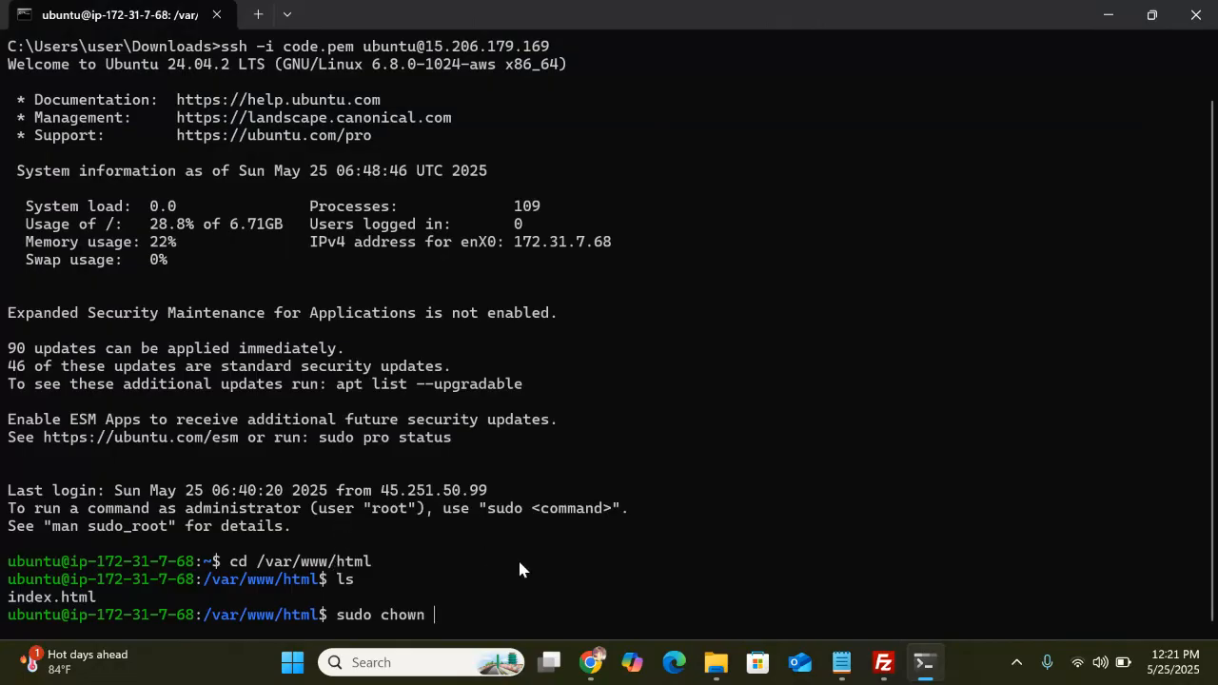
key(alt+Tab)
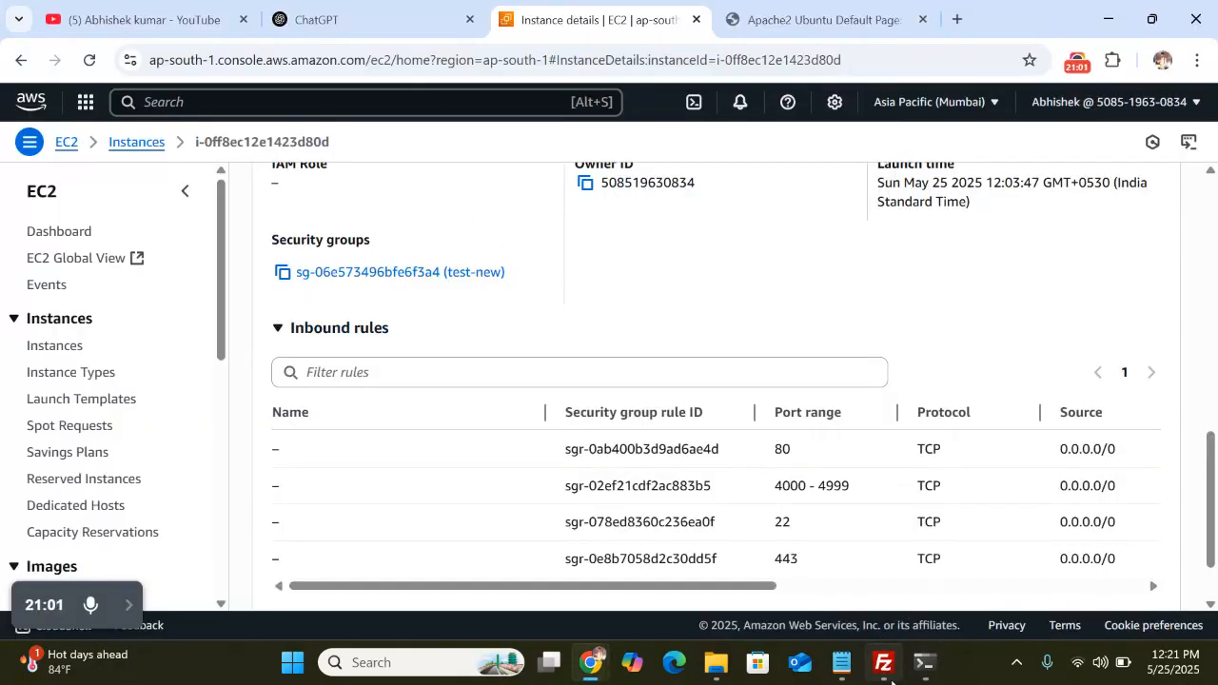
Copy FileZilla's permission-denied log lines into ChatGPT and read its sudo rm suggestion
click(885, 666)
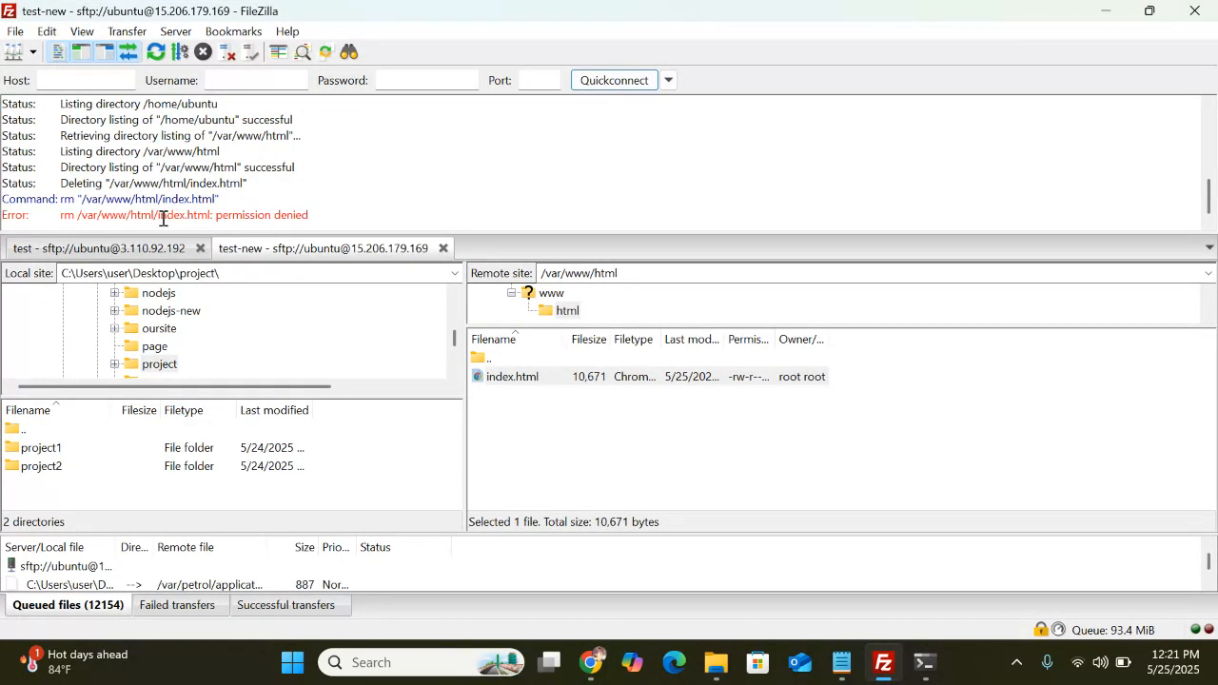
drag(302, 214, 3, 174)
key(ctrl+c)
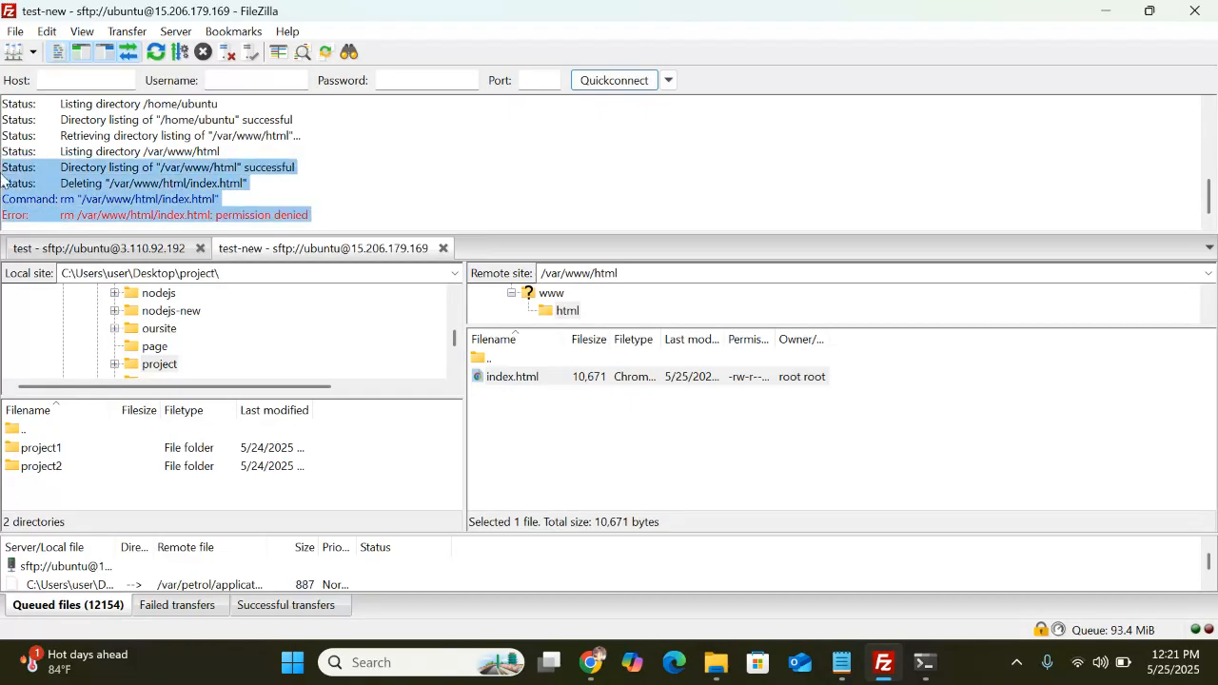
key(alt+Tab)
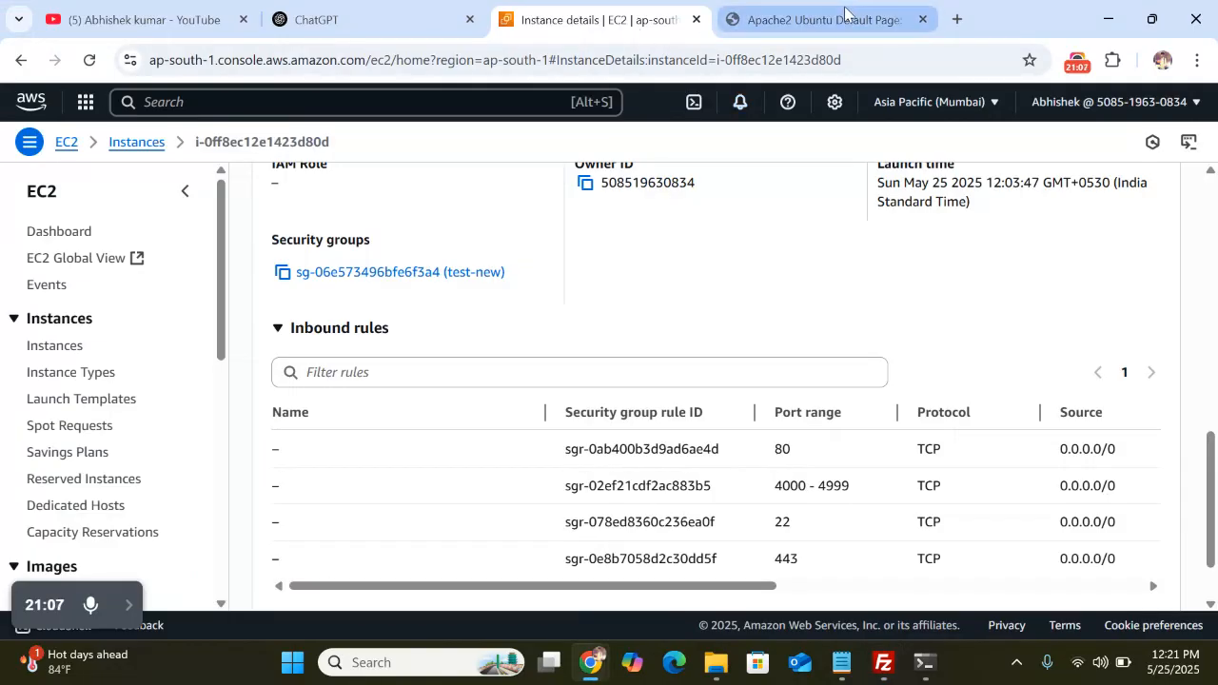
click(366, 59)
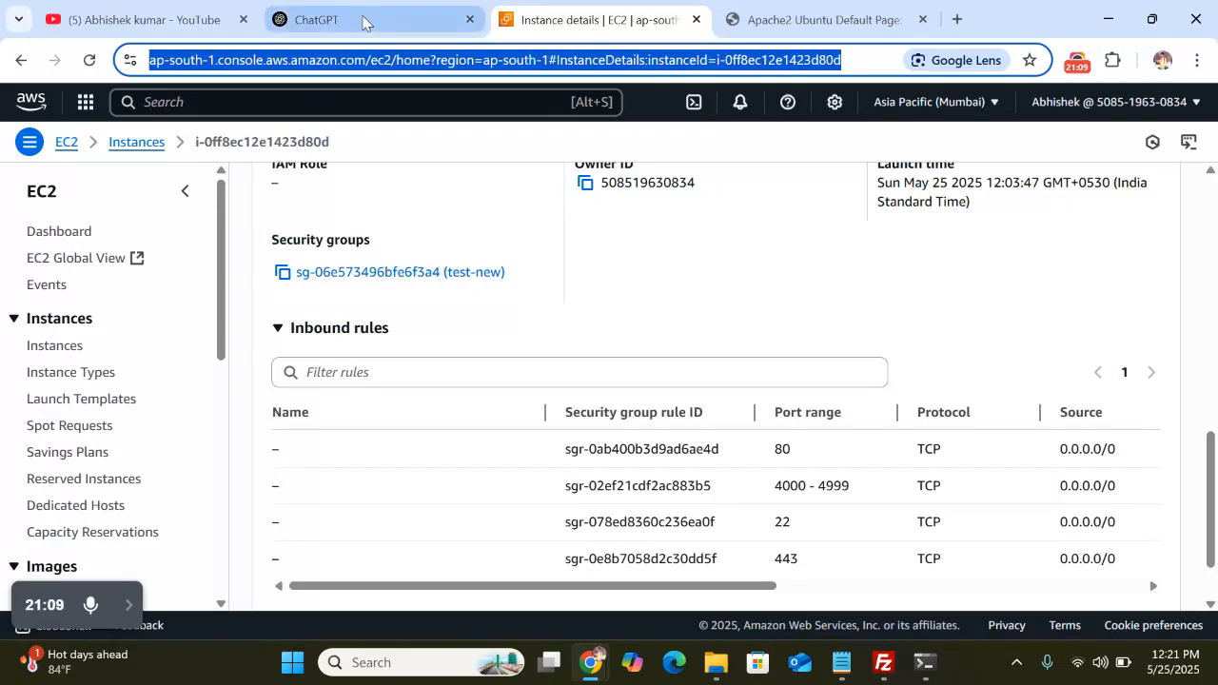
click(371, 19)
key(ctrl+v)
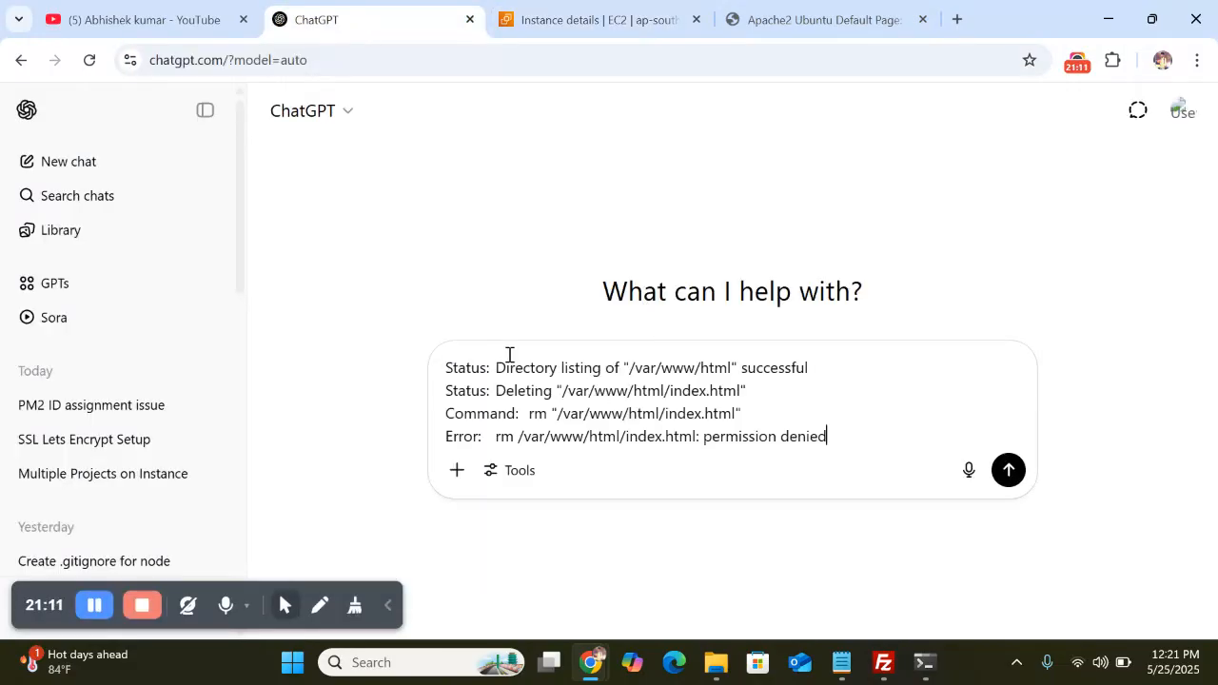
key(Return)
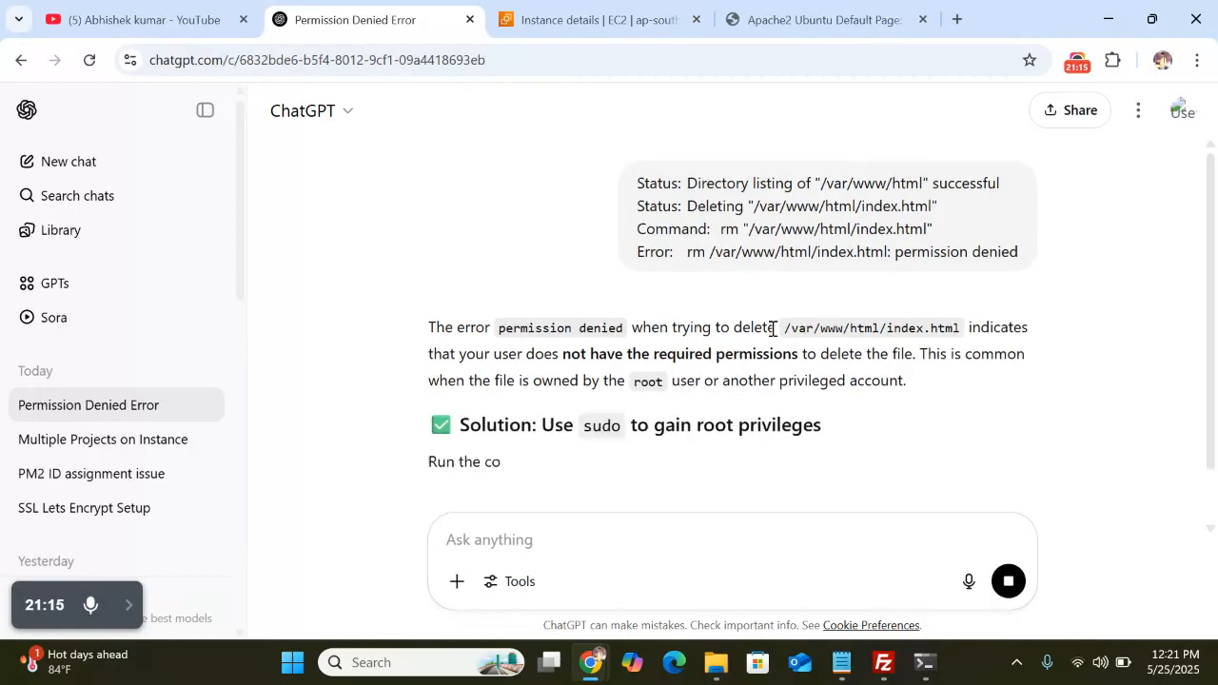
scroll(752, 343, down, 2)
scroll(717, 374, down, 5)
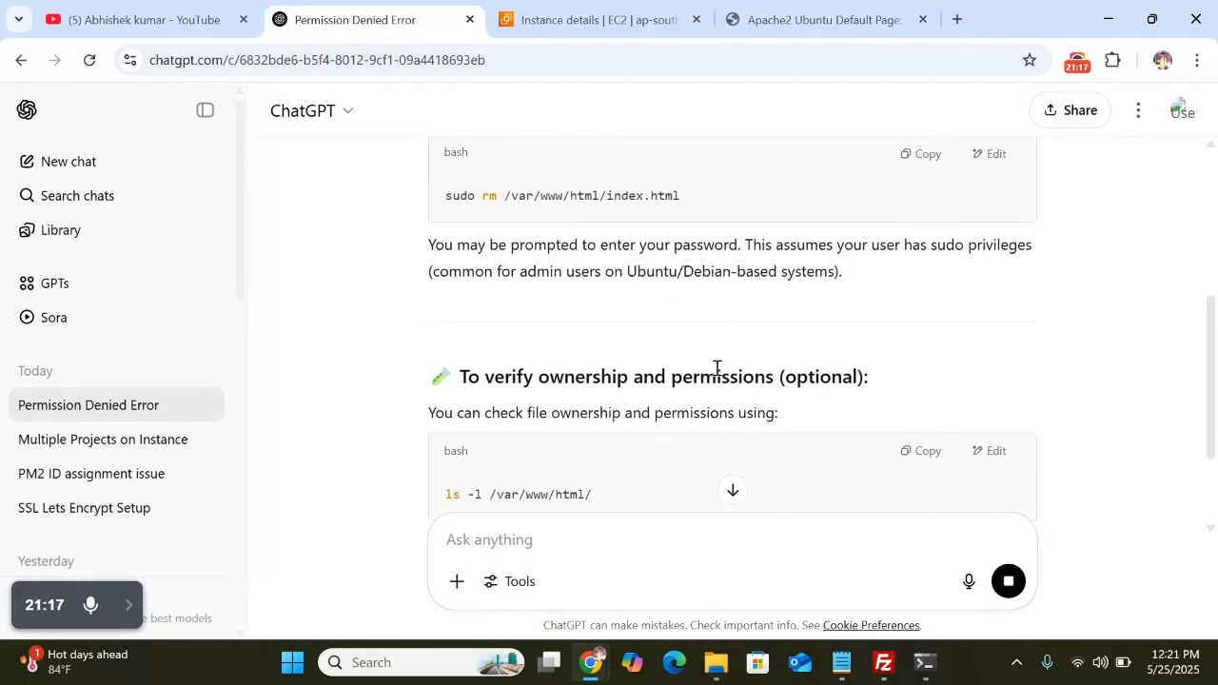
scroll(716, 371, down, 2)
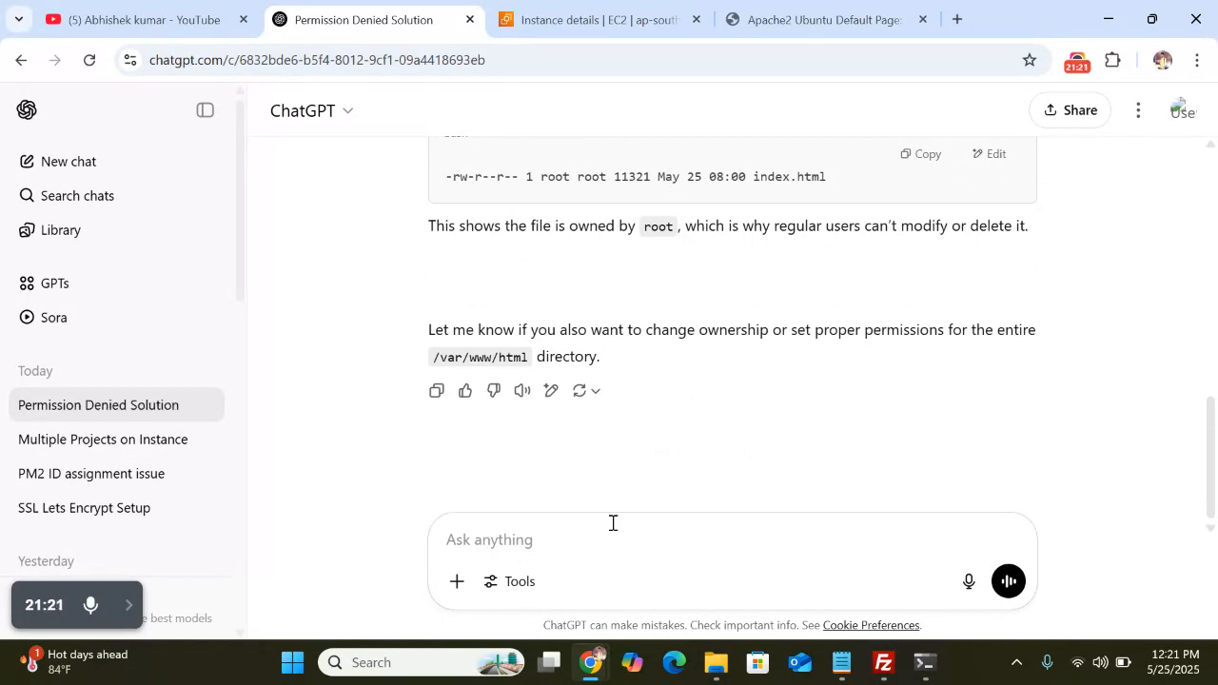
Ask ChatGPT how to change permissions to delete and open files using FileZilla
text(how to)
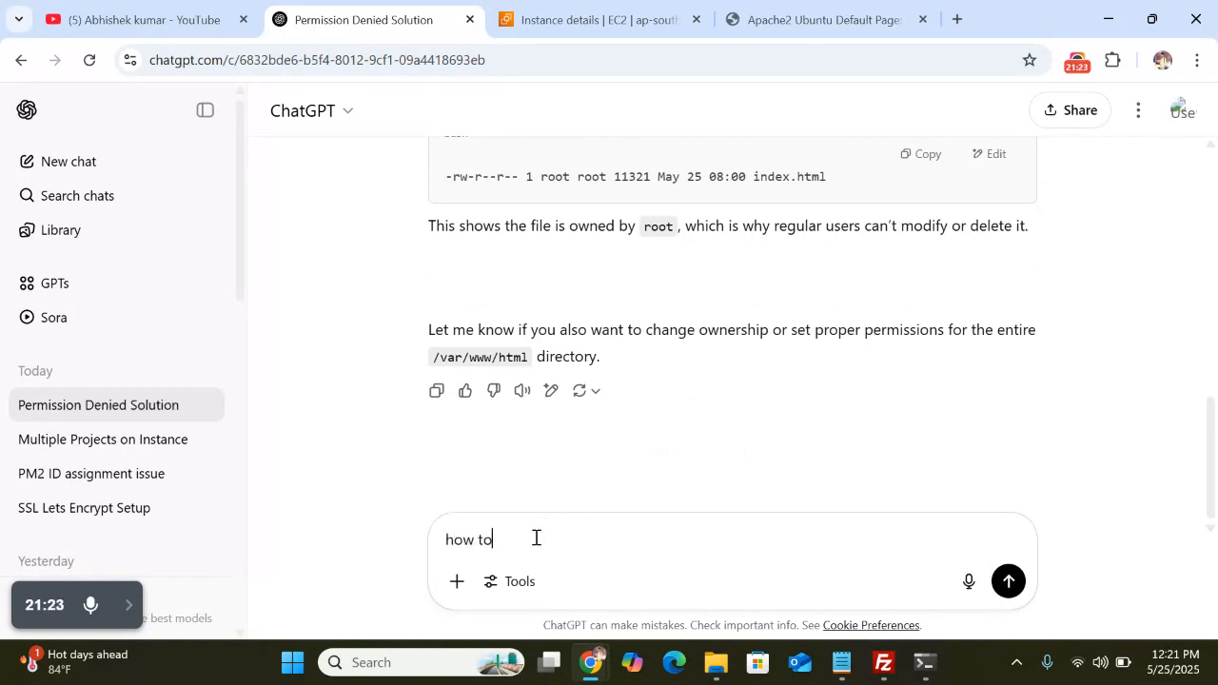
text( change permission delete file and open fil )
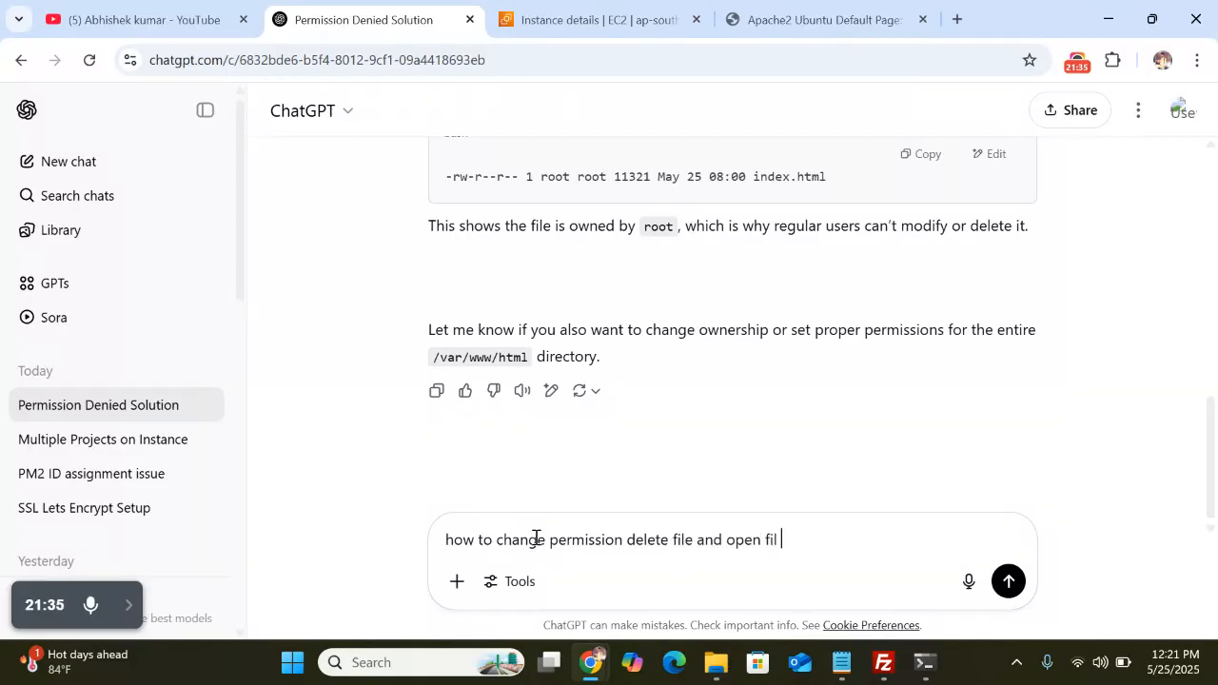
text(e uisng filezila)
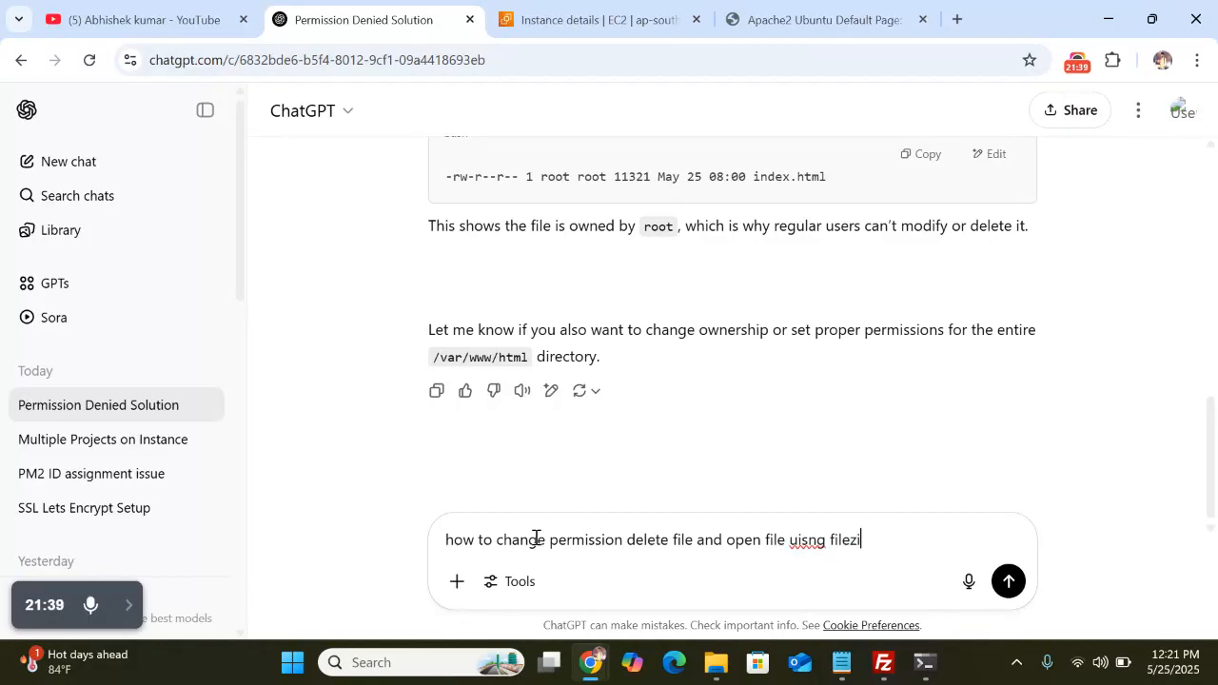
key(Return)
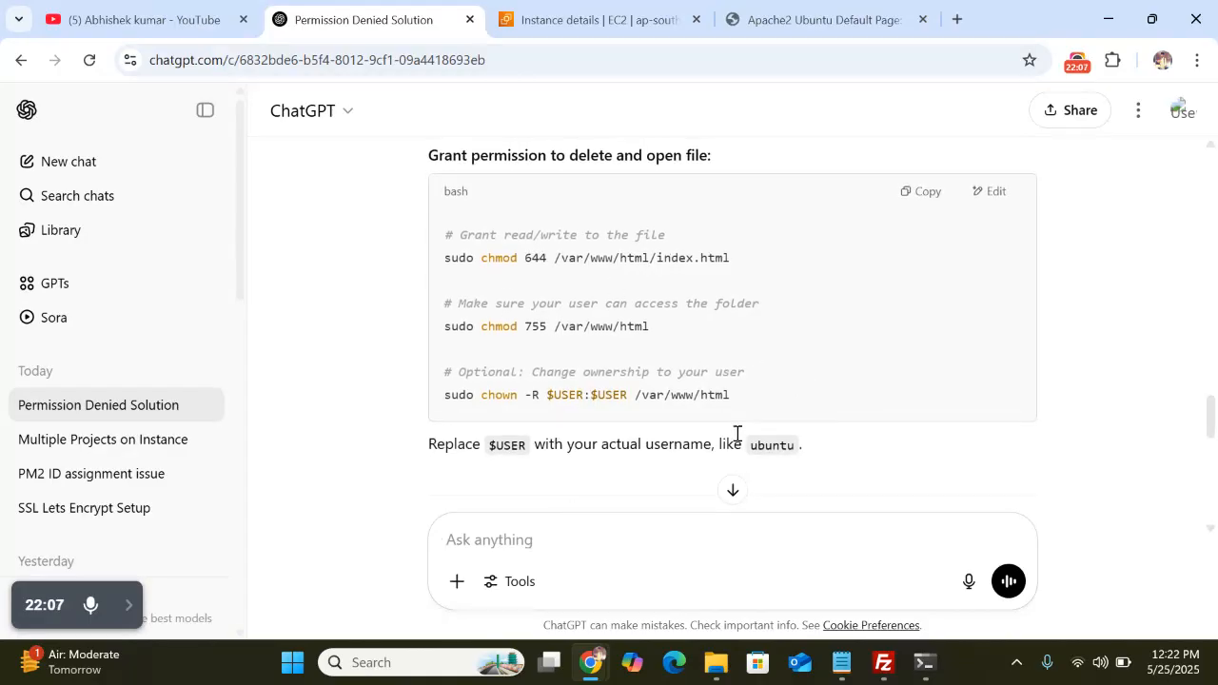
Run the mistyped sudo shown -R $USER:$USER /var/www/html and select its 'command not found' error
click(924, 662)
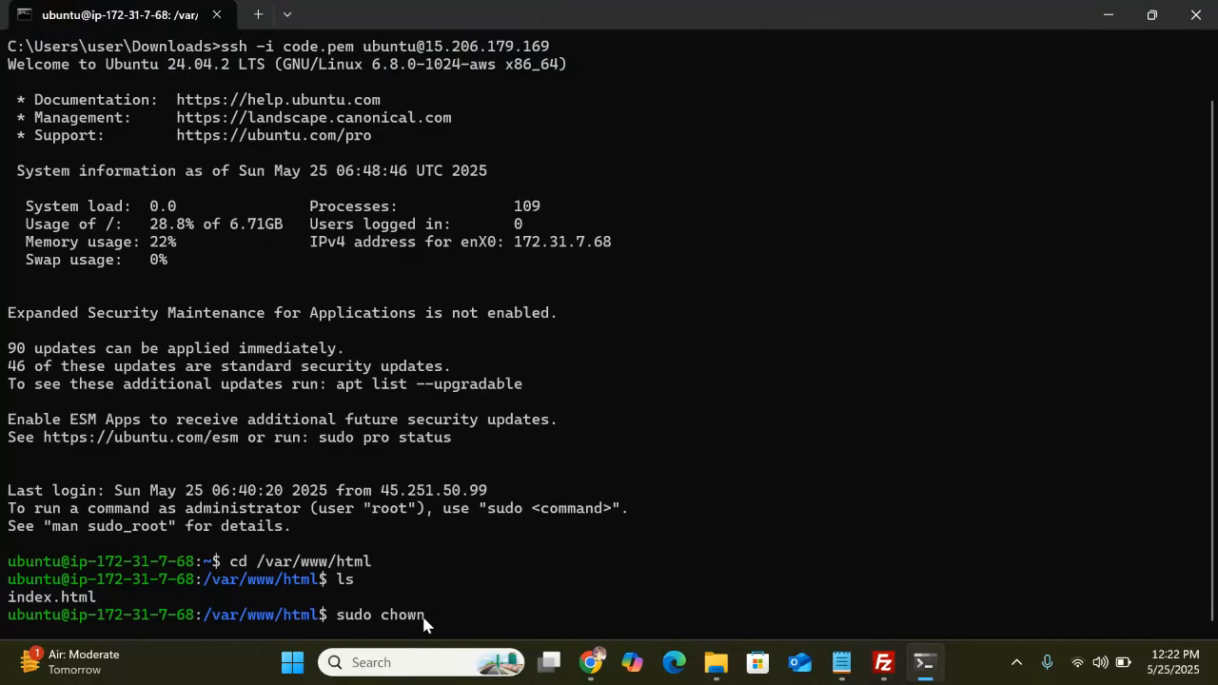
key(BackSpace)
key(BackSpace)
key(BackSpace)
key(BackSpace)
key(BackSpace)
key(BackSpace)
text(s)
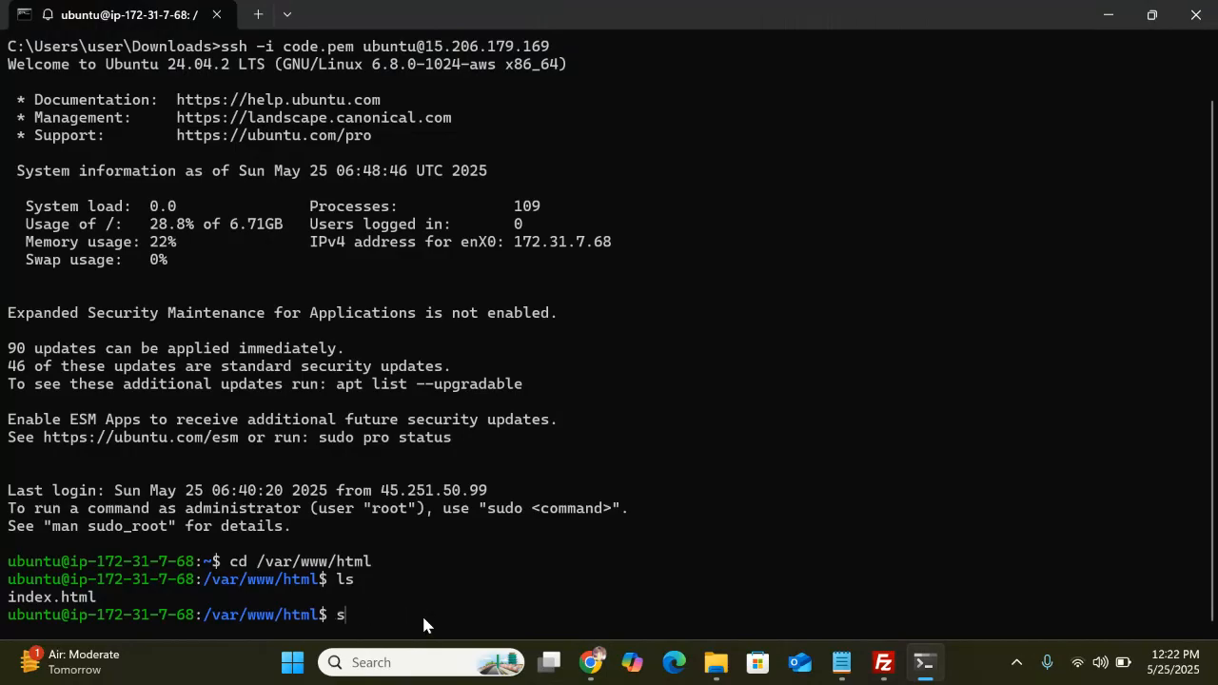
text(udo c)
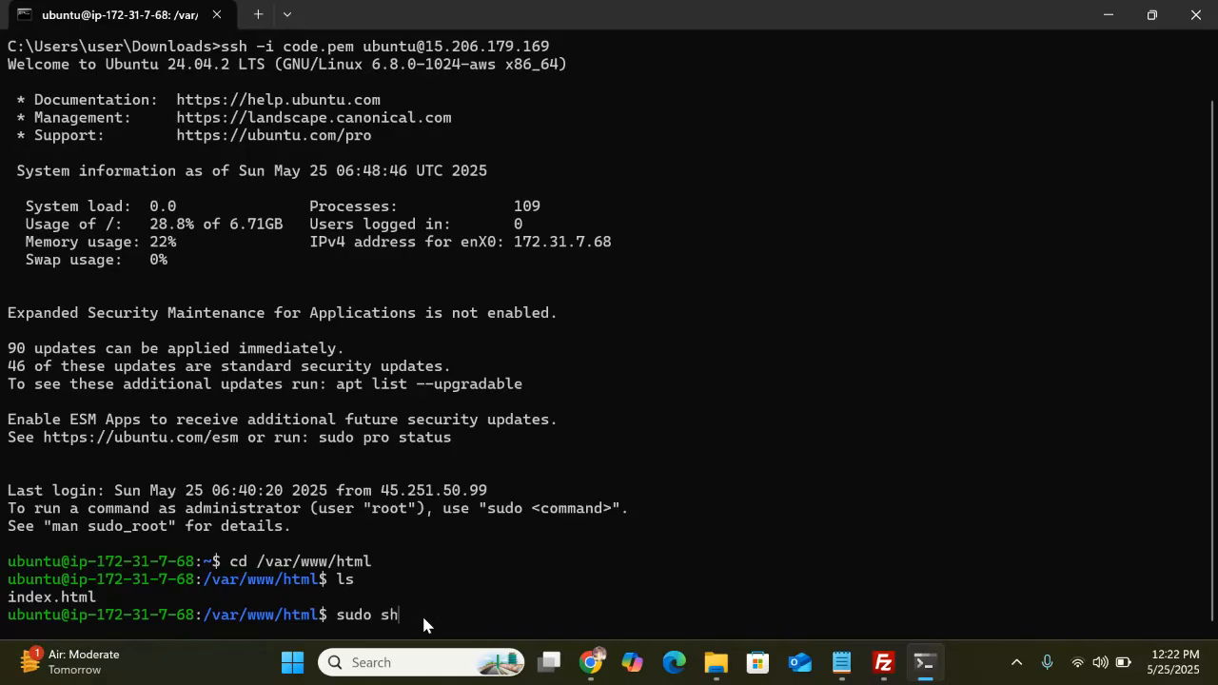
key(alt+Tab)
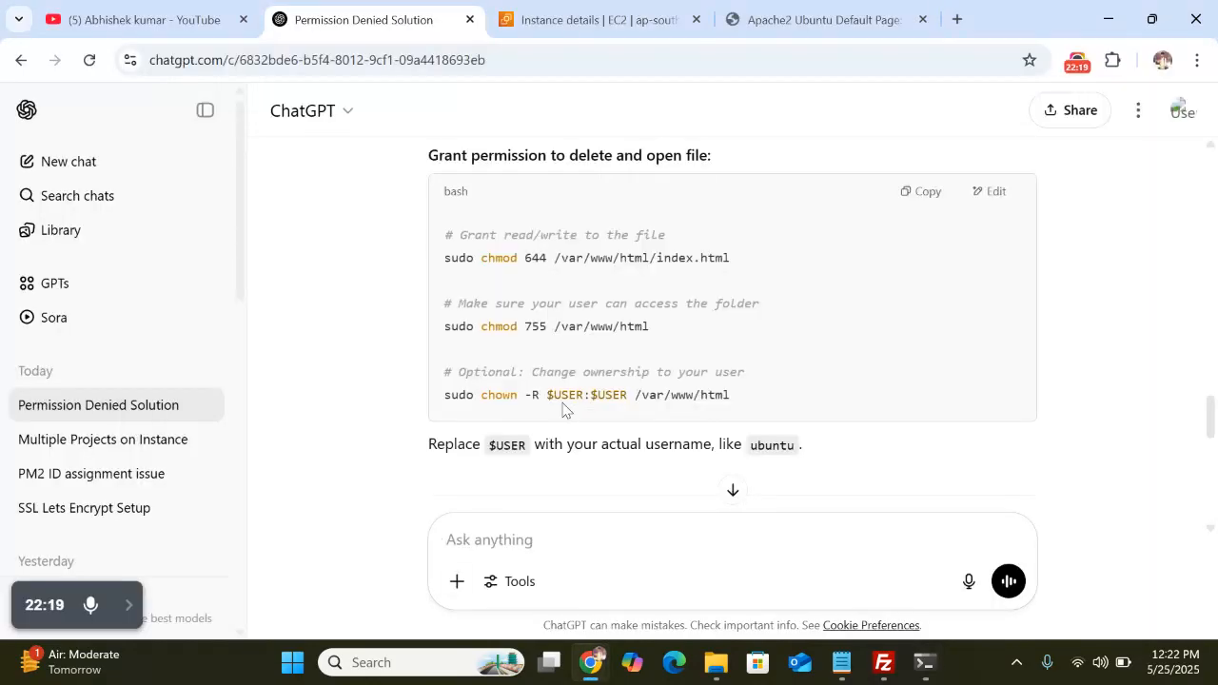
key(alt+Tab)
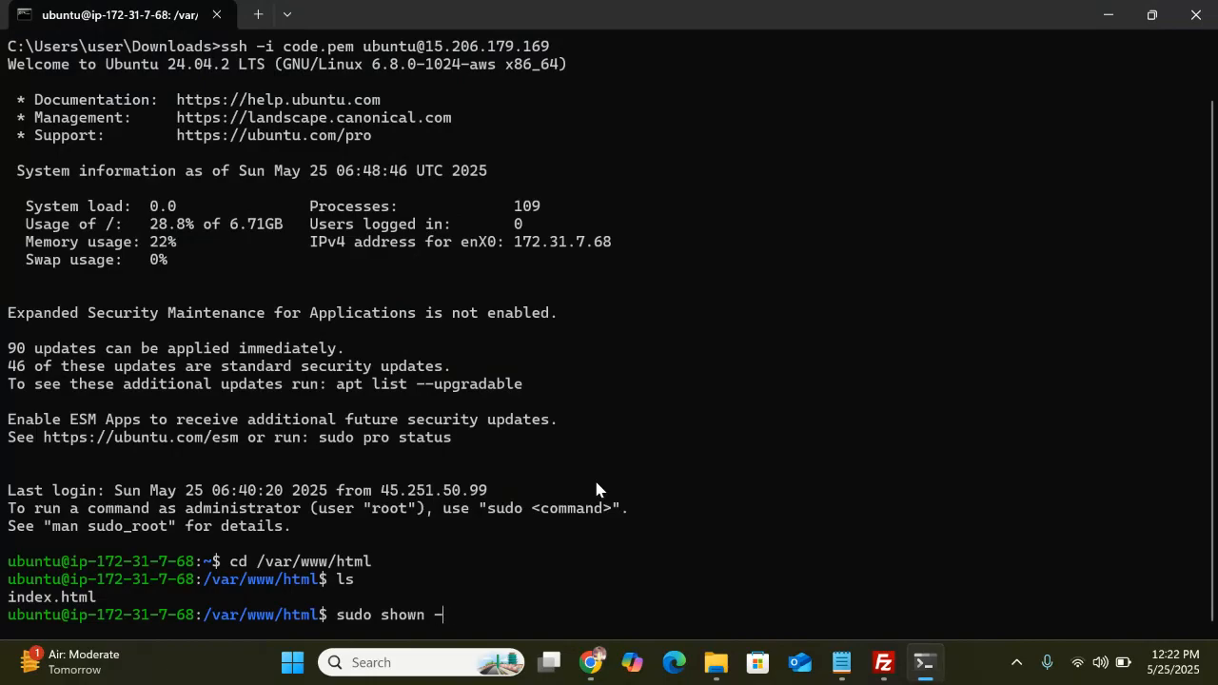
text($Y)
key(BackSpace)
text(USER:$USER)
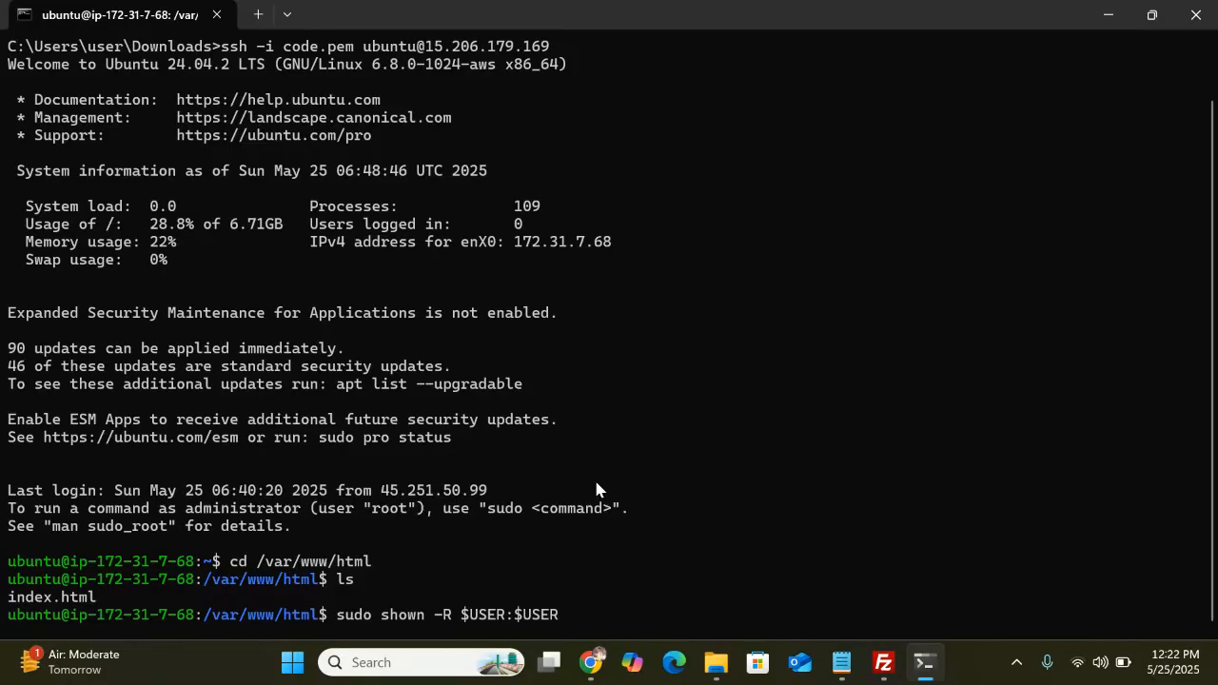
text( /var/www/html)
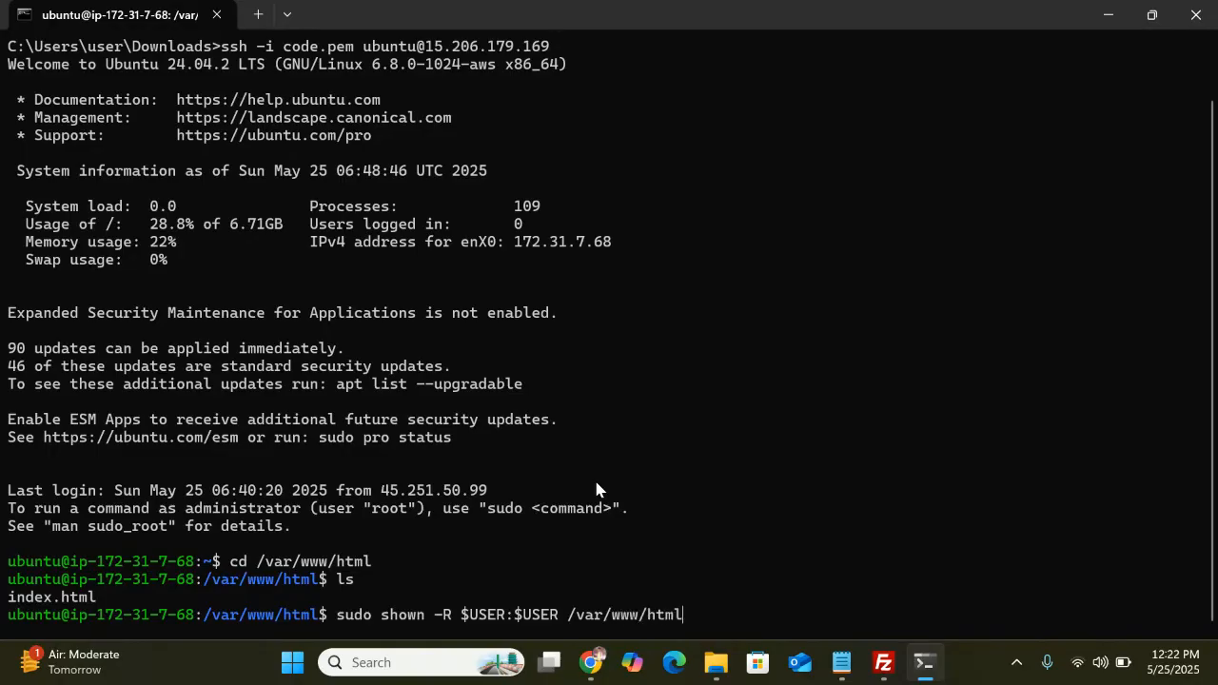
key(Return)
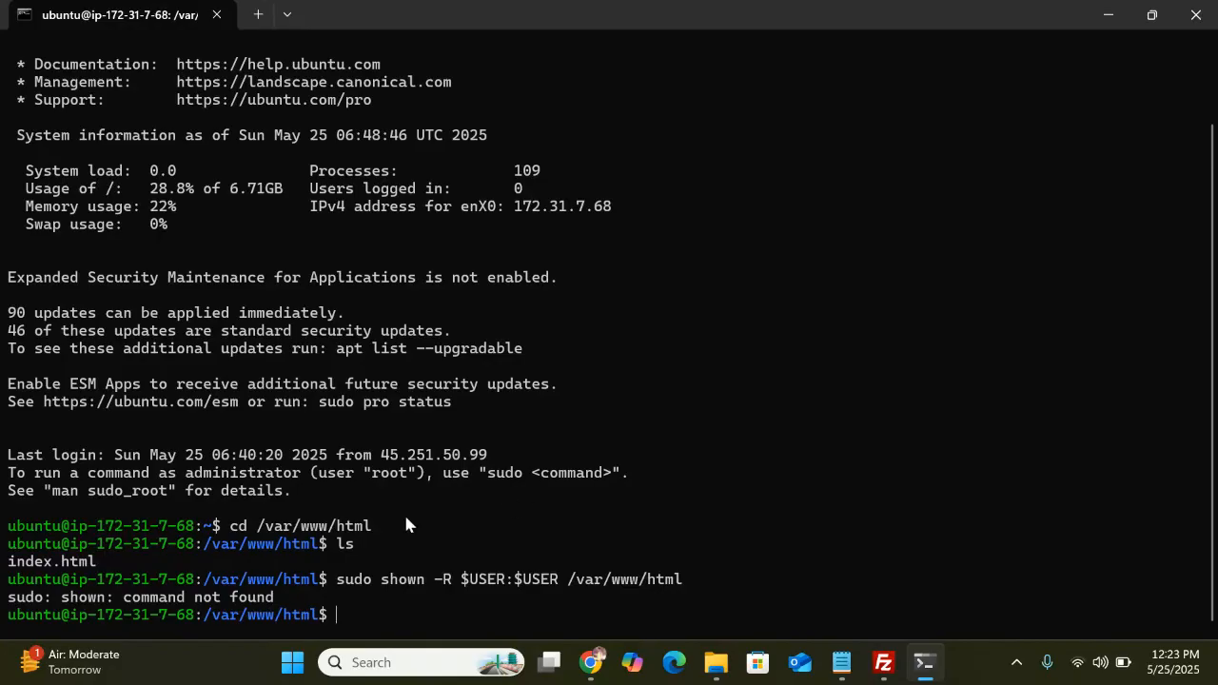
drag(9, 576, 322, 621)
Copy the 'shown: command not found' error and send it to ChatGPT
key(ctrl+c)
key(alt+Tab)
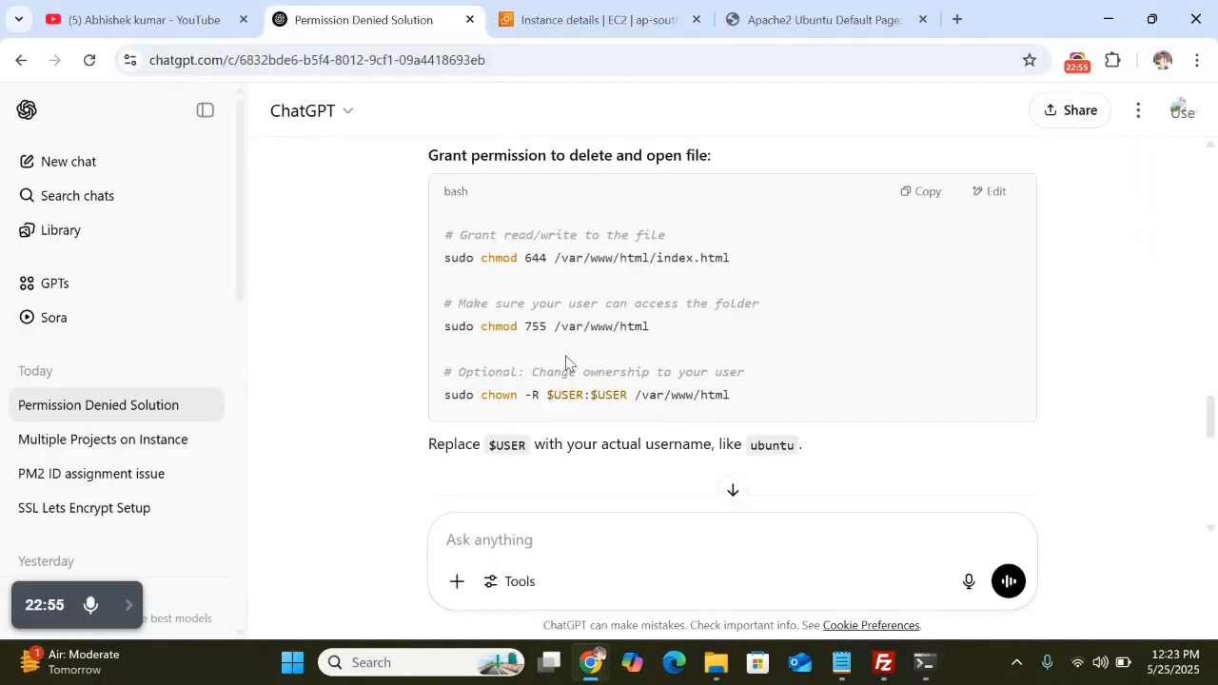
scroll(565, 362, down, 4)
click(508, 539)
key(ctrl+v)
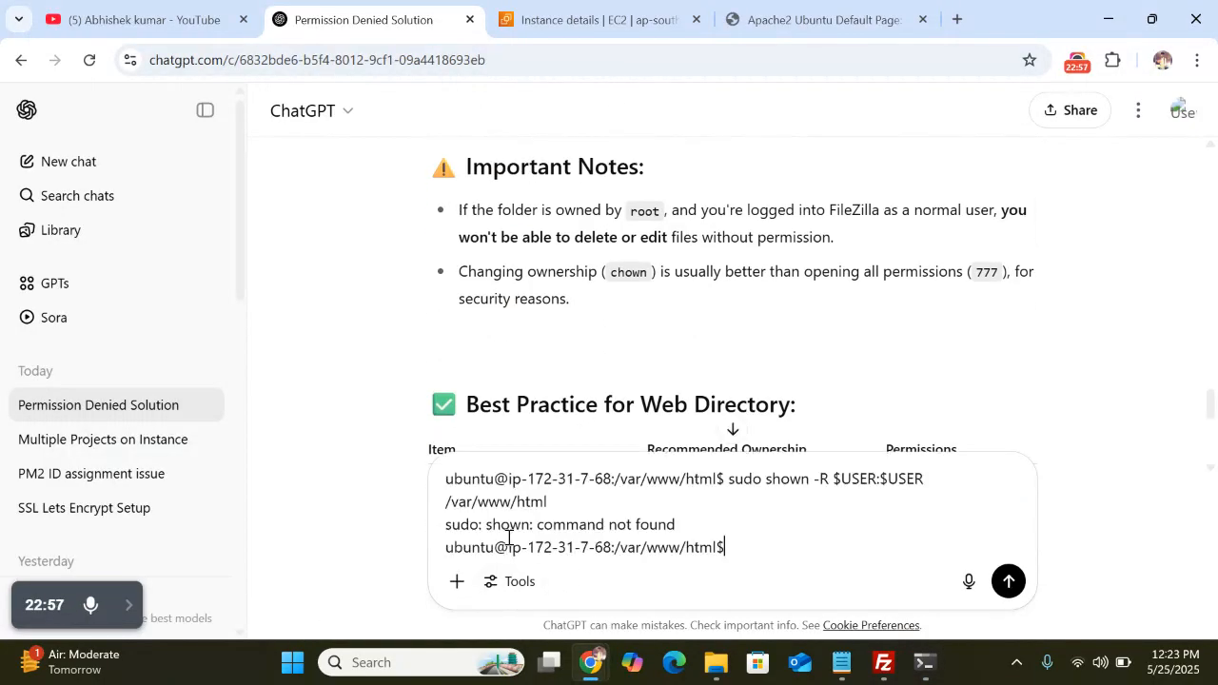
key(Return)
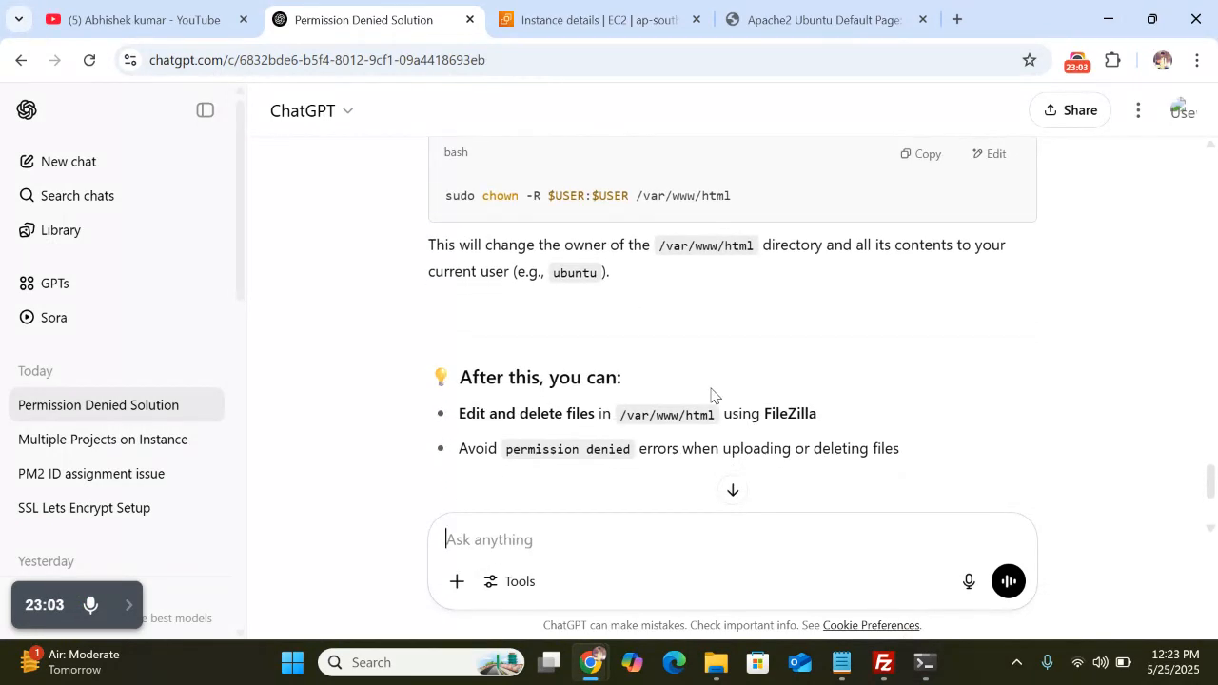
Read ChatGPT's reply that the correct command is sudo chown -R $USER:$USER /var/www/html
scroll(712, 394, down, 2)
scroll(714, 395, down, 2)
scroll(711, 395, up, 4)
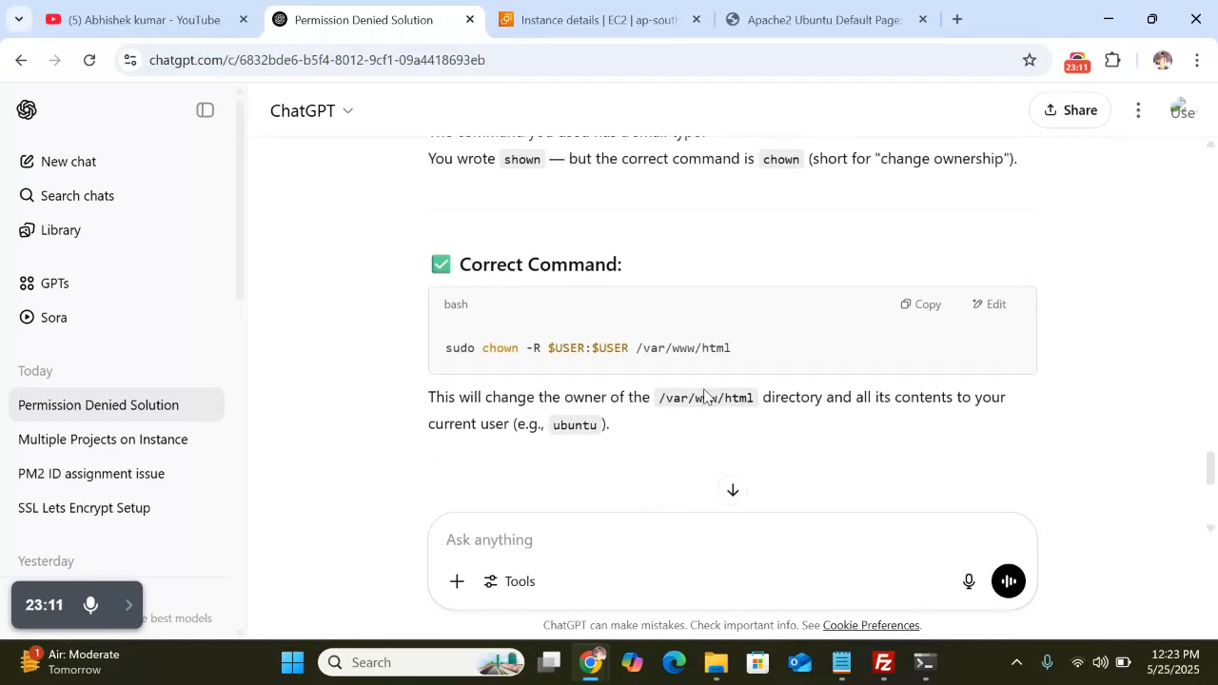
scroll(688, 435, up, 2)
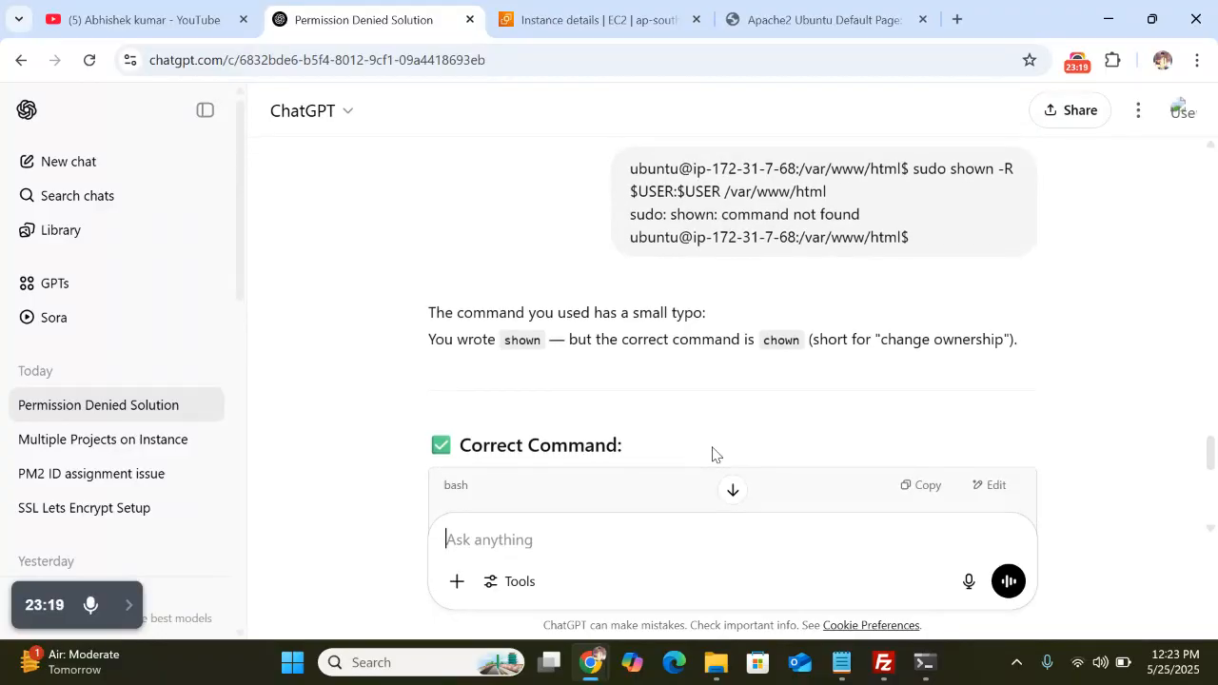
click(923, 666)
Recall the failed command, change shown to chown, and run it successfully
key(Up)
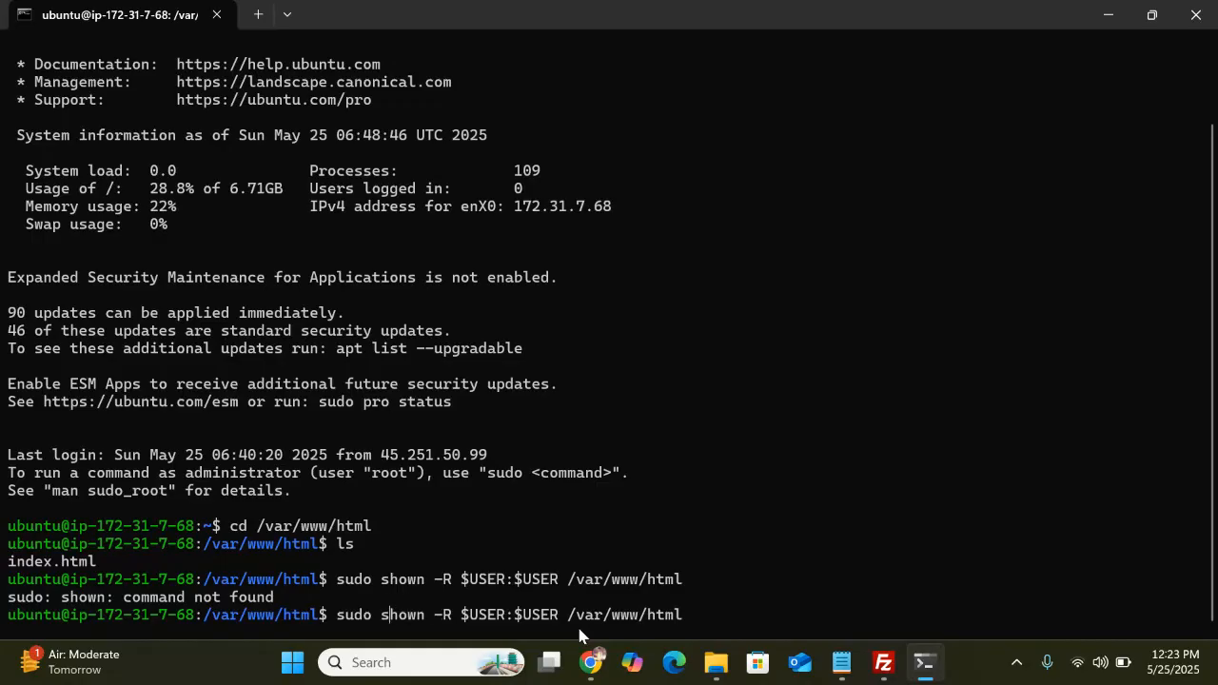
key(BackSpace)
text(c)
key(End)
key(Return)
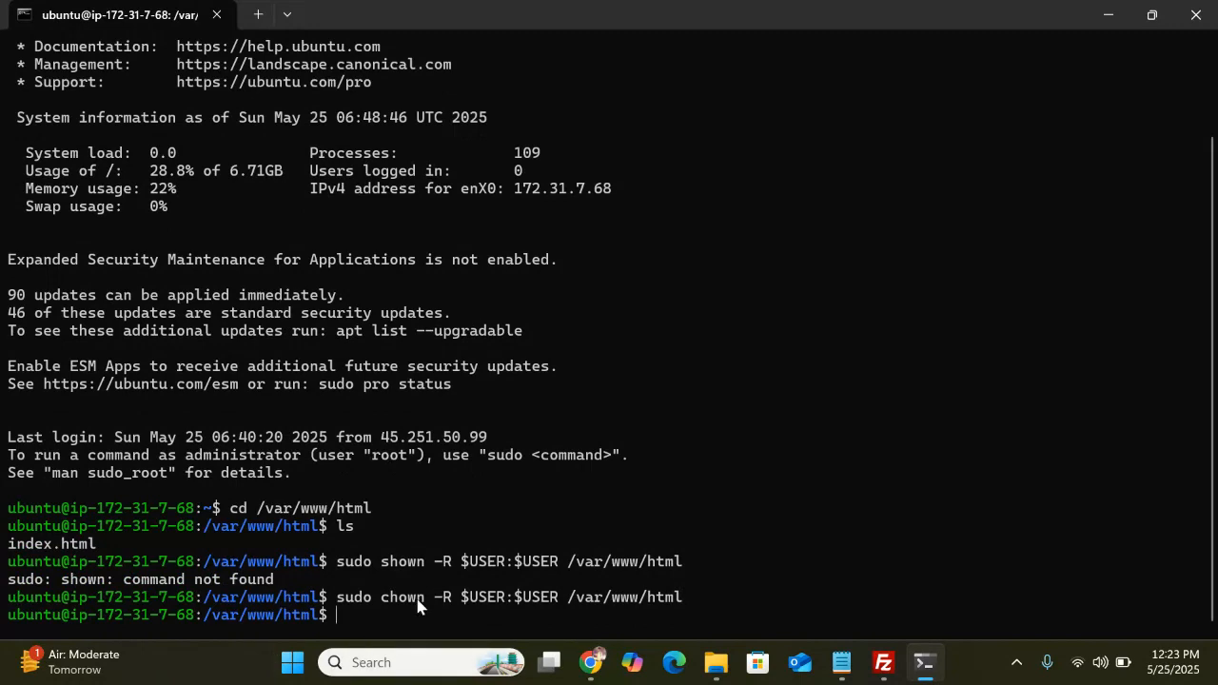
Refresh the remote /var/www/html listing in FileZilla and delete index.html from the server
click(881, 660)
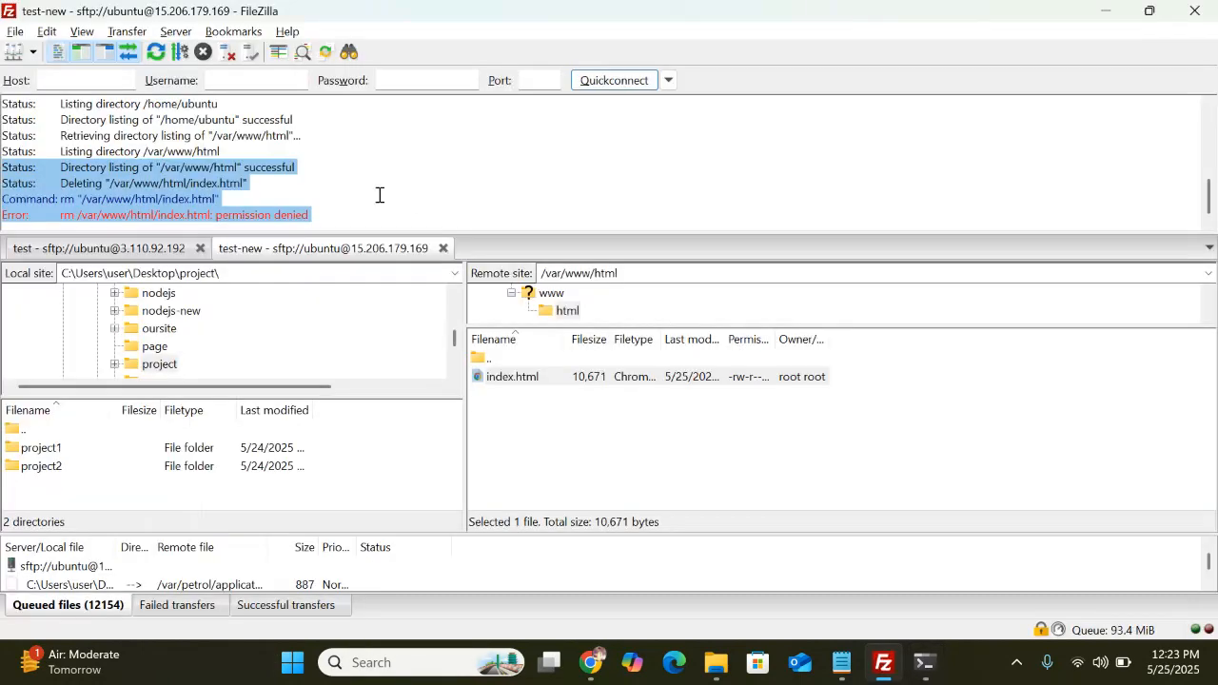
click(366, 182)
click(155, 51)
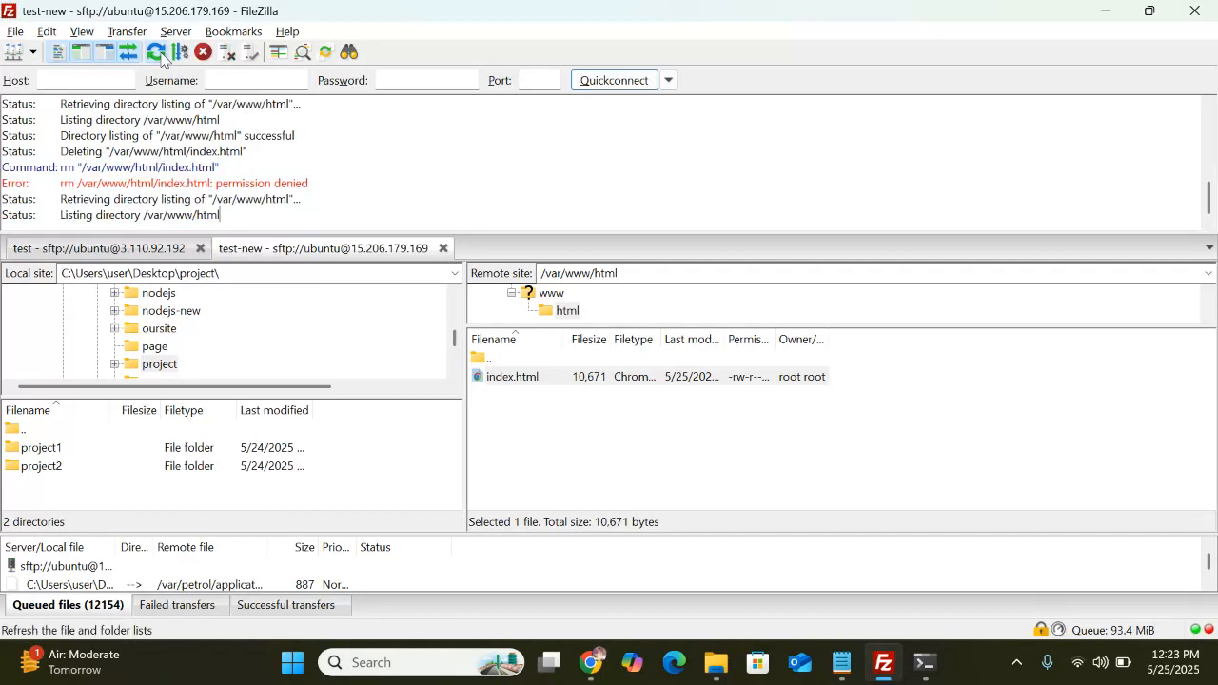
right_click(531, 379)
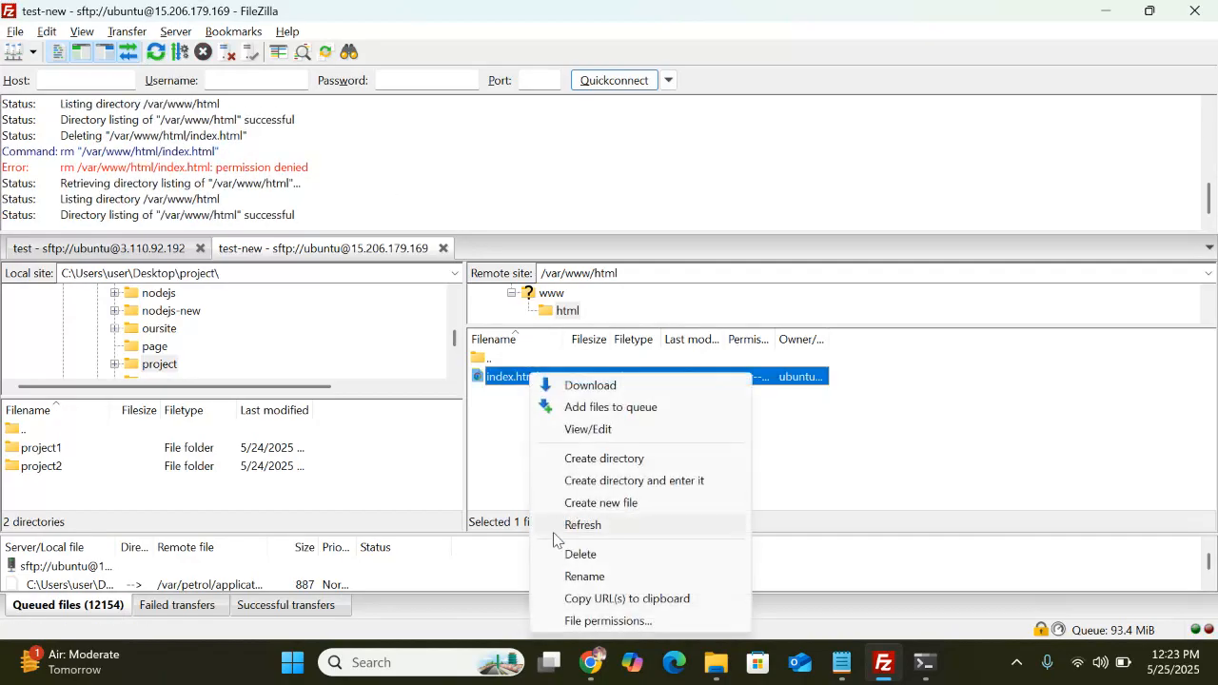
click(598, 558)
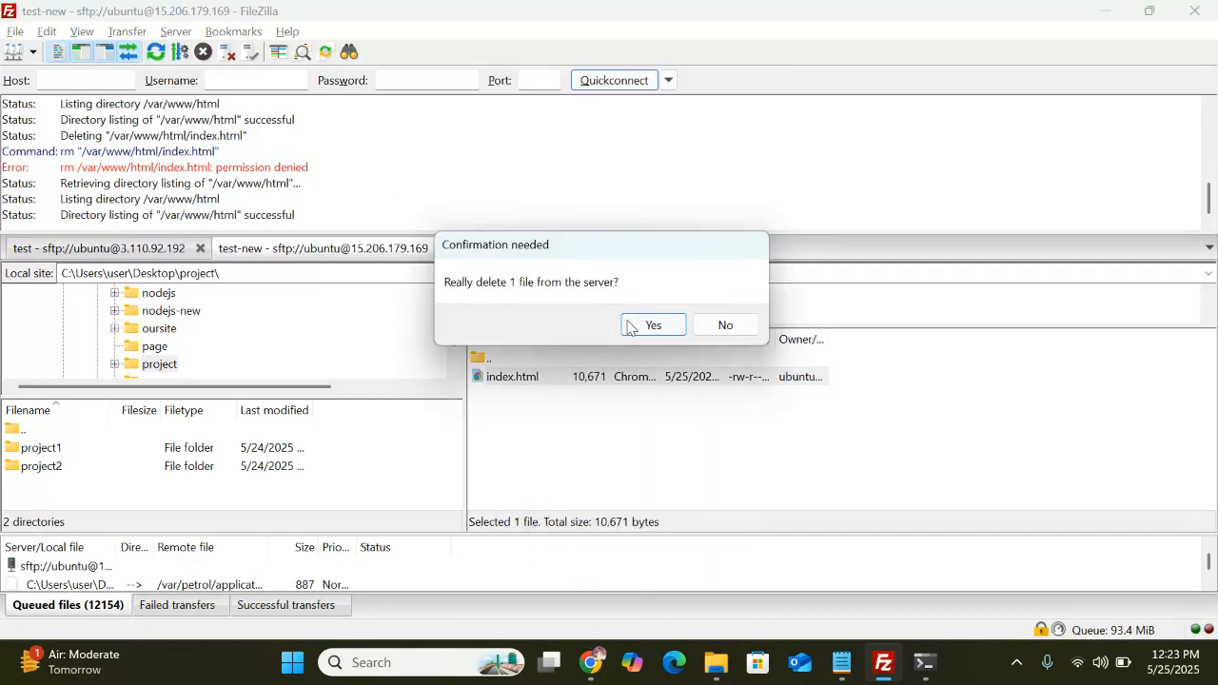
click(649, 325)
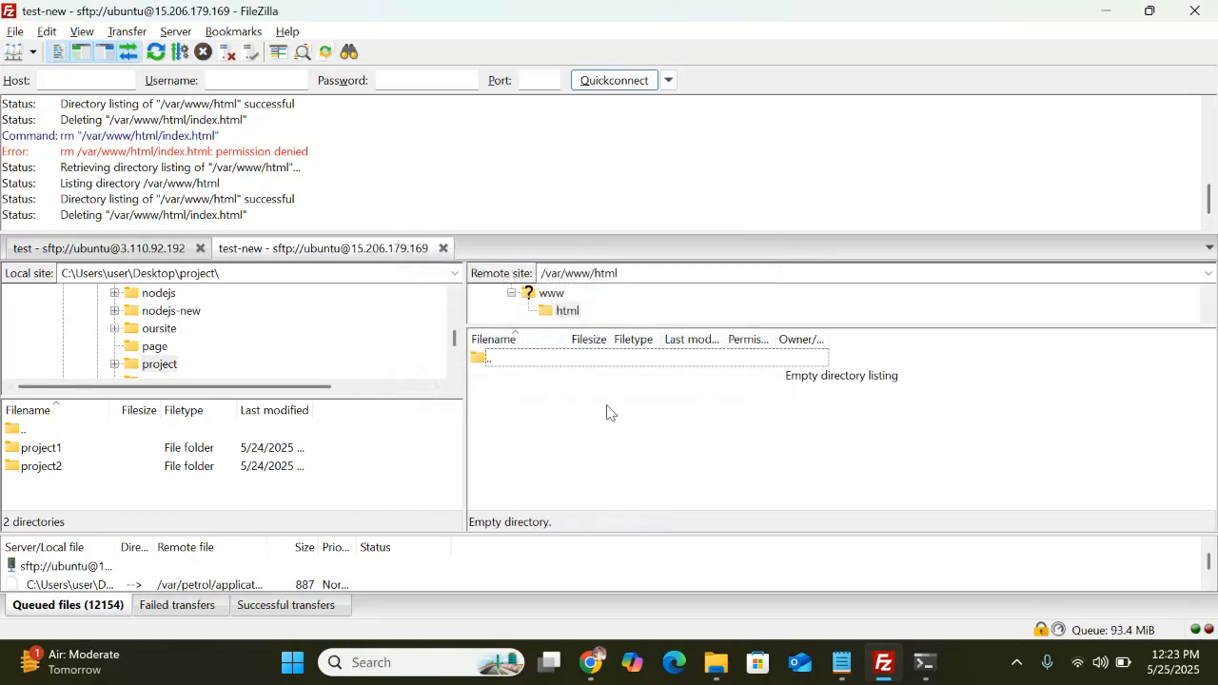
click(924, 664)
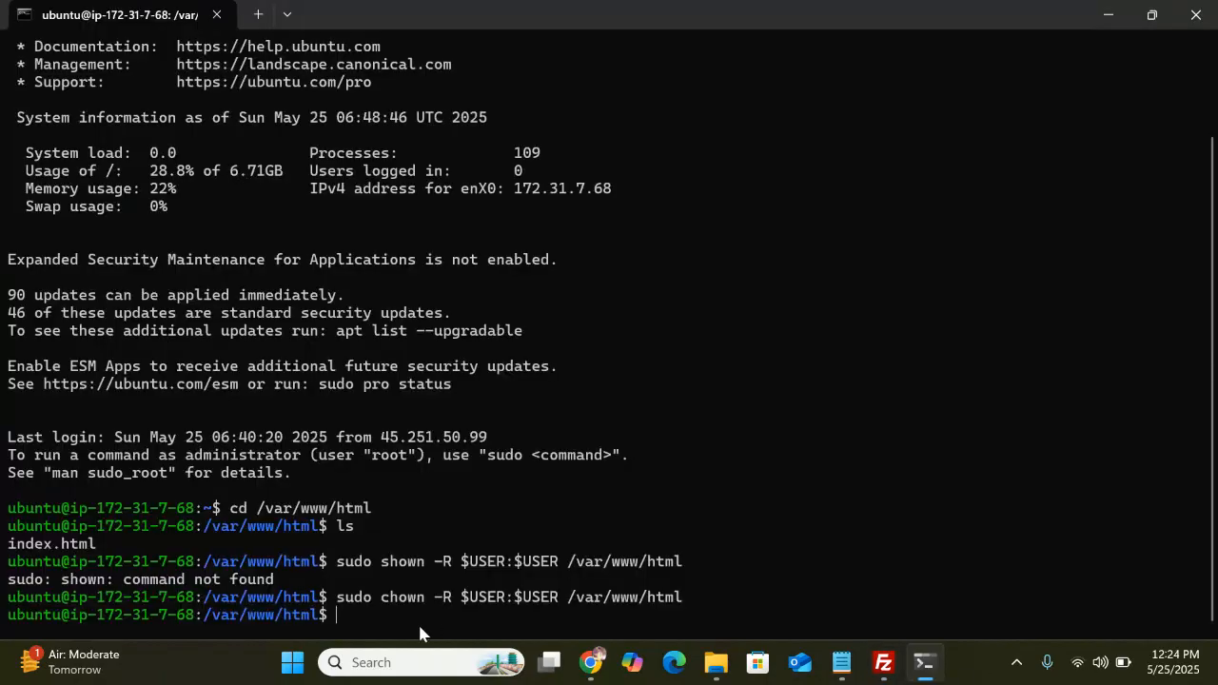
Erase a mistaken sudo chown -R 777 /var/www/html entry from the terminal prompt
text(s)
key(BackSpace)
key(BackSpace)
text(s)
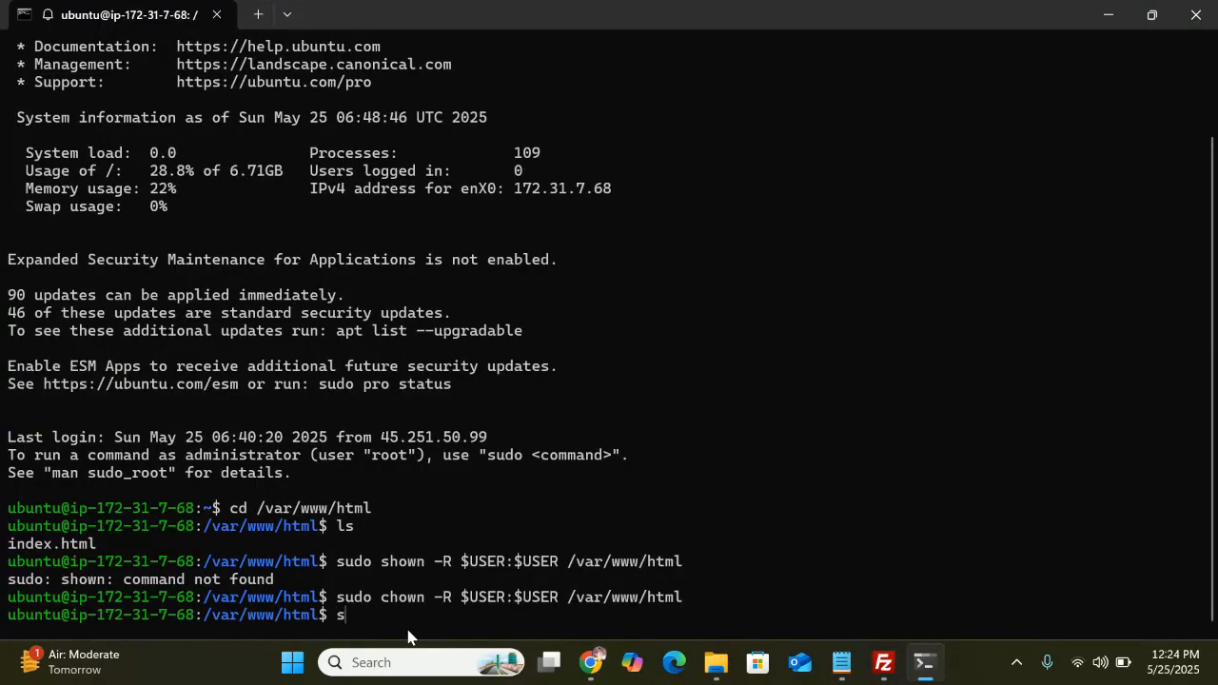
key(BackSpace)
text(sudo c)
key(BackSpace)
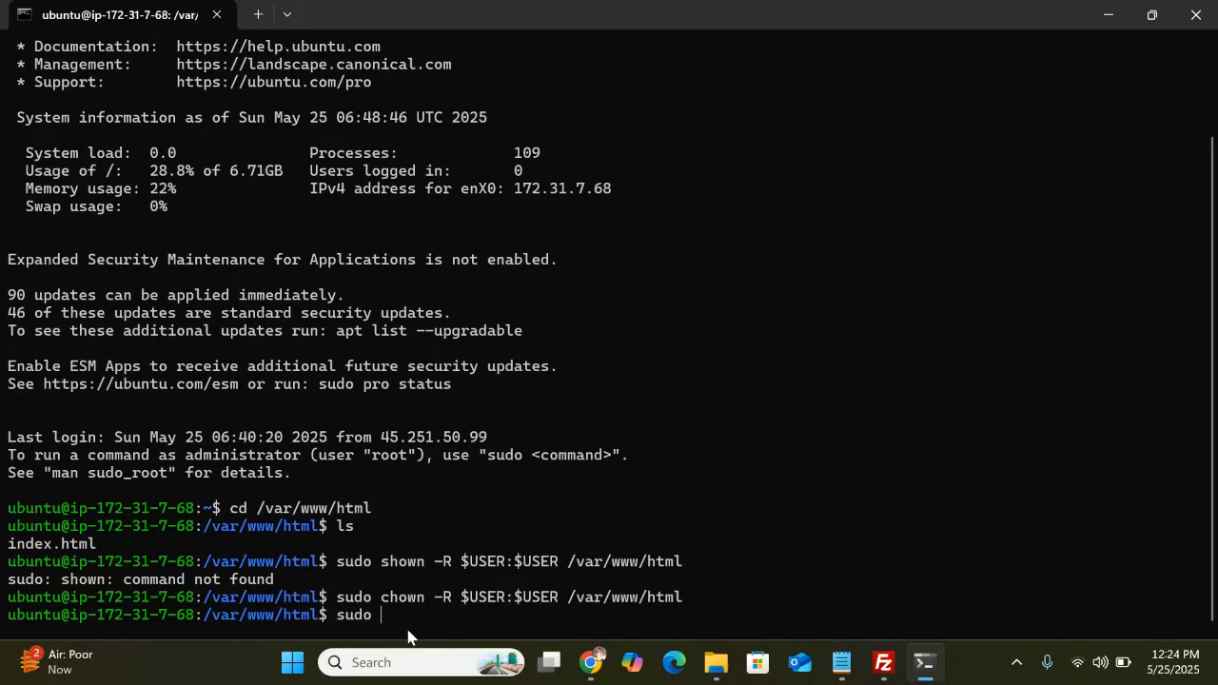
text(chown -R 777 /var/www/)
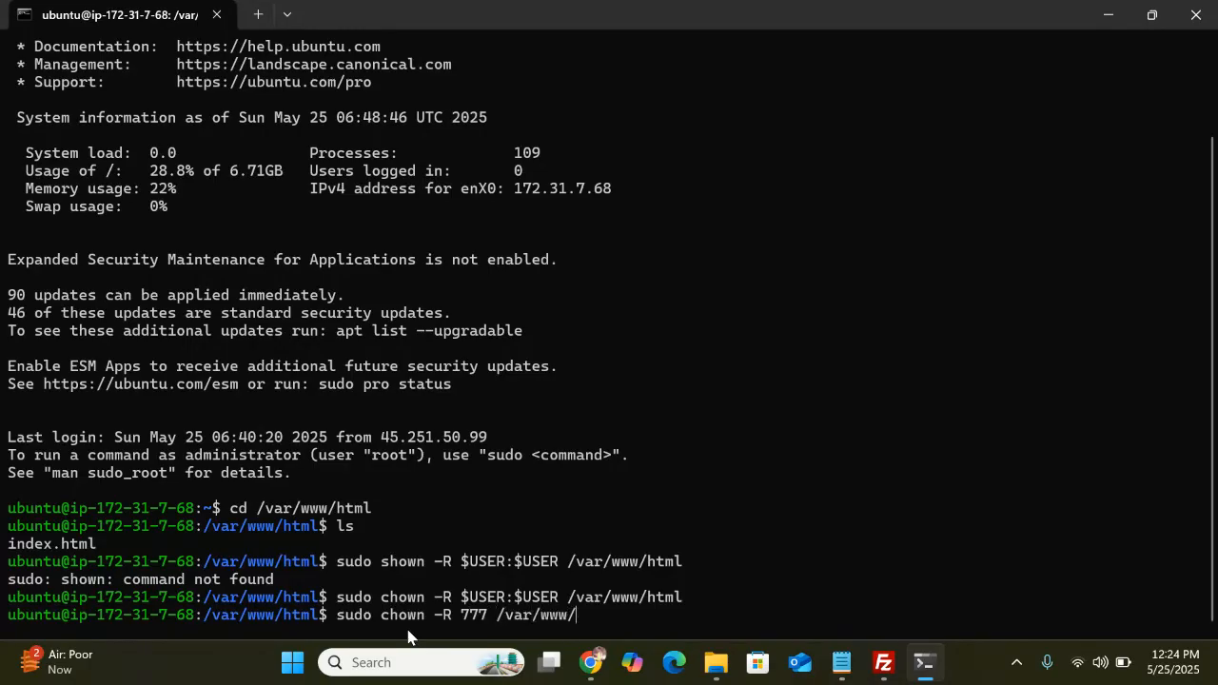
text(html)
key(BackSpace)
key(BackSpace)
key(BackSpace)
key(BackSpace)
key(BackSpace)
key(BackSpace)
key(BackSpace)
key(BackSpace)
key(BackSpace)
key(BackSpace)
key(BackSpace)
key(BackSpace)
key(BackSpace)
key(BackSpace)
key(BackSpace)
key(BackSpace)
key(BackSpace)
key(BackSpace)
key(BackSpace)
key(BackSpace)
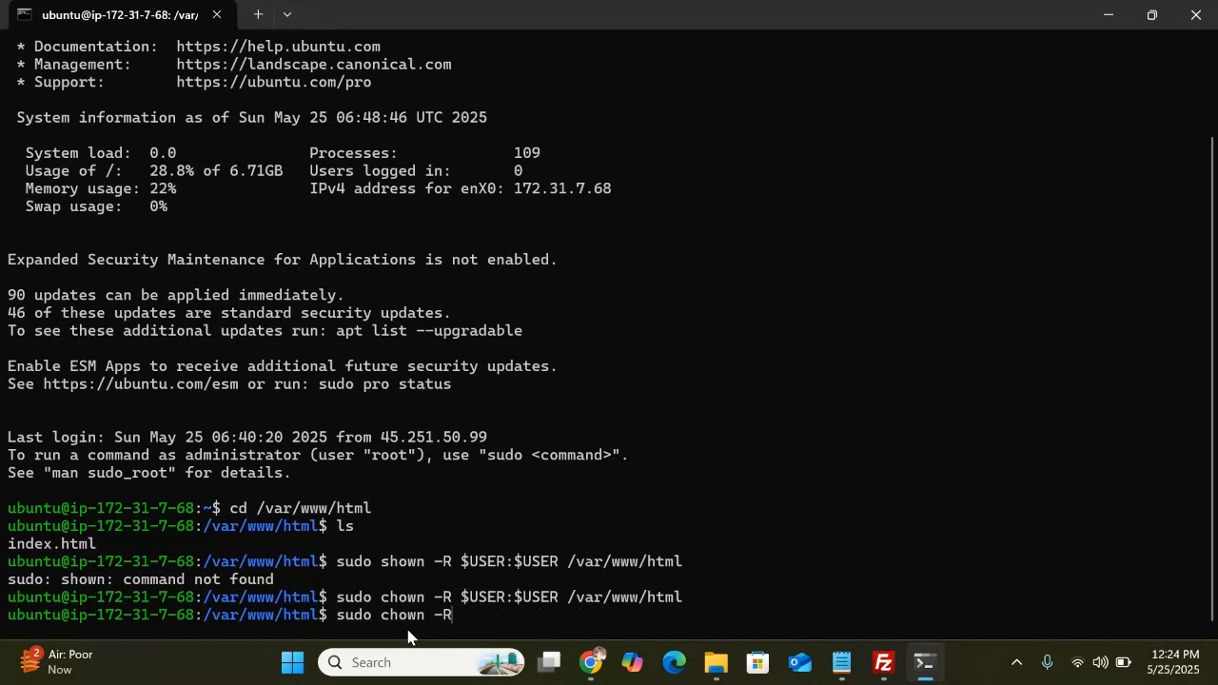
text(P)
key(BackSpace)
text(_P)
key(BackSpace)
key(BackSpace)
text(_P)
key(BackSpace)
key(BackSpace)
key(BackSpace)
key(BackSpace)
key(BackSpace)
key(BackSpace)
key(BackSpace)
key(BackSpace)
key(BackSpace)
key(BackSpace)
key(BackSpace)
key(BackSpace)
key(BackSpace)
Run sudo chmod -R 777 /var/www/html to open up permissions recursively
text(sudo)
text(chmod -R 777 /var/www/html)
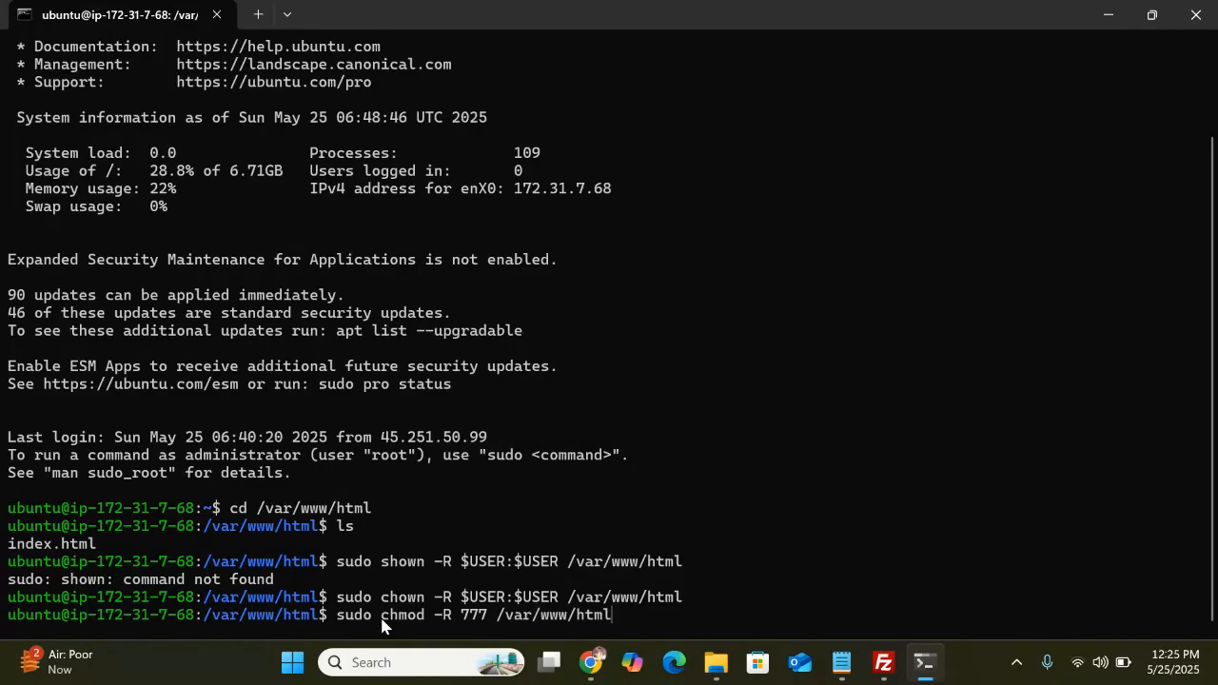
key(Return)
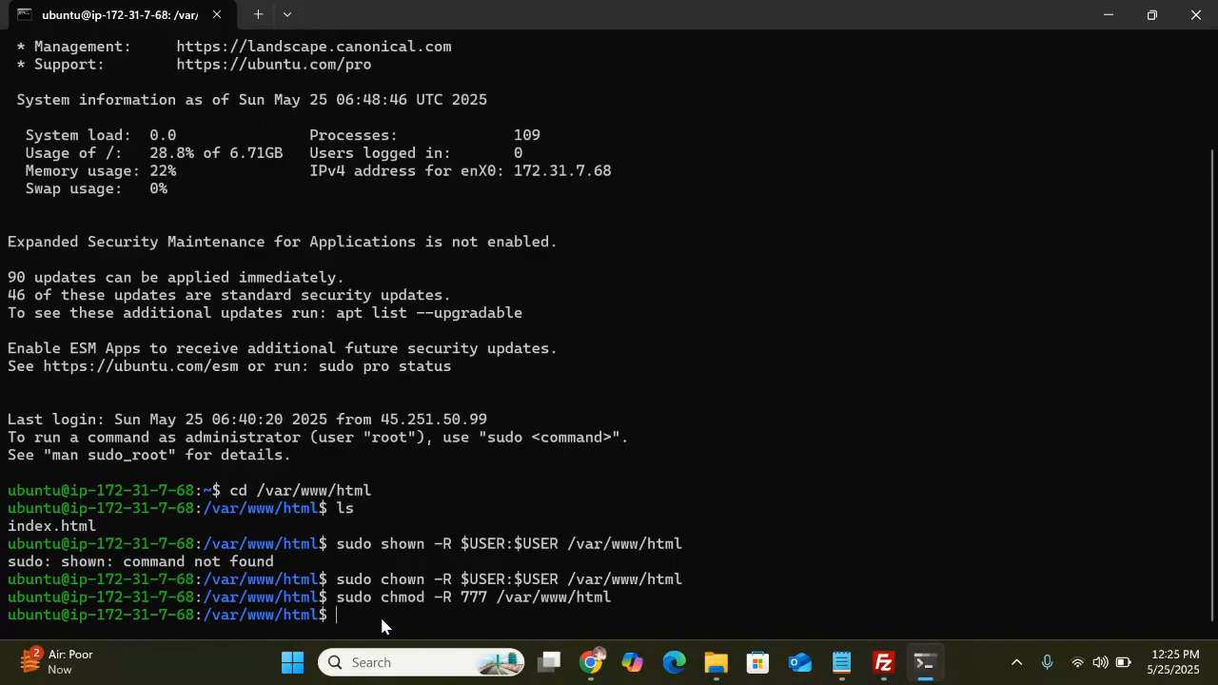
key(alt+Tab)
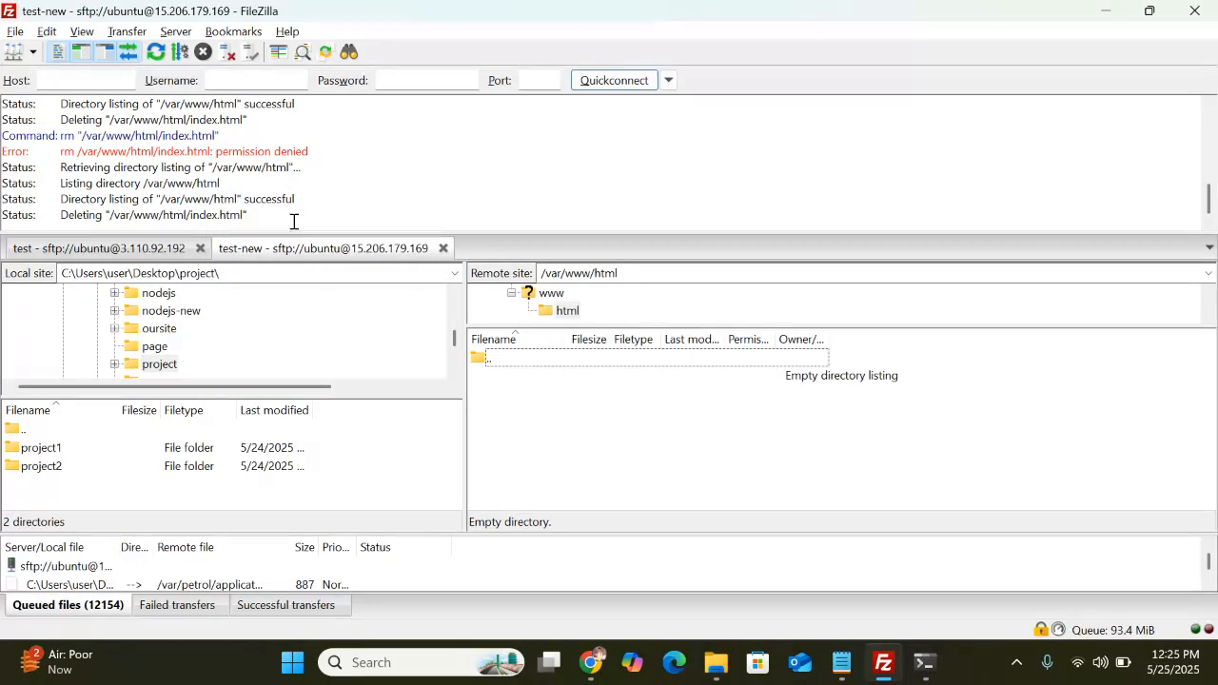
Refresh FileZilla's remote listing and run node -v, which reports Node.js is not installed
click(155, 51)
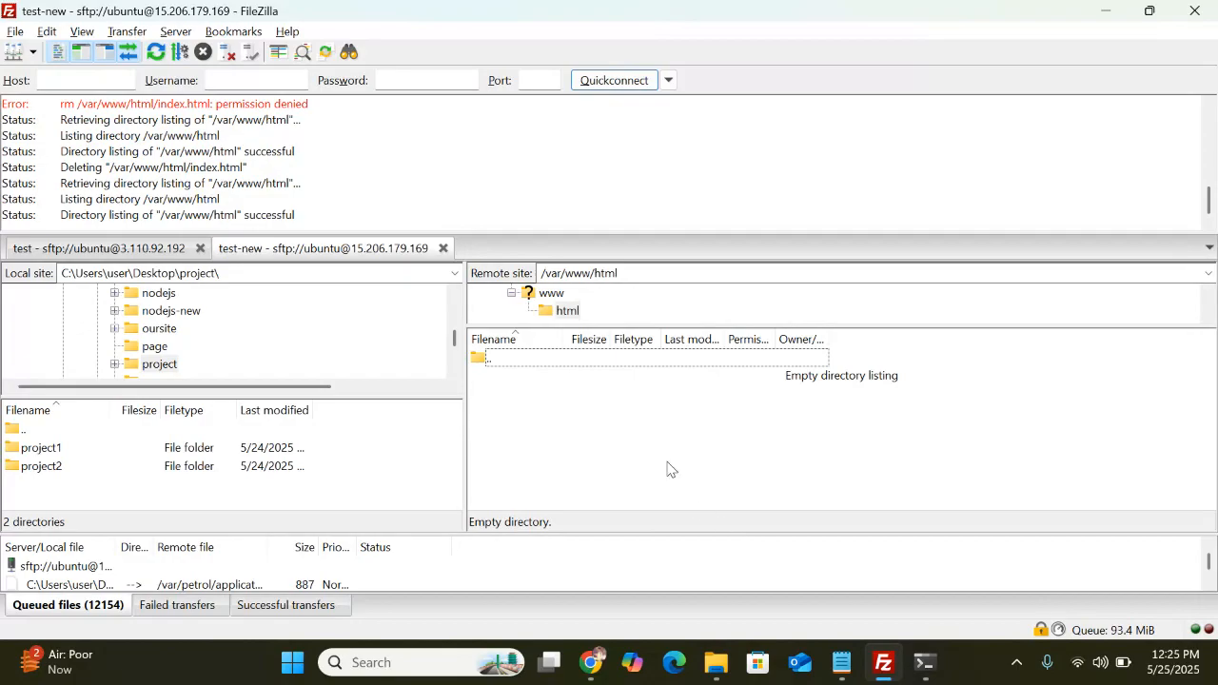
click(936, 674)
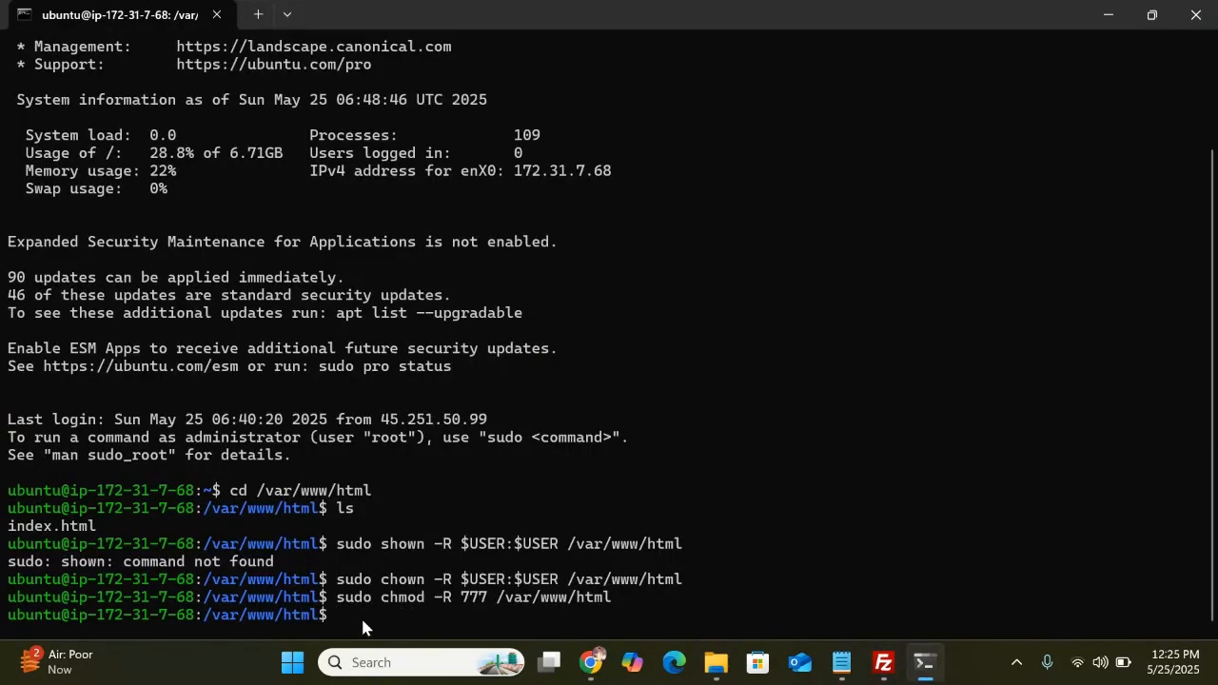
text(node -v)
key(Return)
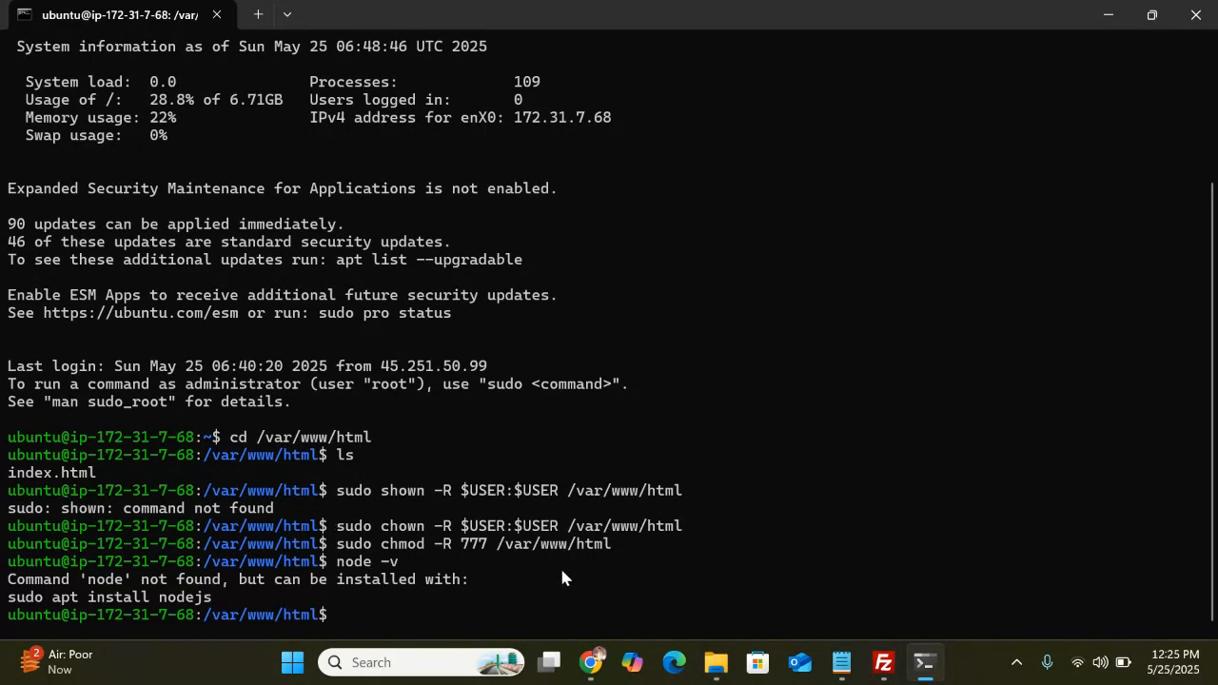
key(alt+Tab)
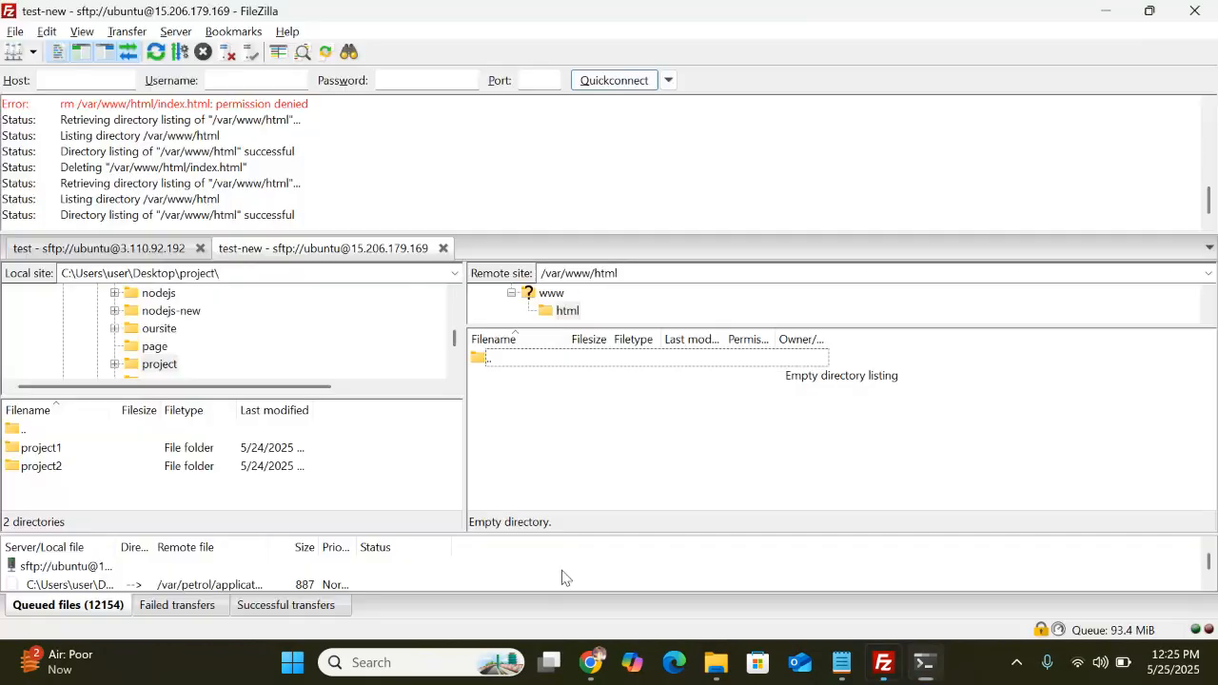
click(841, 663)
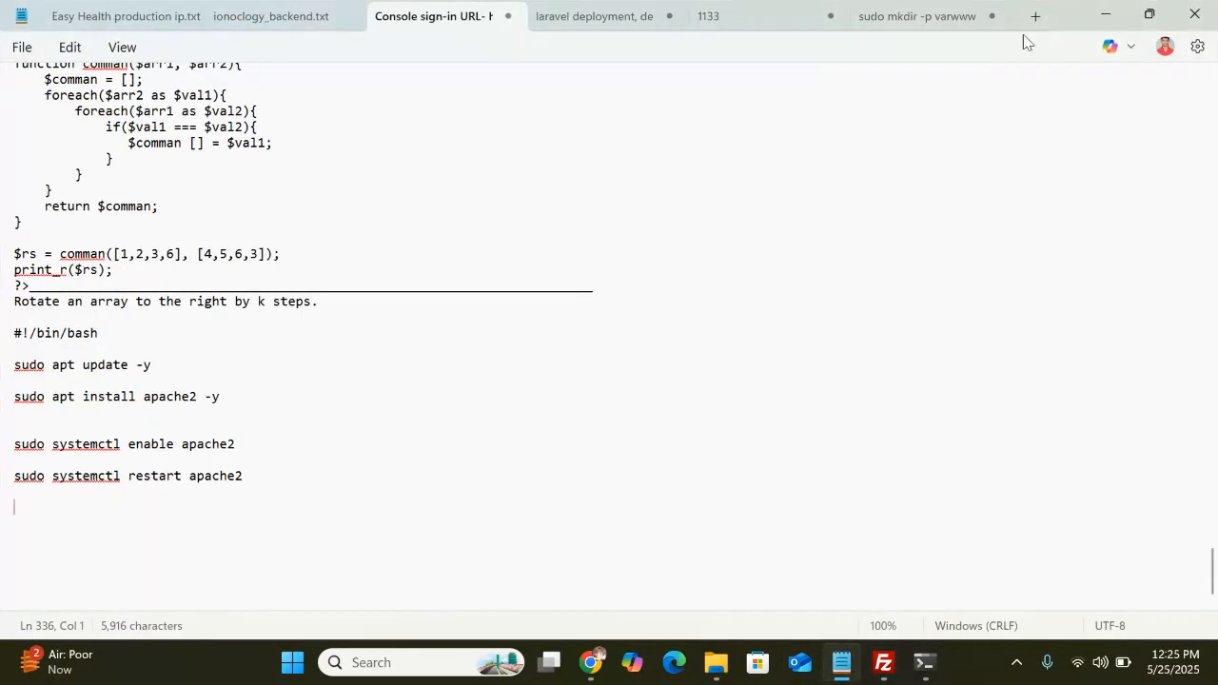
In the Notepad setup notes, select the curl -fsSL NodeSource setup_18.x line
click(918, 26)
click(339, 131)
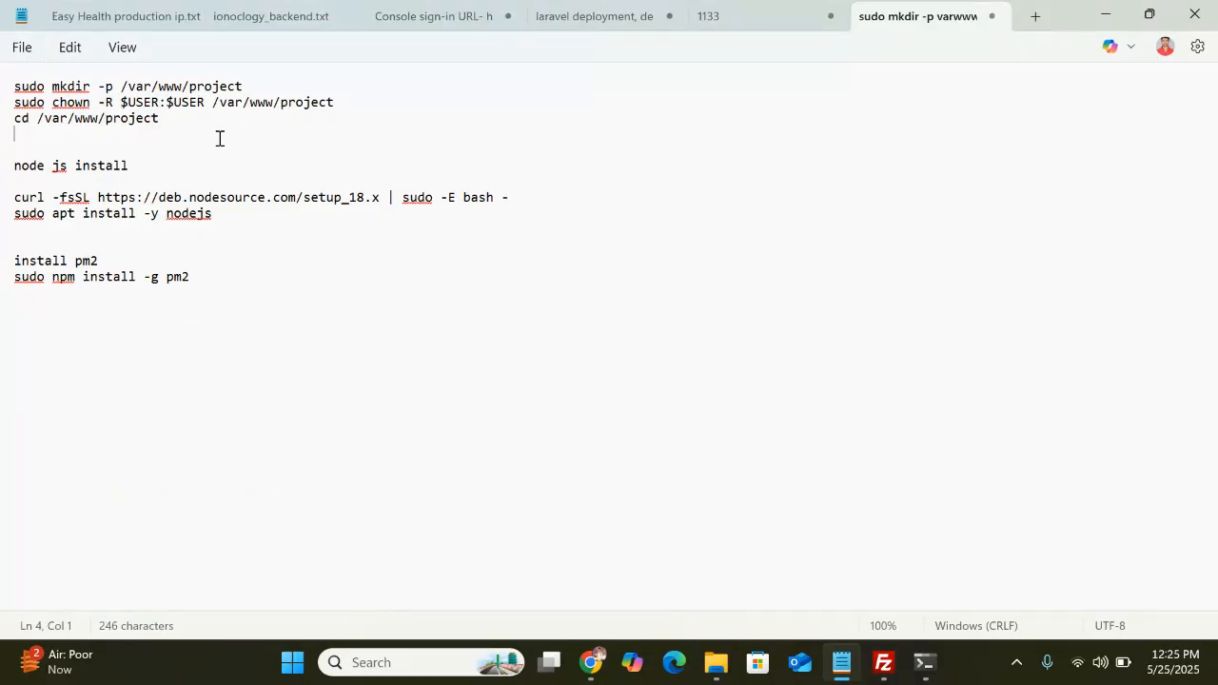
click(172, 152)
click(5, 202)
key(ctrl+c)
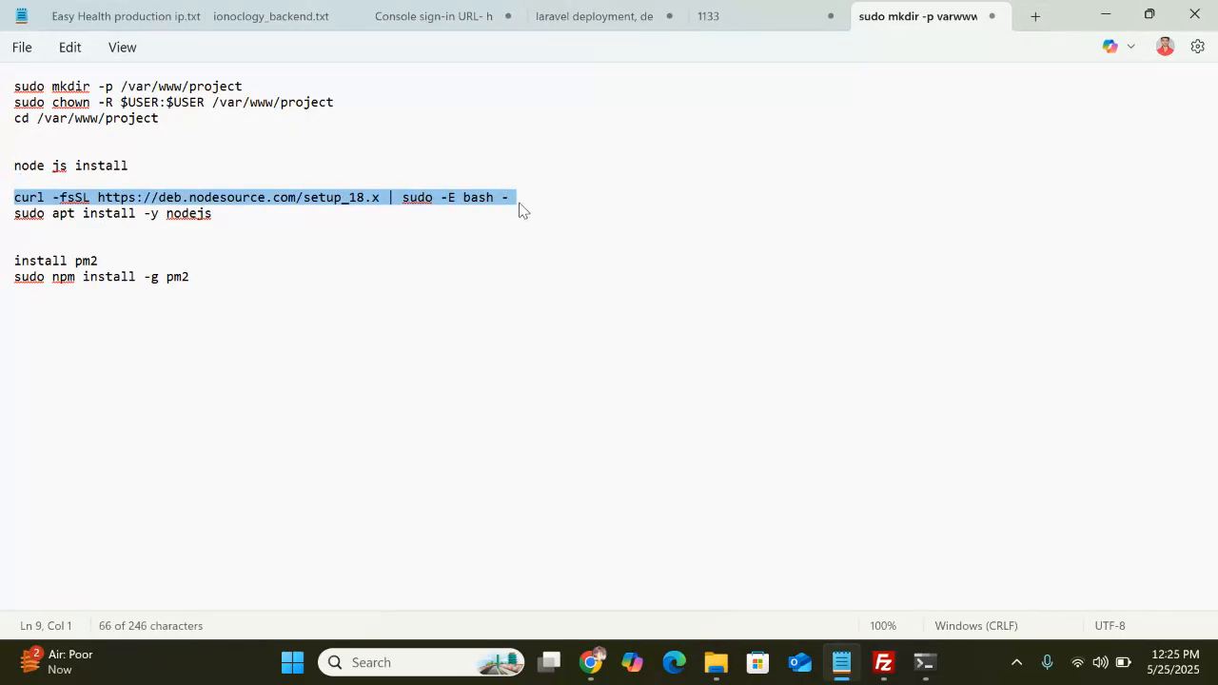
key(alt+Tab)
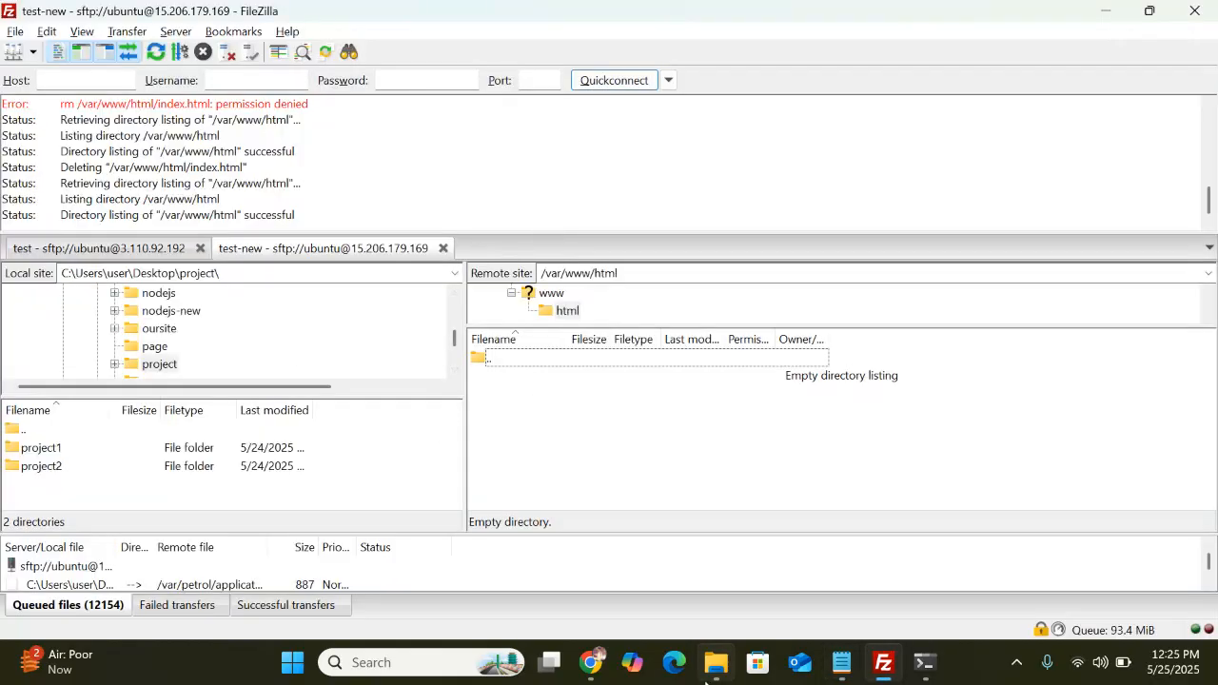
Paste and run the curl NodeSource setup_18.x script in the server terminal
click(924, 666)
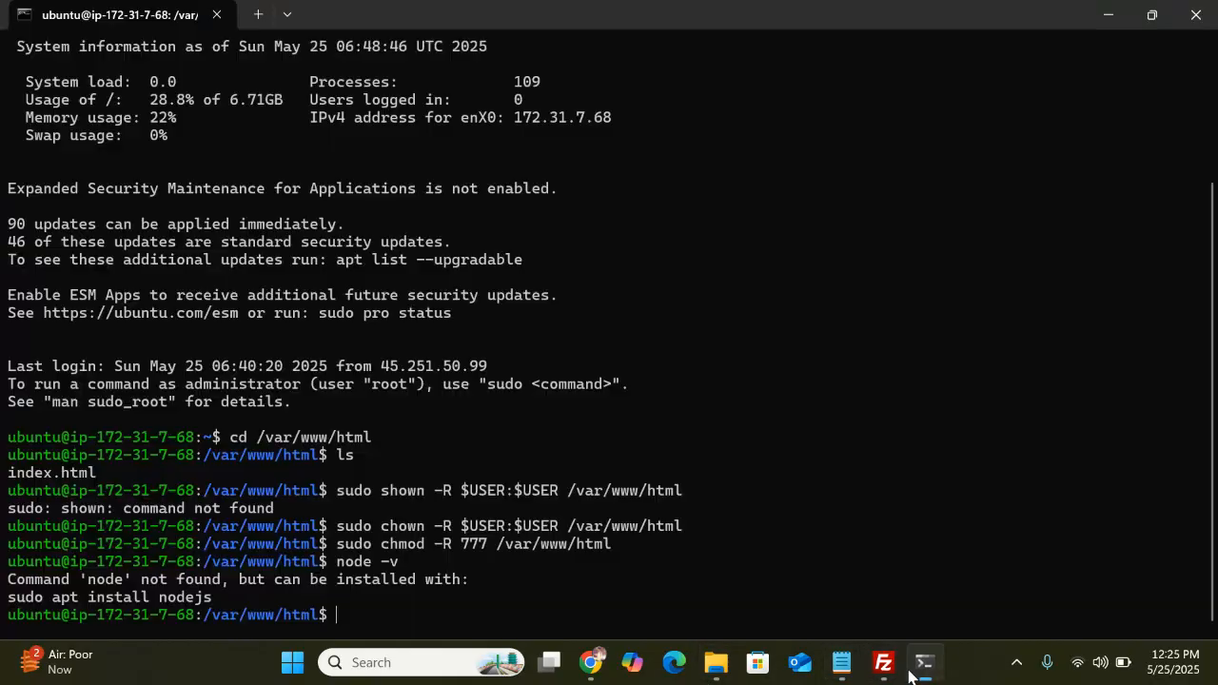
right_click(355, 619)
key(Return)
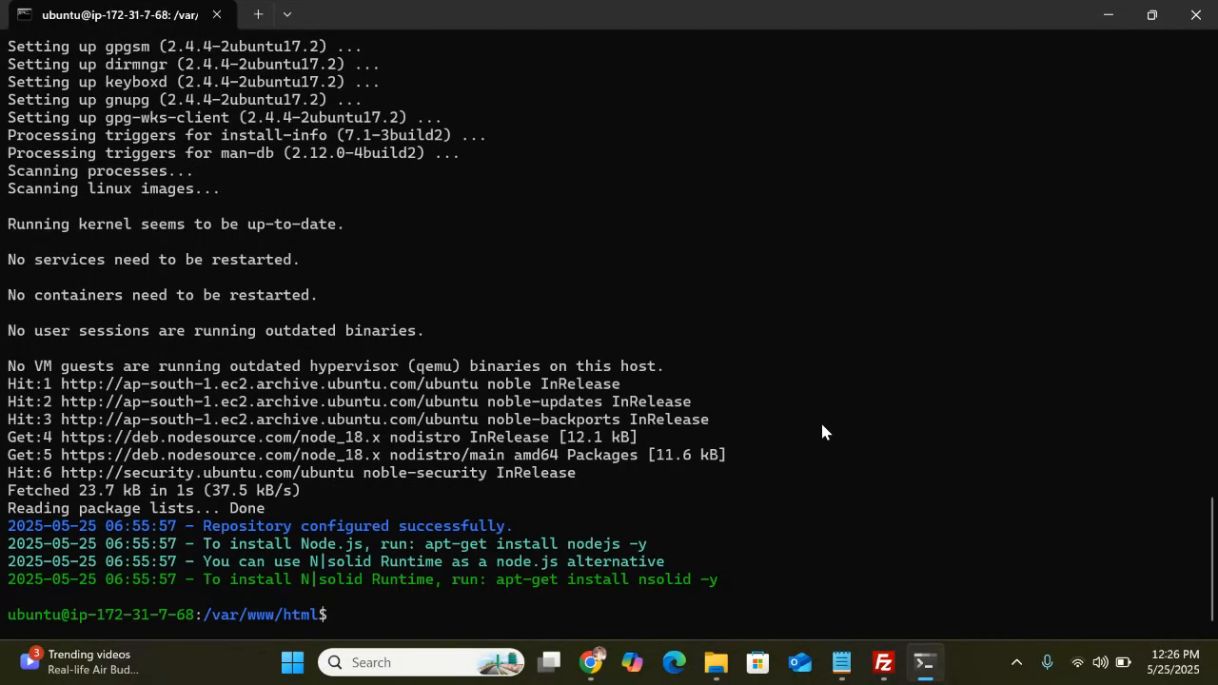
Copy sudo apt install -y nodejs from the notes, run it, and type node -v
key(alt+Tab)
key(alt+Tab)
key(alt+Tab)
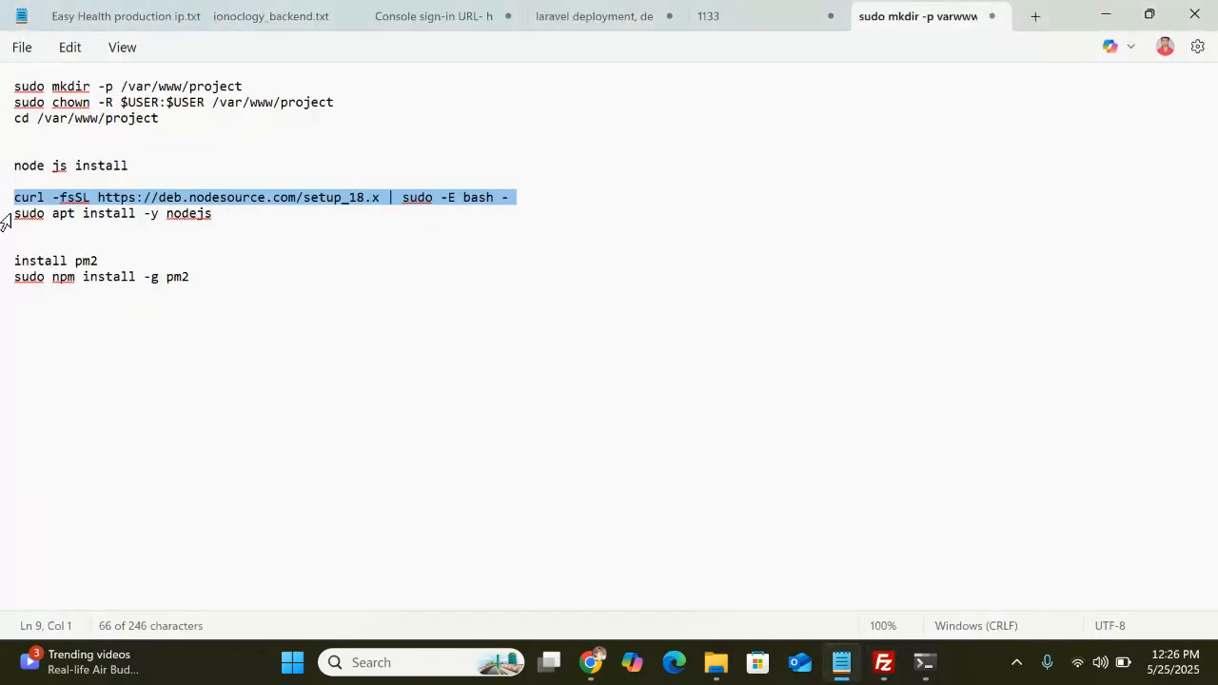
drag(5, 213, 181, 228)
key(ctrl+c)
key(alt+Tab)
key(alt+Tab)
key(alt+Tab)
key(ctrl+v)
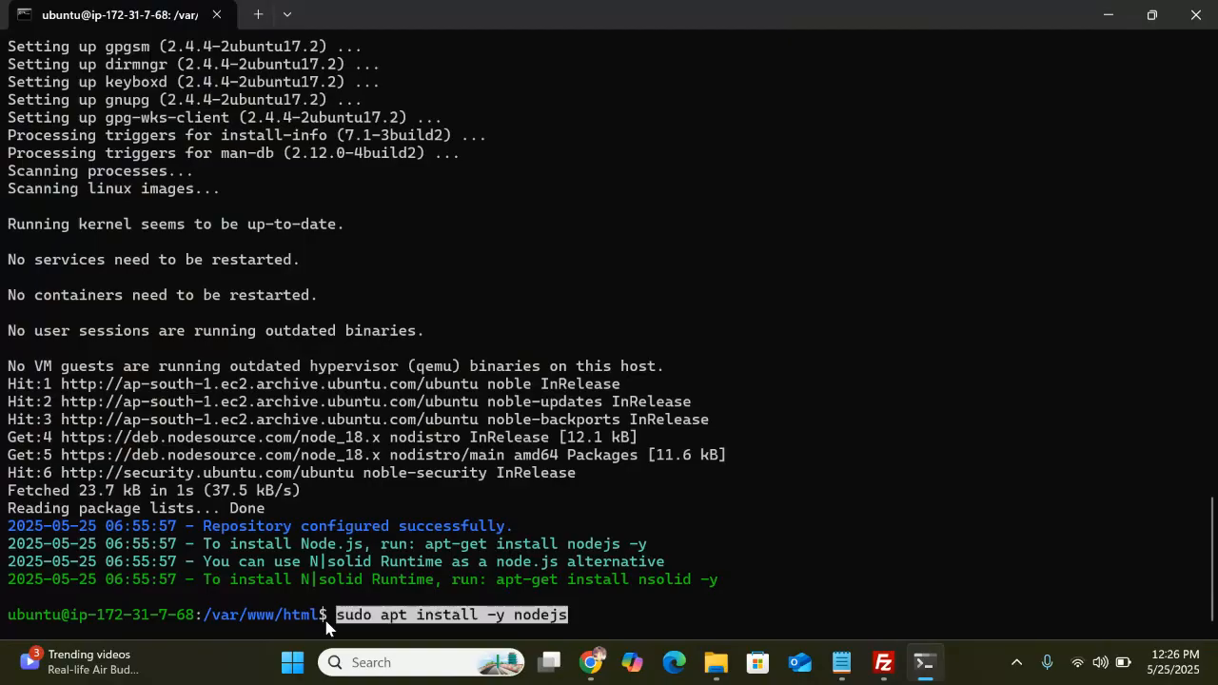
key(Return)
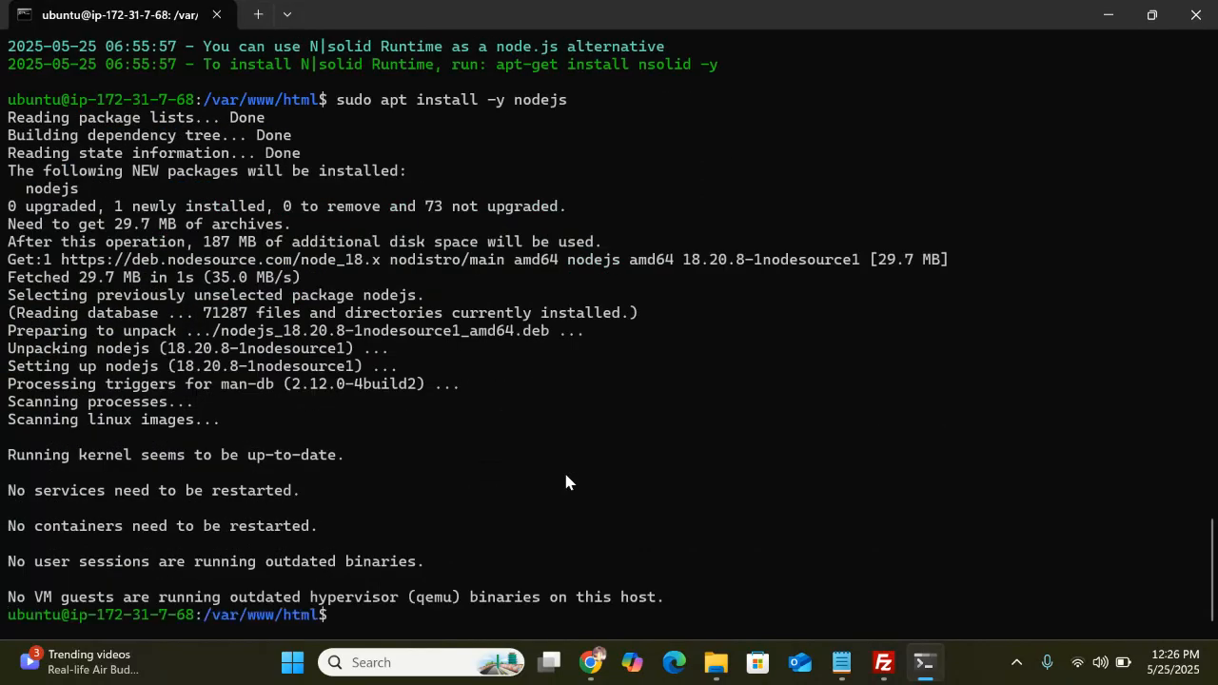
text(nod)
key(BackSpace)
key(BackSpace)
key(BackSpace)
key(BackSpace)
text(node )
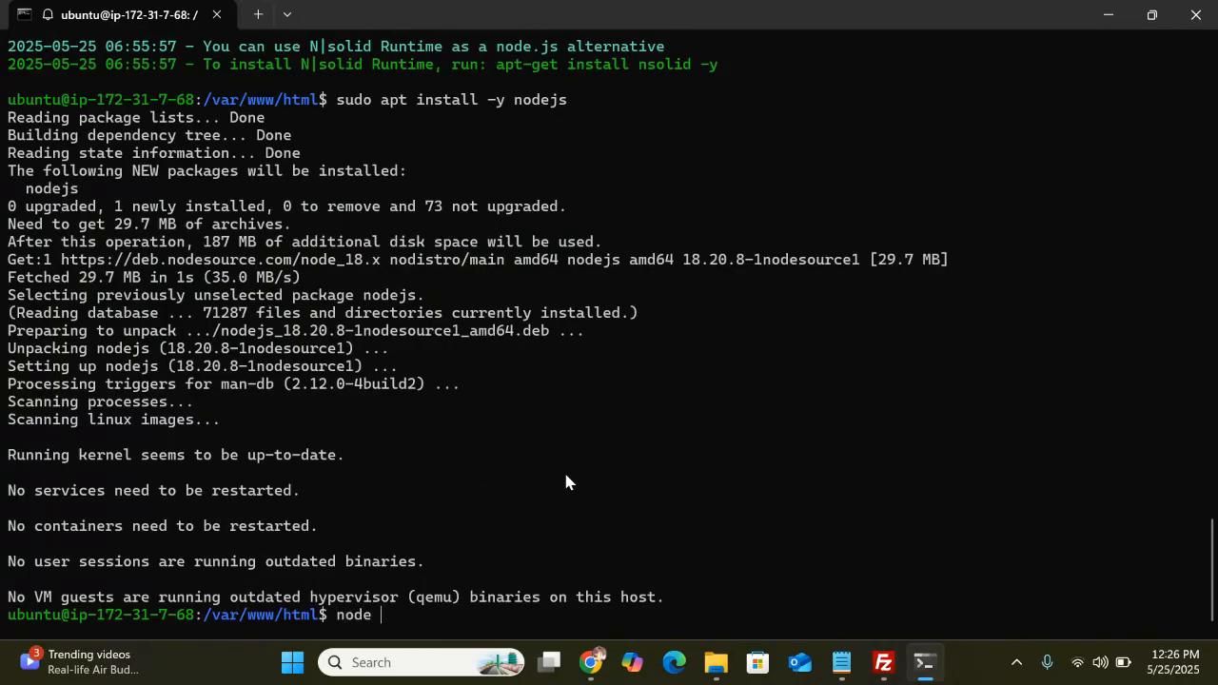
text(-v)
Check the installed Node and npm versions with node -v and npm -v
key(Return)
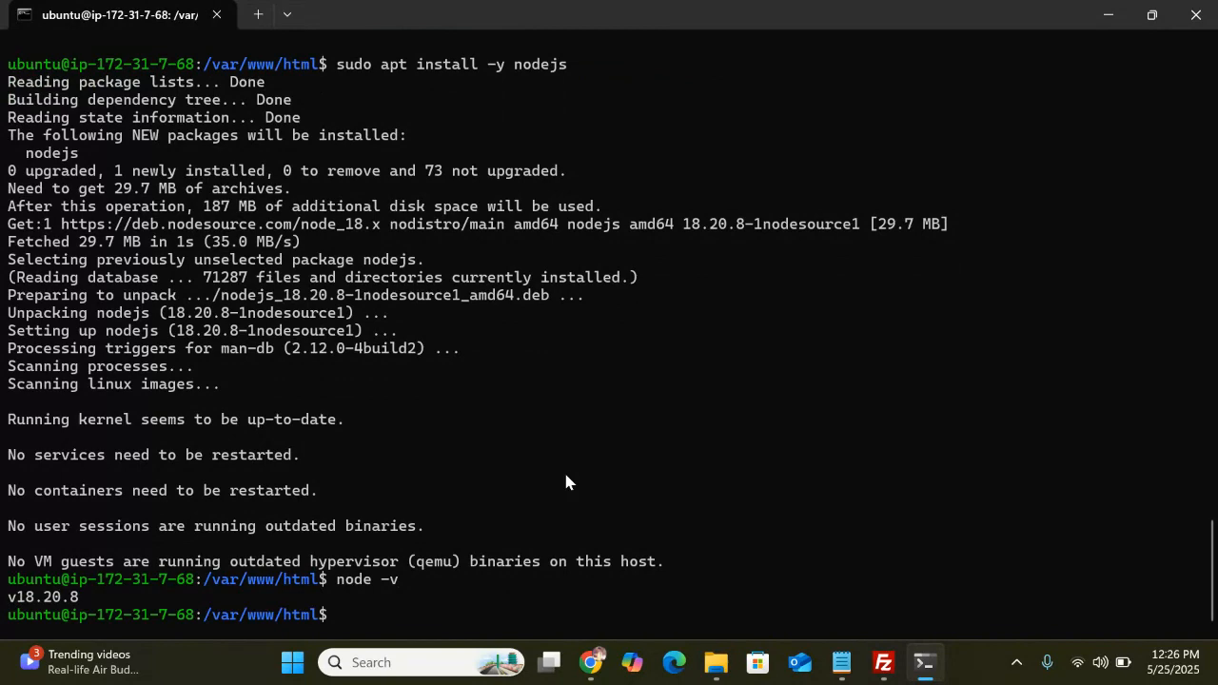
text(npm -v)
key(Return)
Copy sudo npm install -g pm2 from the notes and run it in the SSH terminal
key(alt+Tab)
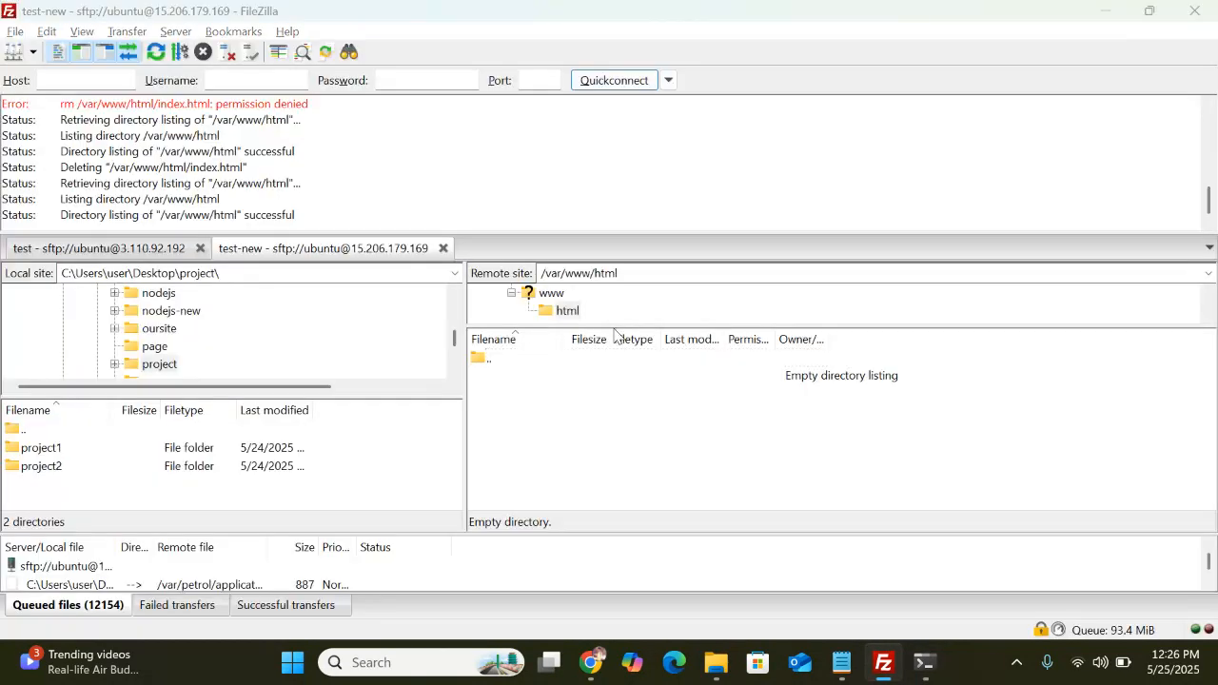
key(alt+Tab)
key(alt+Tab)
key(alt+Tab)
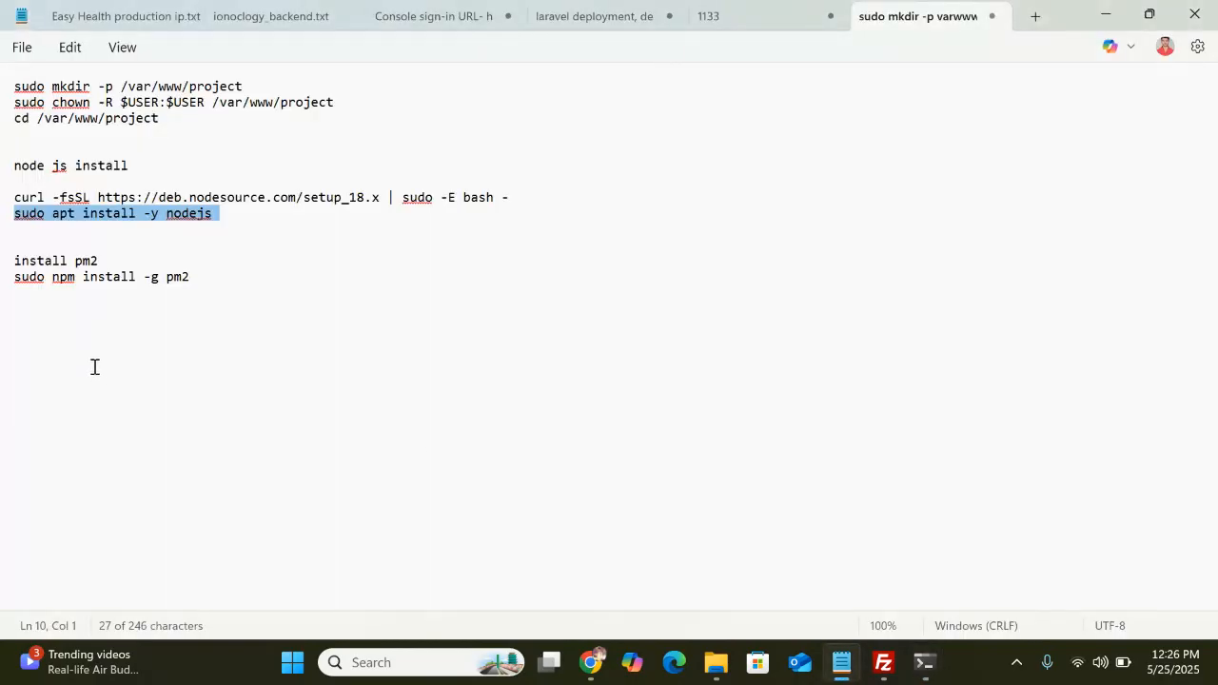
drag(226, 280, 16, 280)
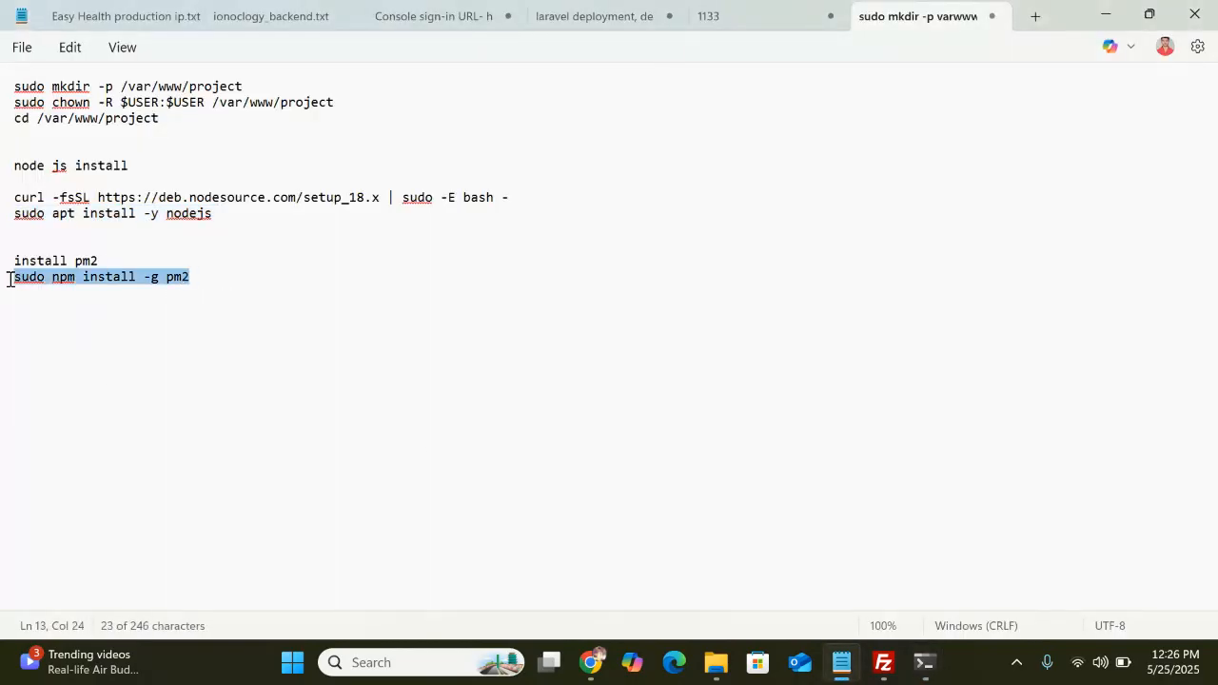
key(ctrl+c)
key(alt+Tab)
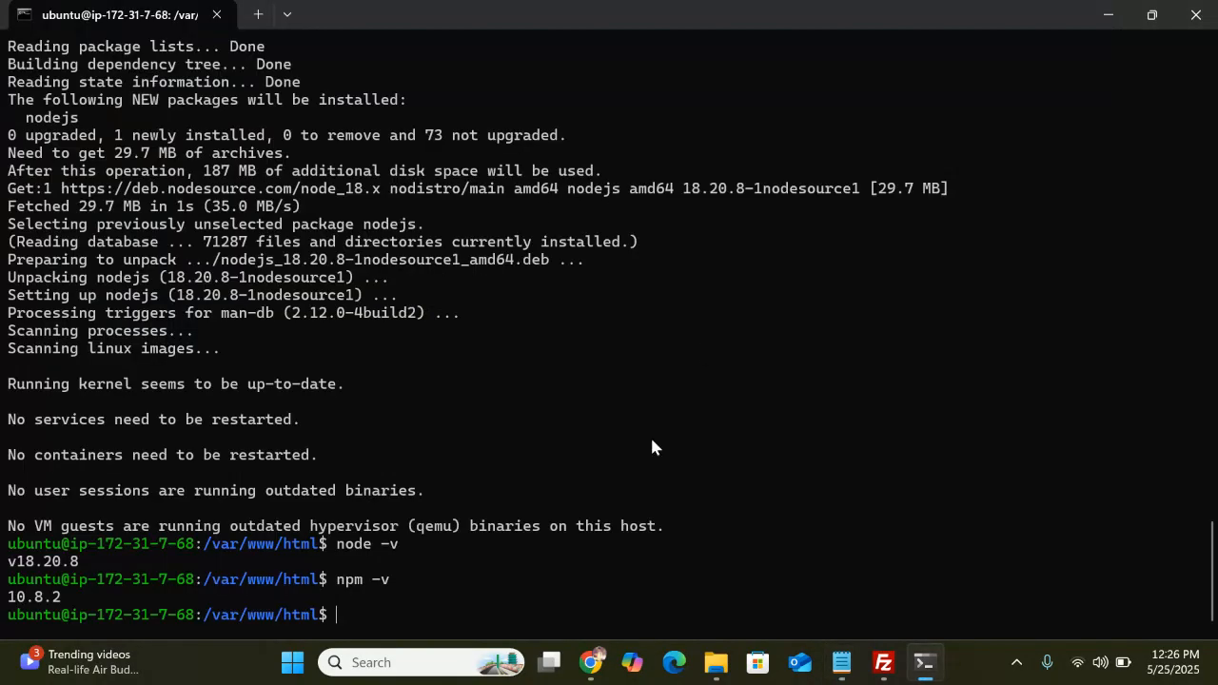
right_click(340, 614)
key(Return)
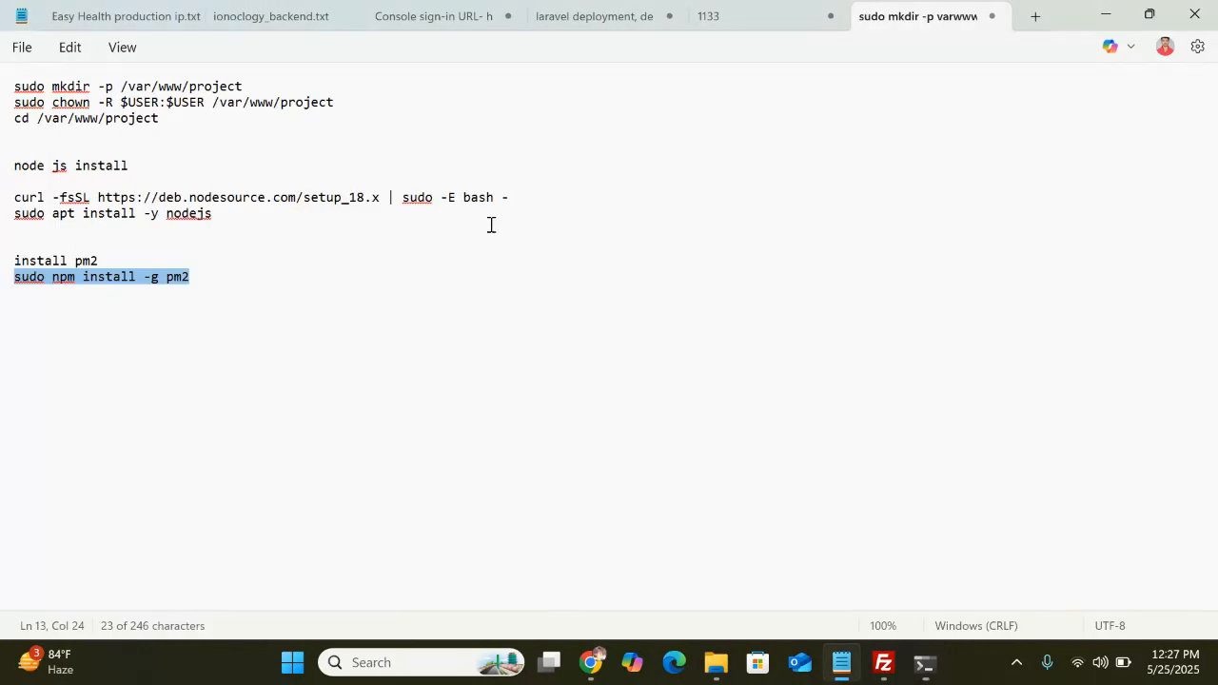
click(598, 406)
key(alt+Tab)
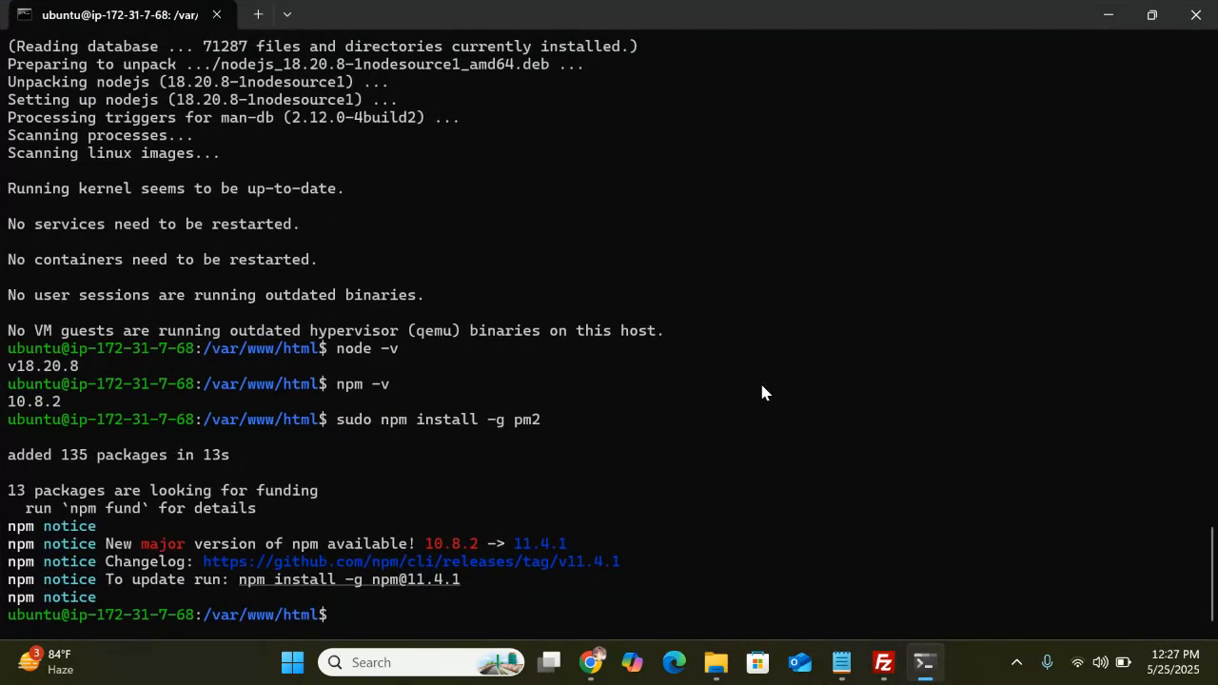
Review the test-new instance's inbound rules allowing TCP 4000 - 4999 from 0.0.0.0/0
mouse_move(593, 669)
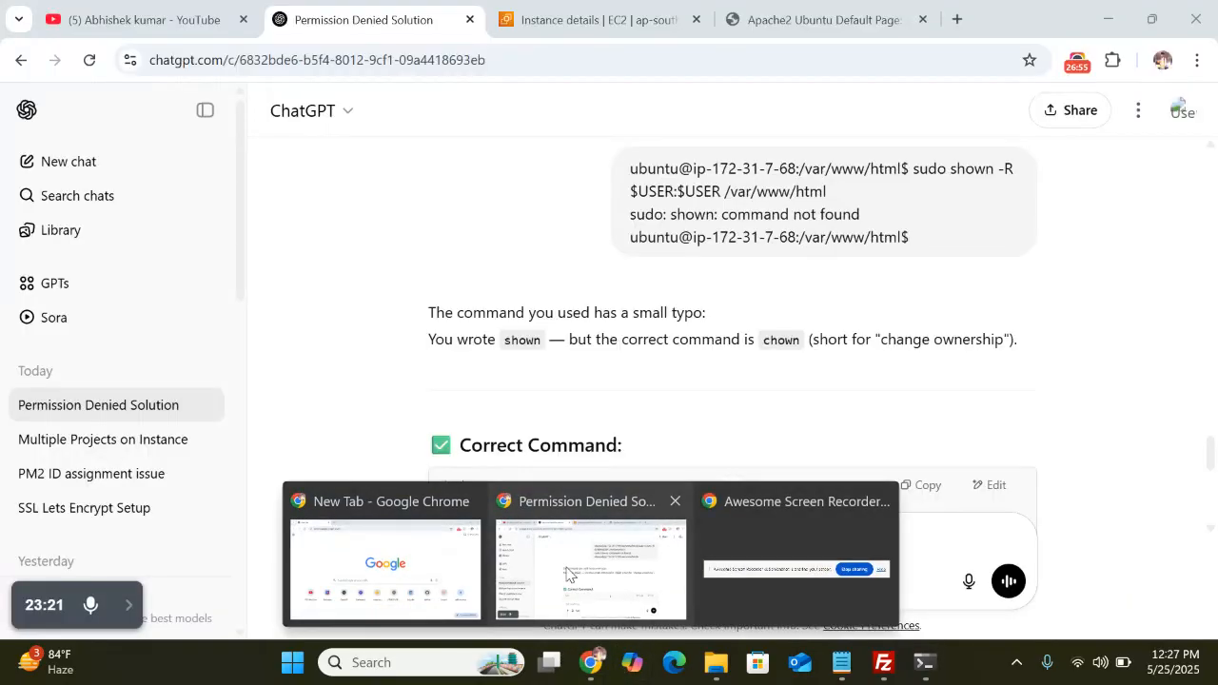
click(561, 574)
click(628, 19)
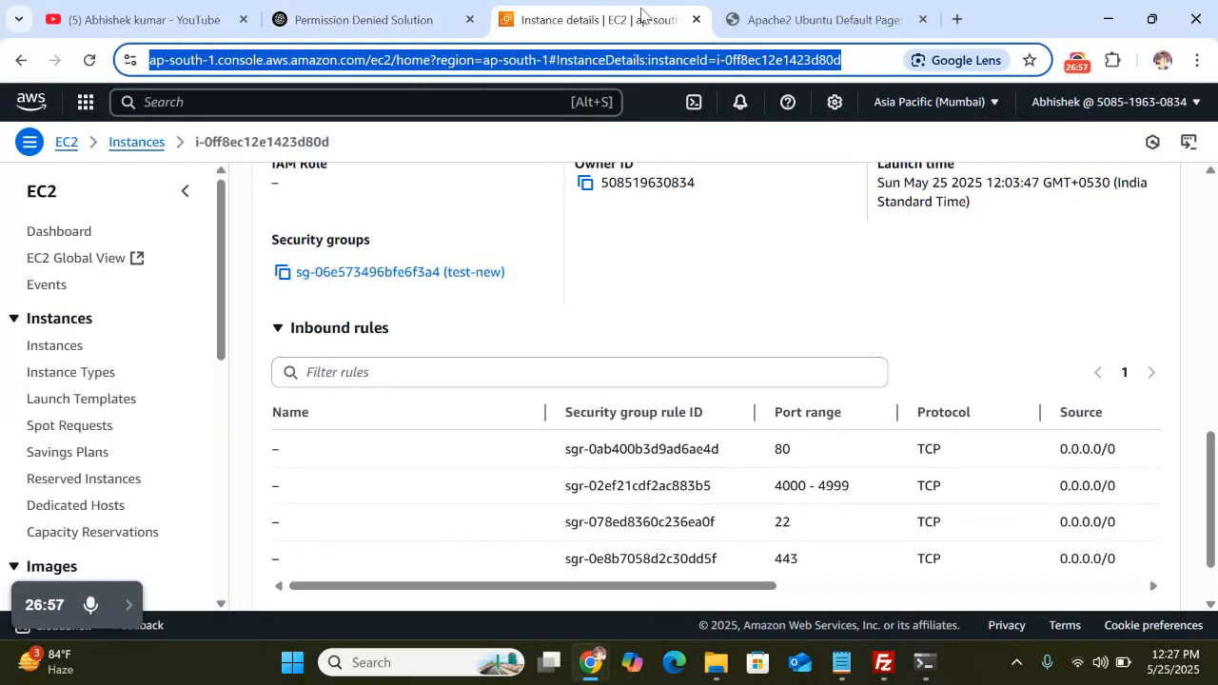
click(703, 255)
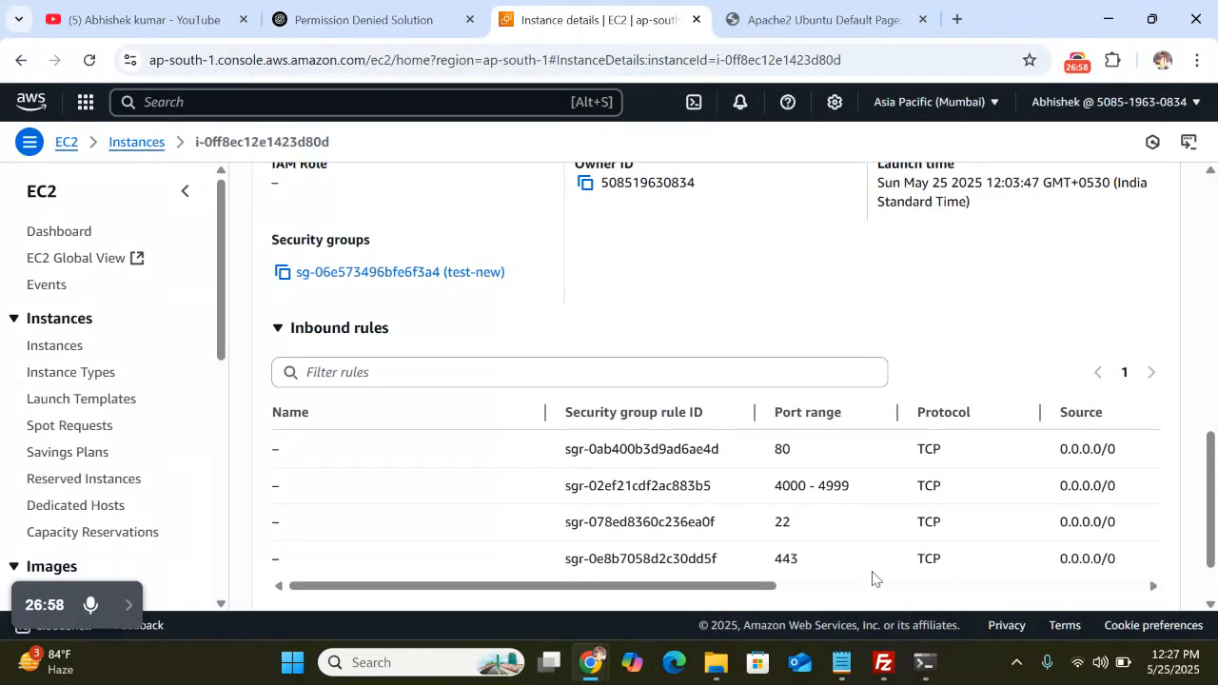
Minimize FileZilla, the browser, the SSH terminal and Notepad to reach the desktop
click(883, 664)
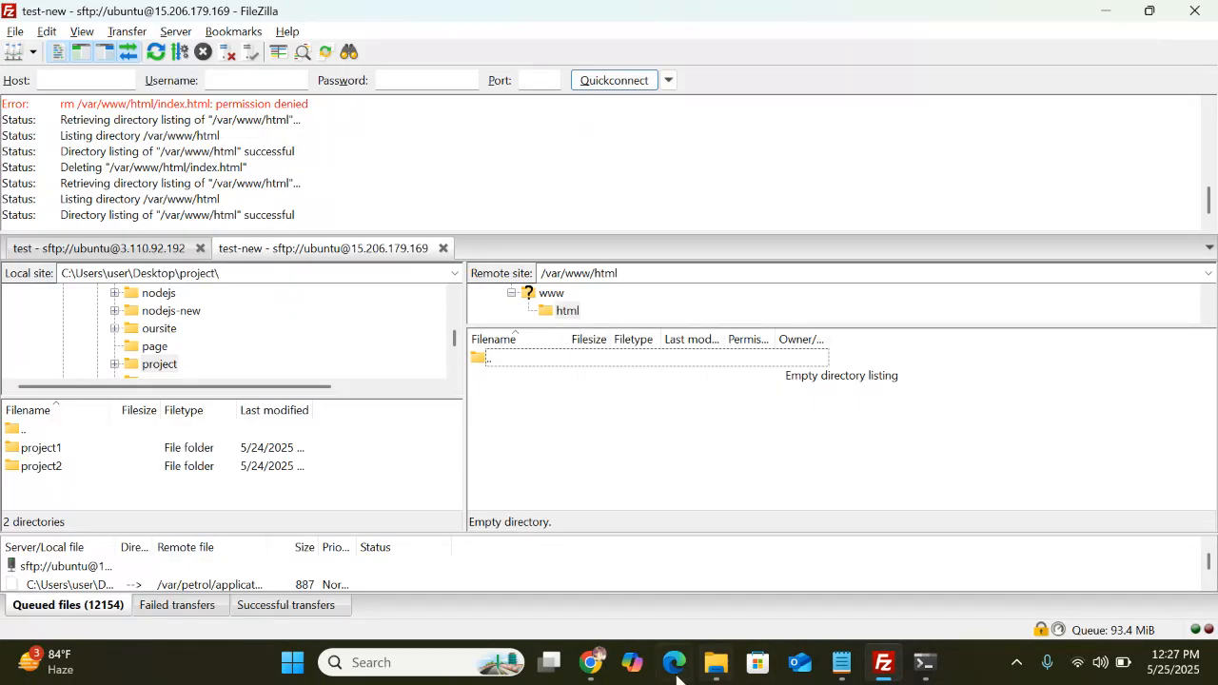
click(1107, 12)
click(1107, 15)
click(1107, 15)
click(1107, 15)
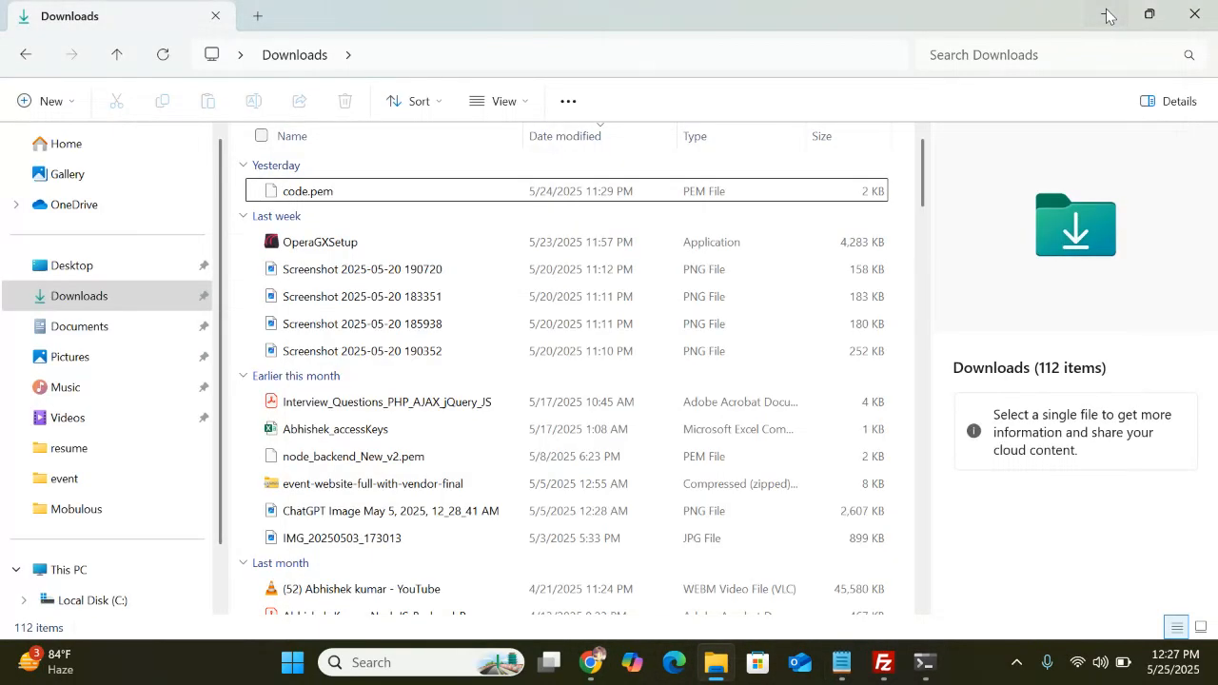
Open project1 in VS Code and change its app.js response to 'Project running test-new first-1'
click(1107, 15)
click(1107, 15)
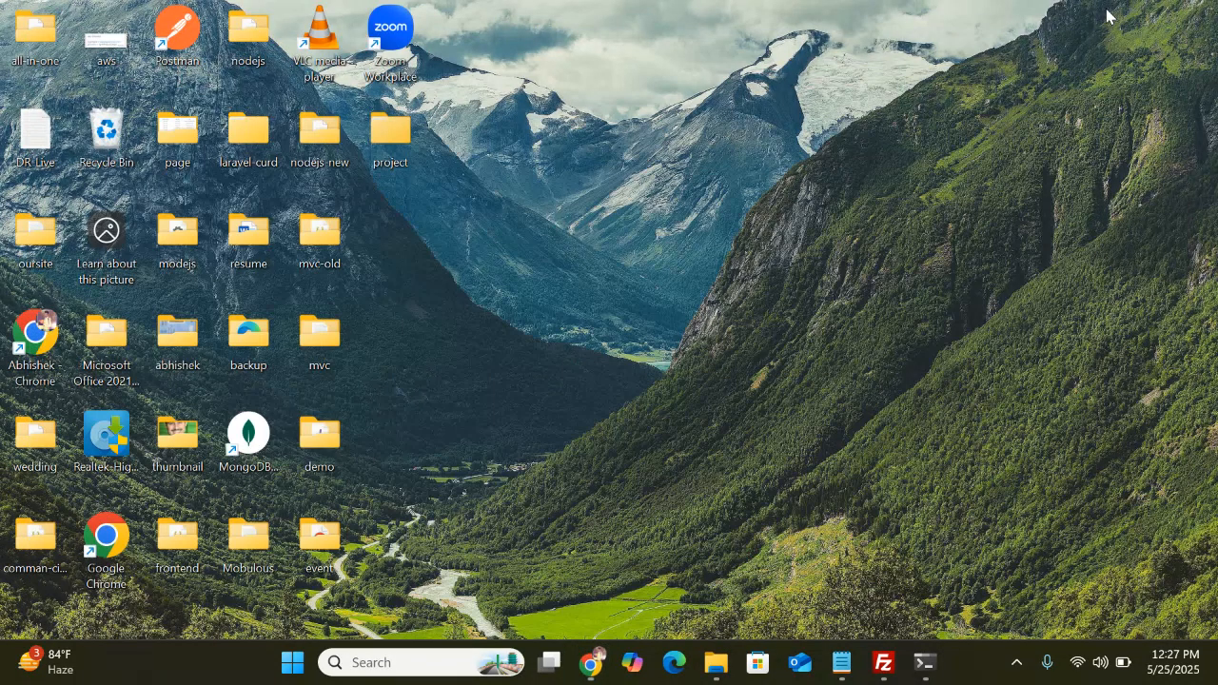
double_click(387, 147)
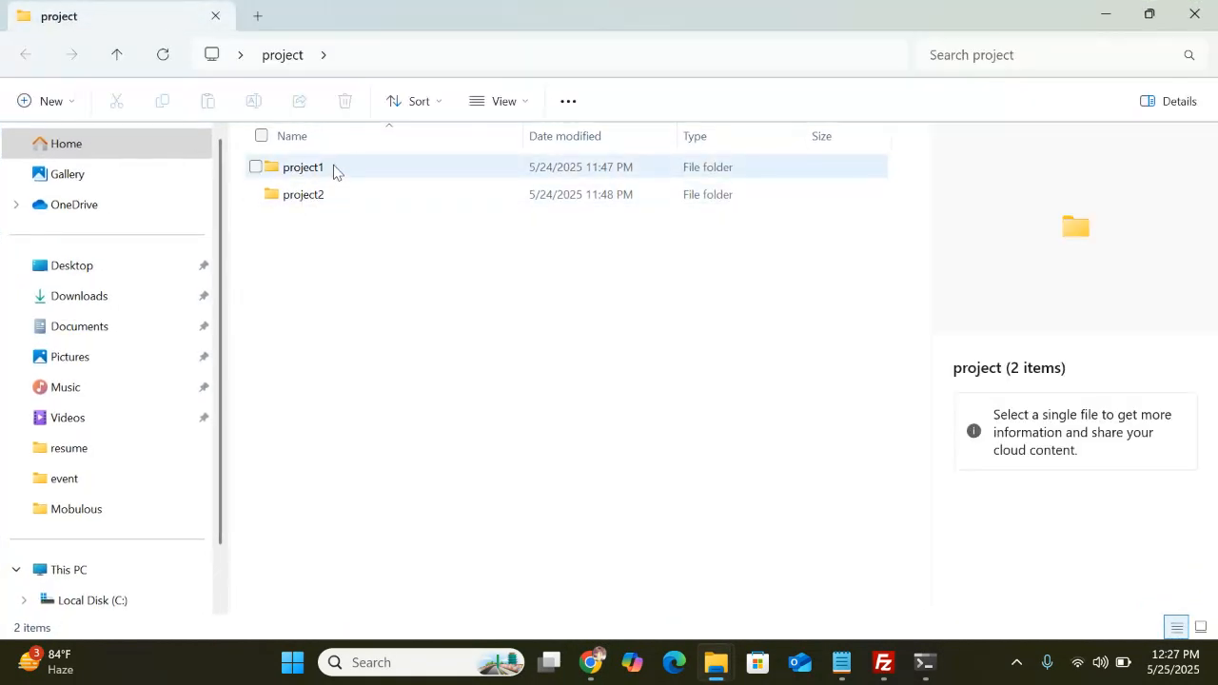
click(334, 176)
right_click(334, 176)
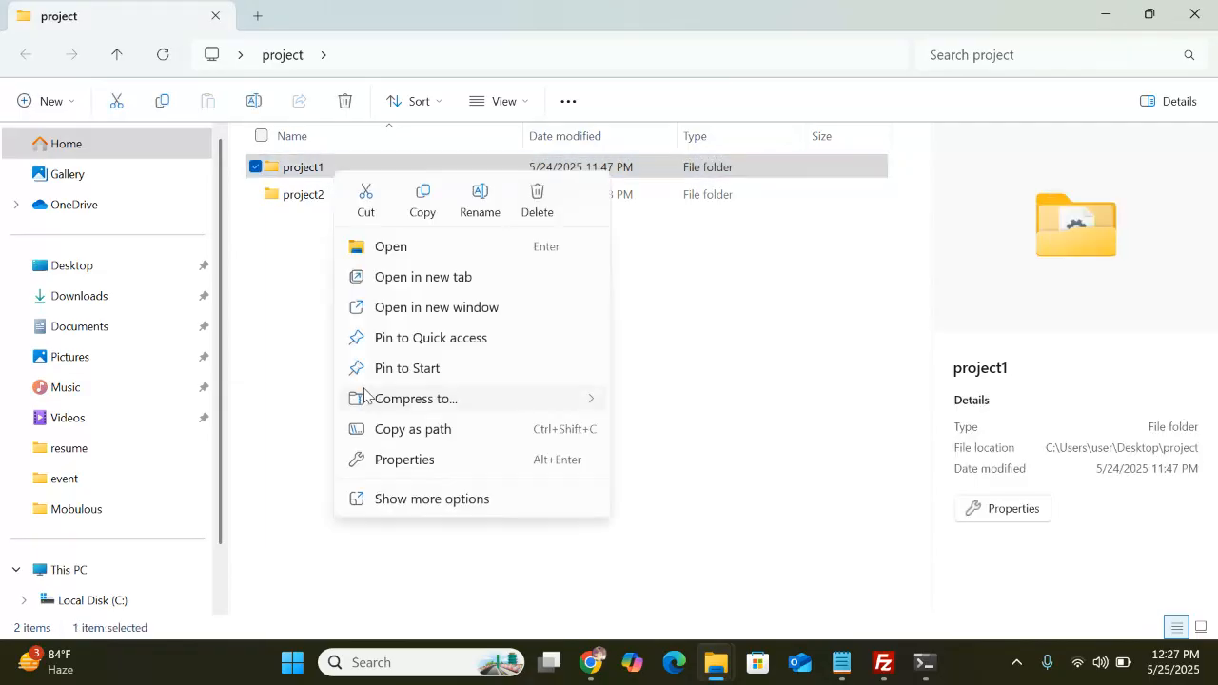
click(434, 512)
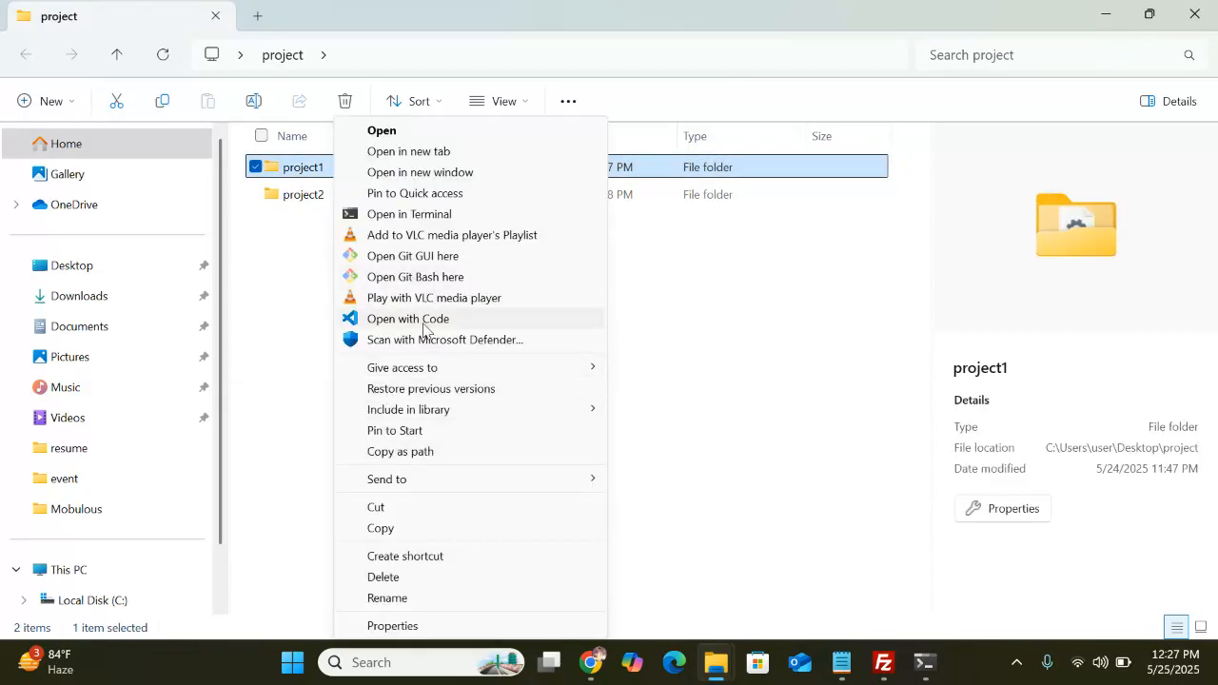
click(426, 328)
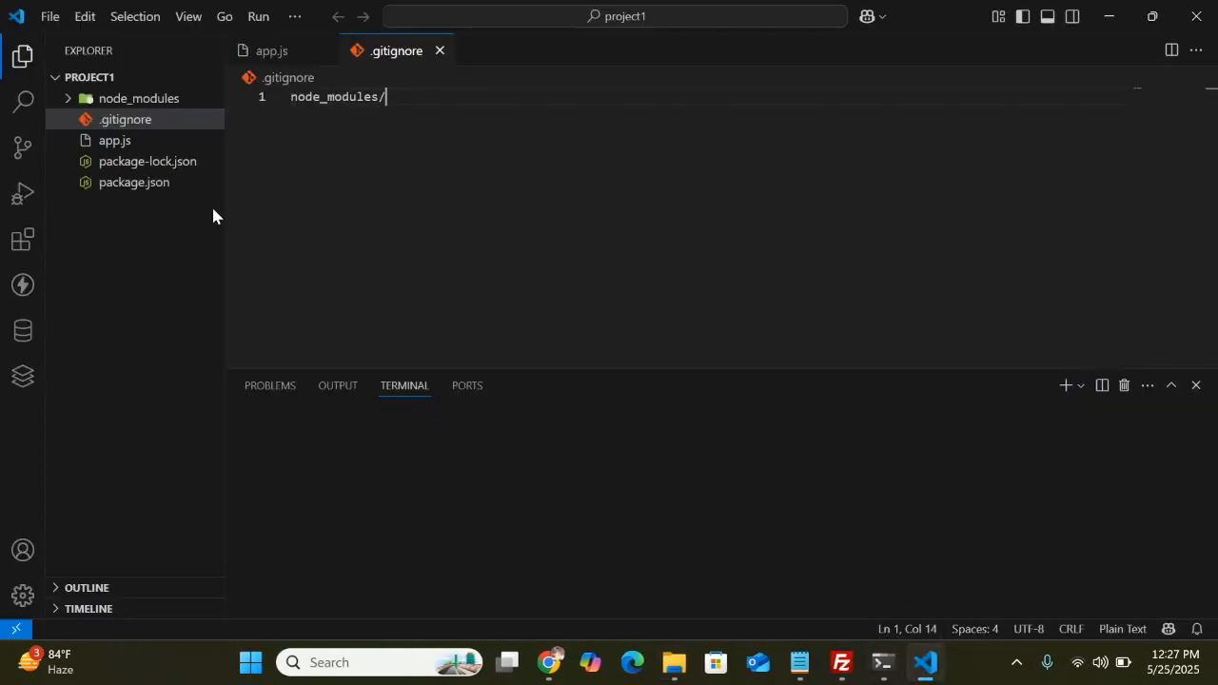
click(115, 141)
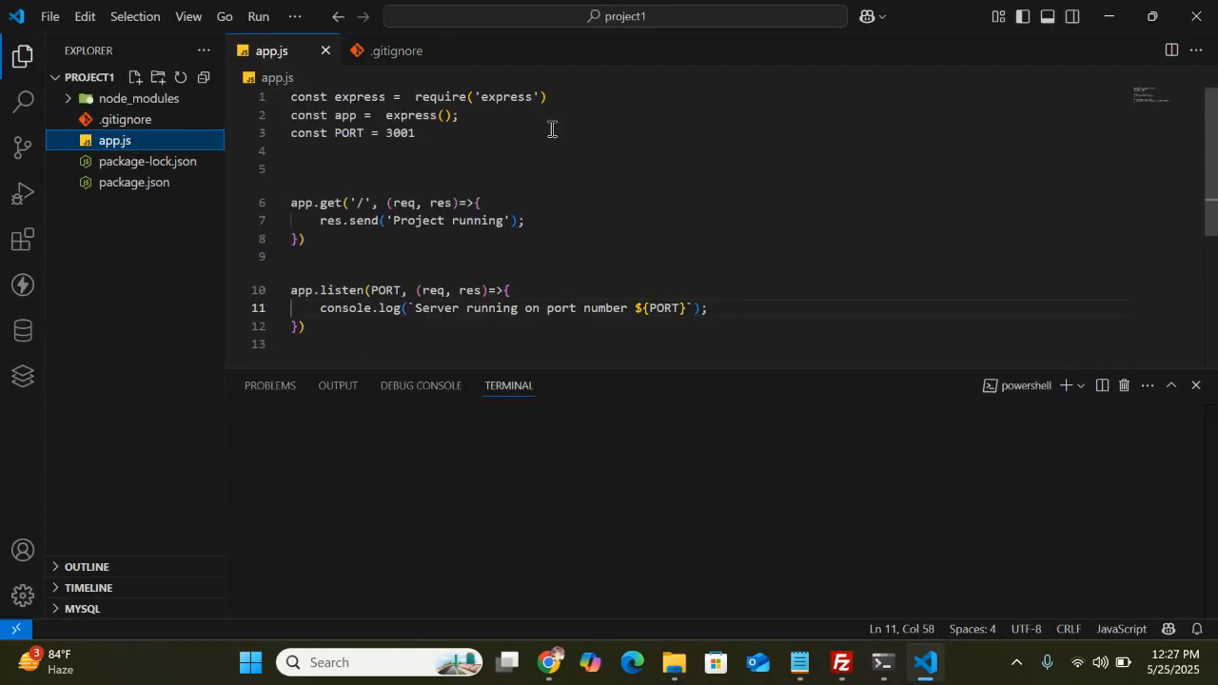
scroll(562, 200, down, 1)
click(514, 187)
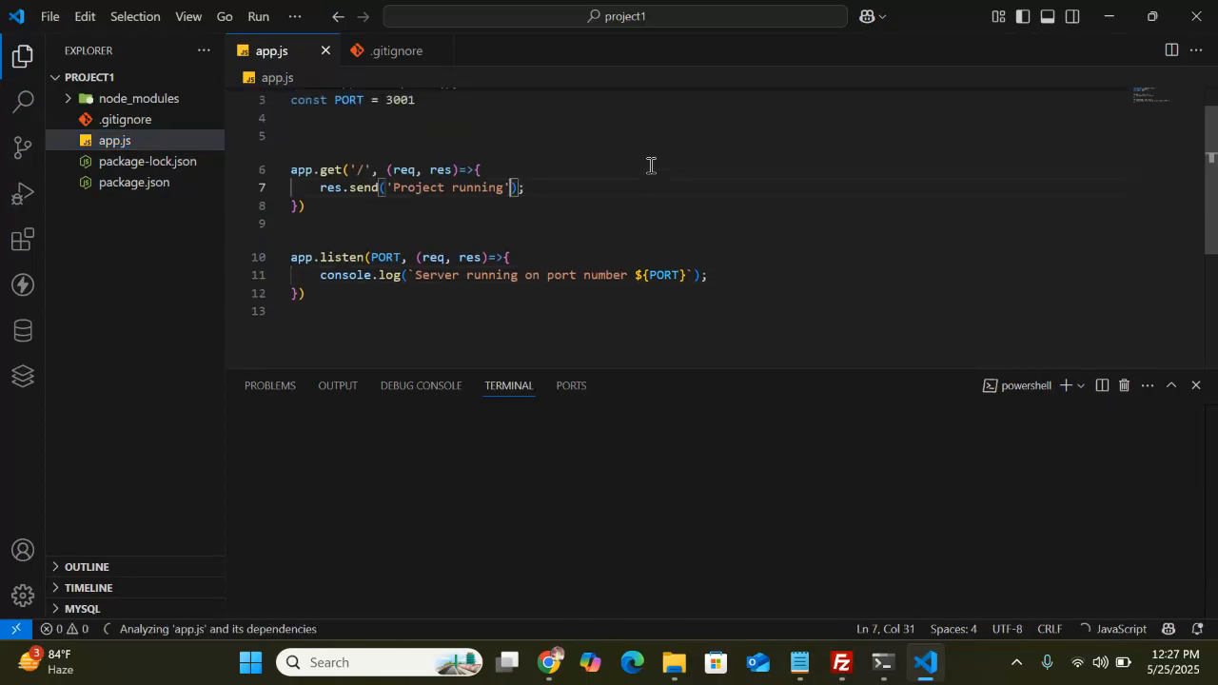
text(test)
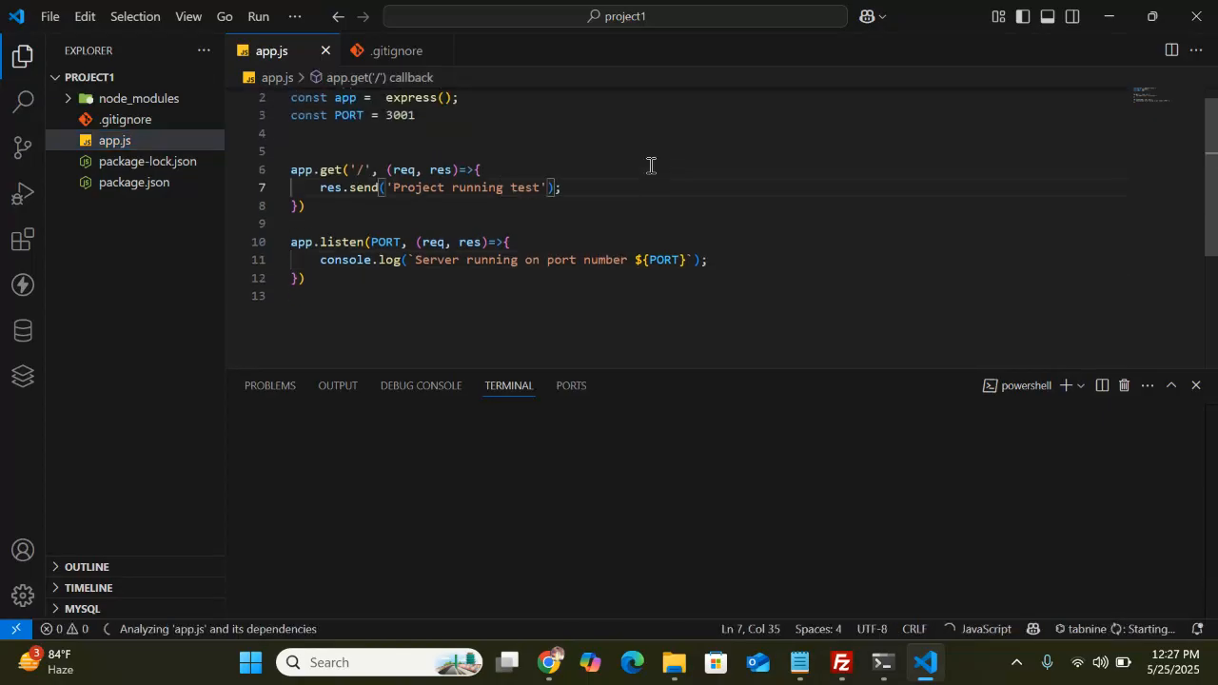
text(-new firs)
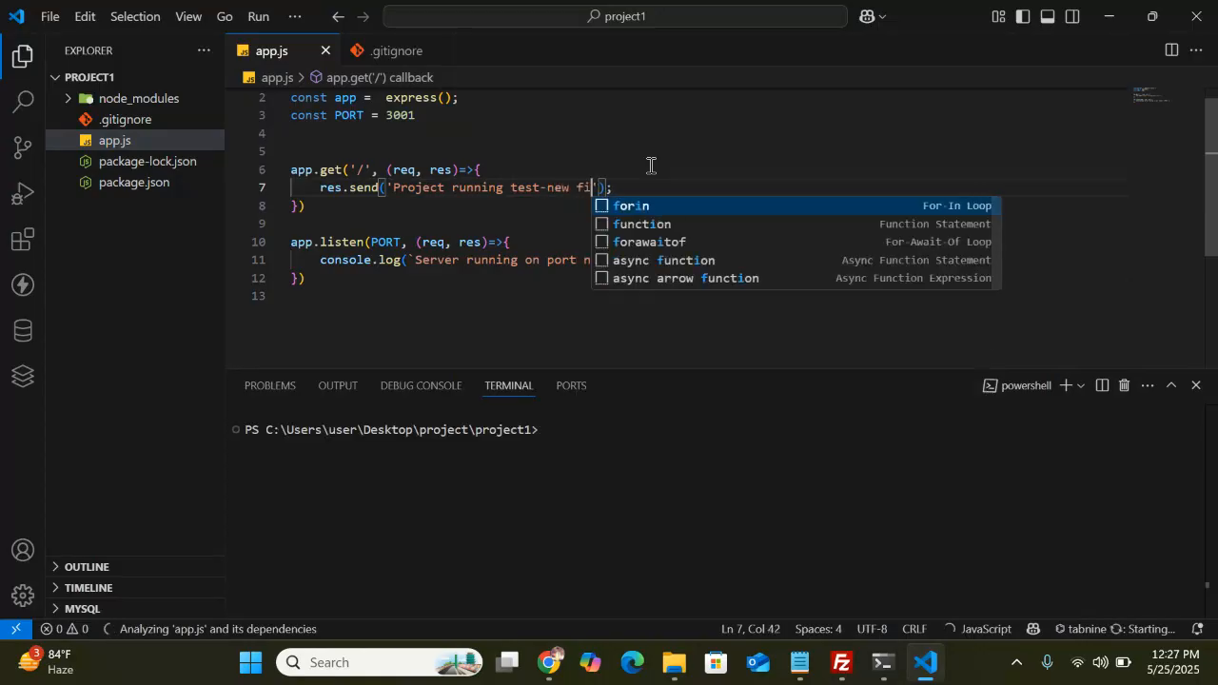
text(t-1)
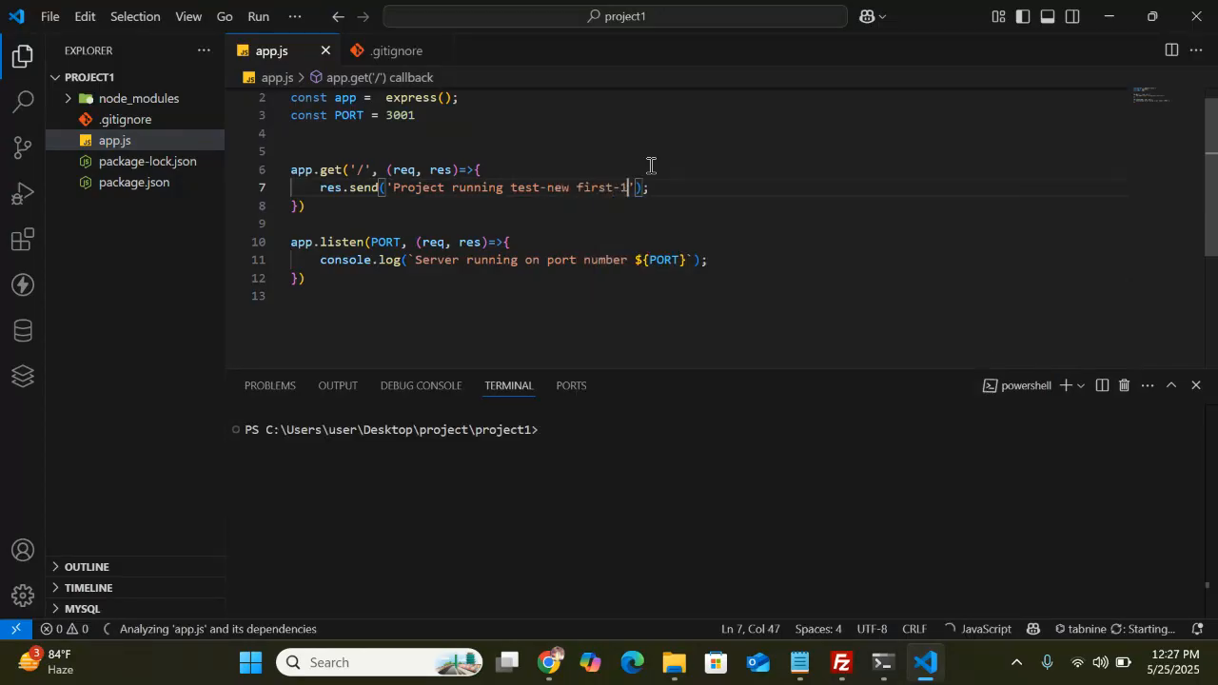
click(1196, 16)
Change project2's app.js response in VS Code to 'Project running test-new 2' and close the editor
right_click(320, 196)
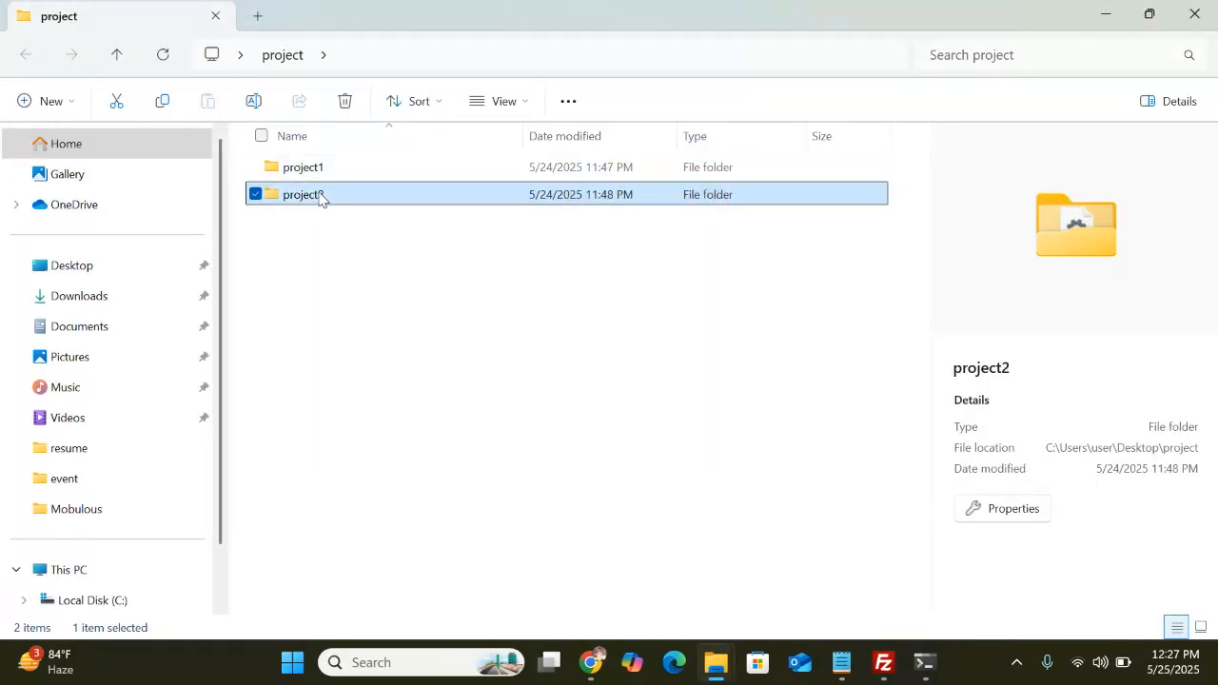
click(394, 522)
click(409, 324)
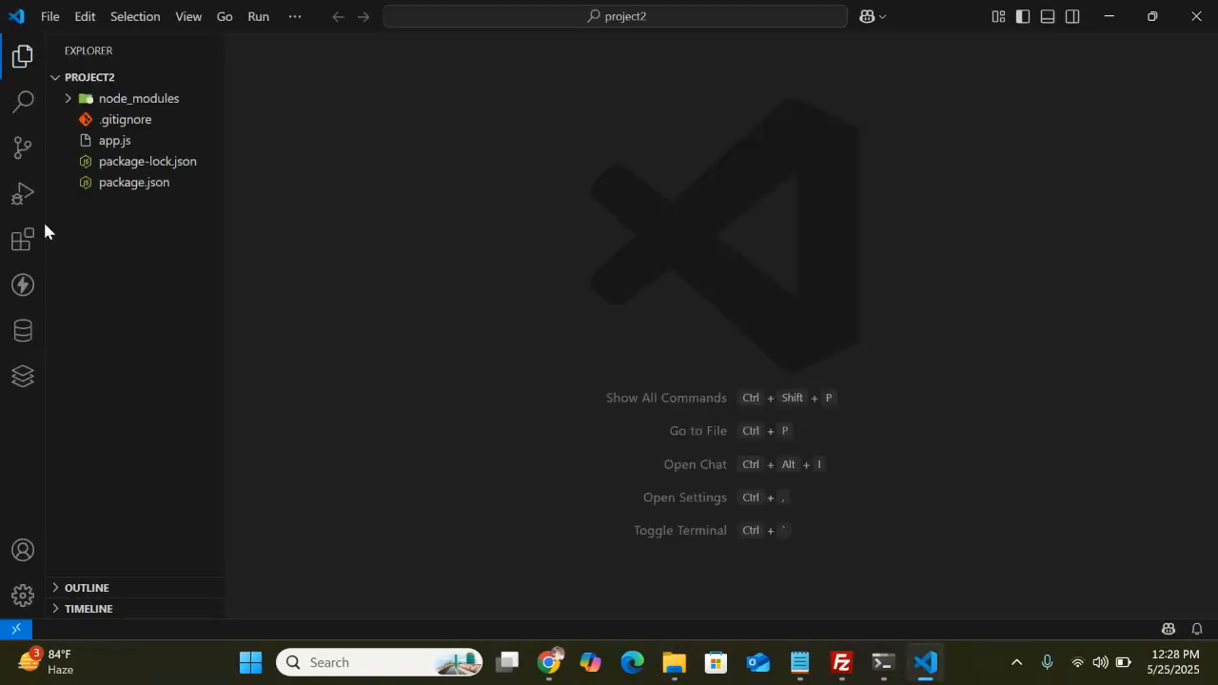
click(126, 143)
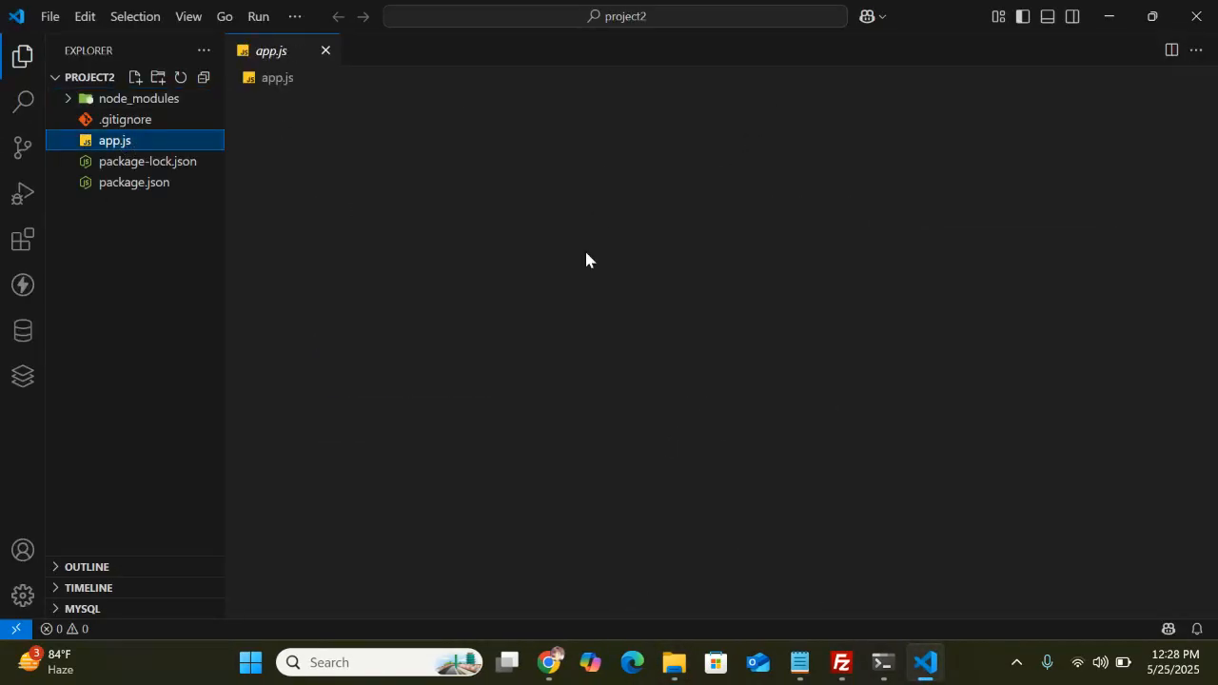
click(526, 223)
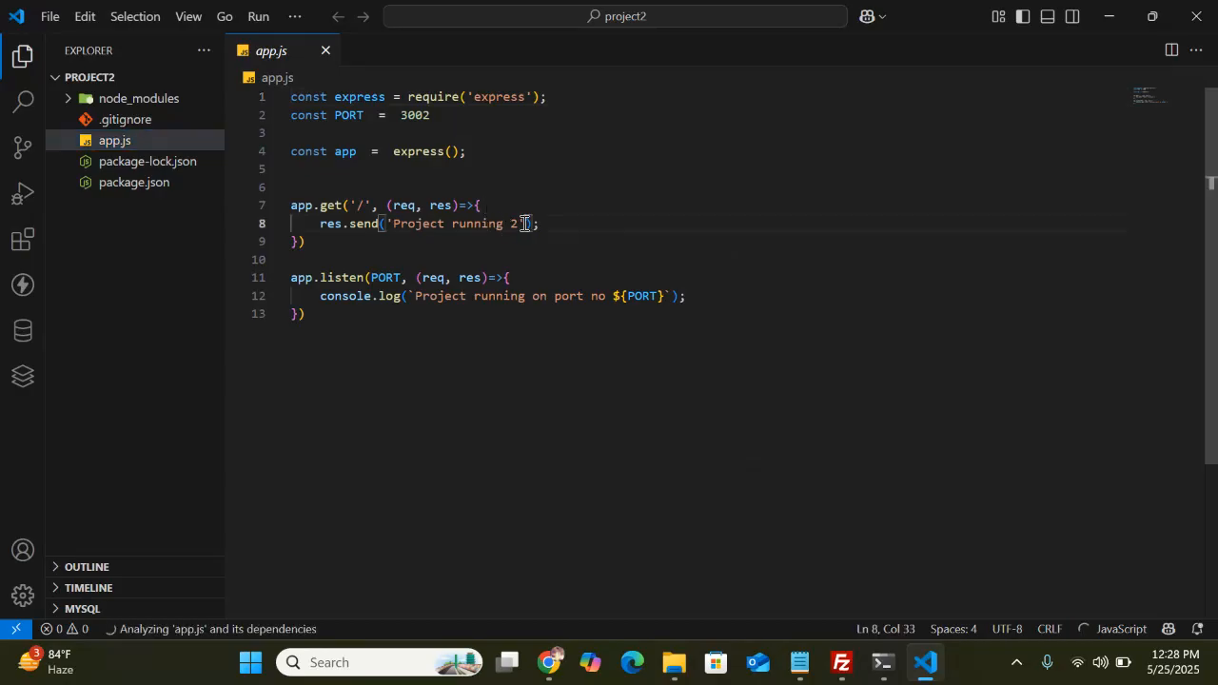
key(Left)
text(test-ne)
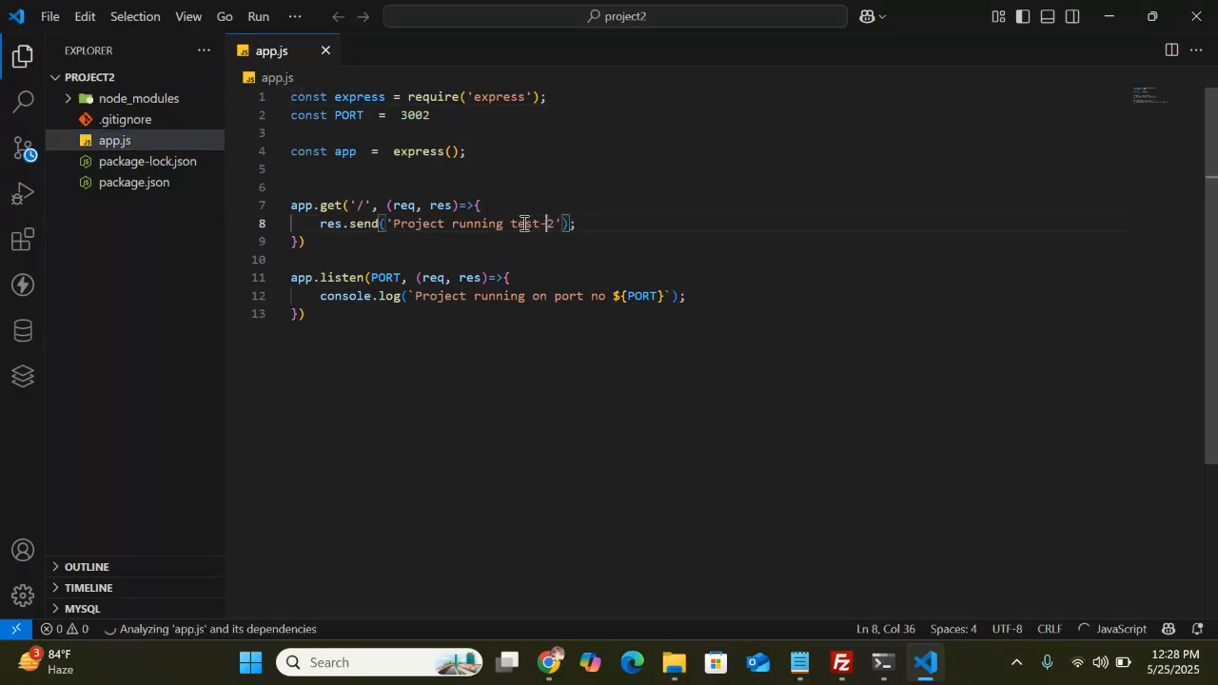
text(w)
click(688, 318)
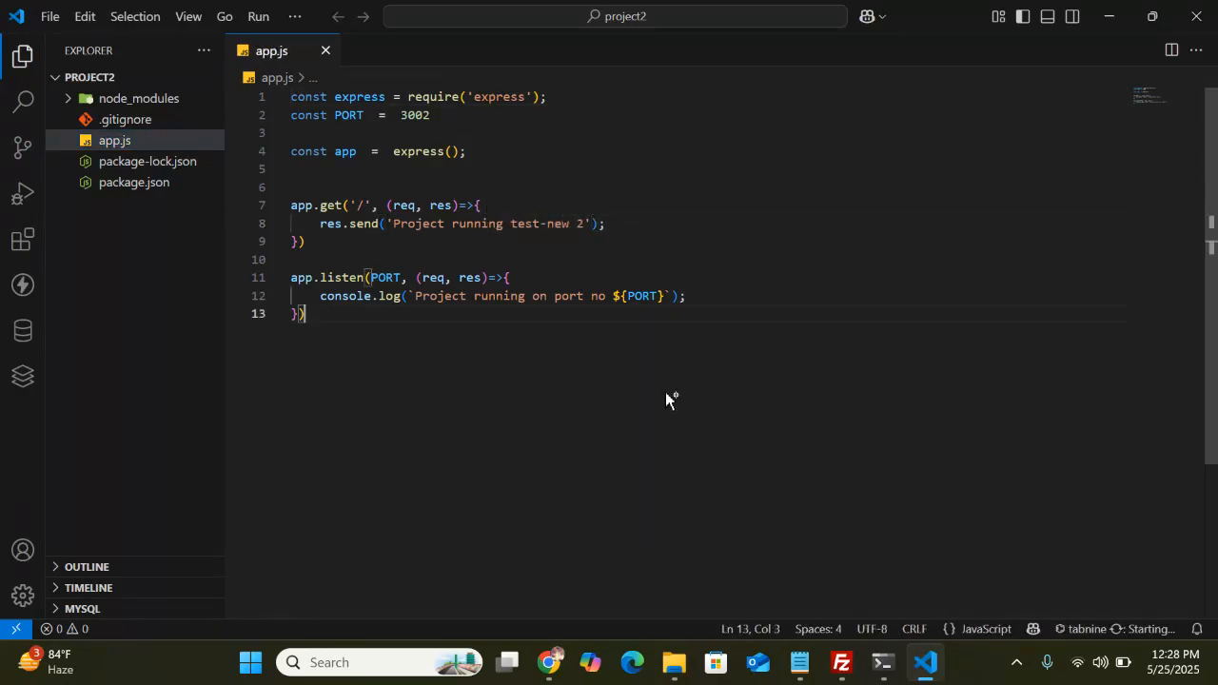
click(1214, 12)
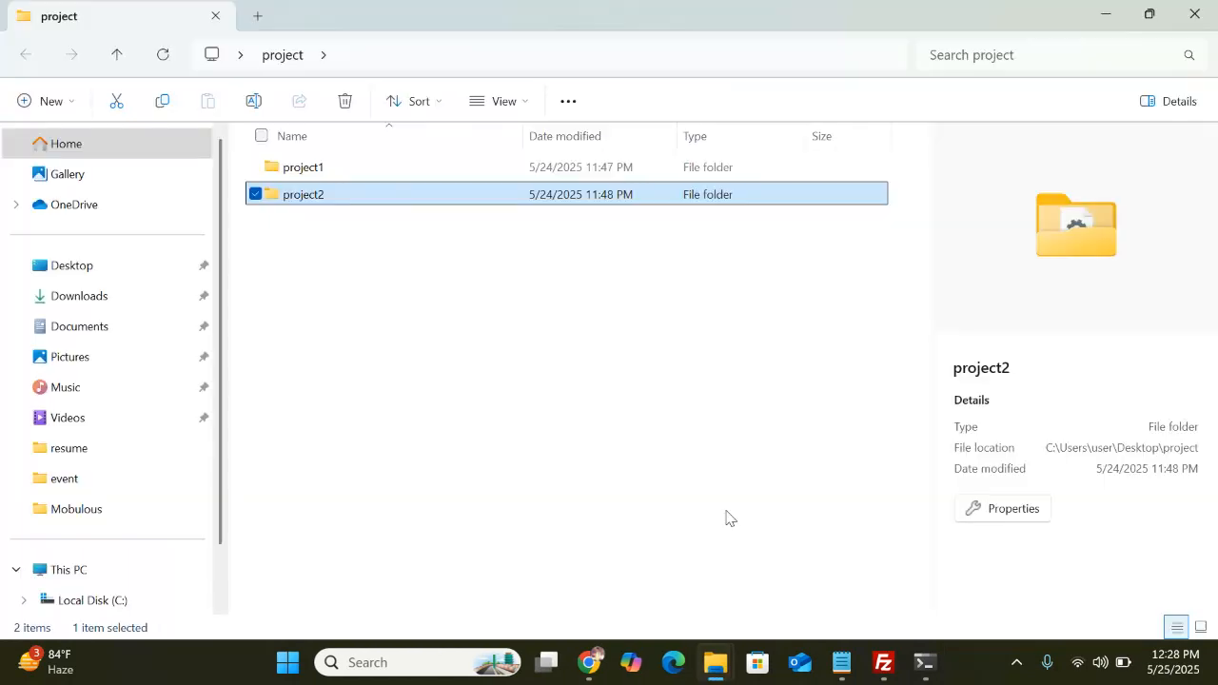
Check the SSH terminal and the EC2 instance page in the browser
click(884, 662)
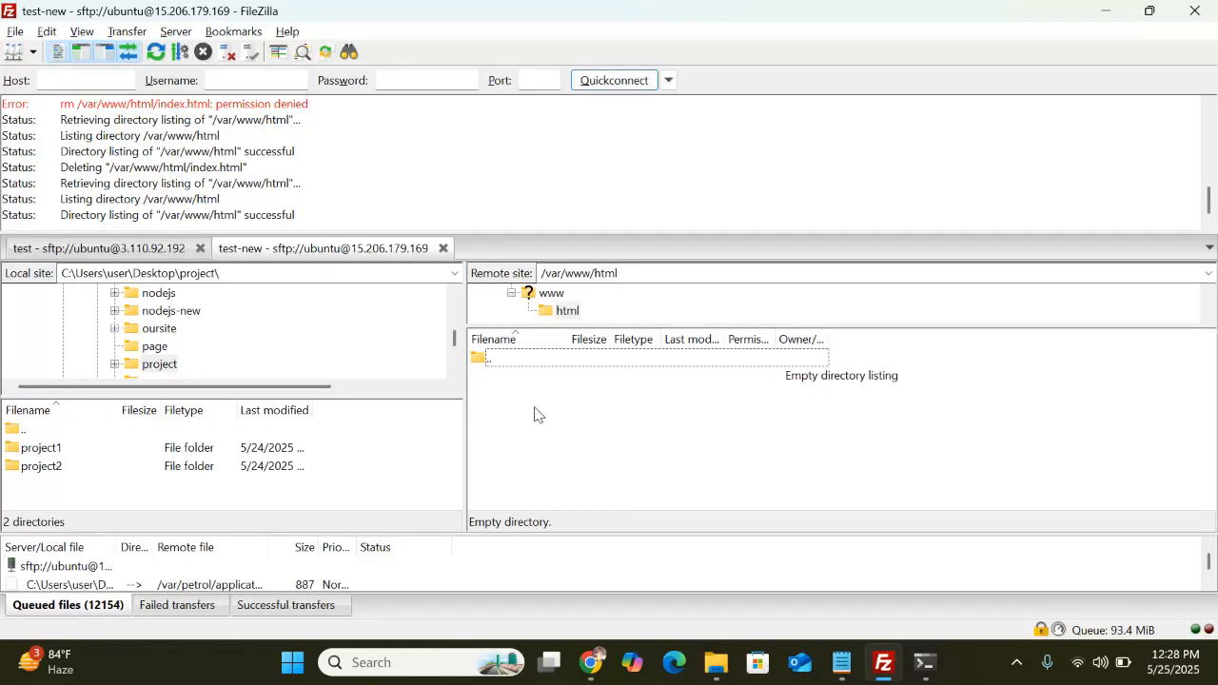
click(925, 662)
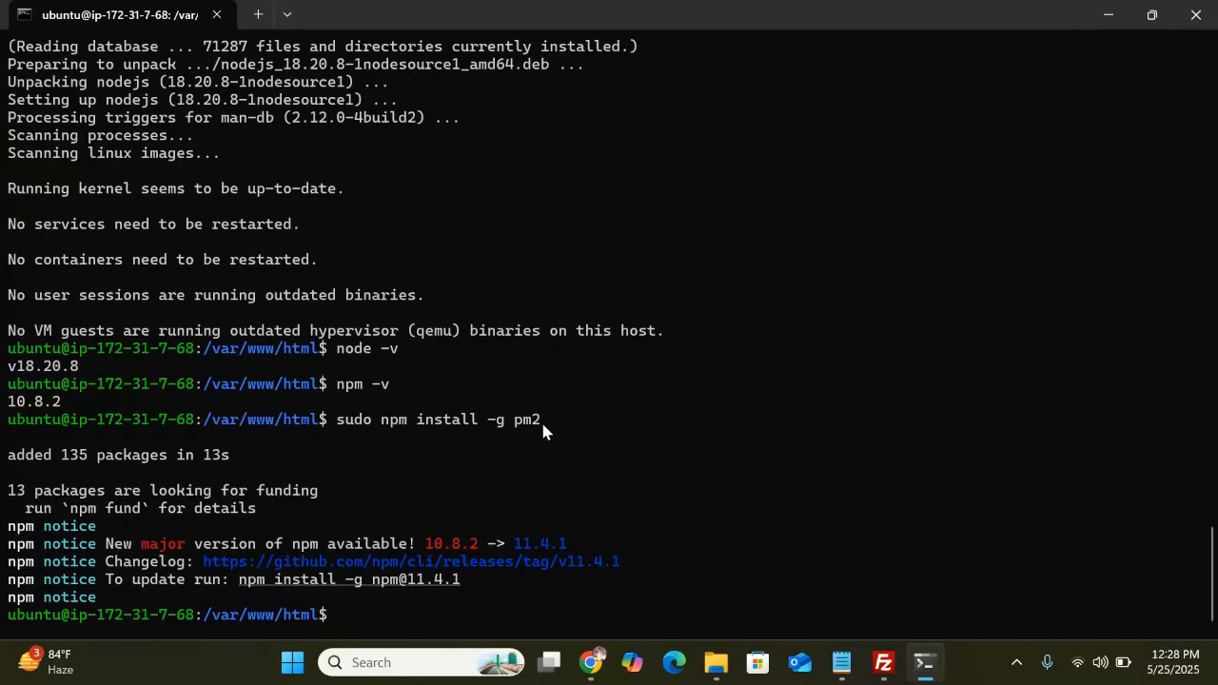
click(1151, 14)
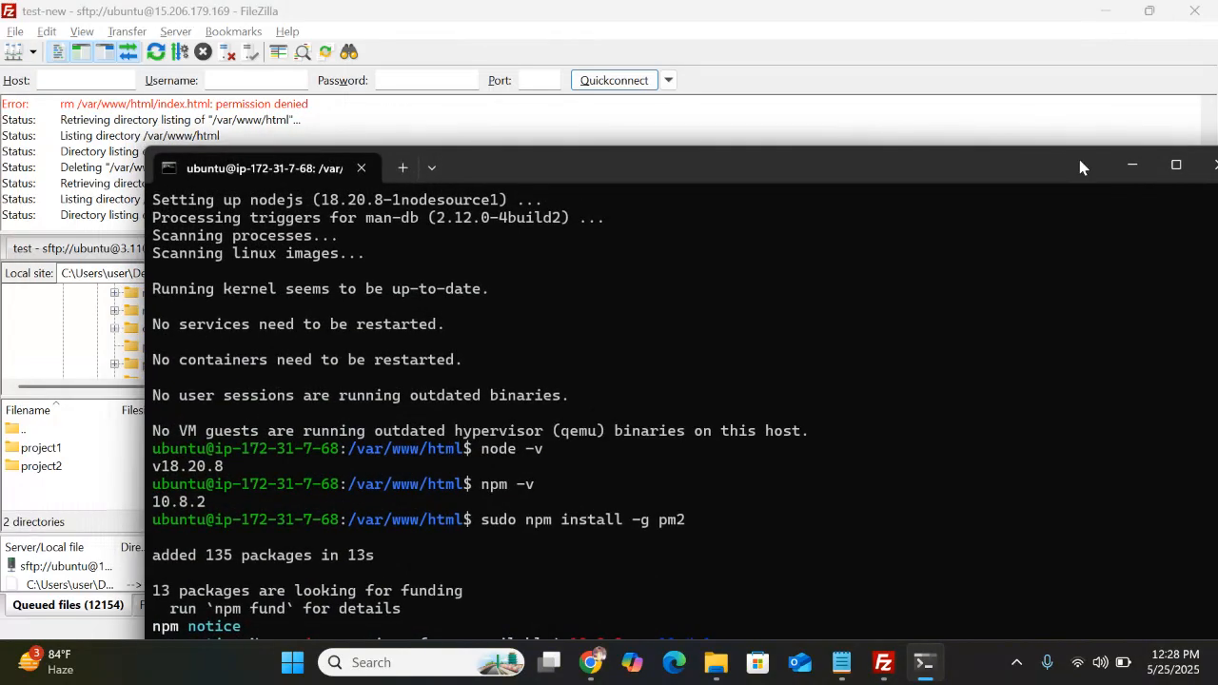
click(1131, 165)
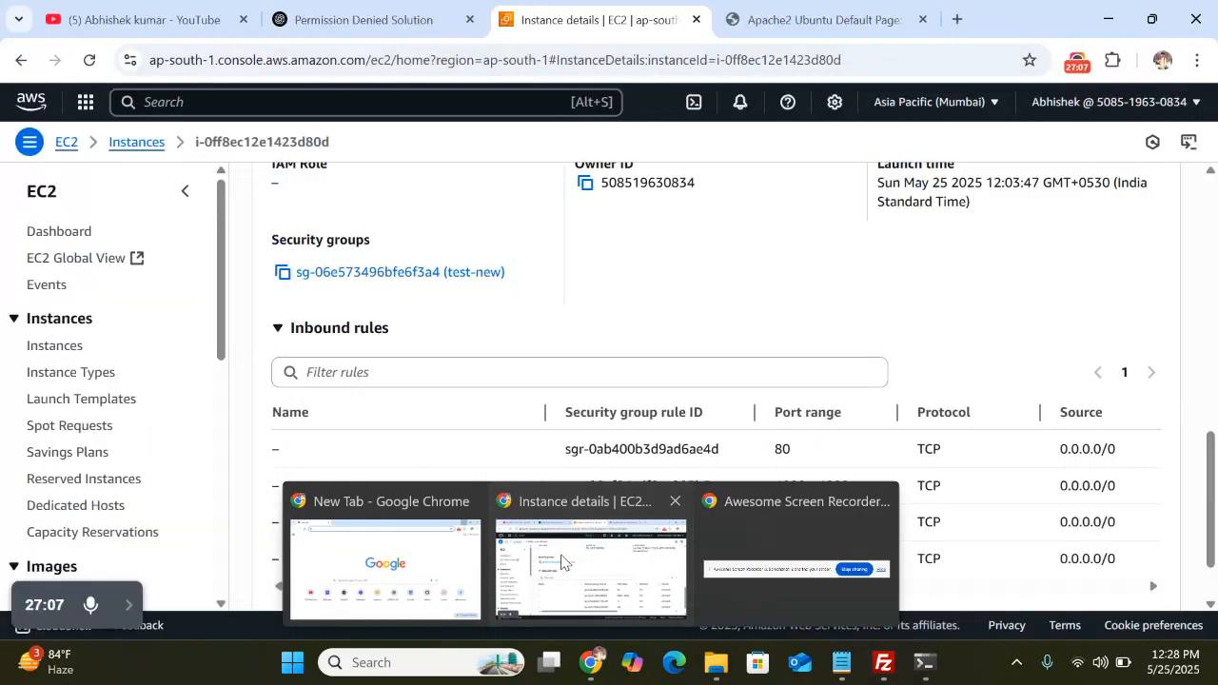
click(588, 562)
scroll(514, 286, up, 2)
scroll(535, 294, up, 3)
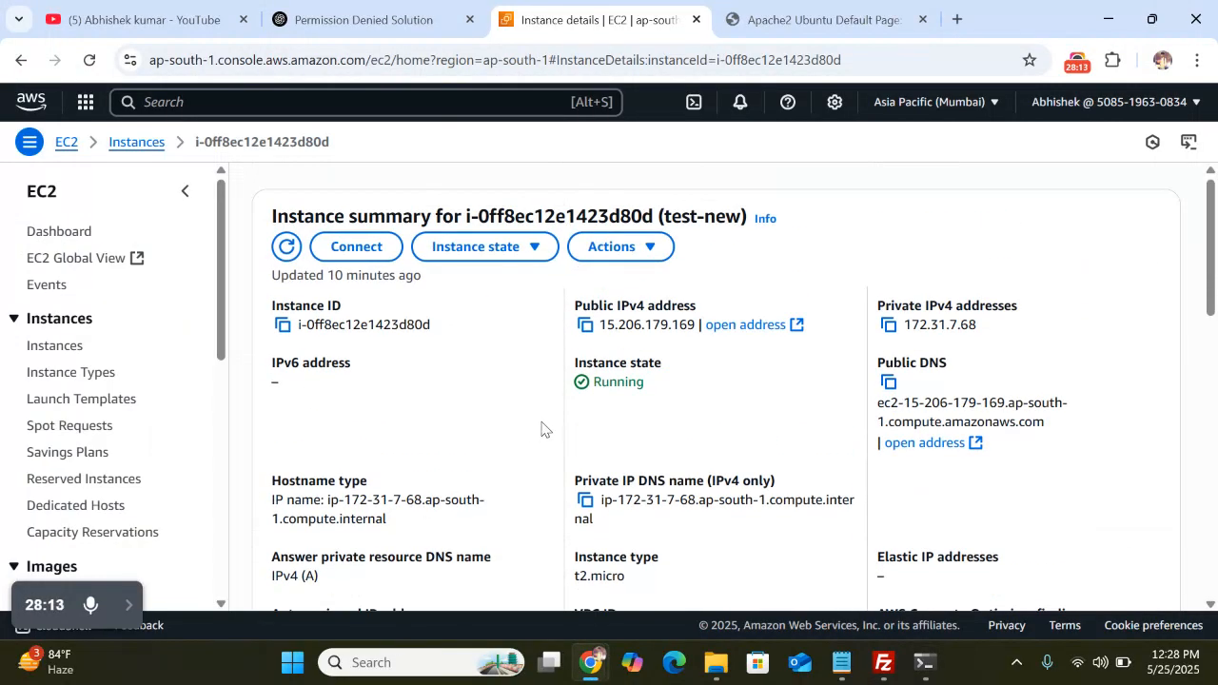
scroll(541, 429, down, 5)
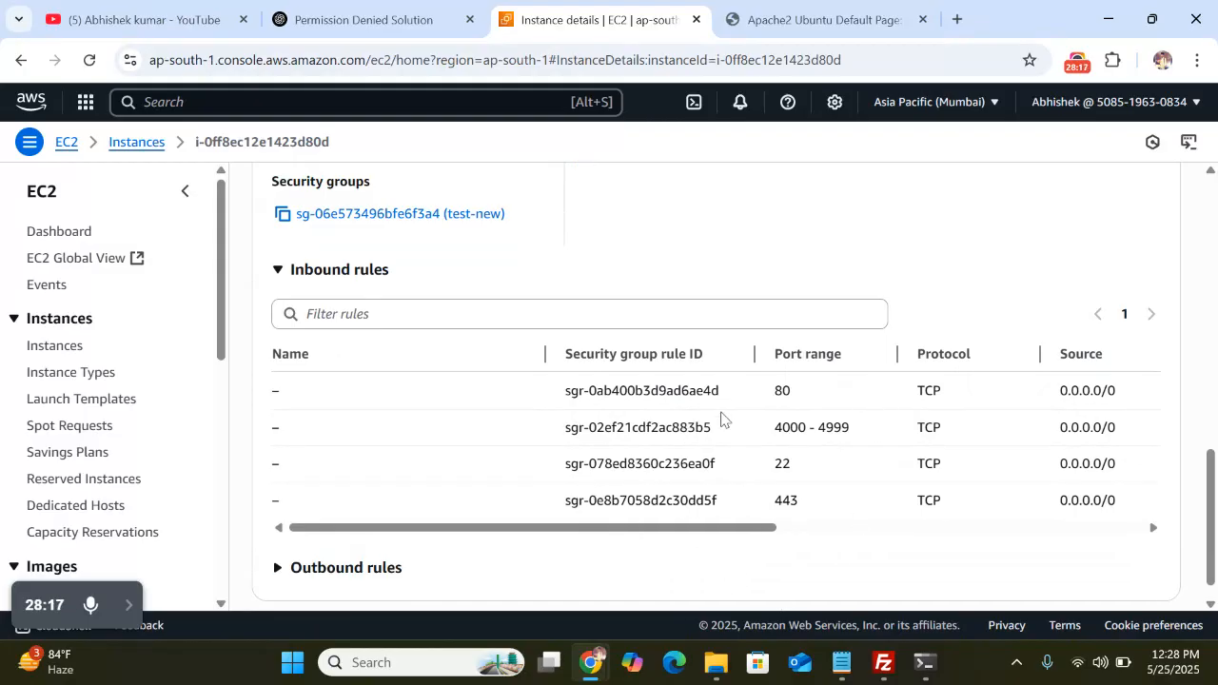
Rearrange the SSH terminal, then refresh FileZilla's empty remote /var/www/html listing
click(924, 663)
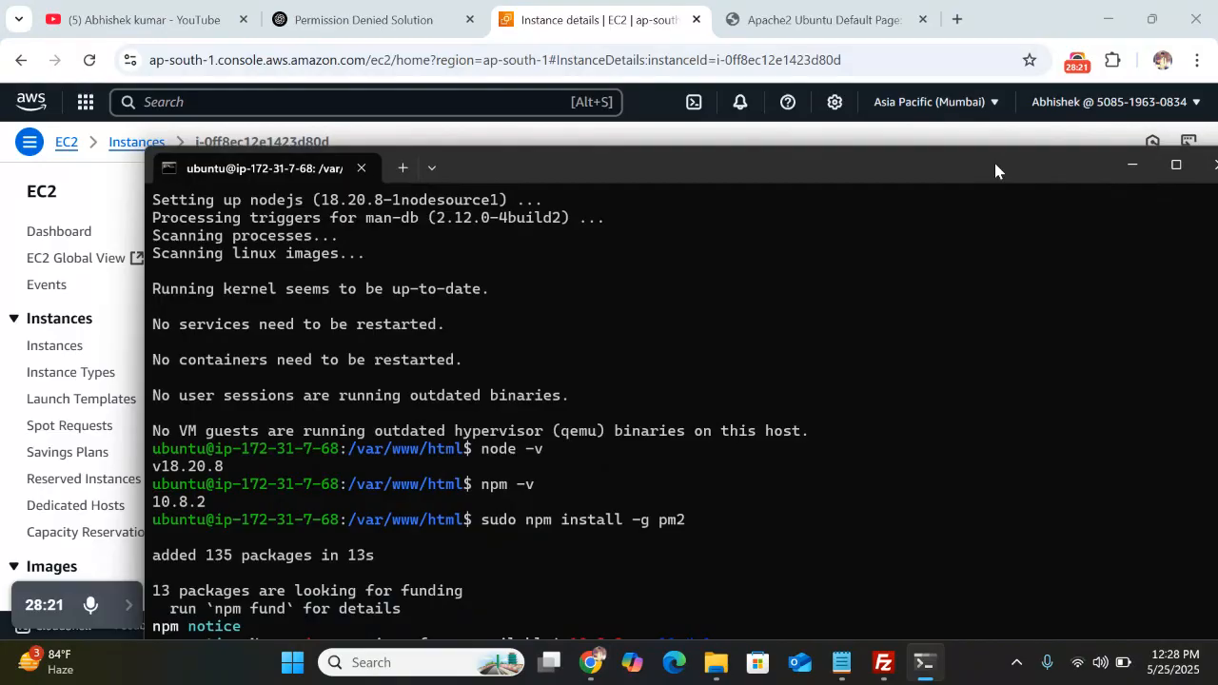
drag(994, 159, 856, 76)
click(1037, 82)
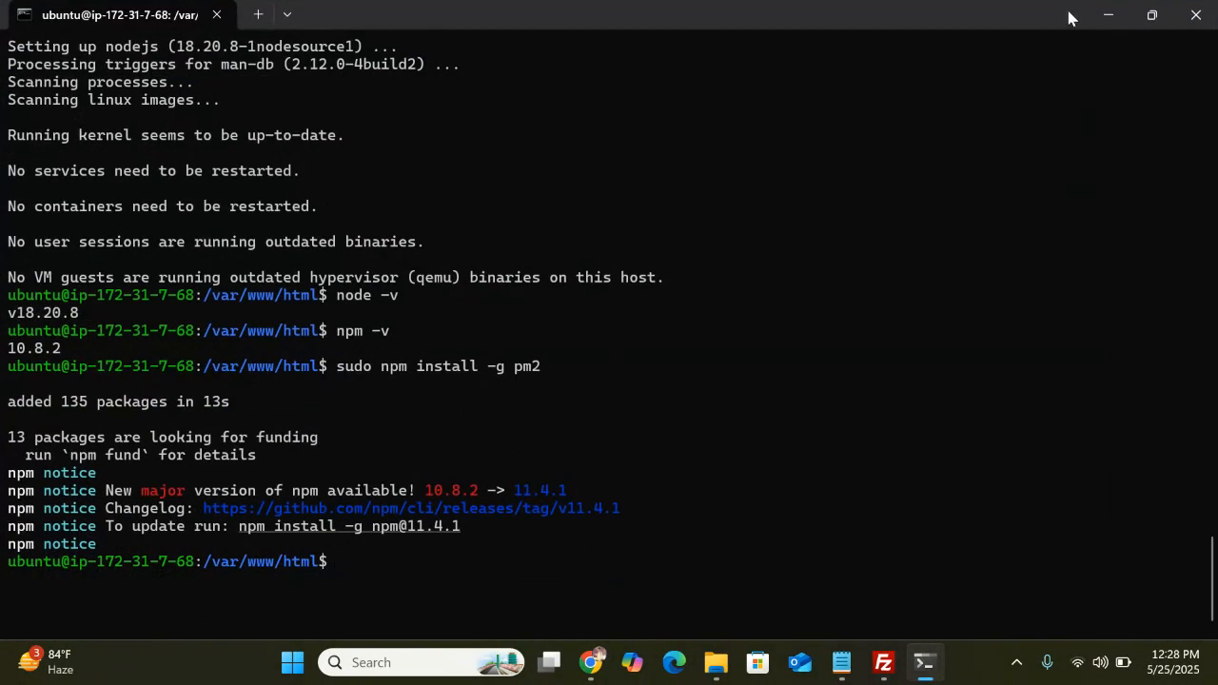
click(1101, 17)
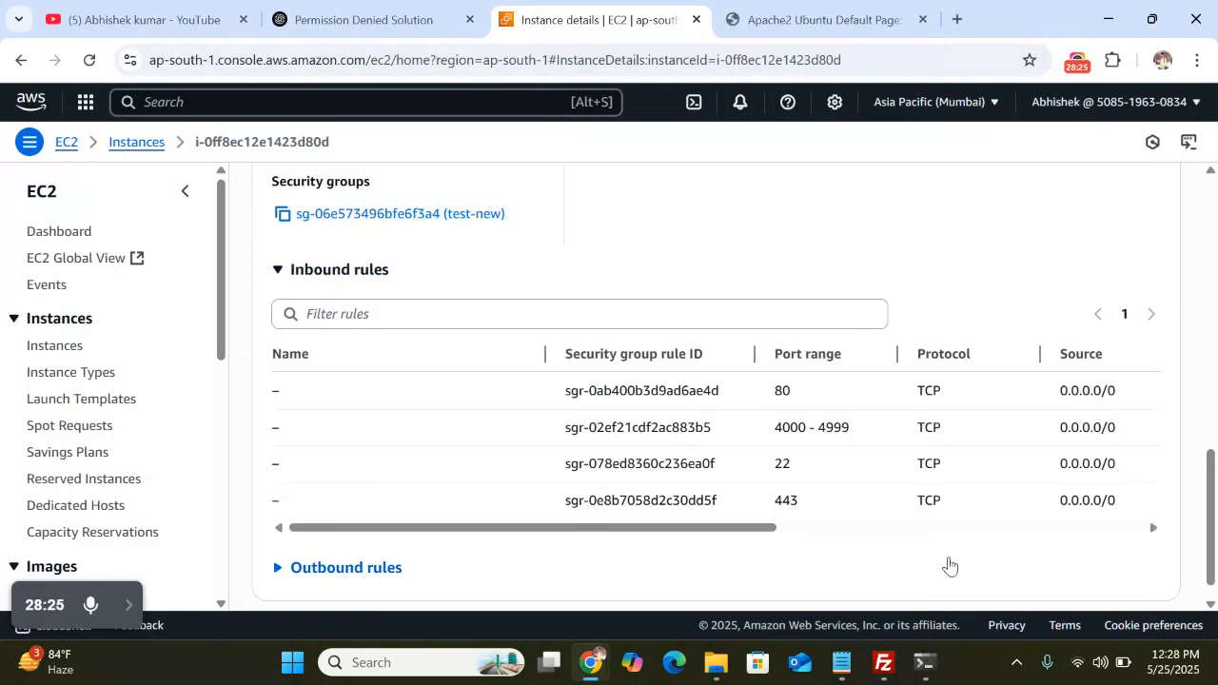
click(924, 664)
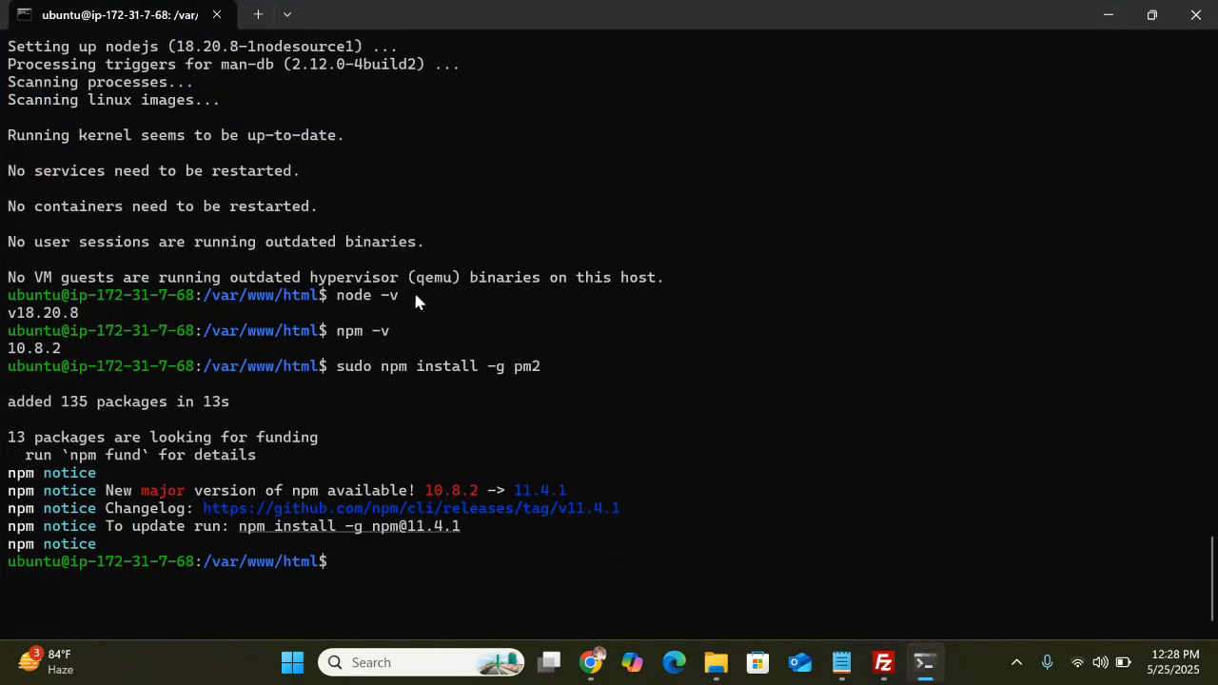
scroll(409, 324, up, 4)
click(1110, 14)
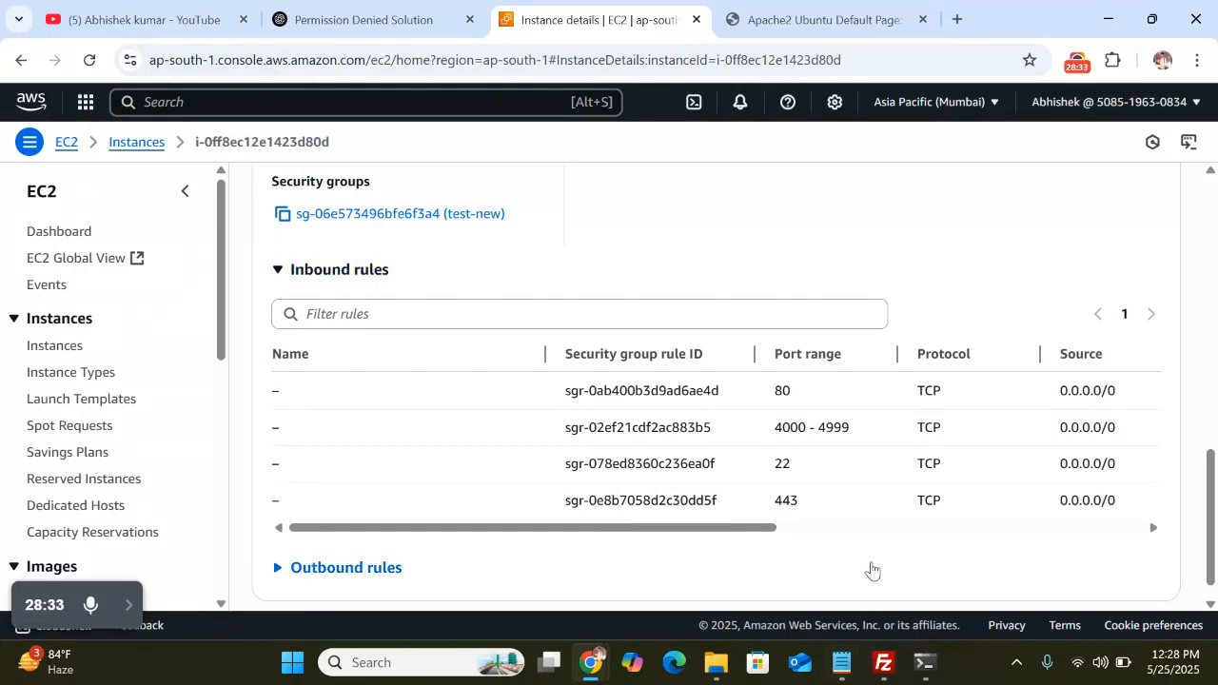
click(881, 671)
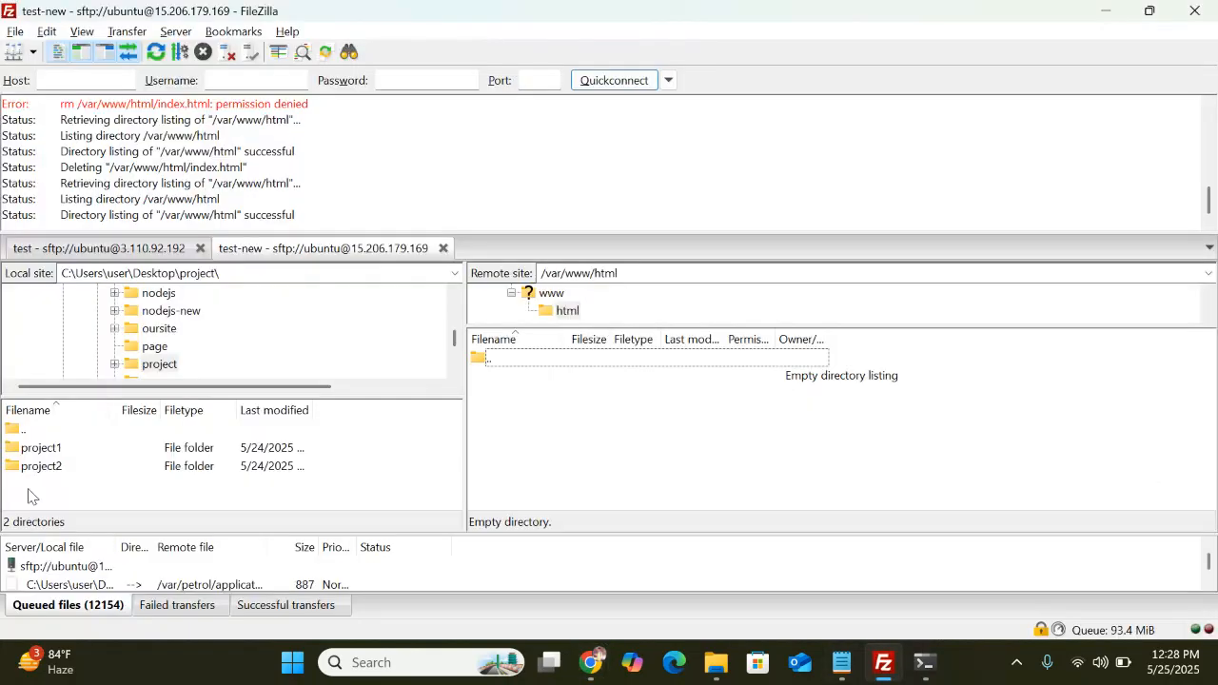
click(156, 53)
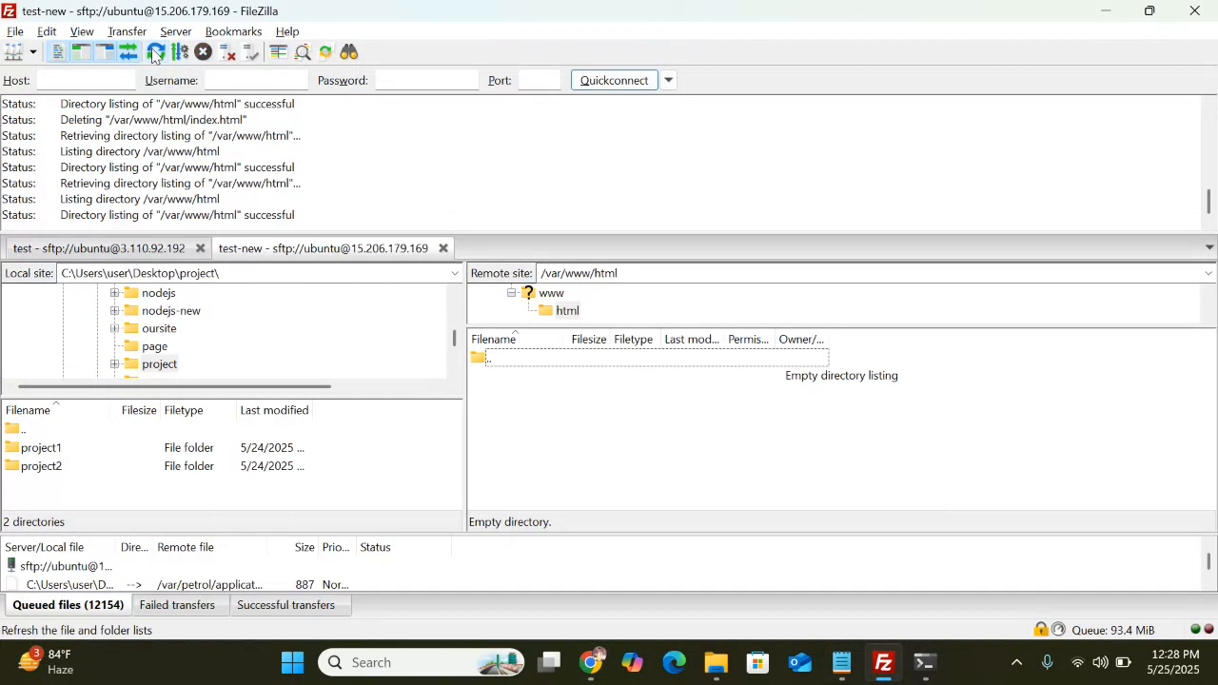
Go to the local Desktop\project folder and upload project1 into the remote /var/www/html
click(43, 430)
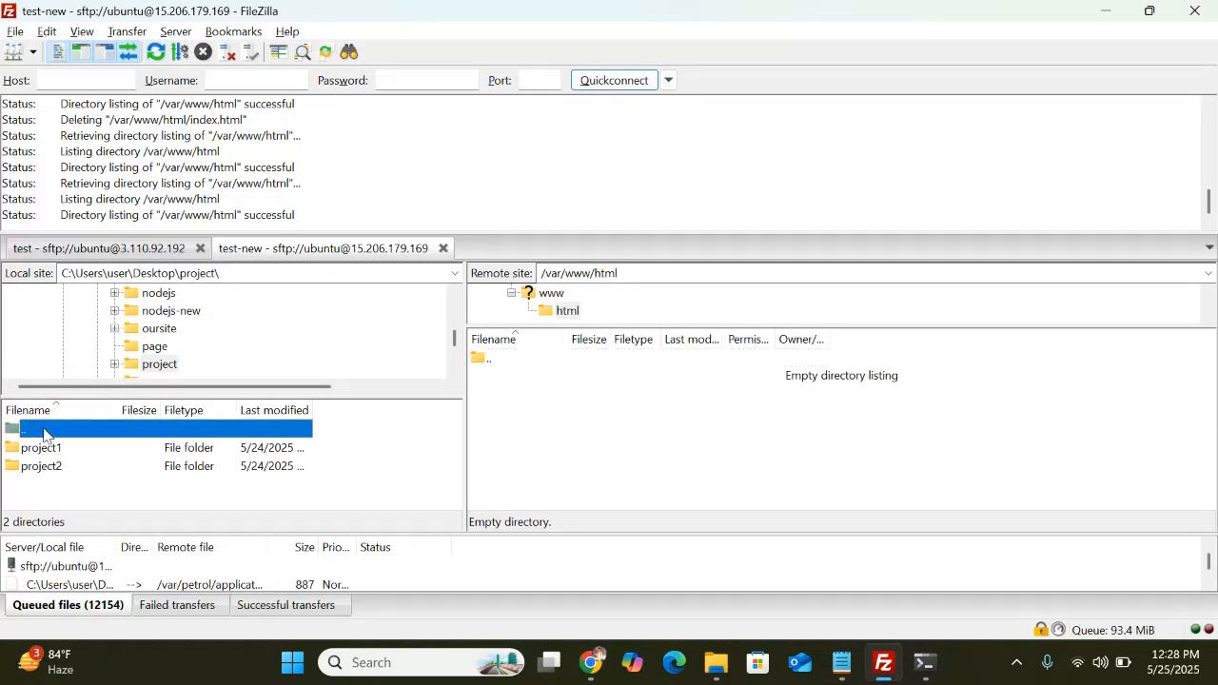
double_click(43, 433)
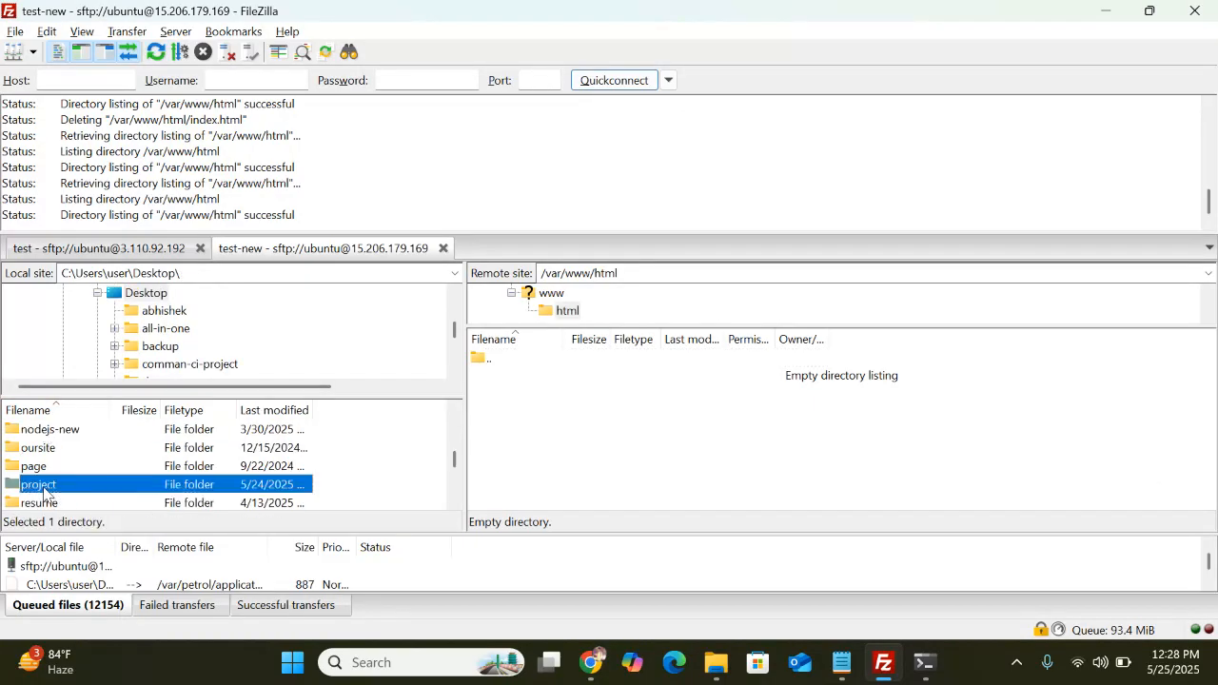
double_click(45, 487)
drag(11, 454, 571, 410)
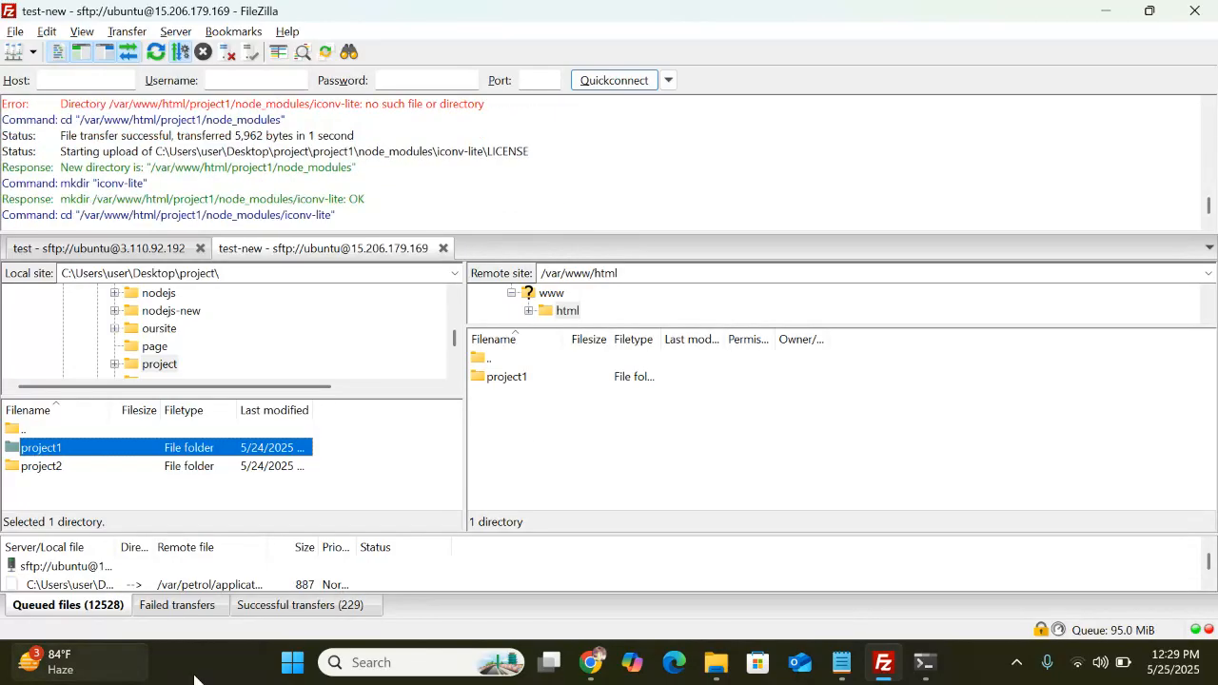
Look over the AWS EC2 instance details page in Chrome while the upload runs
click(591, 662)
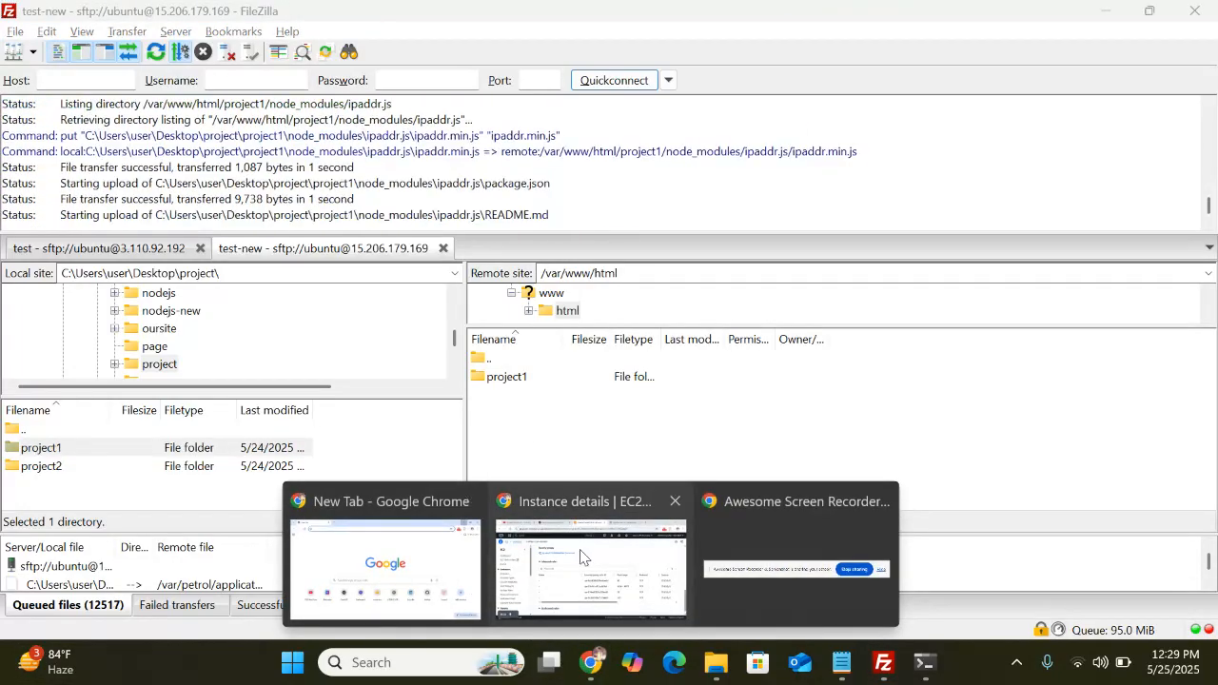
click(584, 556)
mouse_move(129, 612)
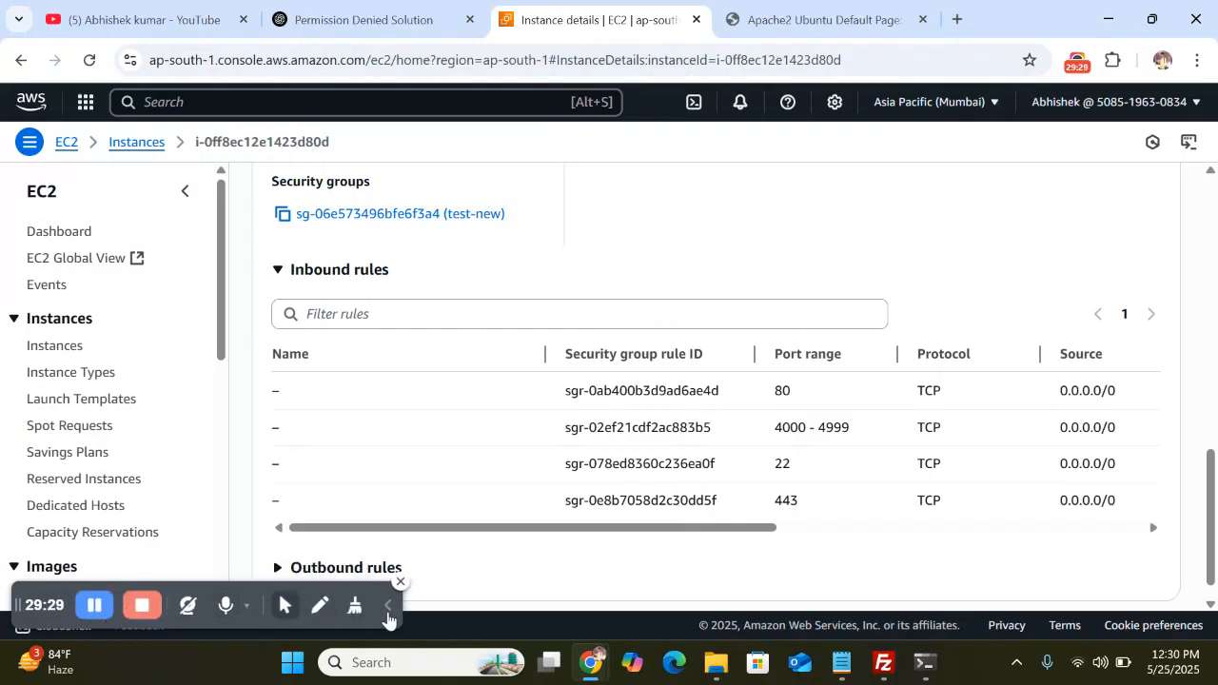
click(386, 609)
click(883, 663)
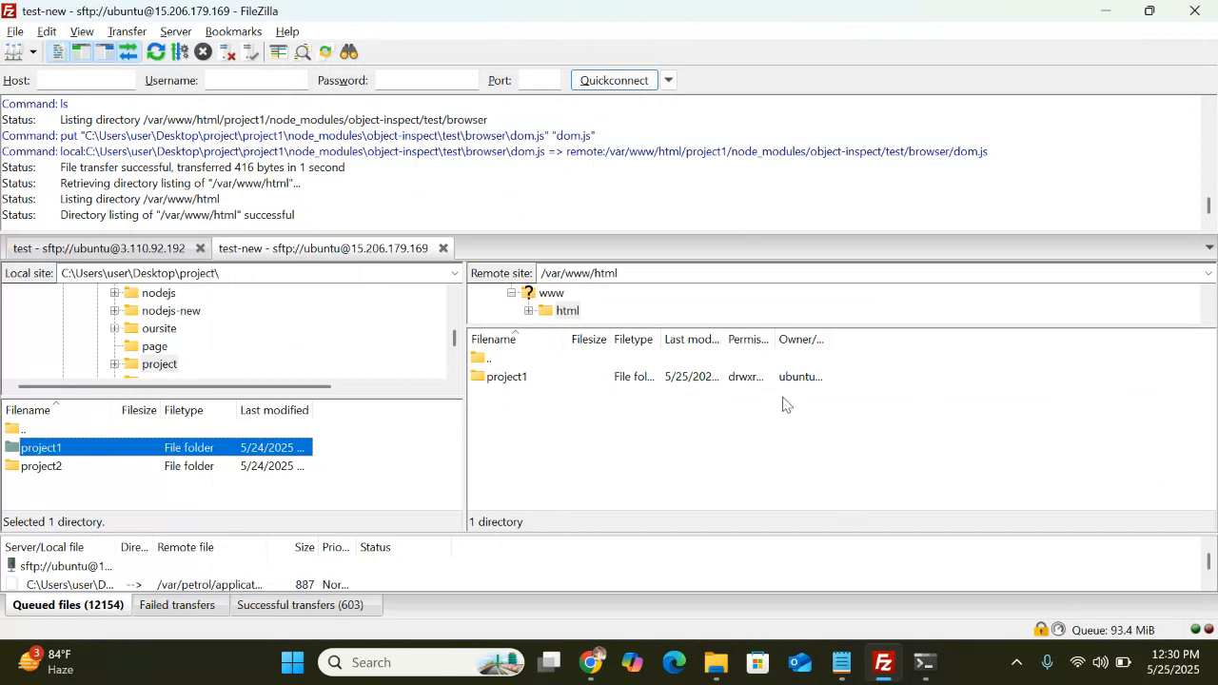
List /var/www/html to confirm project1, then run 'pm2 ls' to start the PM2 daemon
click(924, 663)
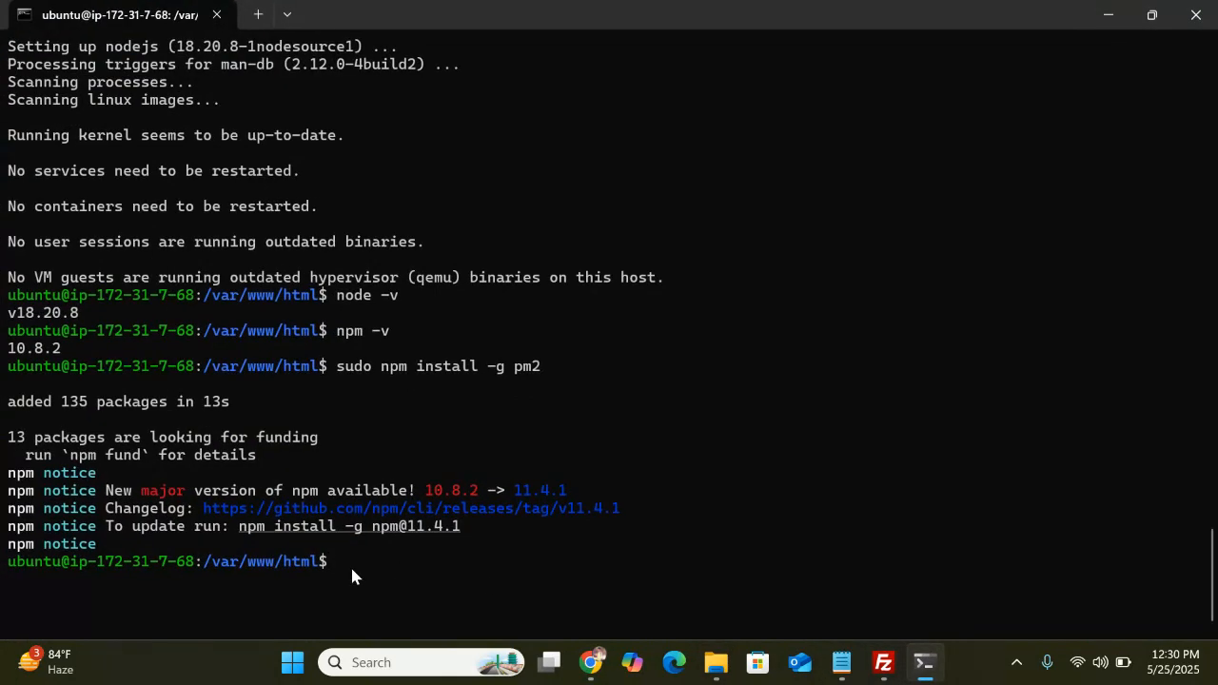
text(ls)
key(Return)
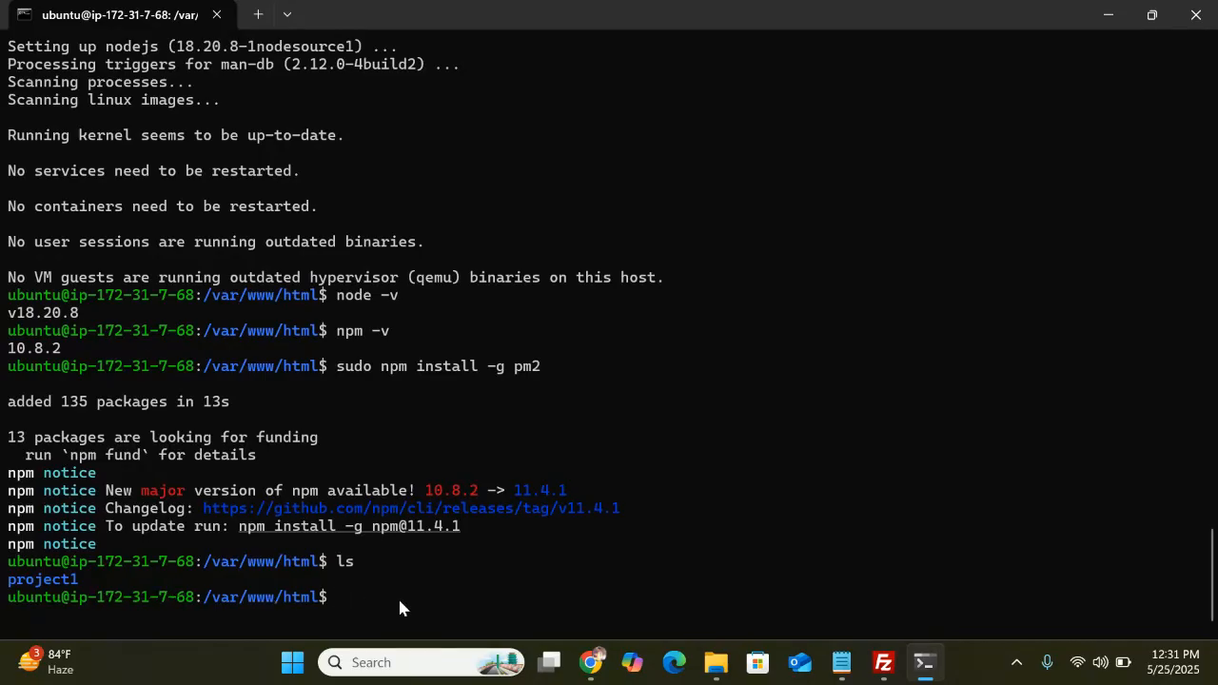
text(pmw)
key(BackSpace)
text(2 ls)
key(Return)
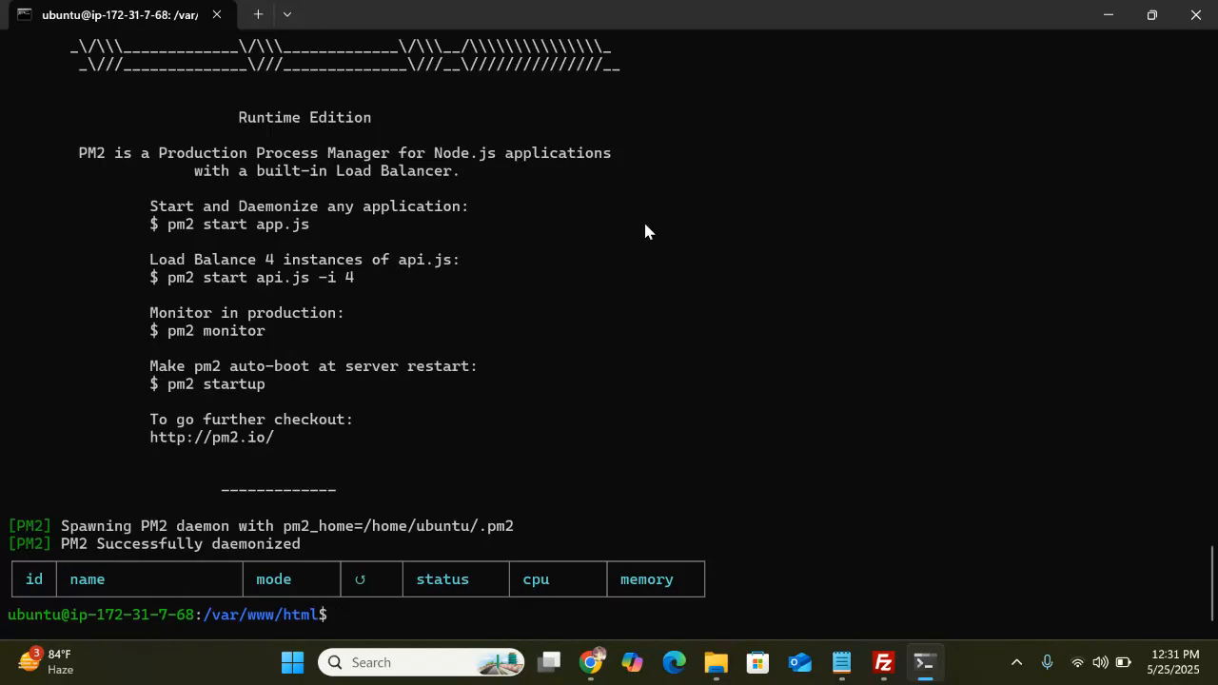
click(883, 664)
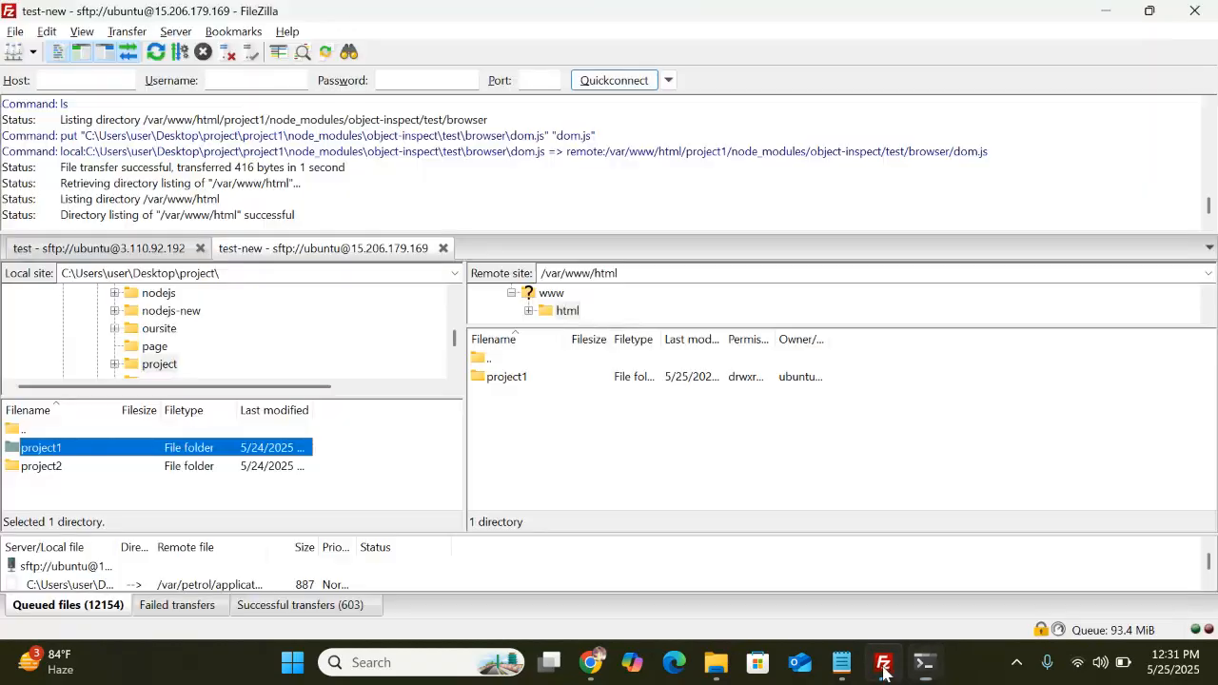
Edit the server's project1/app.js in VS Code to use PORT 4001 and upload it back
click(509, 377)
double_click(515, 378)
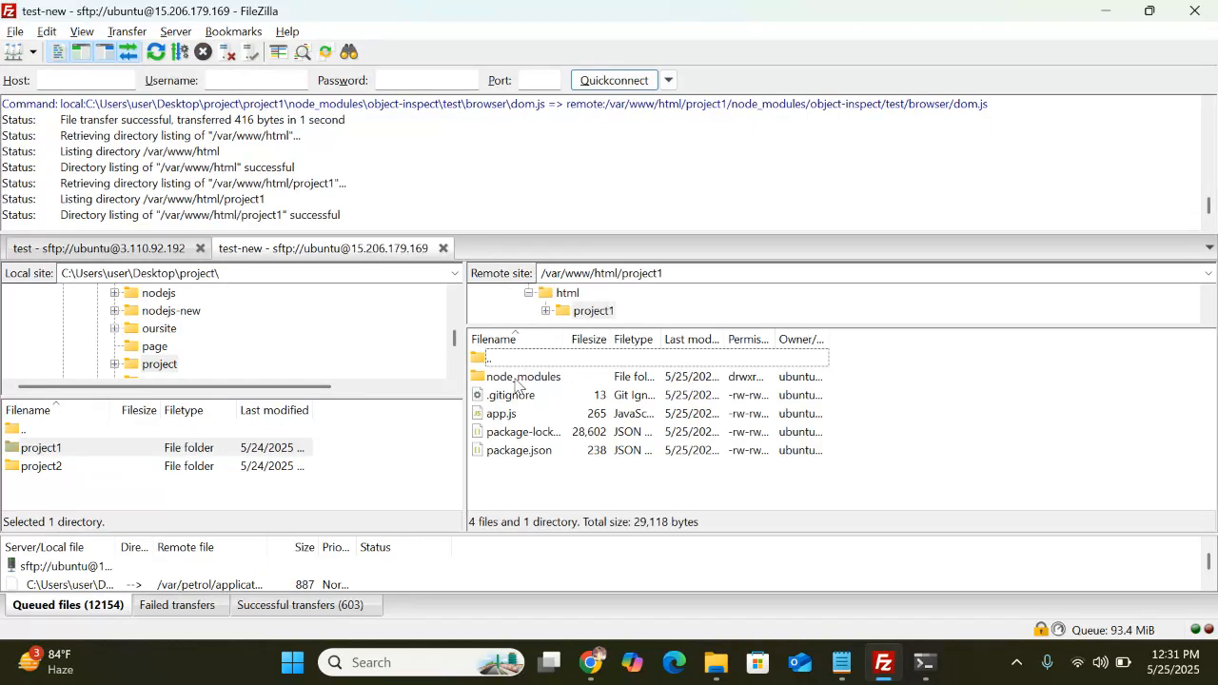
right_click(522, 417)
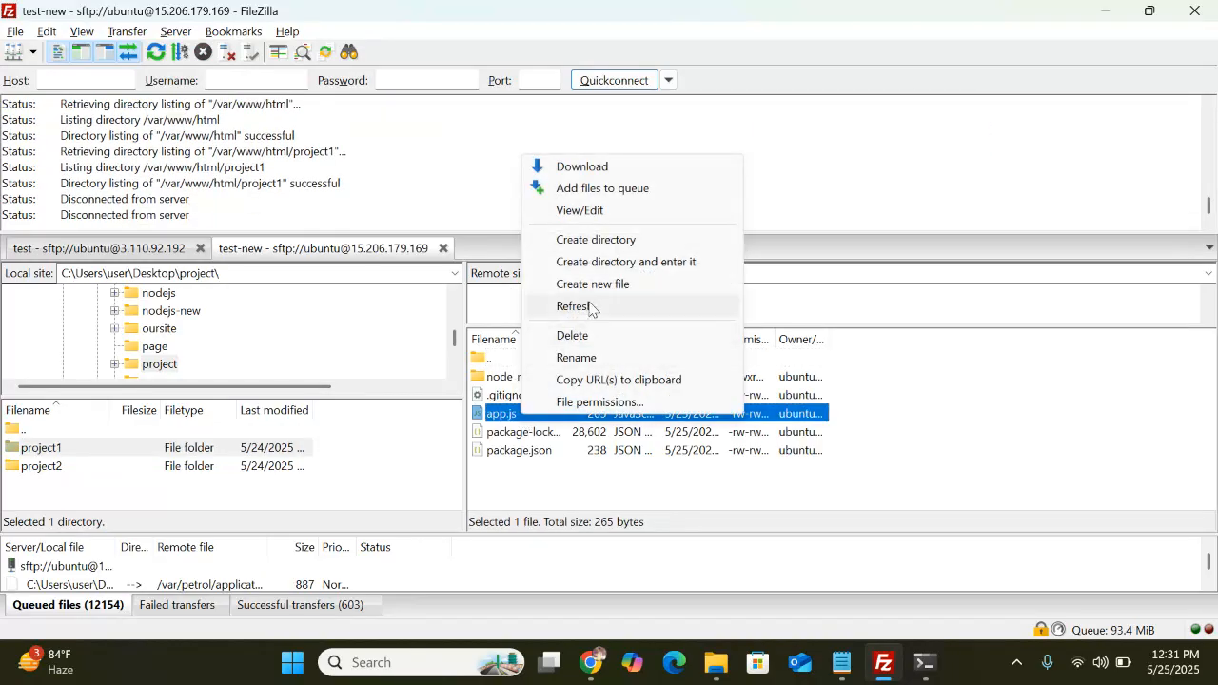
click(586, 210)
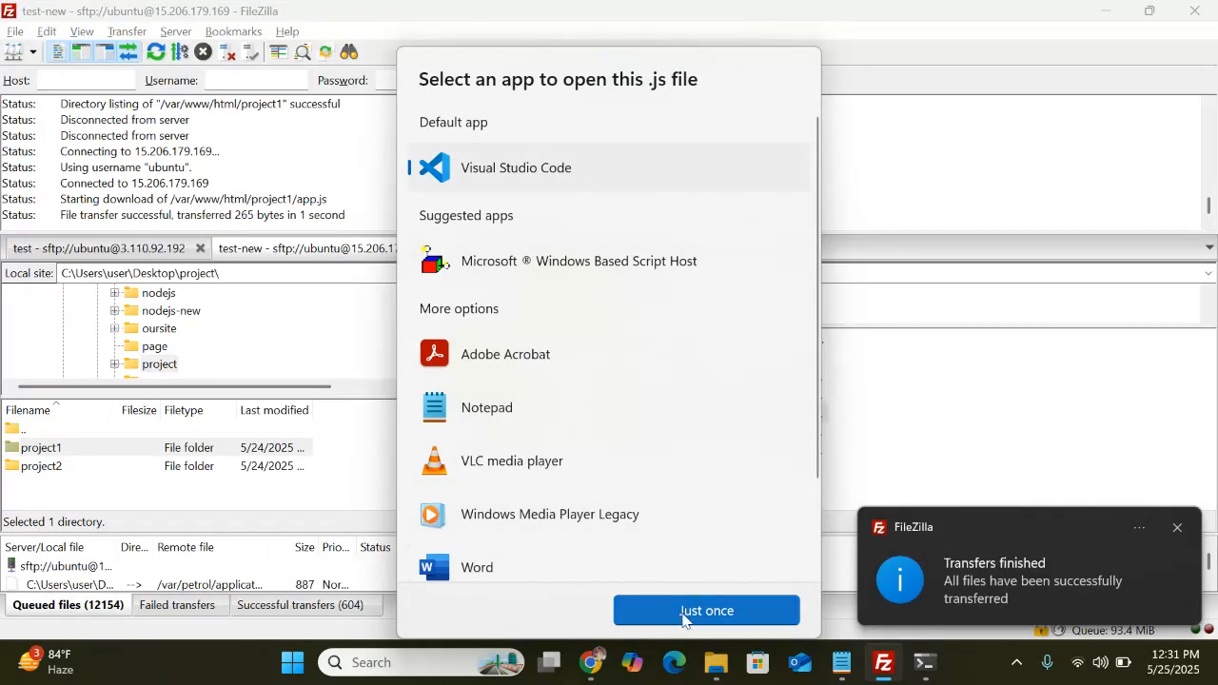
click(706, 610)
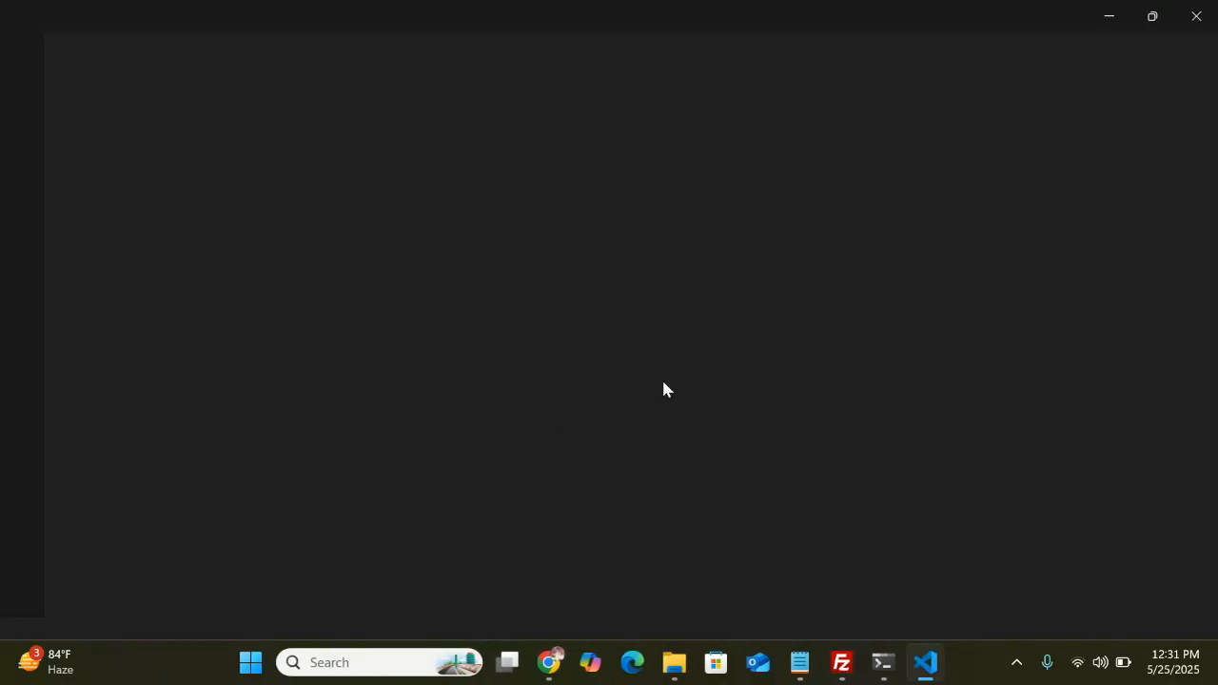
click(328, 136)
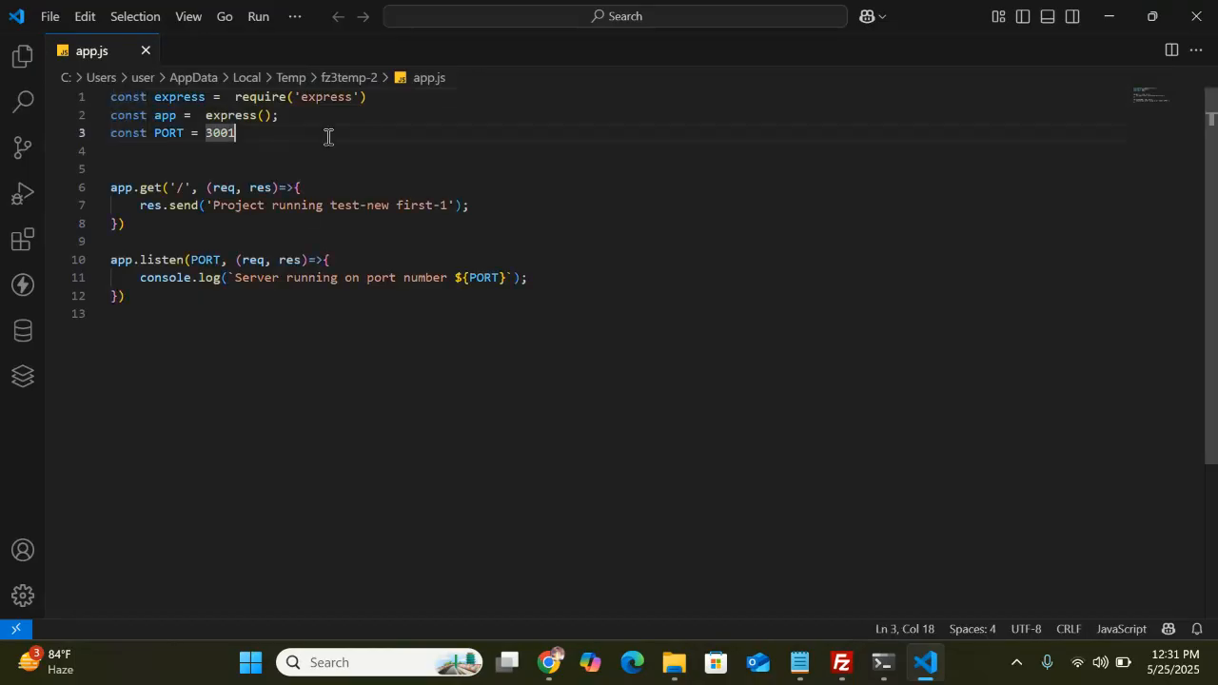
key(BackSpace)
key(BackSpace)
key(BackSpace)
key(BackSpace)
text(4001)
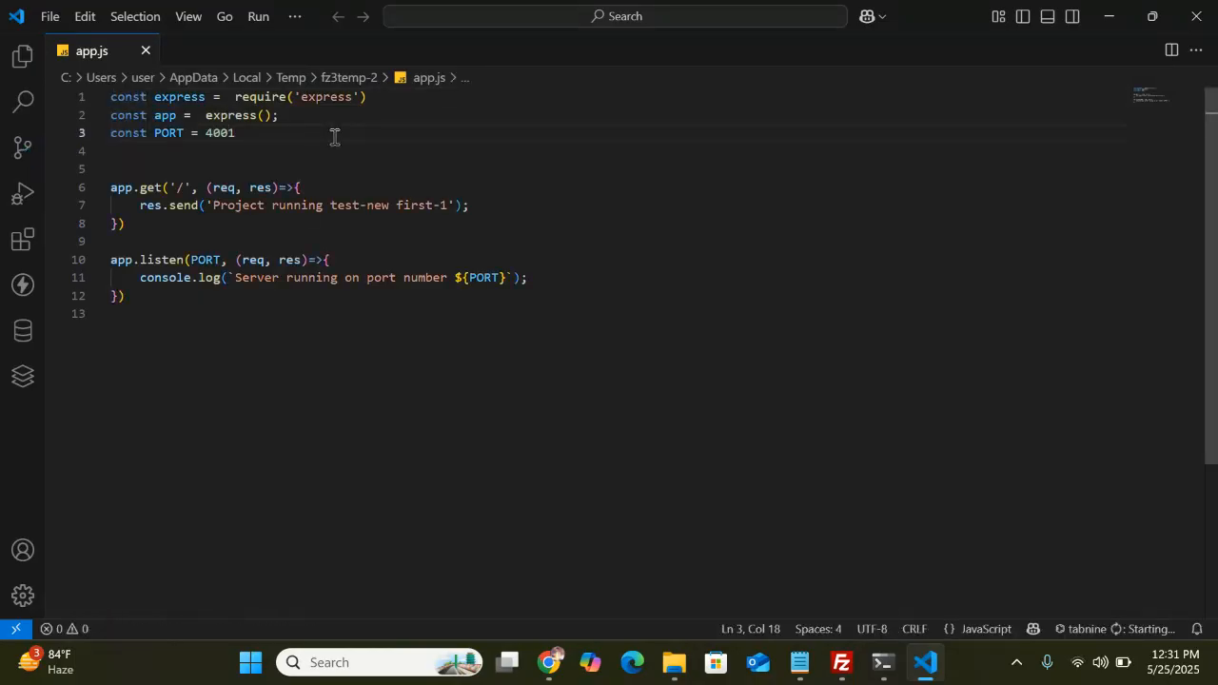
click(495, 150)
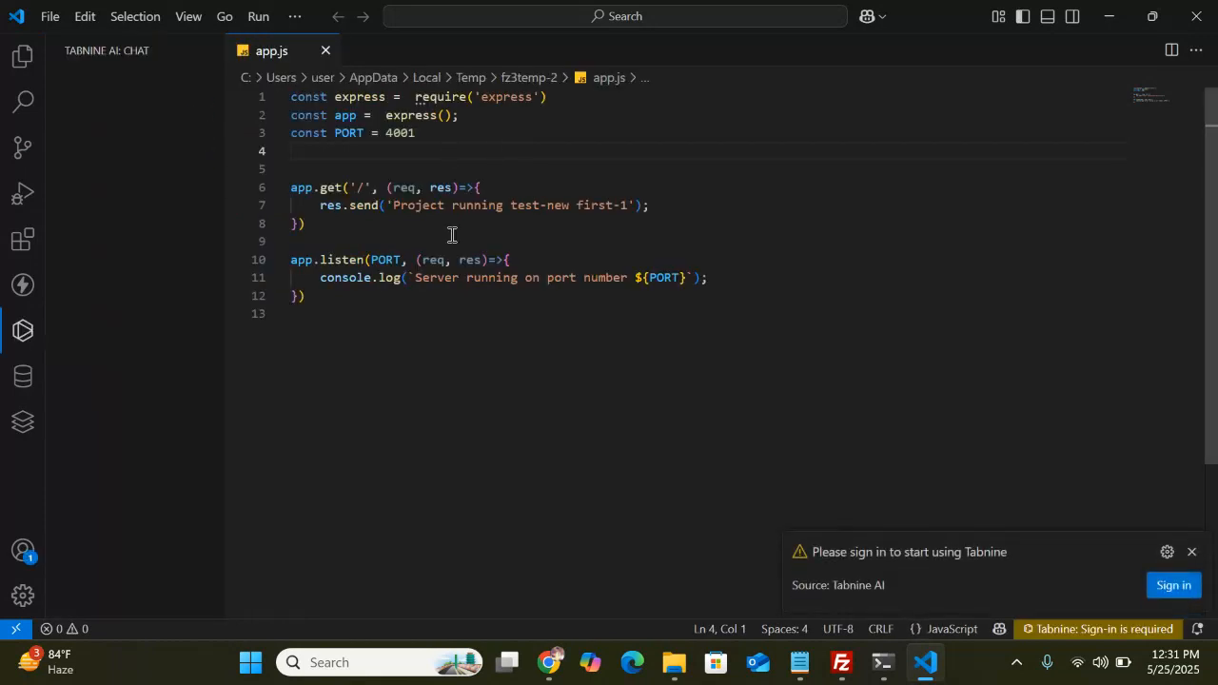
click(1200, 25)
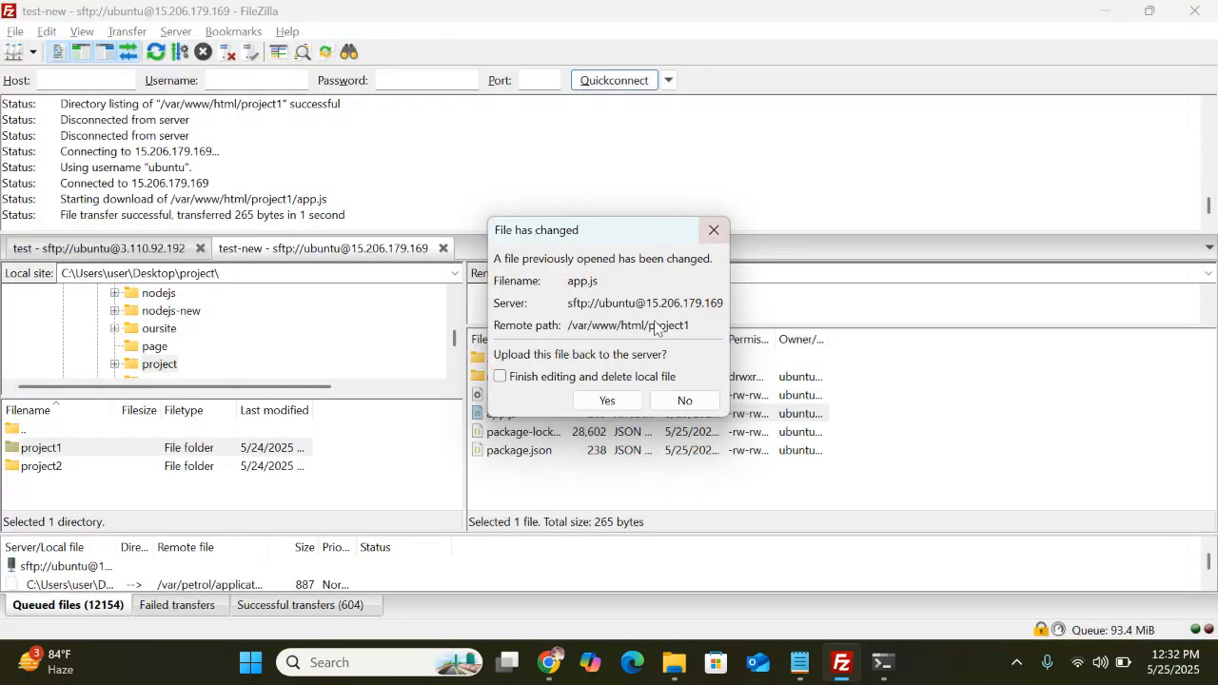
click(603, 404)
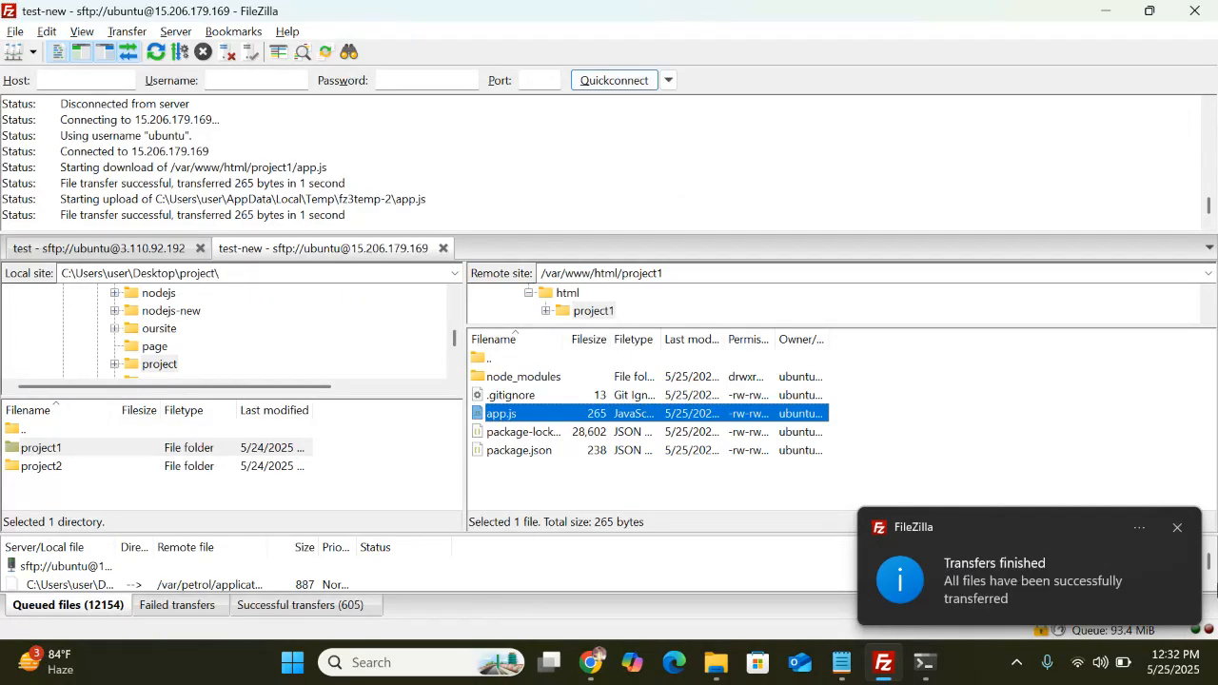
click(1177, 527)
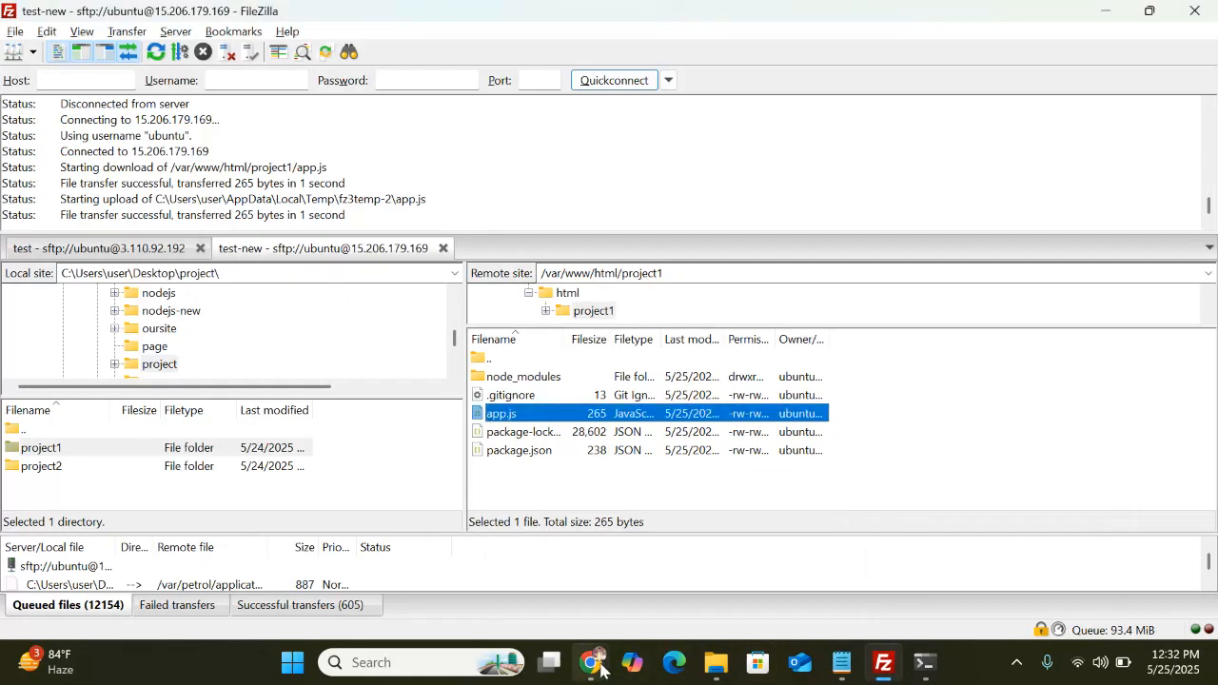
List /var/www/html and change into the project1 folder on the server
mouse_move(599, 671)
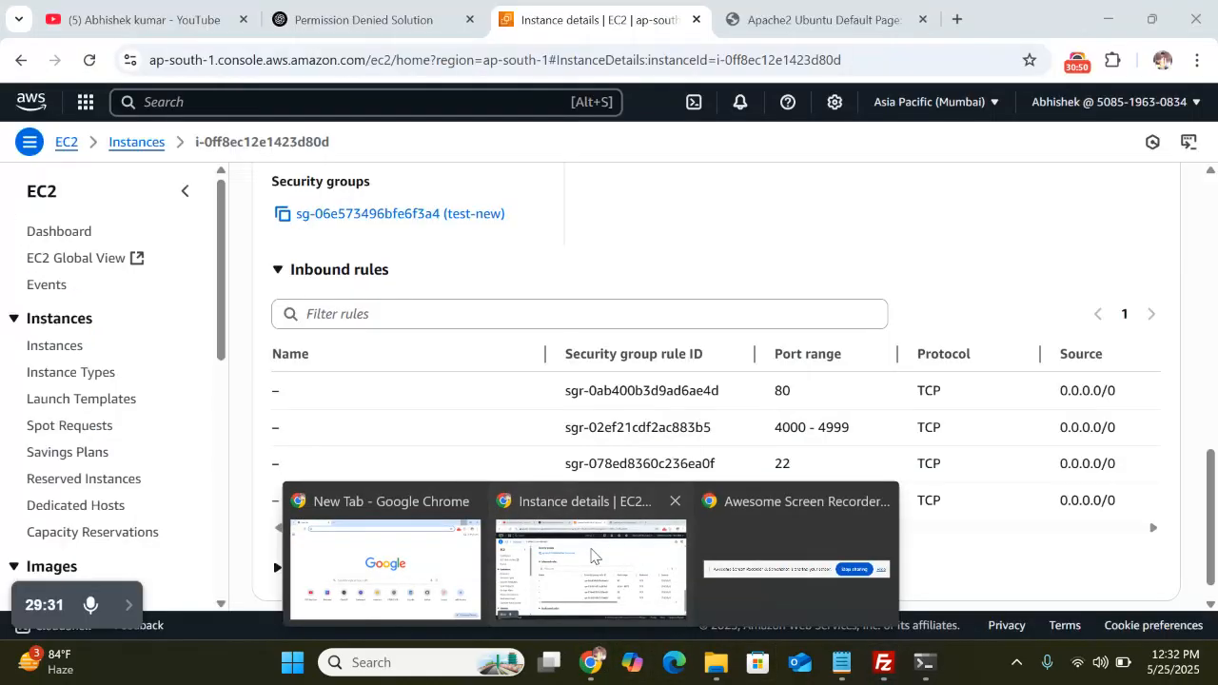
click(585, 562)
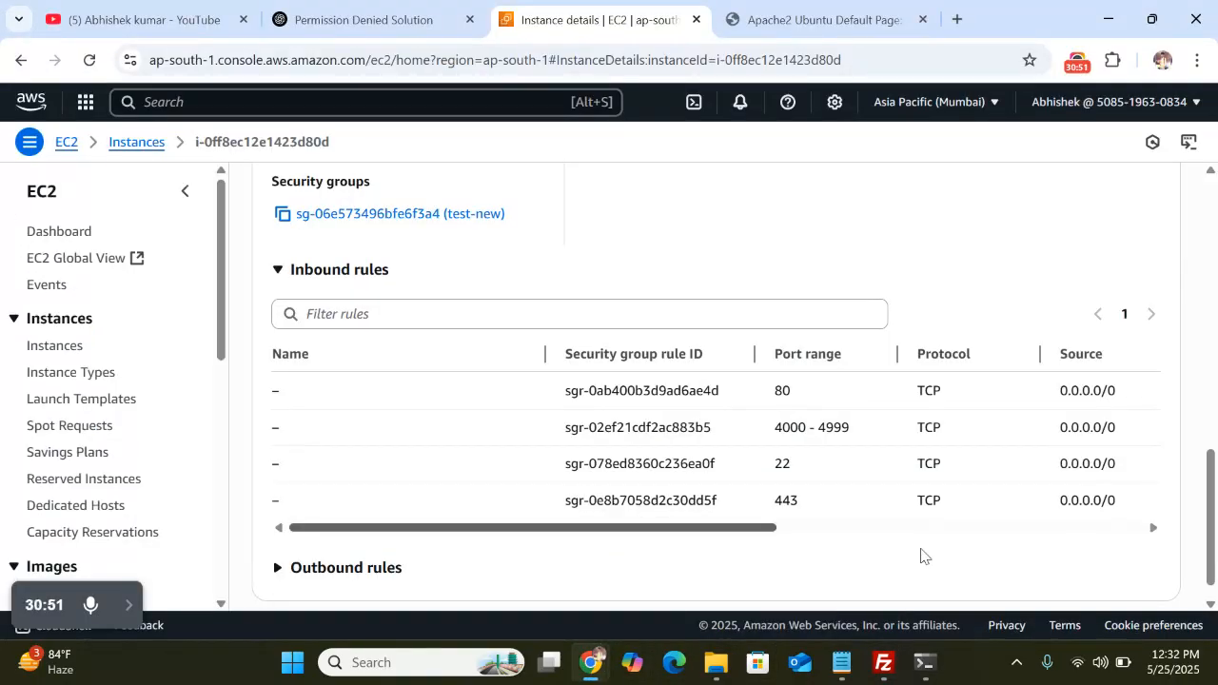
click(928, 664)
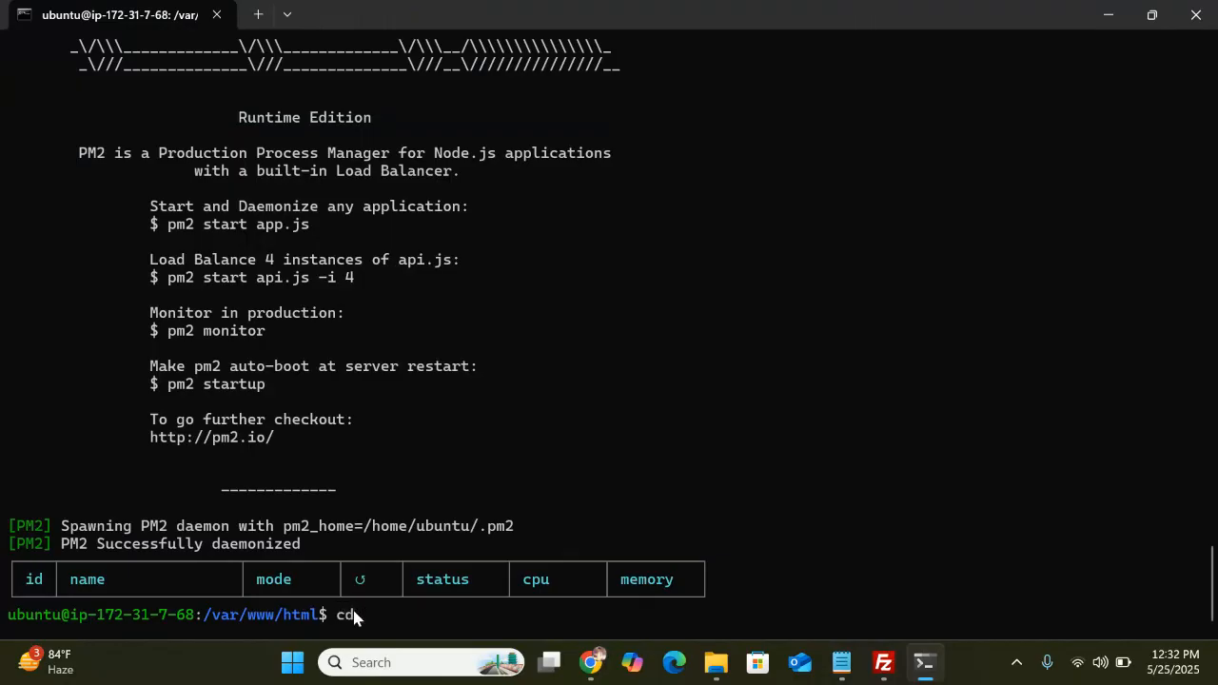
text(cd)
key(BackSpace)
key(BackSpace)
text(ls)
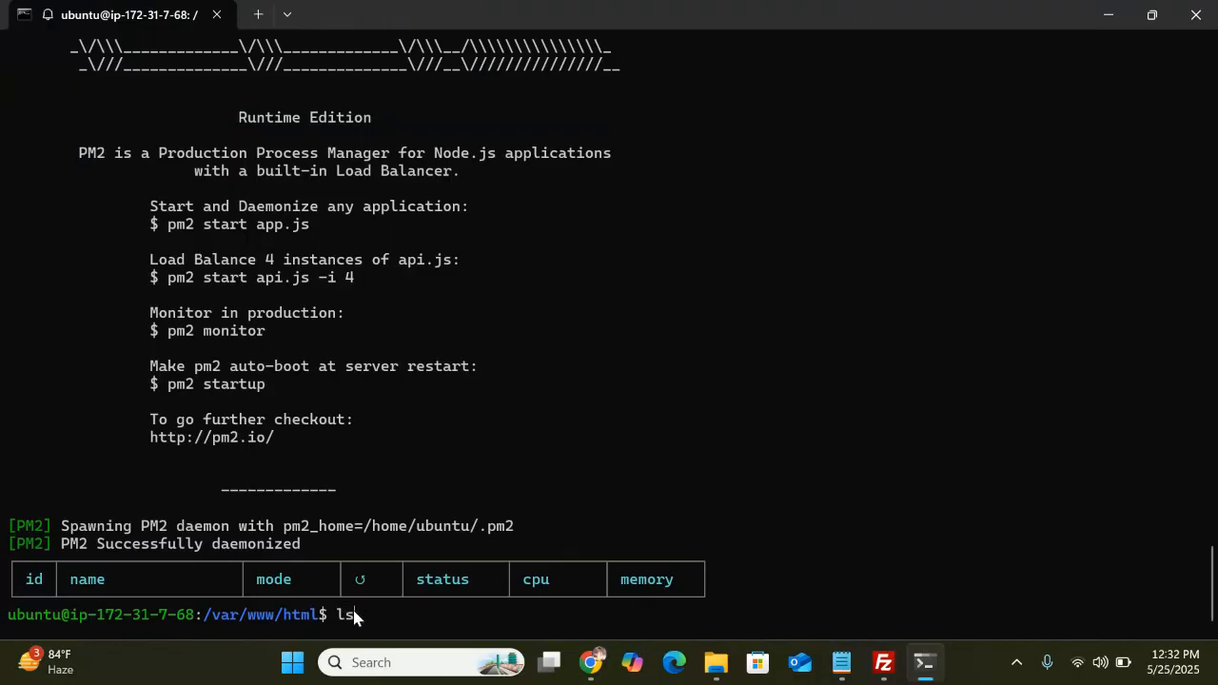
key(Return)
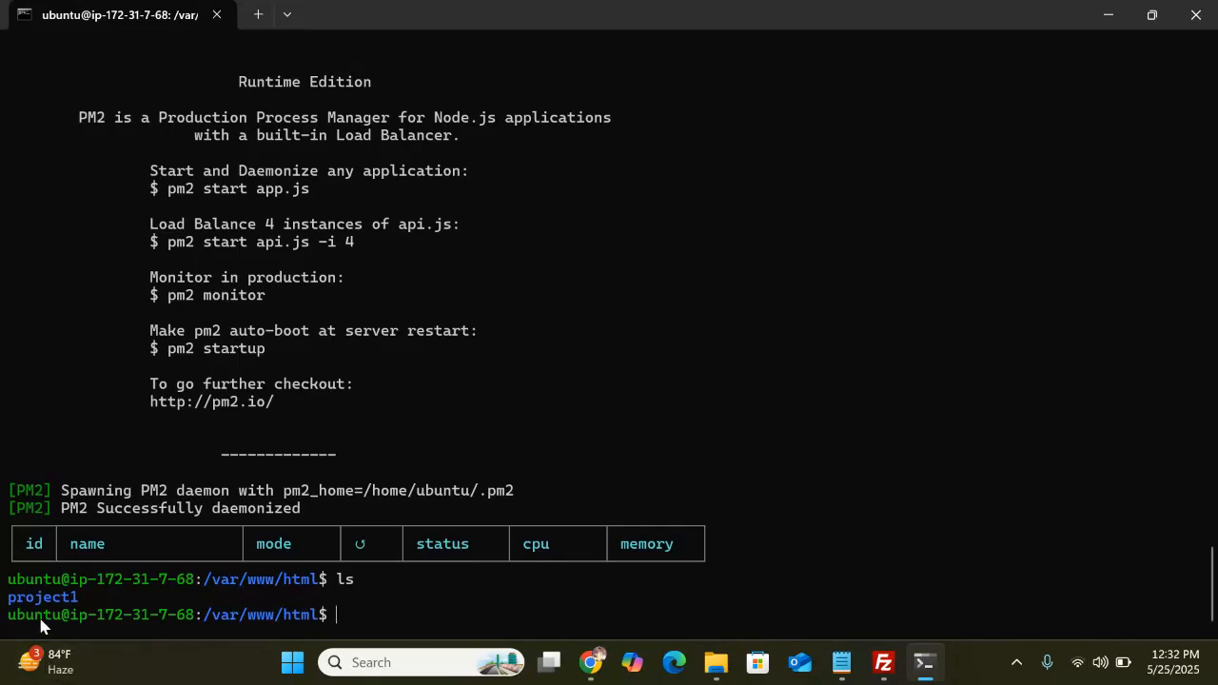
text(cd project1)
key(Return)
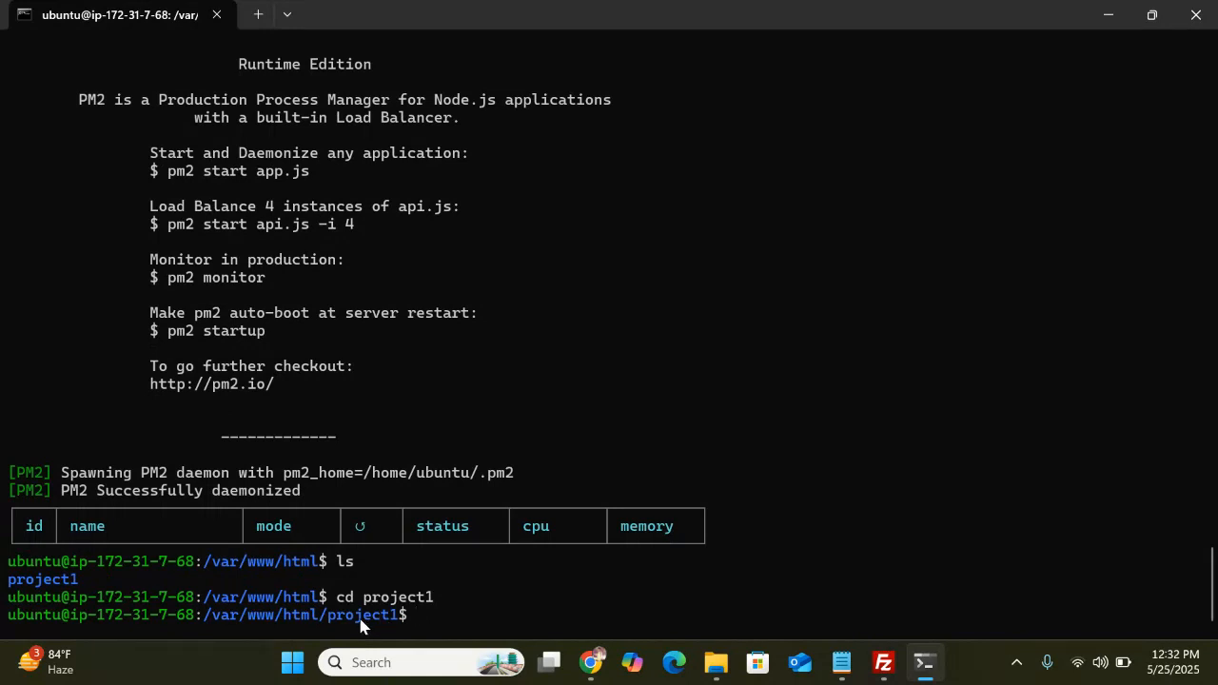
Start app.js under pm2 named project1 with PORT=4001
text(PORT=4001 pm2 start app.js)
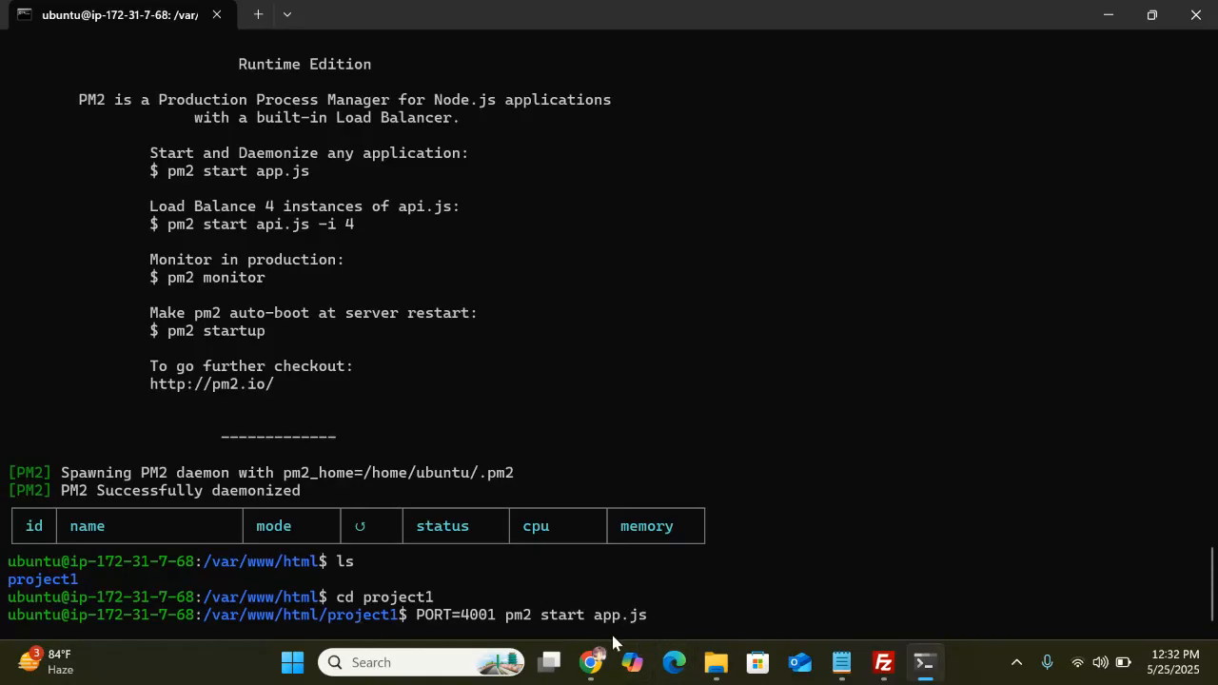
click(881, 669)
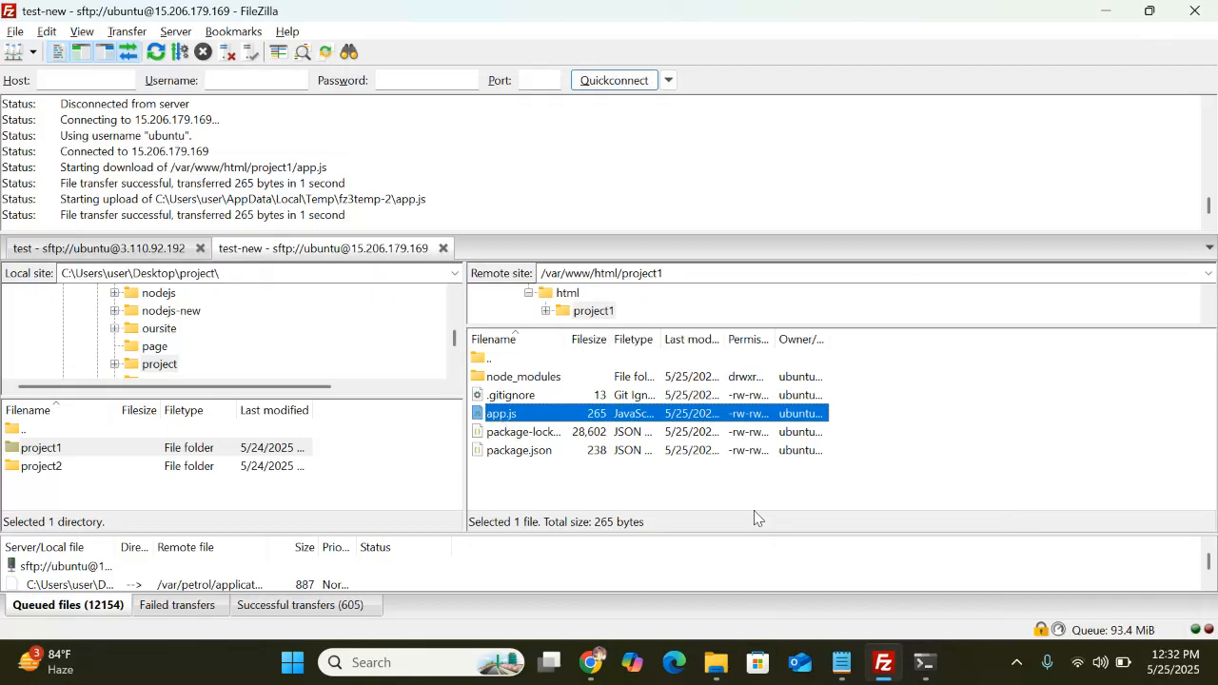
click(919, 672)
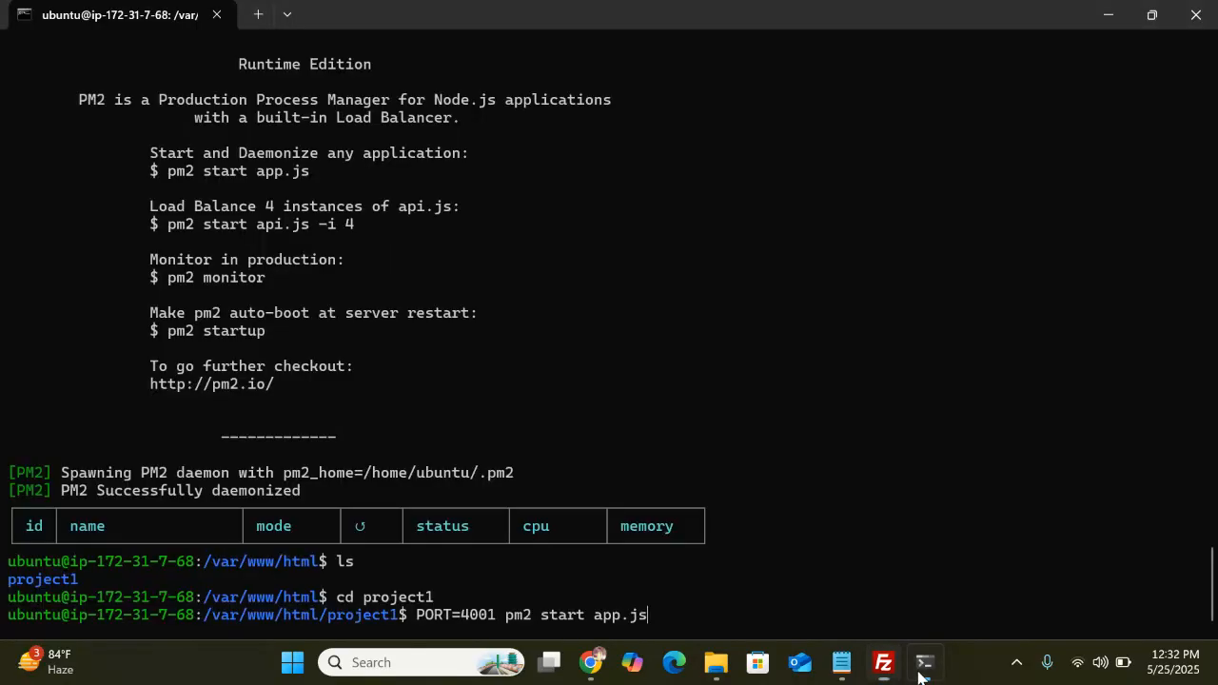
text(--)
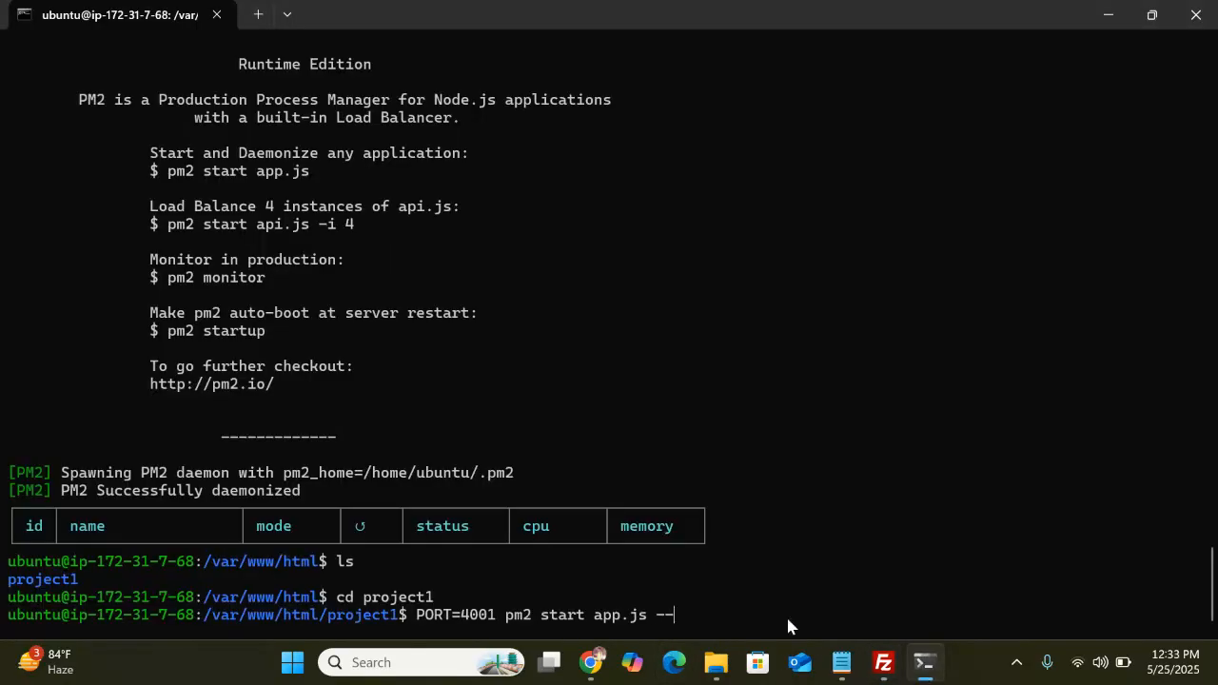
text(name project1)
key(Return)
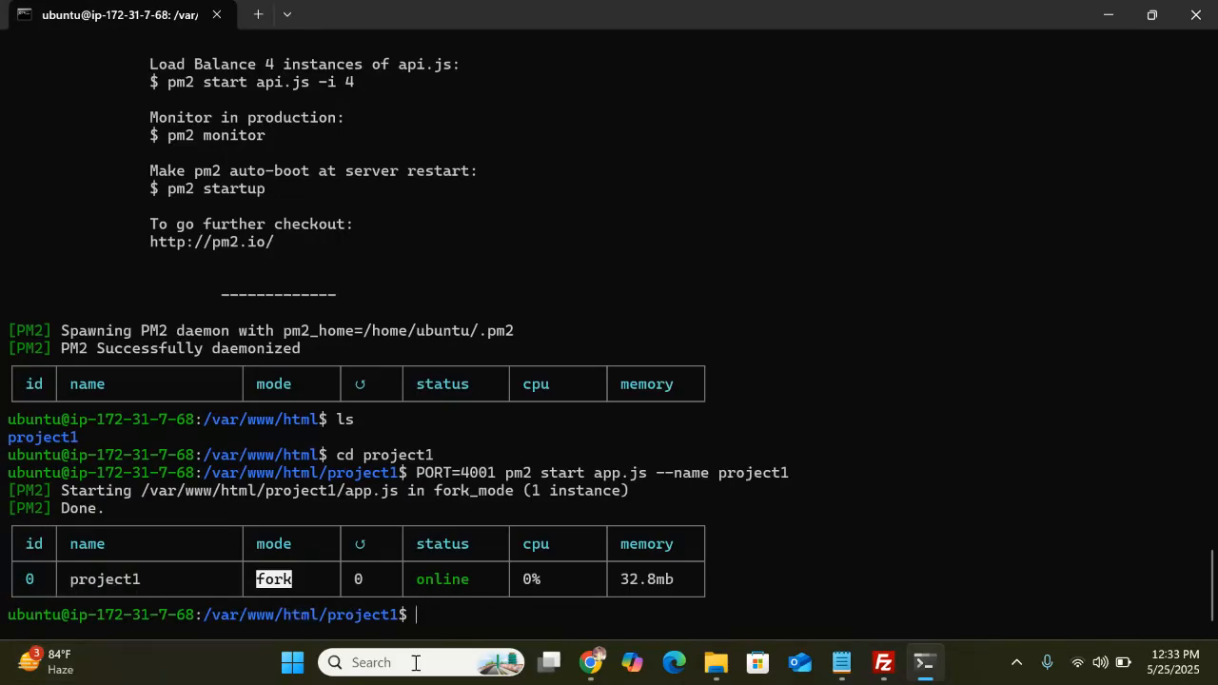
Load 15.206.179.169:4001 in Chrome to see 'Project running test-new first-1'
mouse_move(591, 662)
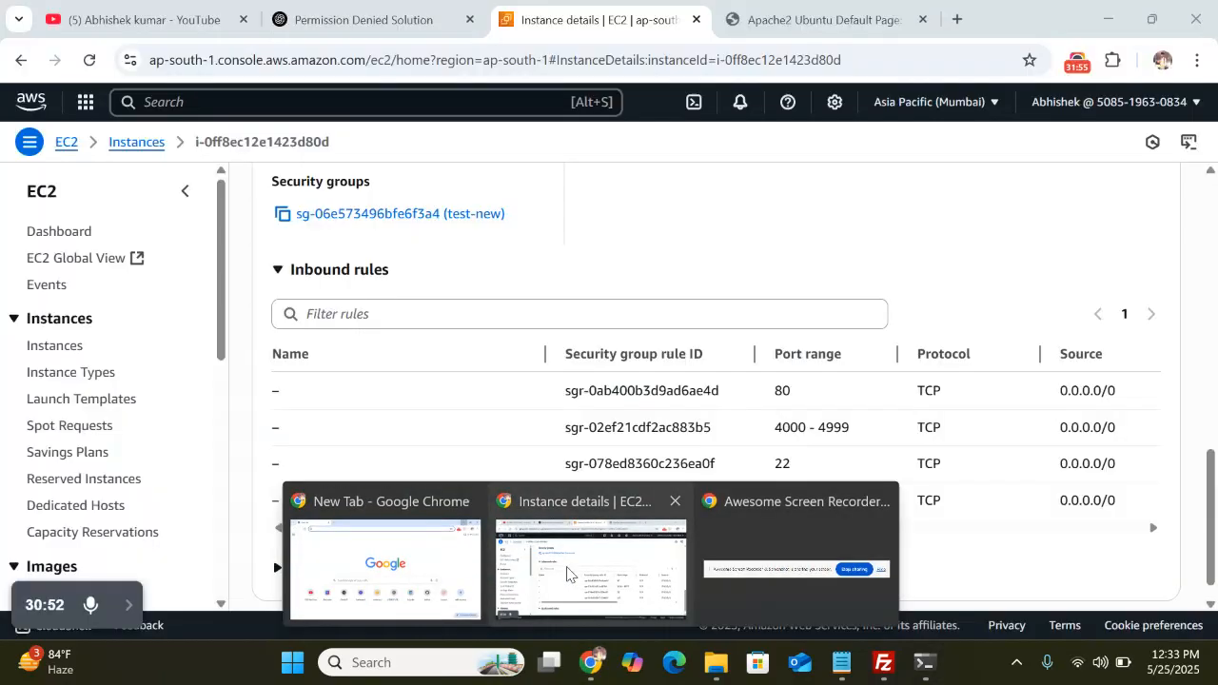
click(566, 573)
click(814, 19)
click(402, 63)
key(Return)
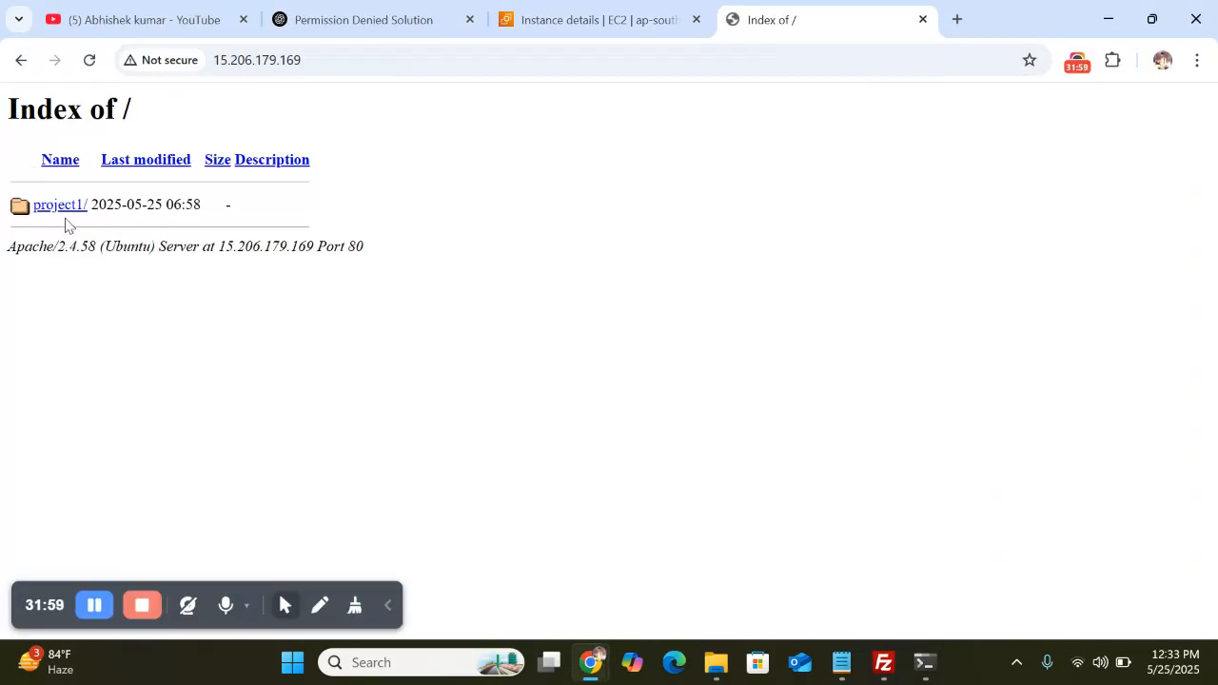
click(322, 60)
click(323, 60)
text(:)
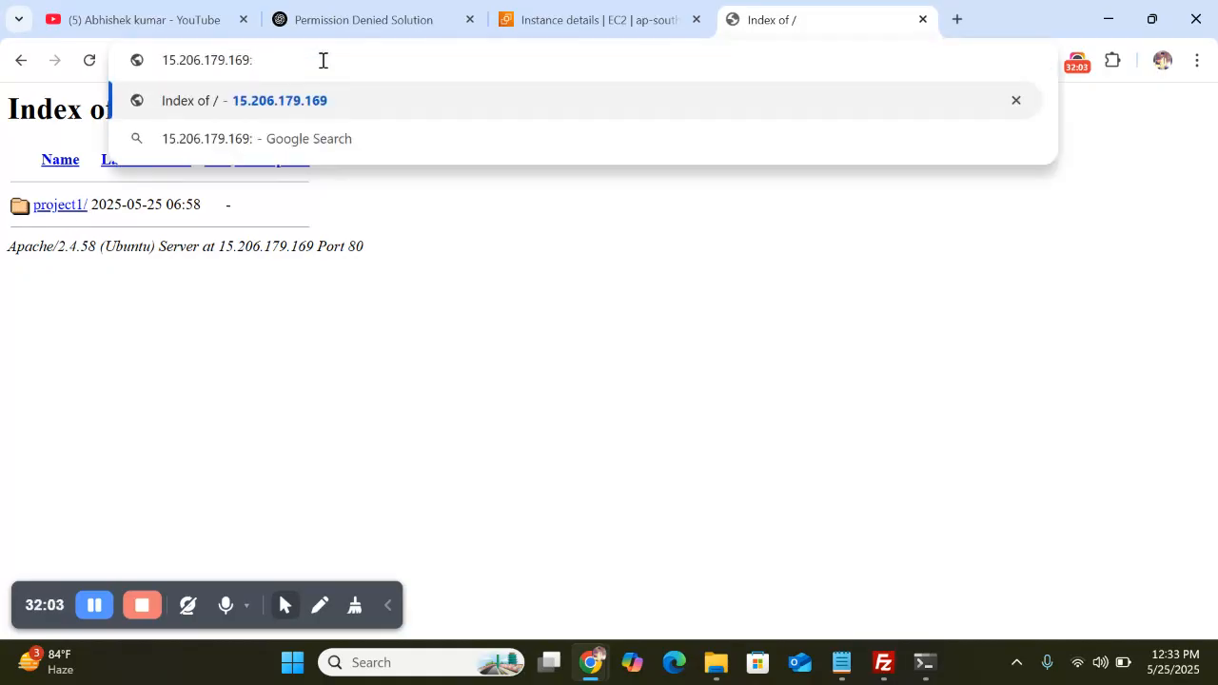
text(4001)
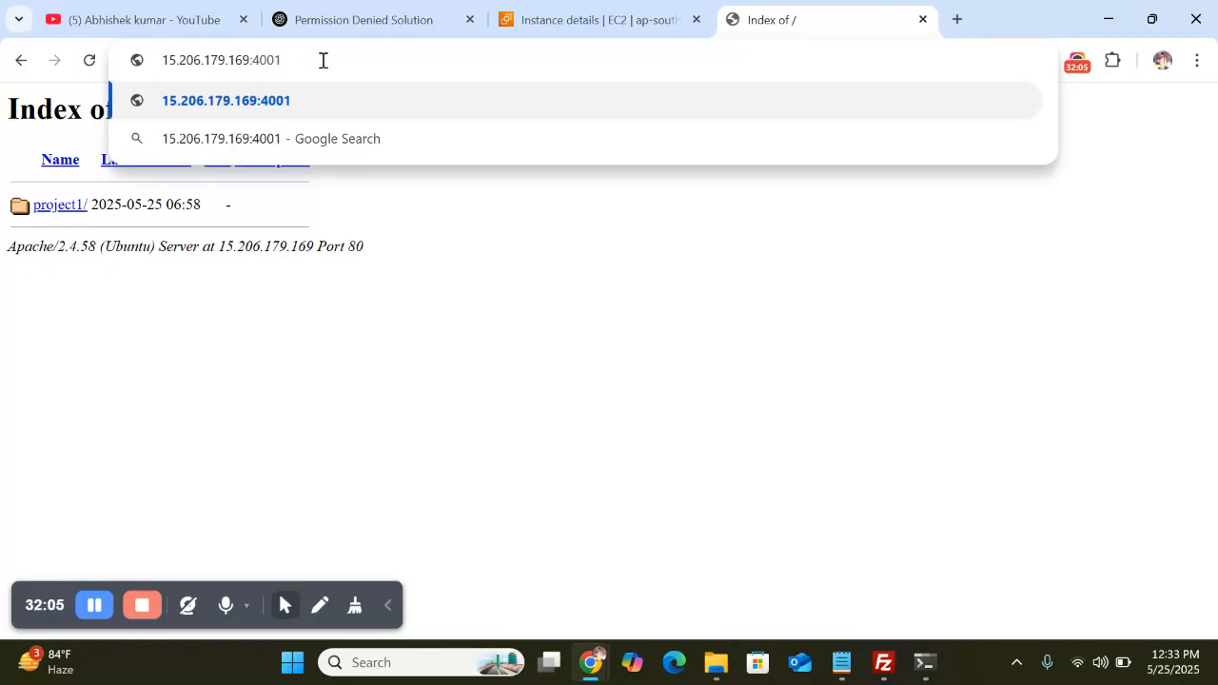
key(Return)
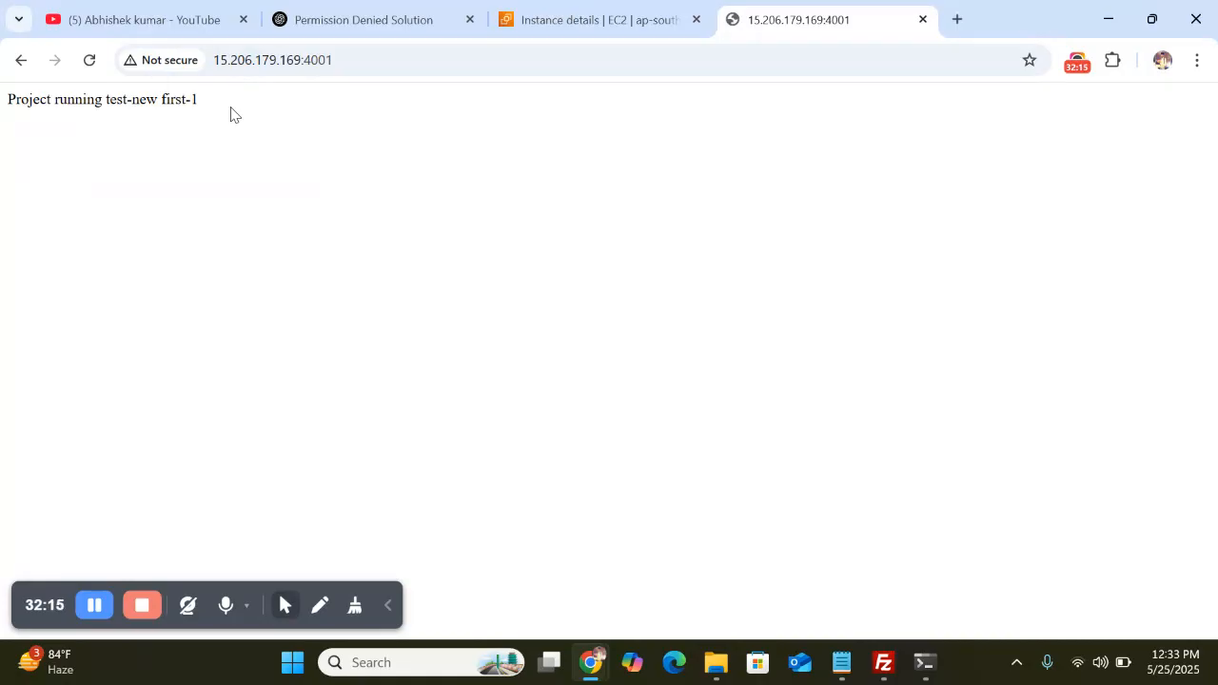
click(388, 609)
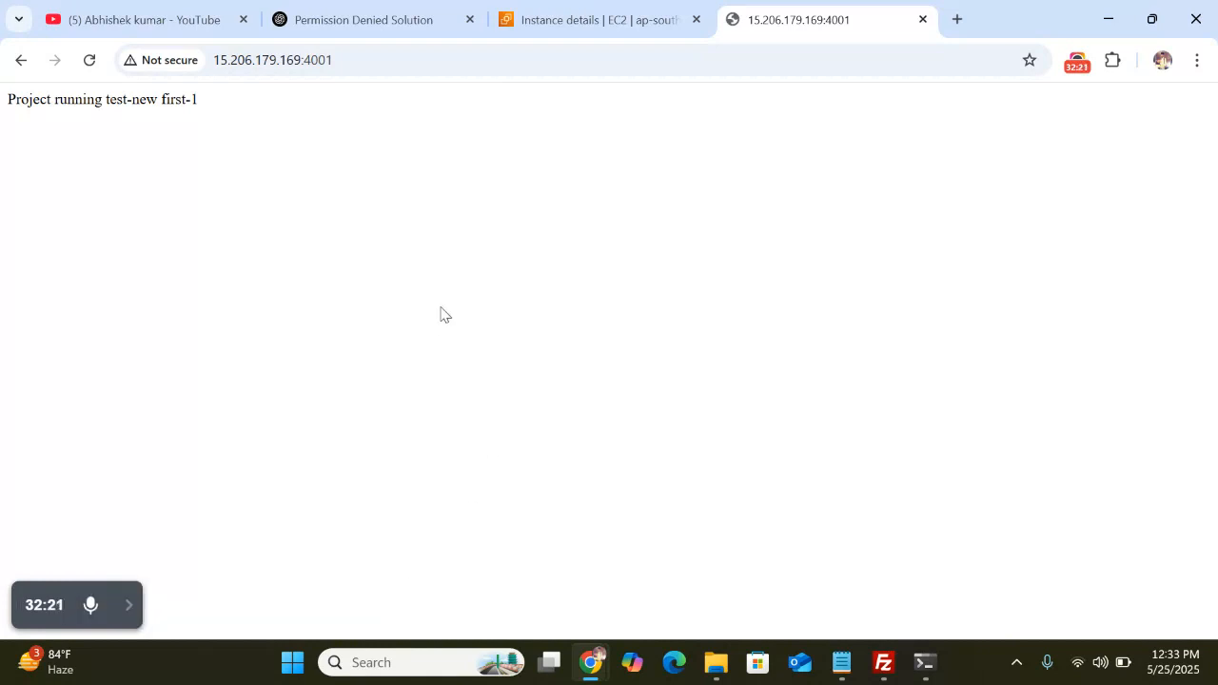
click(883, 664)
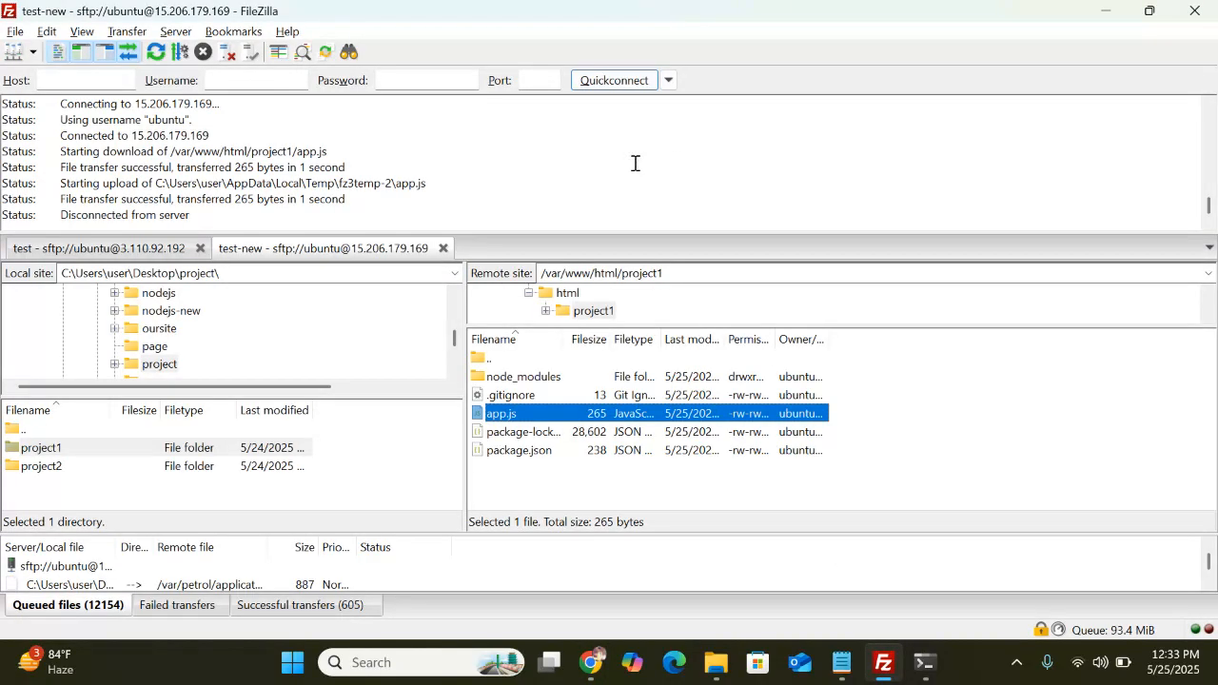
Set the remote path to /var/www/html and upload the local project2 folder there
click(685, 274)
key(BackSpace)
key(BackSpace)
key(BackSpace)
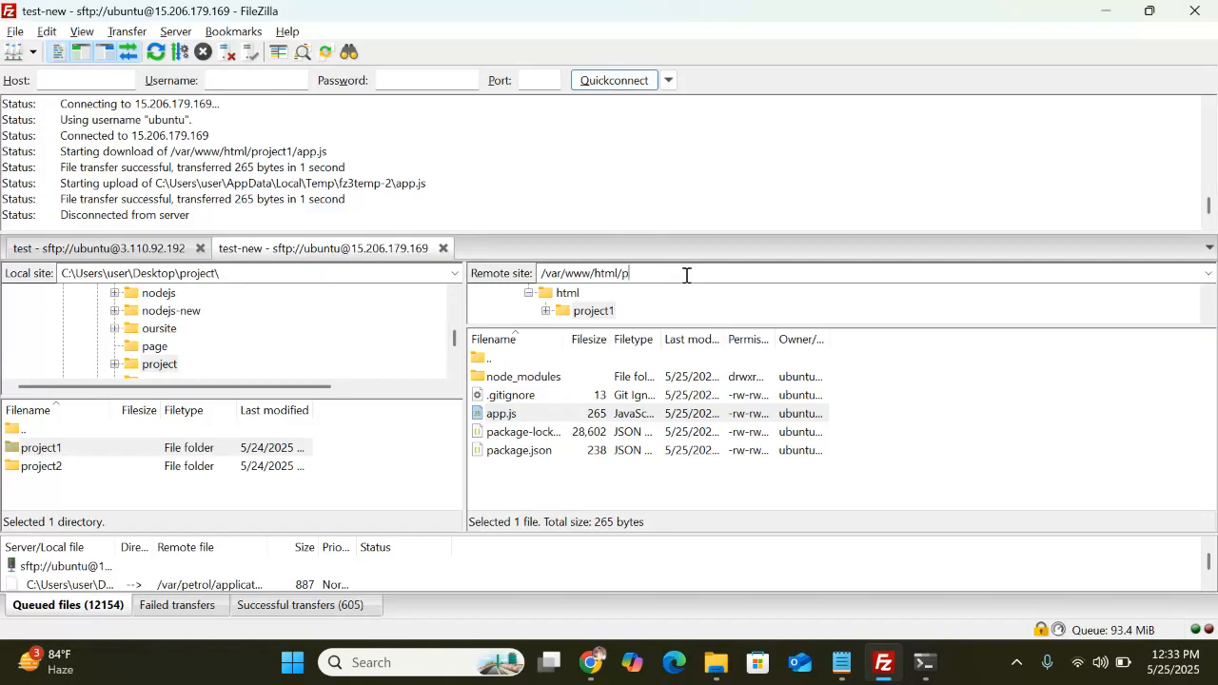
key(Return)
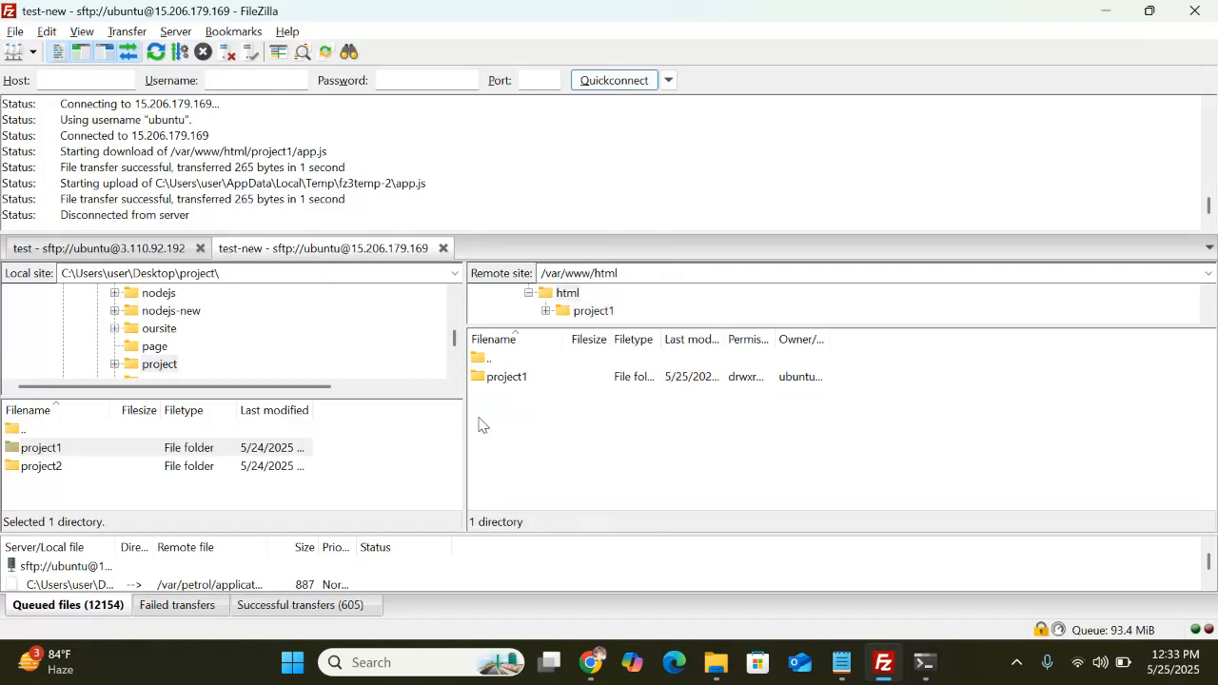
click(15, 473)
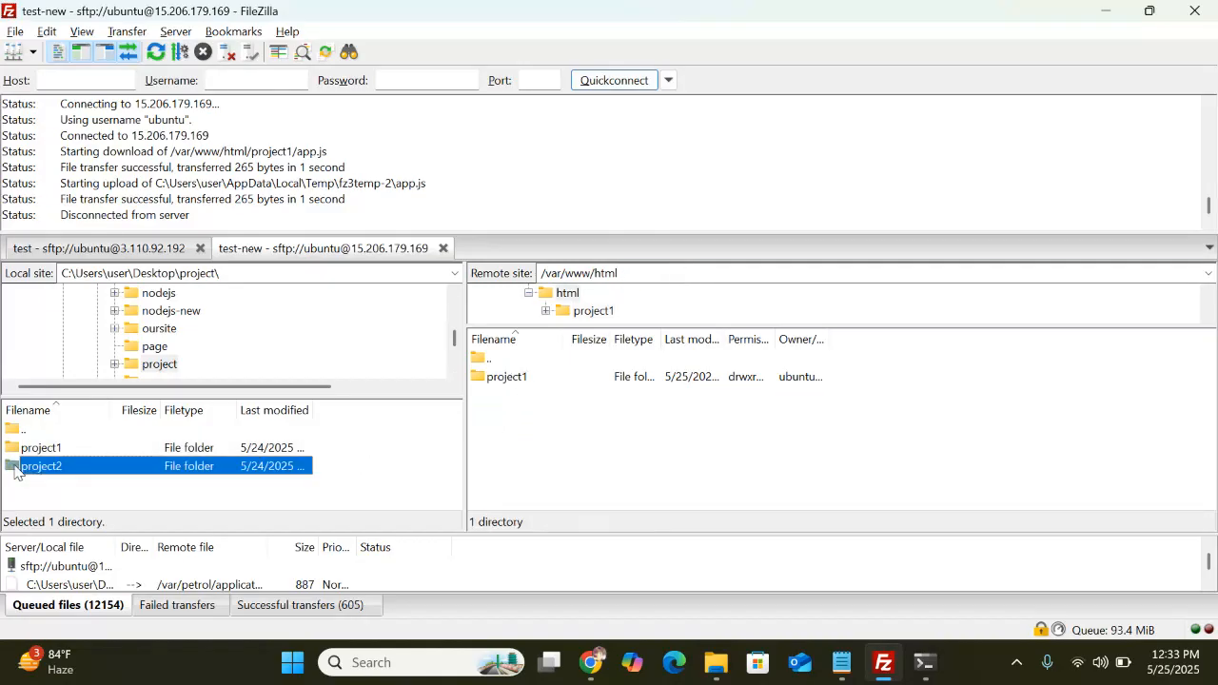
drag(15, 472, 610, 462)
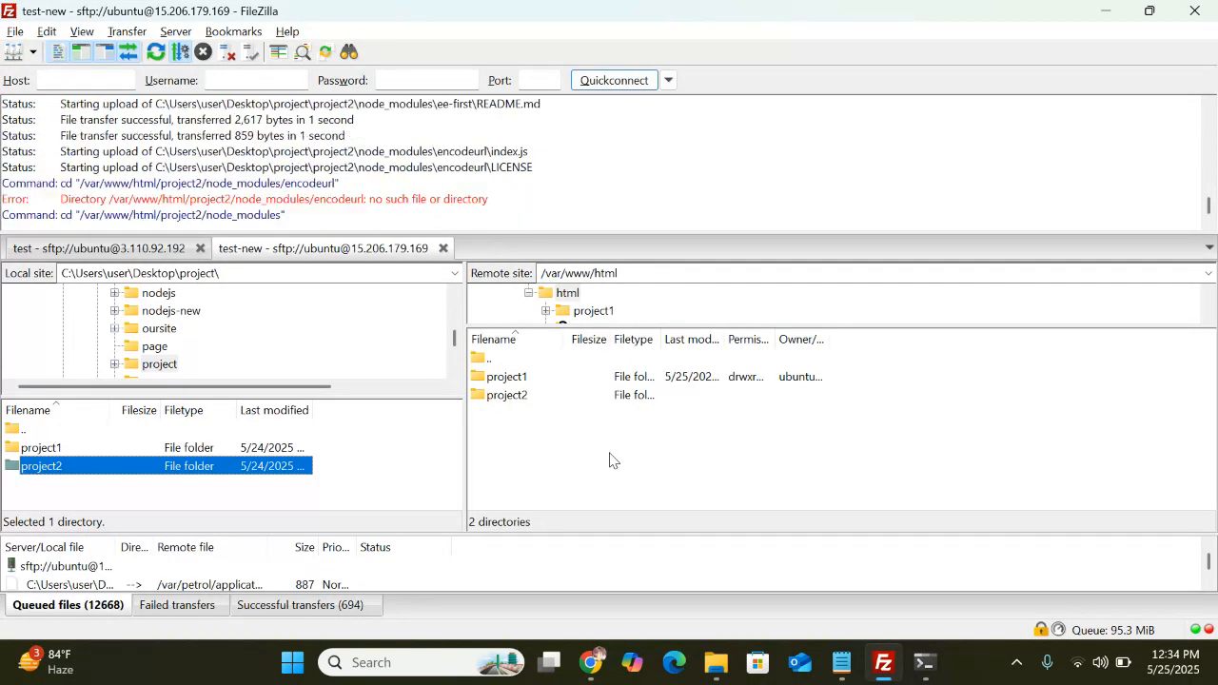
Bring the Chrome page on port 4001 back into view
mouse_move(590, 662)
click(566, 581)
mouse_move(130, 620)
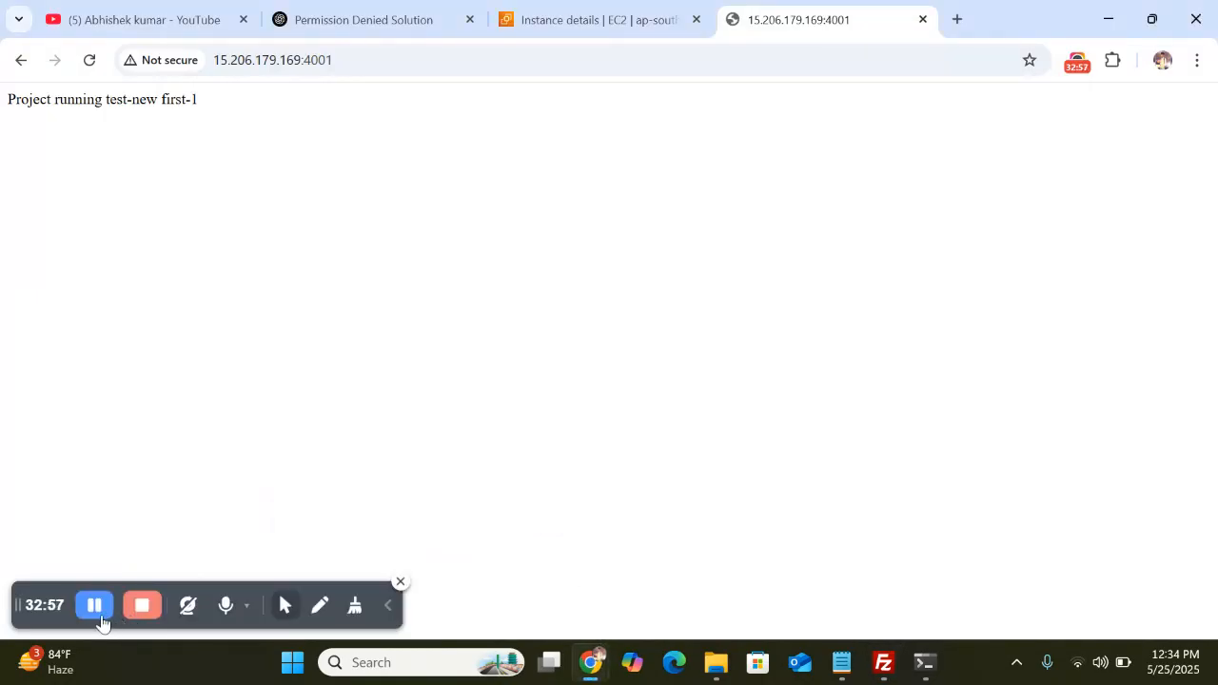
click(389, 609)
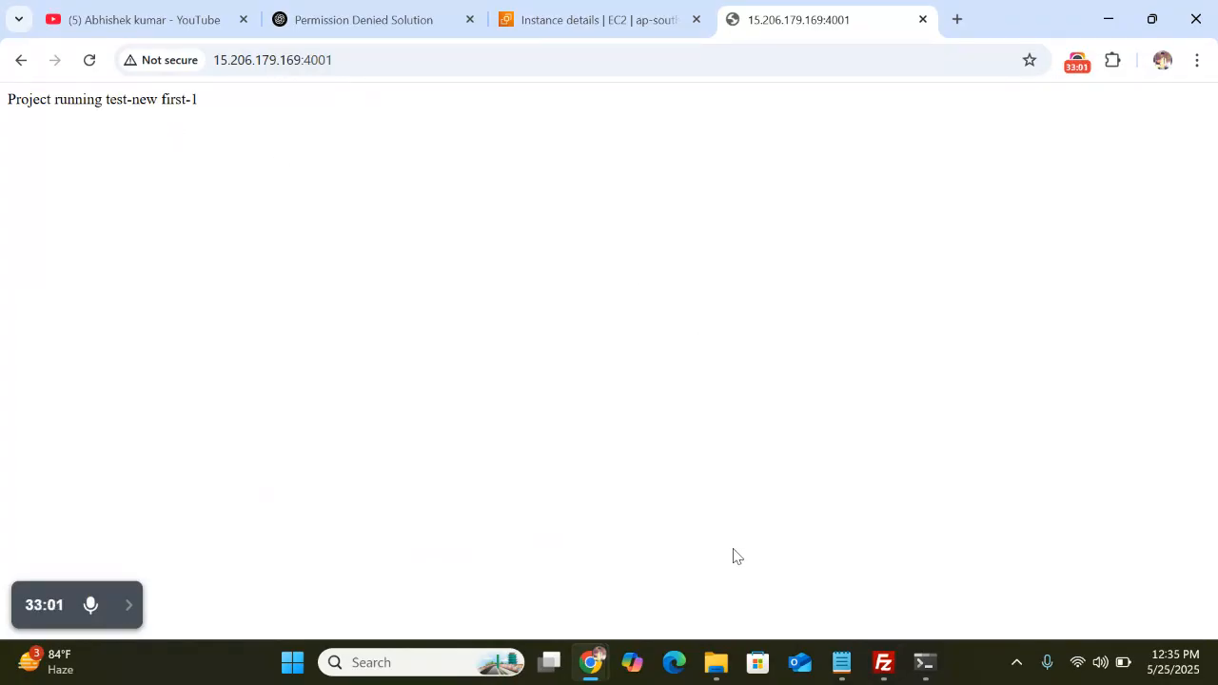
Move back up to /var/www/html with 'cd ..' and confirm project1 online via 'pm2 ls'
click(883, 663)
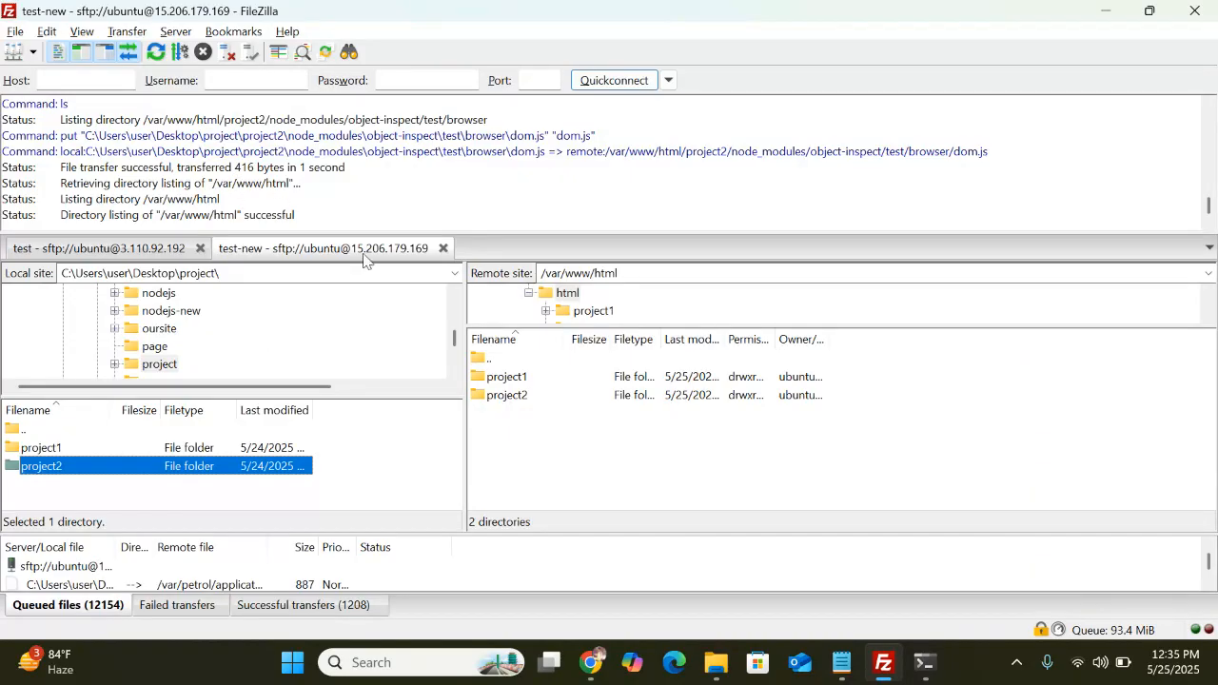
click(924, 664)
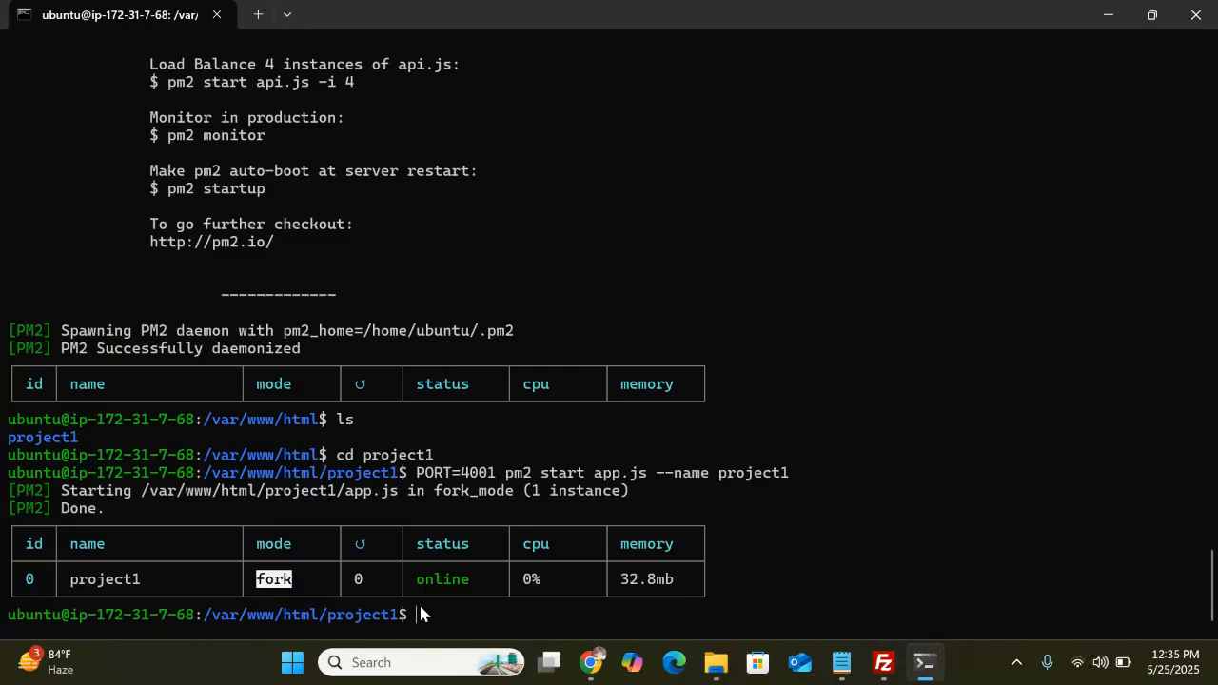
text(cd ..)
key(Return)
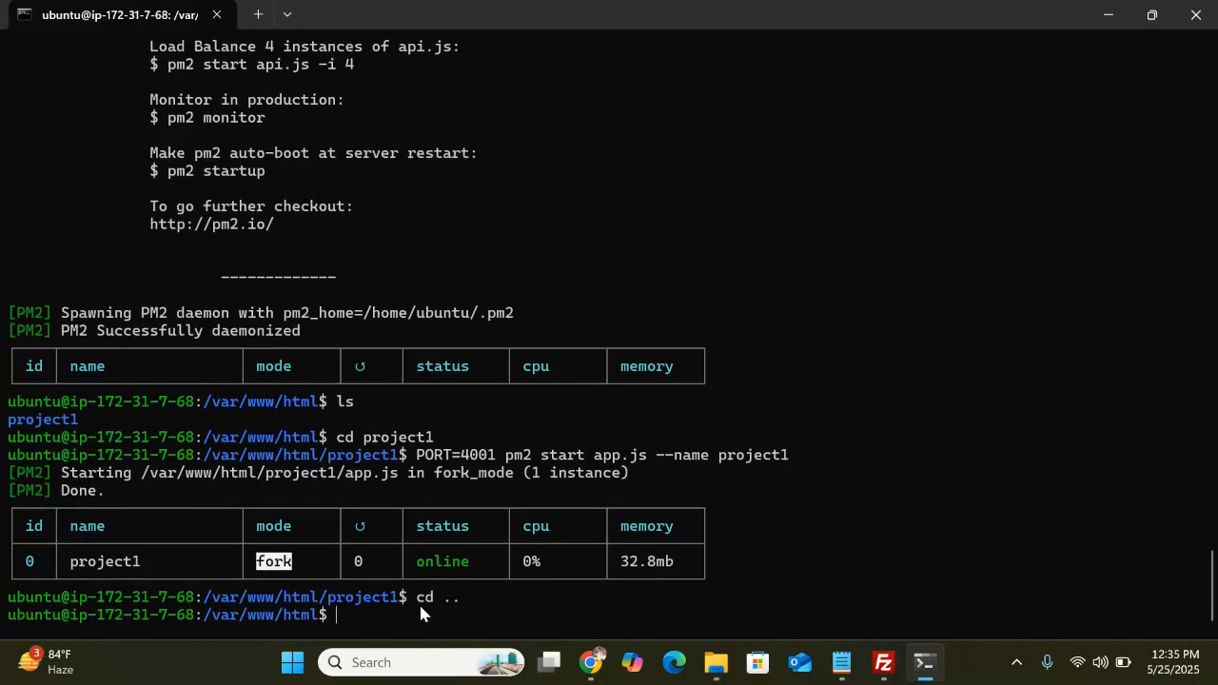
text(pm2 ls)
key(Return)
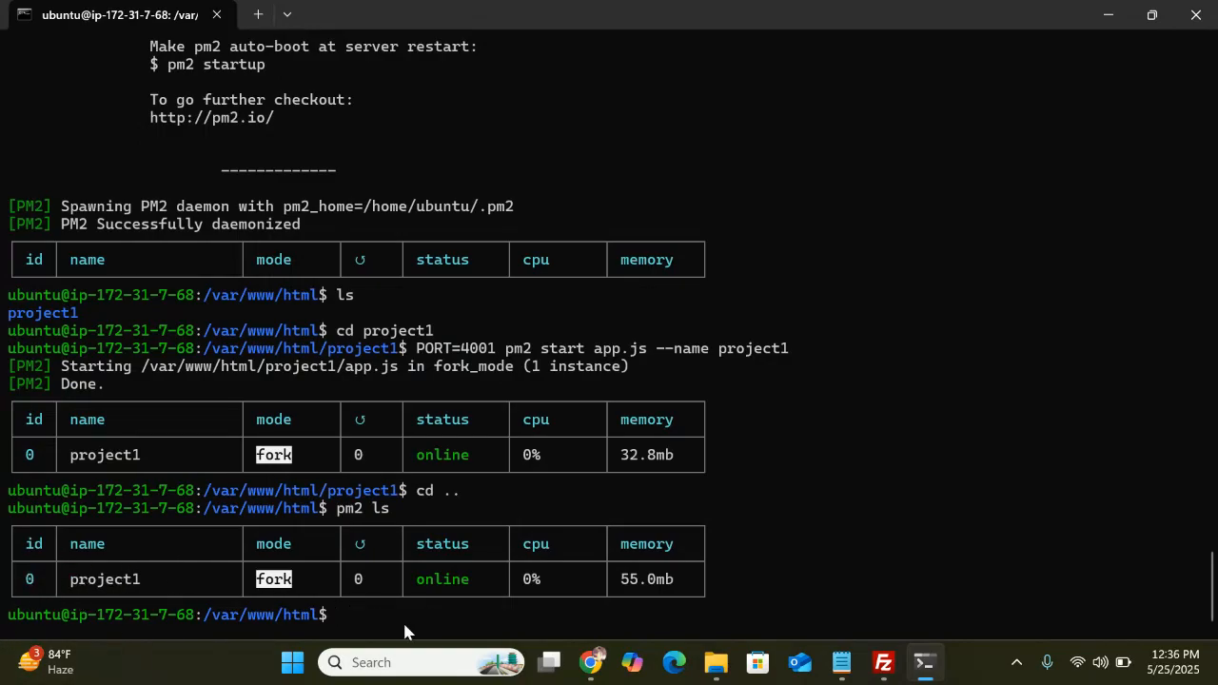
List /var/www/html to confirm project1 and project2, then clear the terminal screen
text(cd)
key(BackSpace)
key(BackSpace)
text(ls)
key(Return)
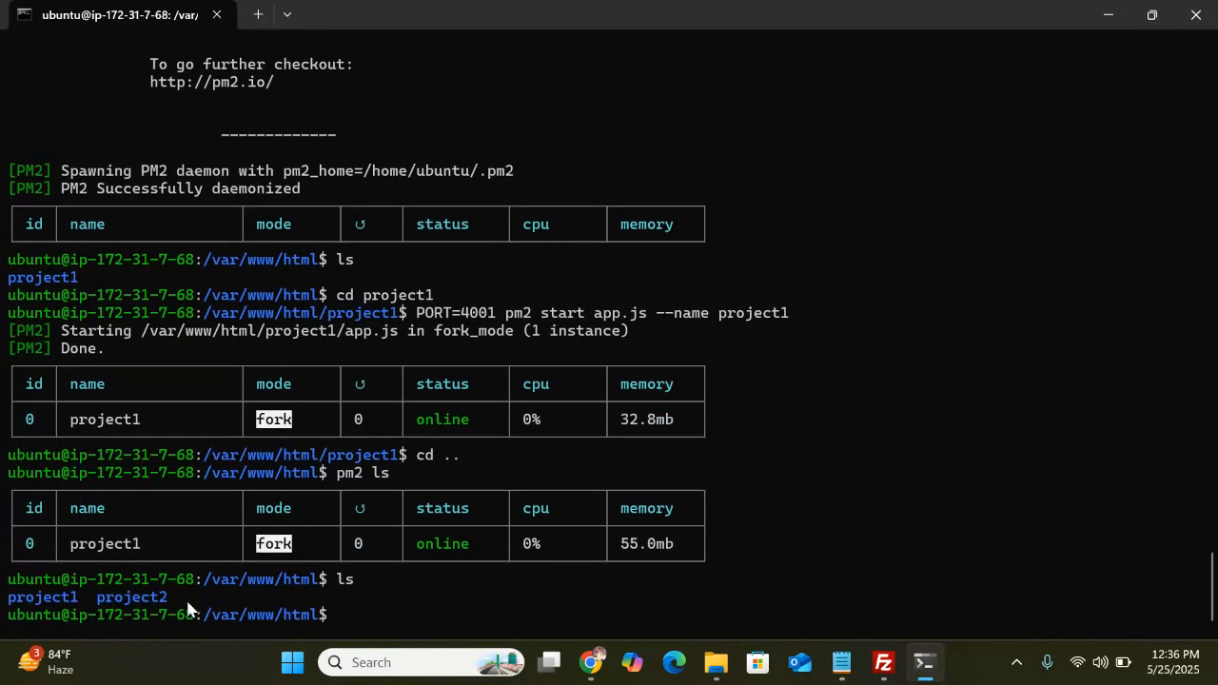
text(cd )
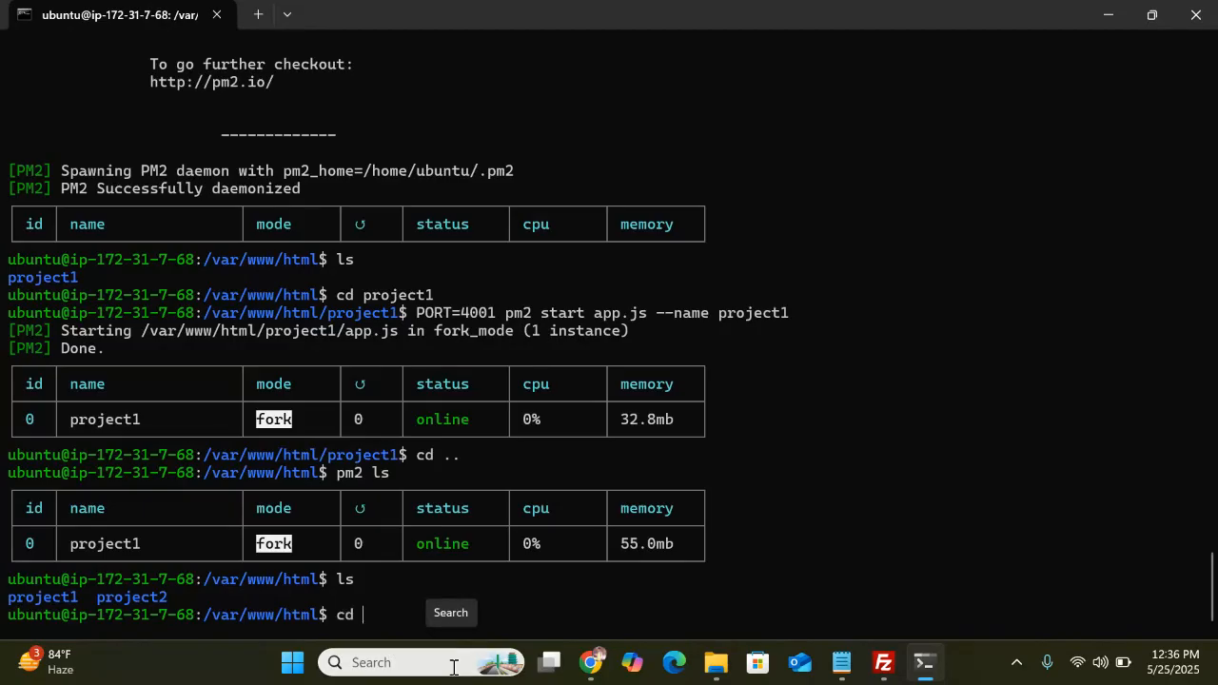
text(pr)
text(oj)
key(BackSpace)
key(BackSpace)
key(BackSpace)
key(BackSpace)
key(BackSpace)
text(project2)
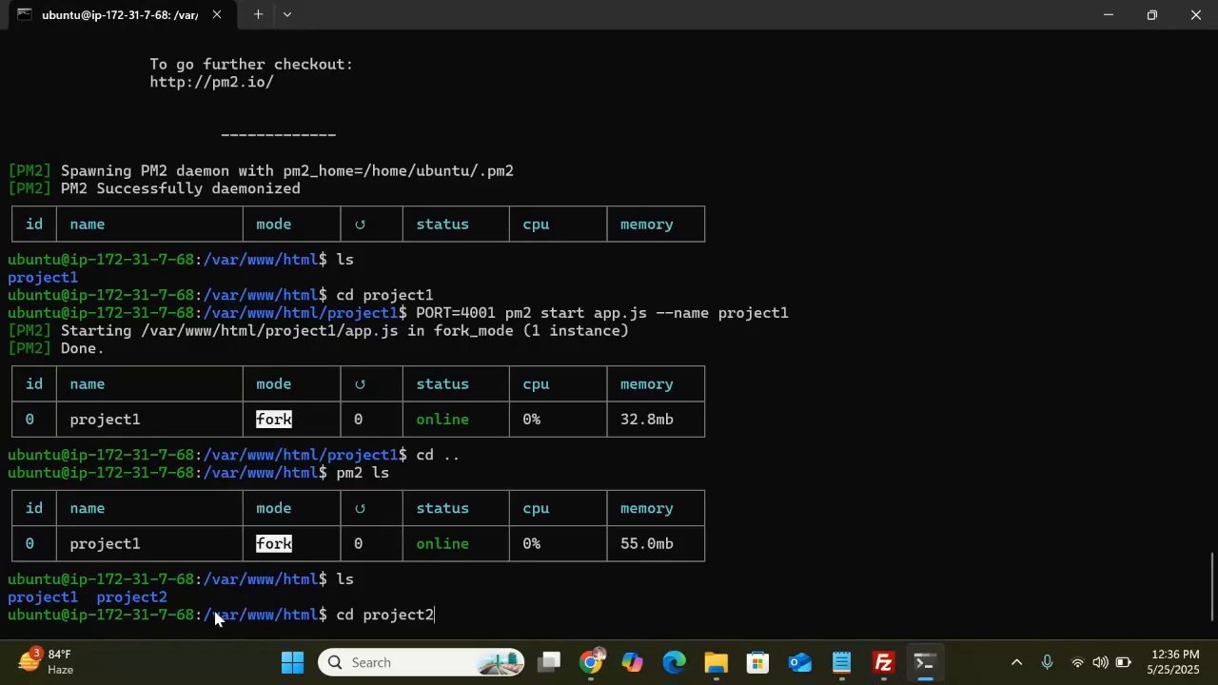
key(BackSpace)
key(BackSpace)
key(BackSpace)
key(BackSpace)
key(BackSpace)
key(BackSpace)
key(BackSpace)
key(BackSpace)
key(BackSpace)
key(BackSpace)
key(BackSpace)
text(clear)
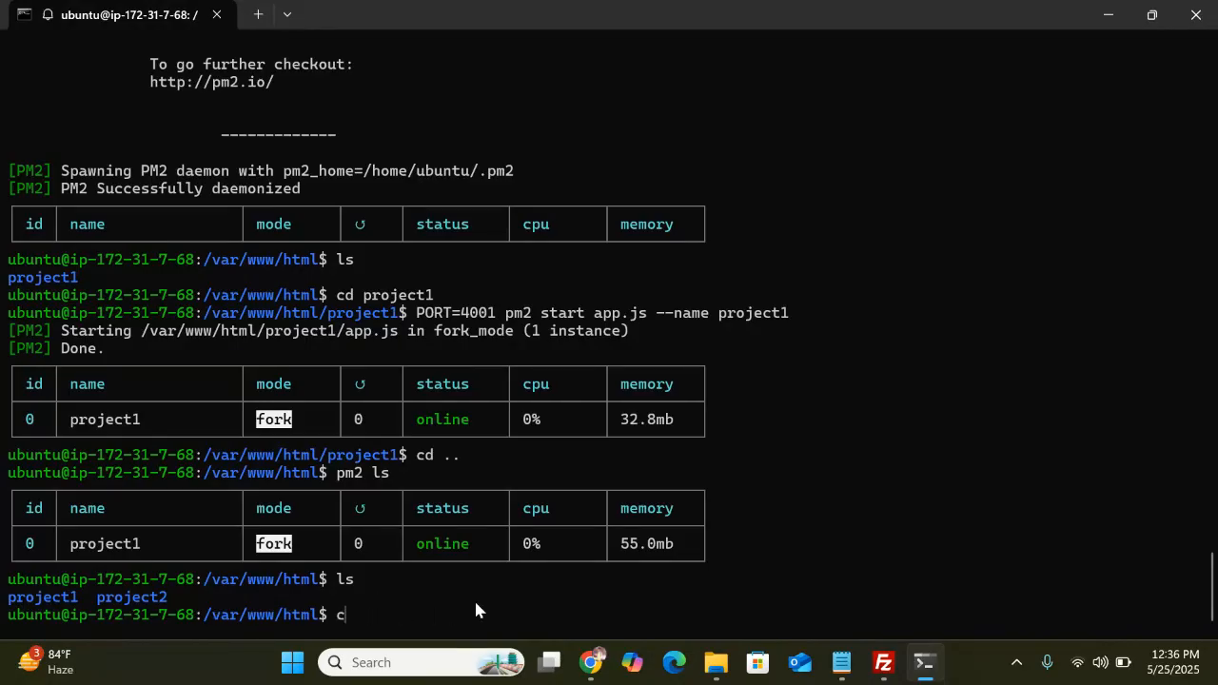
key(Return)
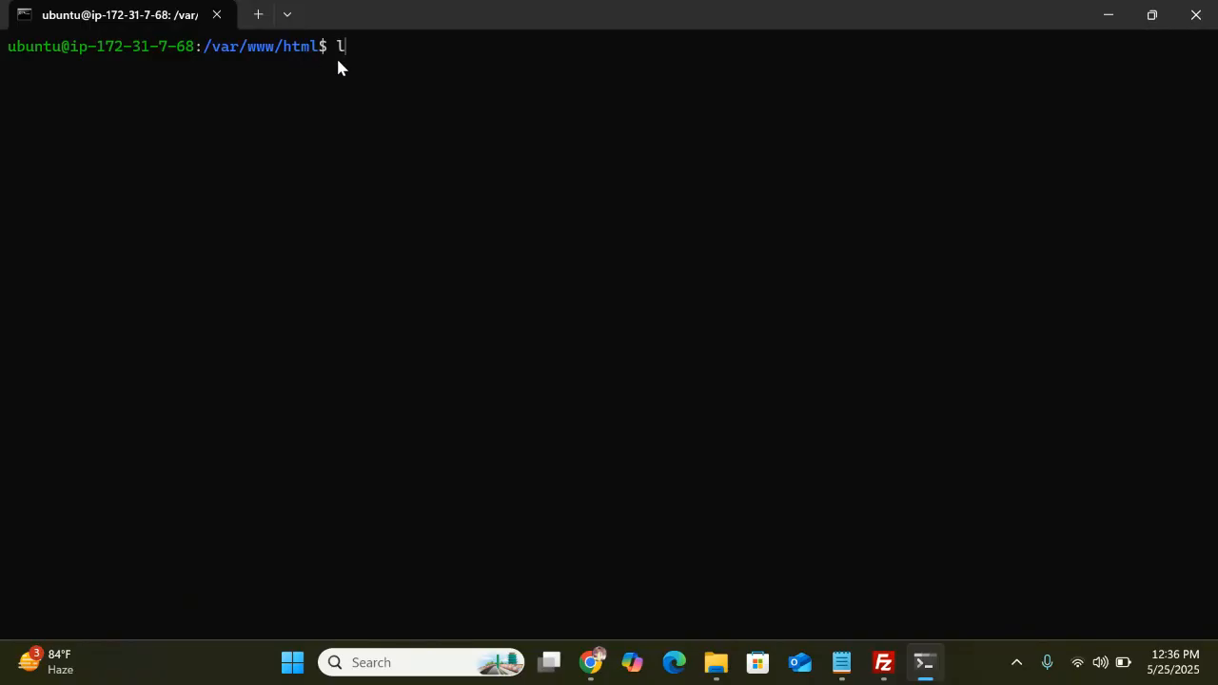
List /var/www/html, enter project2, and type 'PORT=4002 pm2 start app.js --name project2'
text(s)
key(Return)
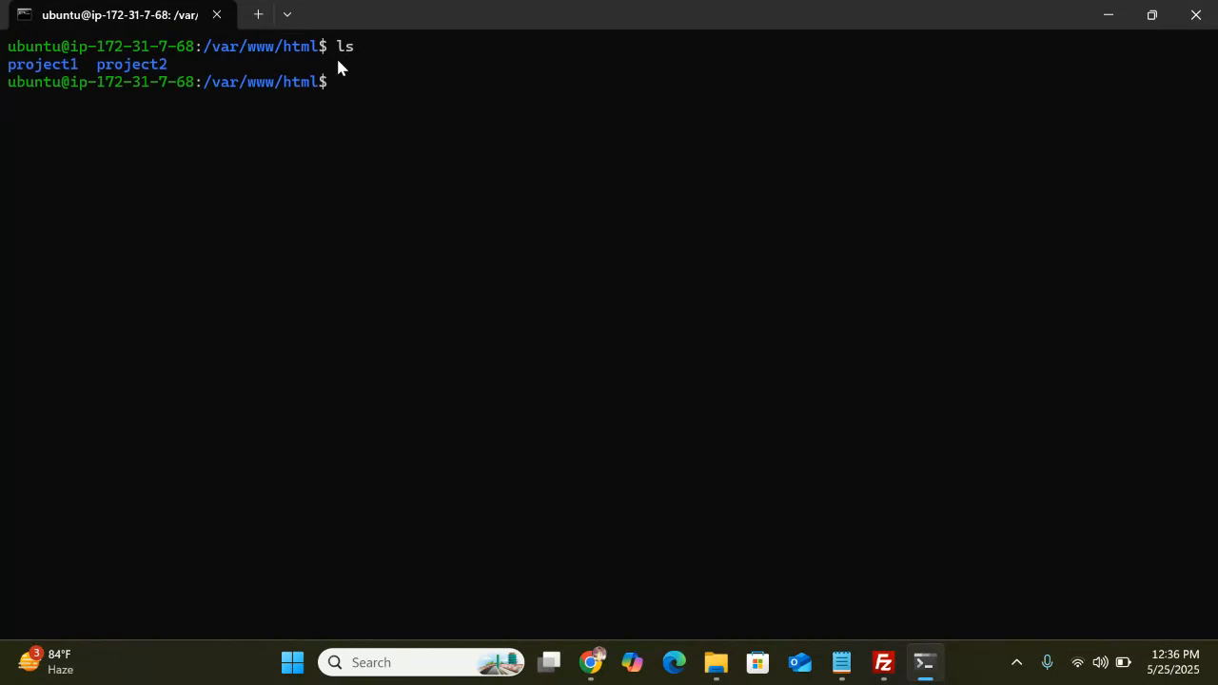
text(cd project2)
key(Return)
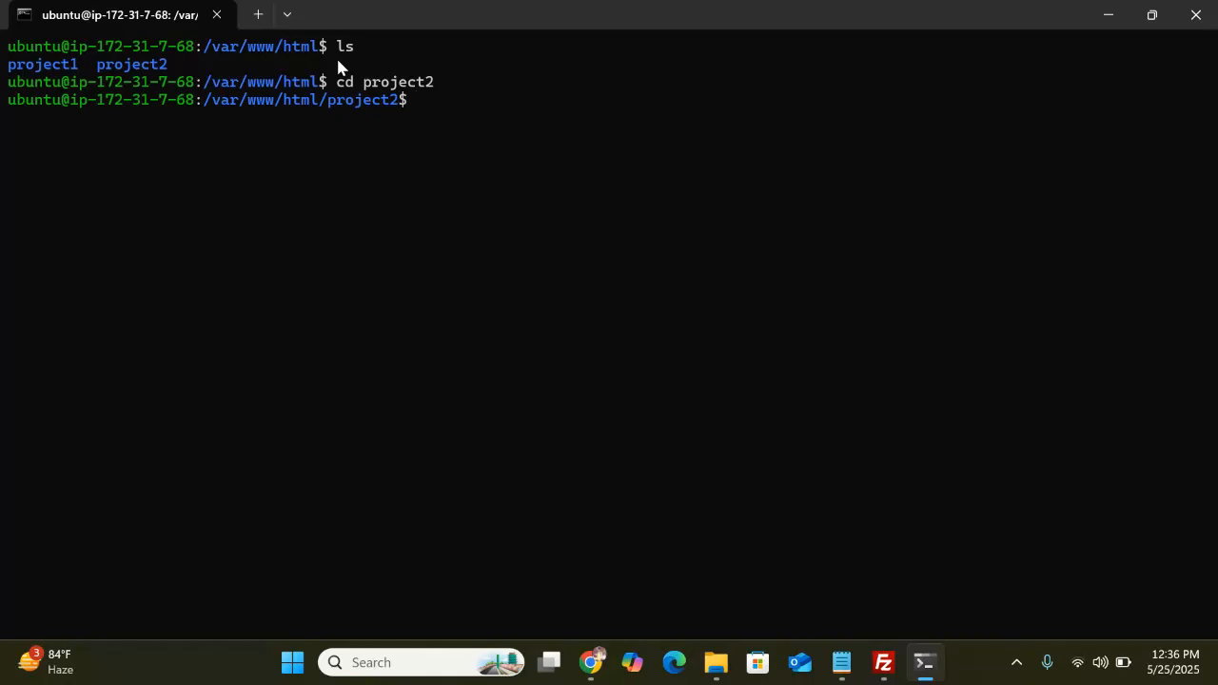
text(PORT=4002 pm2 )
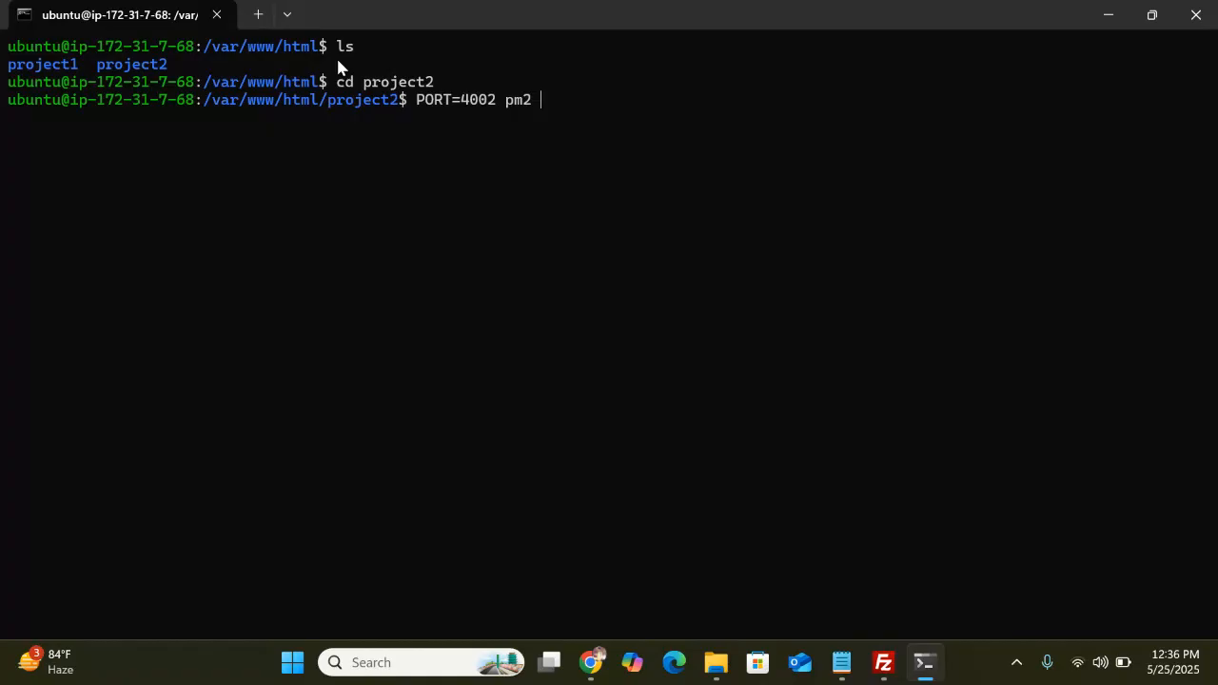
text(start app.js --name)
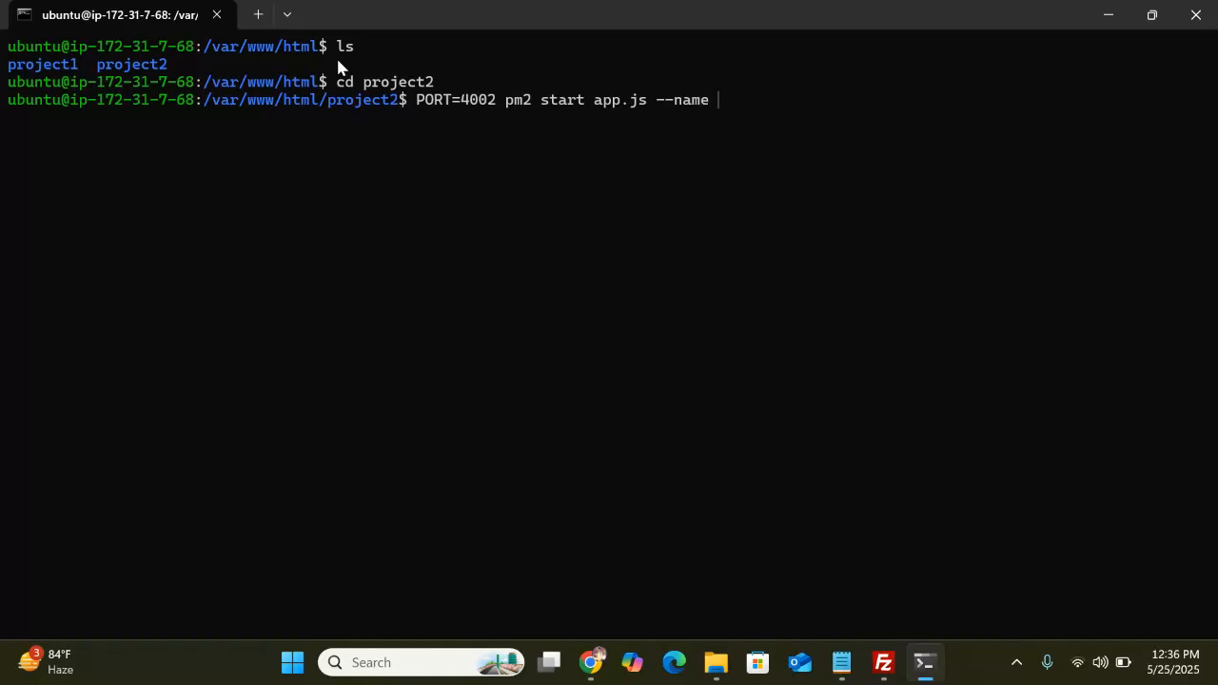
text( project2)
Open the server's project2 app.js for editing in Visual Studio Code from FileZilla
click(883, 663)
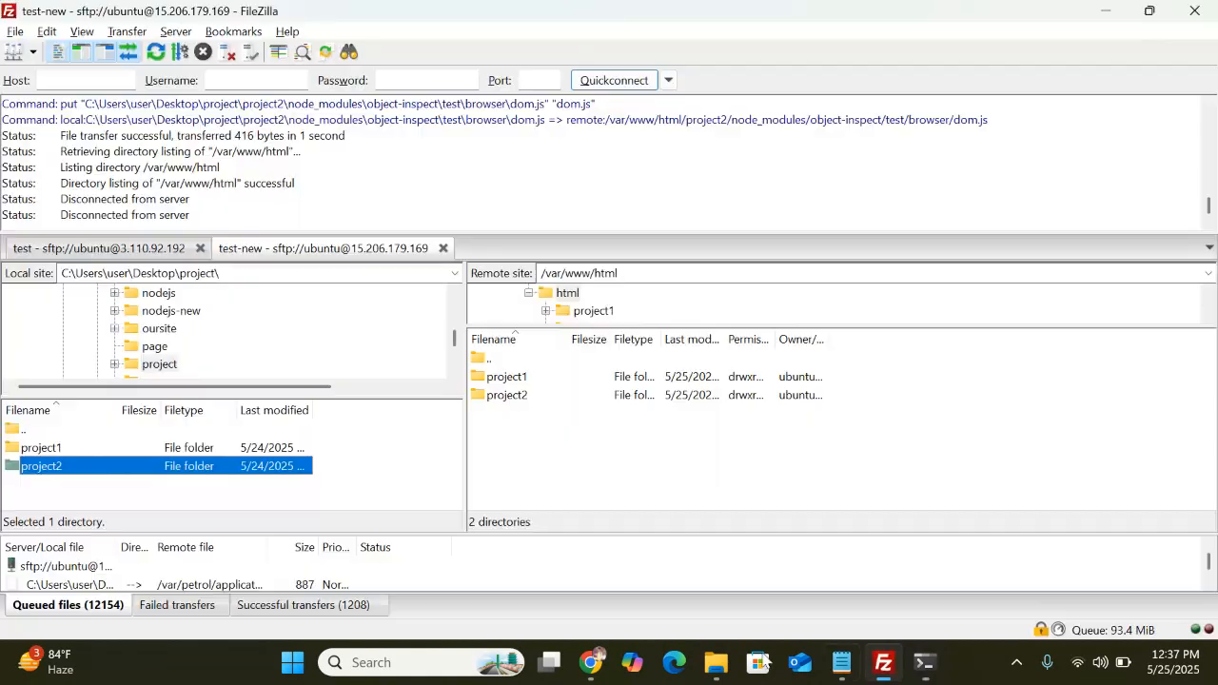
double_click(557, 399)
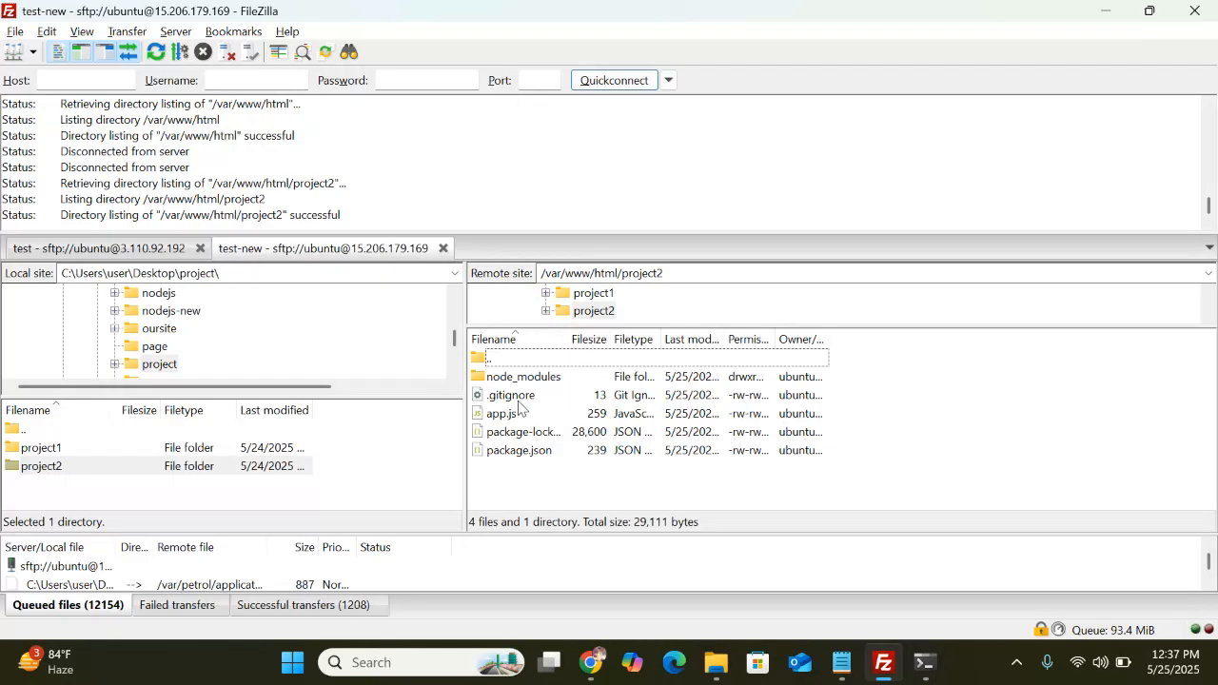
click(509, 419)
right_click(510, 419)
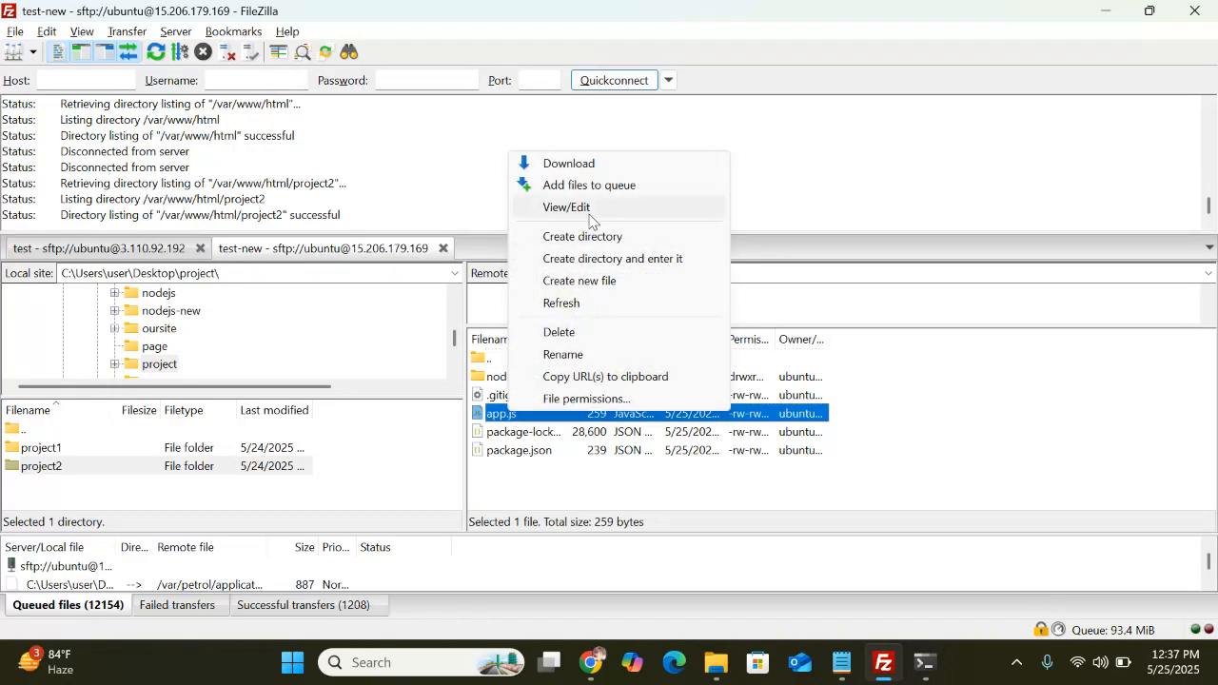
click(619, 208)
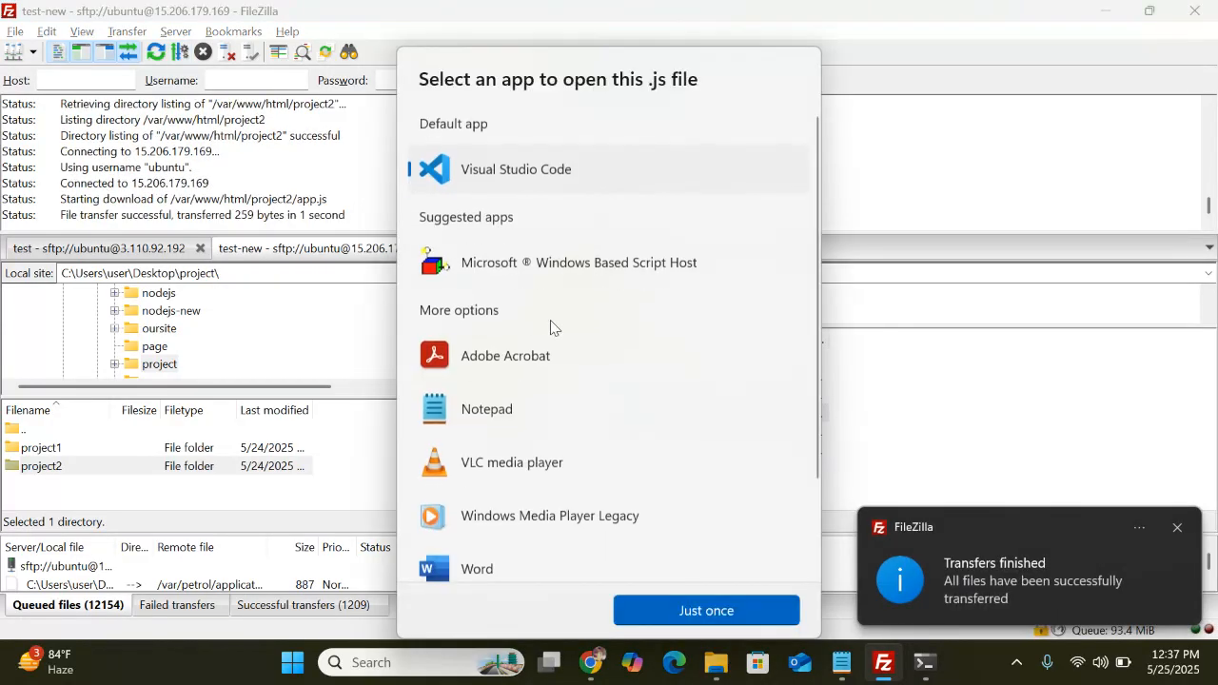
click(692, 609)
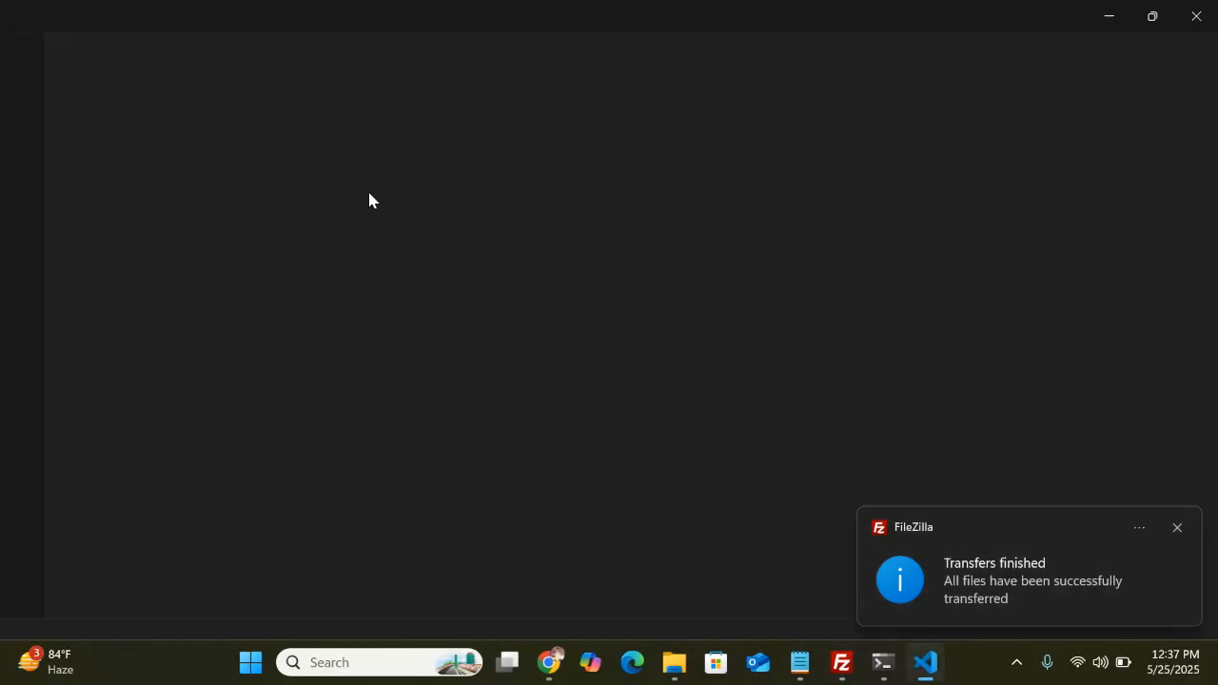
Change the PORT from 3002 to 4002, close the editor and upload app.js back
click(250, 115)
key(Left)
key(Left)
key(BackSpace)
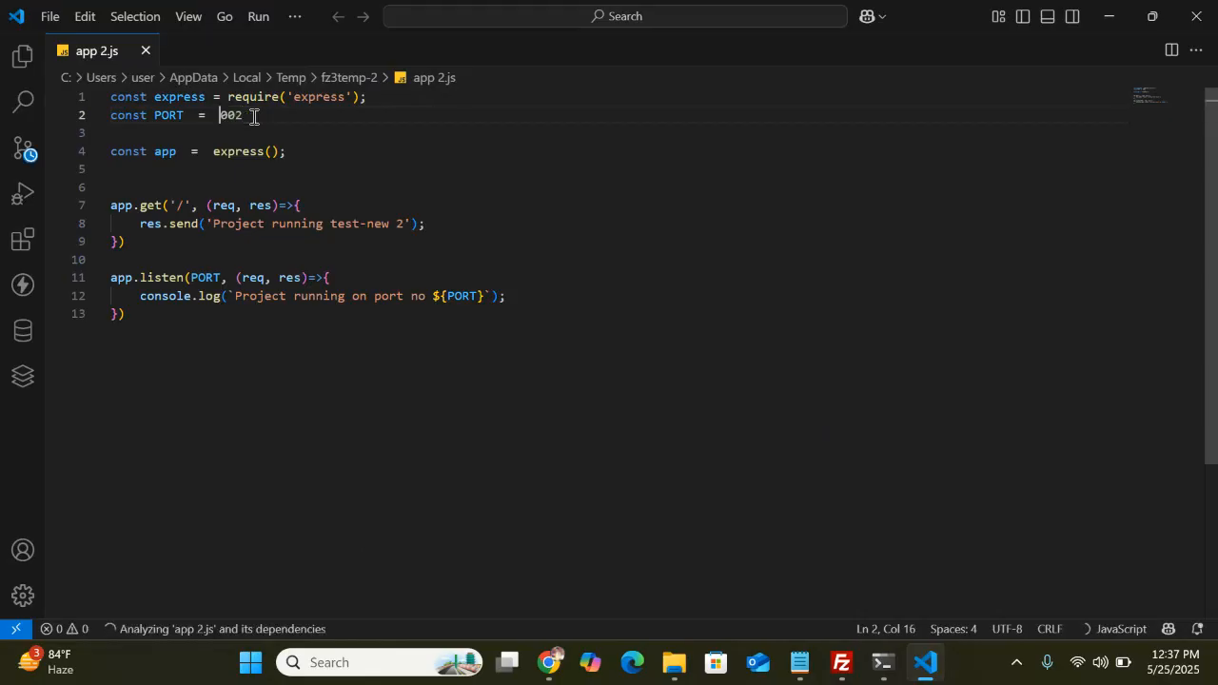
text(4)
click(505, 181)
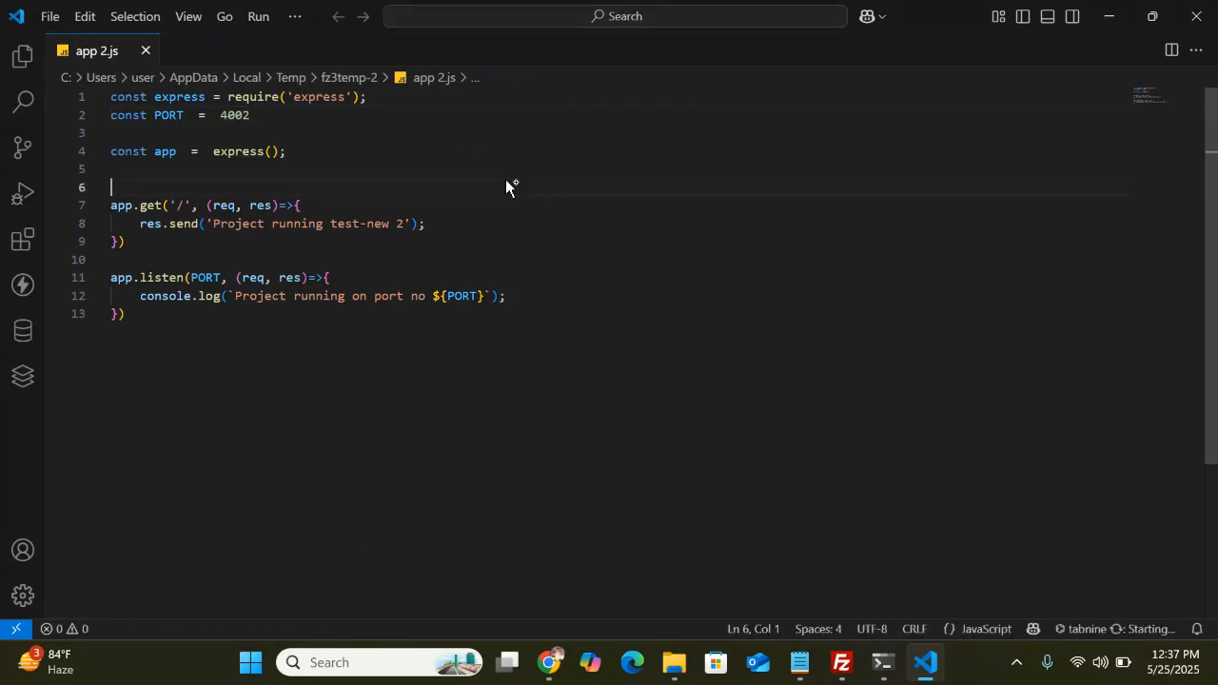
click(1194, 11)
click(607, 411)
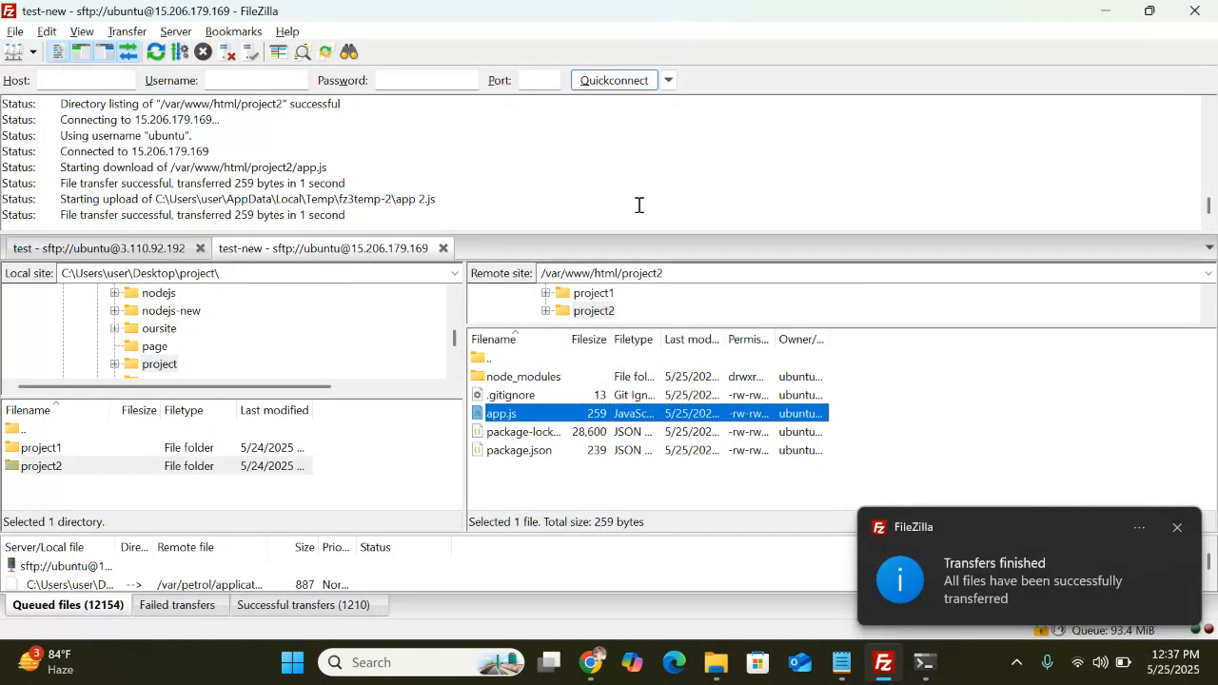
Run 'PORT=4002 pm2 start app.js --name project2' in the SSH terminal, then minimize it
click(924, 663)
key(Return)
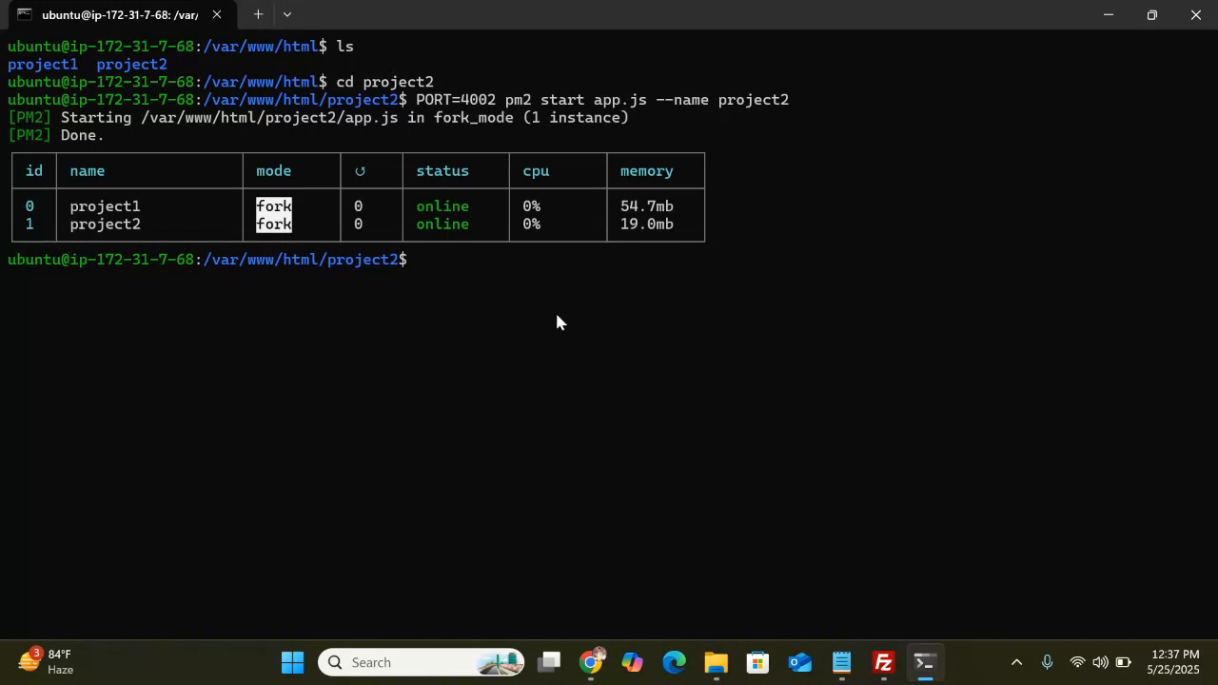
click(1108, 15)
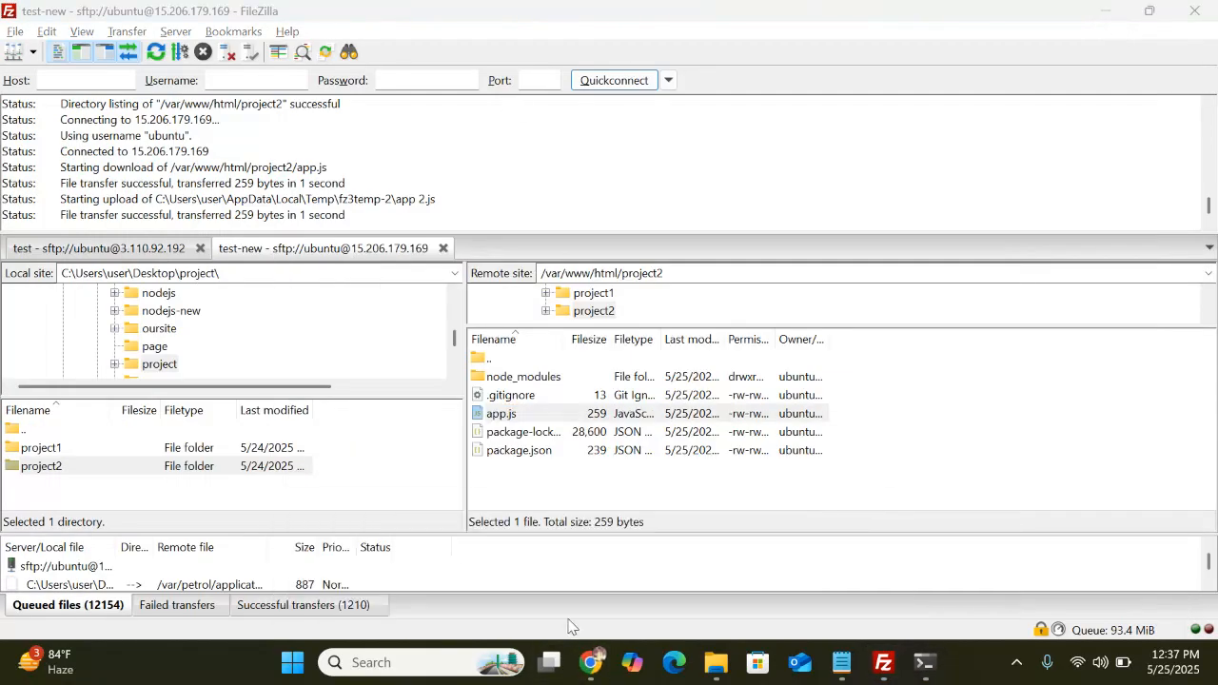
Copy the 15.206.179.169:4001 address and load it in a new Chrome tab
mouse_move(590, 662)
click(584, 566)
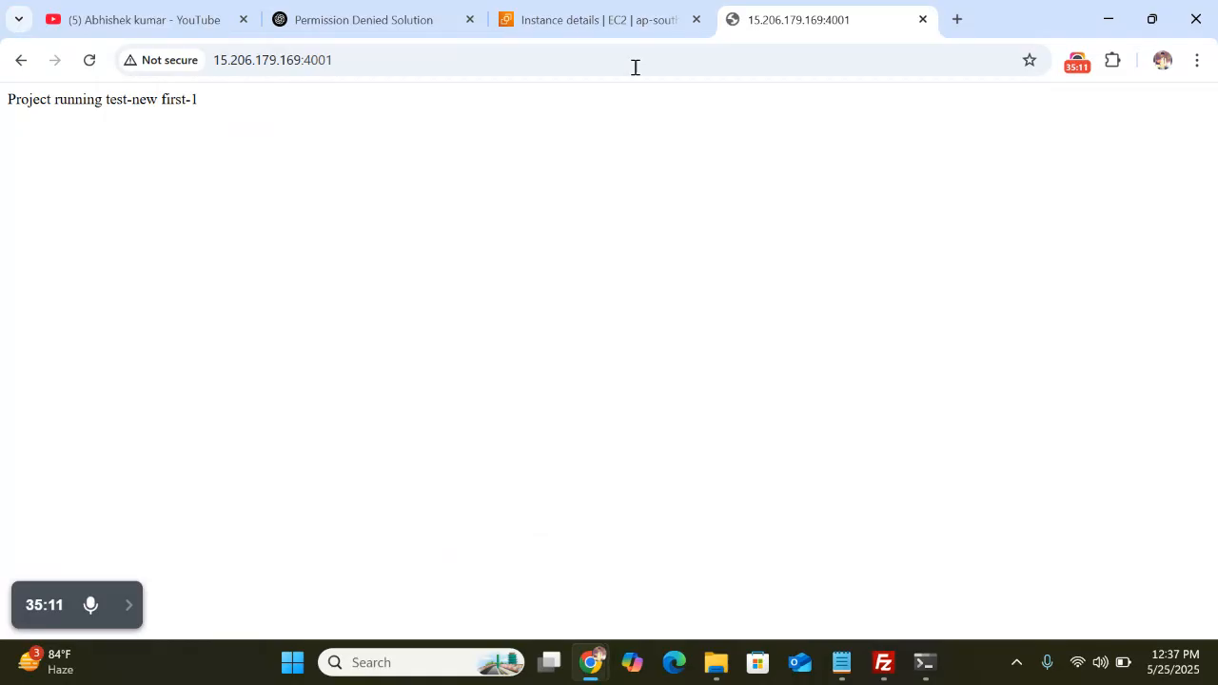
click(372, 58)
key(ctrl+c)
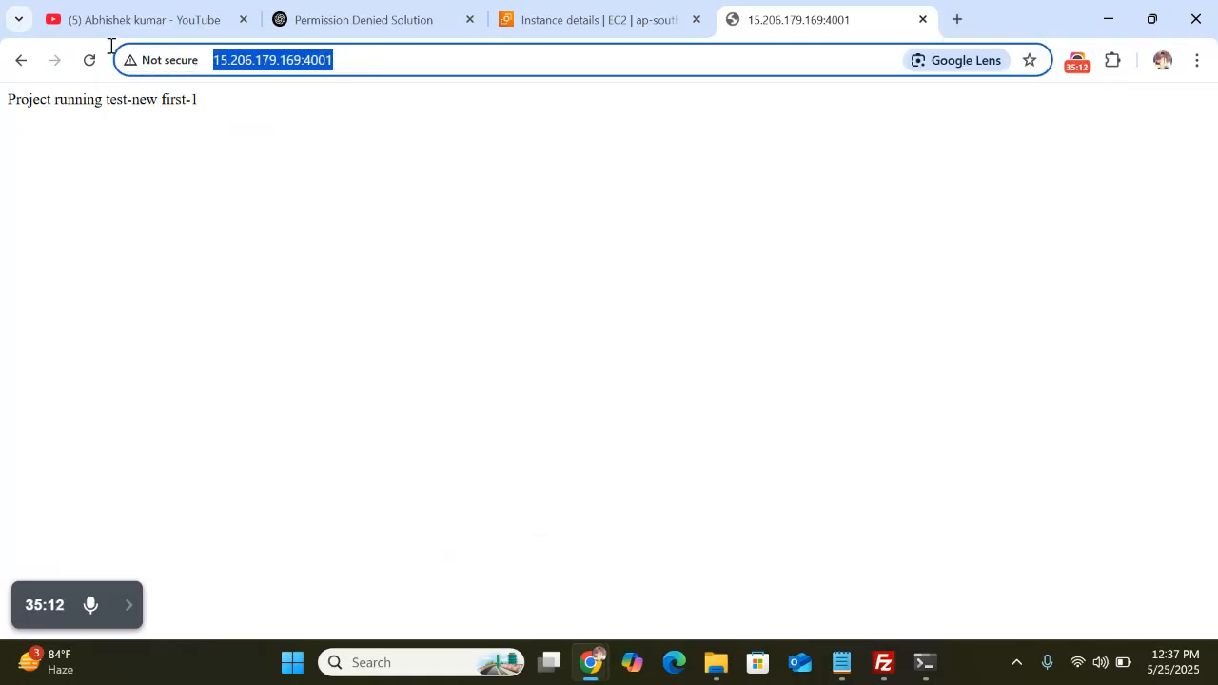
click(958, 19)
key(ctrl+v)
key(Return)
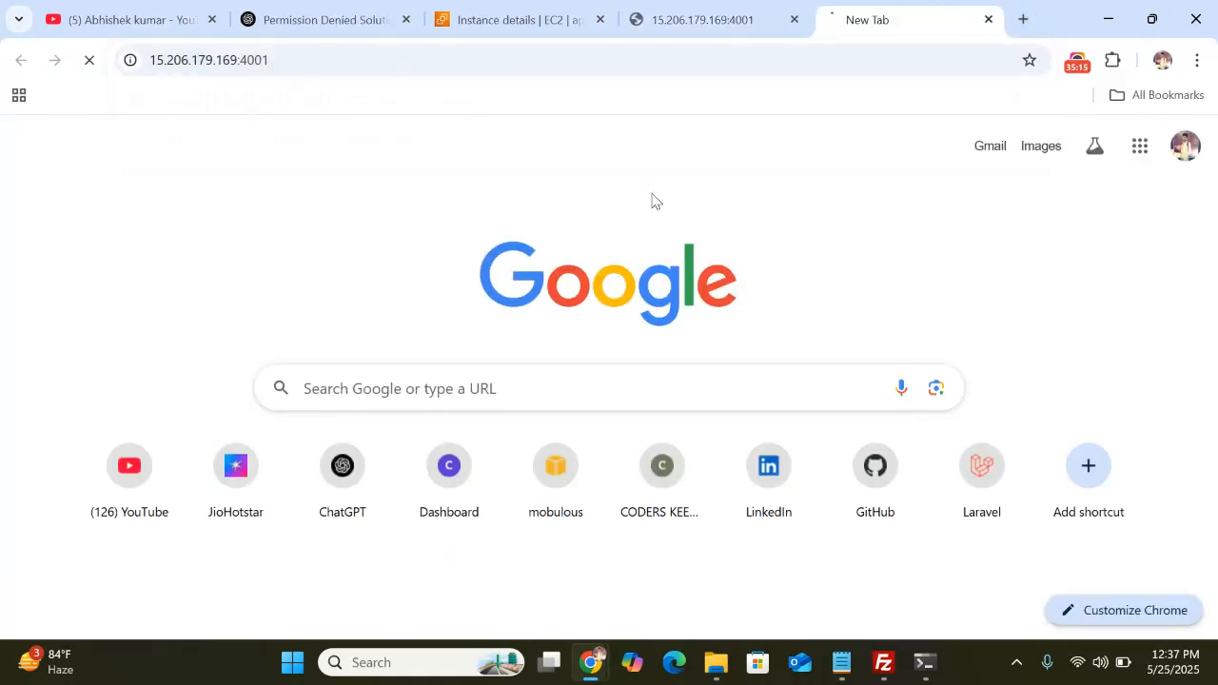
Change the new tab's port to 4002 to load 'Project running test-new 2'
click(348, 59)
key(BackSpace)
text(2)
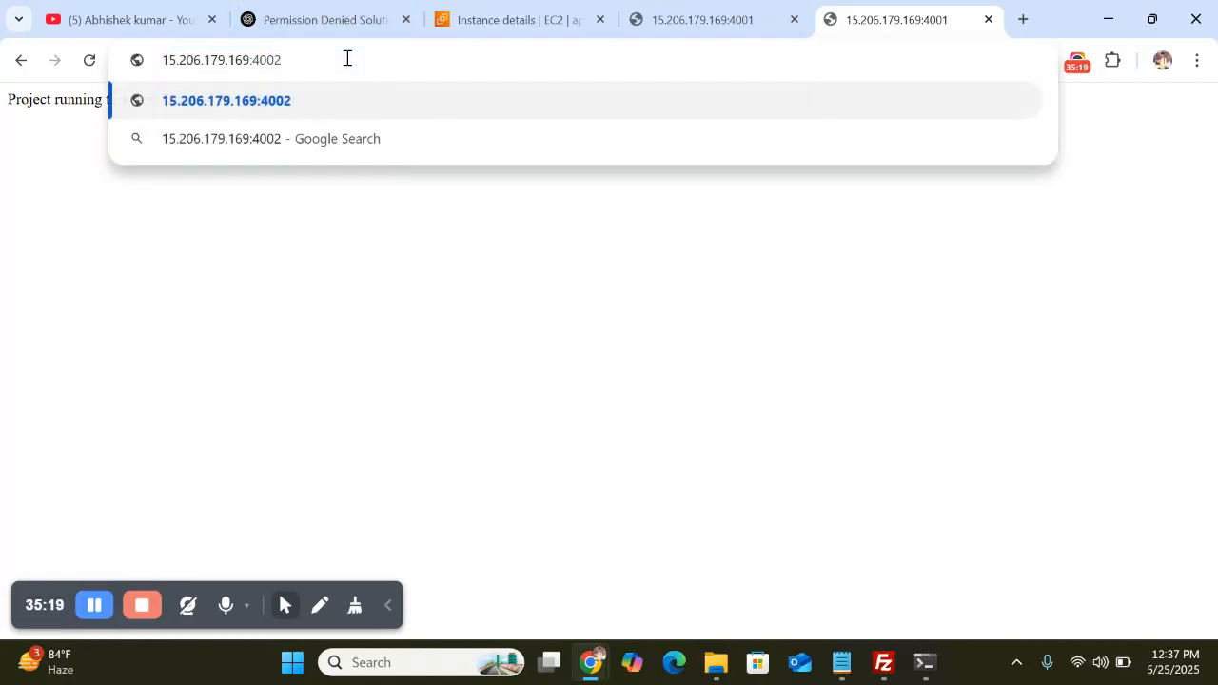
key(Return)
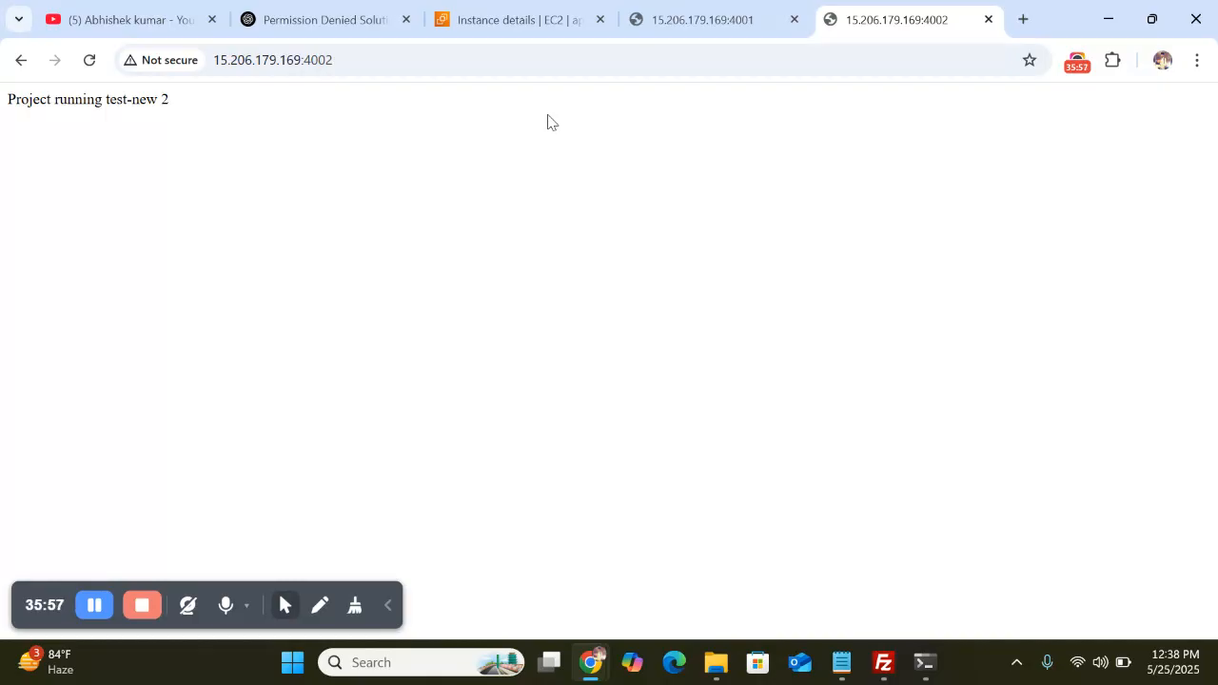
Compare the 4001 and 4002 tabs to confirm both projects are served
click(672, 16)
click(333, 149)
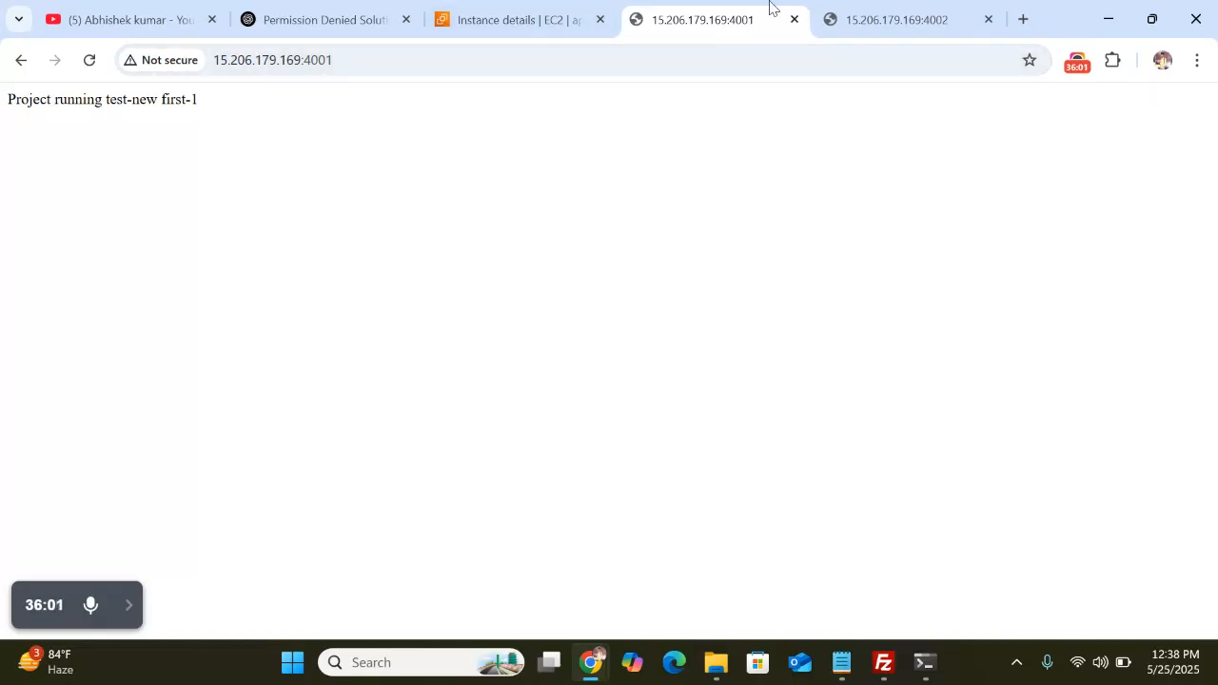
click(855, 19)
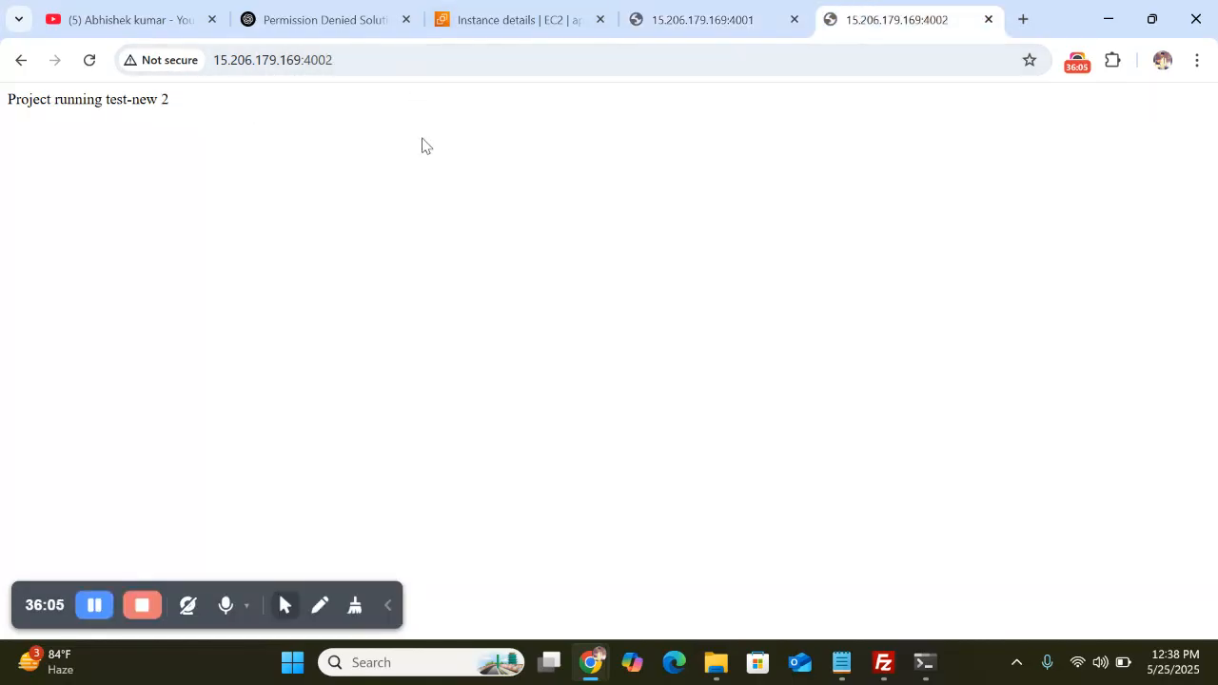
click(387, 607)
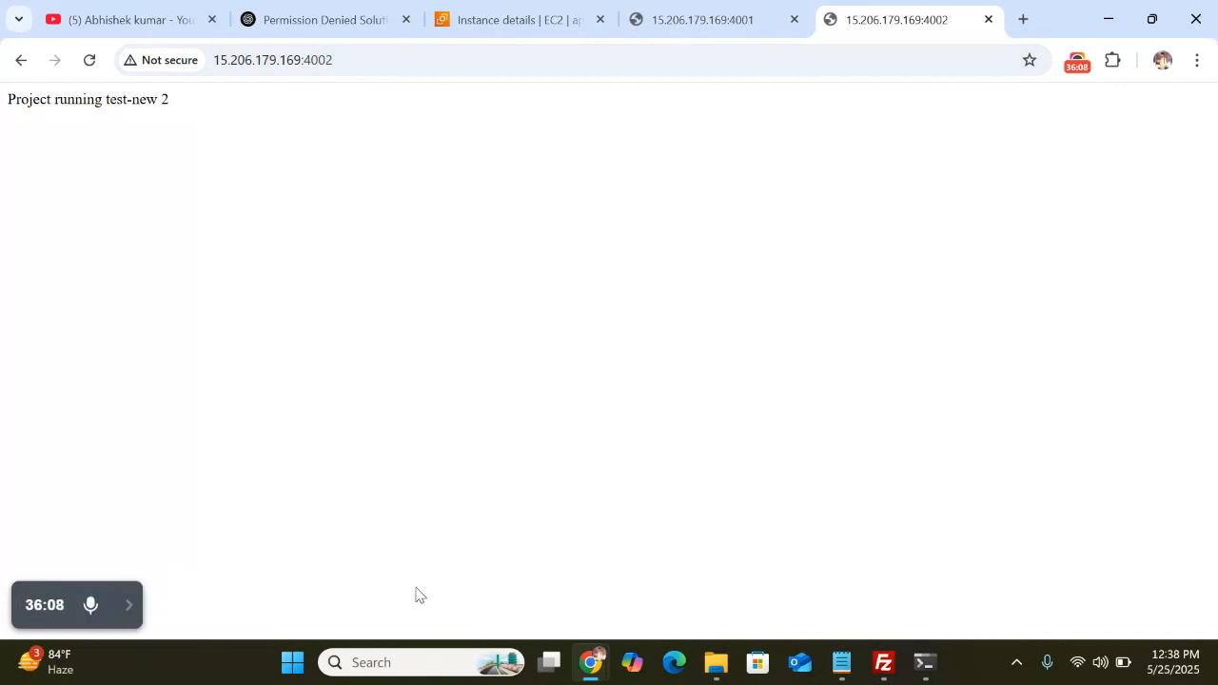
click(883, 662)
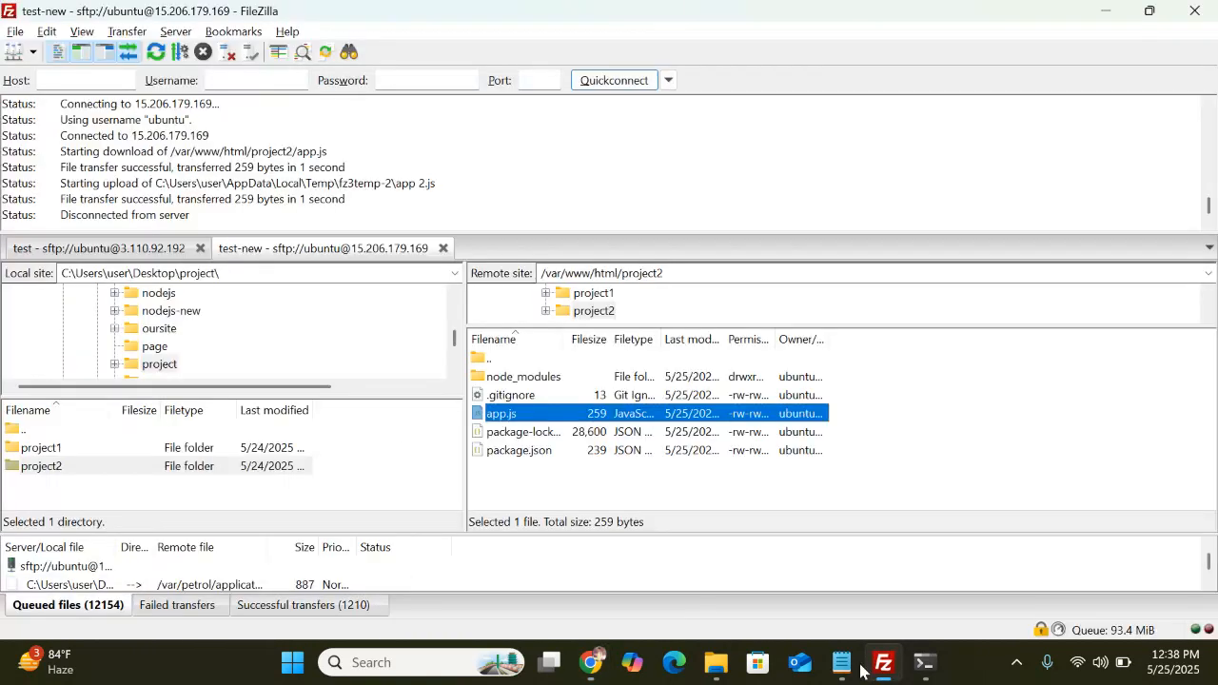
Set FileZilla's remote site path back to /var/www/html
click(685, 272)
click(686, 272)
key(BackSpace)
key(BackSpace)
key(BackSpace)
key(BackSpace)
key(BackSpace)
key(BackSpace)
key(BackSpace)
key(BackSpace)
key(BackSpace)
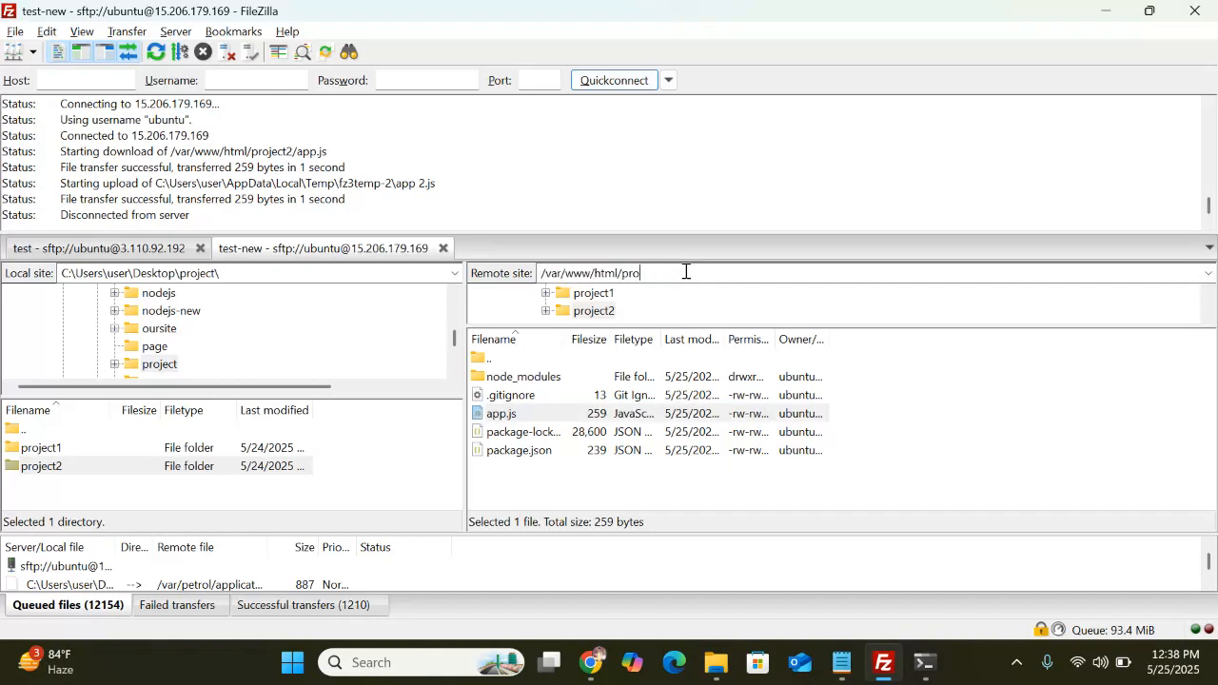
key(Return)
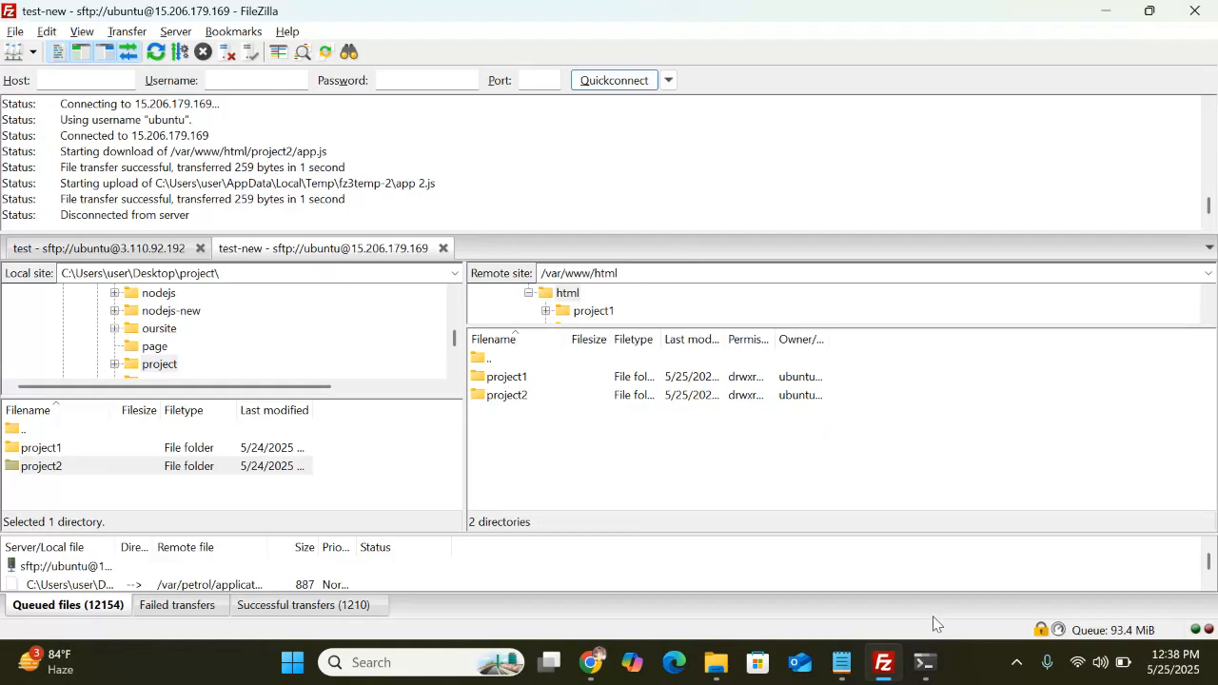
In the server terminal run clear, cd .. and ls to list project1 and project2
click(928, 666)
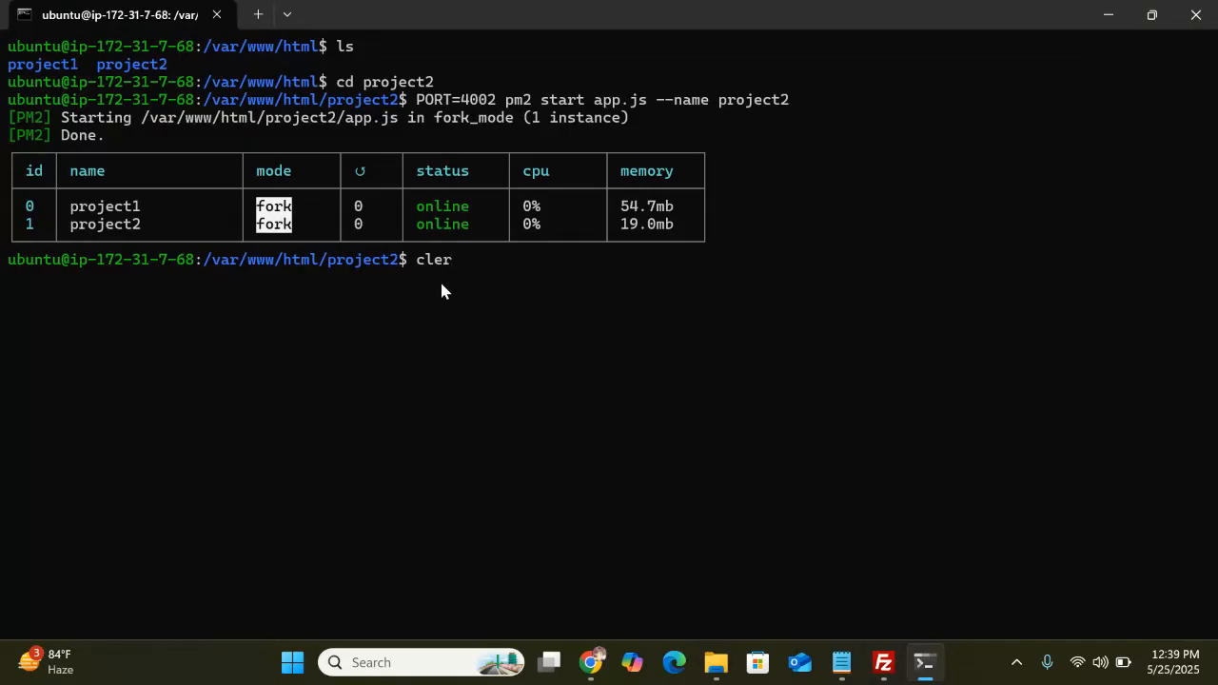
key(BackSpace)
key(BackSpace)
key(BackSpace)
text(c)
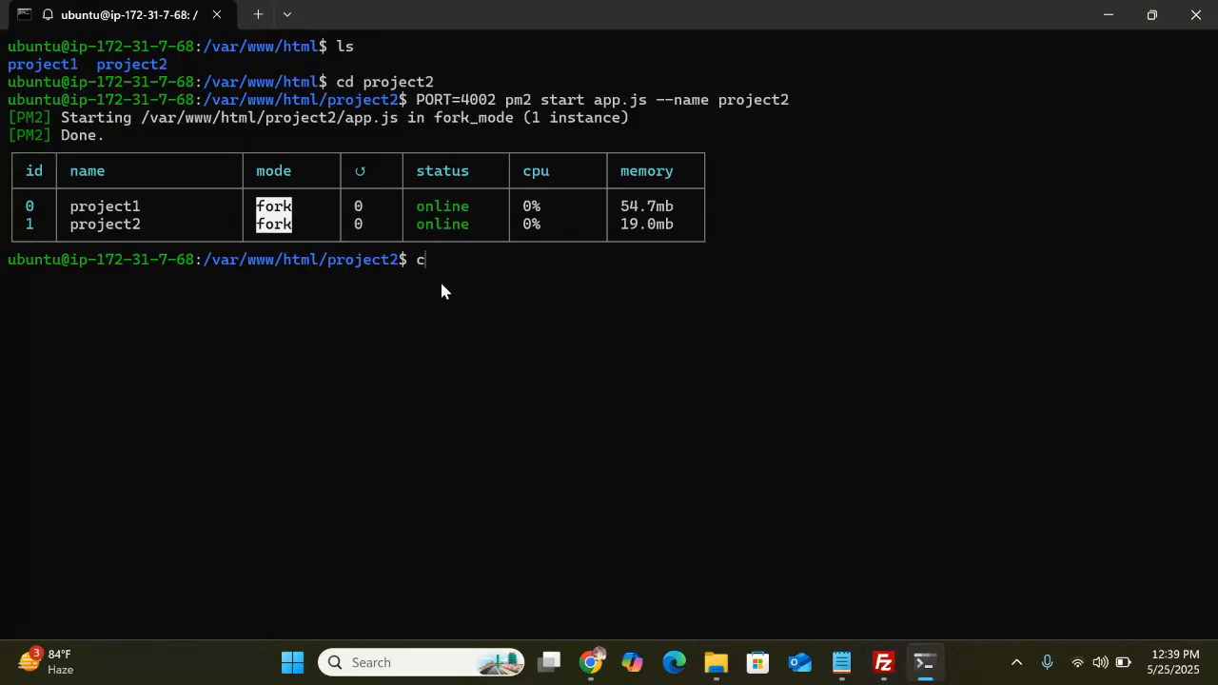
text(lear)
key(Return)
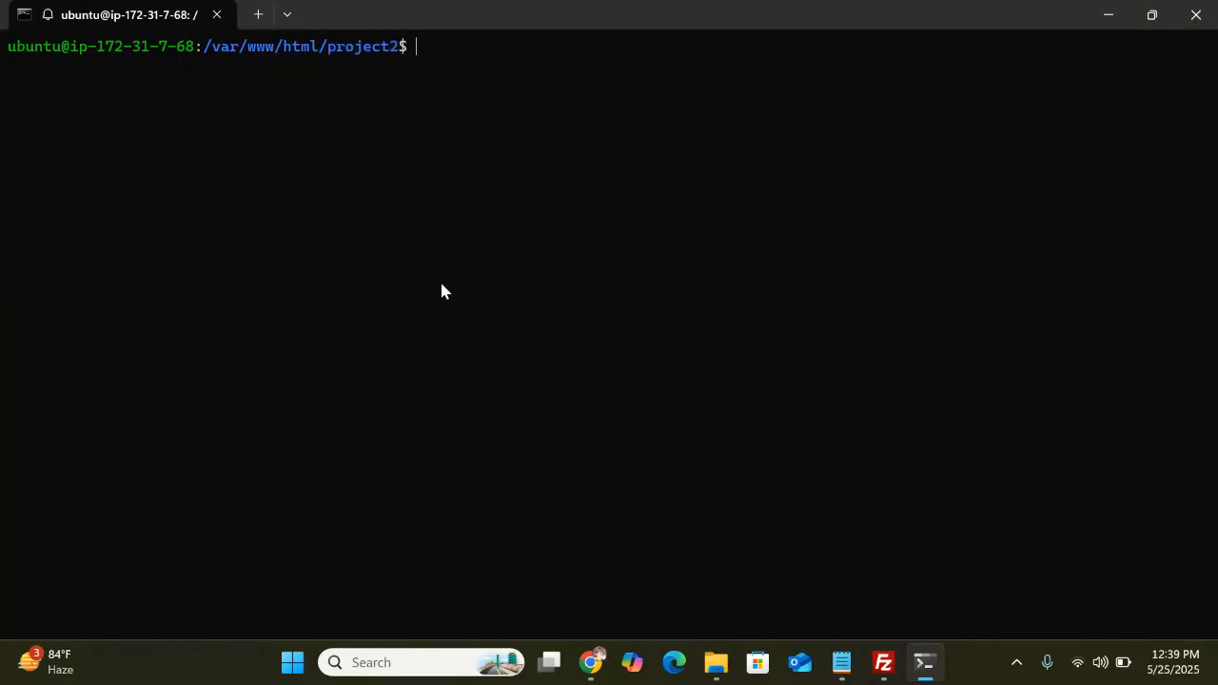
text(cd ..)
key(Return)
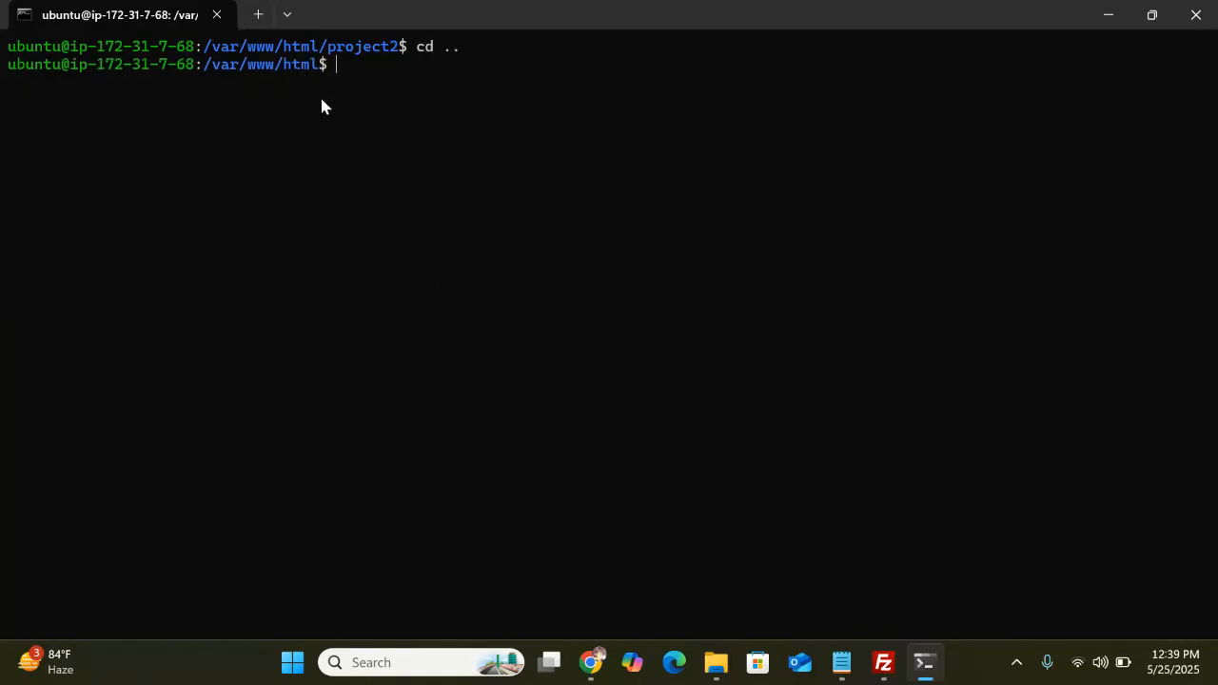
text(ls)
key(Return)
Discard the partly typed command and return to the 4002 page in Chrome
text(cd)
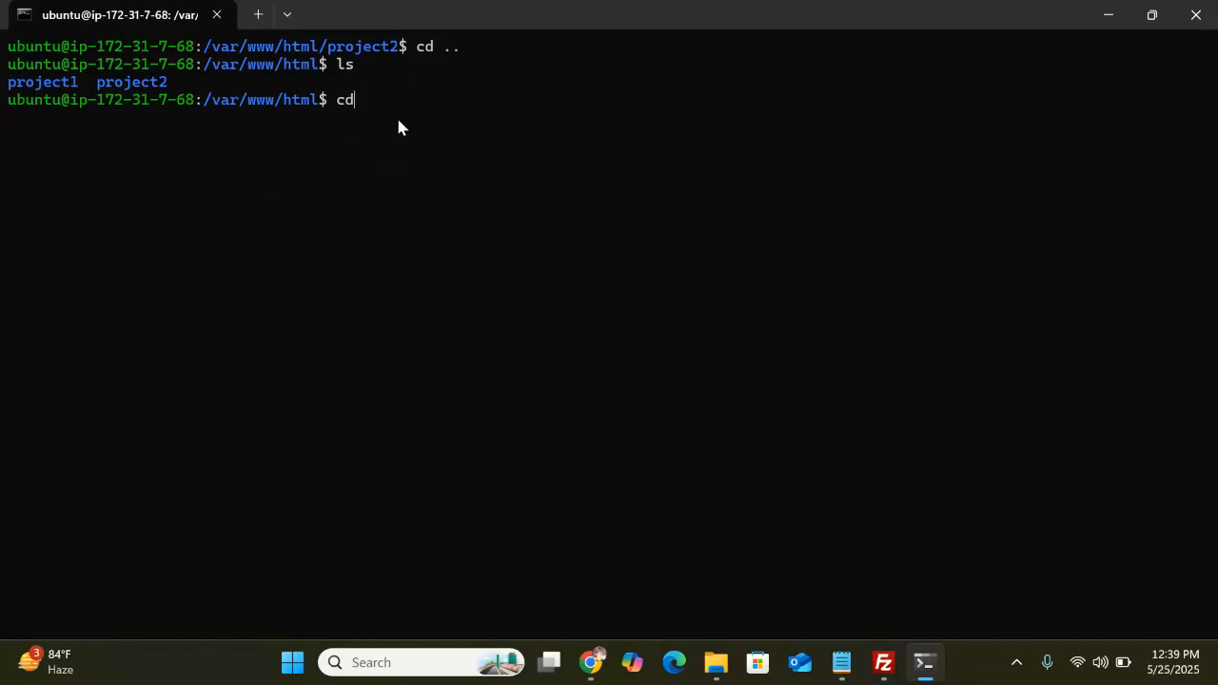
key(BackSpace)
key(BackSpace)
key(BackSpace)
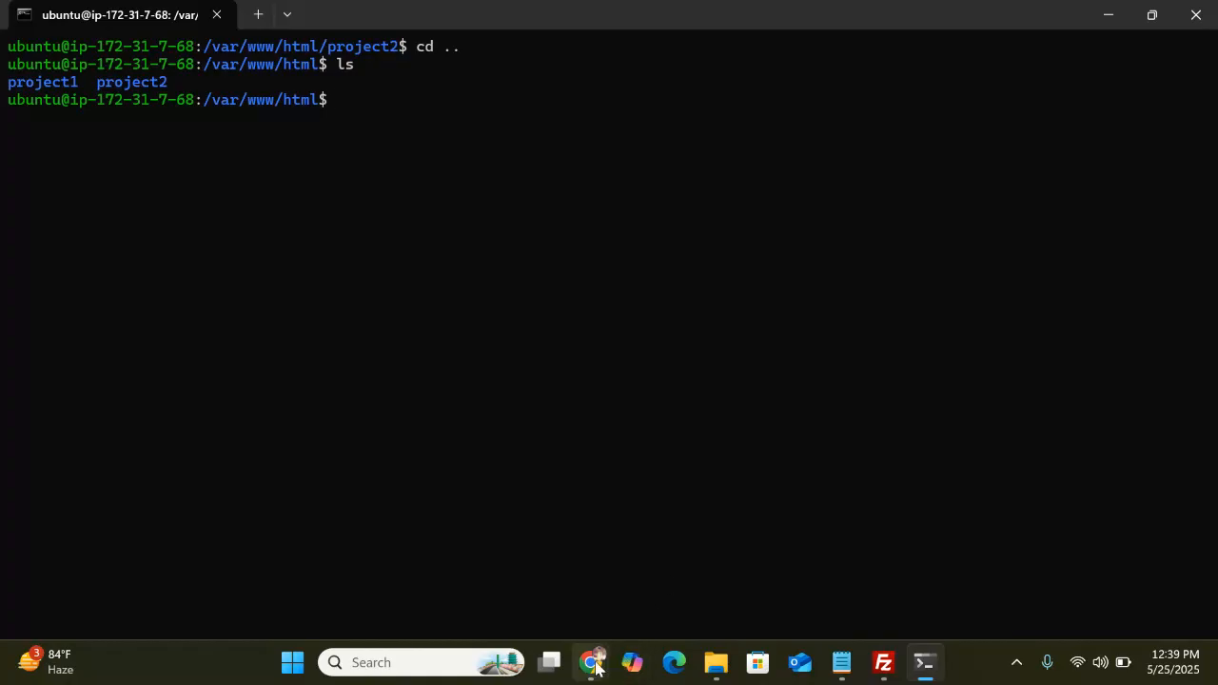
mouse_move(591, 663)
click(591, 571)
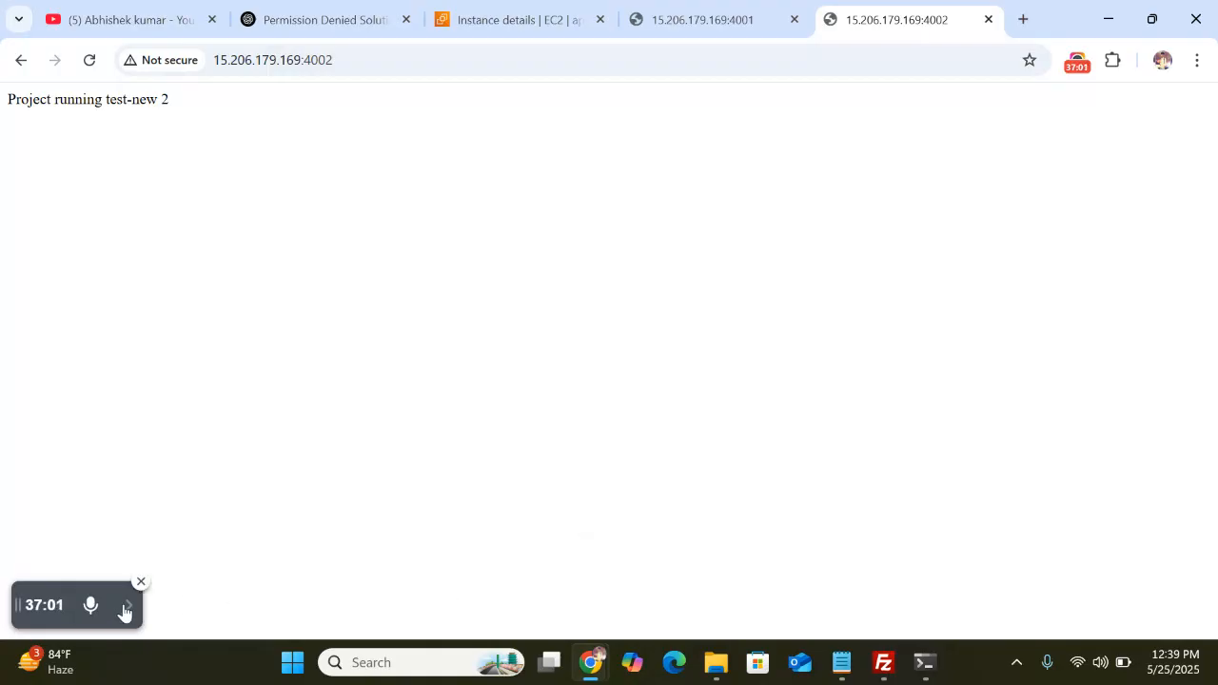